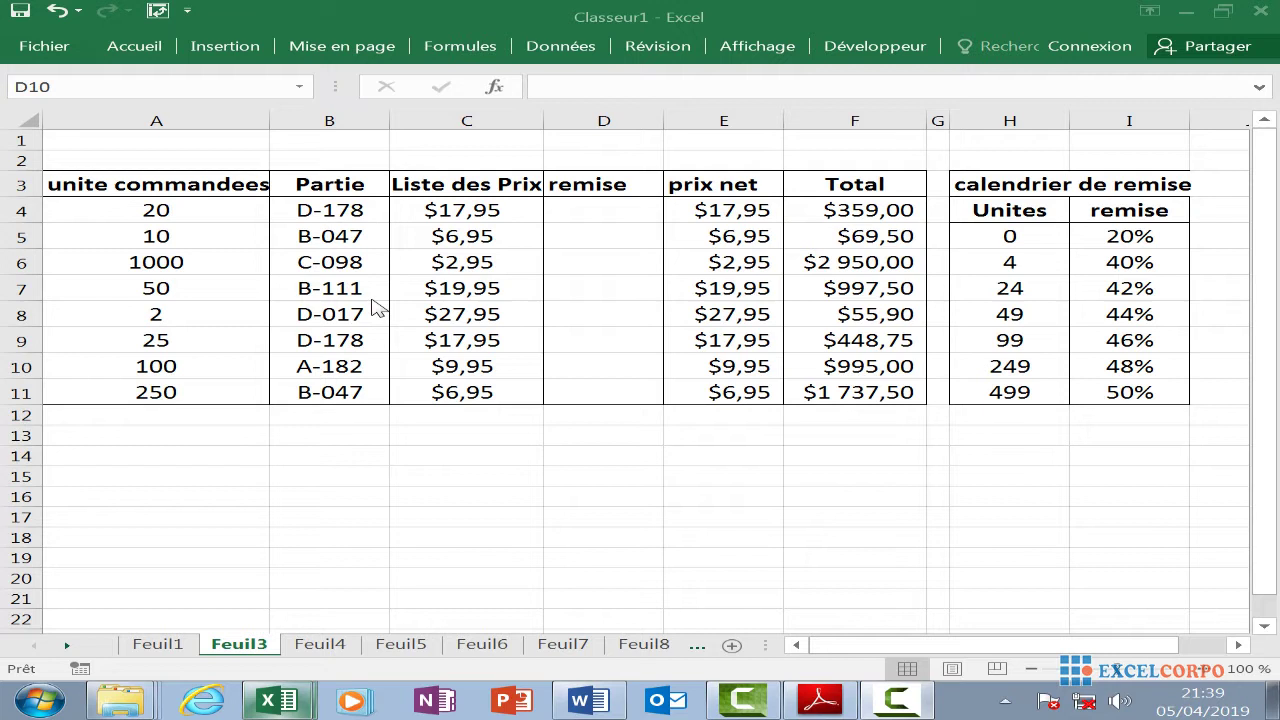
Choose the RECHERCHEV function from the Recherche & référence category for cell D10 and bring up its arguments
click(504, 92)
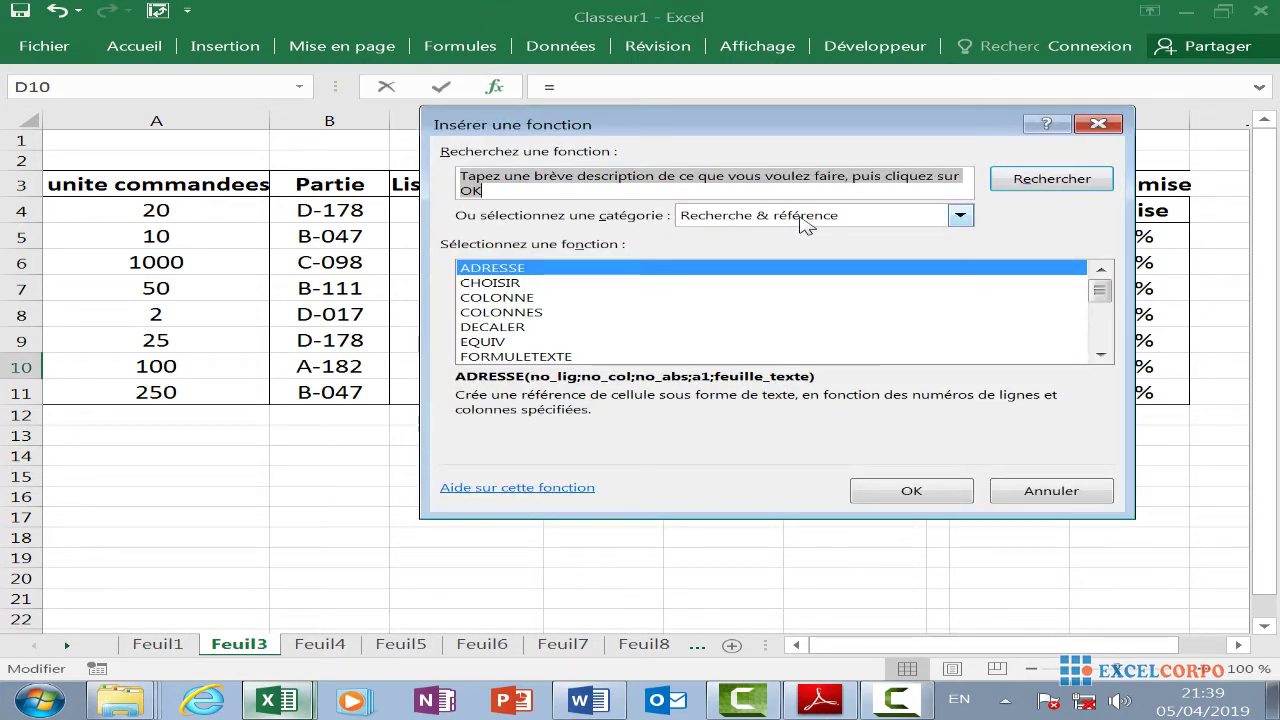
click(515, 283)
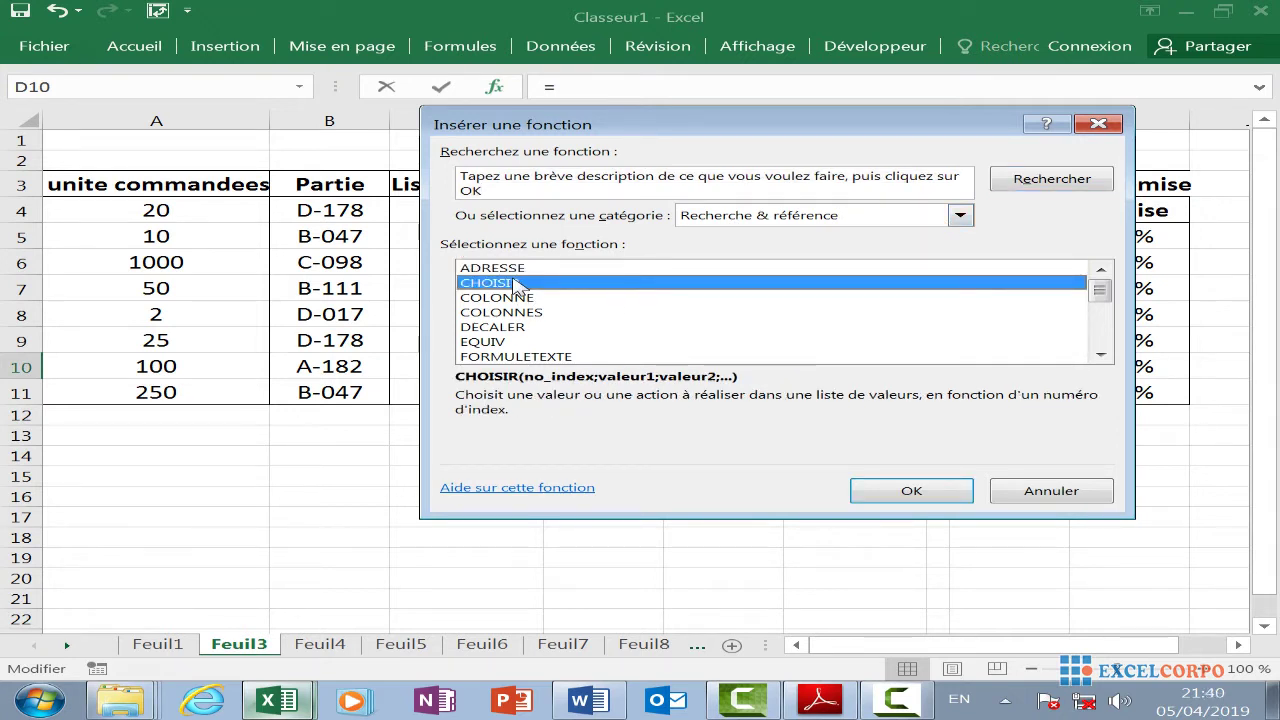
key(r)
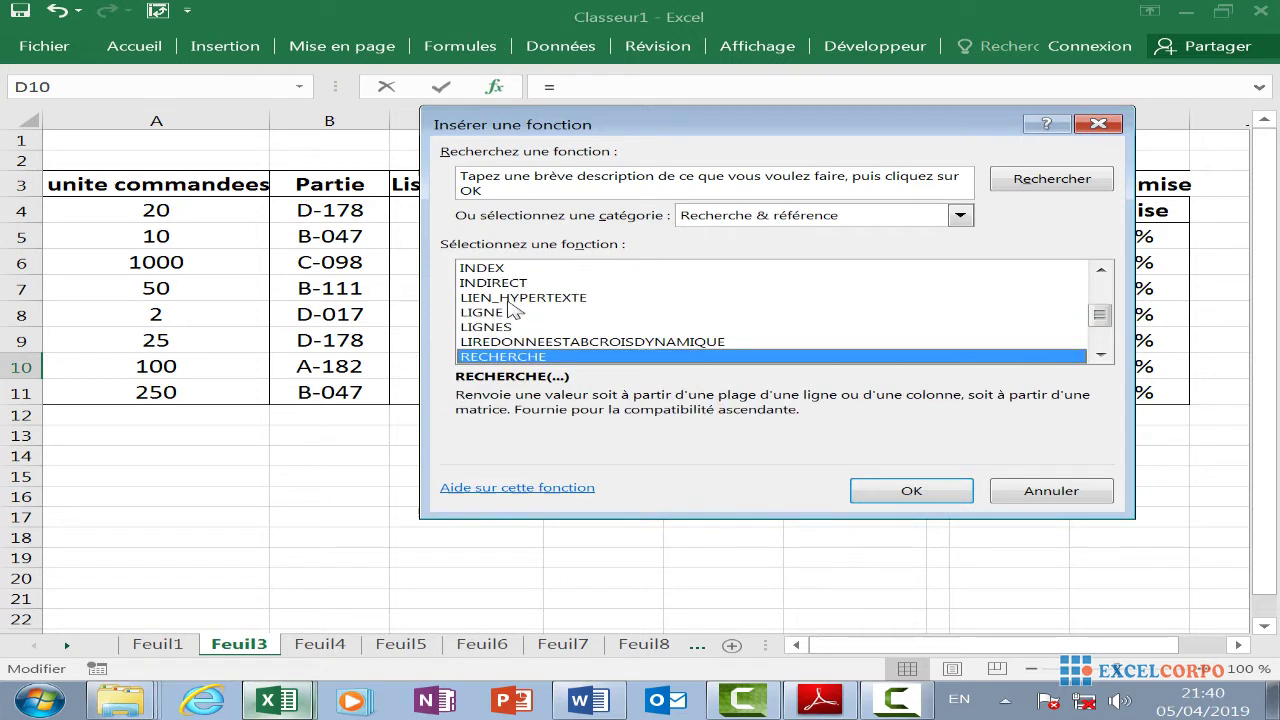
scroll(620, 335, down, 1)
scroll(618, 332, down, 1)
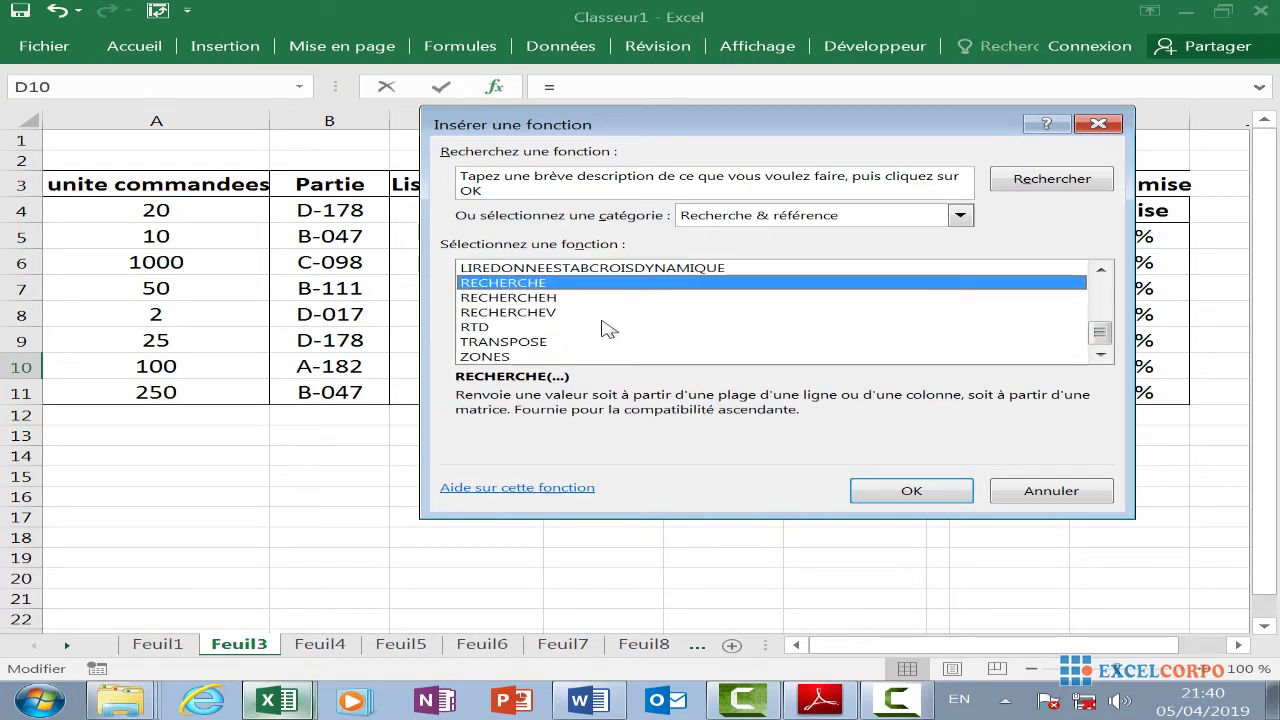
scroll(612, 332, up, 1)
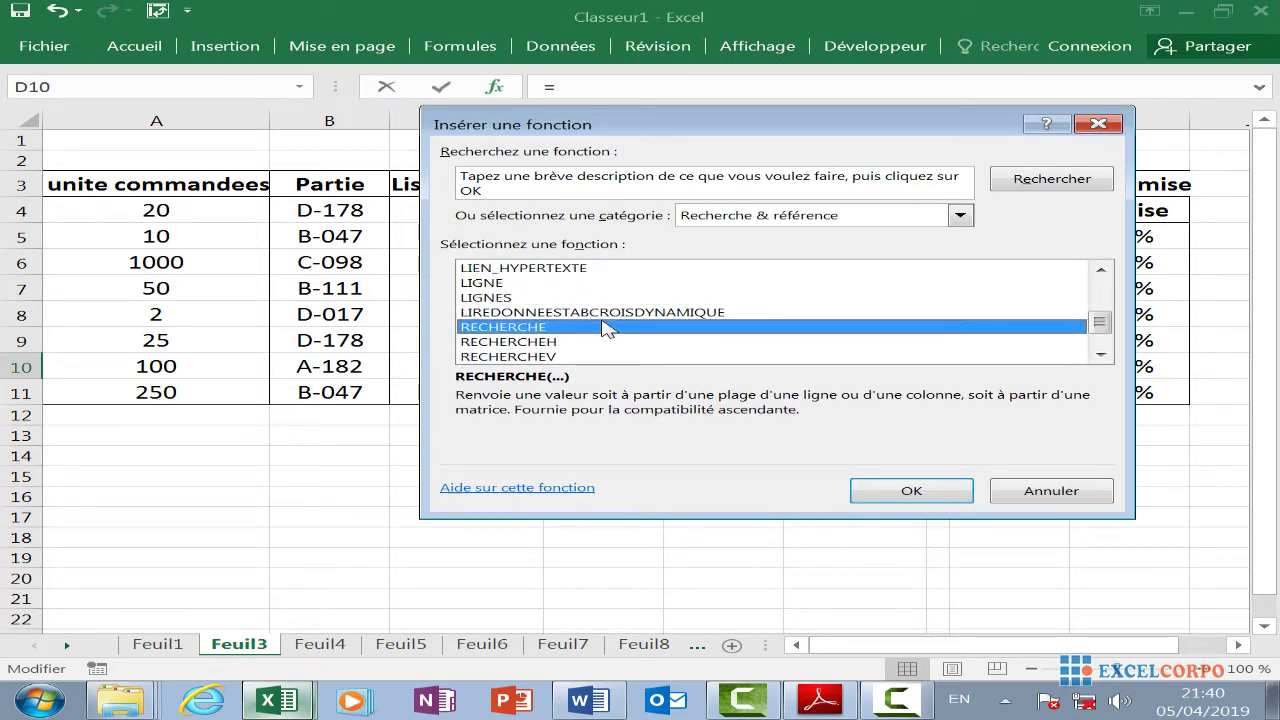
click(545, 357)
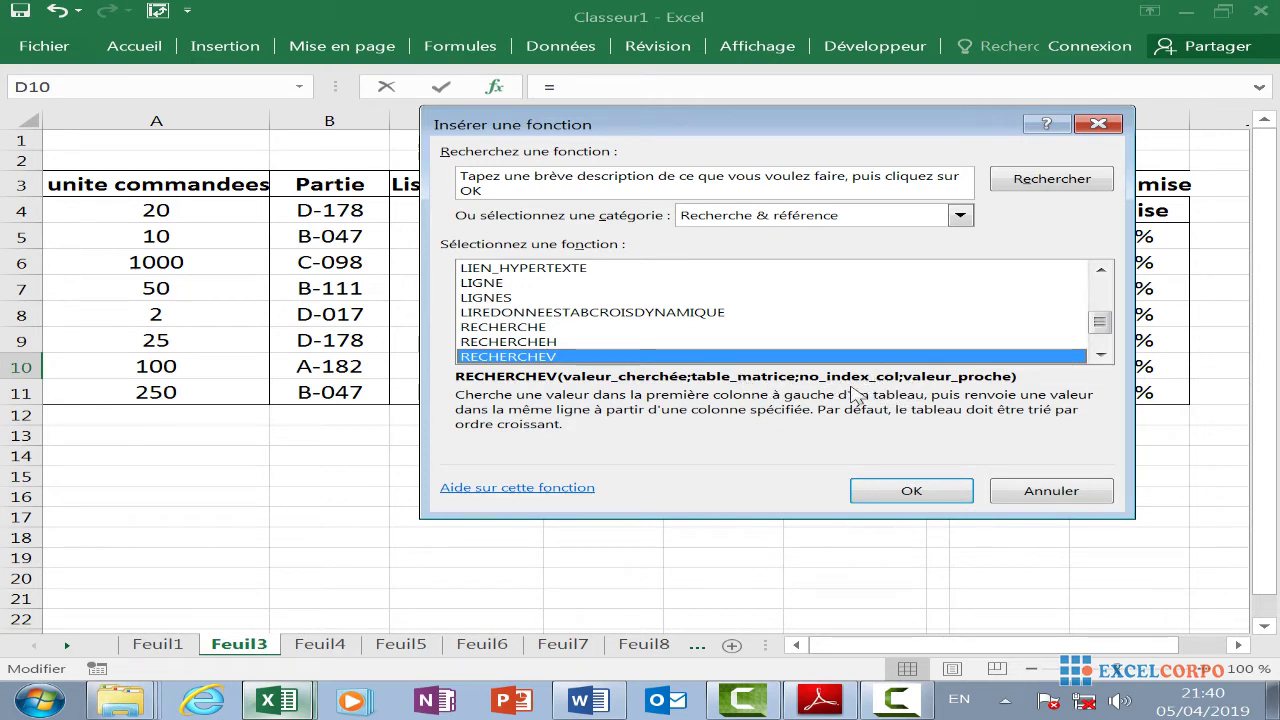
click(935, 485)
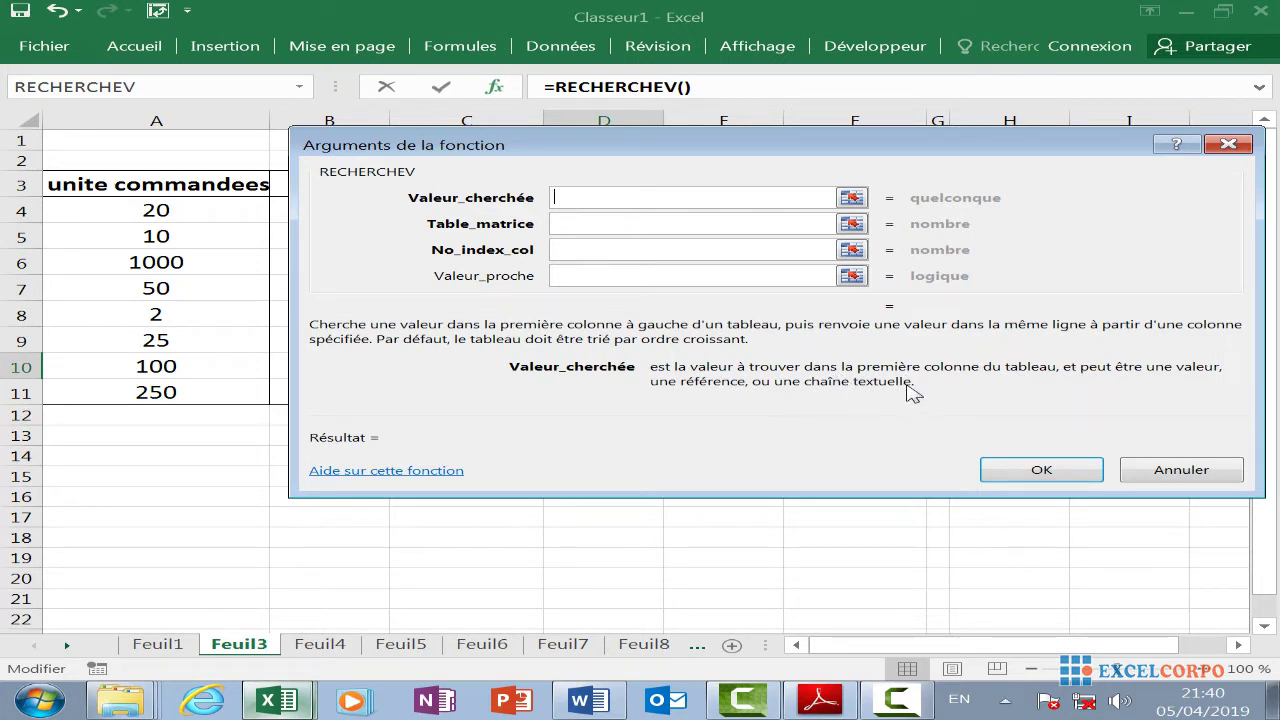
Read the descriptions of RECHERCHEV's Table_matrice, No_index_col and Valeur_proche arguments, and leave without inserting the function
click(558, 224)
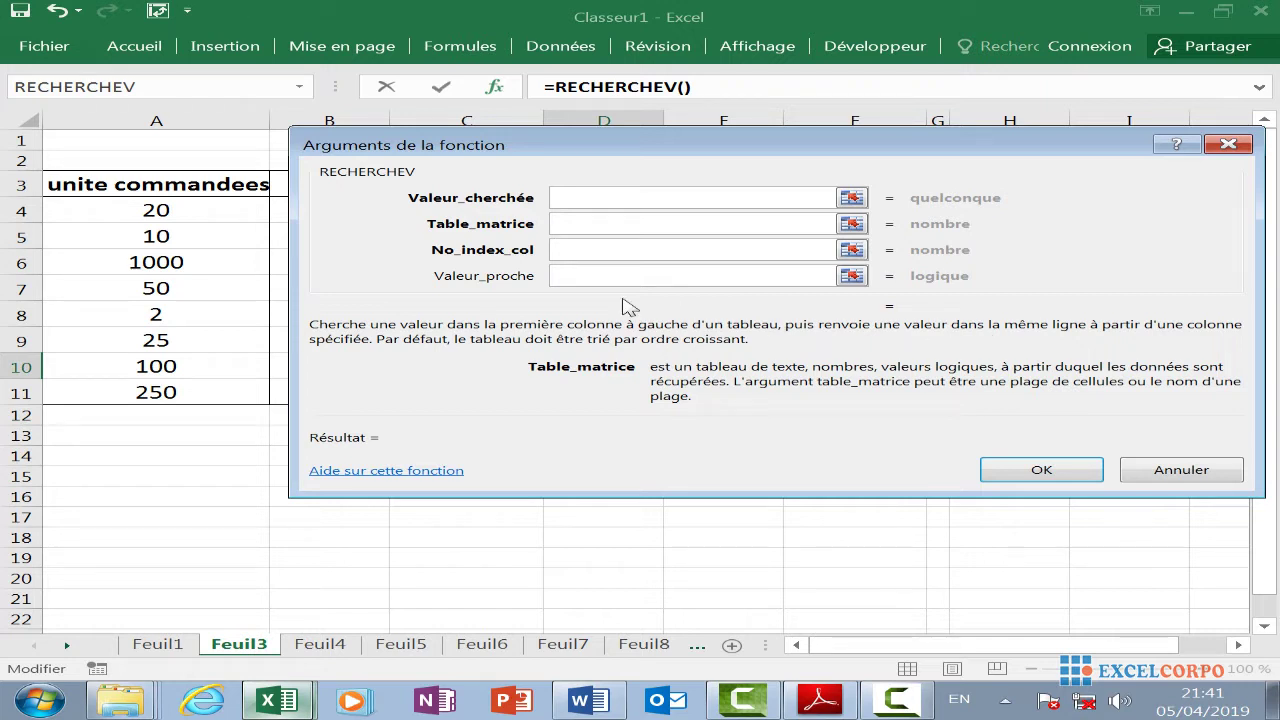
click(563, 256)
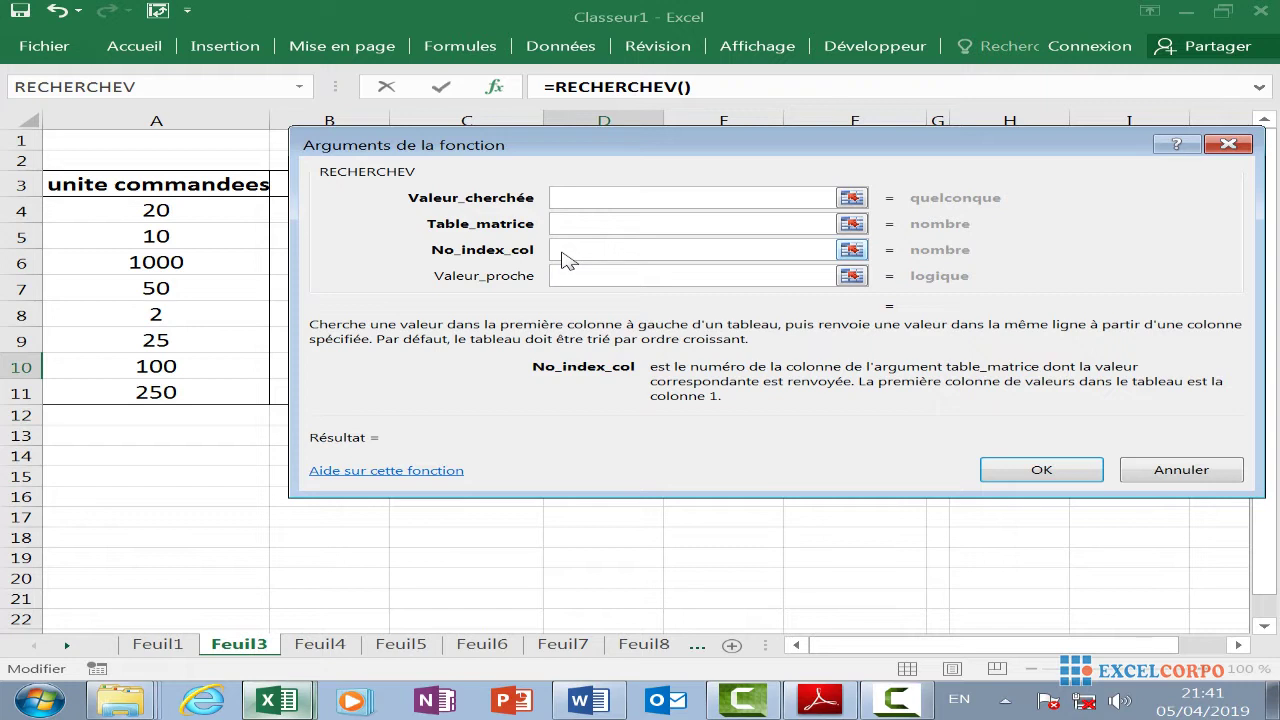
click(571, 277)
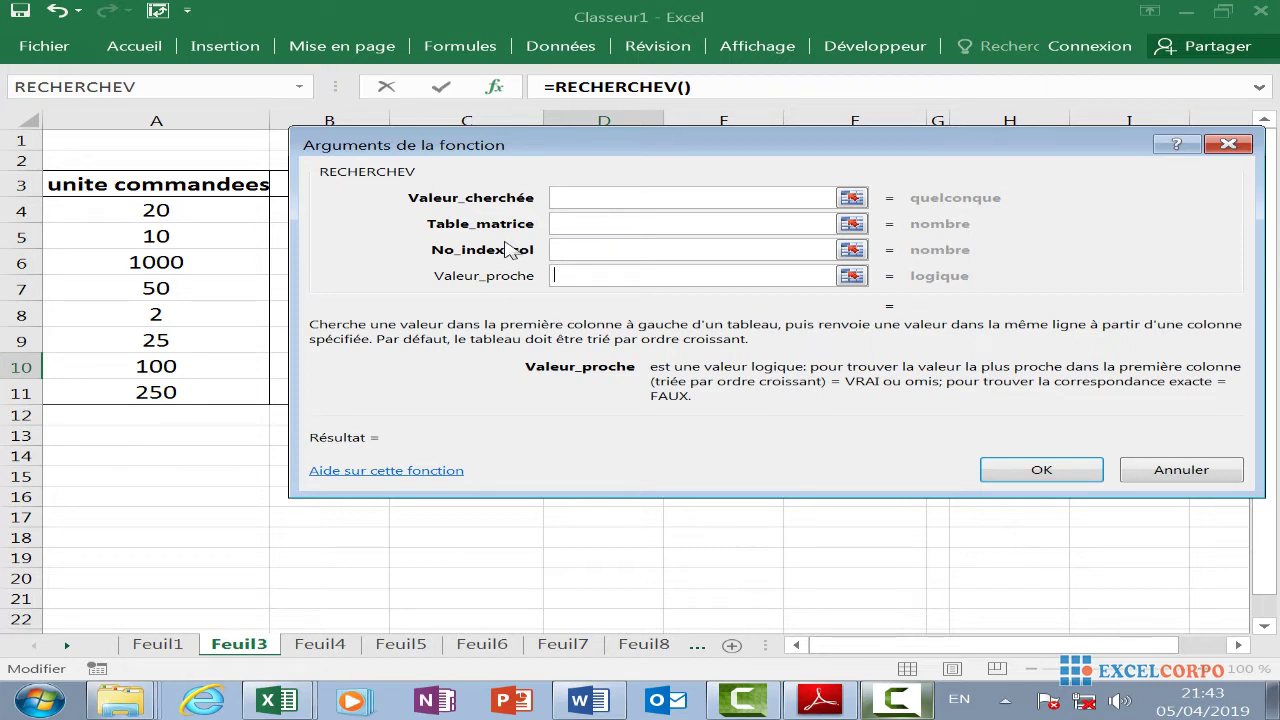
click(558, 255)
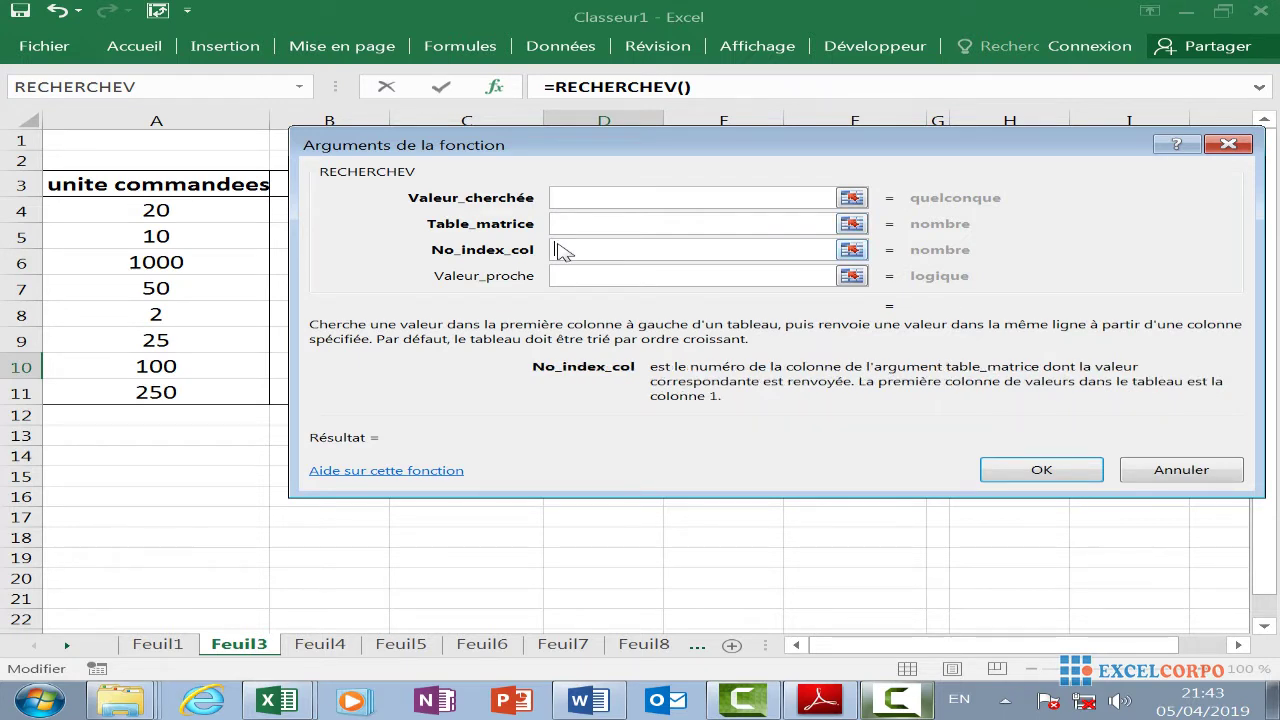
click(1228, 144)
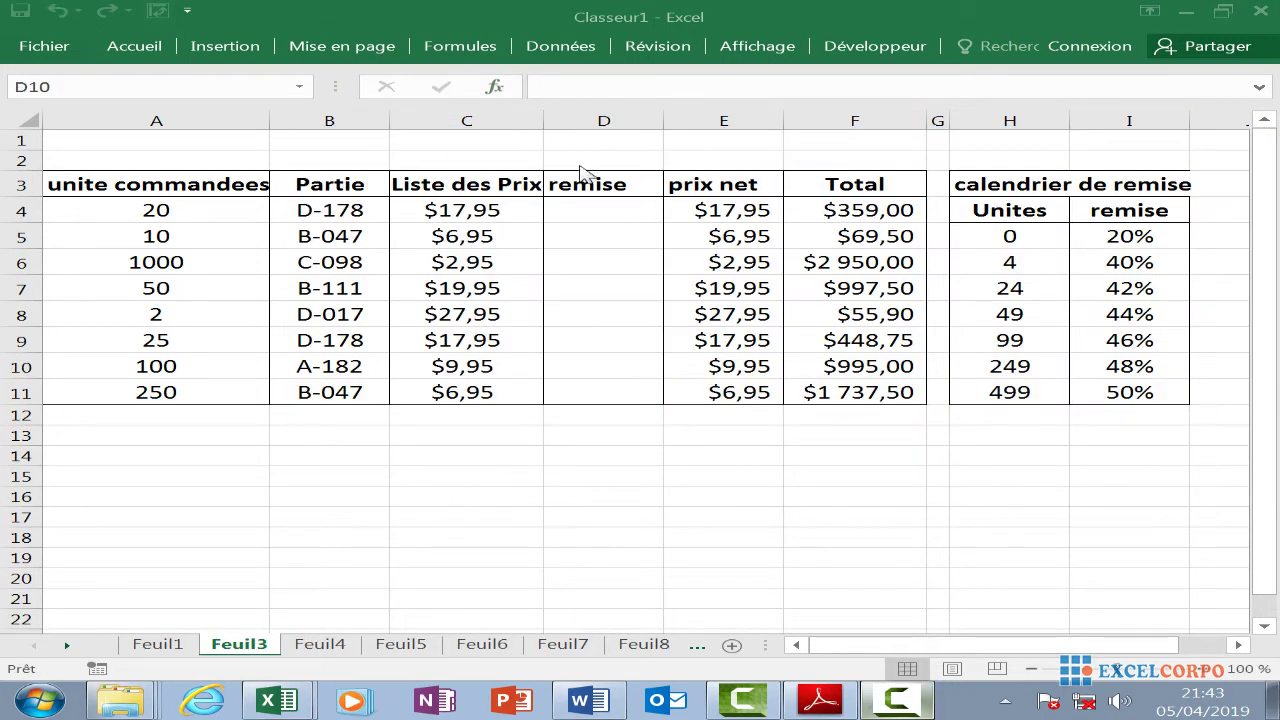
Choose the RECHERCHEH function from the Recherche & référence category and bring up its arguments
click(500, 89)
click(529, 313)
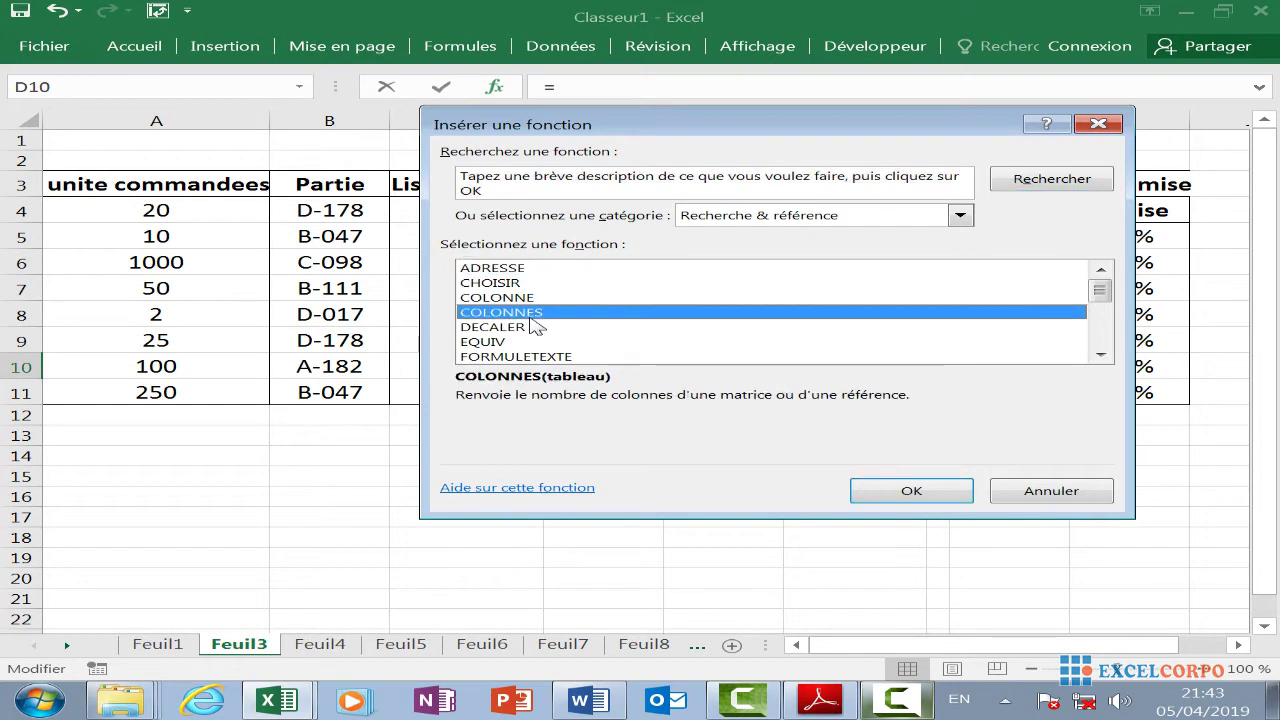
scroll(537, 327, down, 3)
click(537, 327)
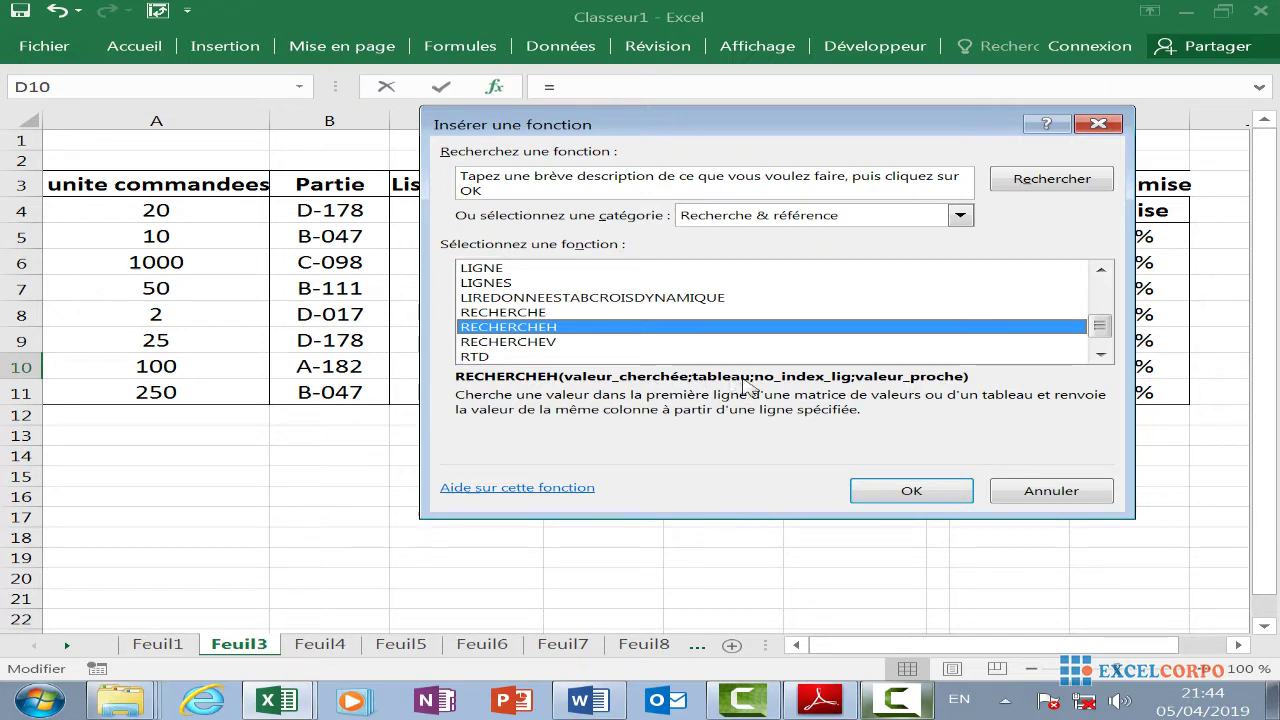
click(891, 494)
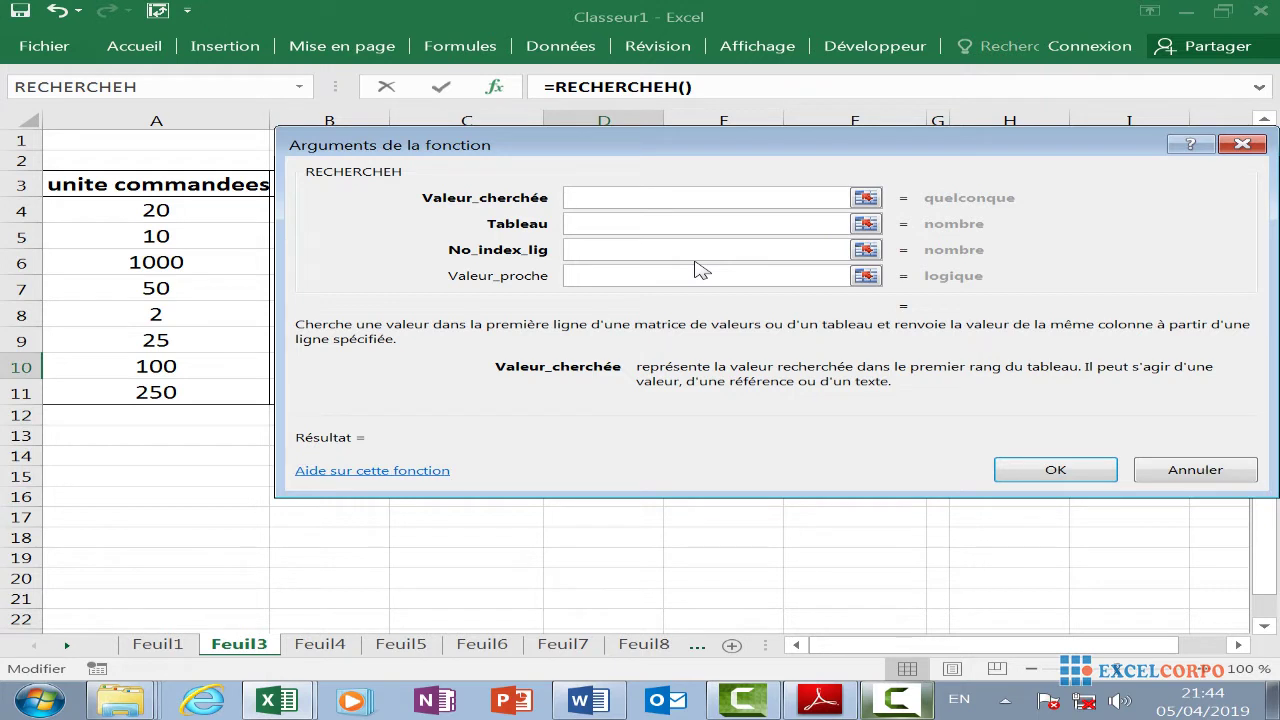
Read the descriptions of RECHERCHEH's Tableau, No_index_lig and Valeur_proche arguments, and leave without inserting the function
click(605, 224)
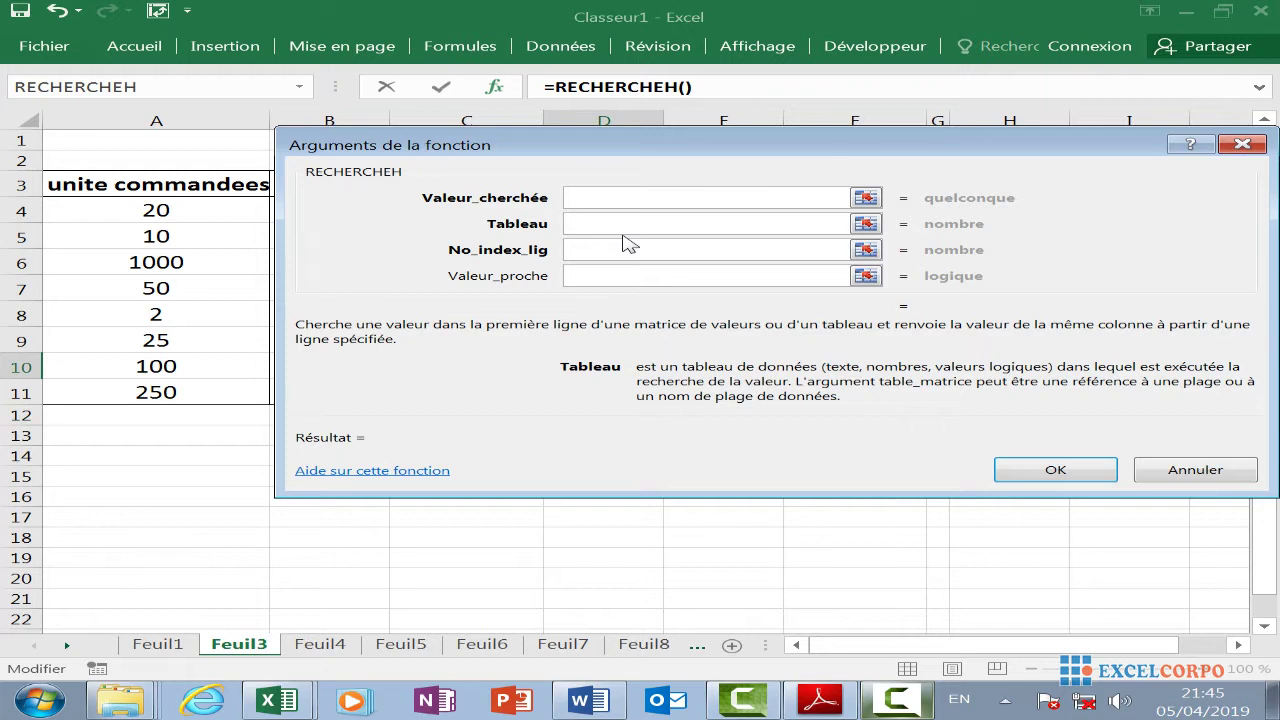
click(620, 250)
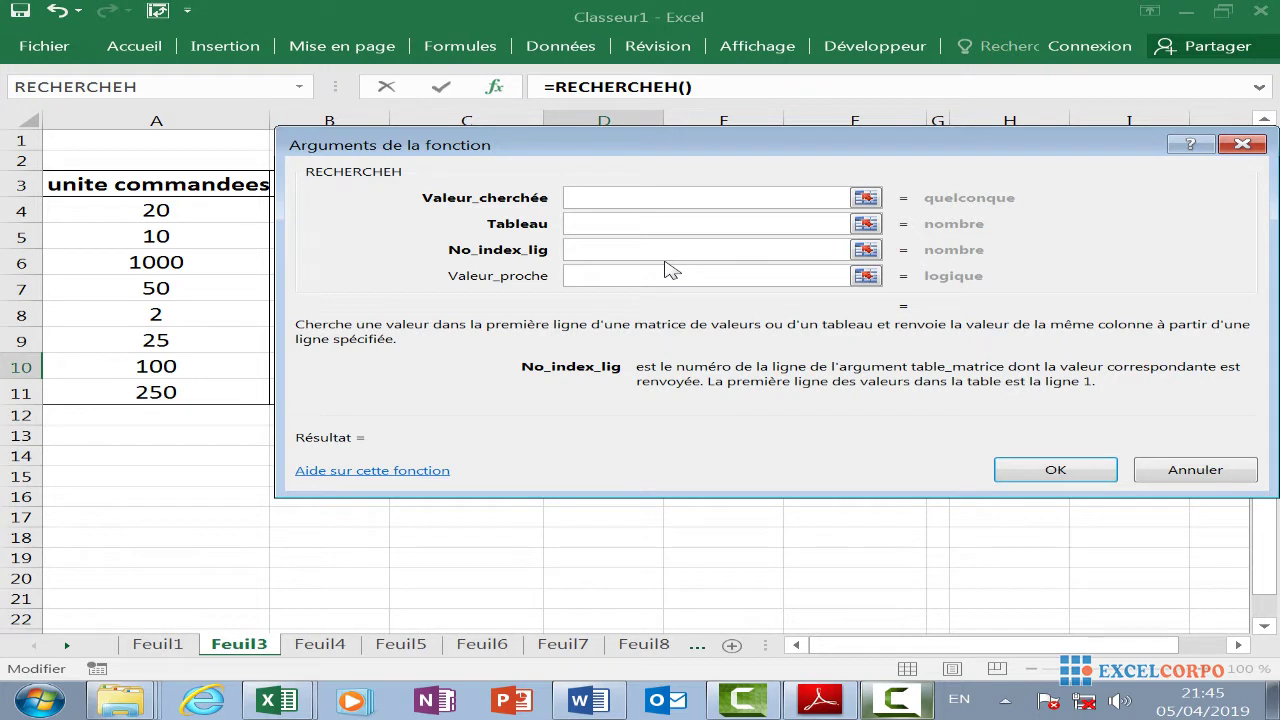
click(597, 276)
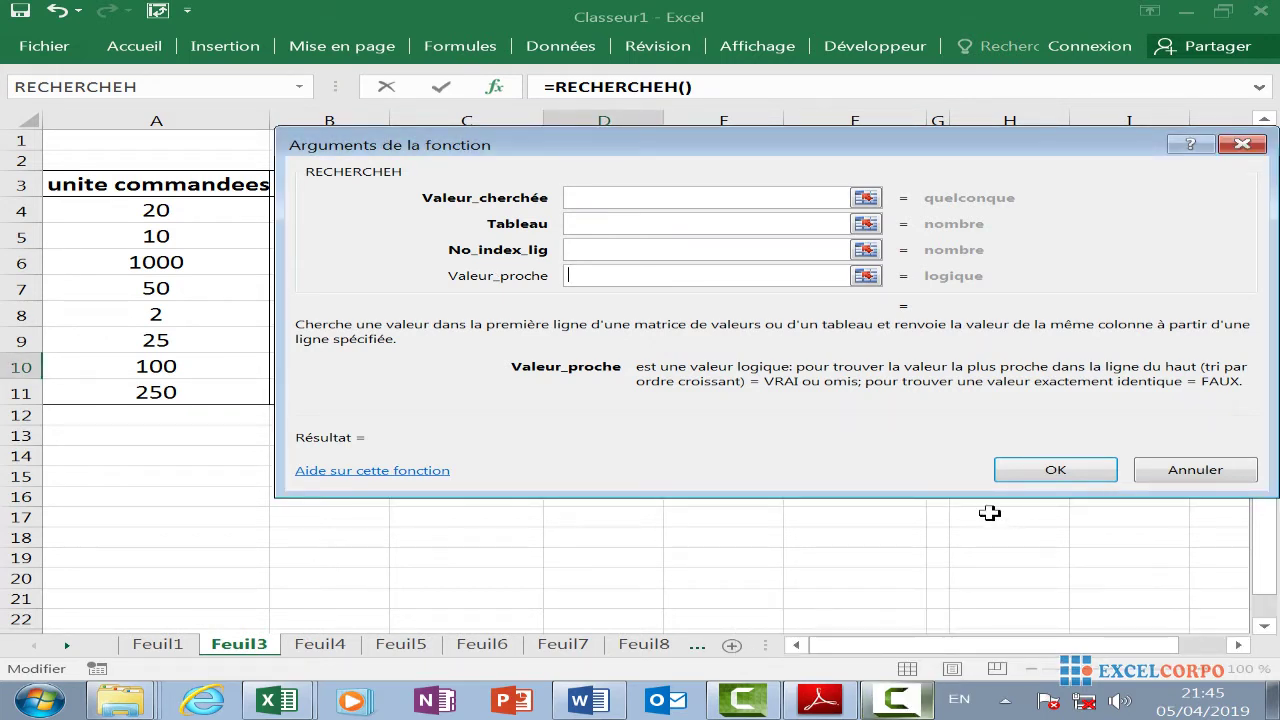
click(1250, 146)
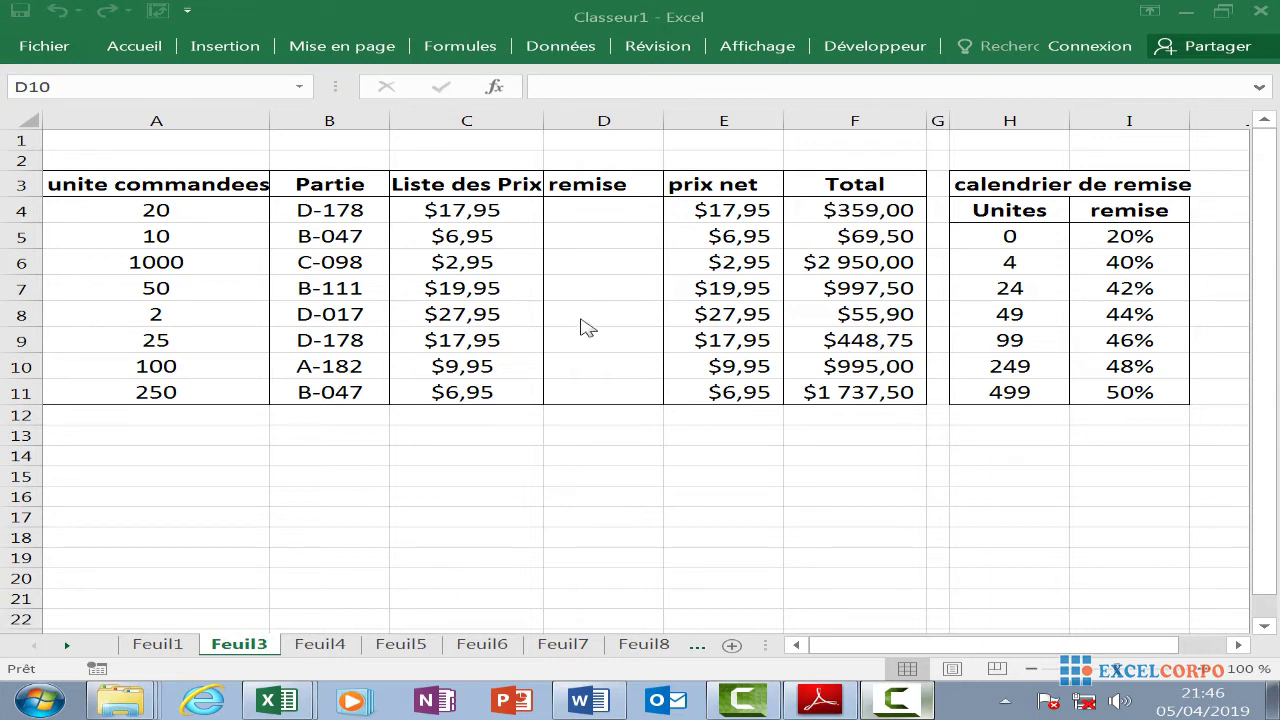
Examine the remise and unite commandees columns against the unit thresholds and rates in the calendrier de remise table
click(592, 214)
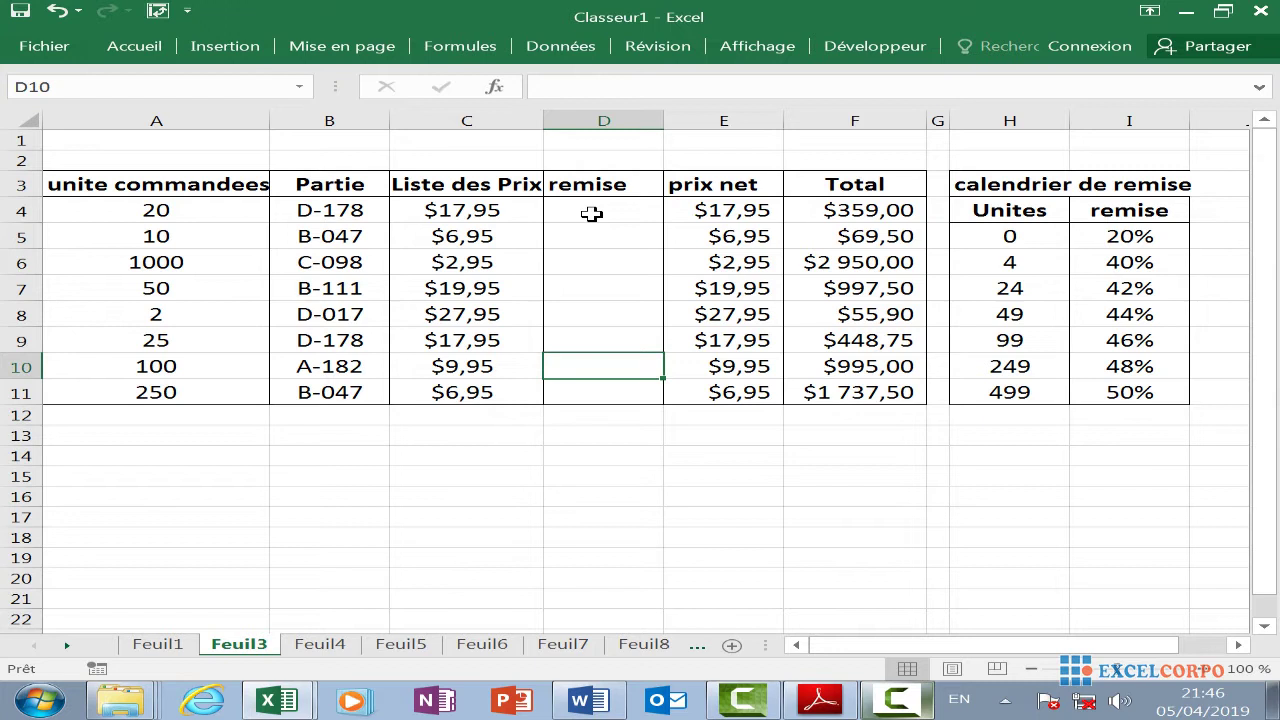
click(588, 187)
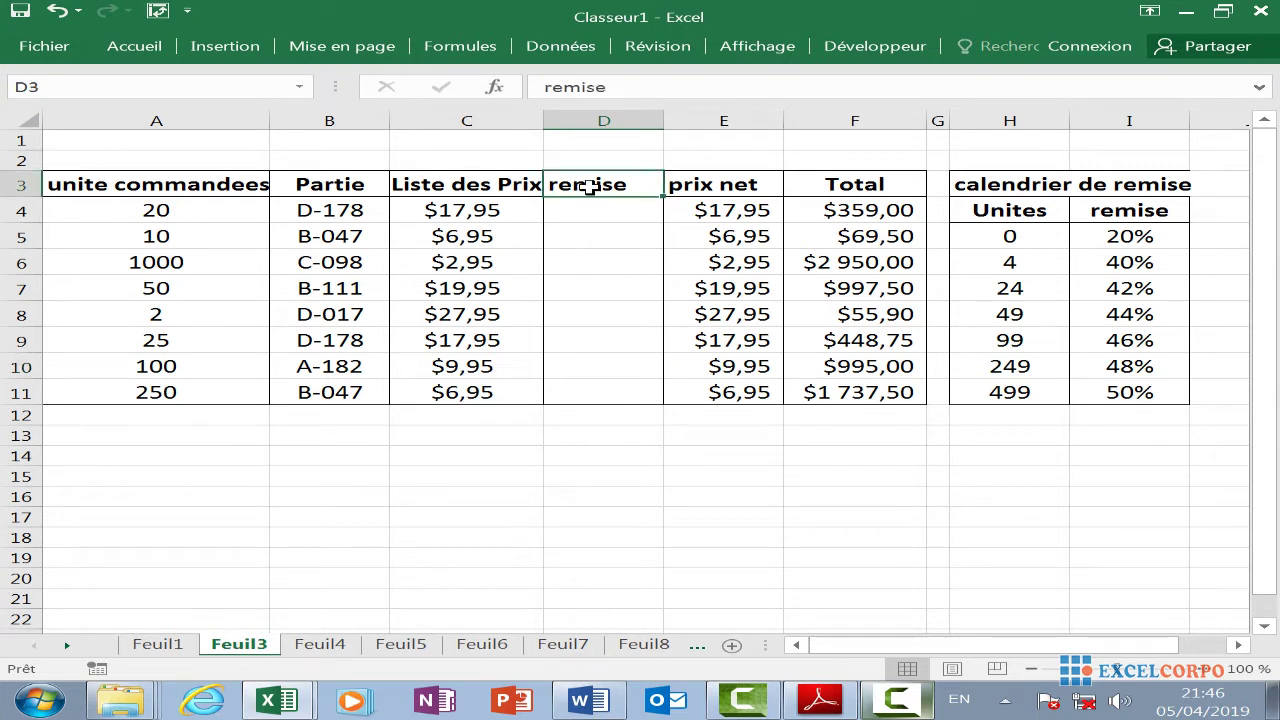
click(214, 192)
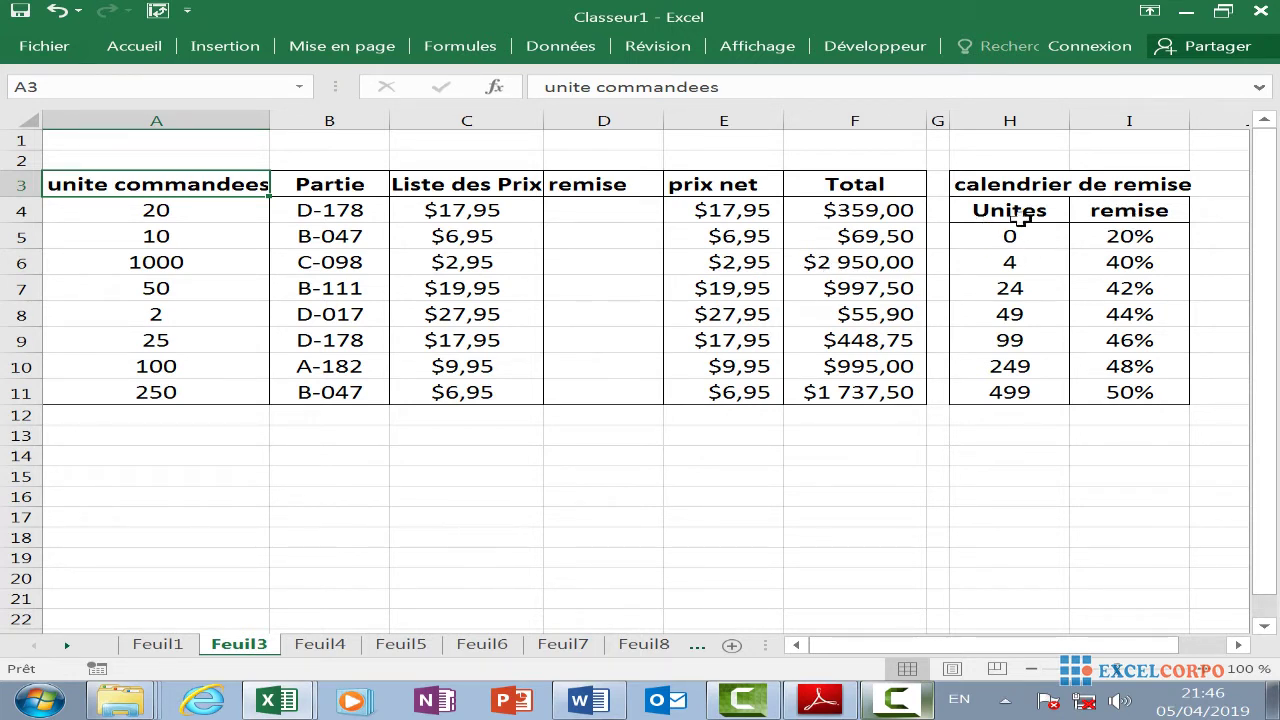
click(1145, 262)
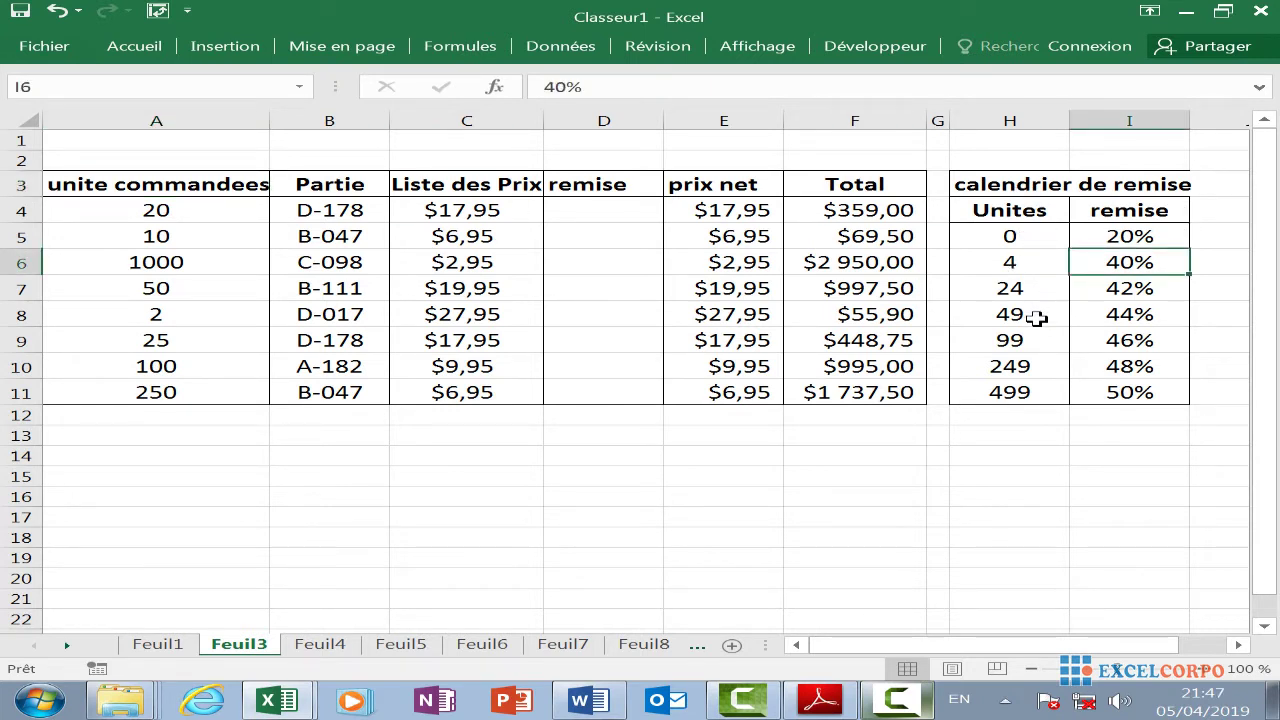
click(1160, 313)
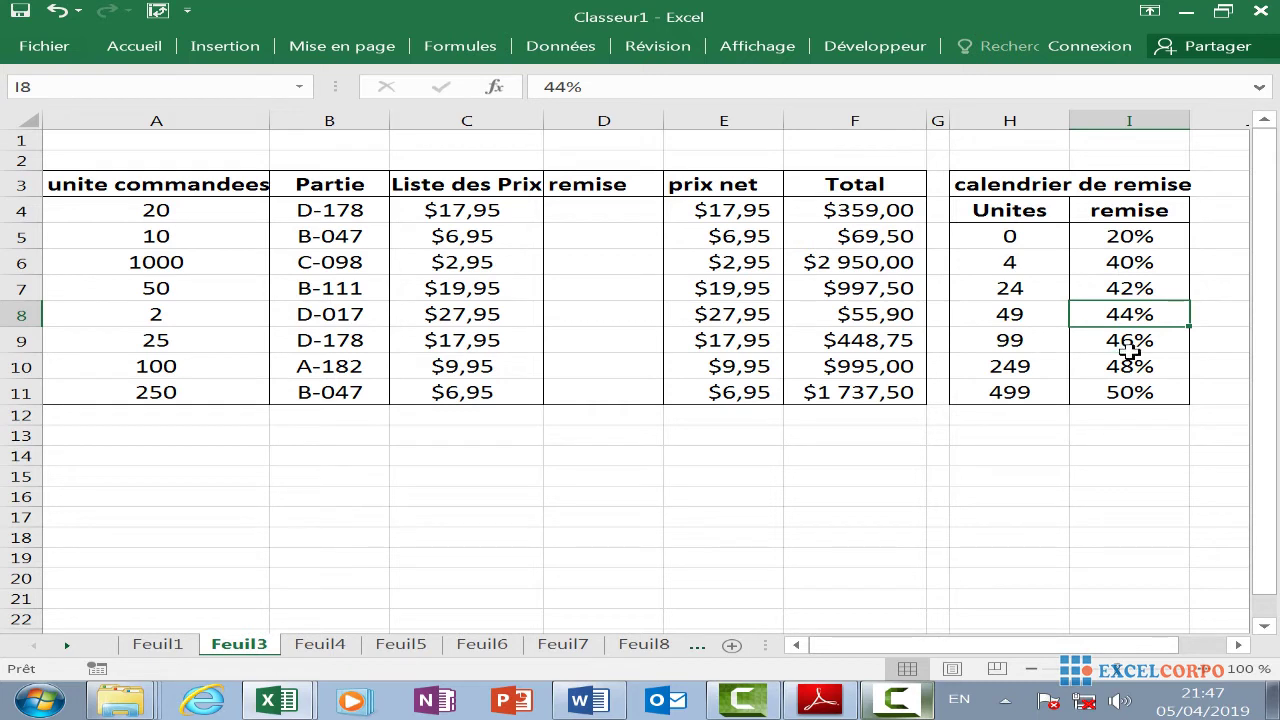
click(1025, 342)
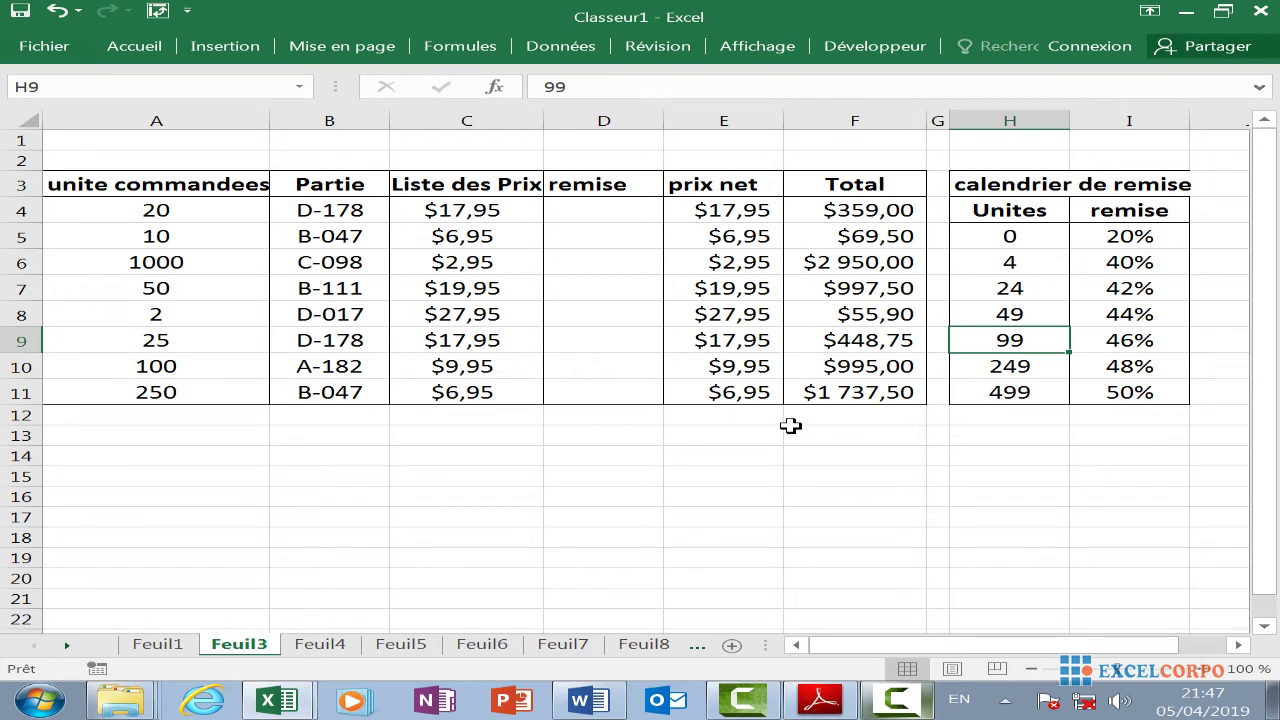
Enter the formula =RECHERCHEV(A4;H5:I11;2) in cell D4 to look up the discount for the first order's units
click(617, 207)
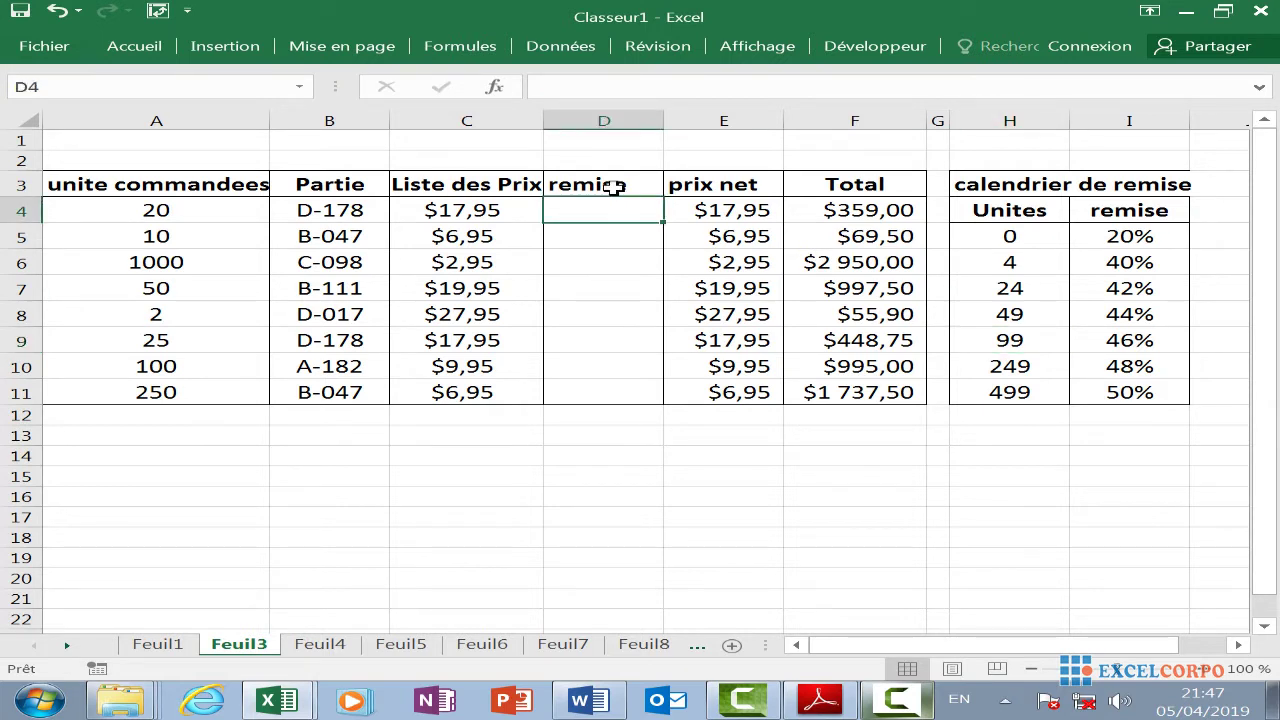
text(=rec)
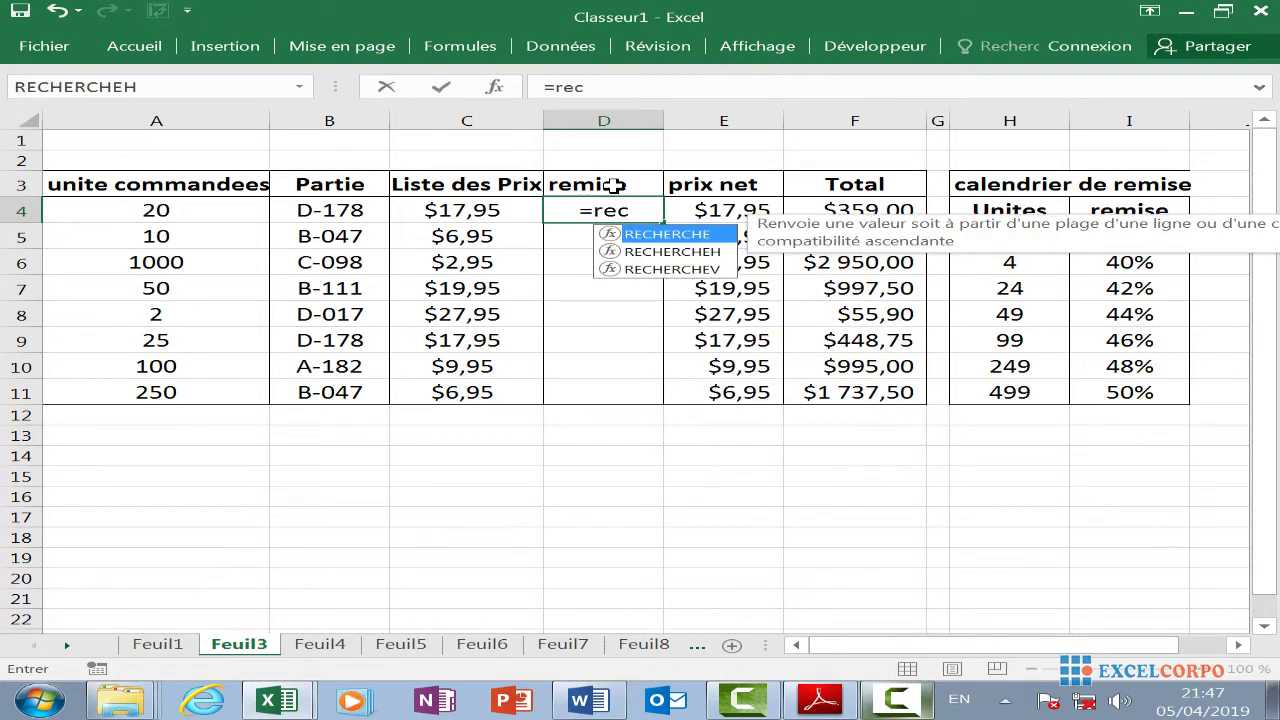
click(715, 266)
key(Tab)
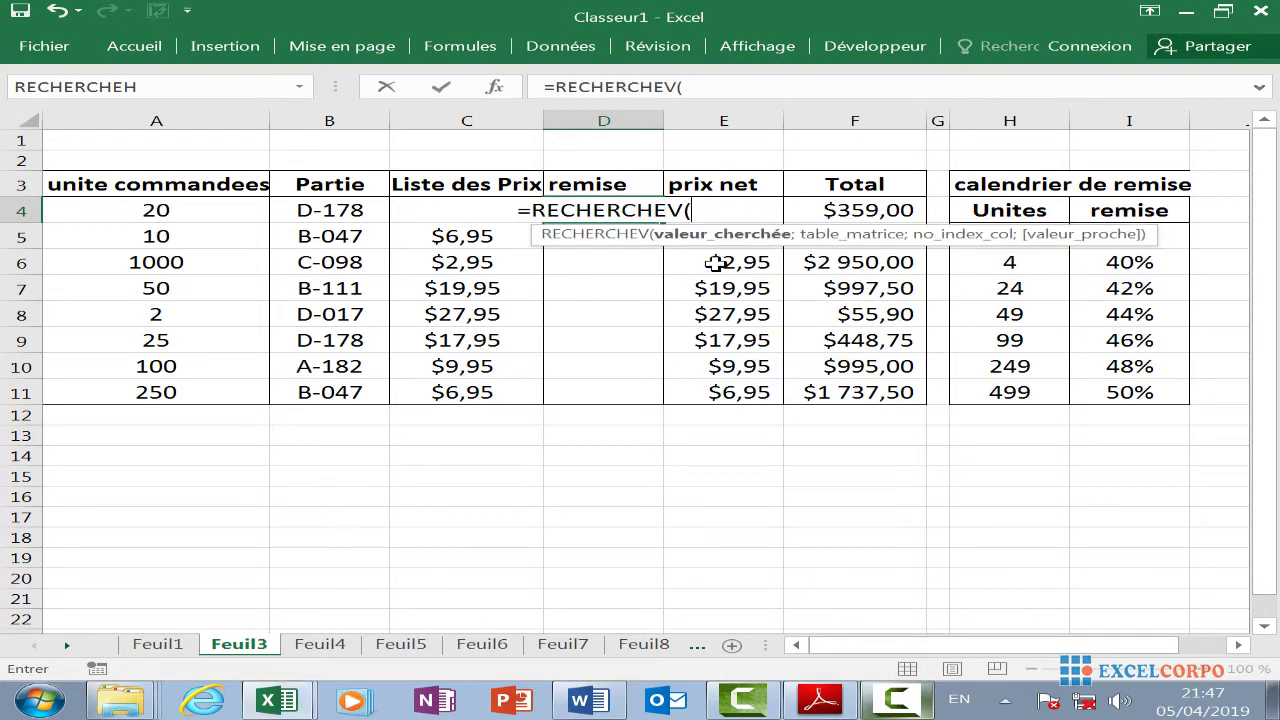
click(205, 217)
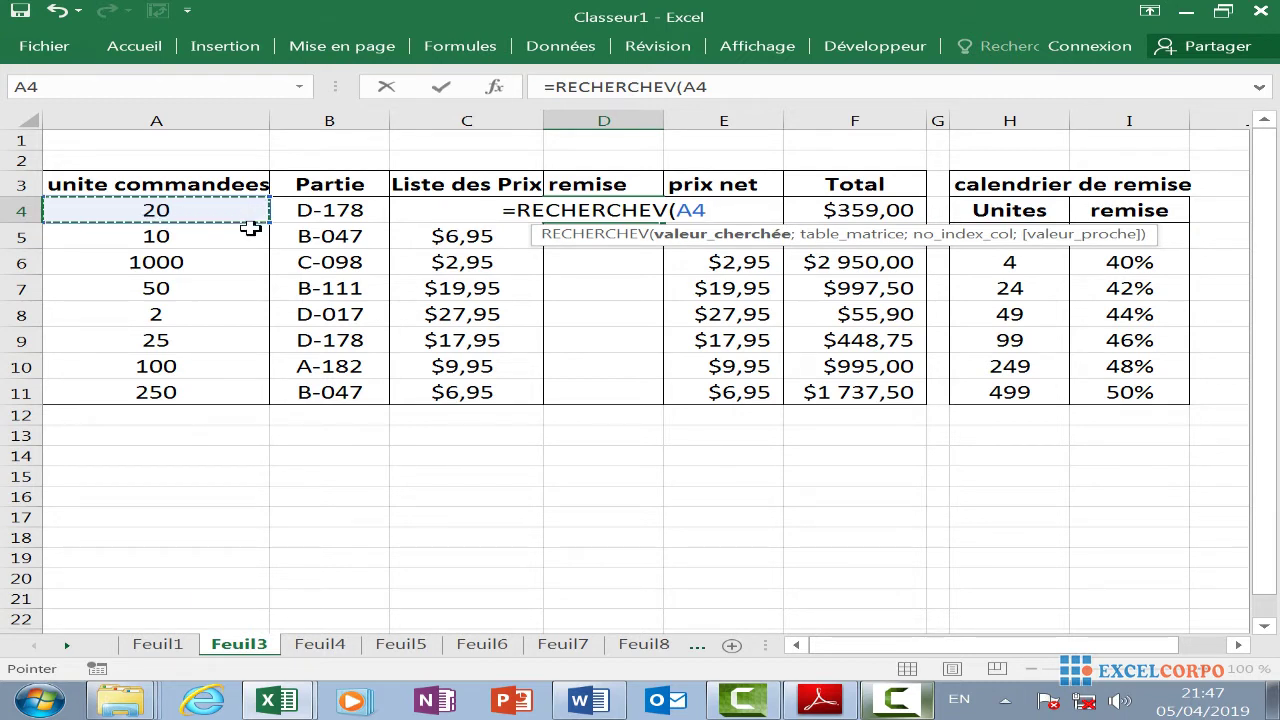
text(;)
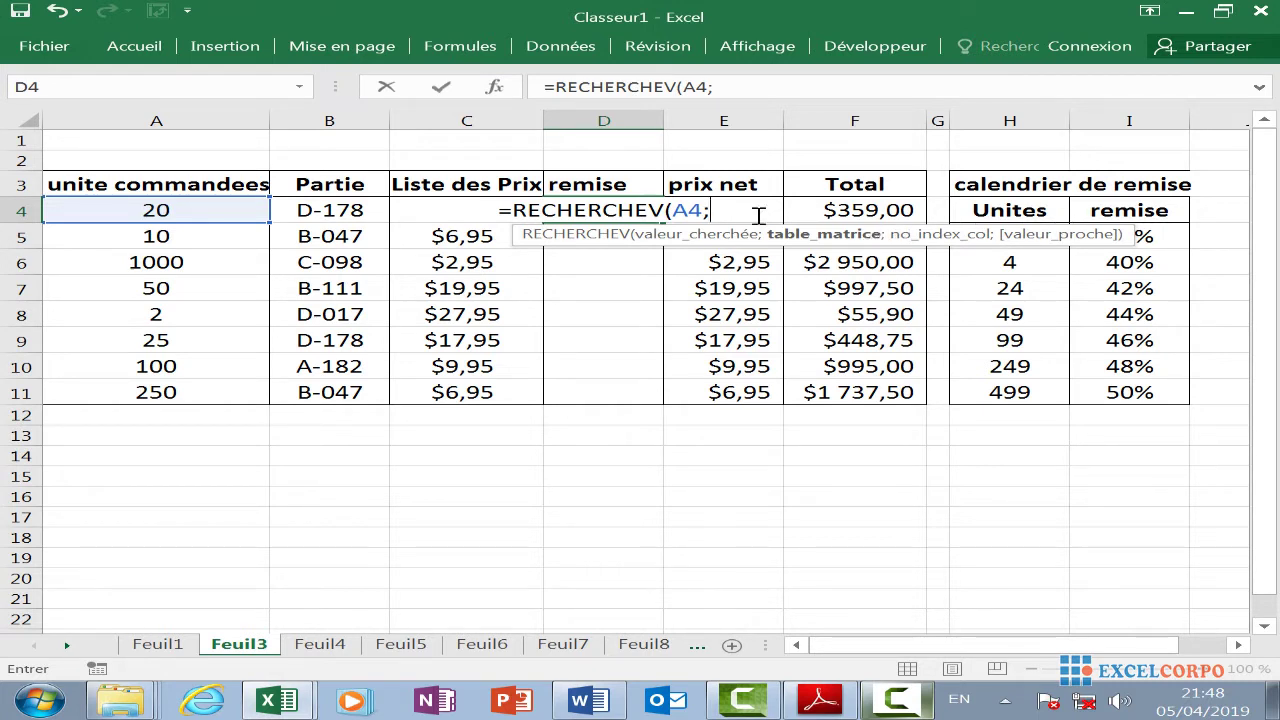
drag(1005, 240, 1155, 390)
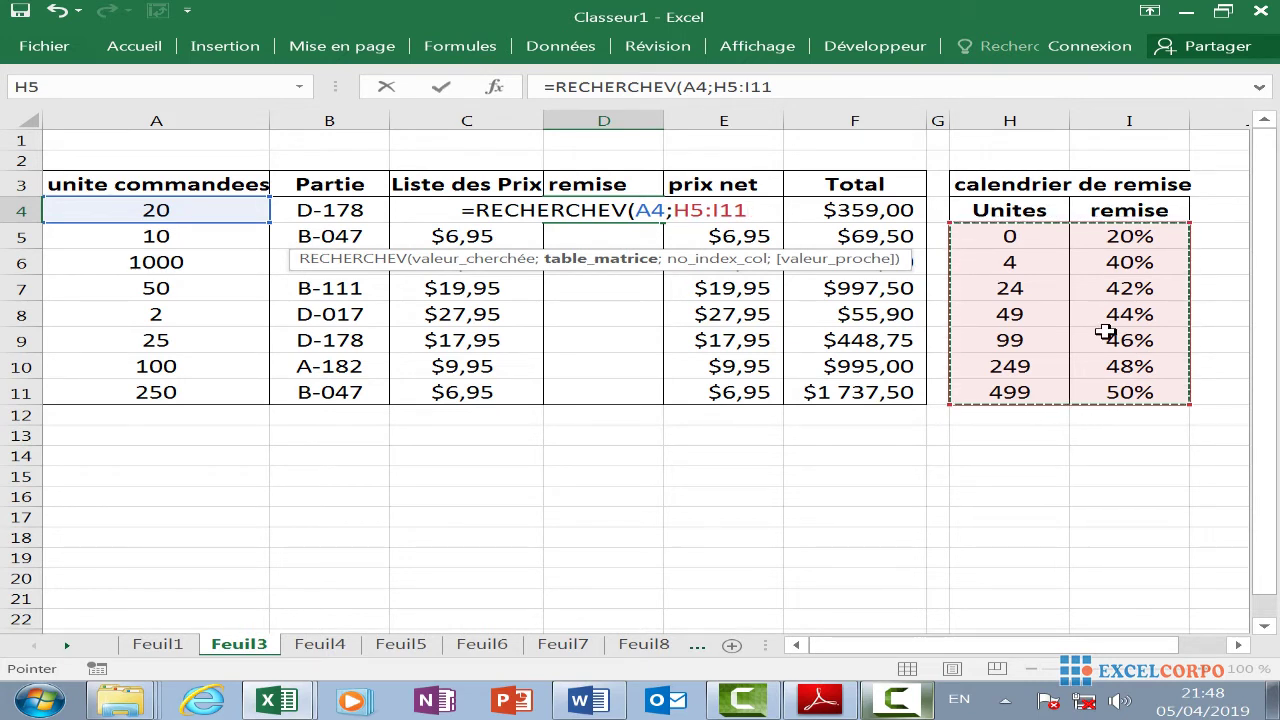
text(;)
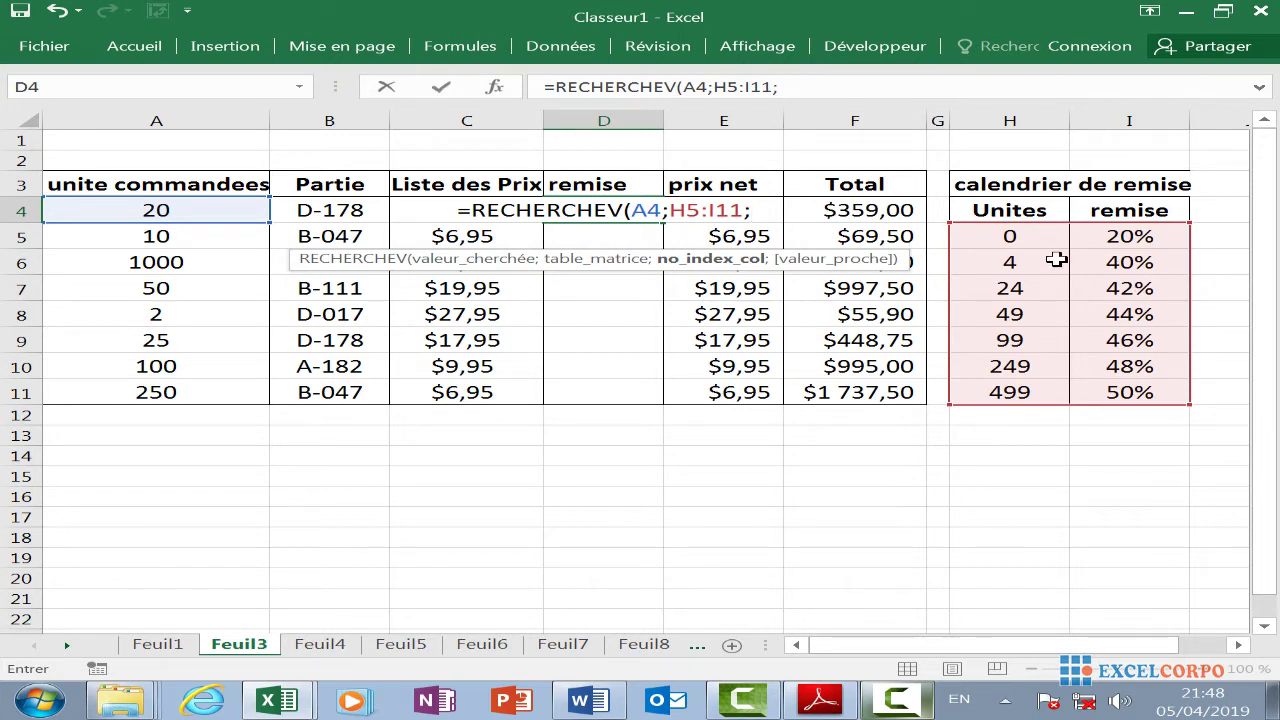
text(2)
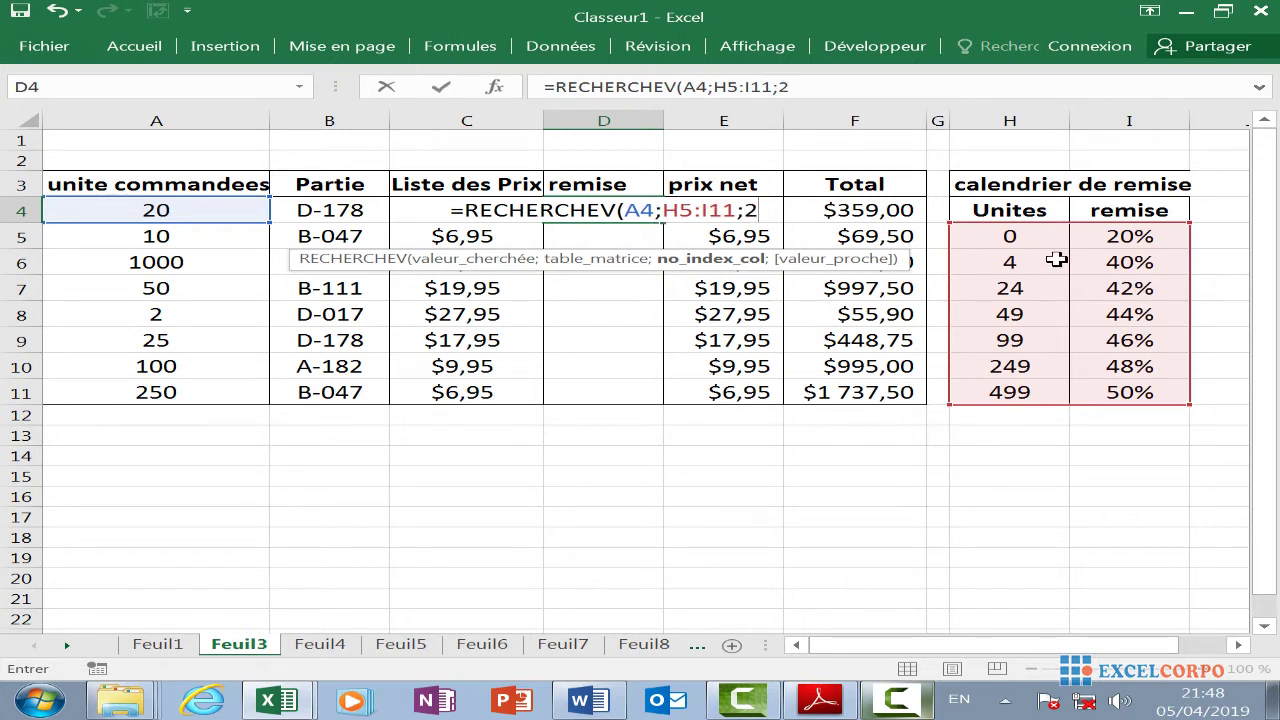
text())
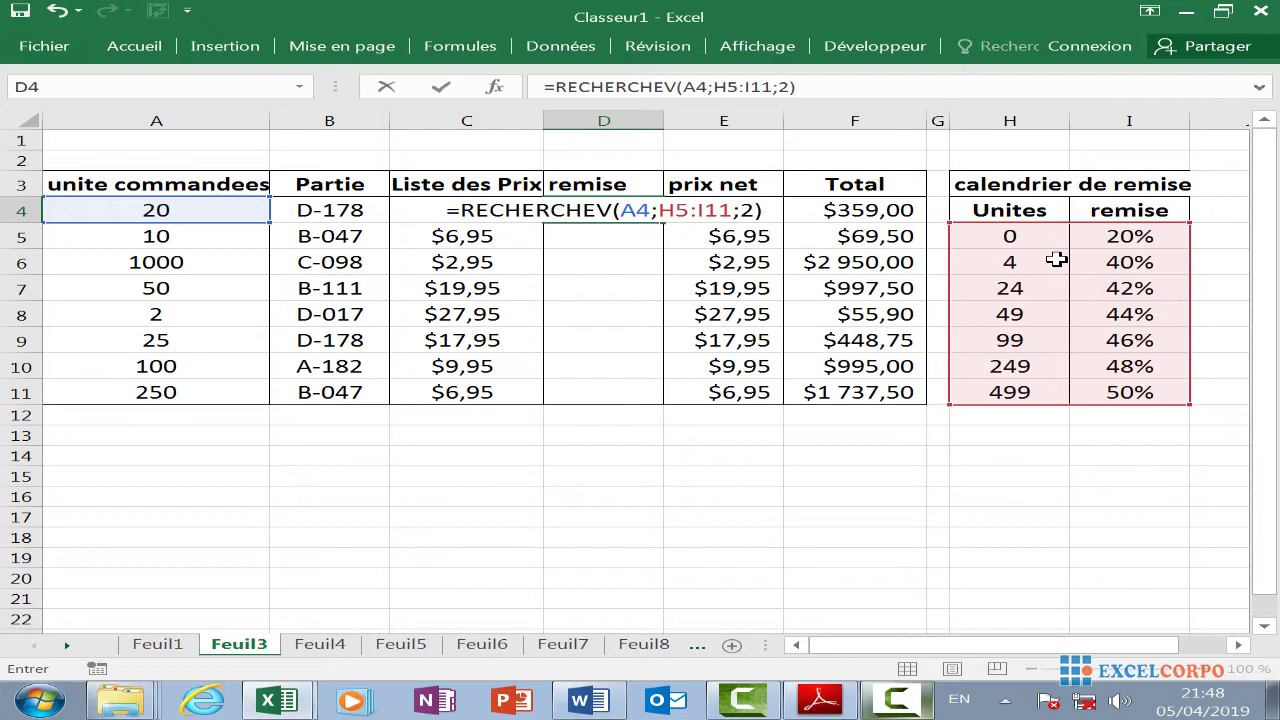
key(Return)
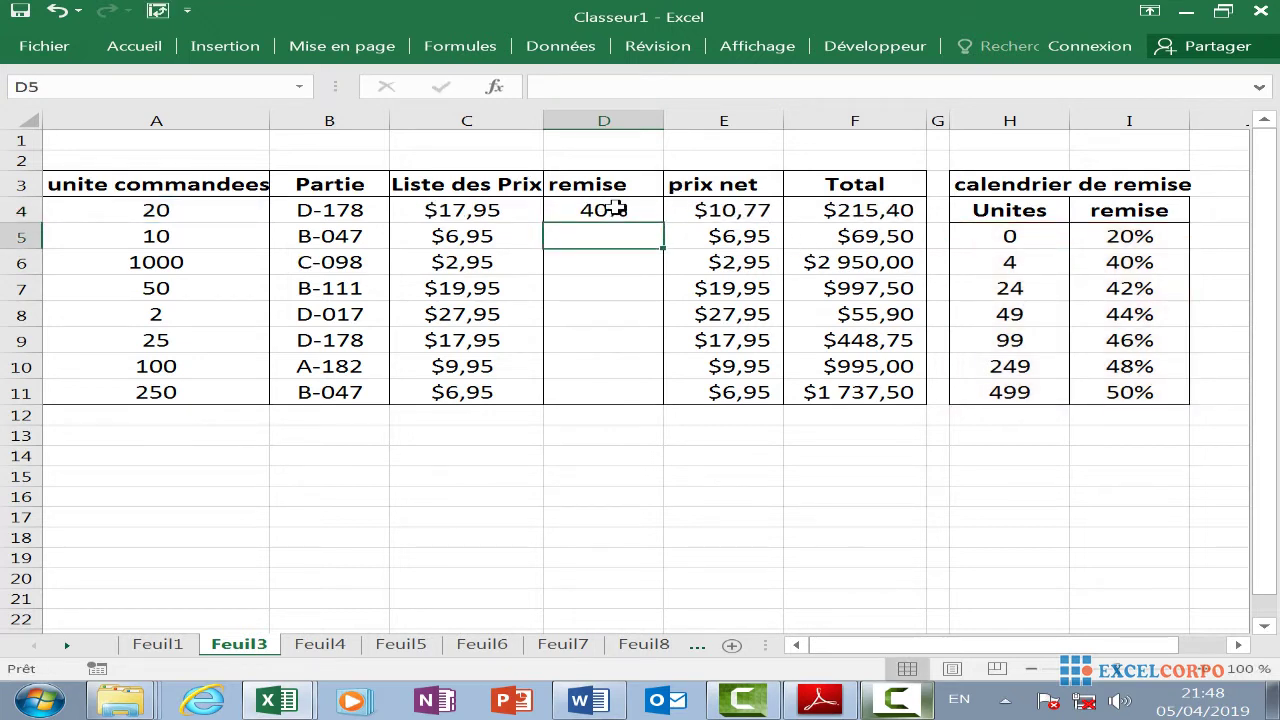
Compare the first order's units in A4 with the matching rate in the calendrier de remise table
click(1140, 260)
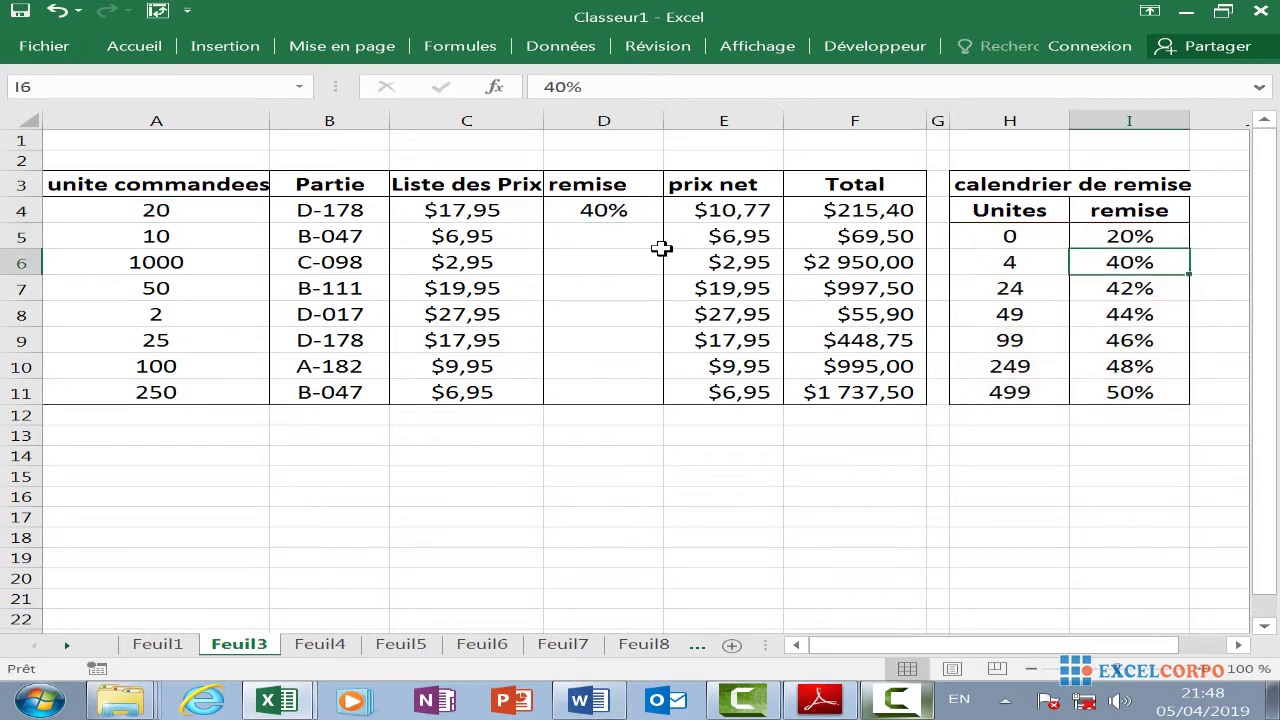
click(212, 204)
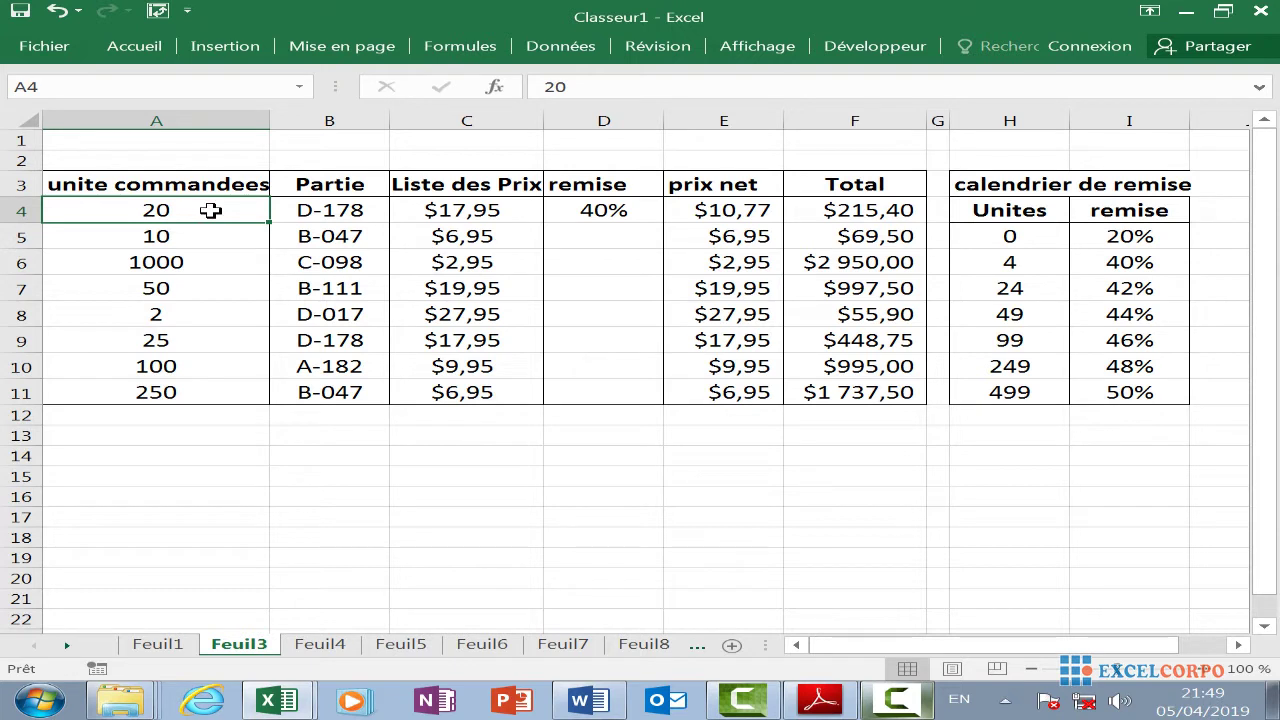
click(1120, 262)
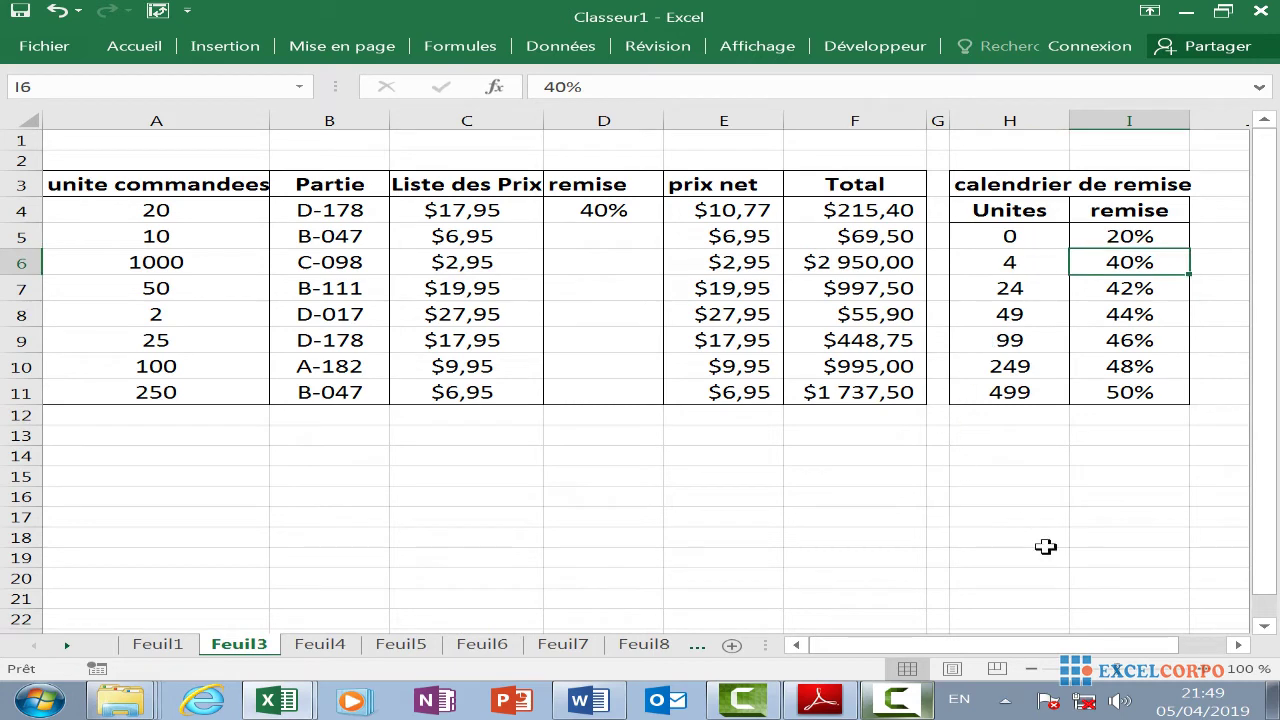
Enter =RECHERCHEV(A5;H5:I11;2) in cell D5 for the second order's discount and check it against the calendrier de remise table
click(598, 237)
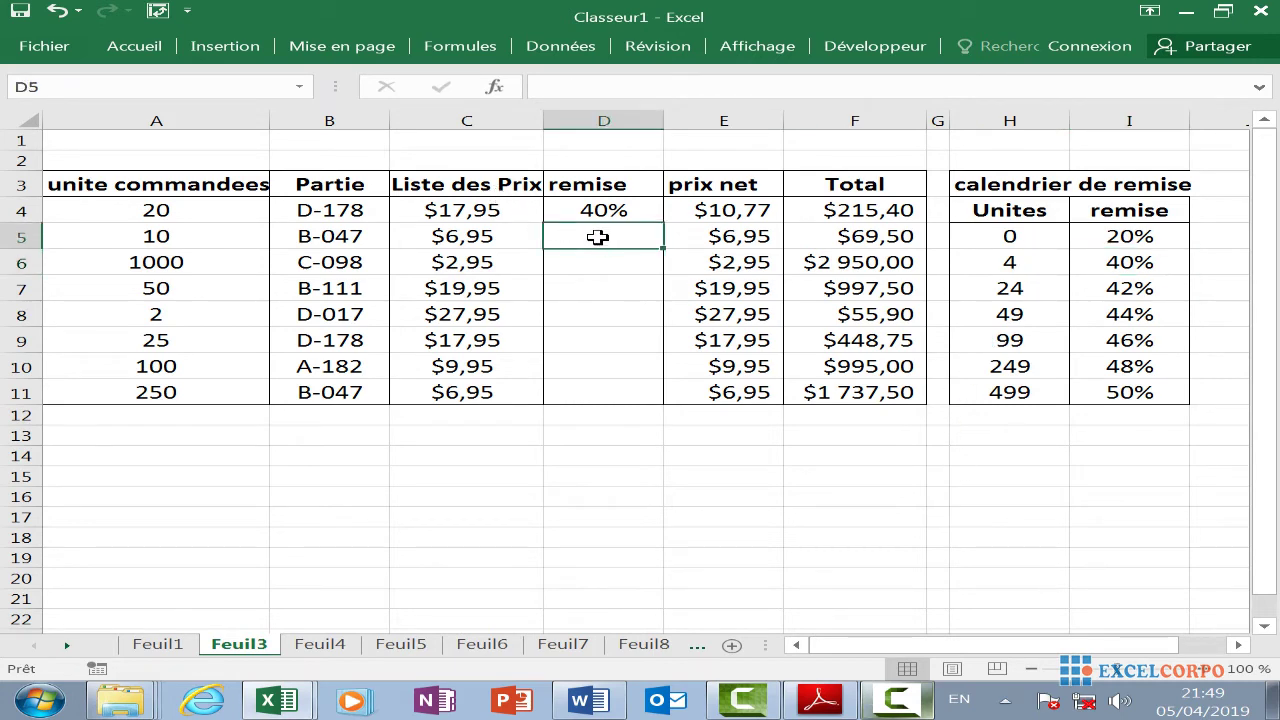
text(=)
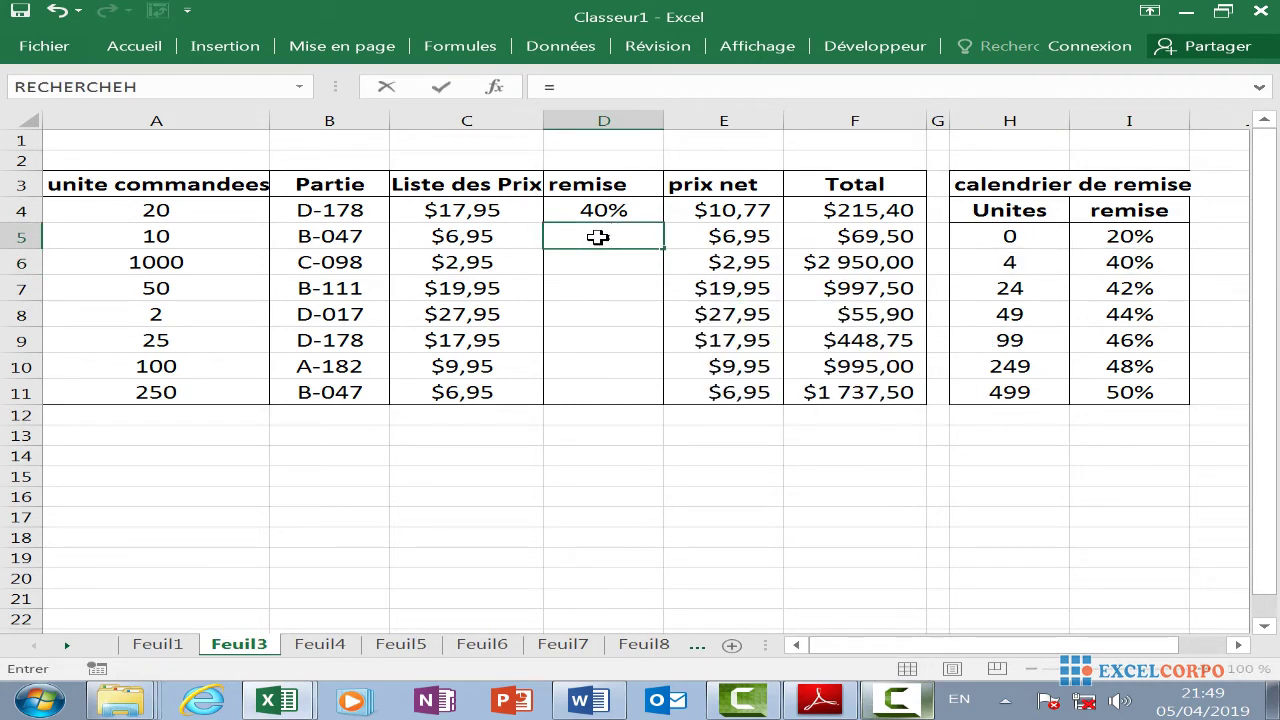
text(rec)
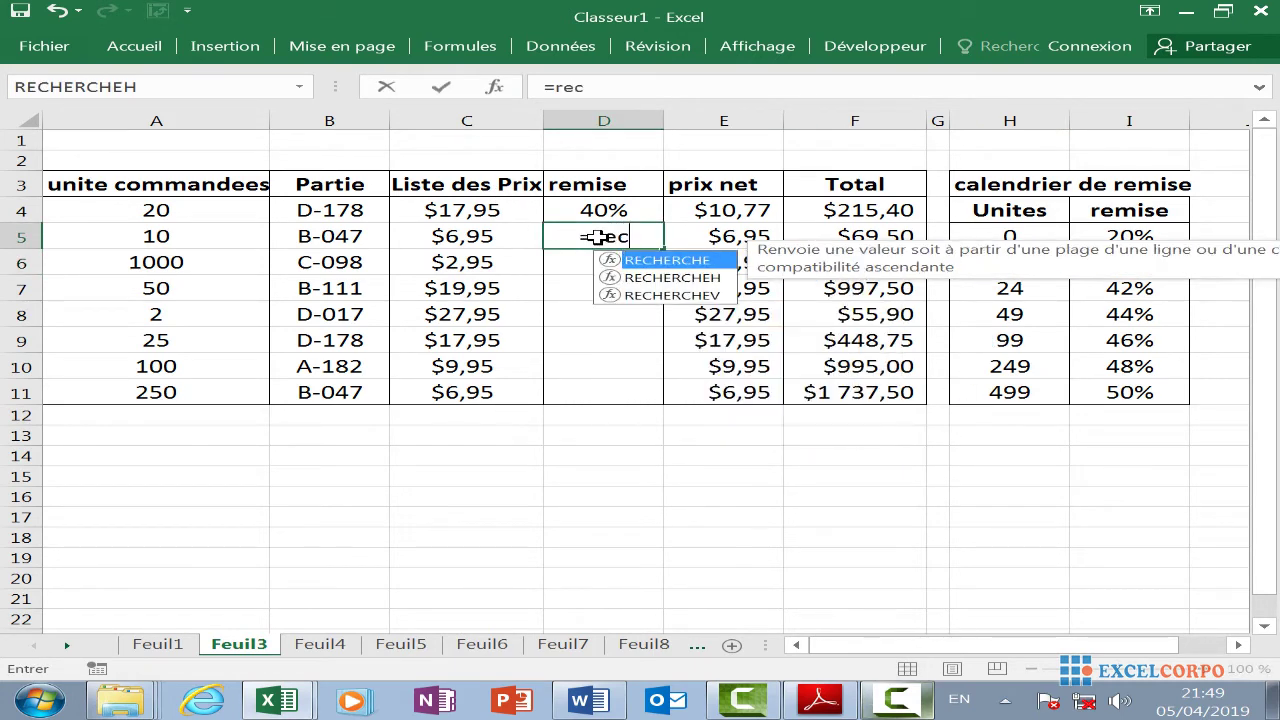
click(688, 298)
double_click(688, 298)
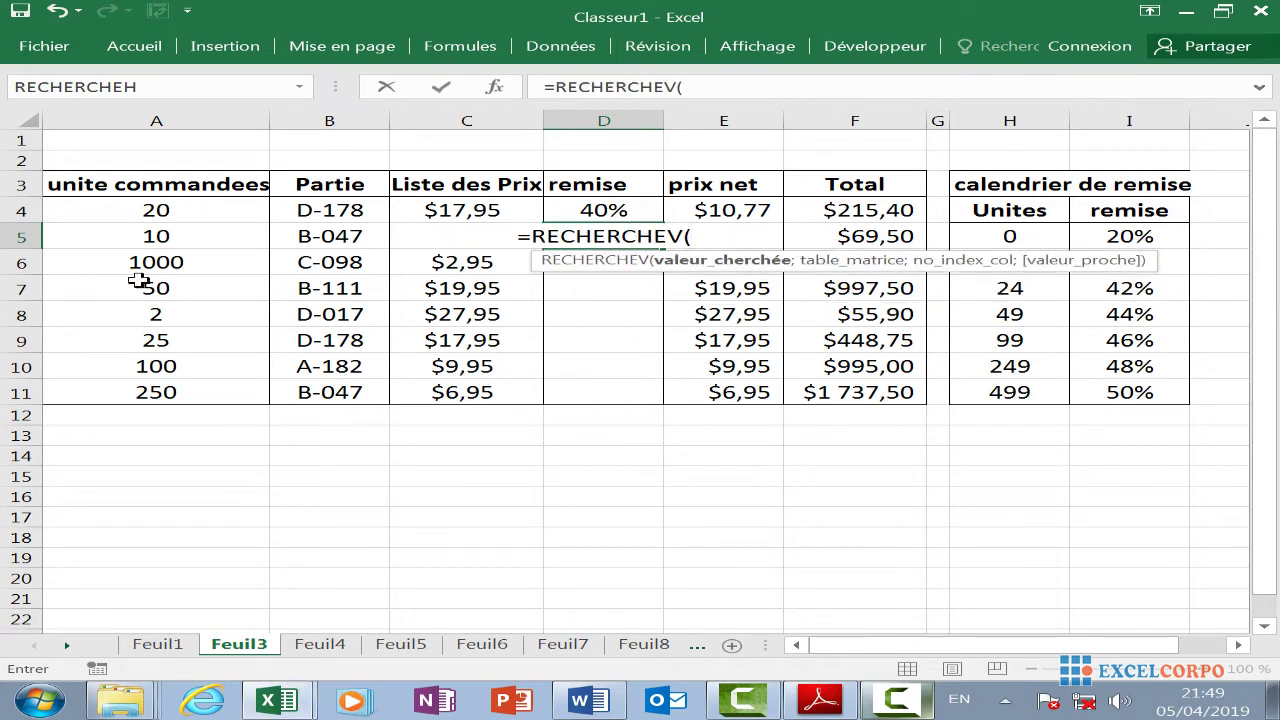
click(222, 241)
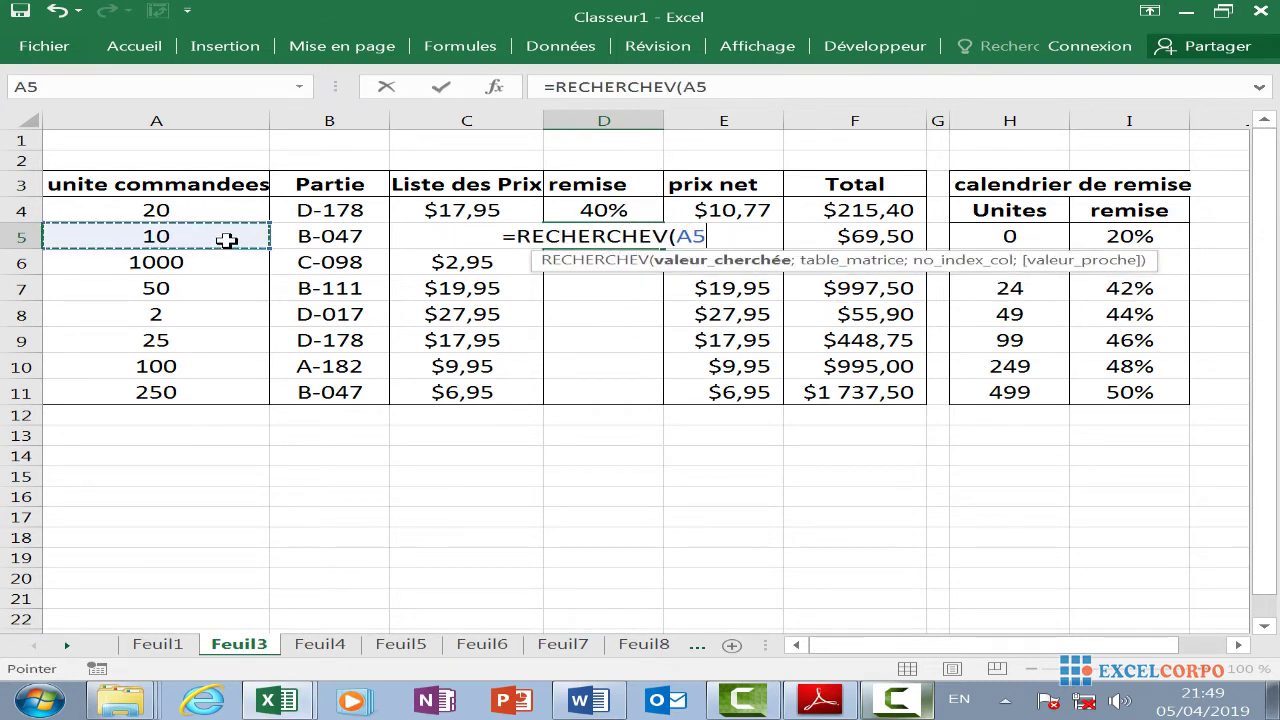
text(;)
click(1000, 235)
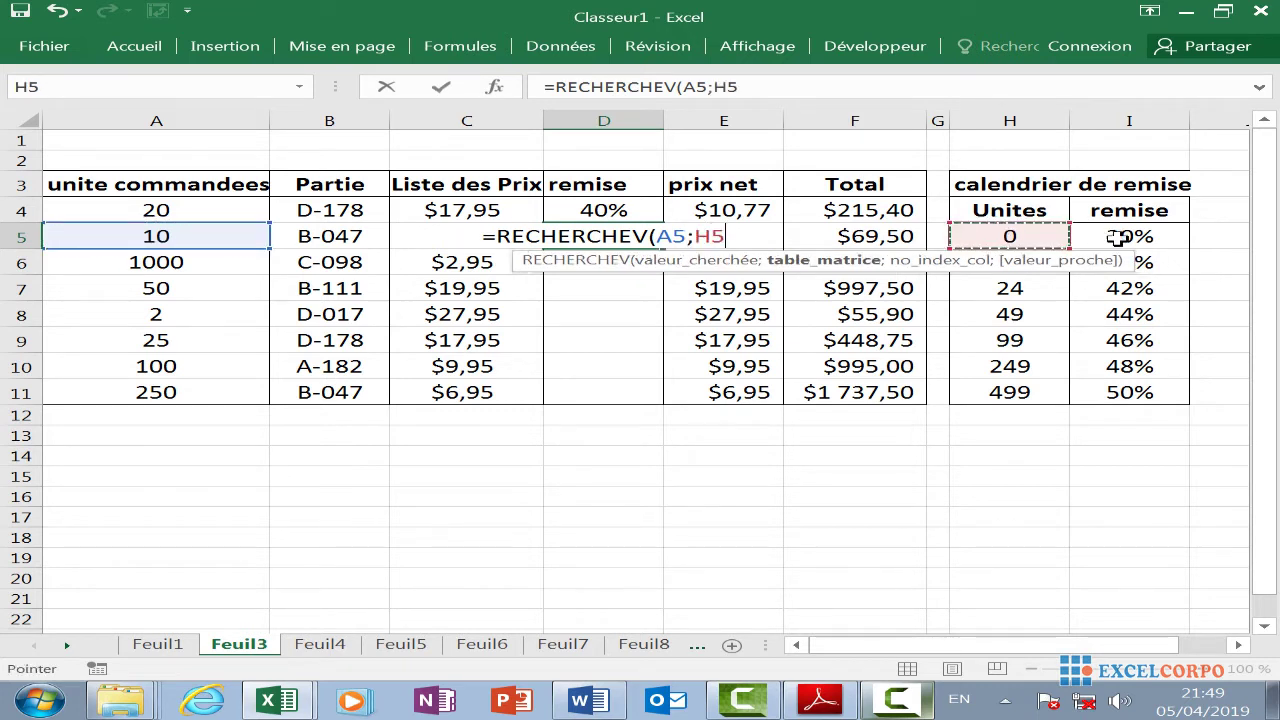
drag(1117, 236, 1143, 393)
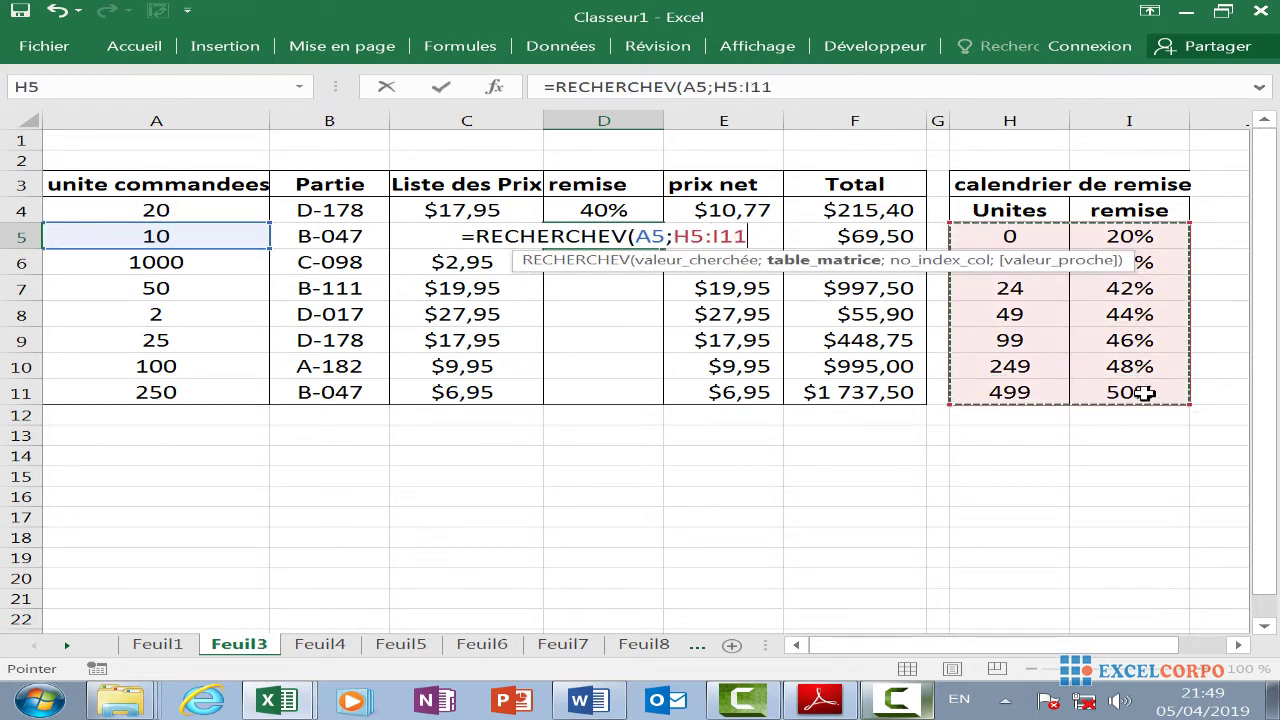
text(;)
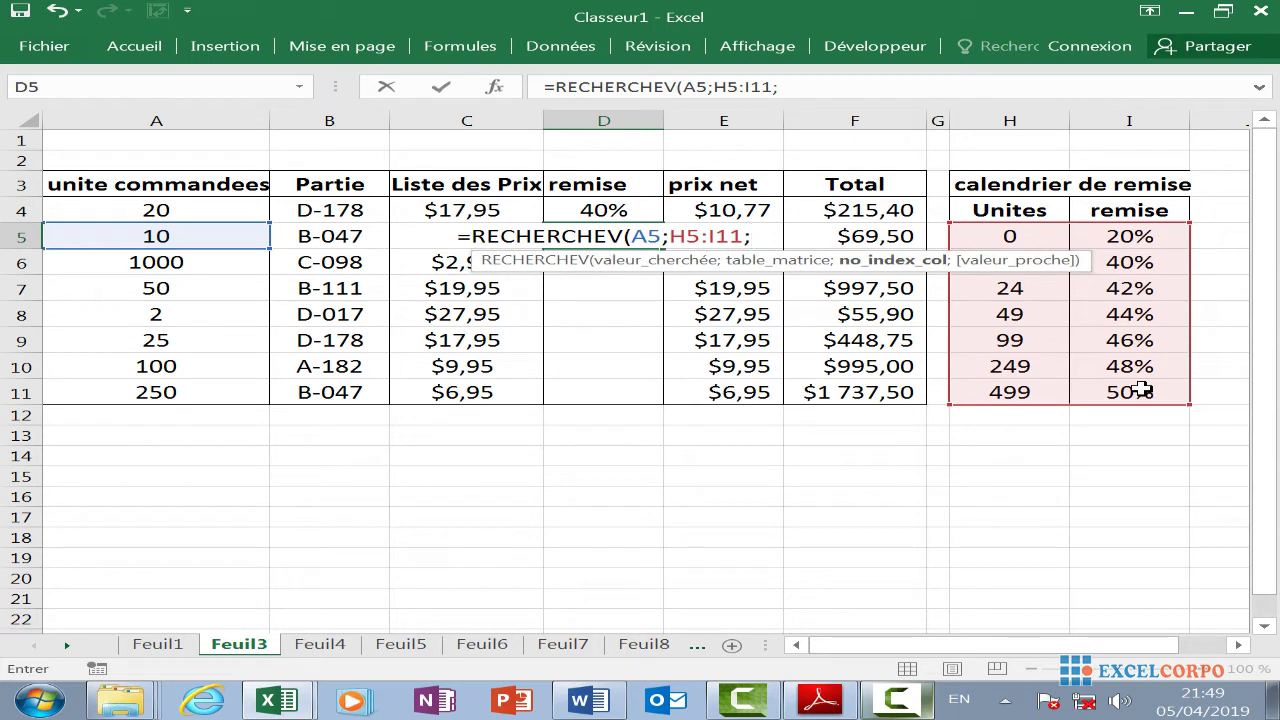
text(2)
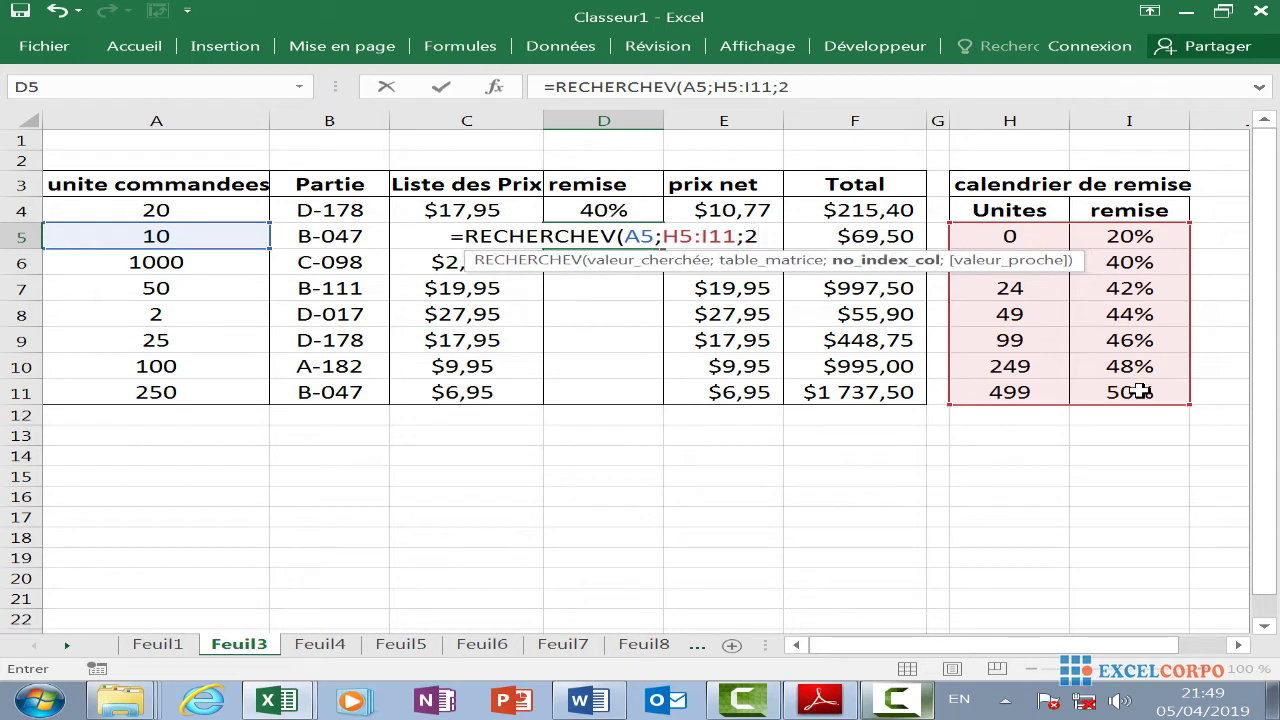
key(Return)
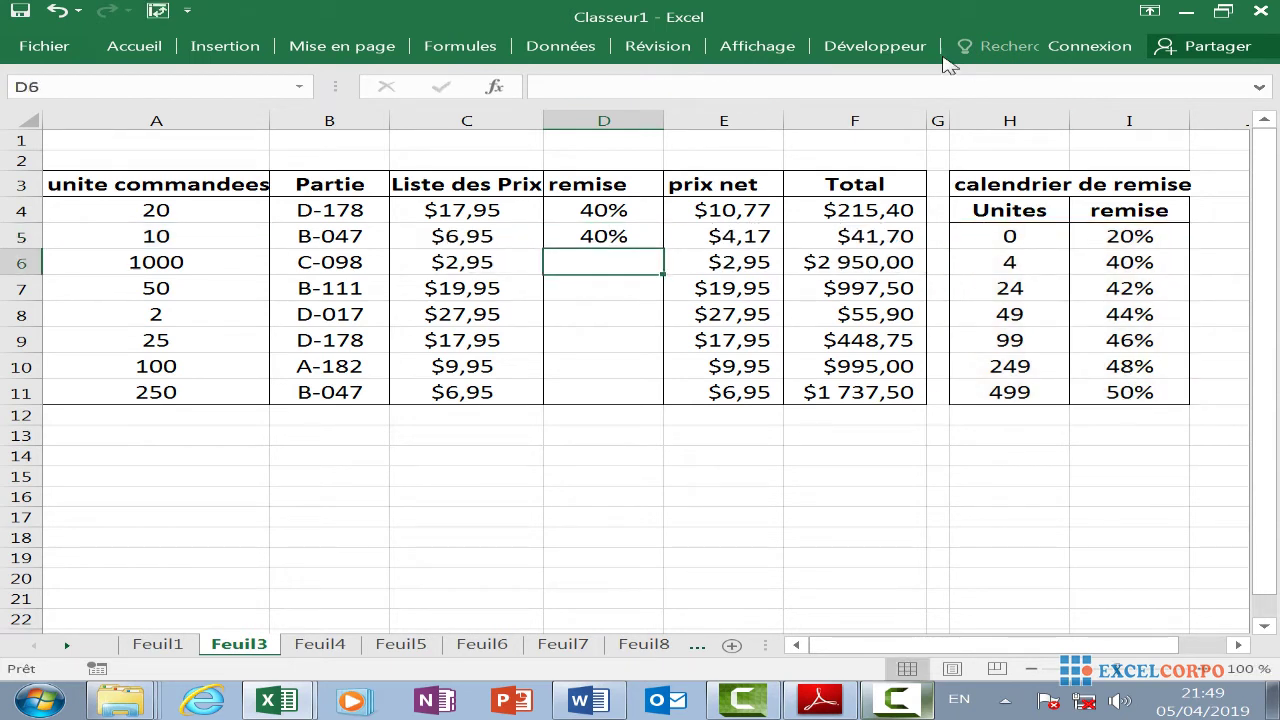
click(648, 237)
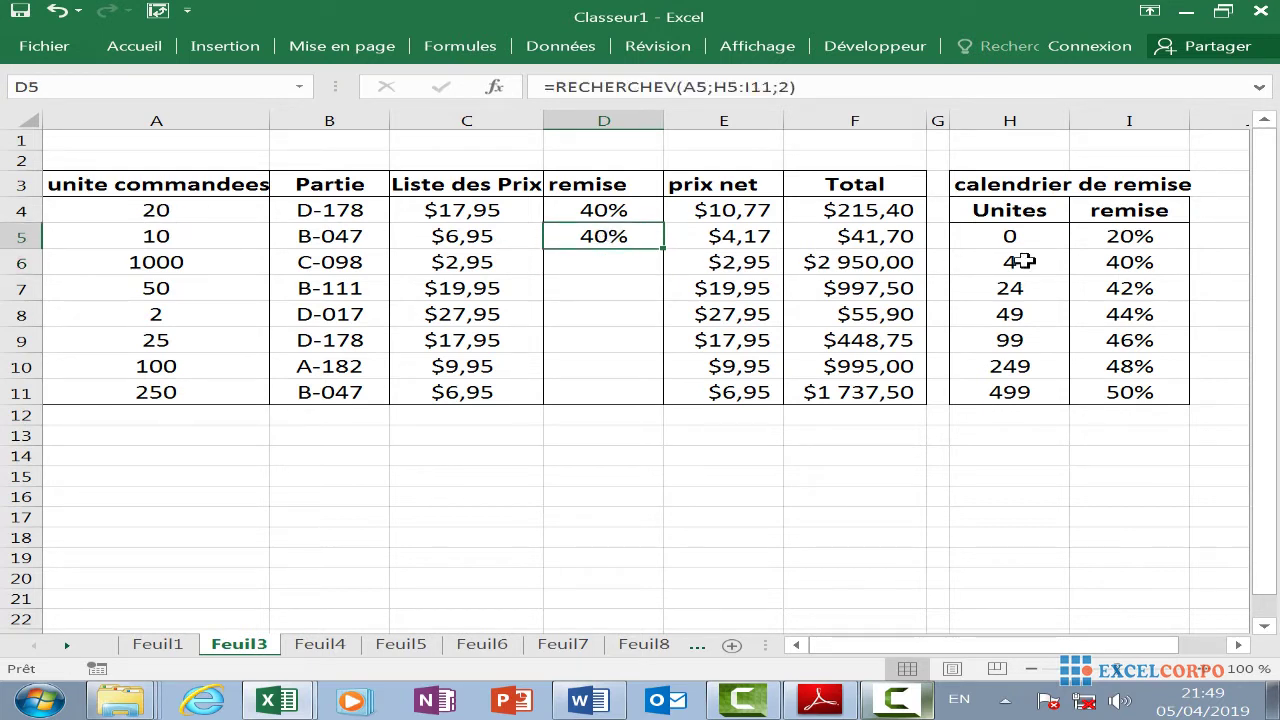
click(1129, 262)
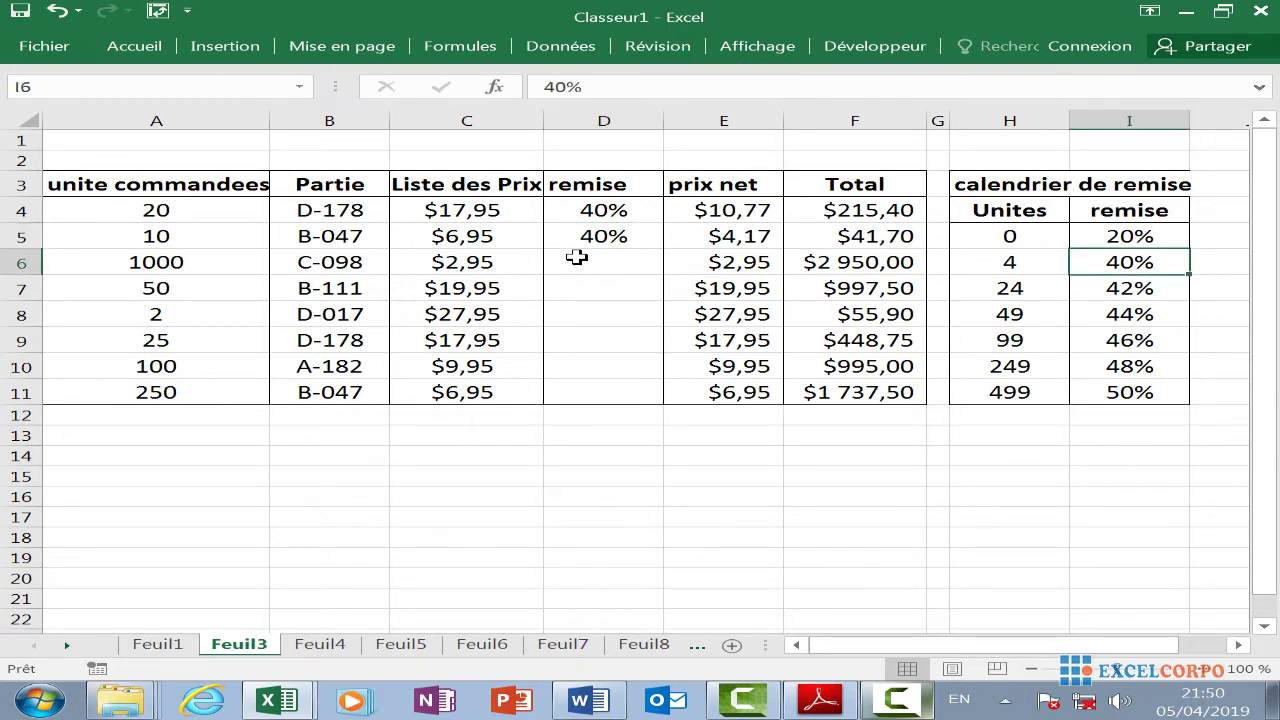
Enter the formula =RECHERCHEV(A6;H5:I11;2) in cell D6 to look up the discount for the third order's units
click(585, 256)
text(=)
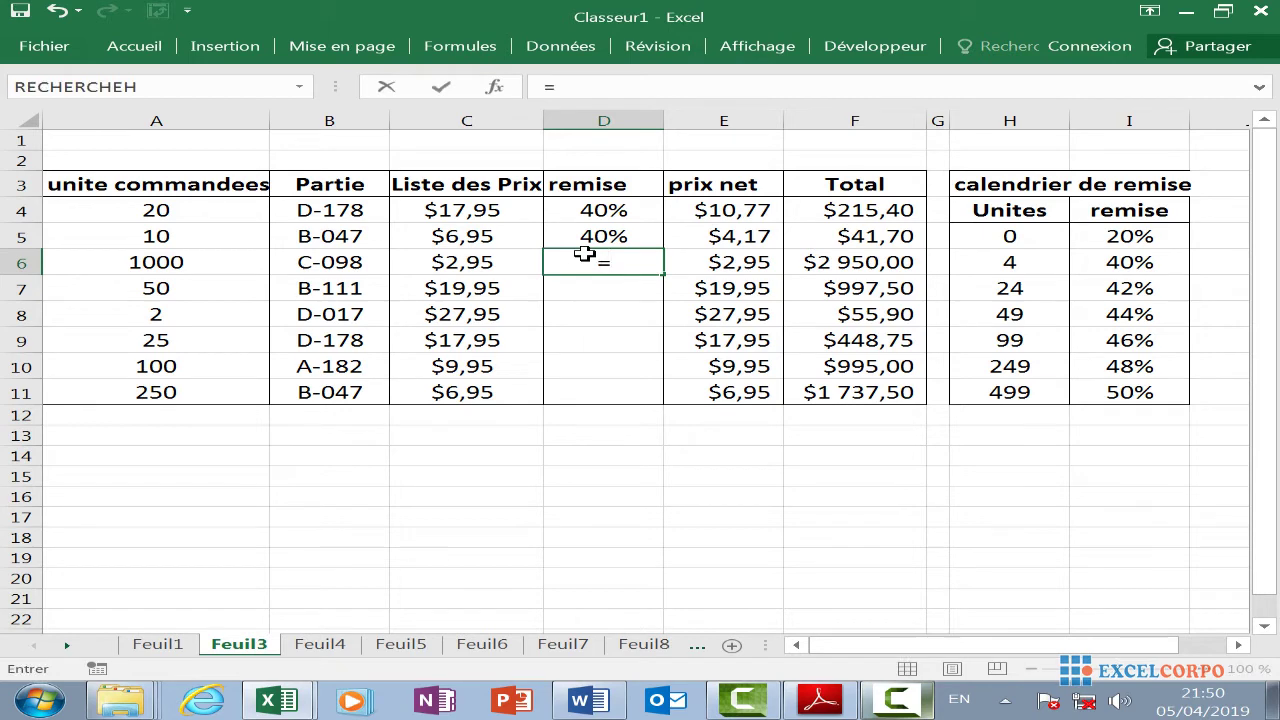
text(rec)
double_click(668, 321)
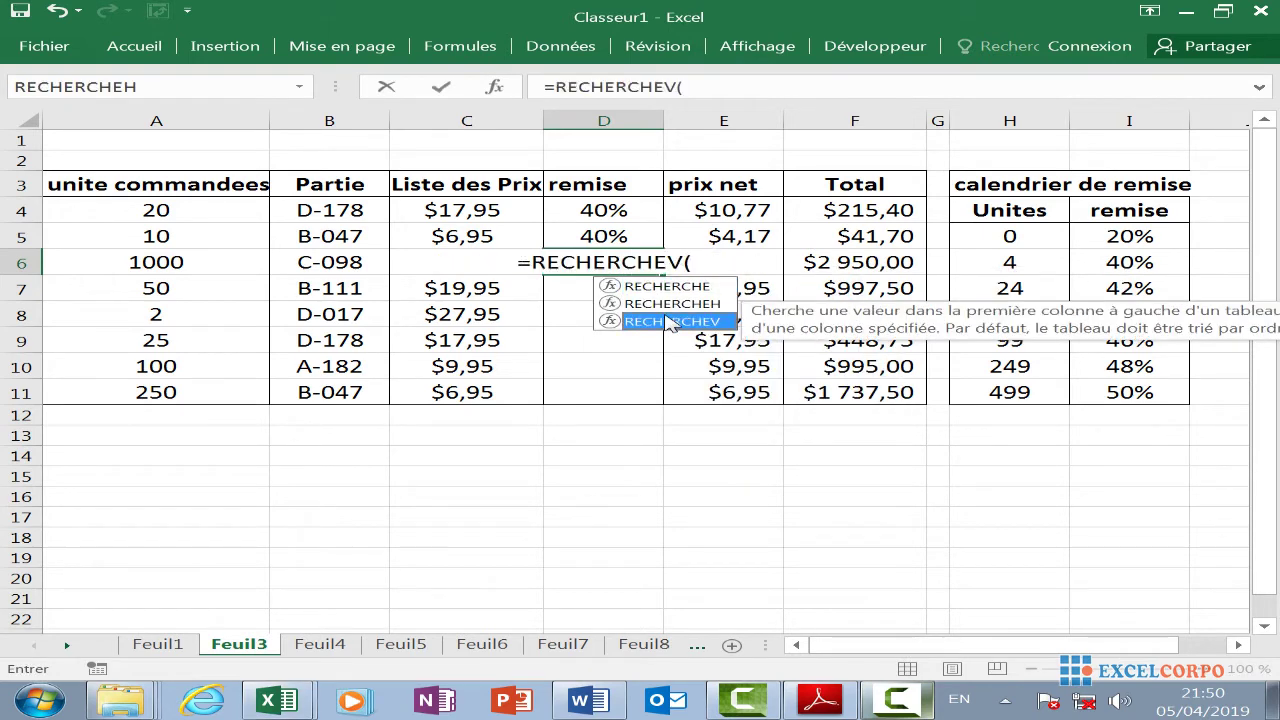
click(135, 259)
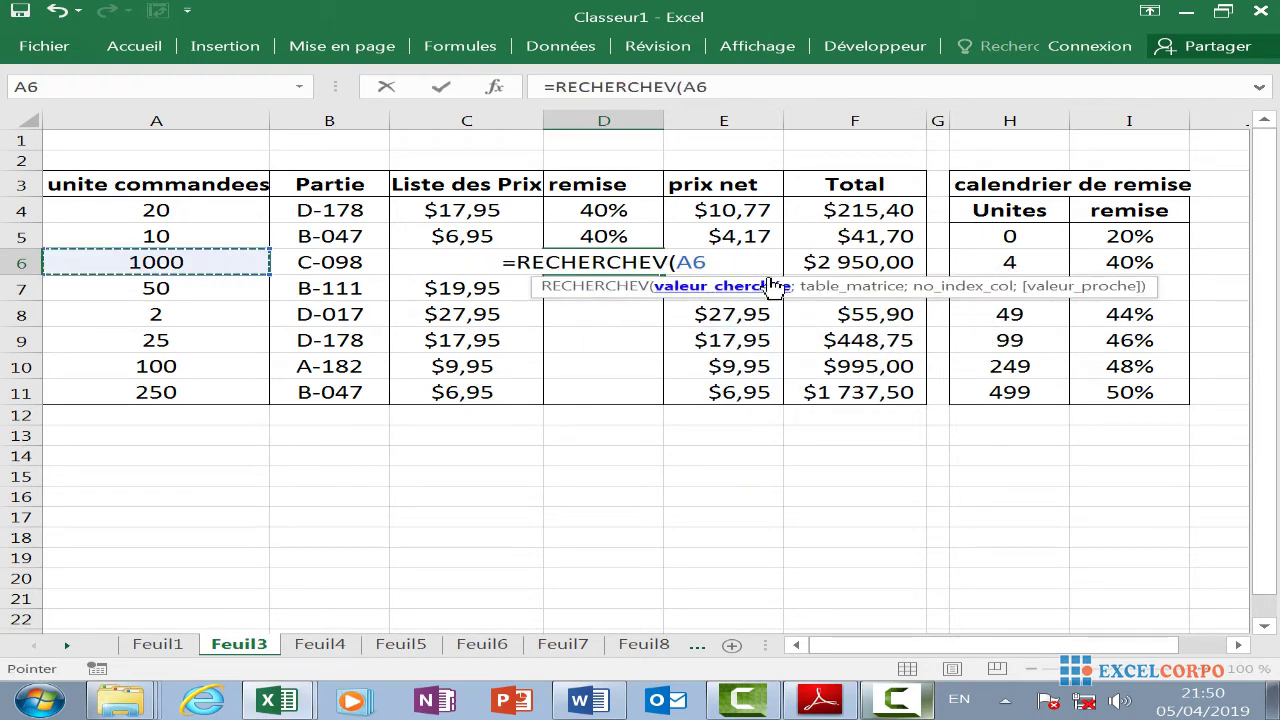
text(;)
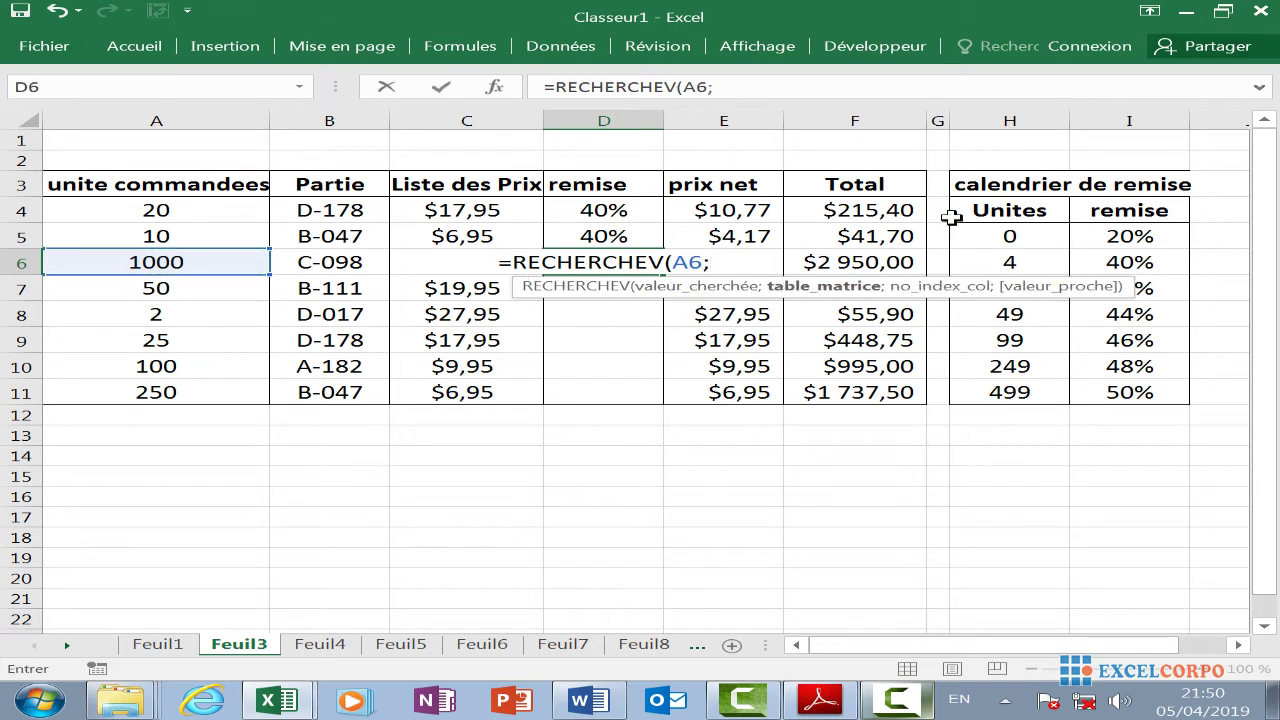
drag(1004, 236, 1129, 382)
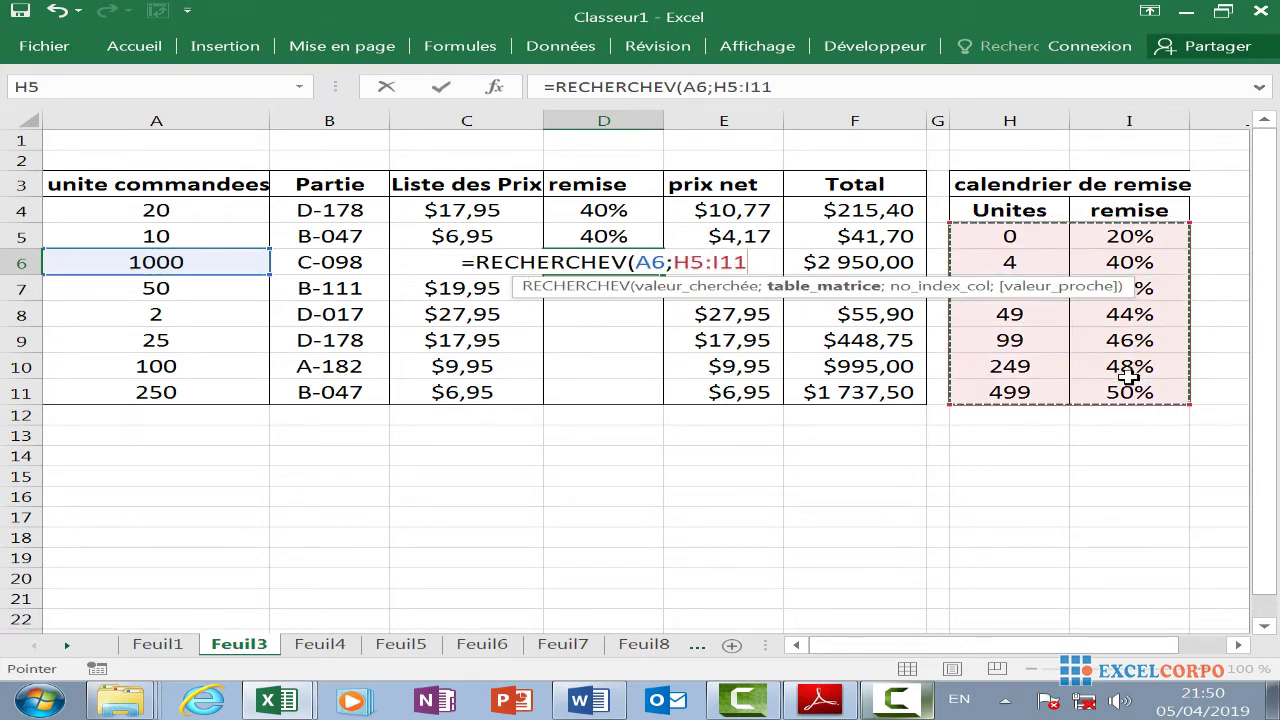
text(;)
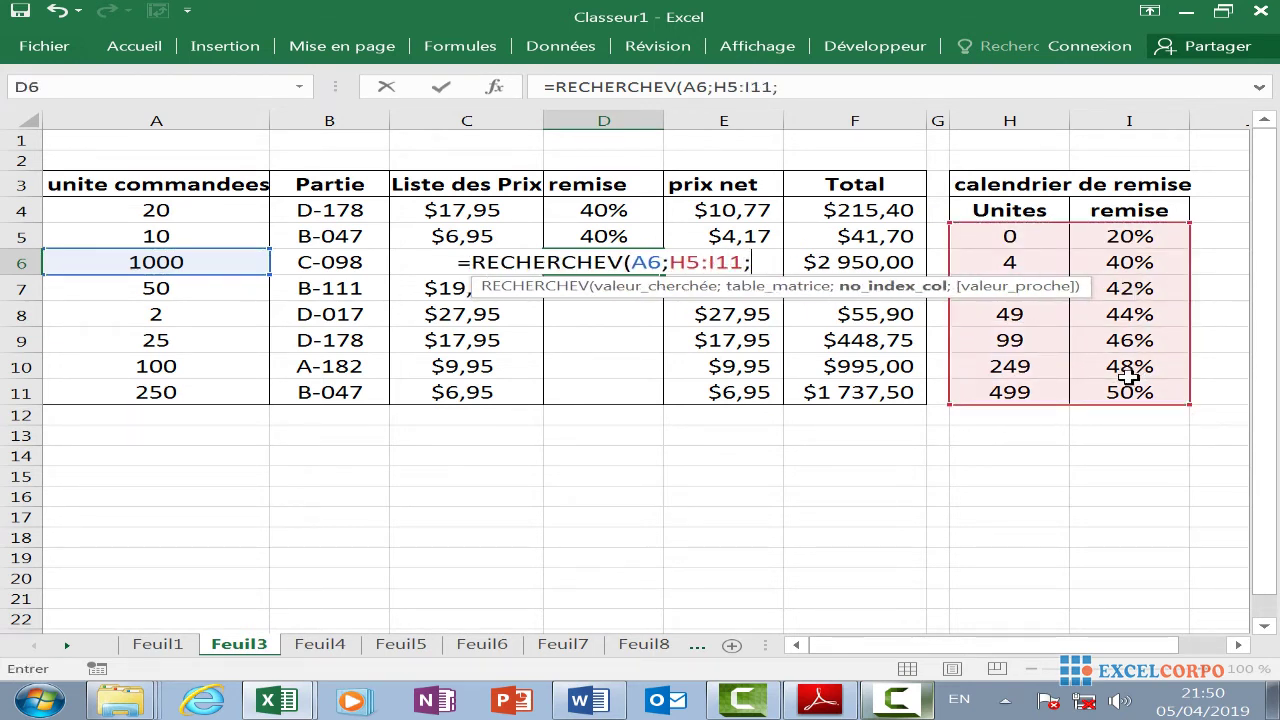
text(2)
key(Return)
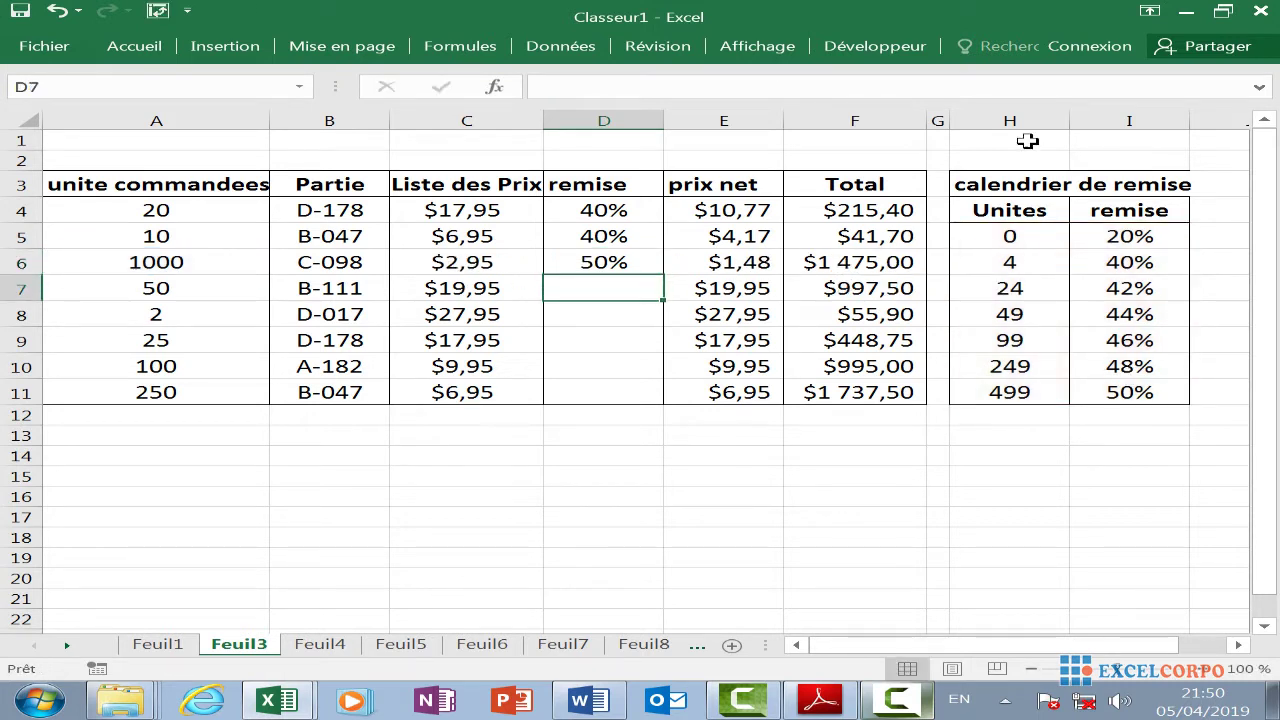
Examine the formula in D6, the remise cells still empty below it, and the corresponding unite commandees values
click(645, 257)
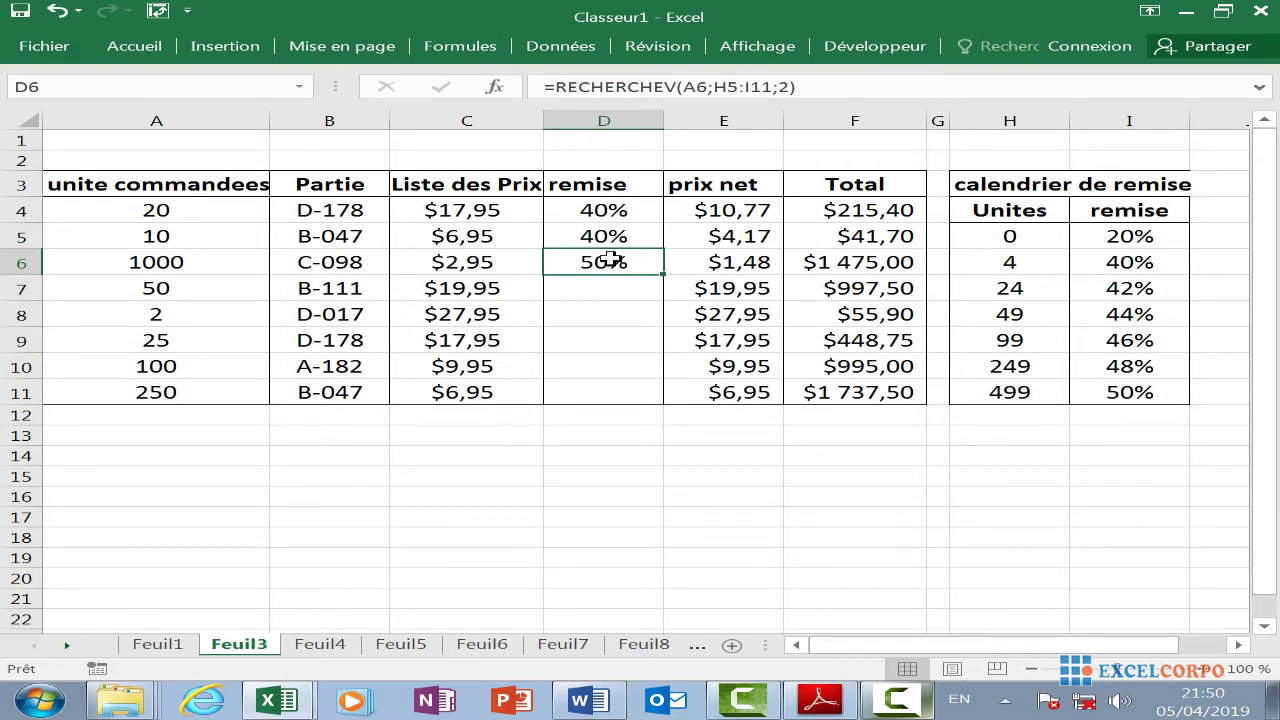
click(609, 287)
click(607, 330)
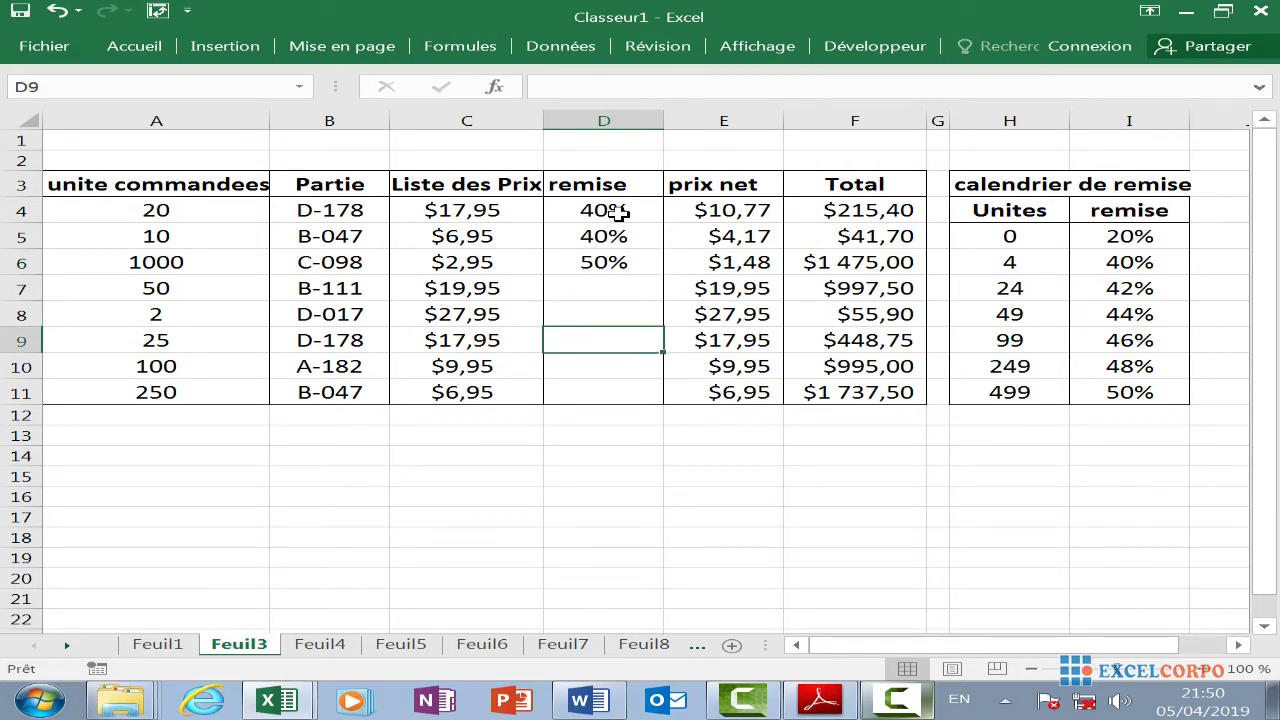
click(595, 390)
click(610, 335)
click(611, 312)
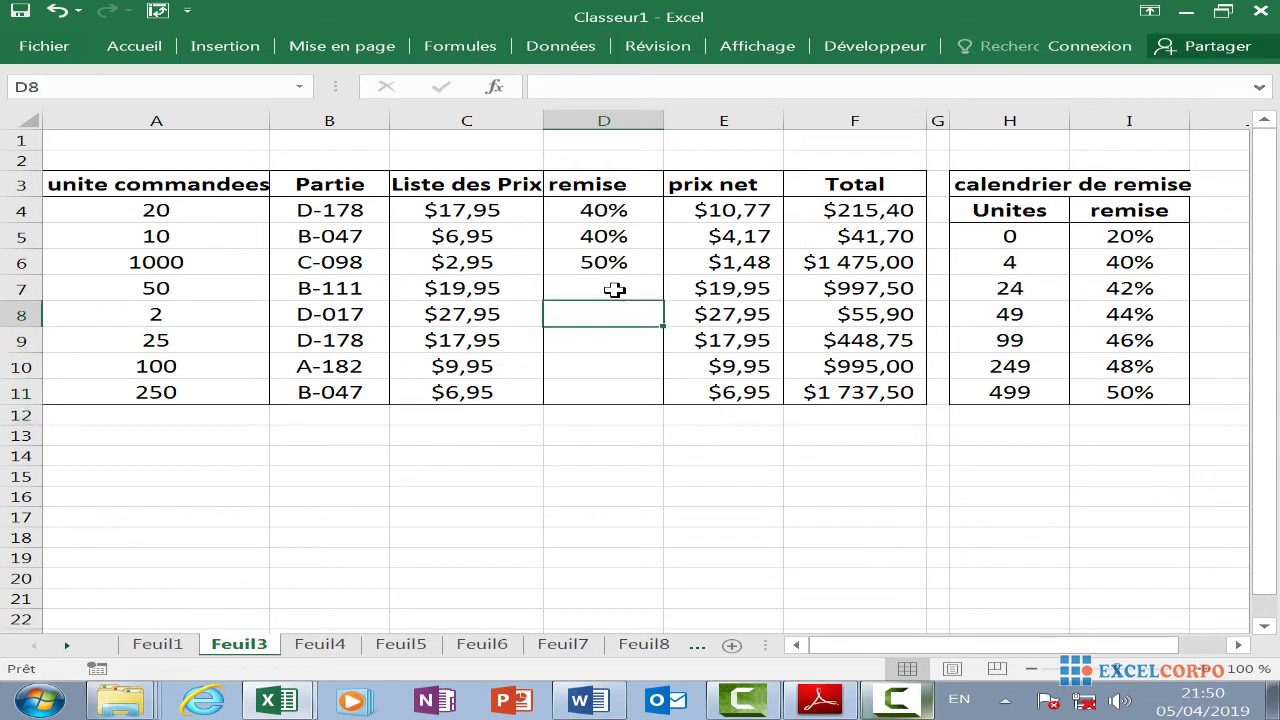
click(614, 288)
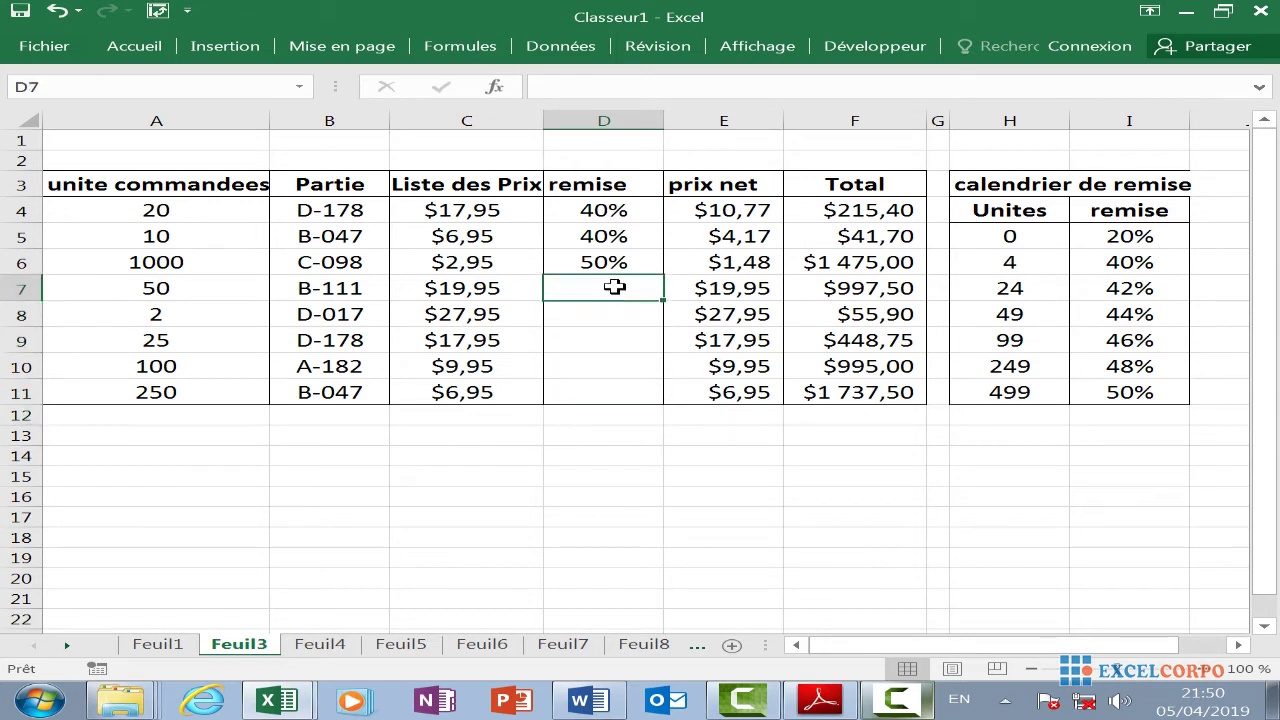
click(175, 311)
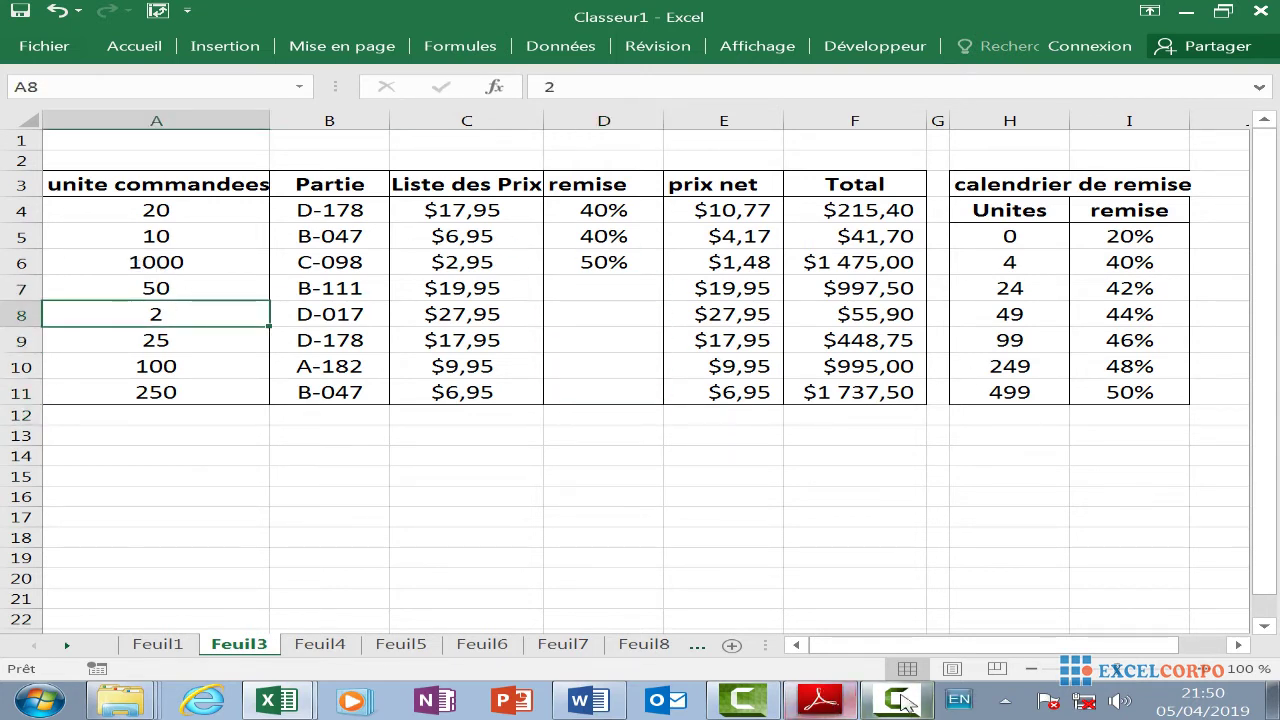
Examine the RECHERCHEV formula in D5 argument by argument: valeur_cherchée, table_matrice and no_index_col
click(600, 210)
click(605, 238)
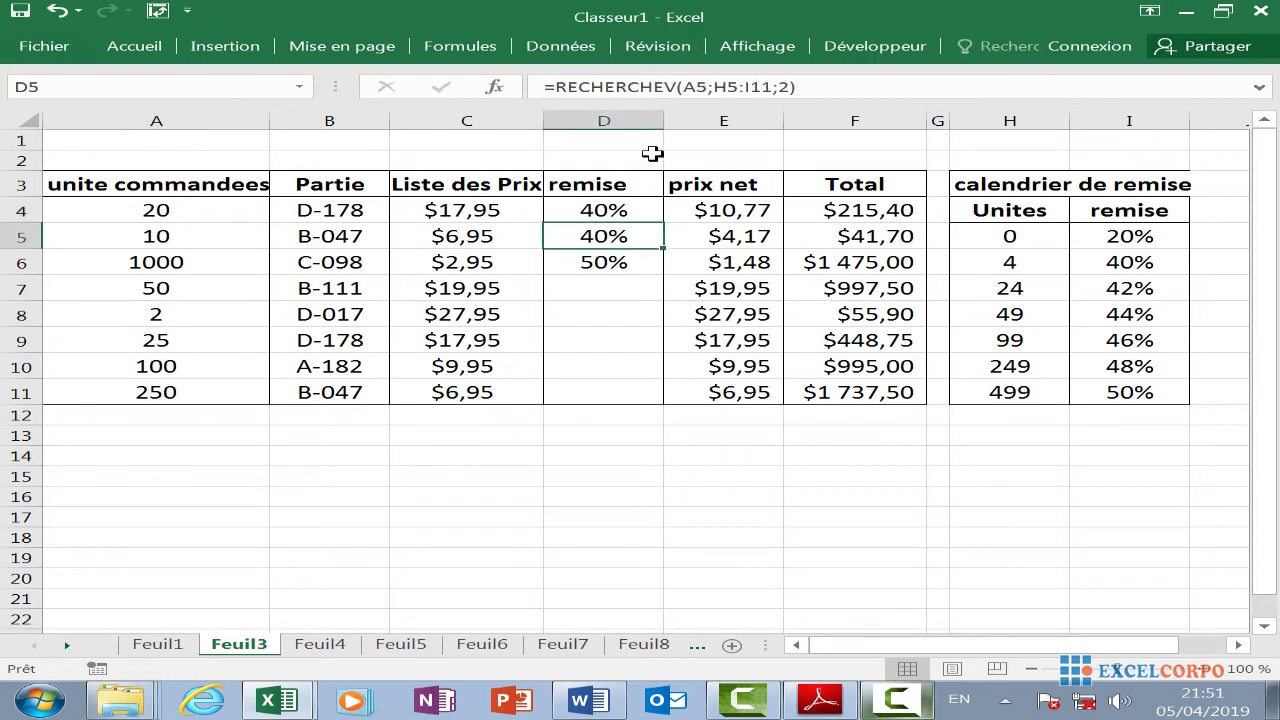
click(778, 87)
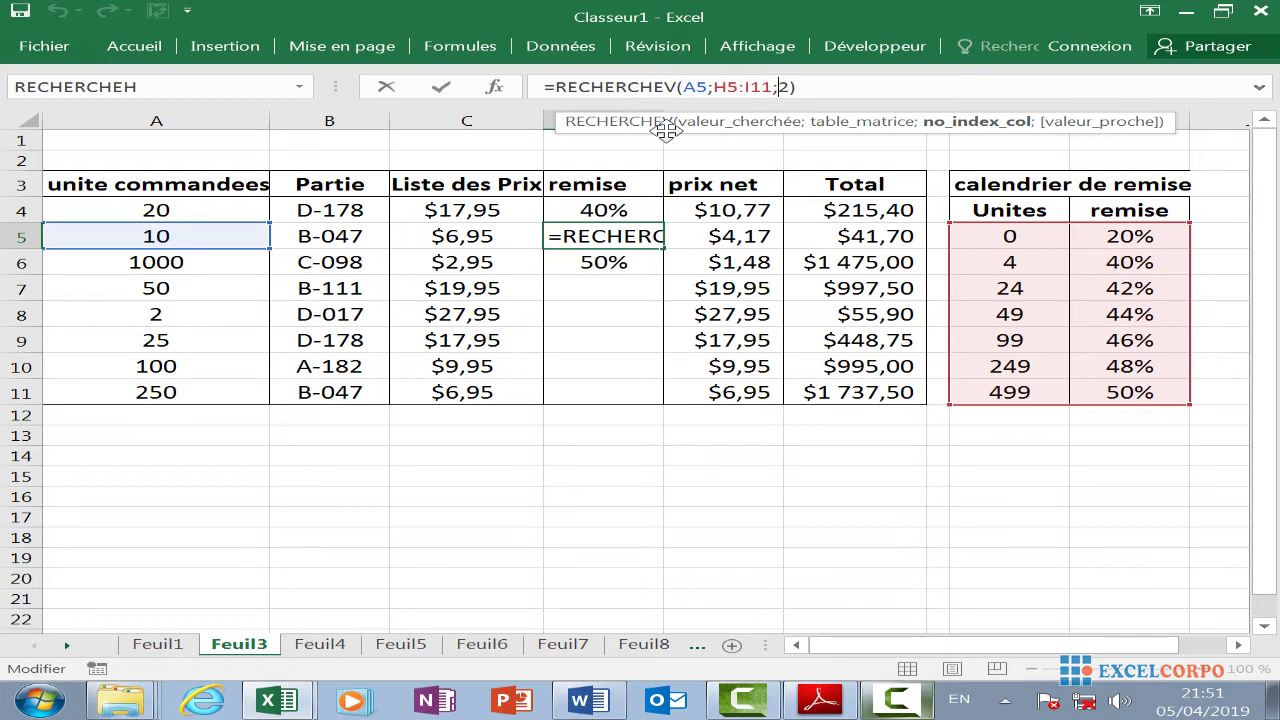
click(708, 86)
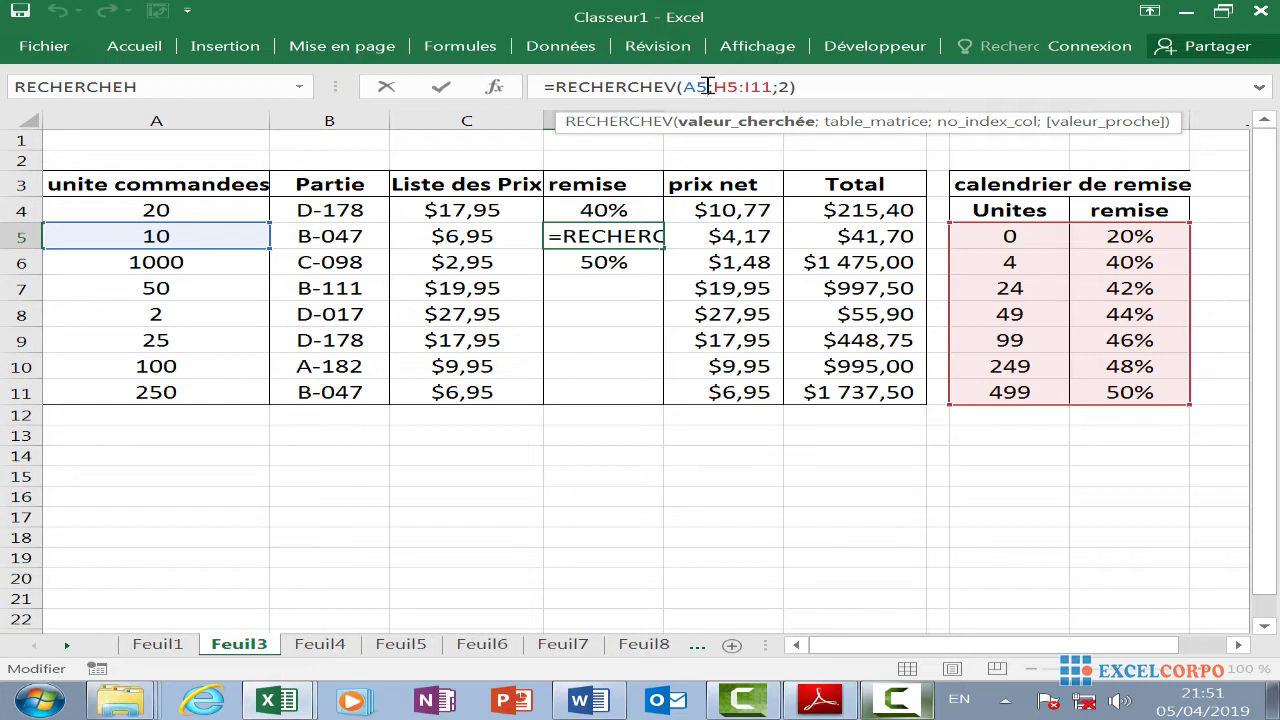
click(758, 86)
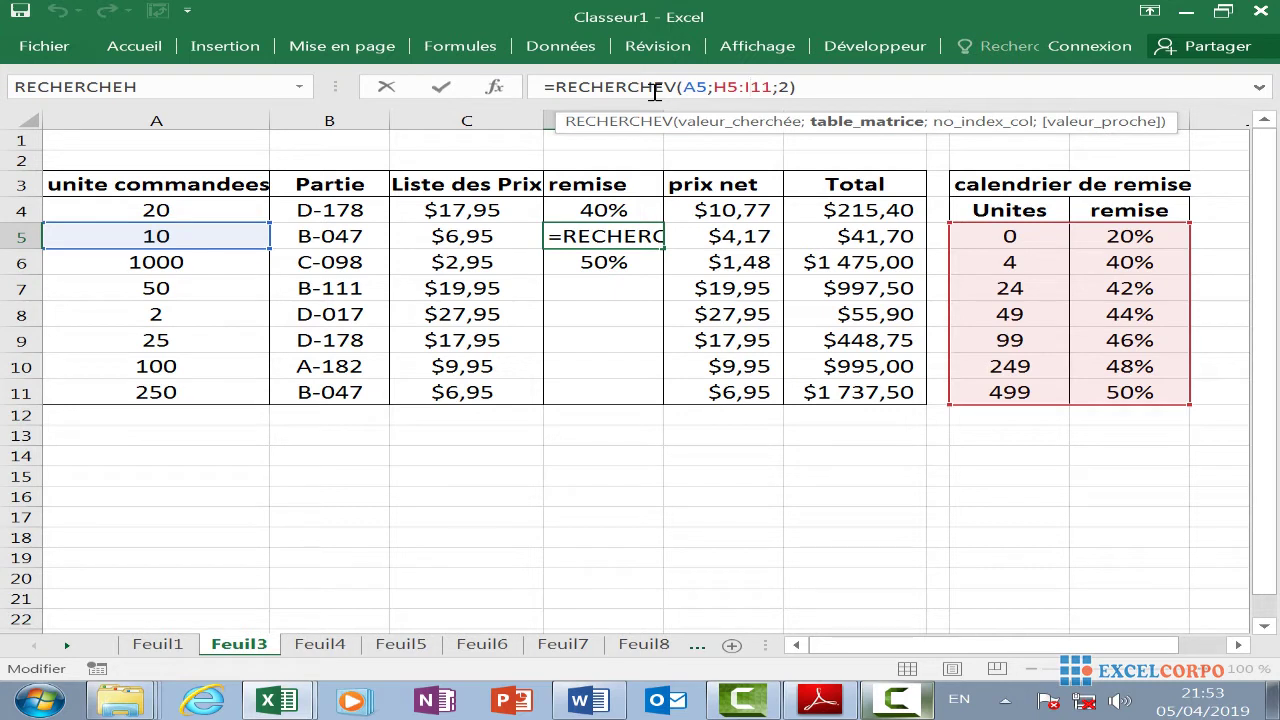
click(784, 88)
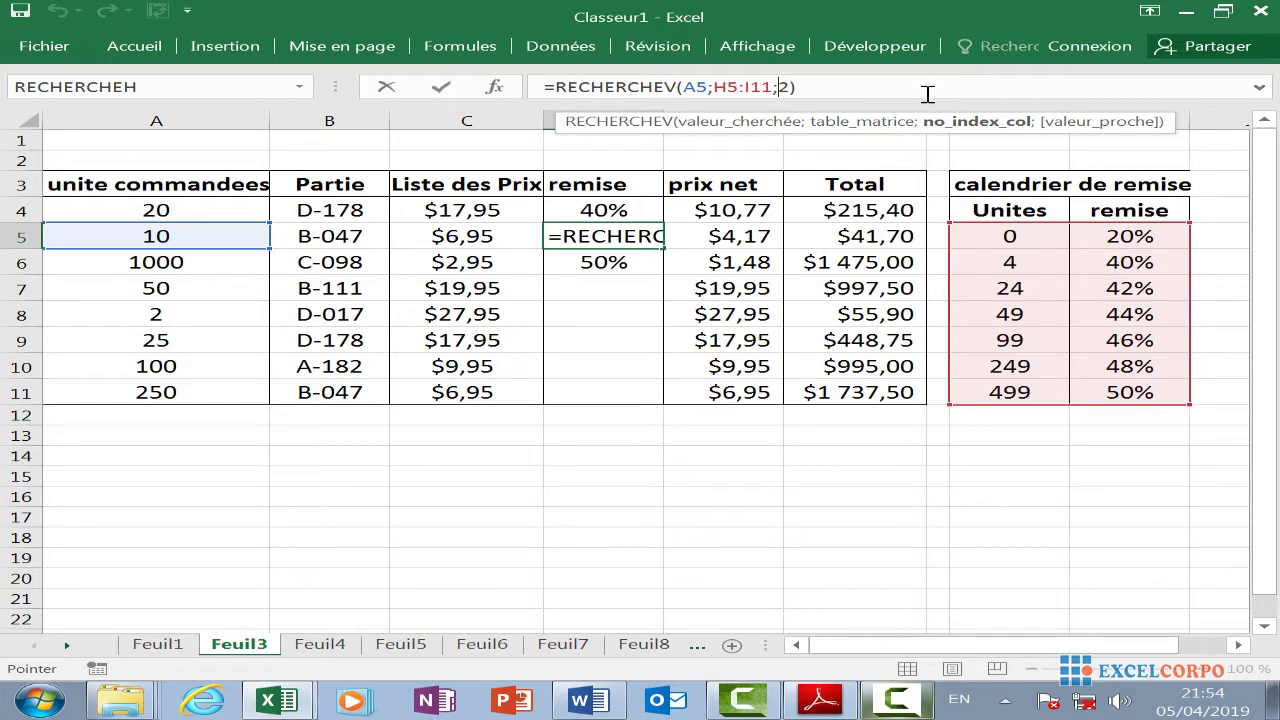
key(Escape)
key(Return)
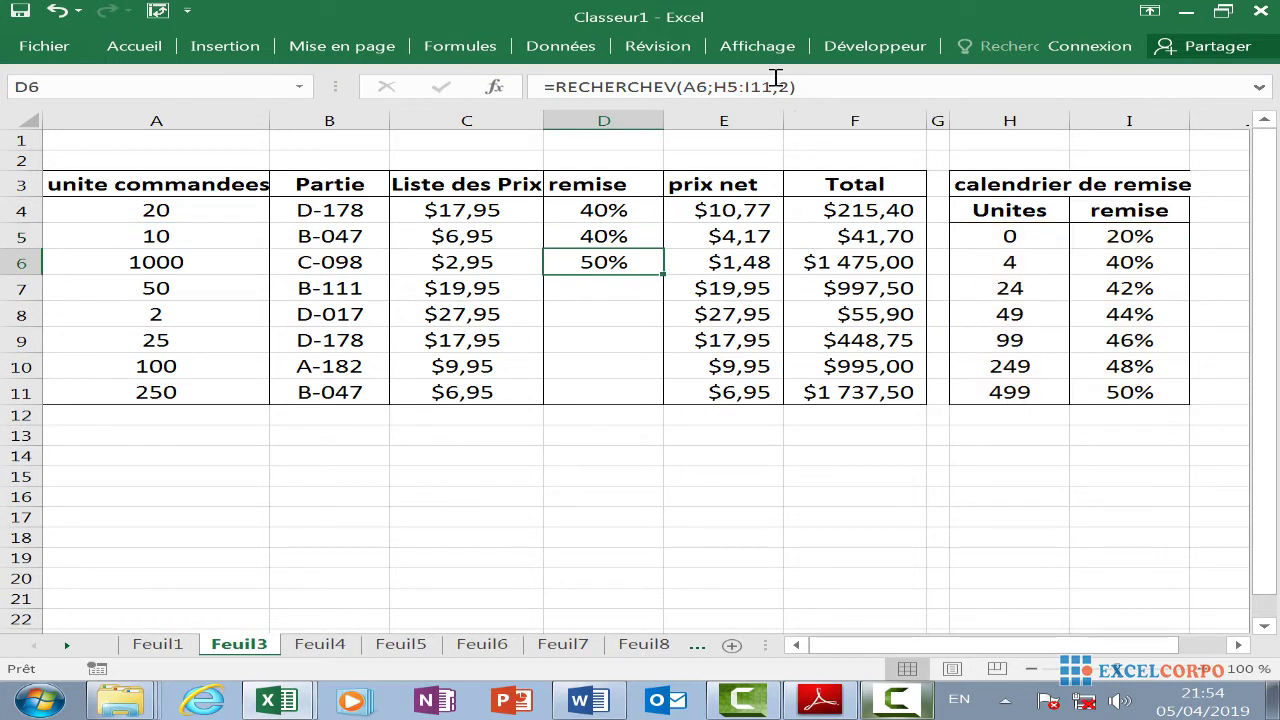
Wrap the D5 formula in SIERREUR, with RECHERCHEV(A5;H5:I11;2) as its first argument
click(610, 236)
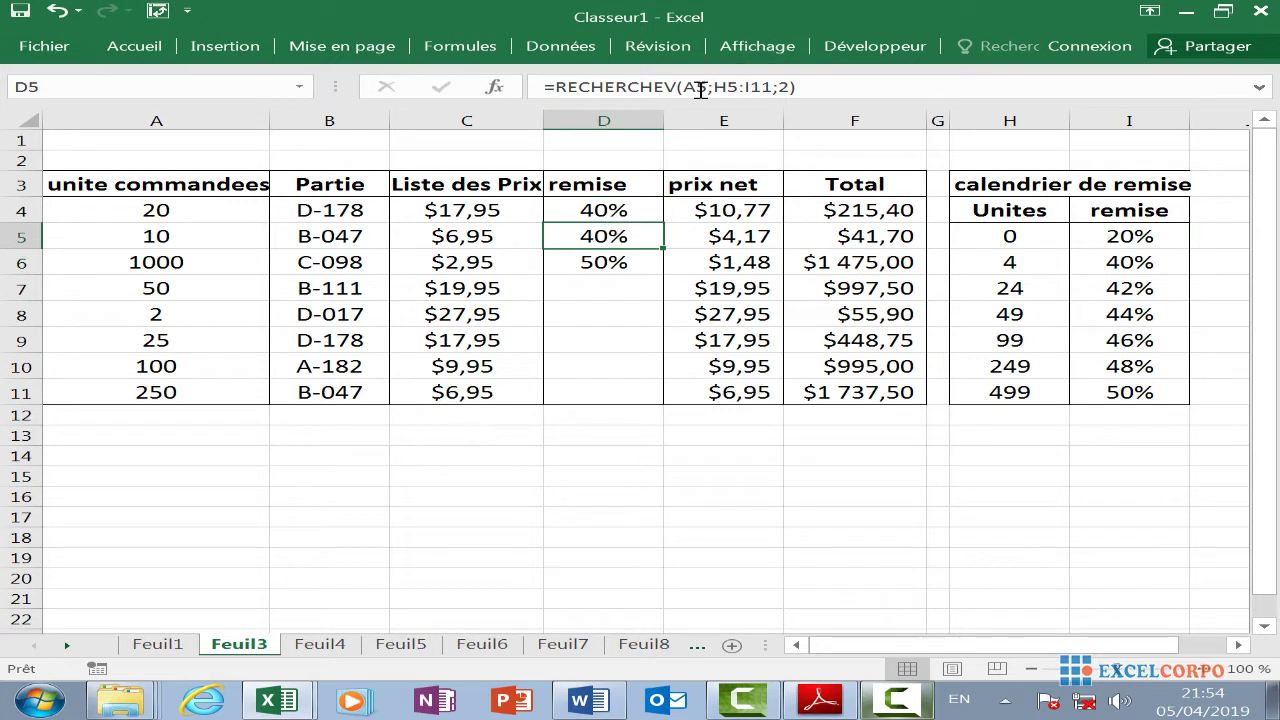
click(556, 87)
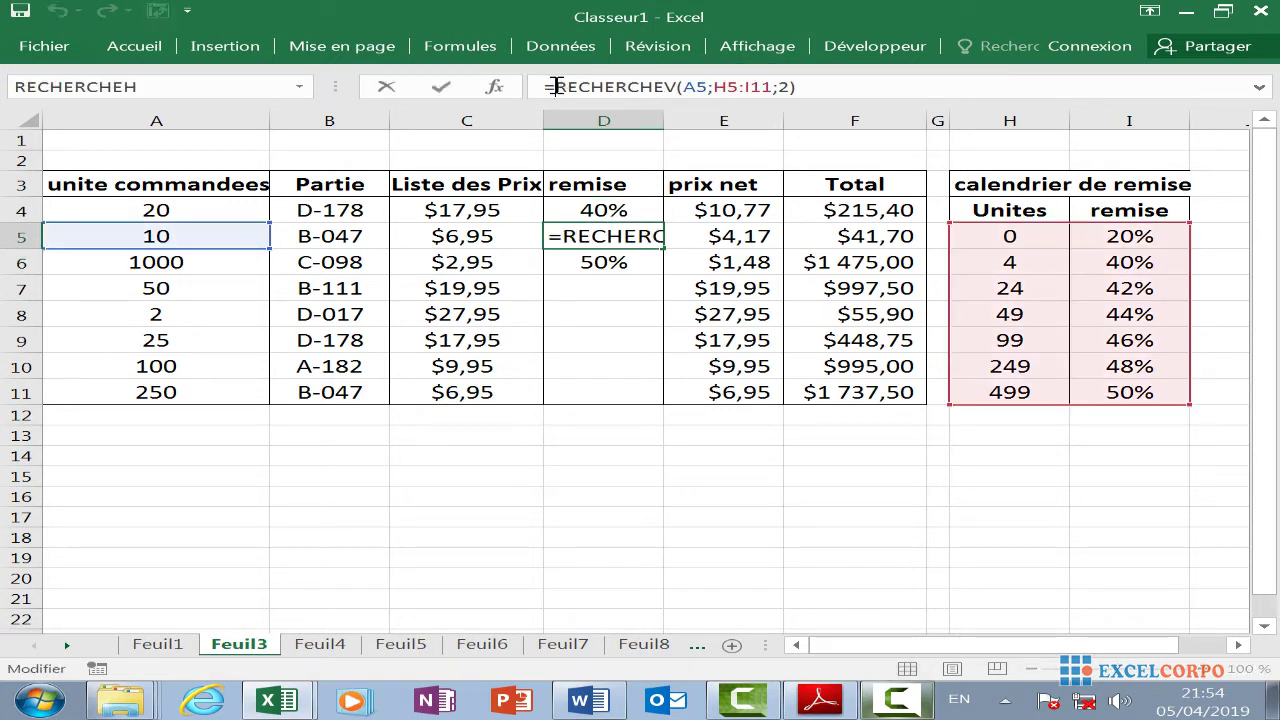
text(iserr)
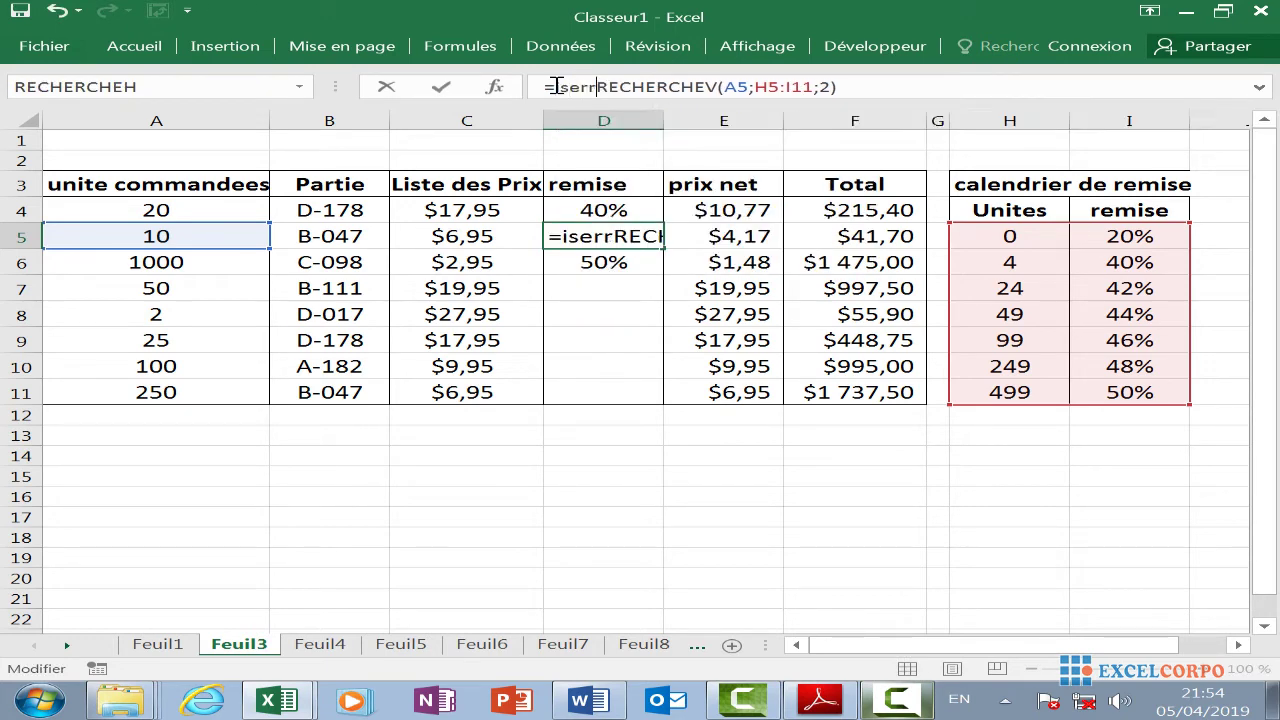
text(e)
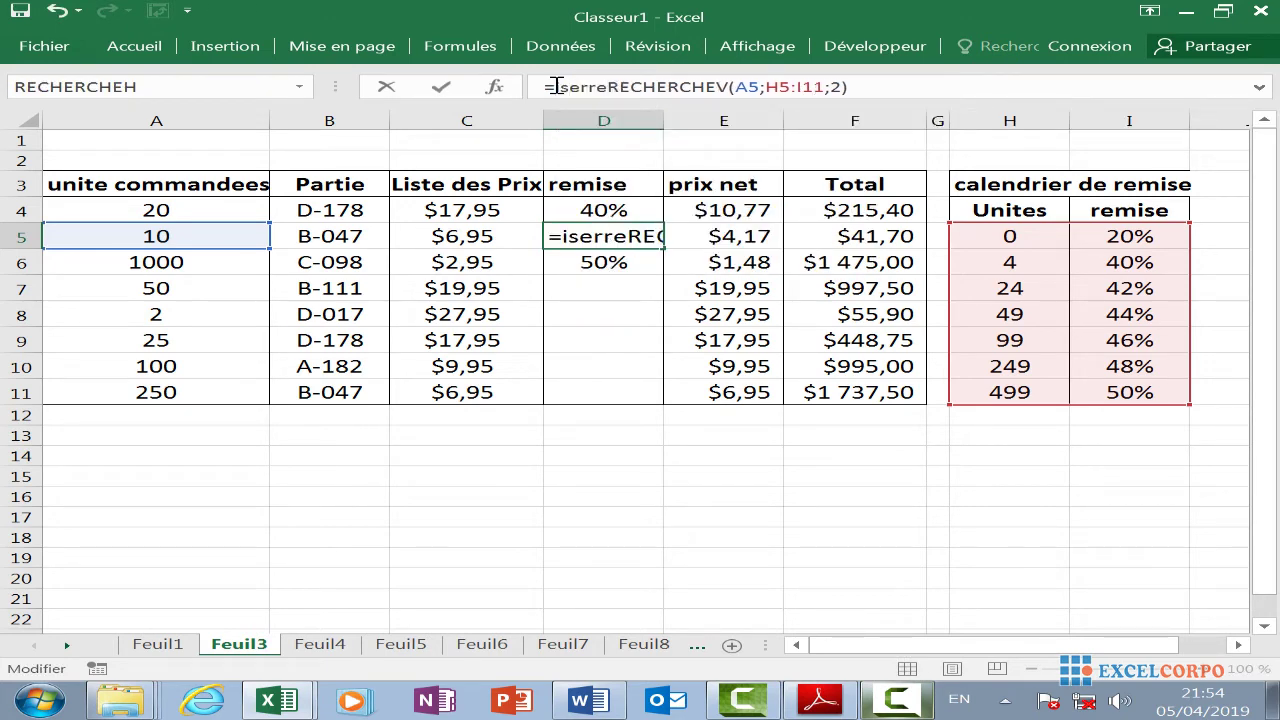
text(ur)
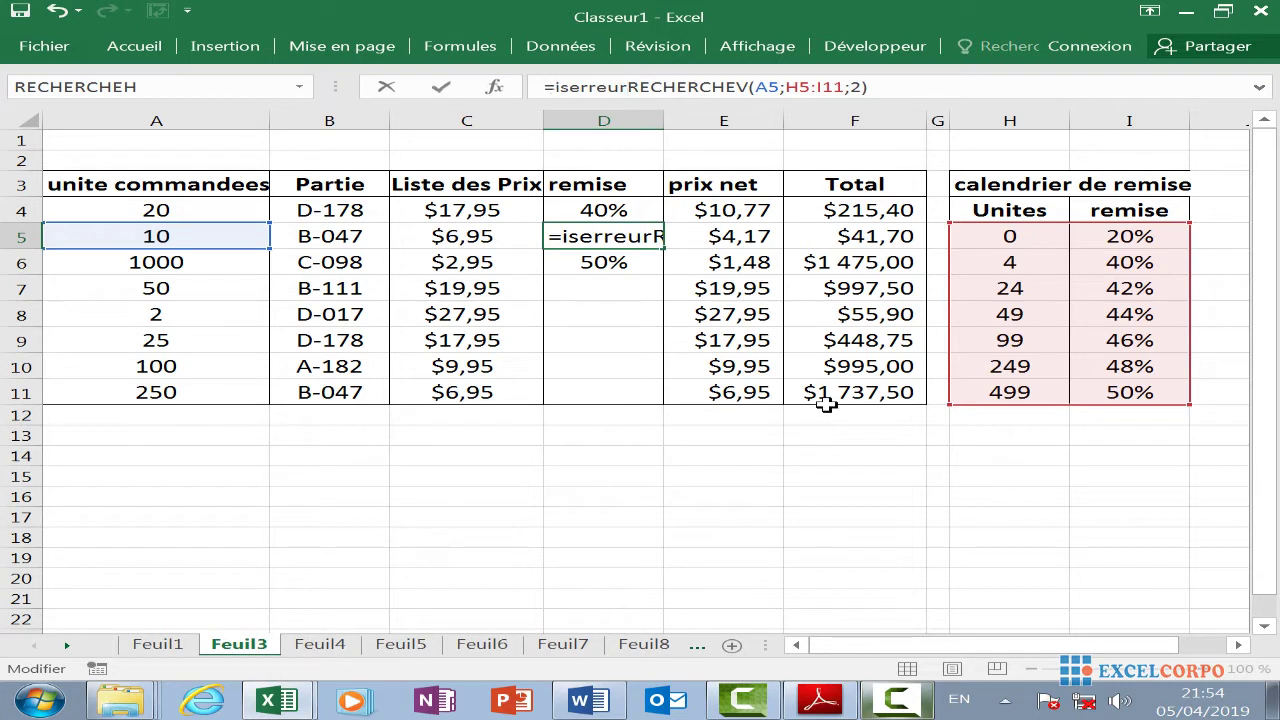
click(897, 700)
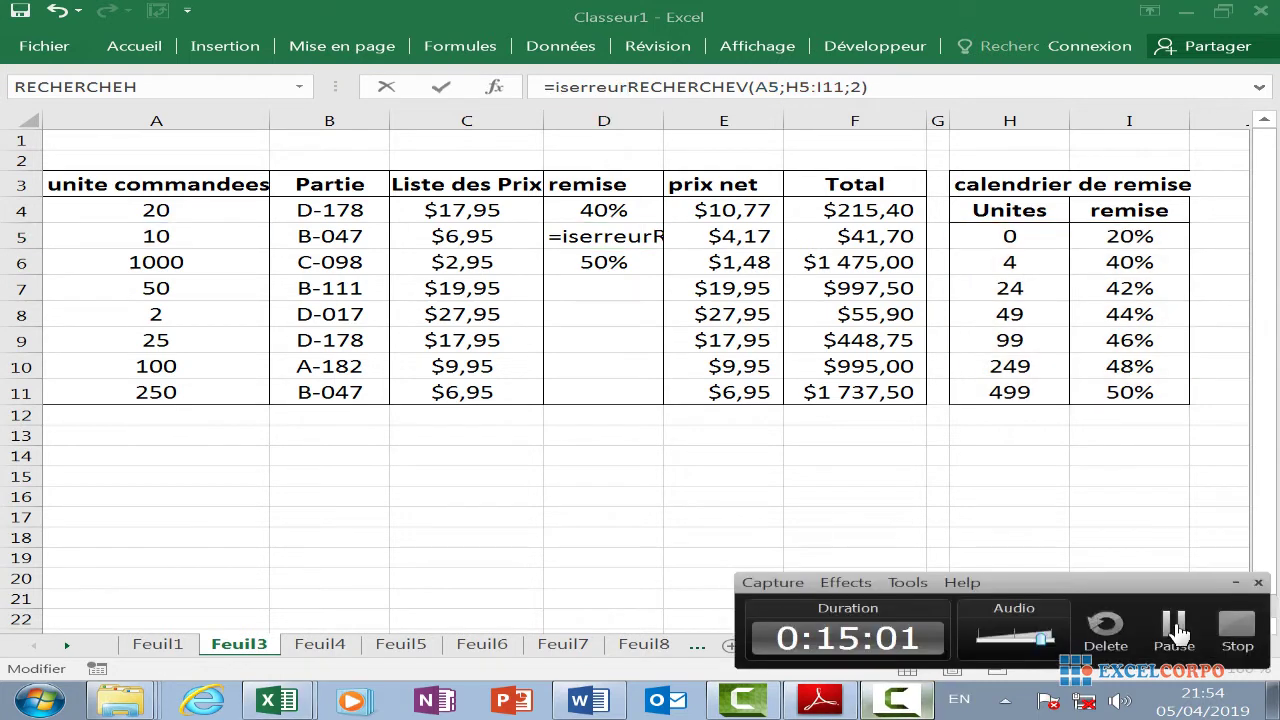
click(1174, 628)
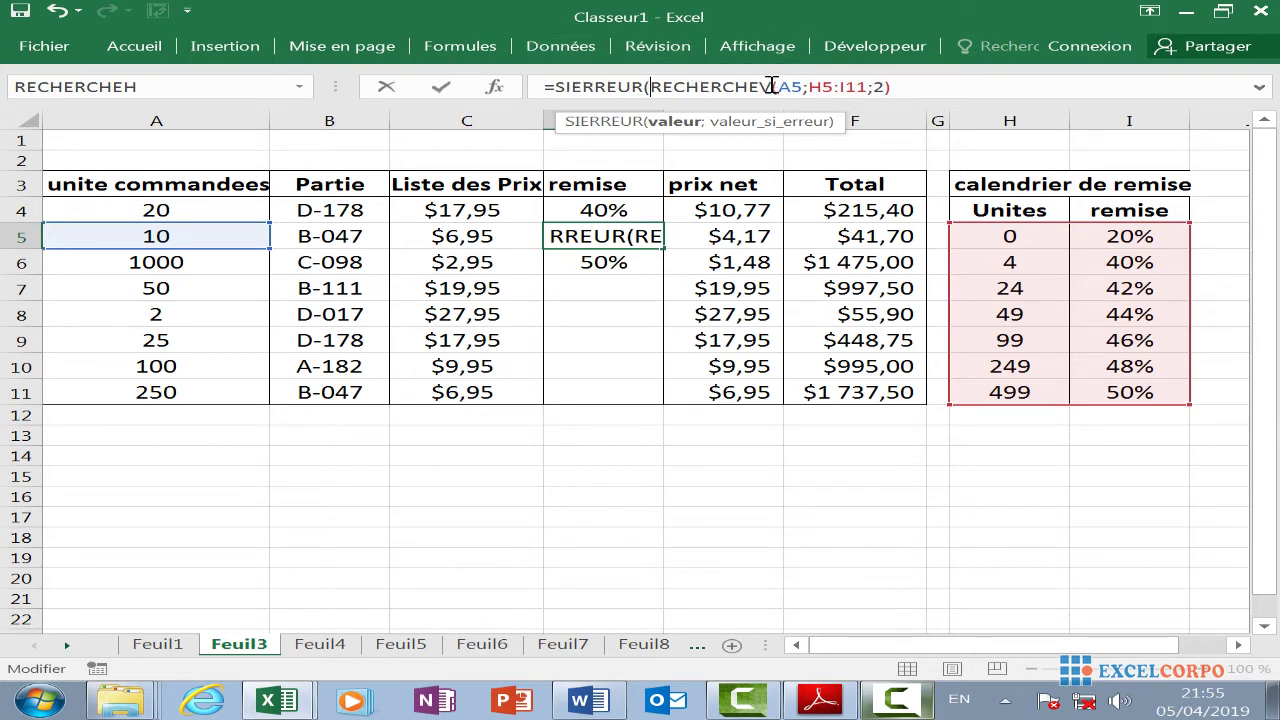
drag(777, 87, 806, 87)
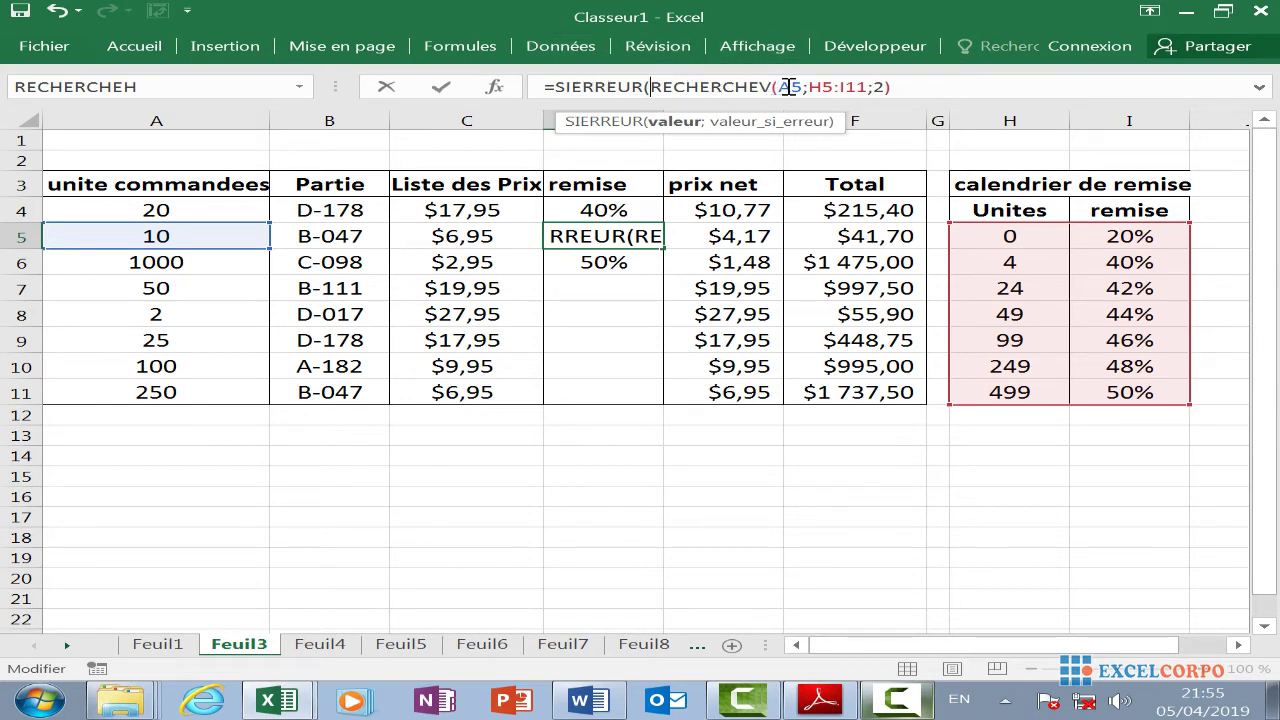
click(905, 88)
text(;)
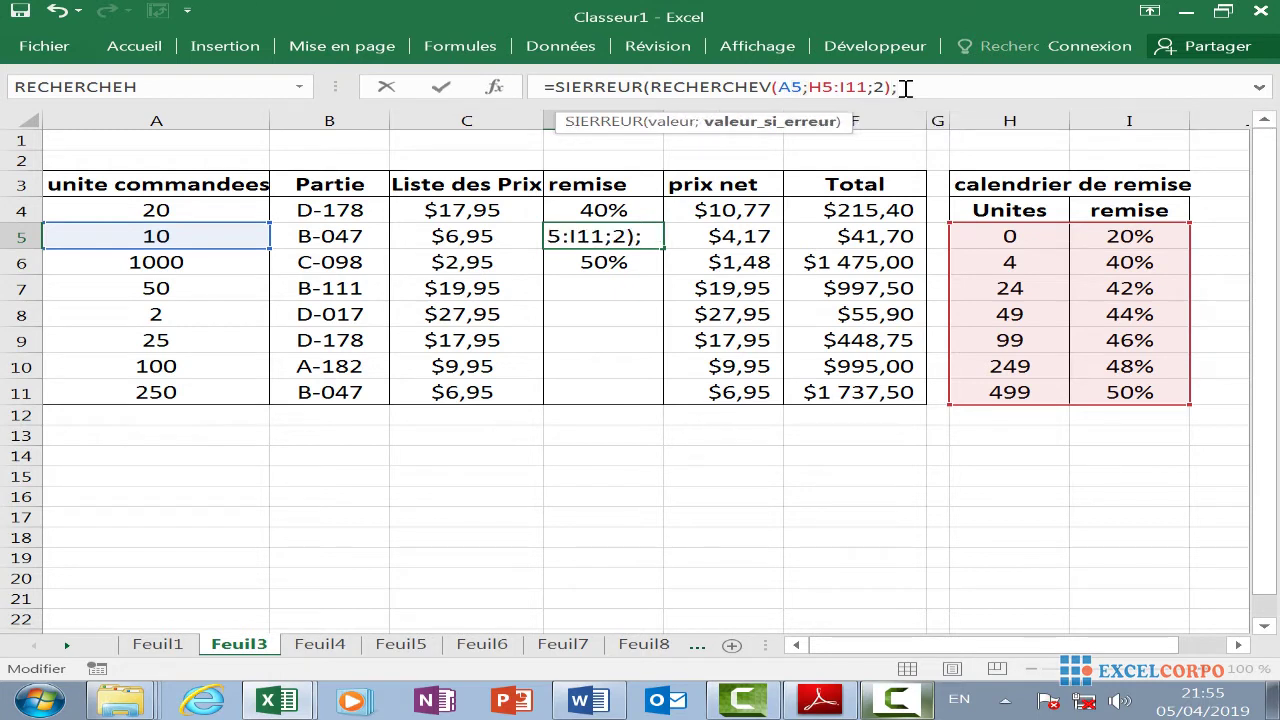
Complete the SIERREUR formula in D5 with A5&"pas de remise" as the value to return on an error
click(193, 241)
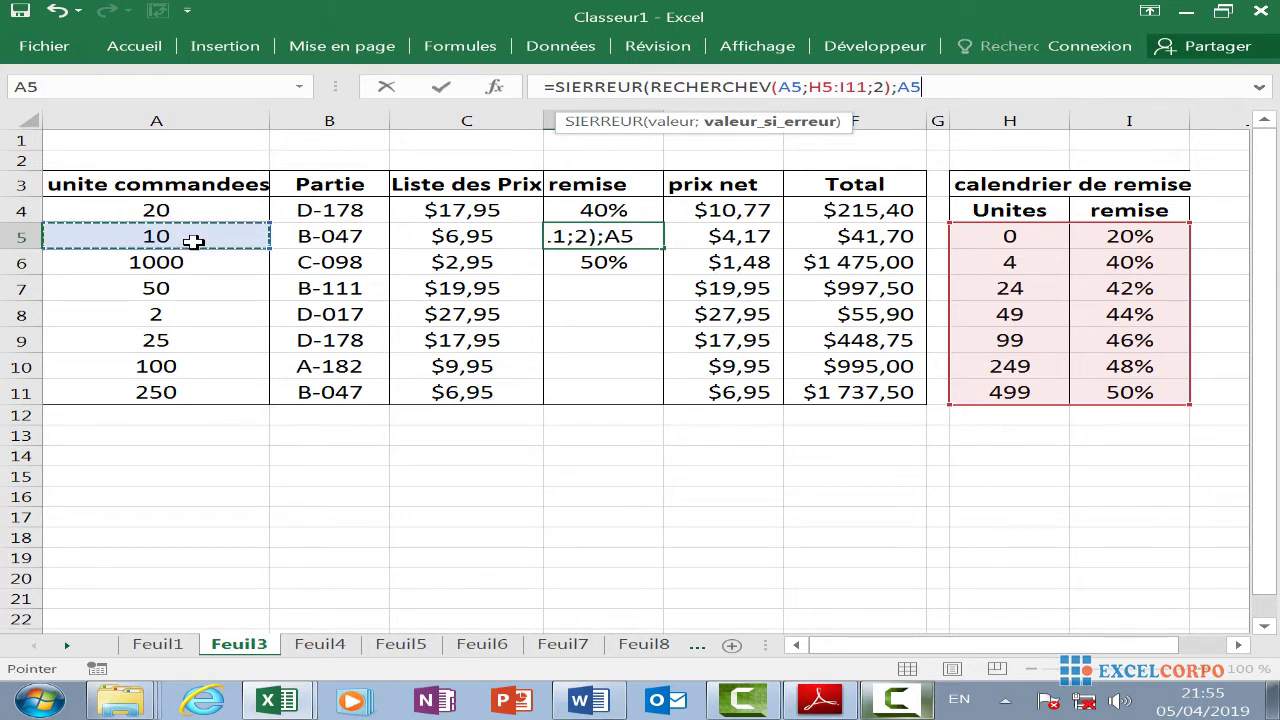
text(&"pas)
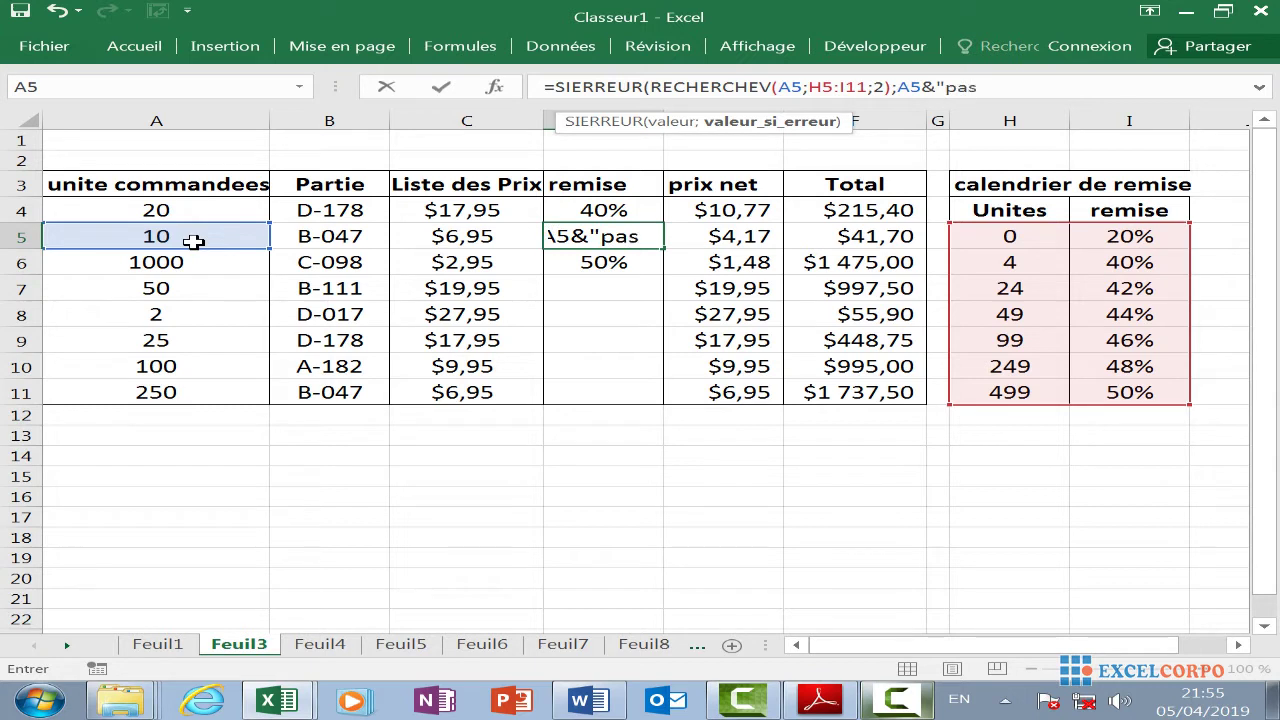
text( de ere)
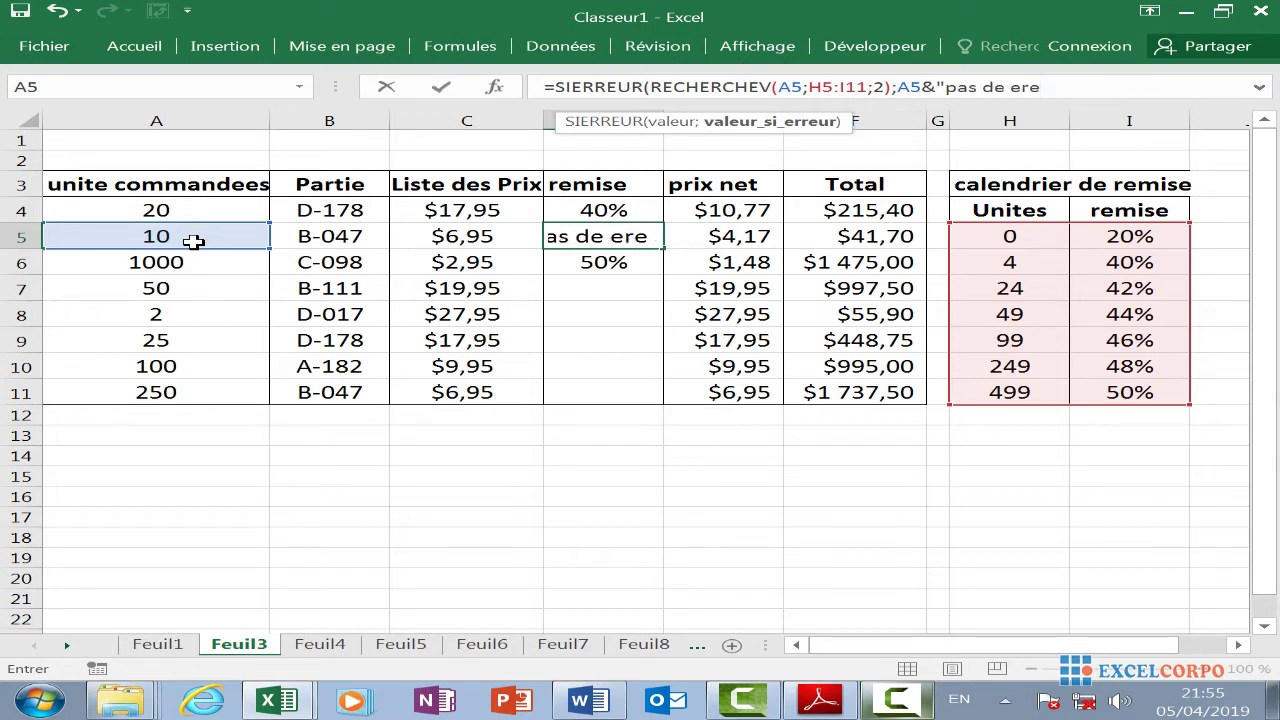
key(BackSpace)
key(BackSpace)
key(BackSpace)
text(remise)
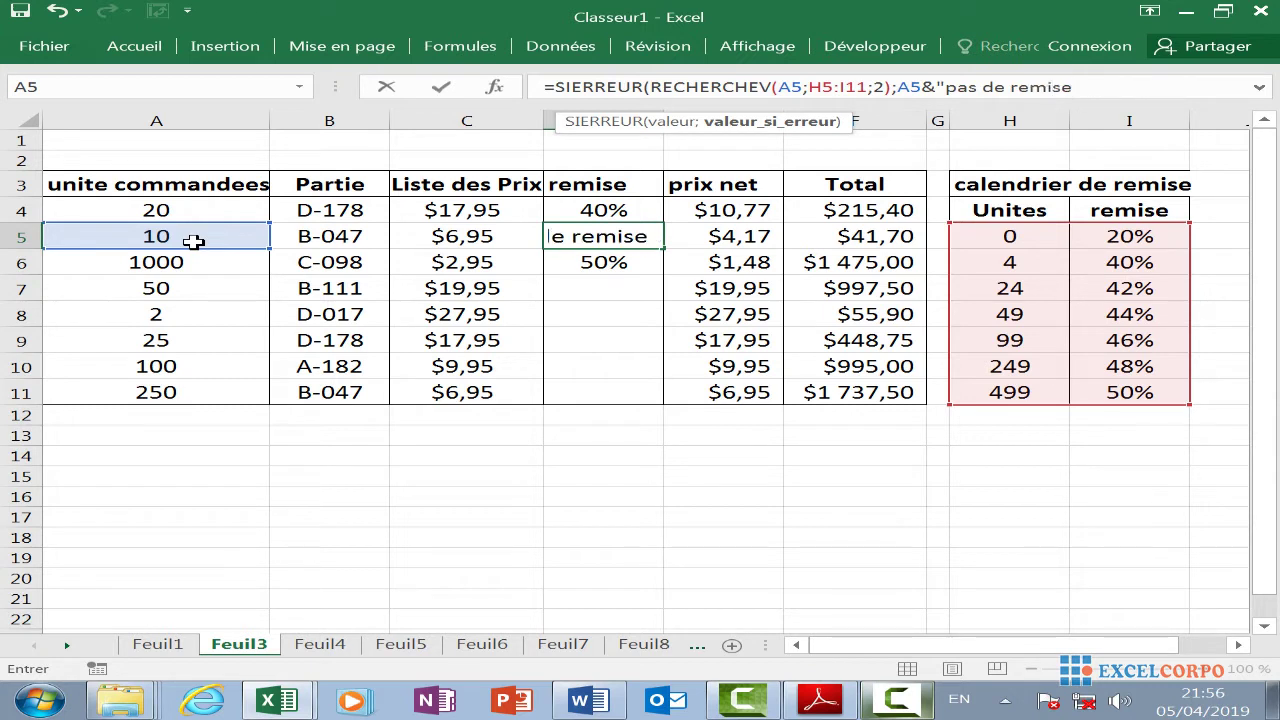
text(")
text())
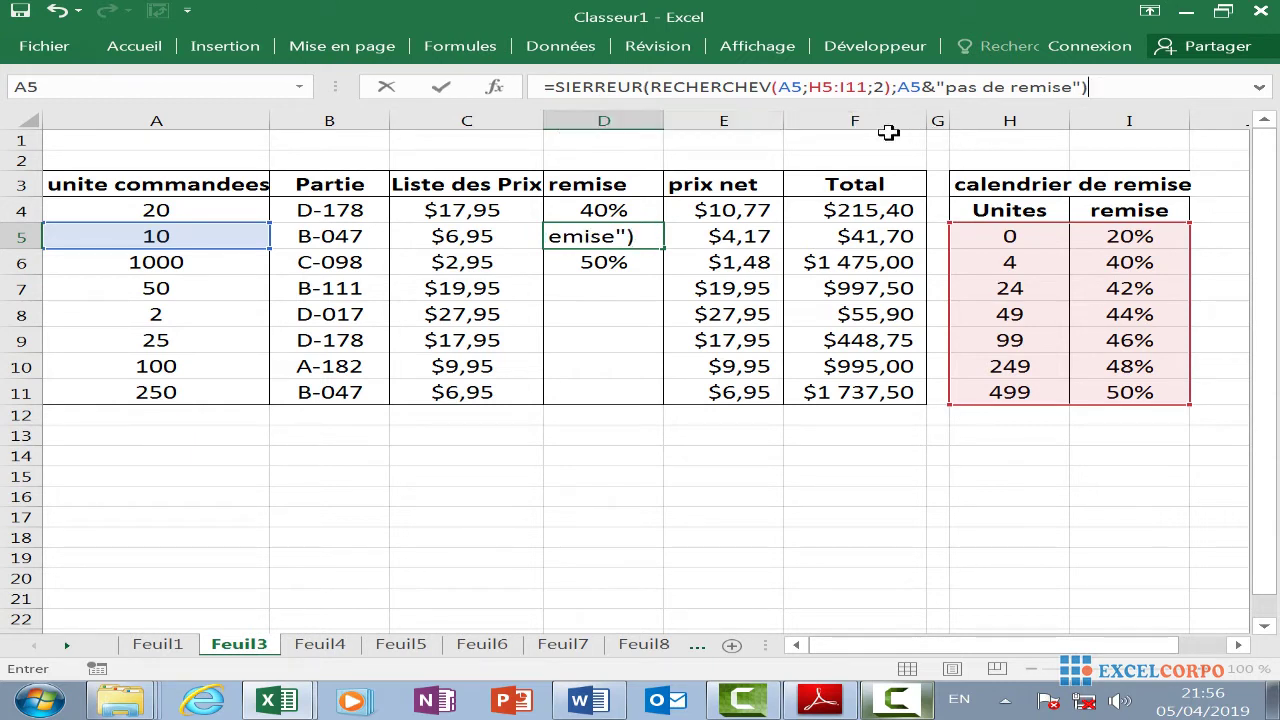
key(Return)
Review the SIERREUR formula in D5 and the arguments of its nested RECHERCHEV
click(612, 236)
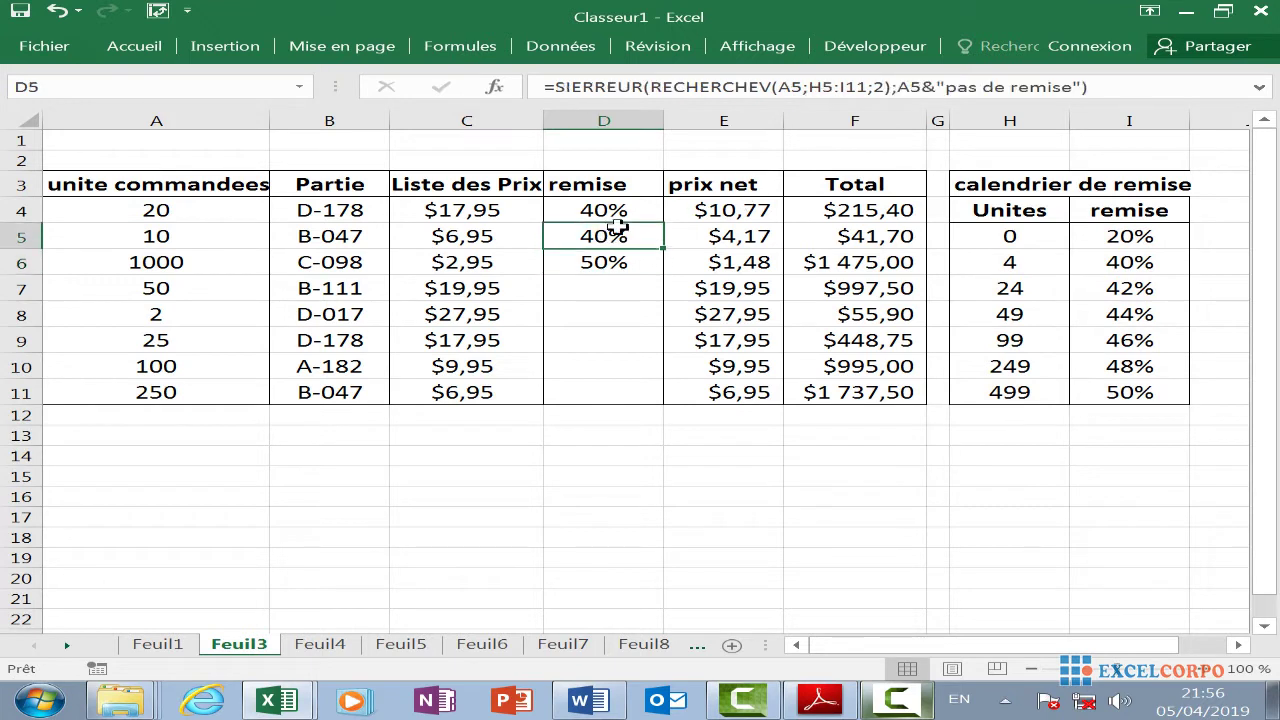
click(621, 86)
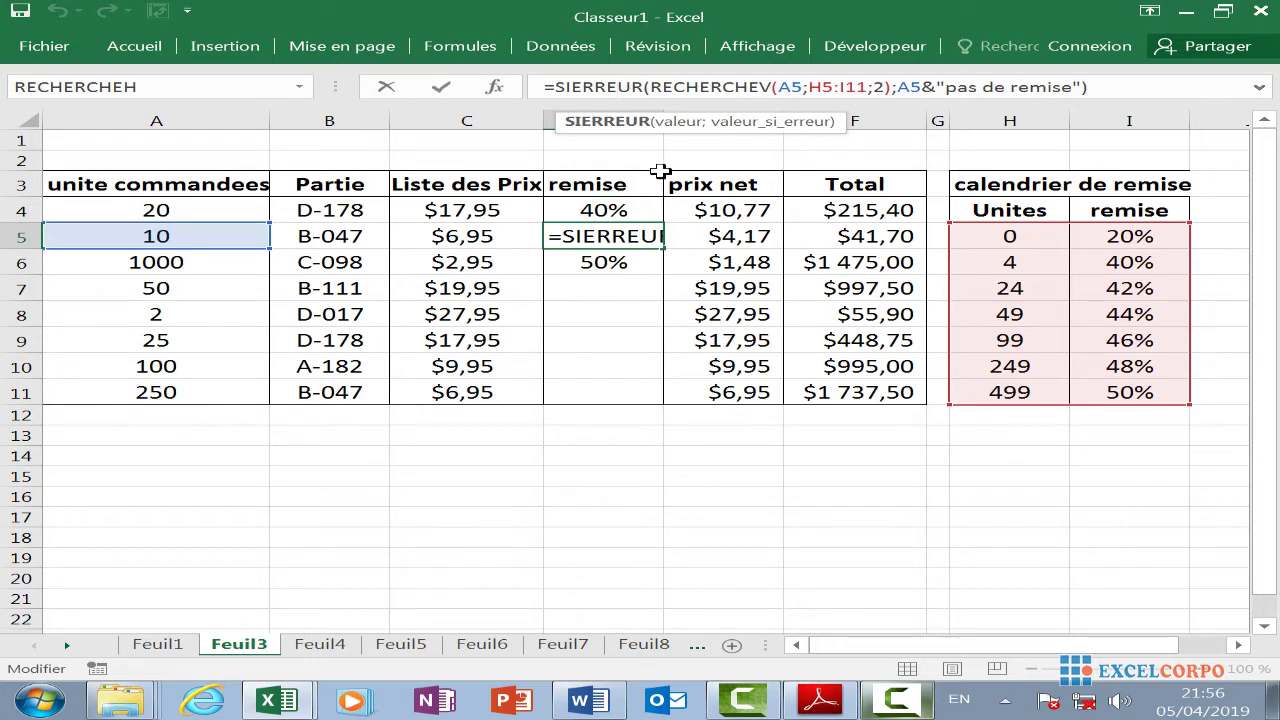
click(775, 88)
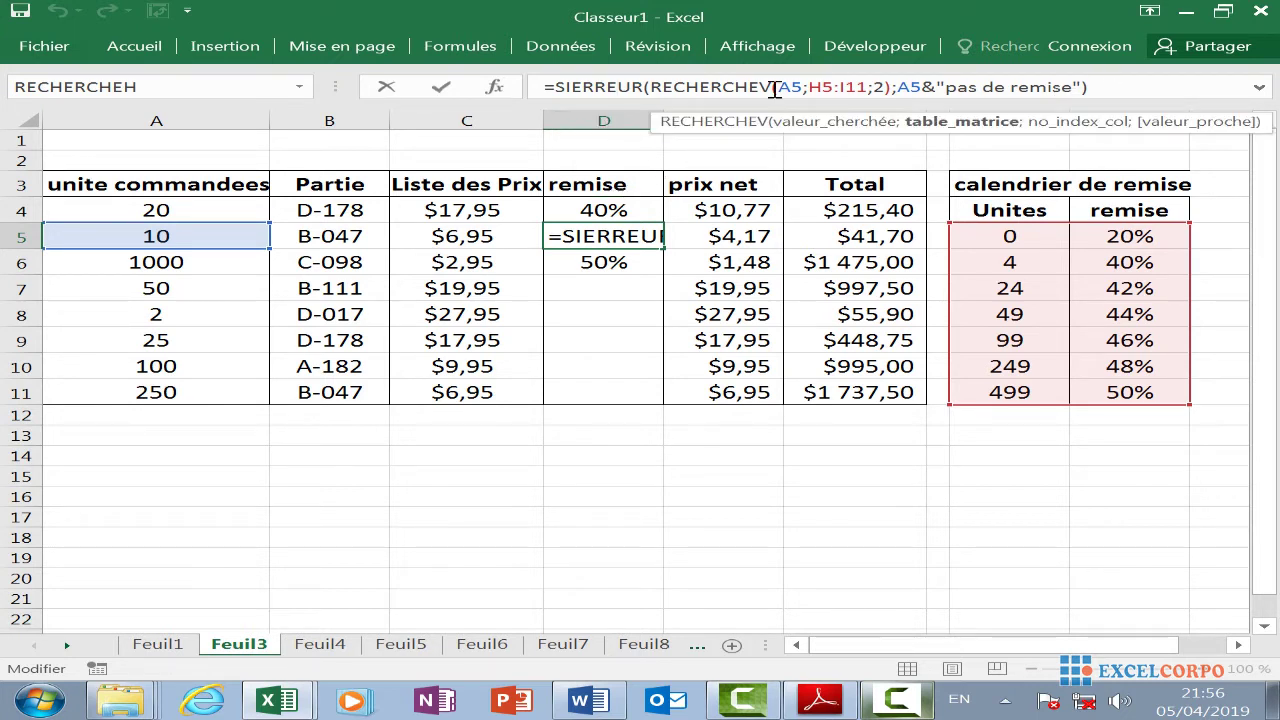
click(1108, 91)
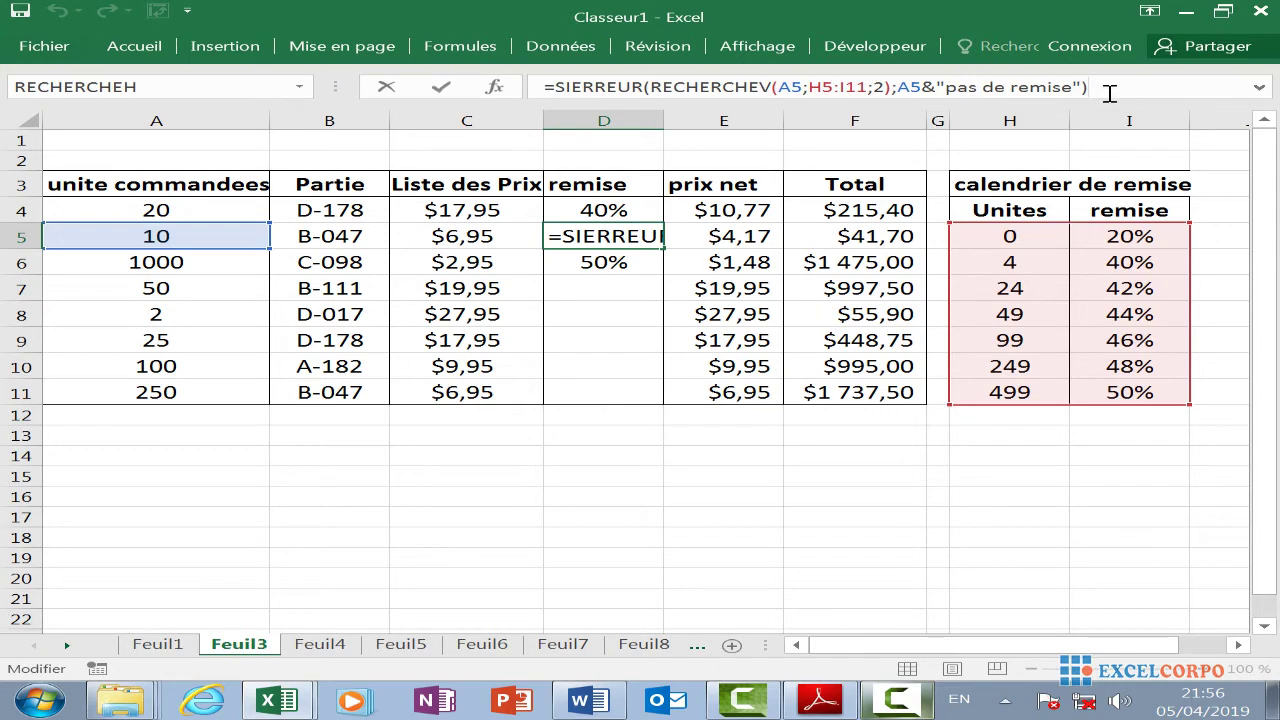
key(Return)
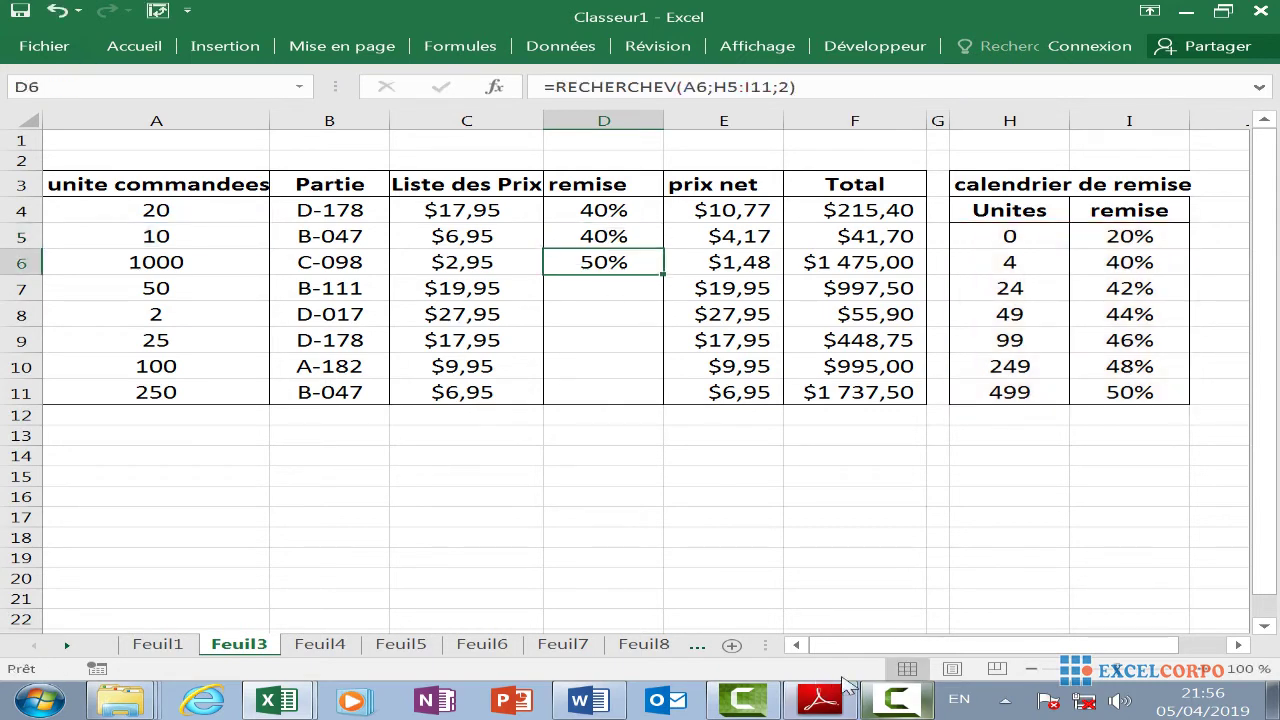
Switch to sheet Feuil4 and examine the tableau des taux d'imposition rates and the income in B16
key(ctrl+Page_Down)
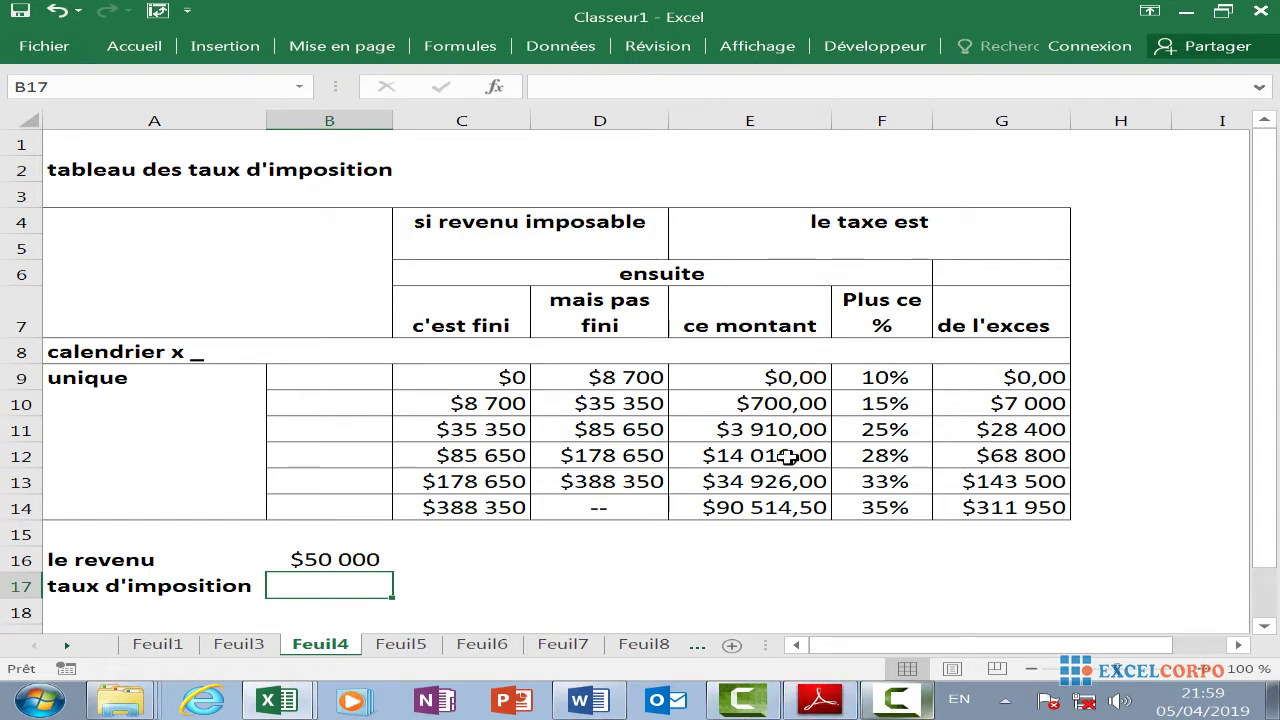
click(878, 454)
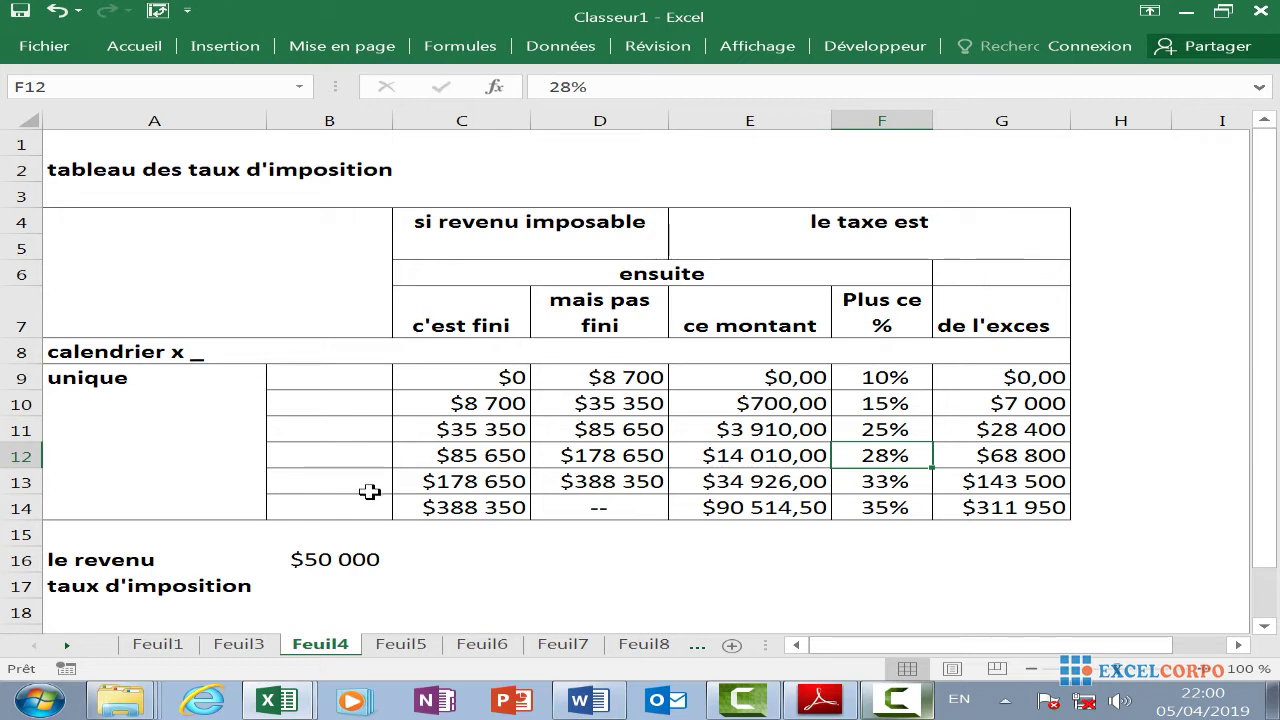
click(352, 553)
Look up the tax rate for the income in B17 with the formula =RECHERCHEV(B16;C9:F14;4)
click(347, 589)
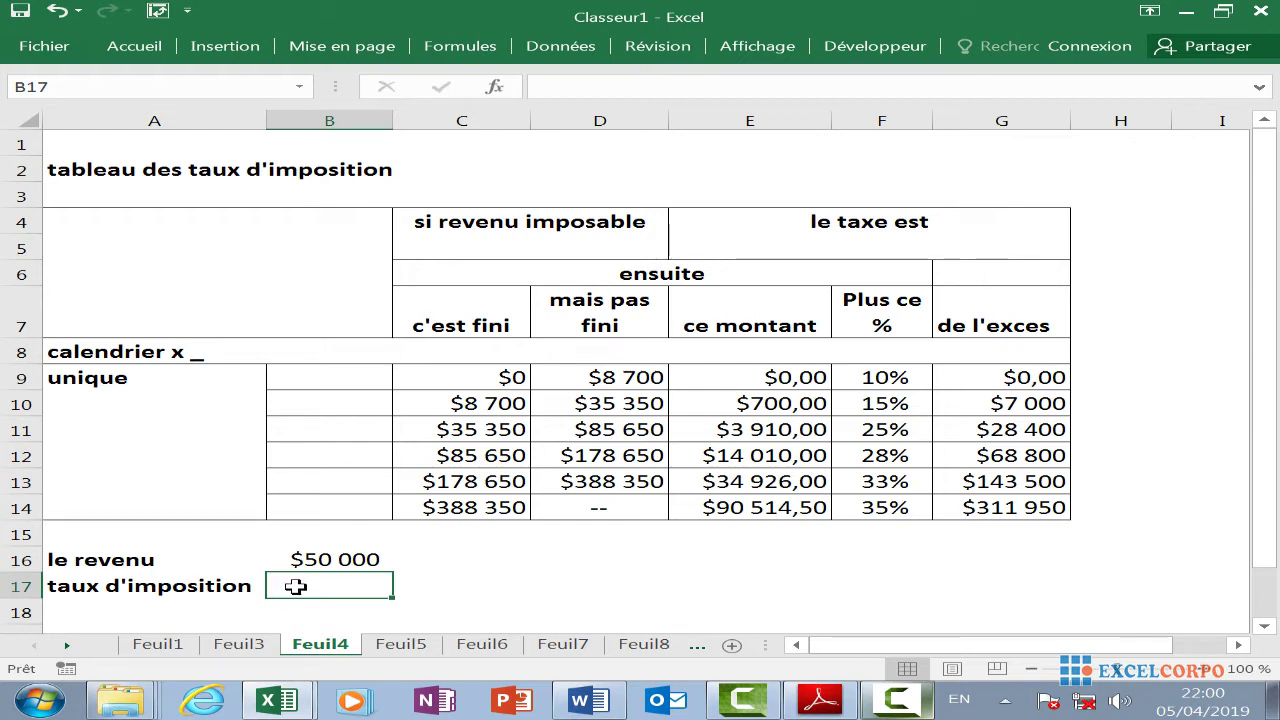
text(=recher)
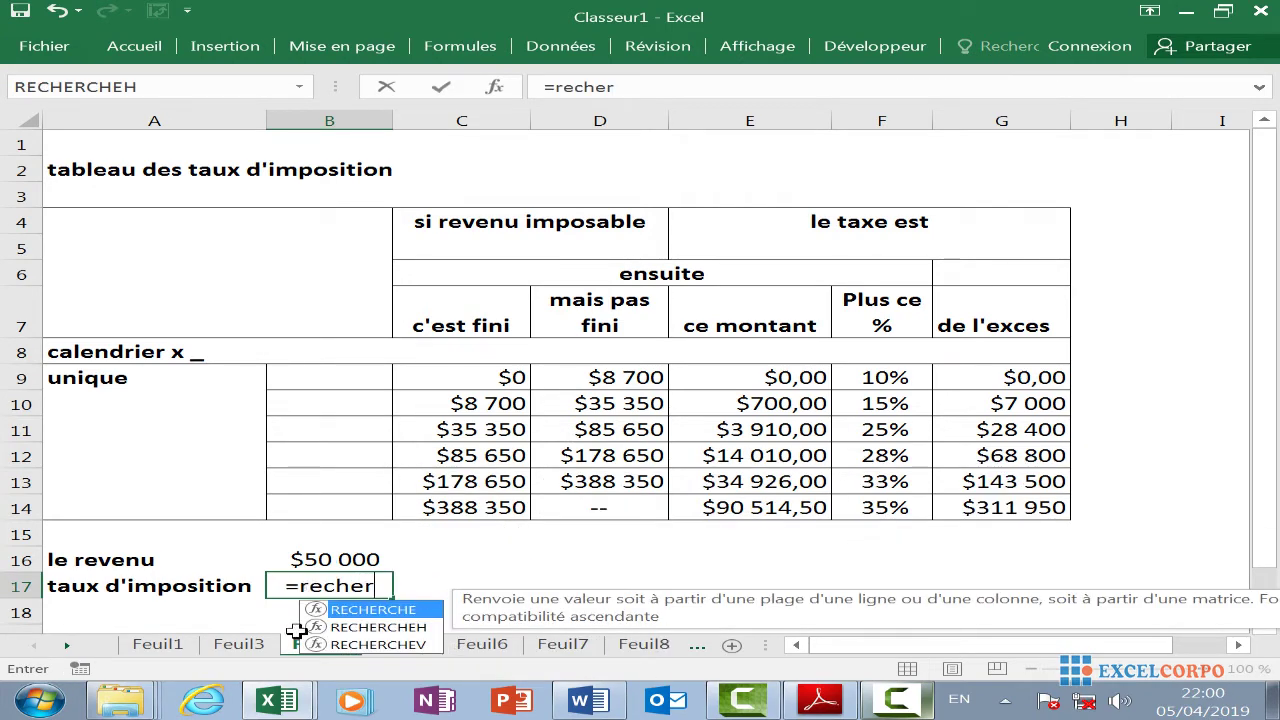
double_click(396, 645)
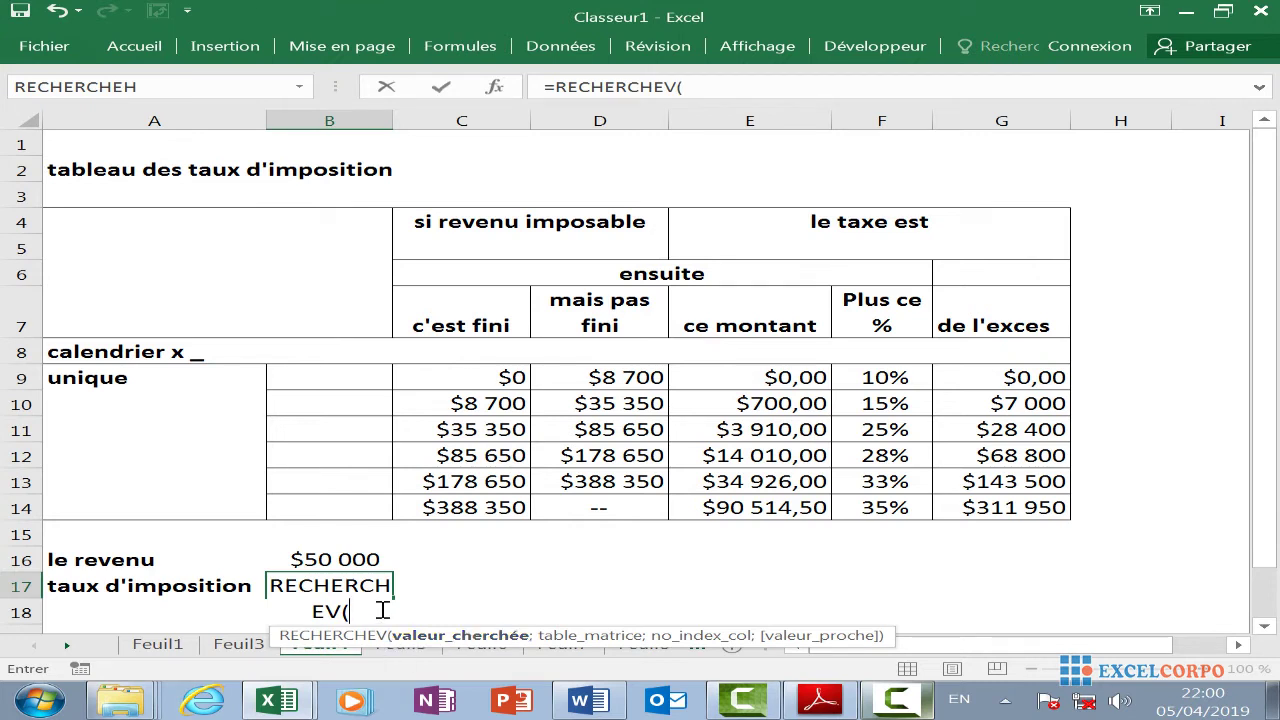
click(333, 560)
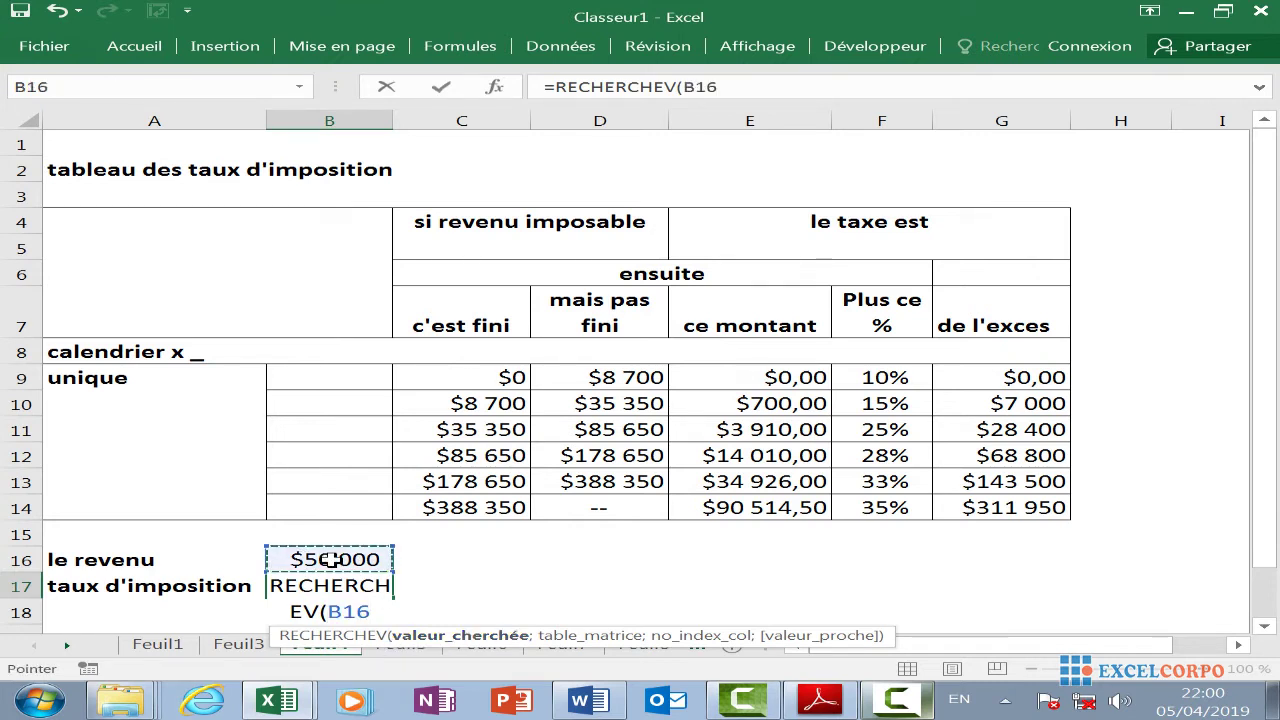
text(;)
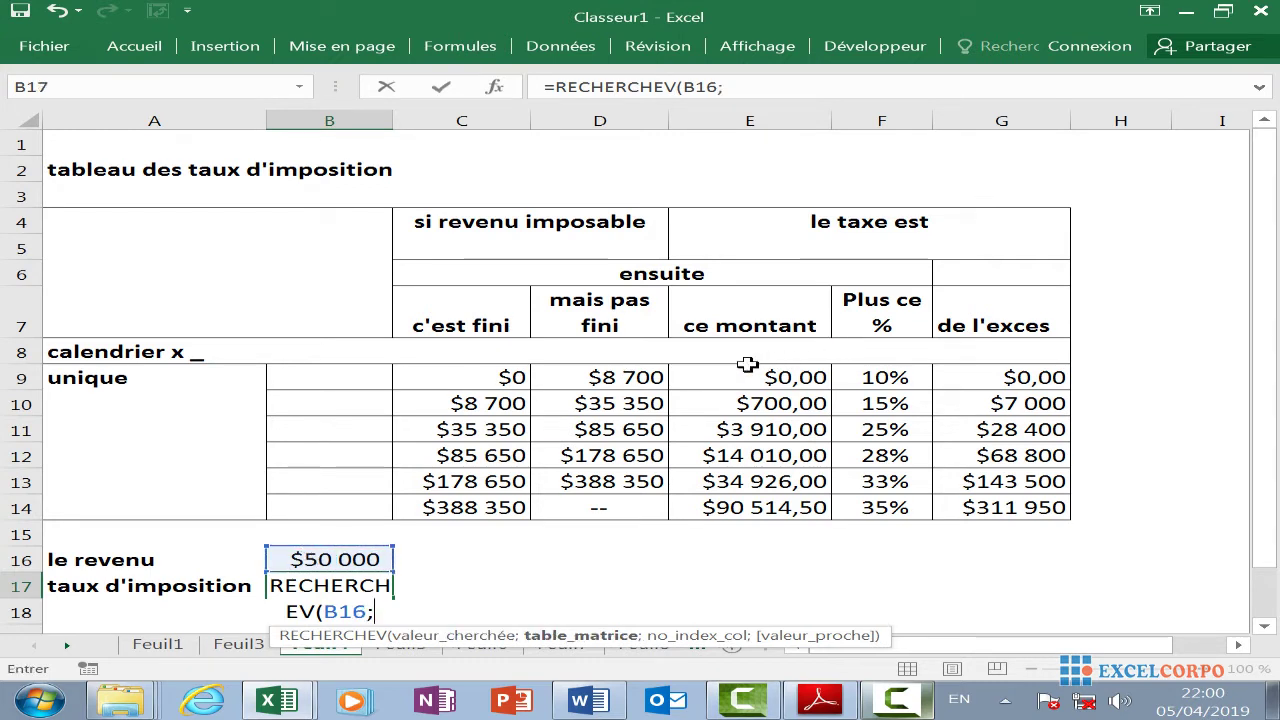
click(460, 377)
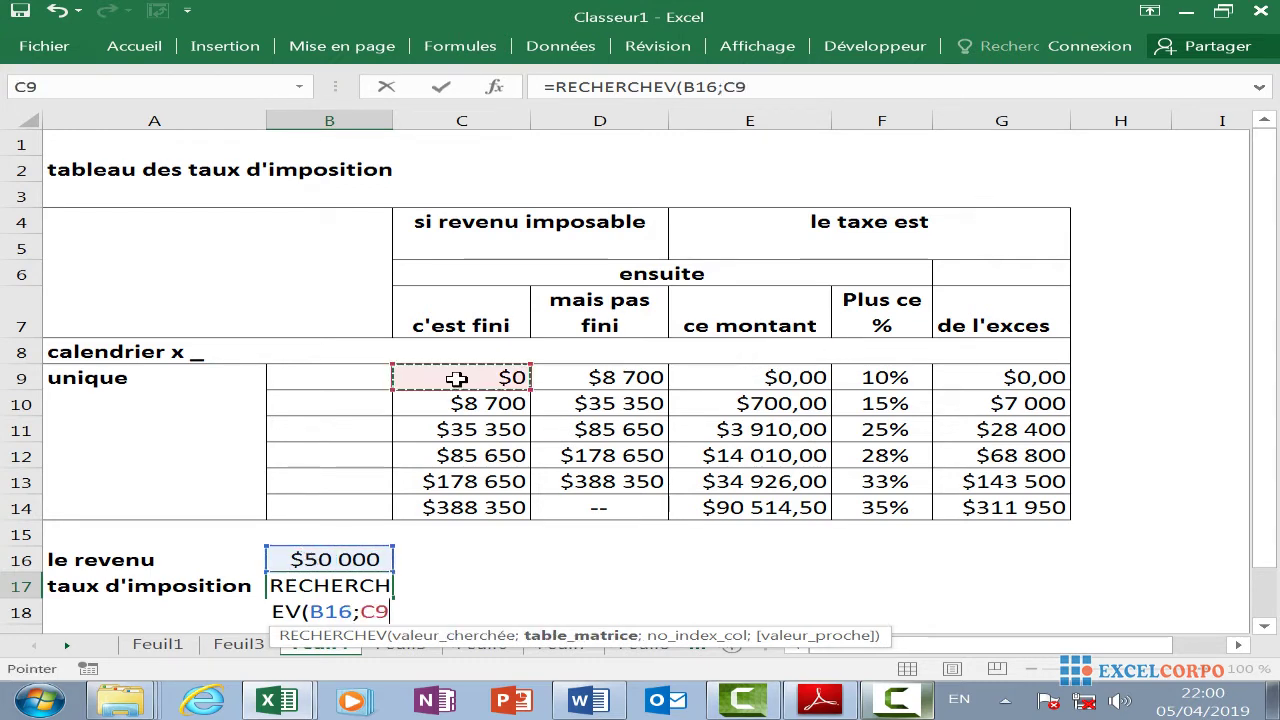
drag(456, 378, 921, 507)
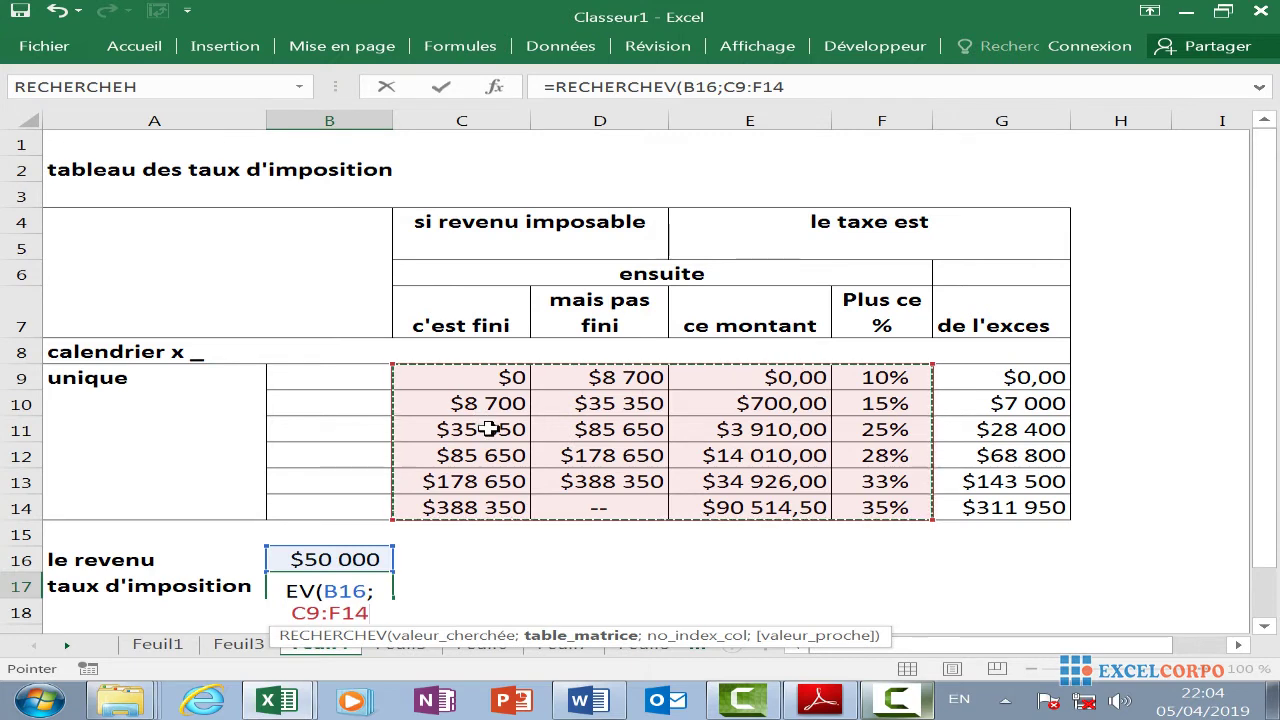
text(;)
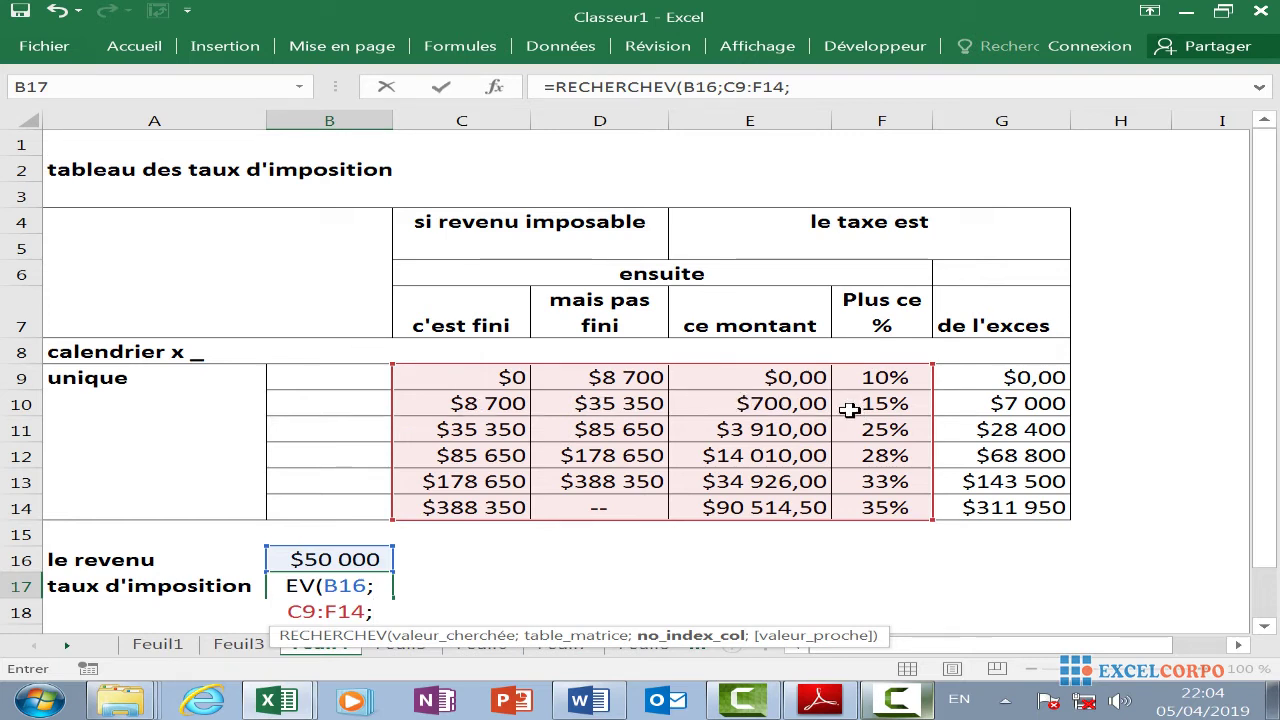
text(4)
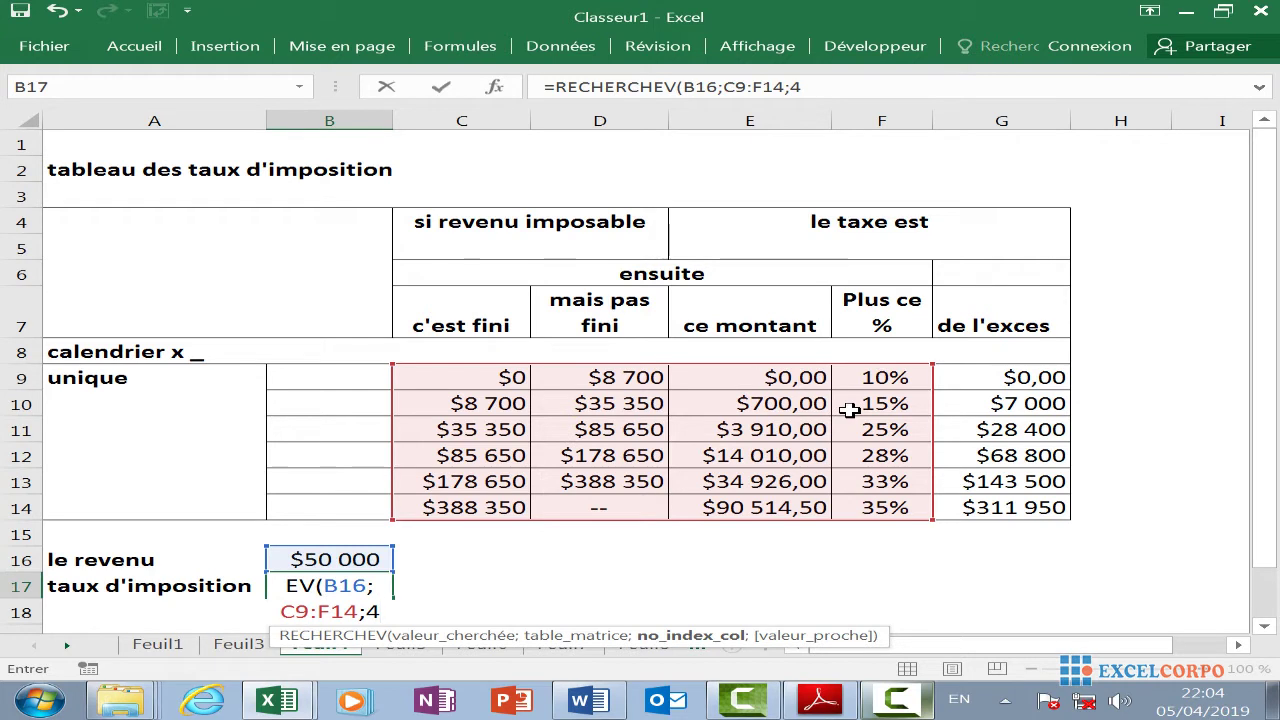
key(Return)
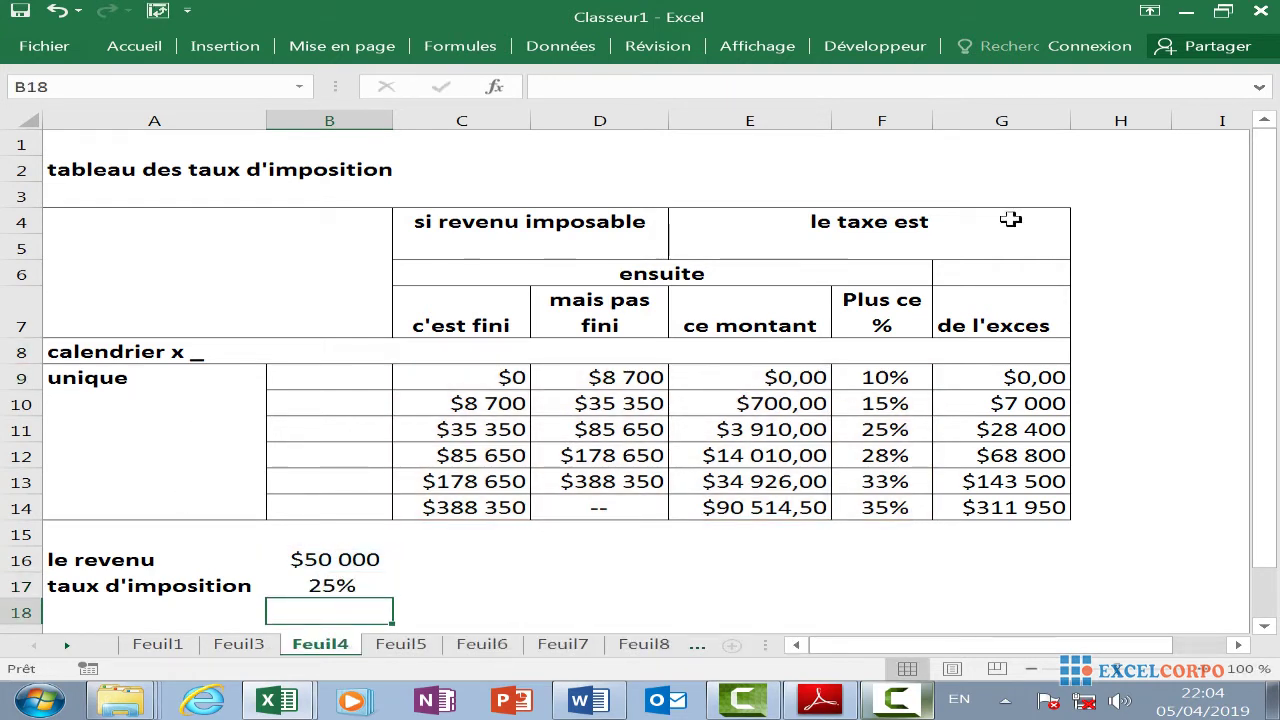
Review the RECHERCHEV formula in B17 and its arguments against the income and the tax table
click(352, 588)
click(343, 560)
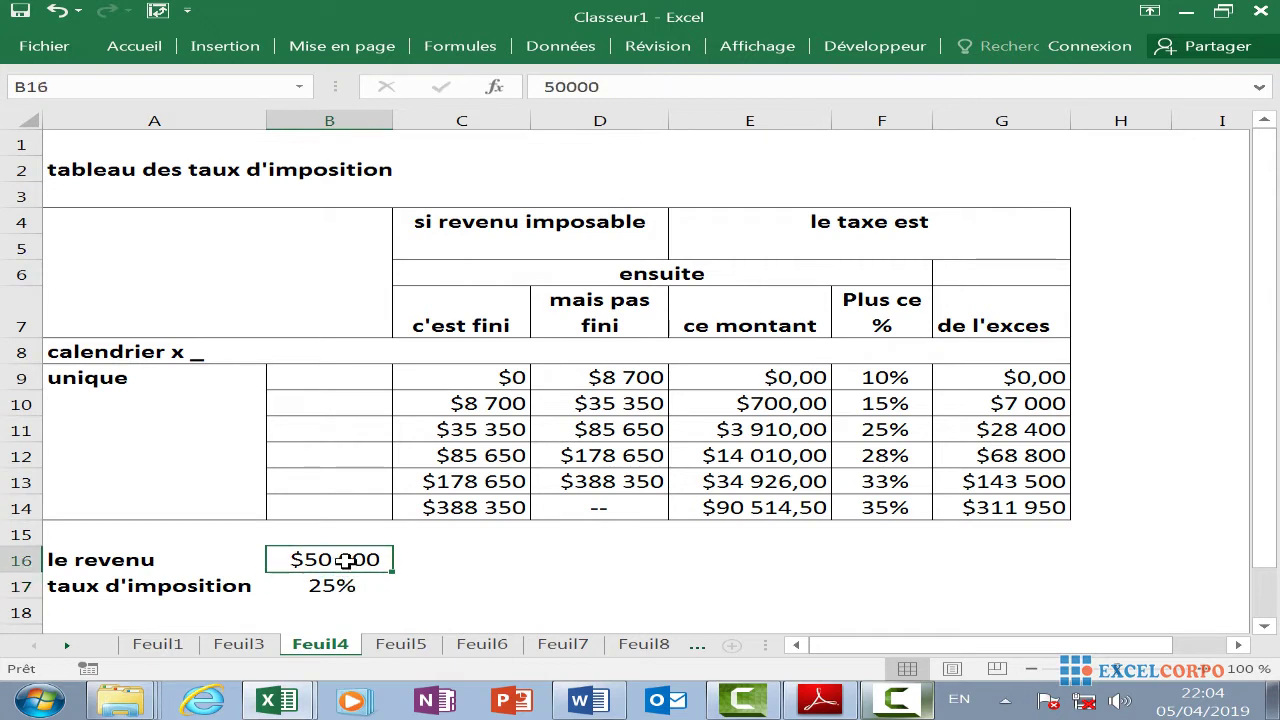
key(Down)
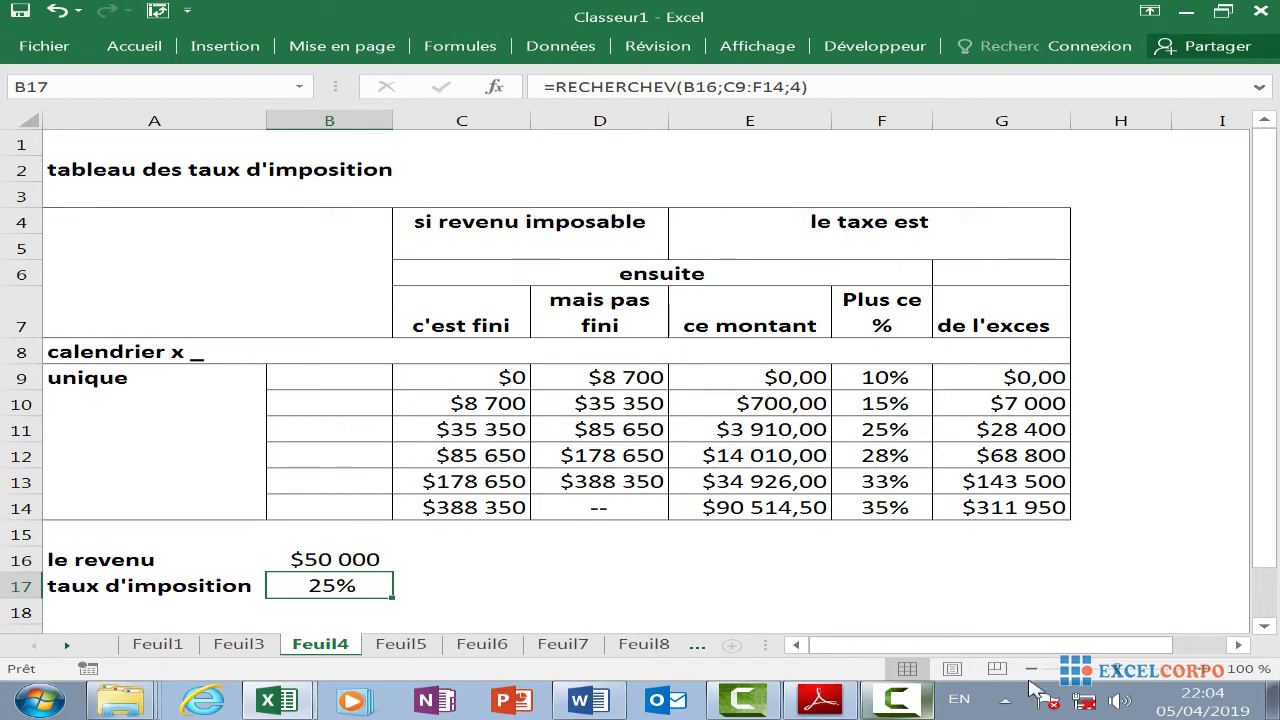
click(746, 90)
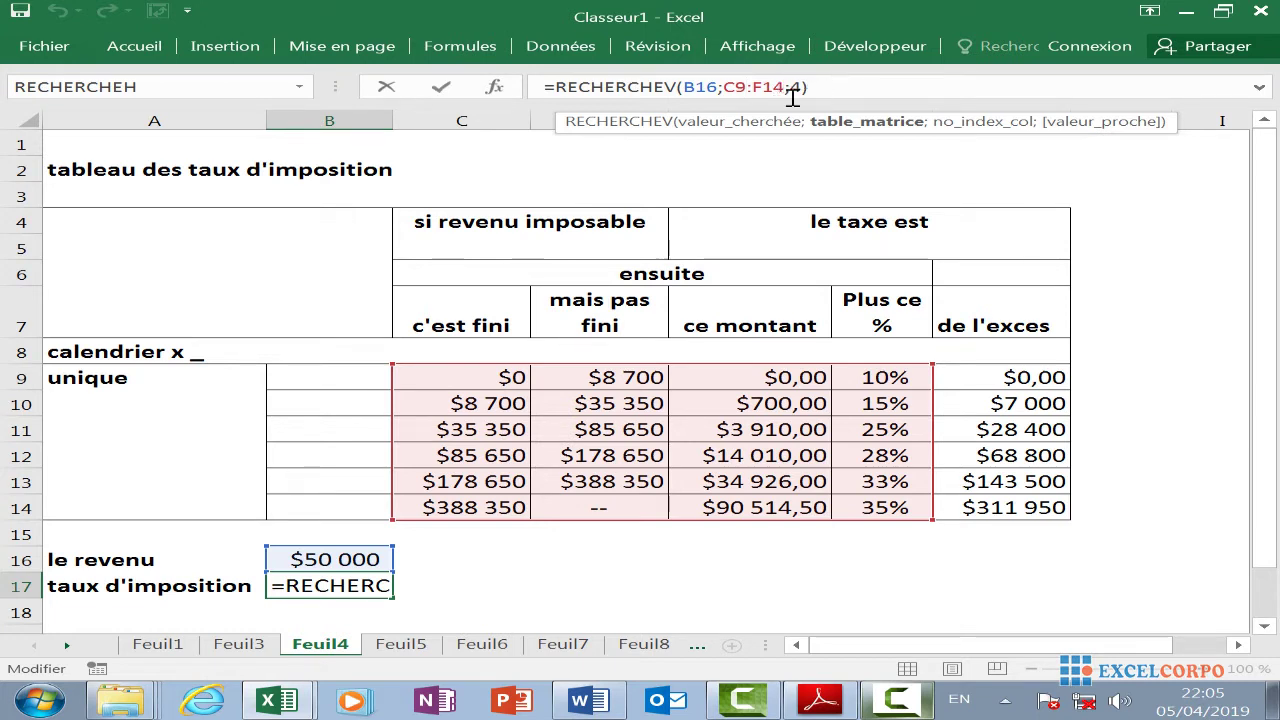
click(716, 87)
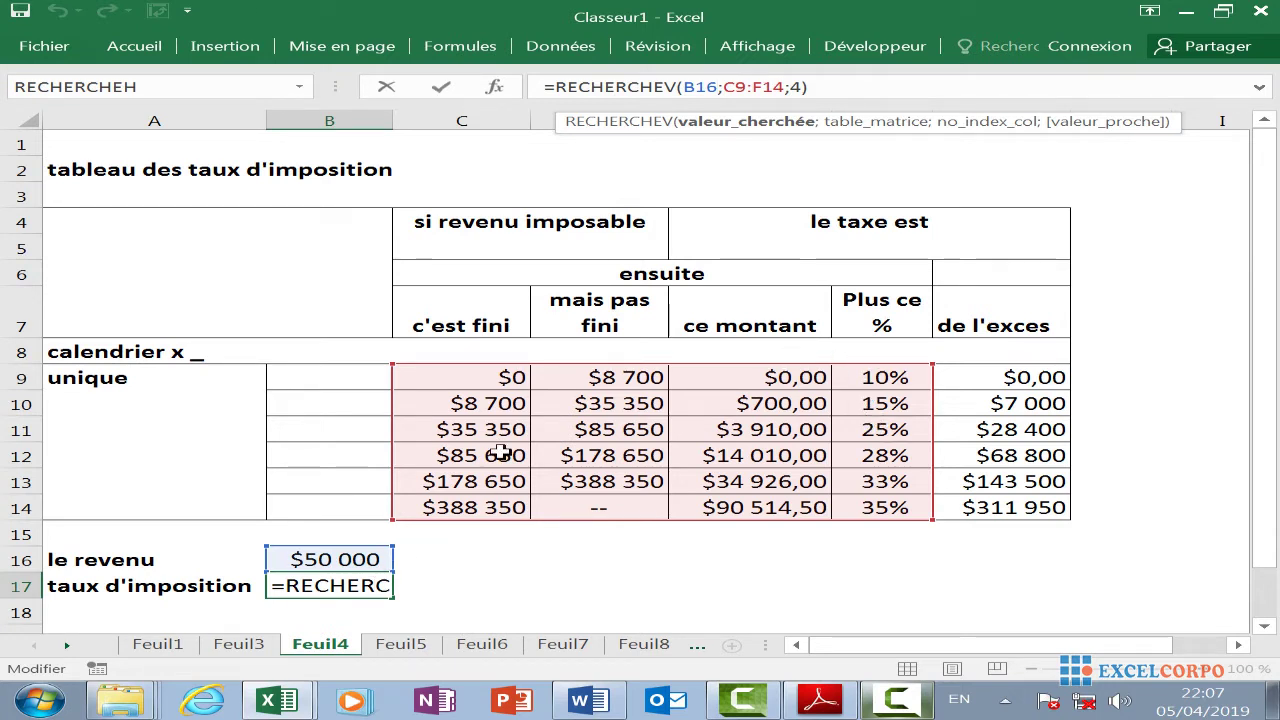
click(828, 98)
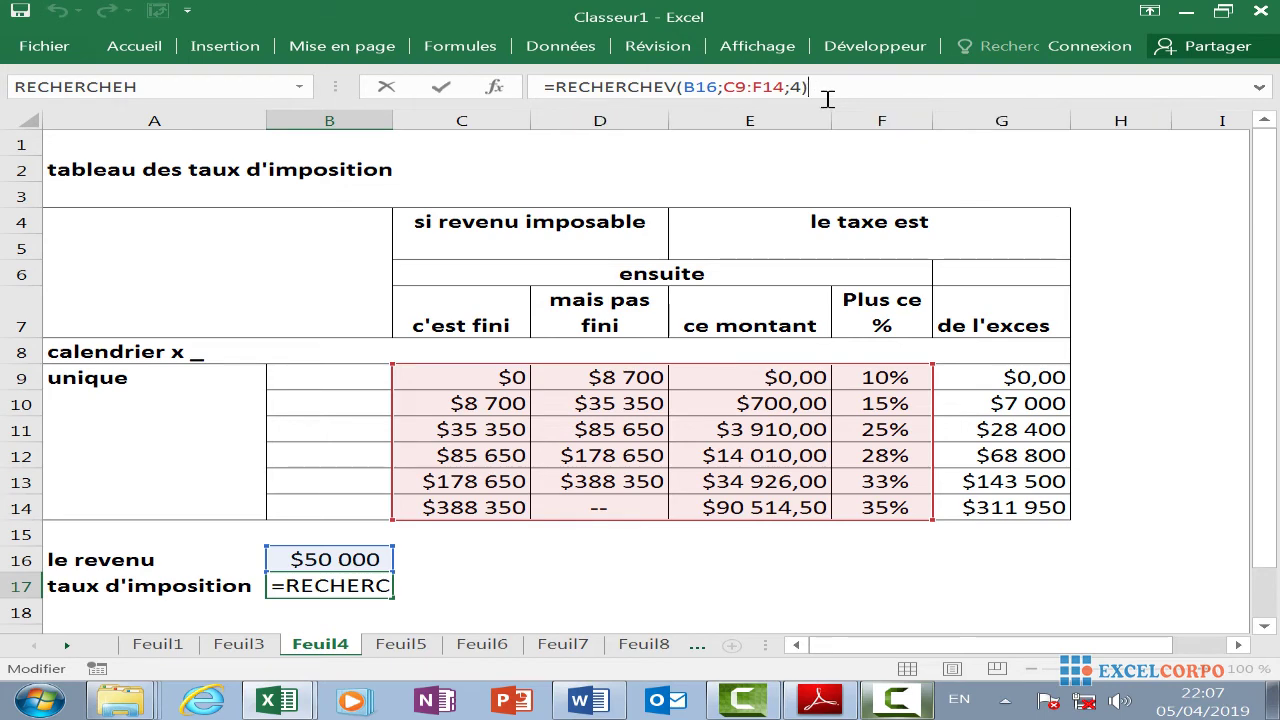
key(Return)
Switch to sheet Feuil5 and choose the account number of O'Donoghue Inc. in B1
key(ctrl+Page_Down)
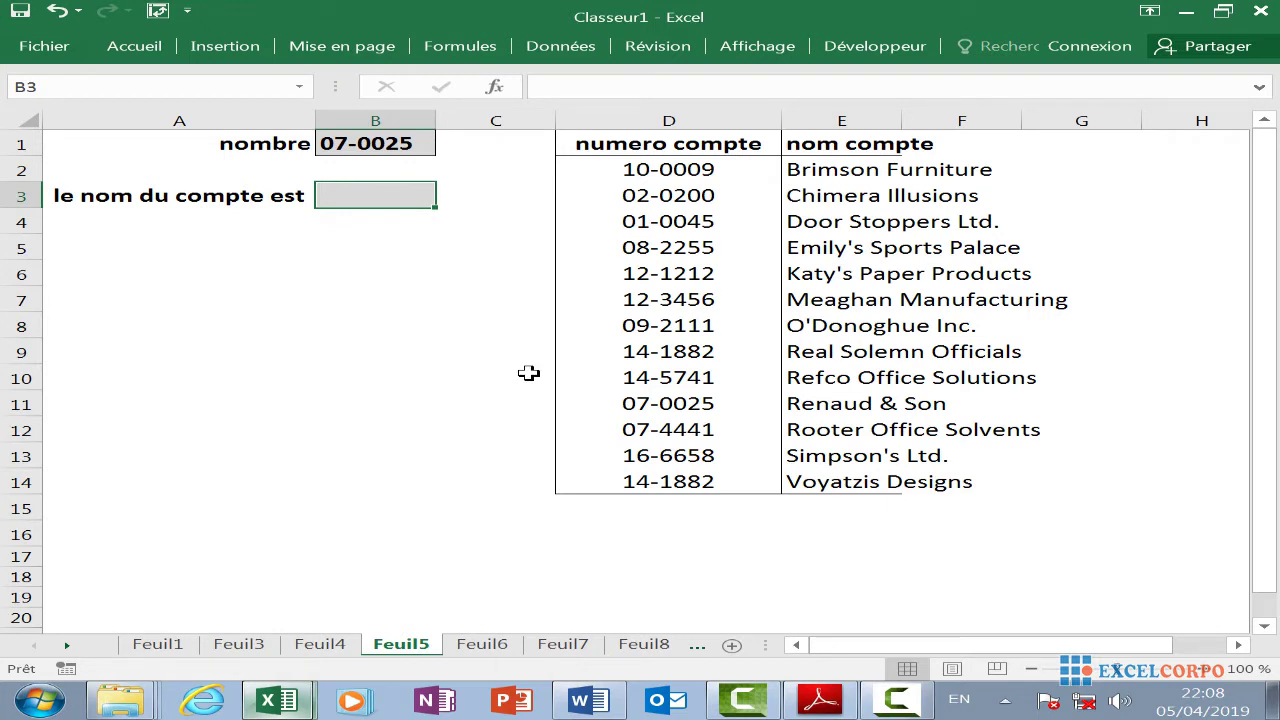
click(352, 145)
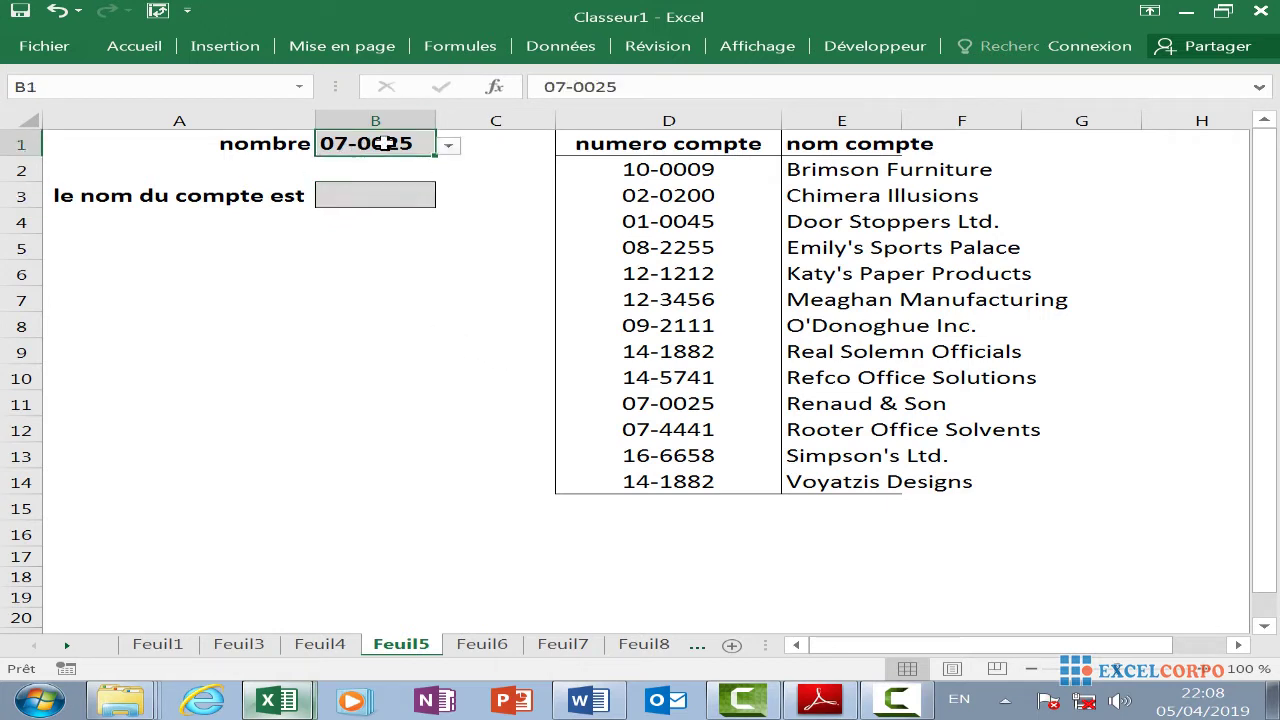
click(450, 148)
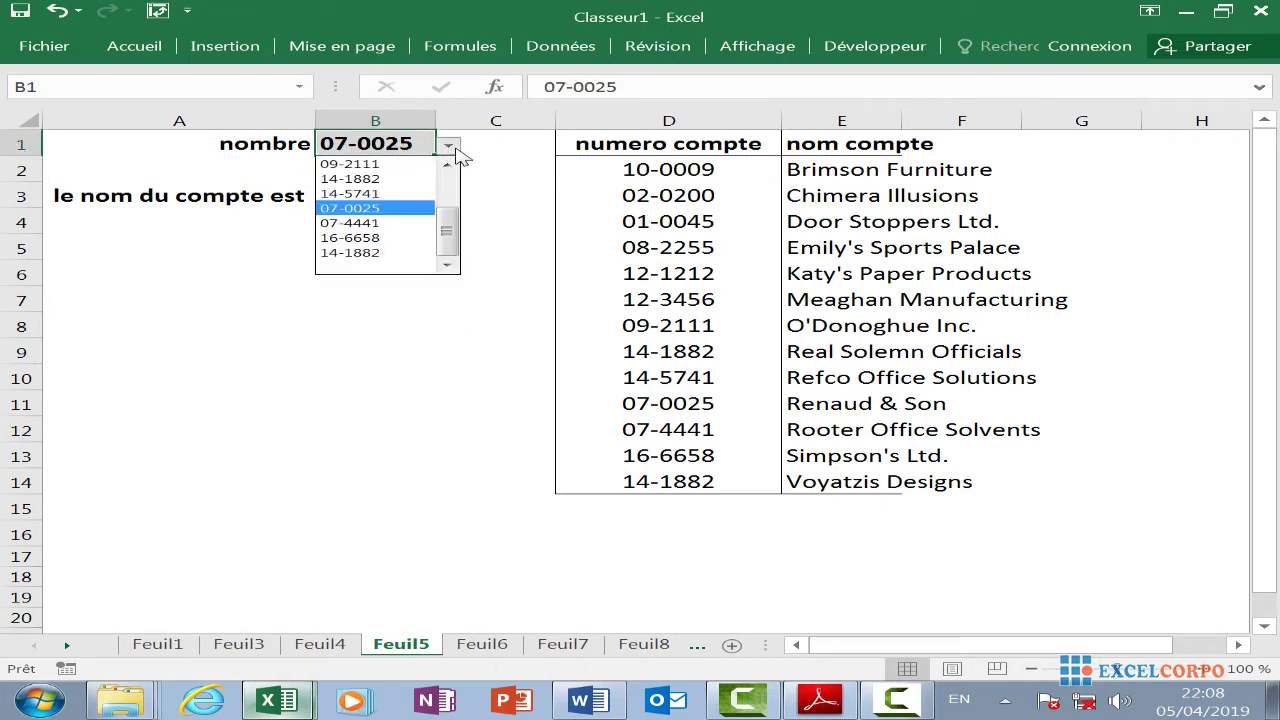
click(395, 164)
click(460, 150)
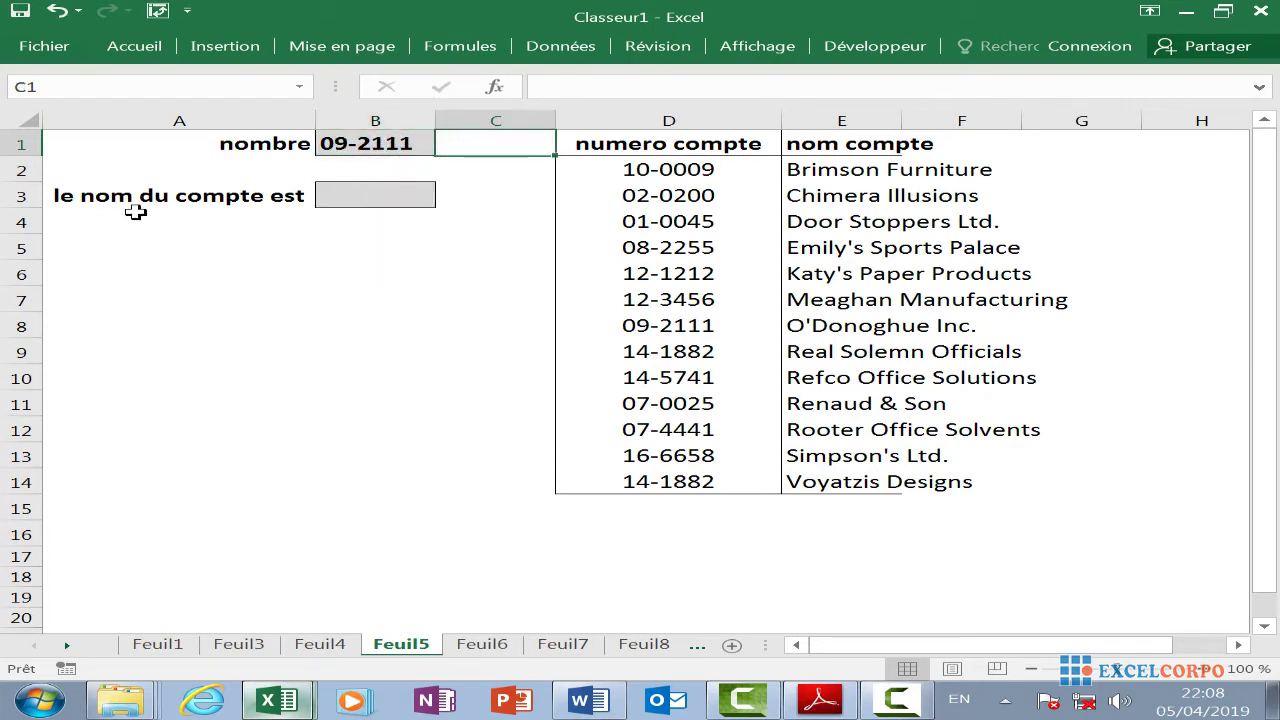
Change the account number in B1 to the one of Refco Office Solutions
click(340, 195)
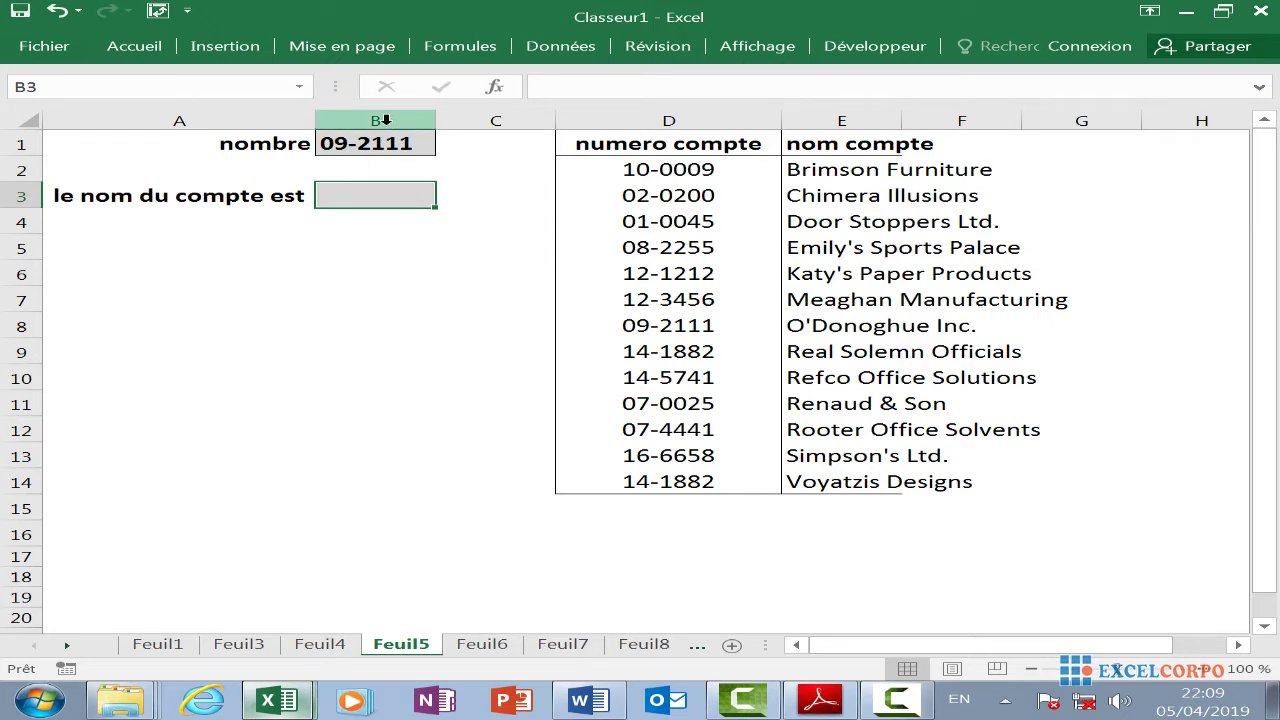
click(425, 143)
click(444, 144)
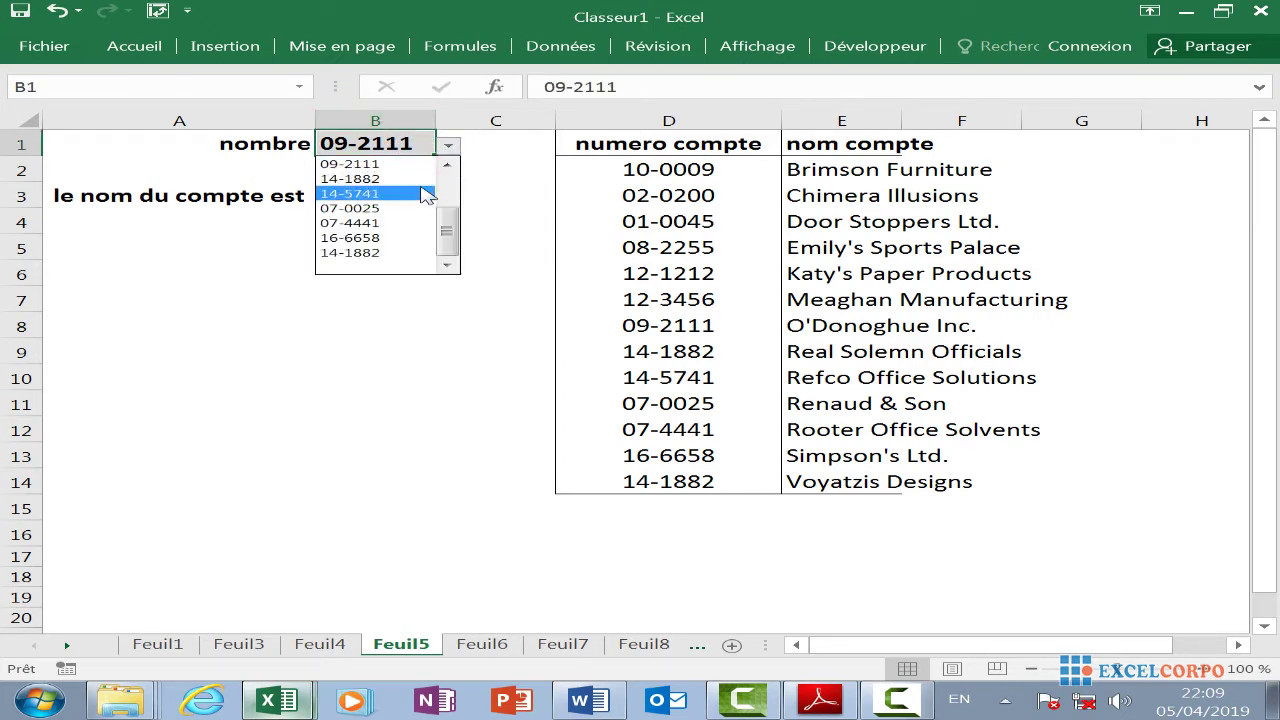
click(423, 194)
click(407, 219)
click(429, 139)
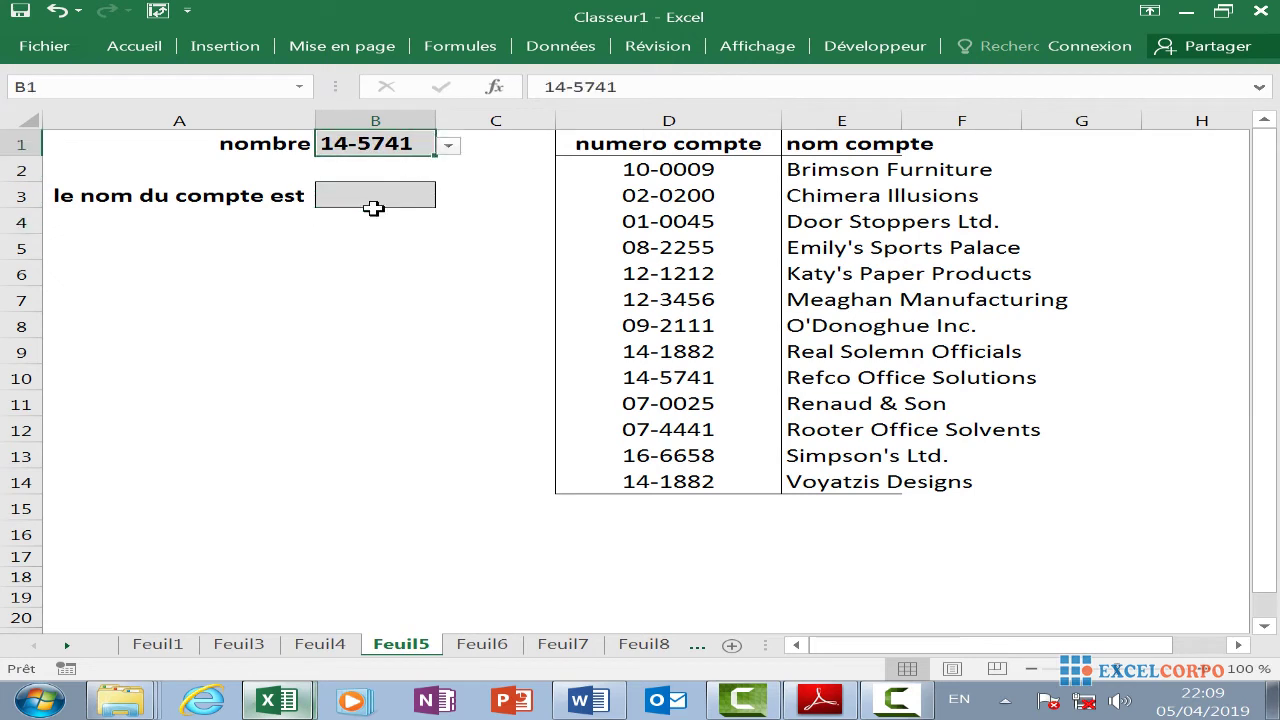
Start a RECHERCHEV formula in B3 for the account name, with B1 as the lookup value
click(266, 203)
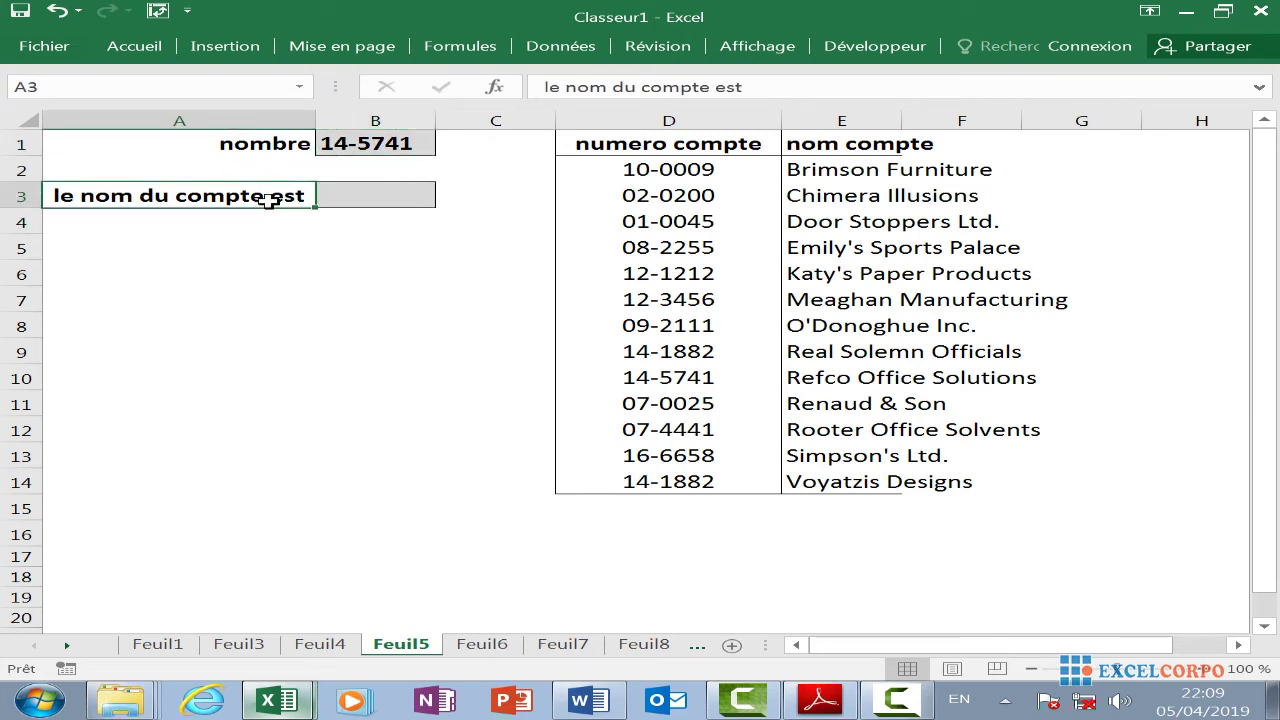
click(371, 199)
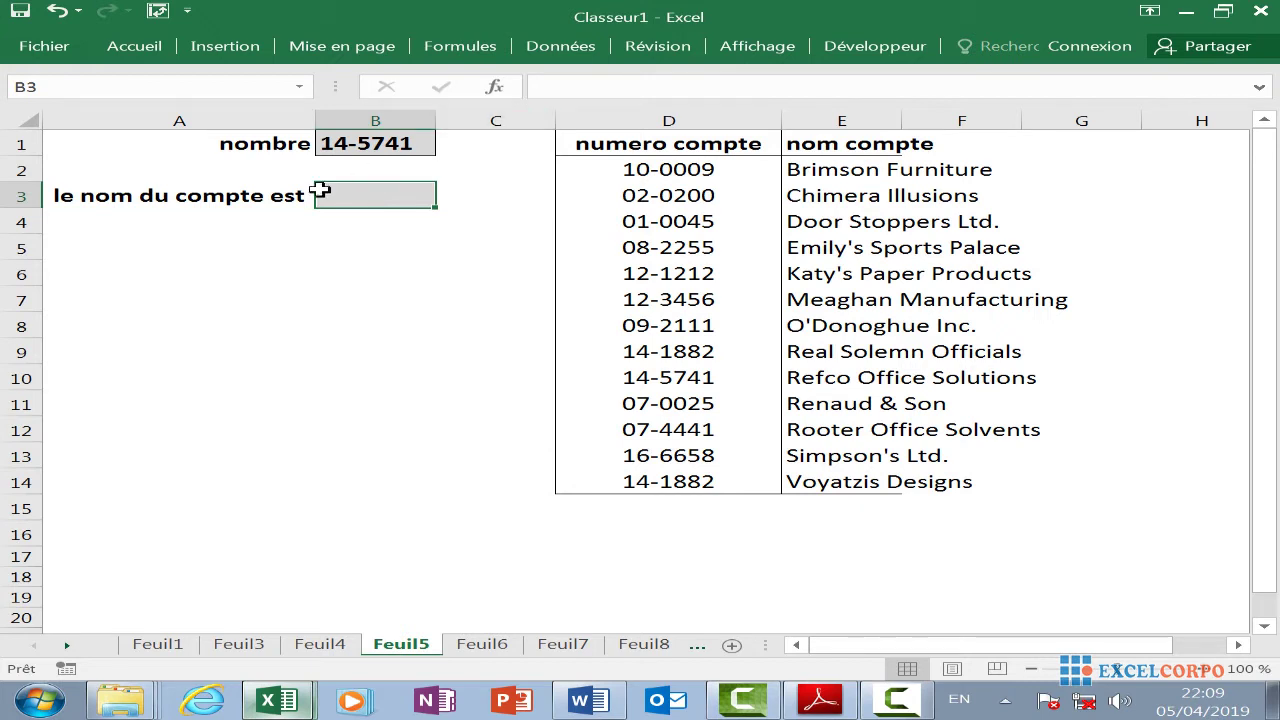
click(345, 143)
click(371, 194)
double_click(387, 198)
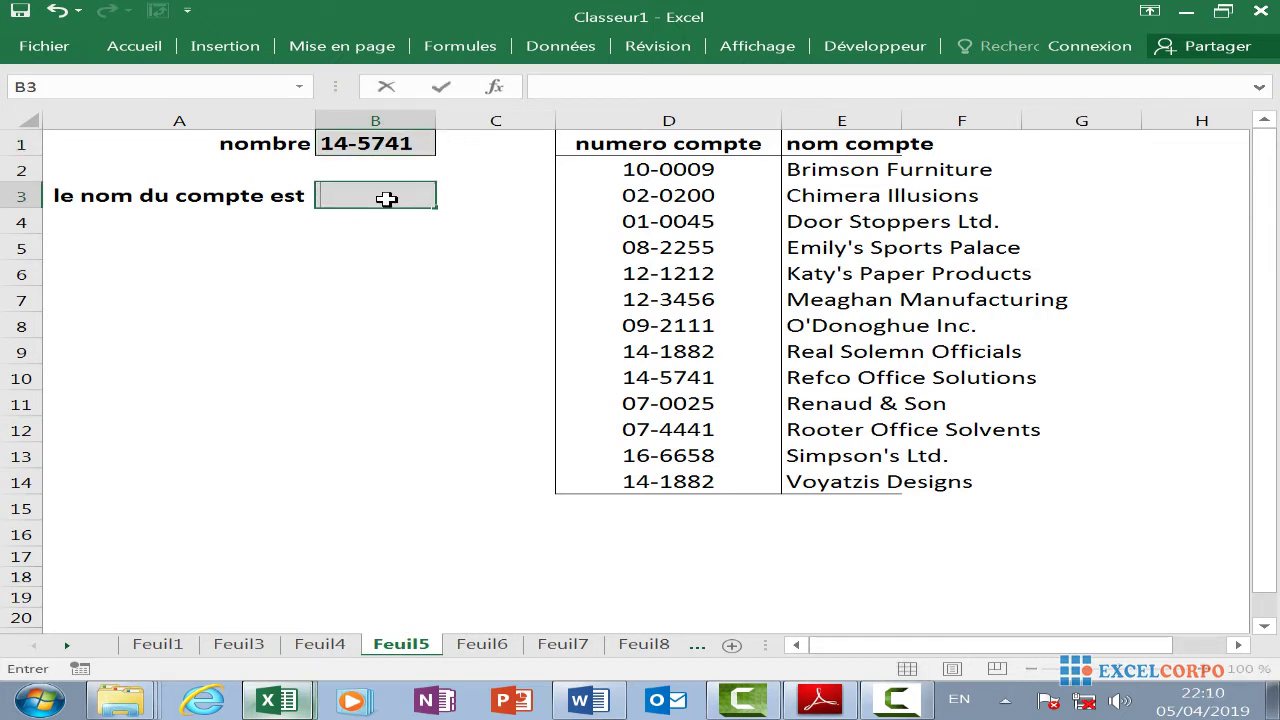
text(=)
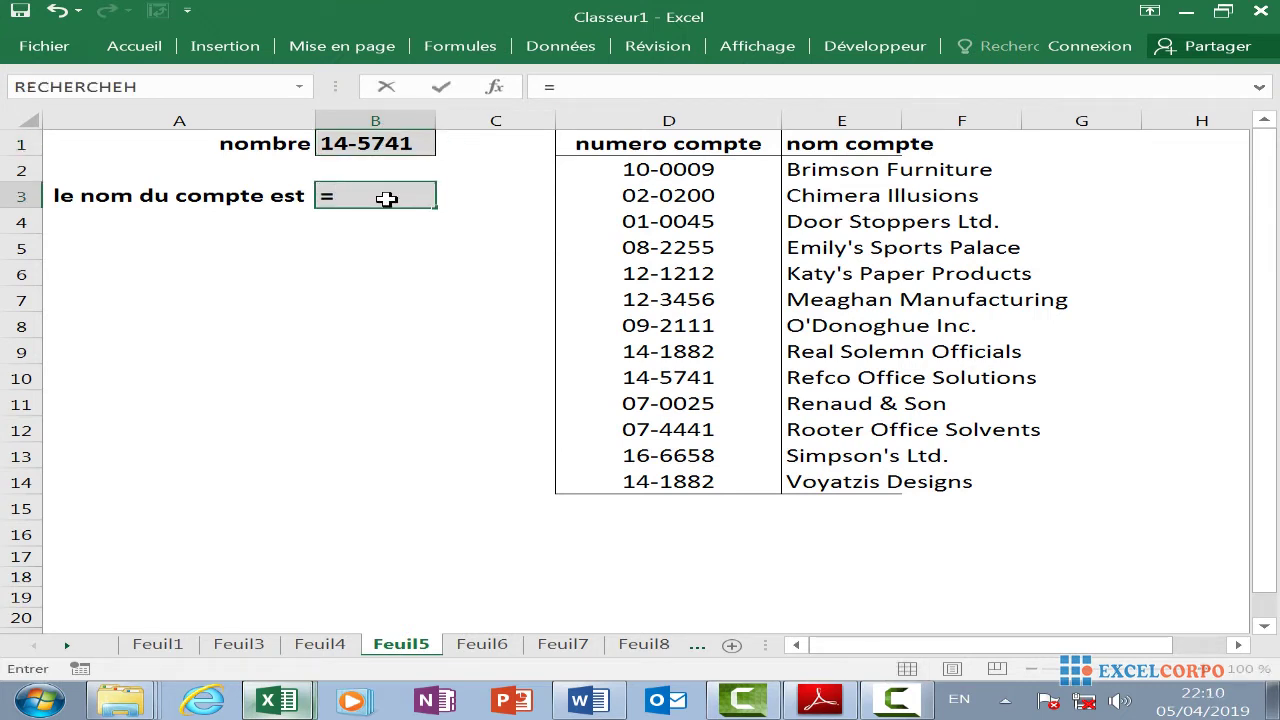
text(rec)
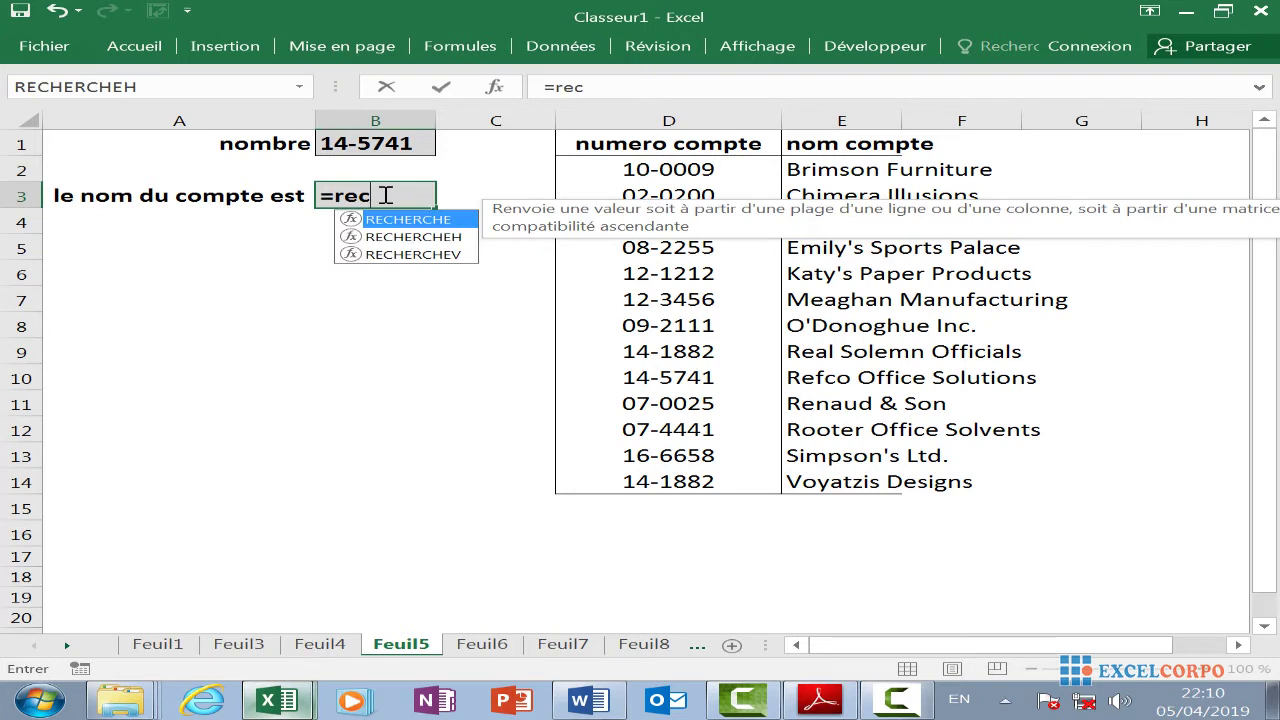
double_click(432, 255)
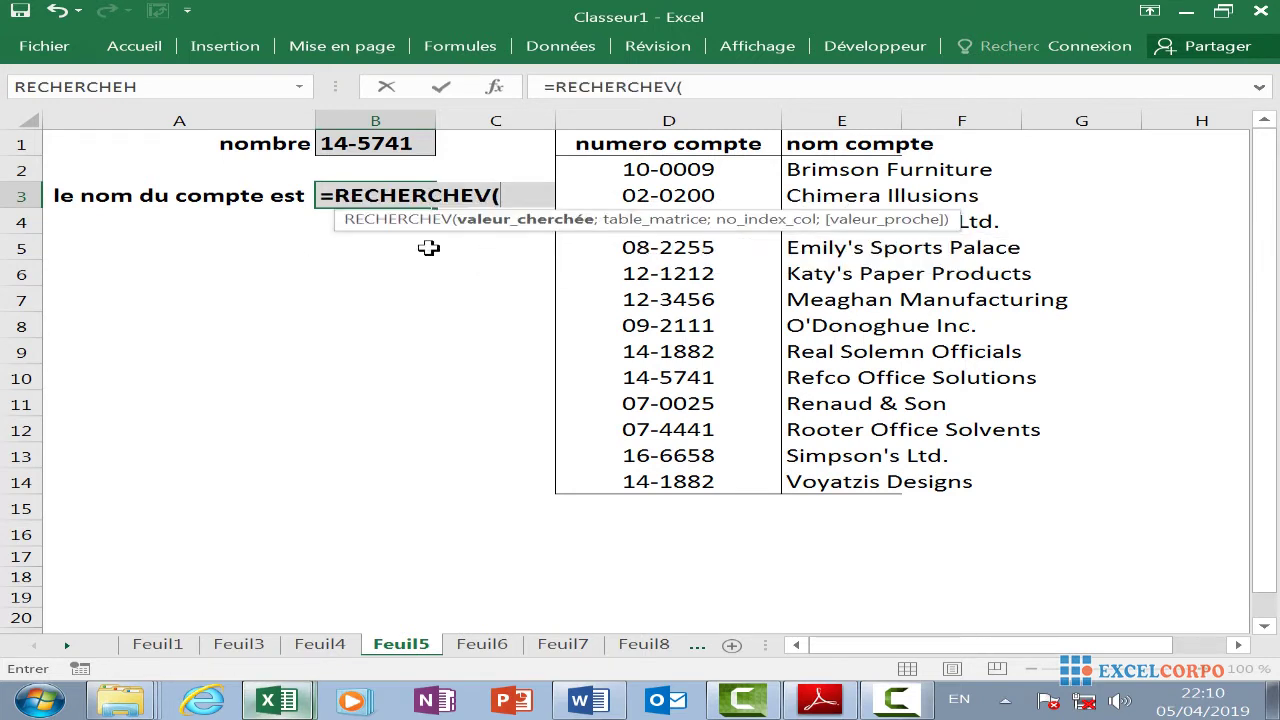
click(401, 139)
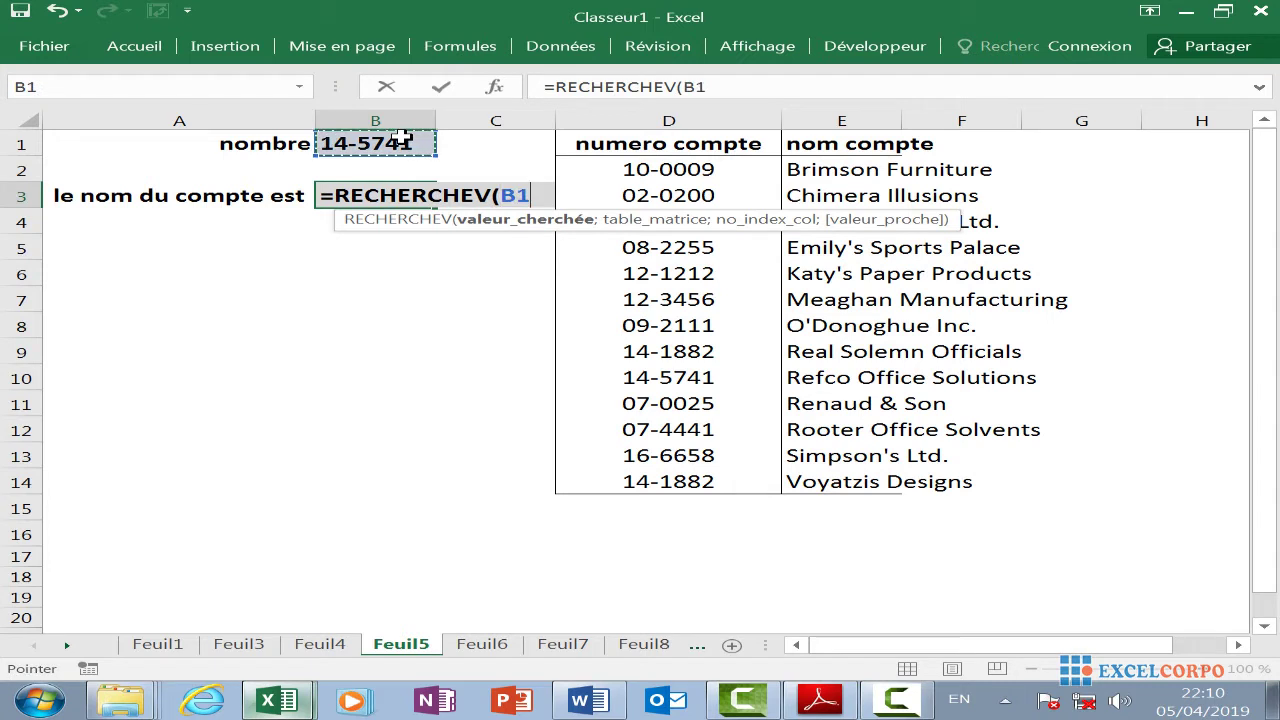
text(;)
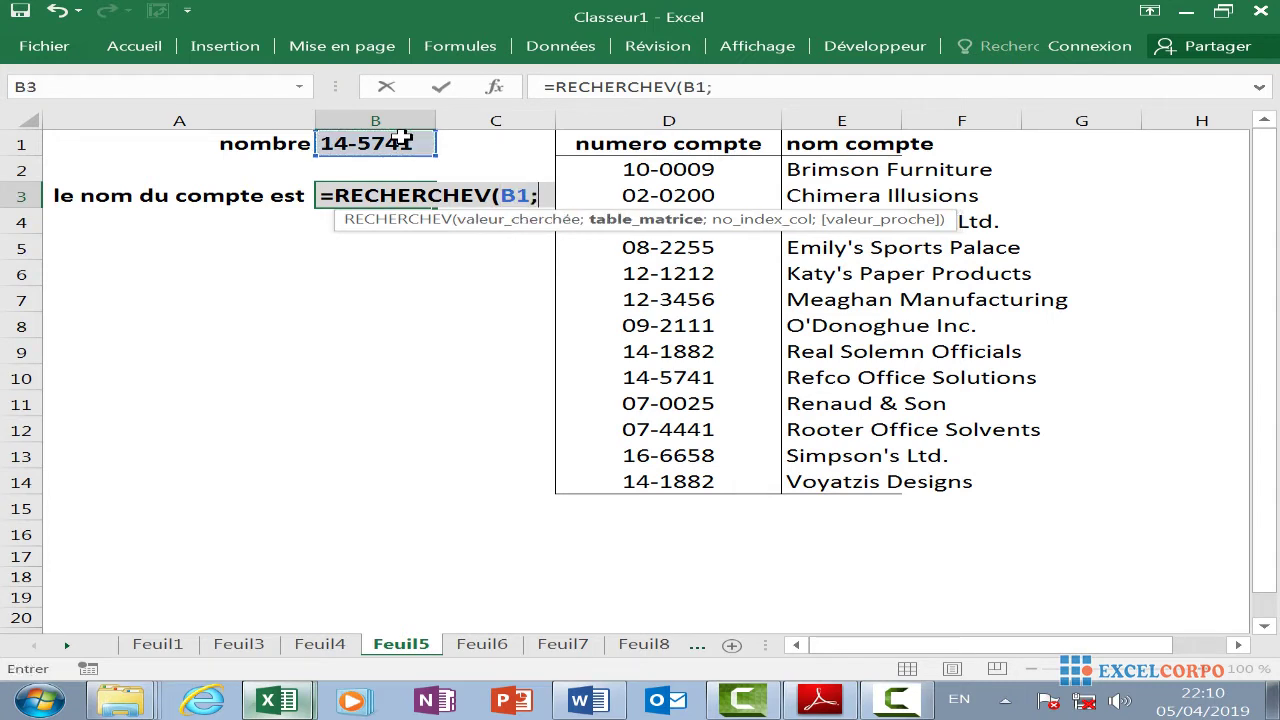
Complete the RECHERCHEV formula in B3 with table D2:F14, column index 2 and exact match (FAUX)
drag(597, 166, 1014, 471)
text(;)
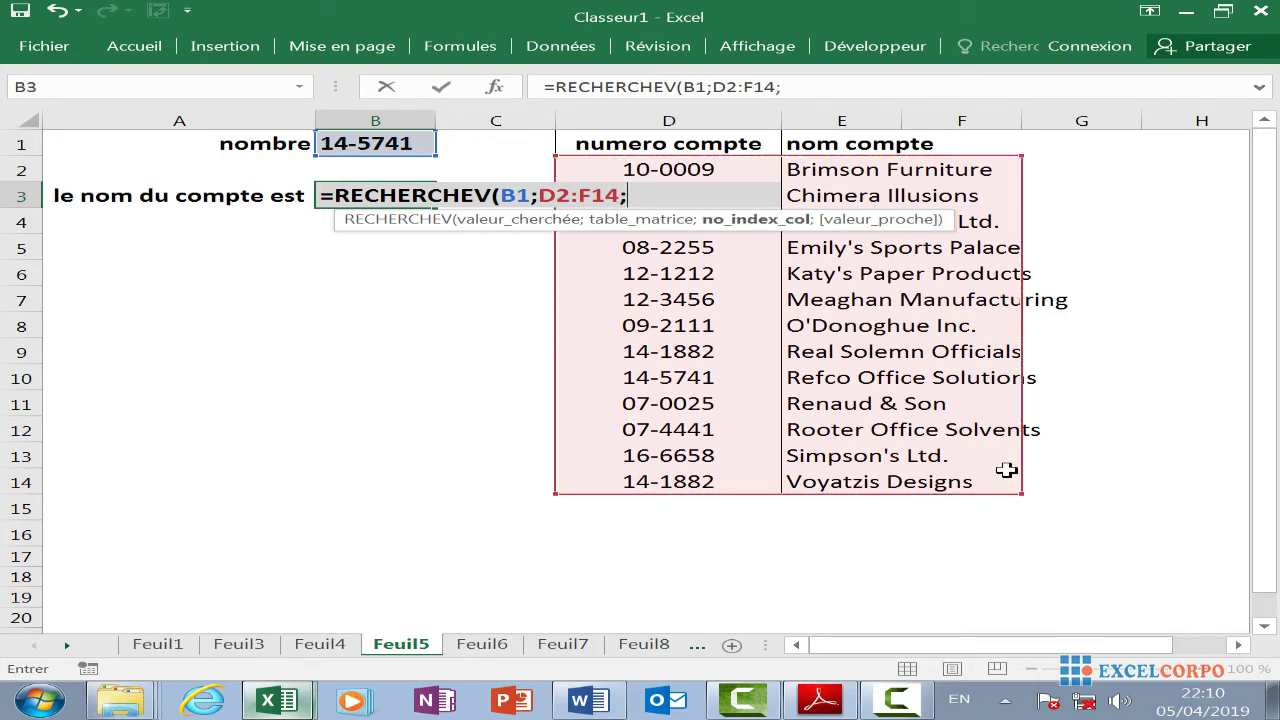
text(2;)
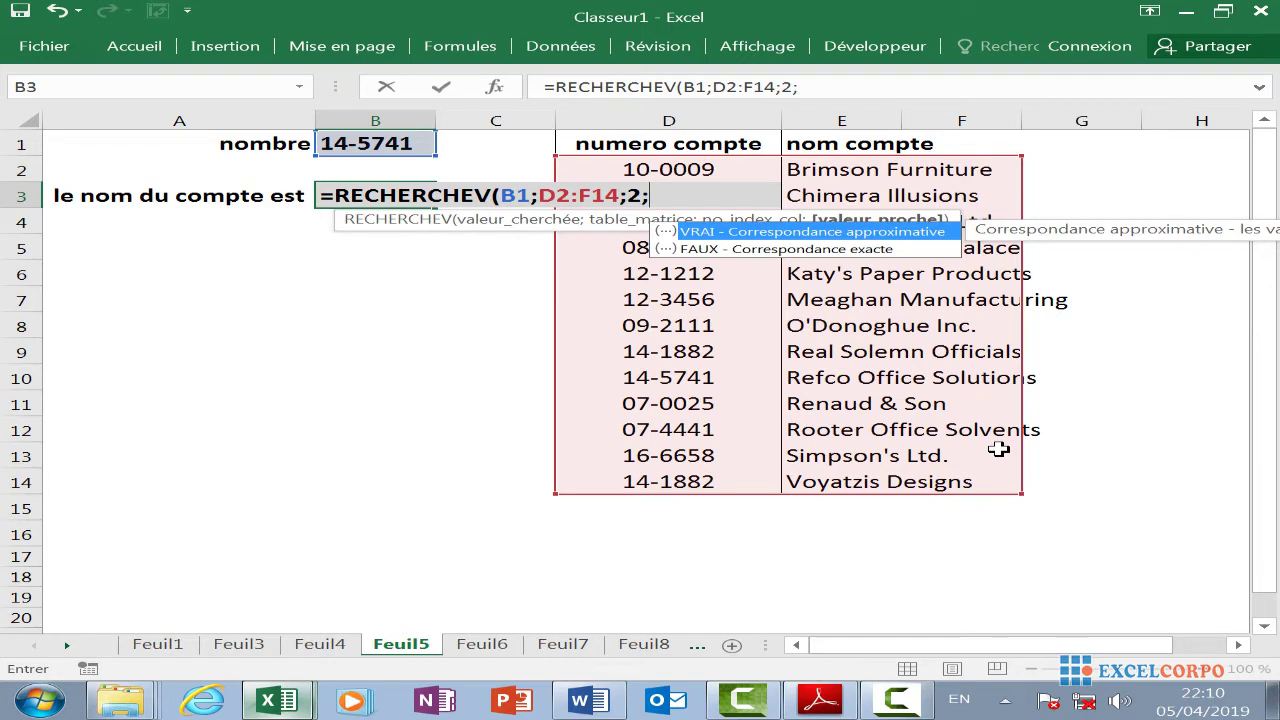
key(BackSpace)
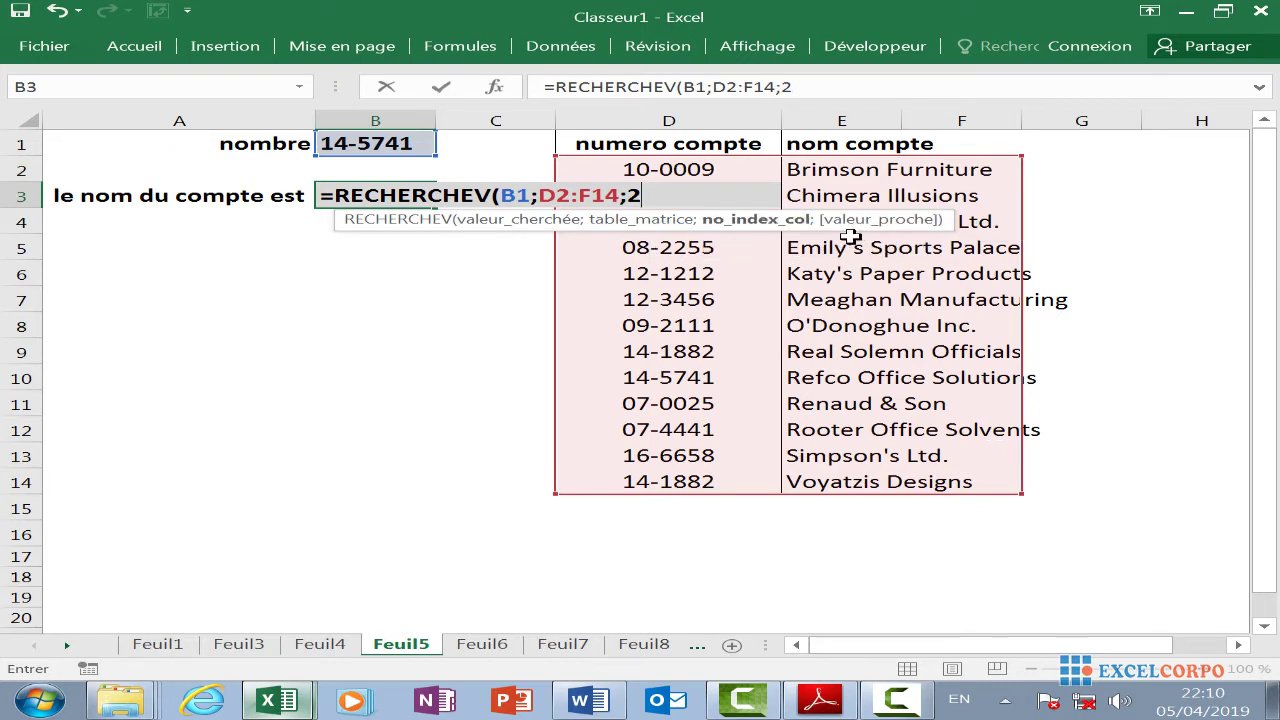
text(;)
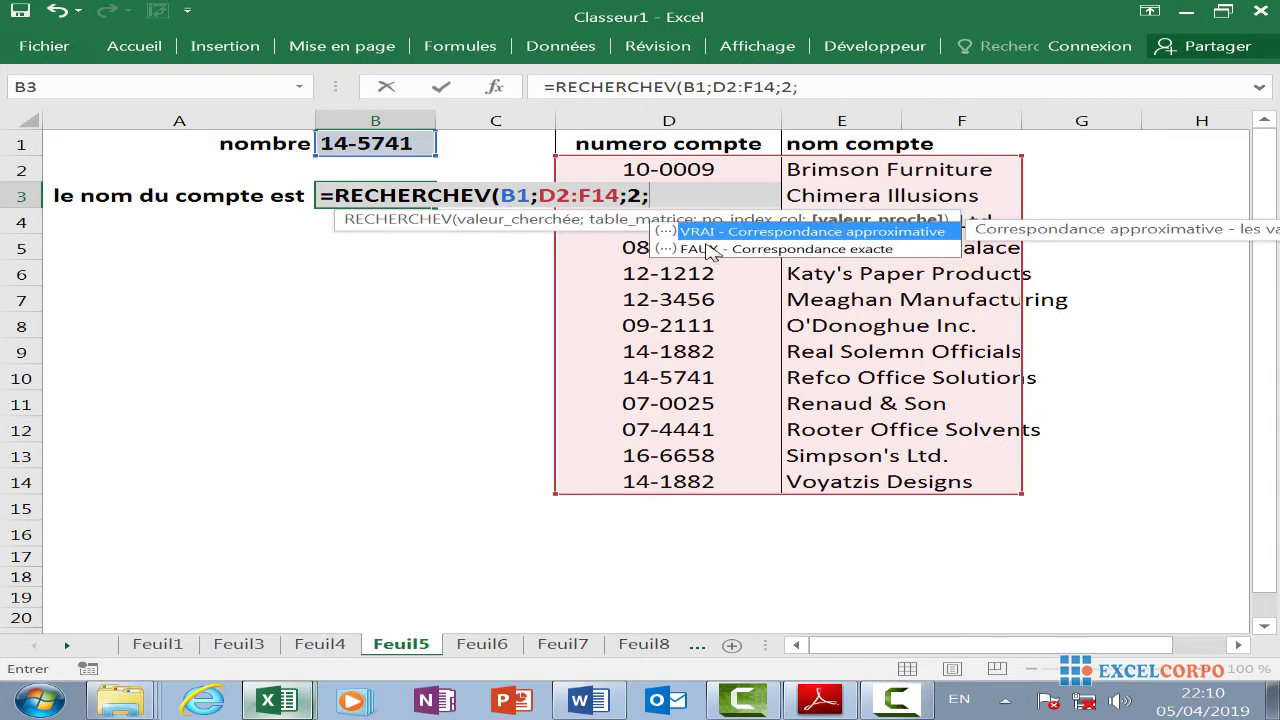
double_click(700, 249)
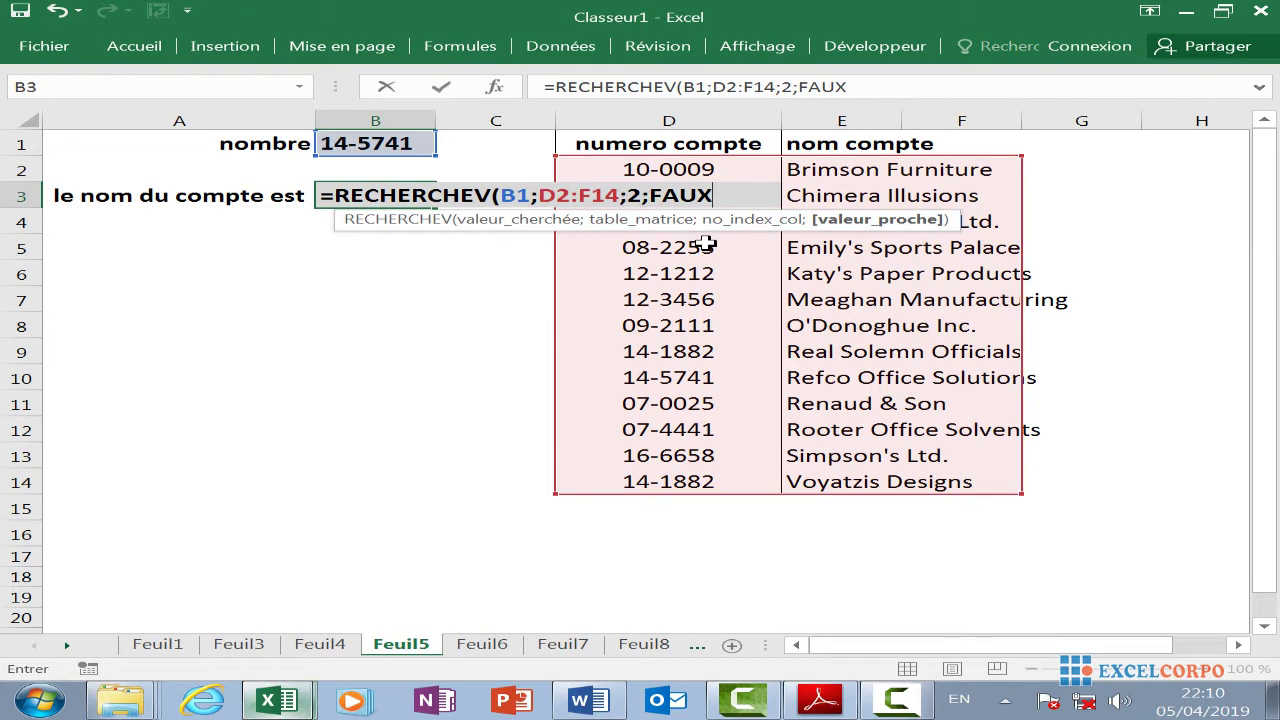
key(Return)
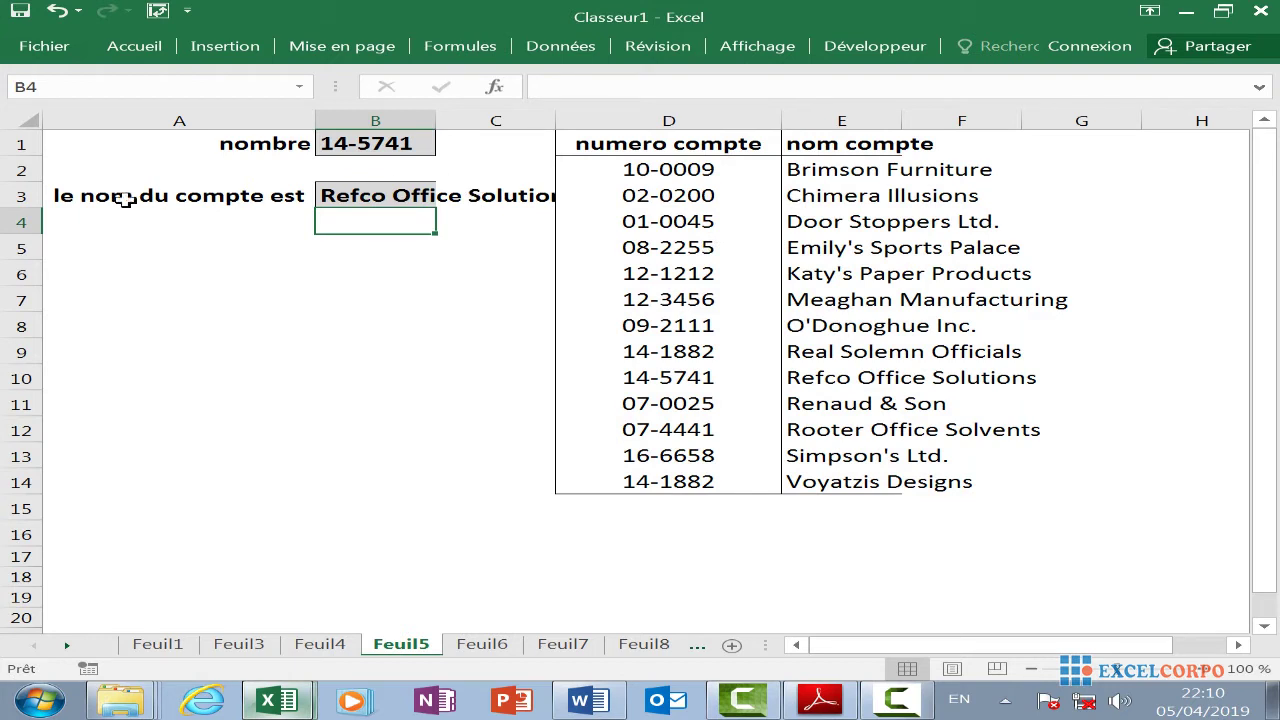
Test the B3 lookup by choosing the account number of Renaud & Son in B1, followed by the last number in its list
click(428, 142)
click(449, 146)
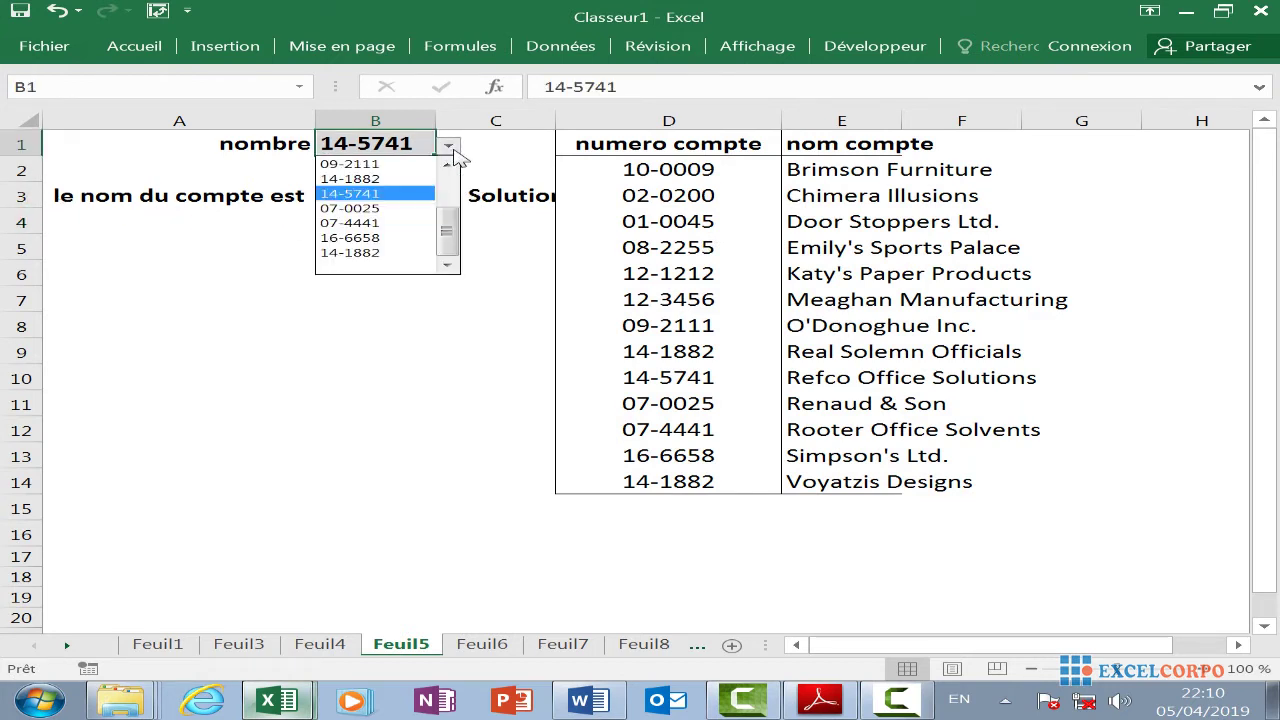
click(345, 208)
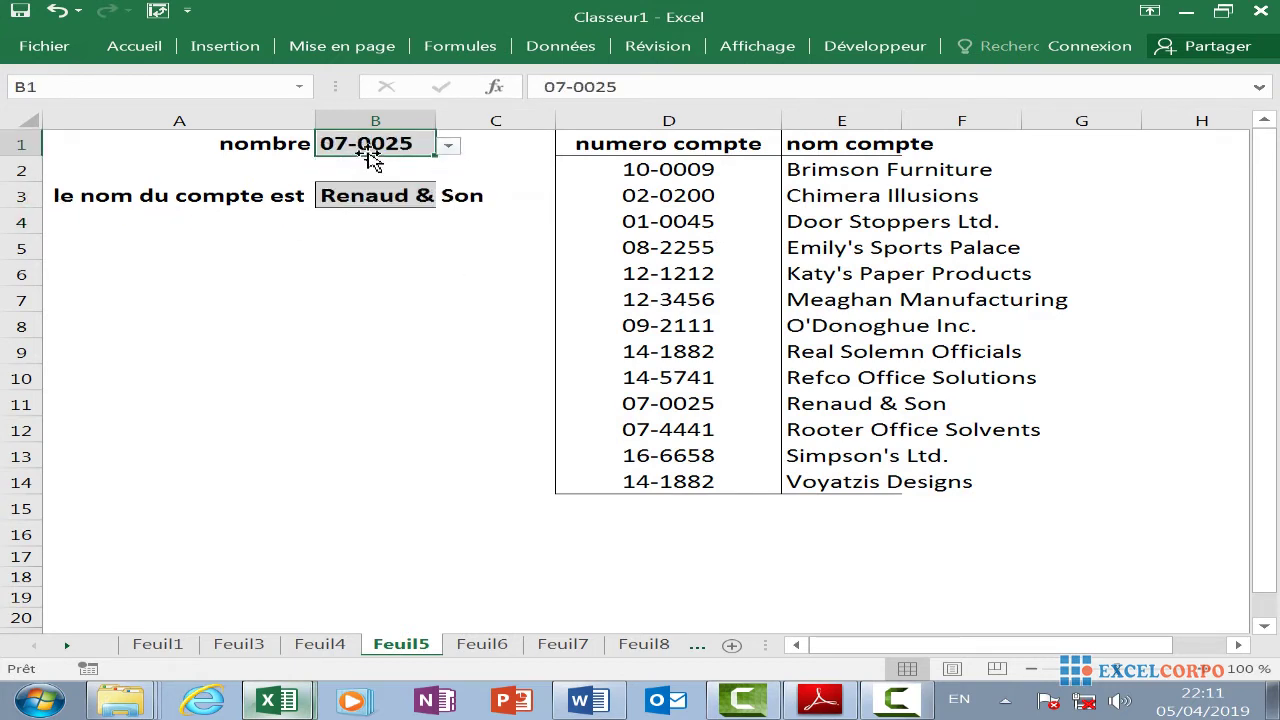
click(449, 146)
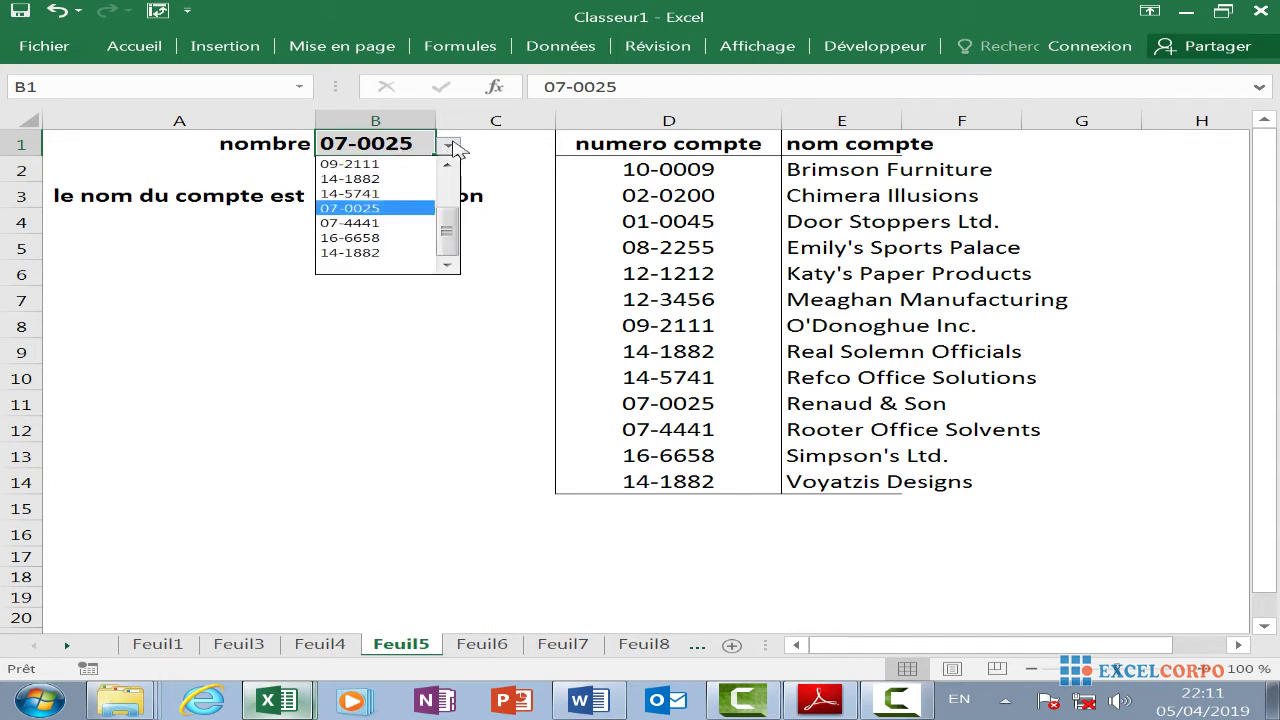
click(368, 252)
click(449, 145)
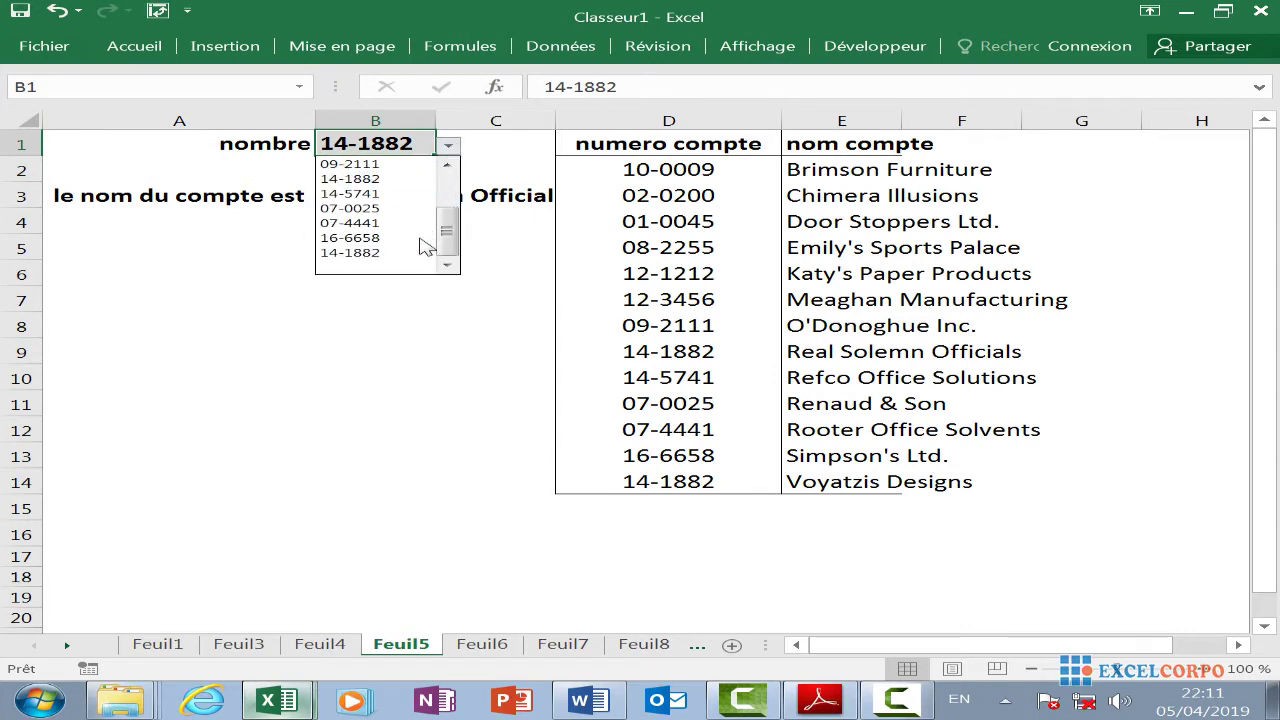
click(390, 253)
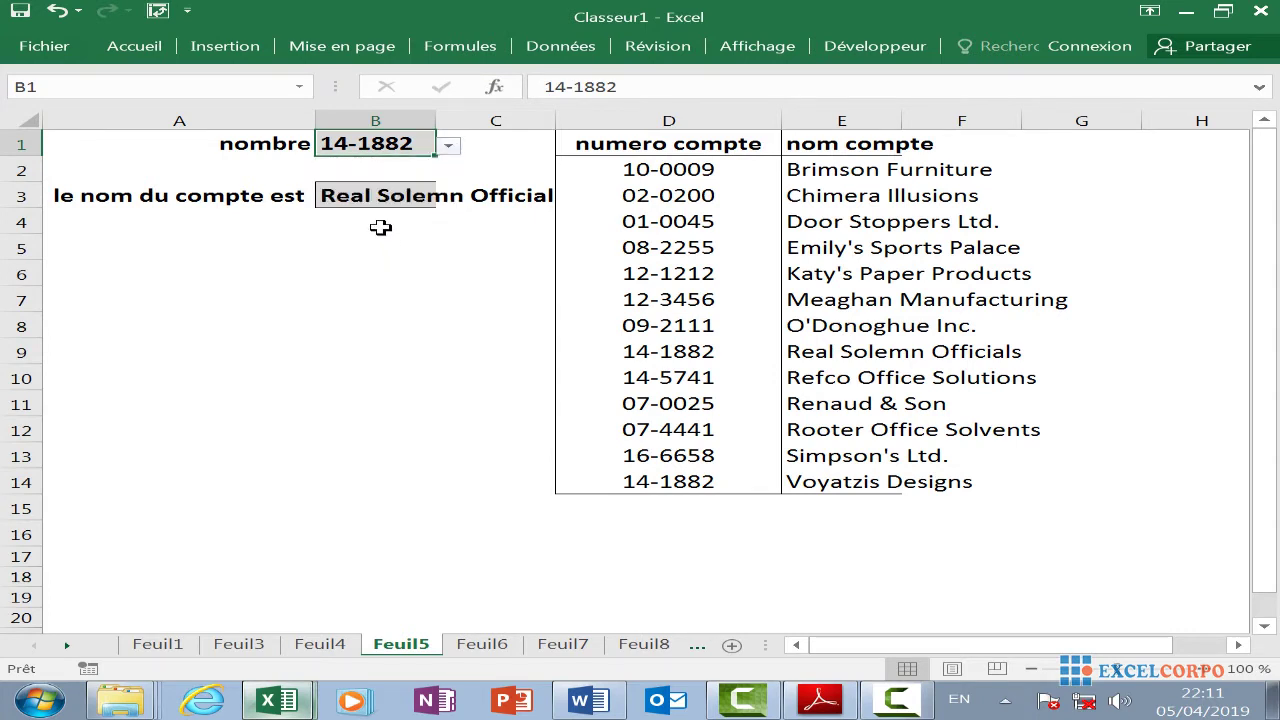
Try the account number of O'Donoghue Inc. and the last listed number in B1, ending on that of Rooter Office Solvents
click(447, 147)
click(408, 164)
click(447, 145)
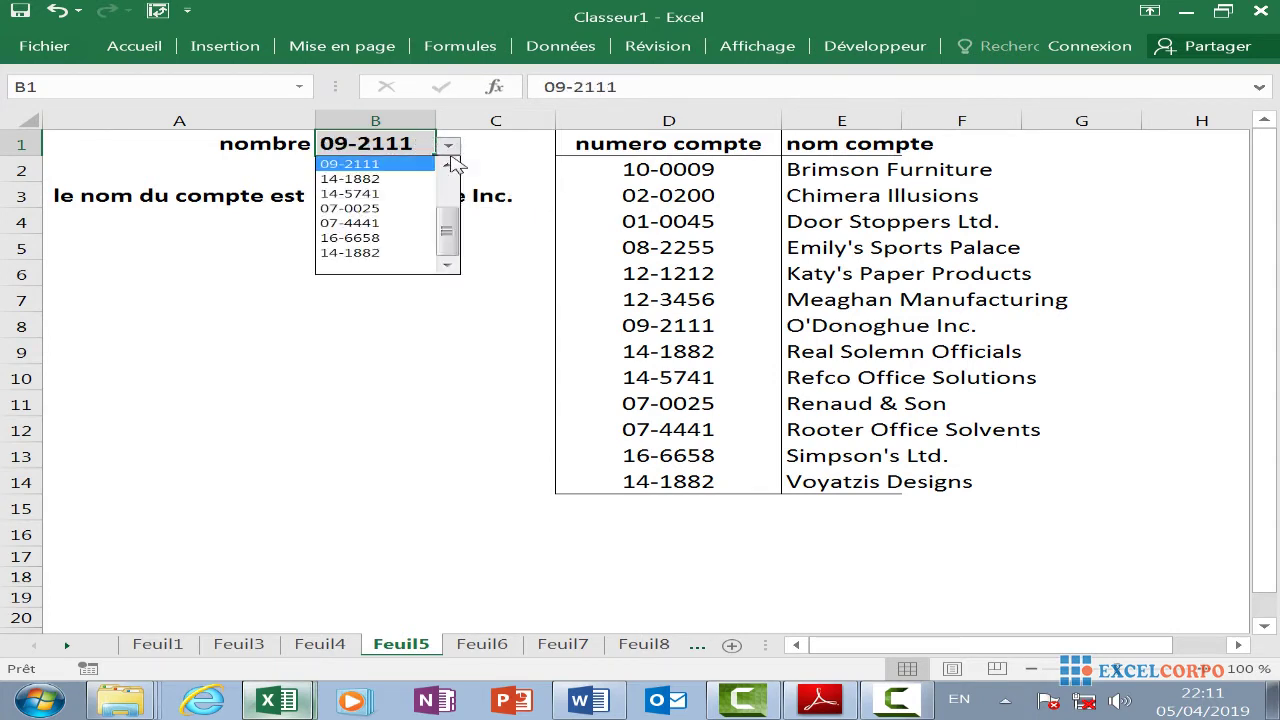
click(371, 253)
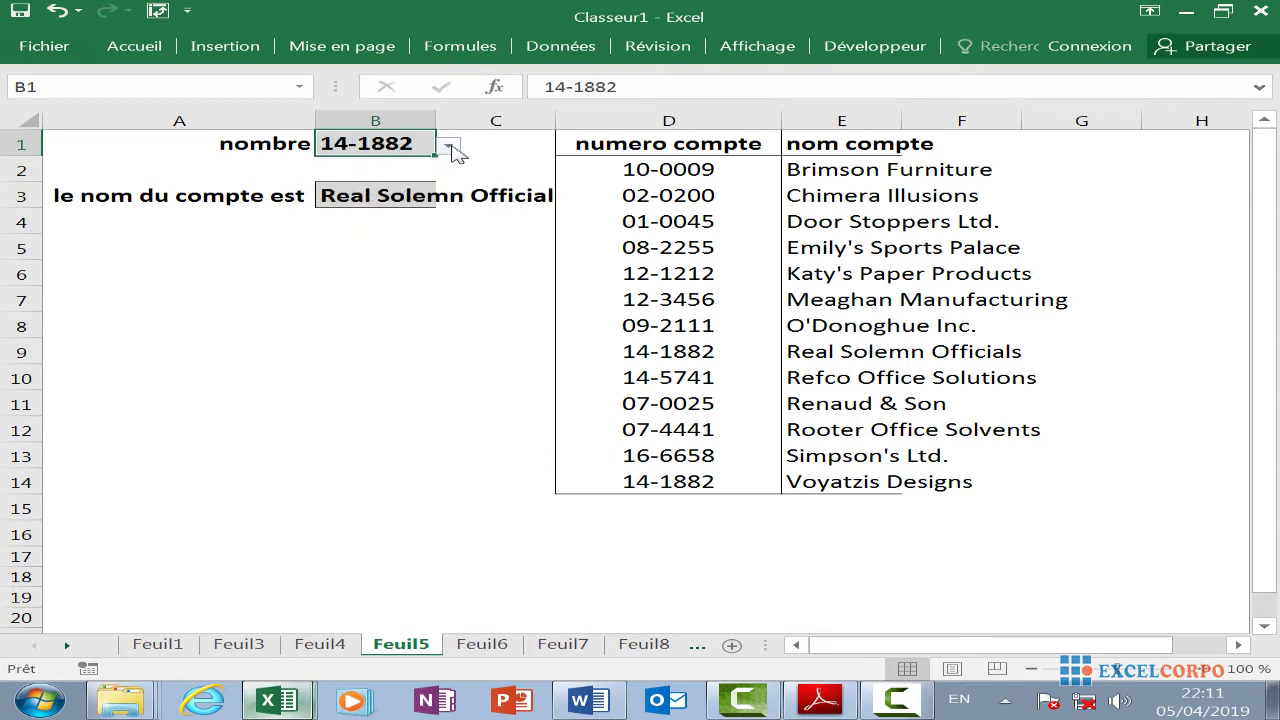
click(449, 148)
click(382, 227)
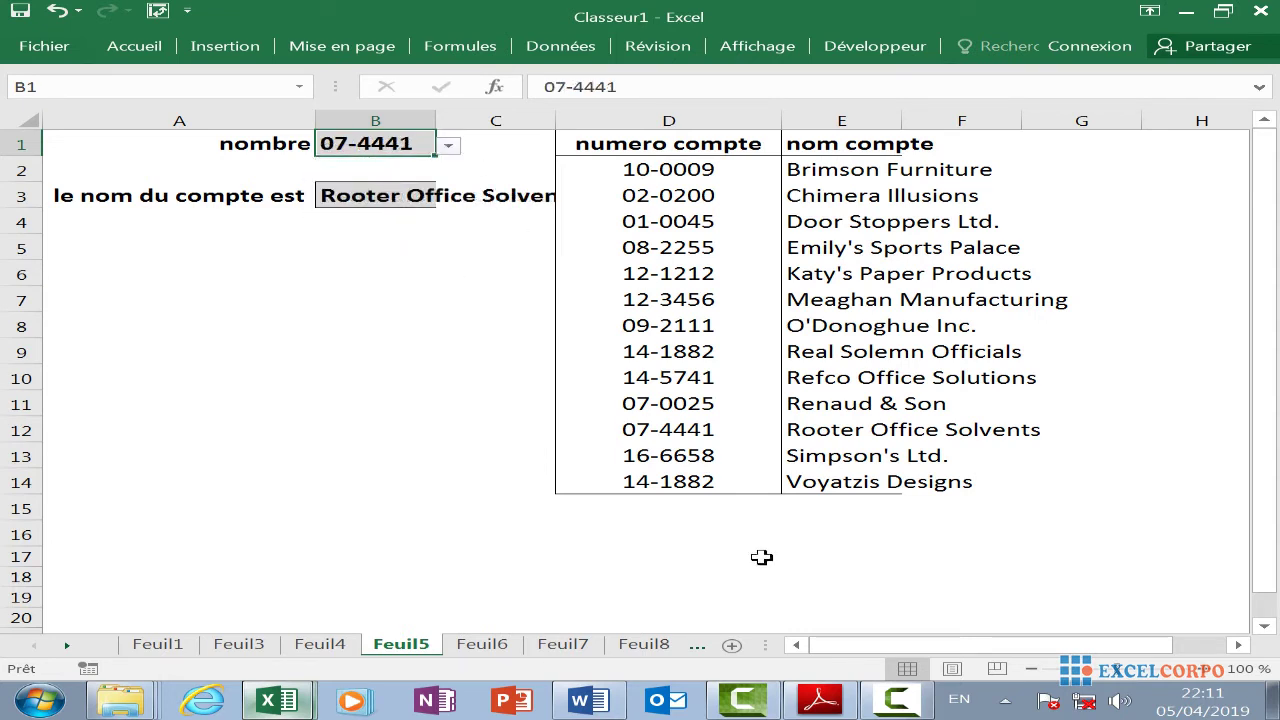
Review the RECHERCHEV formula in B3 and its arguments against the account table
click(447, 200)
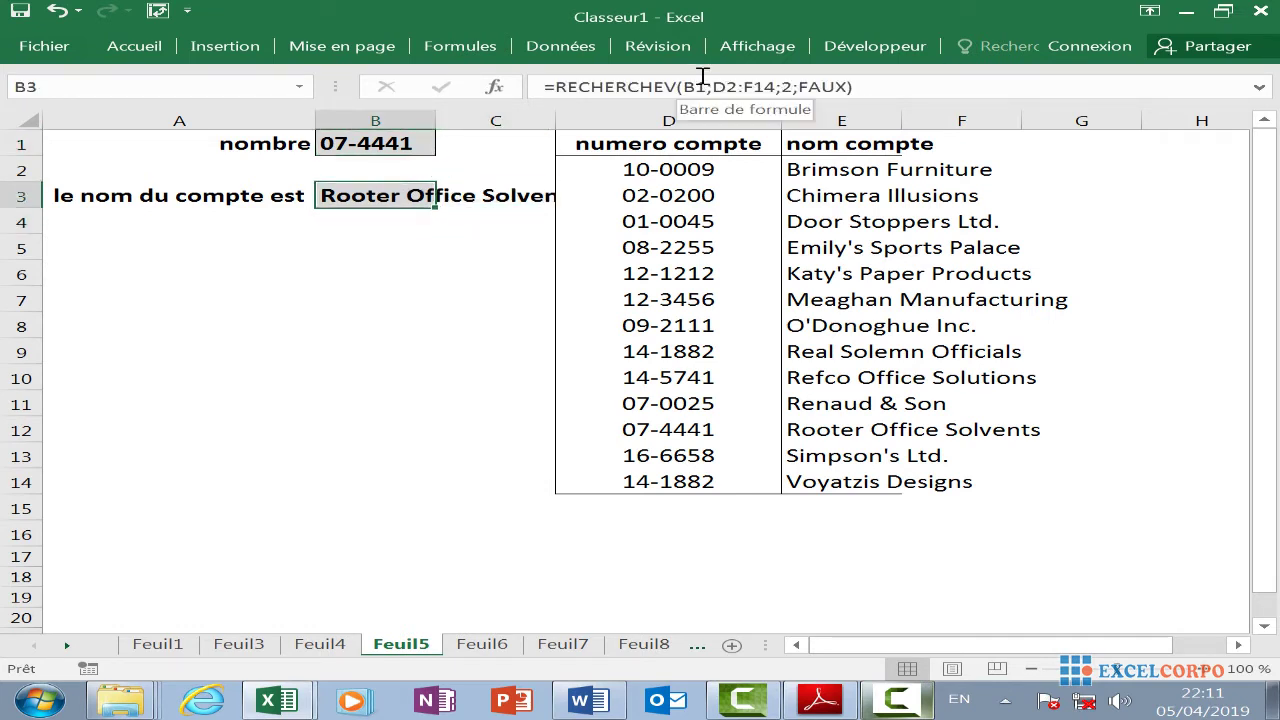
click(826, 86)
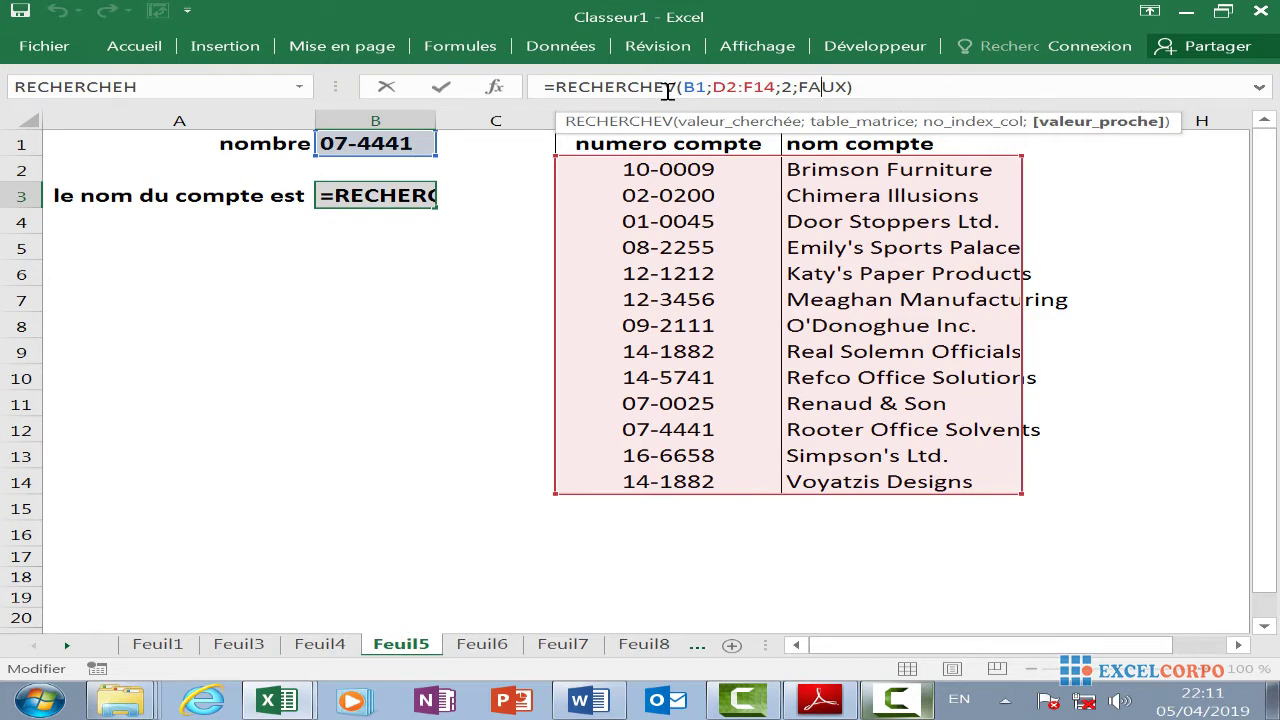
click(857, 174)
click(940, 262)
Switch to sheet Feuil6 and clear the RECHERCHEH formula from the Total cell B10
key(ctrl+Page_Down)
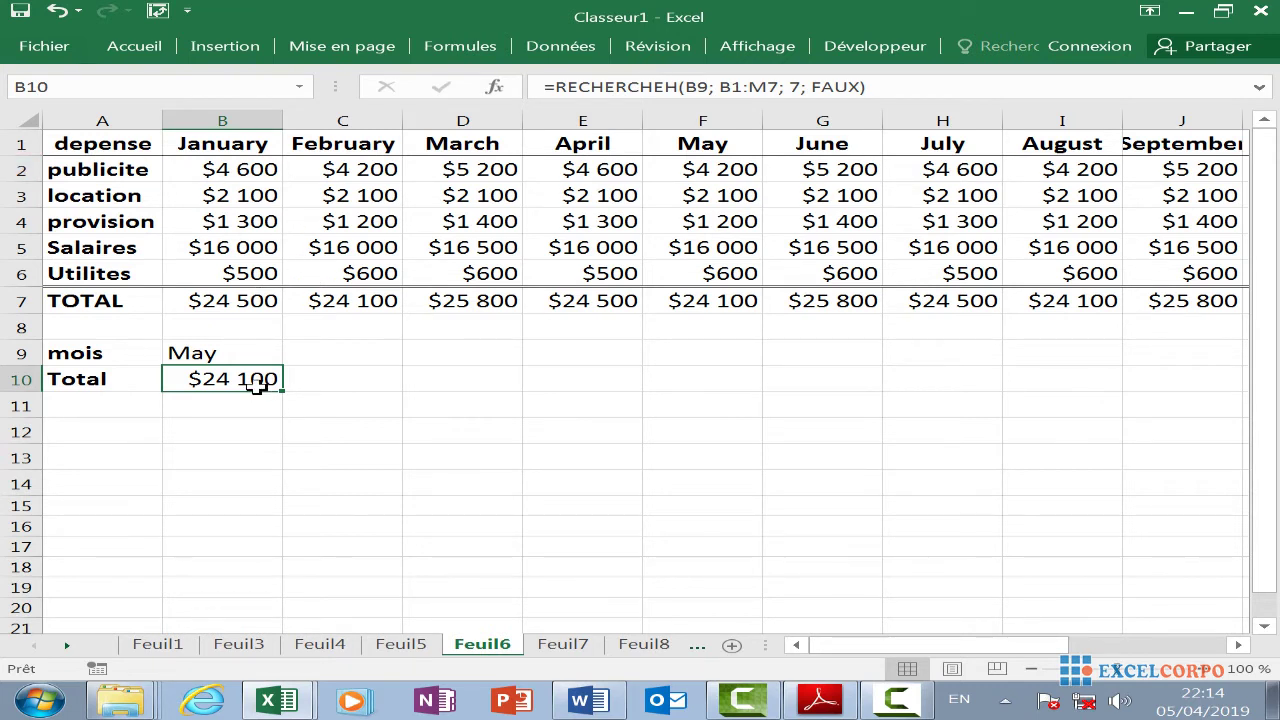
key(Delete)
Examine the month choices available in B9 and the monthly expense table above it
click(222, 356)
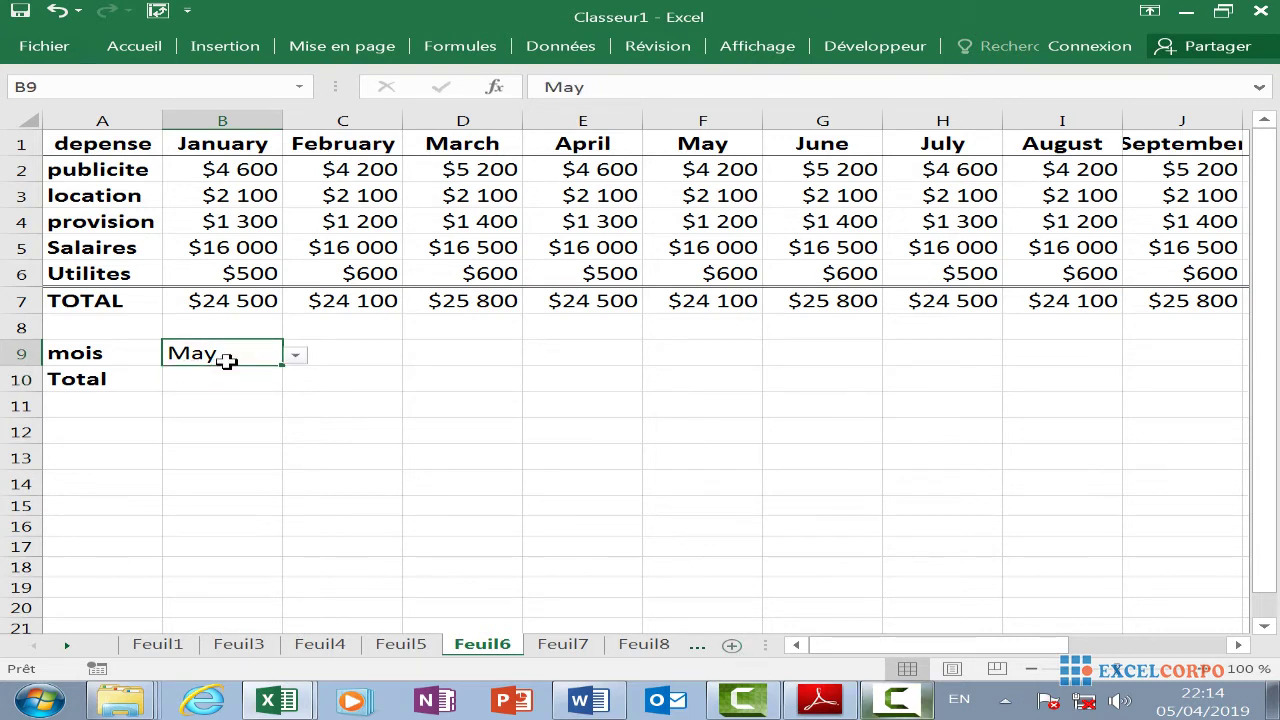
click(295, 355)
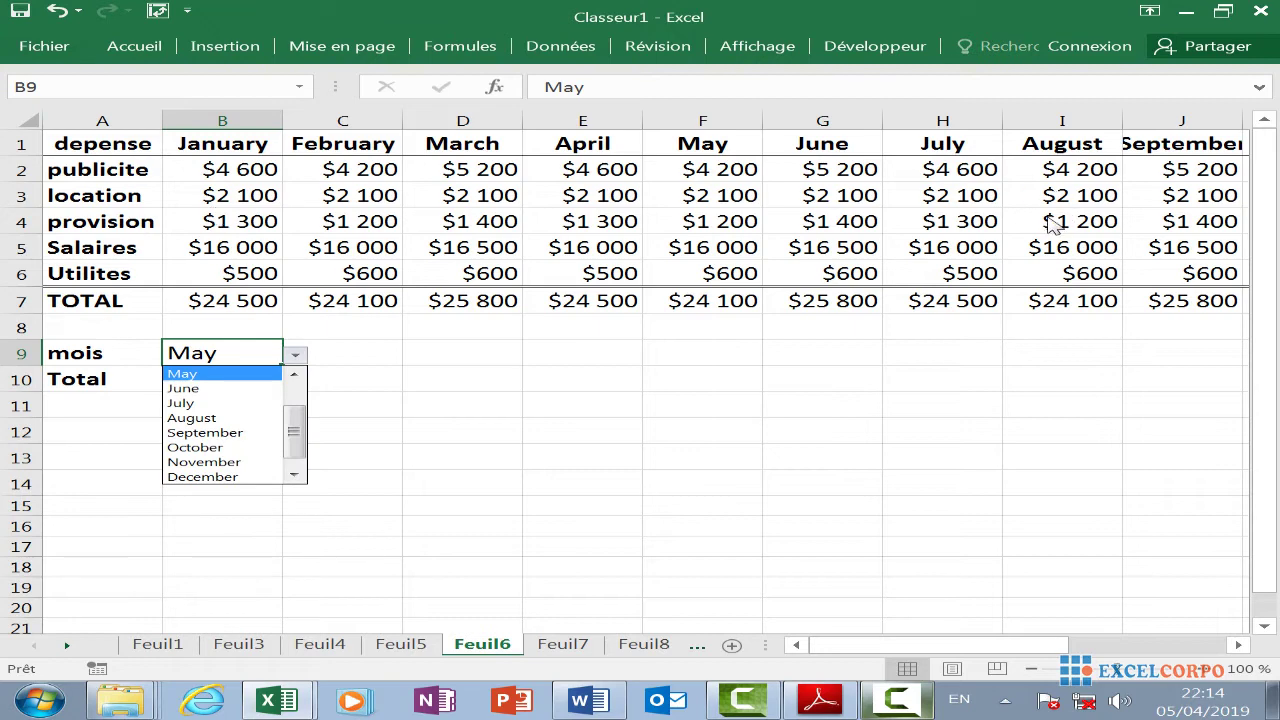
key(Down)
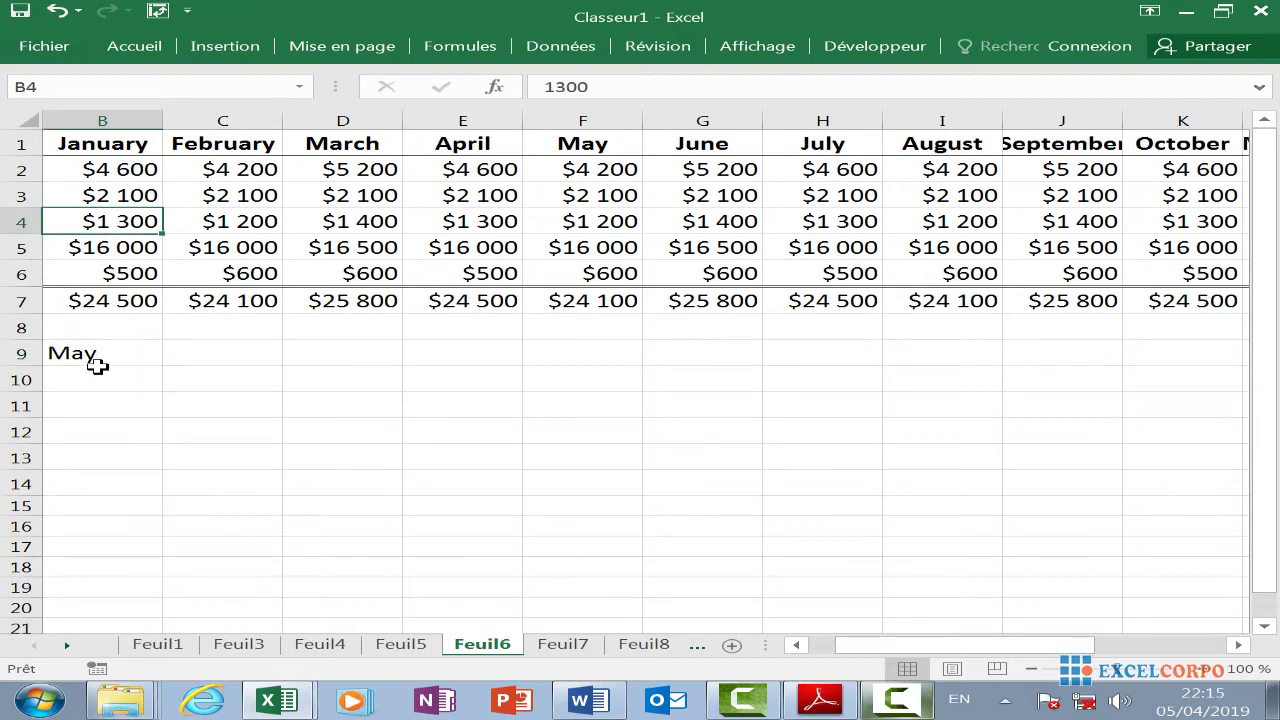
key(Left)
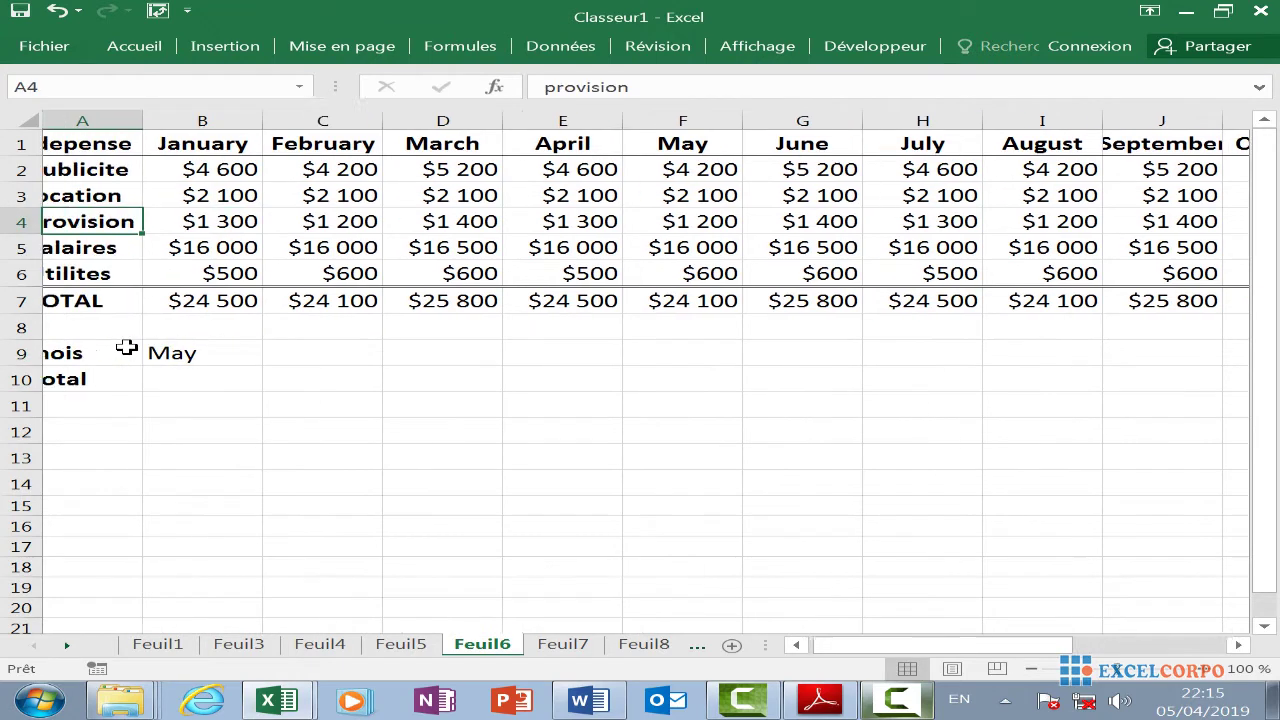
click(203, 355)
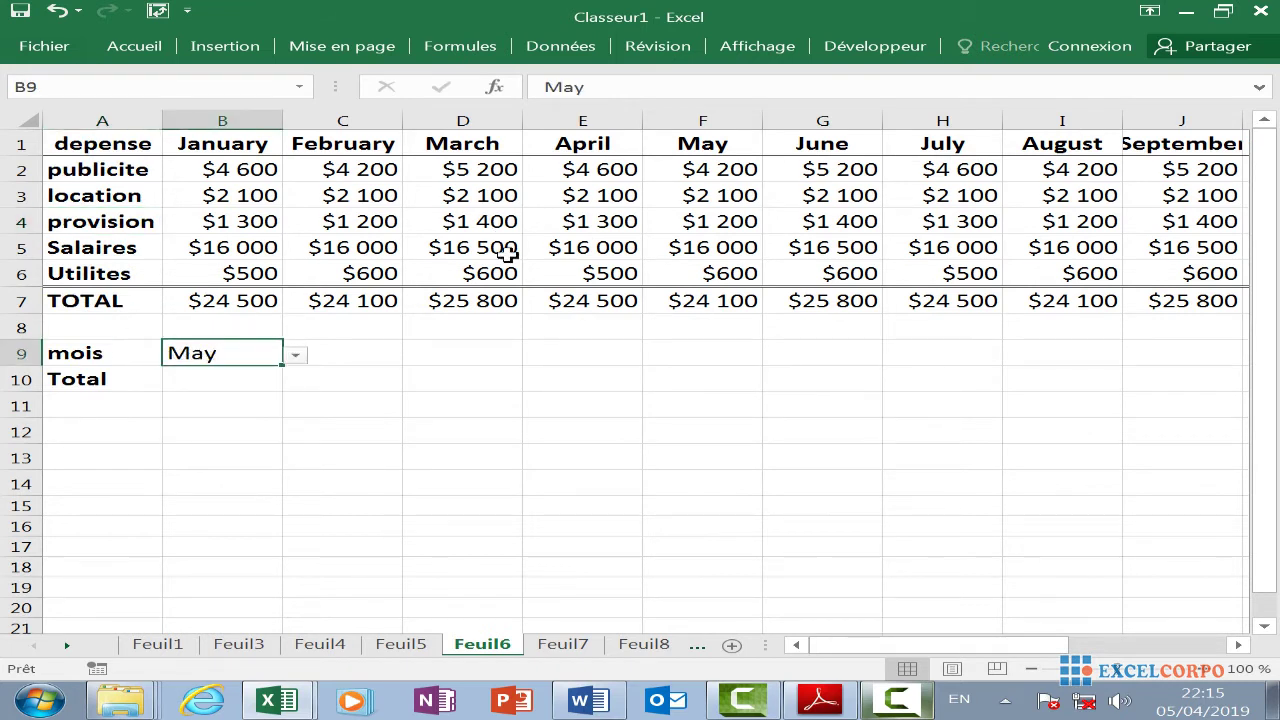
click(296, 356)
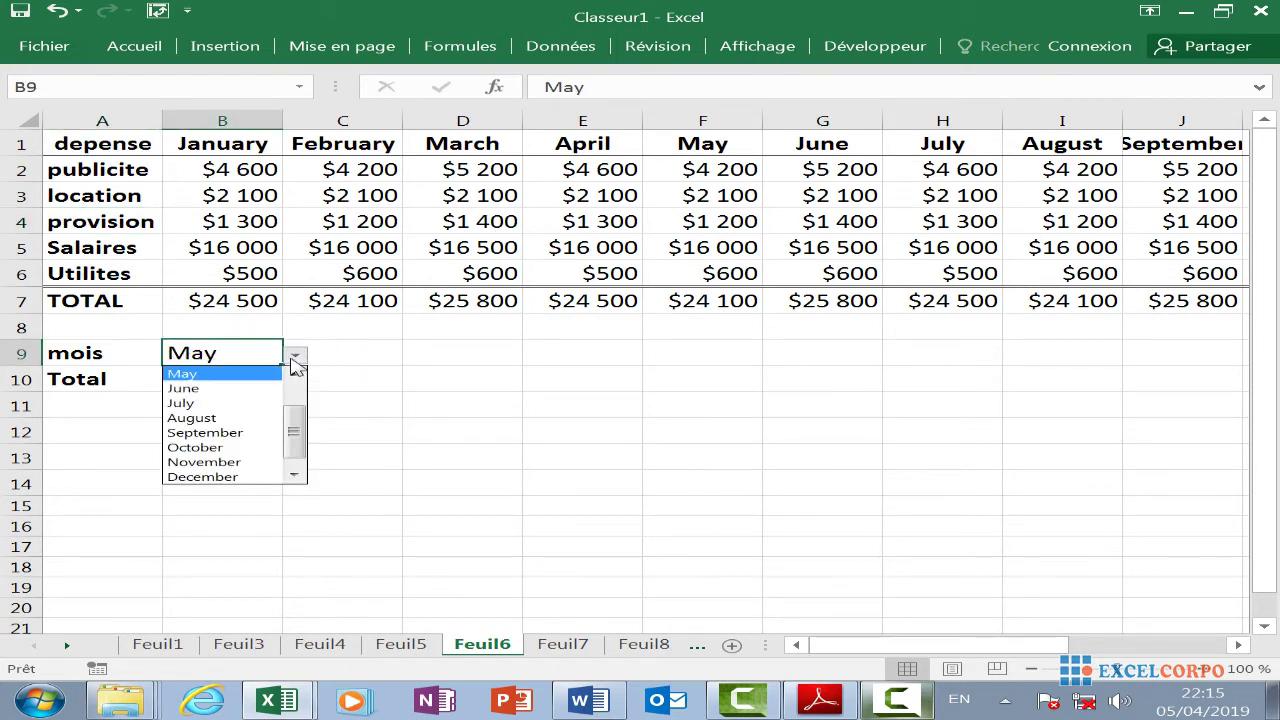
drag(294, 428, 306, 451)
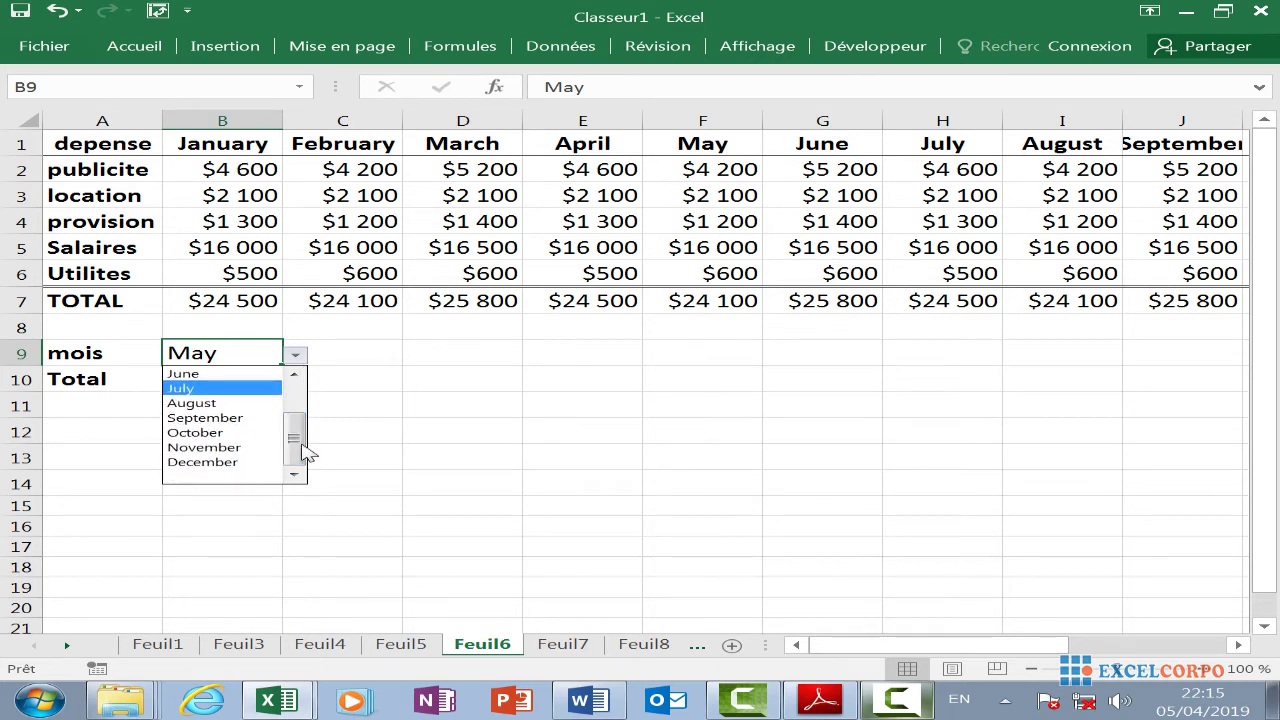
click(335, 395)
click(212, 381)
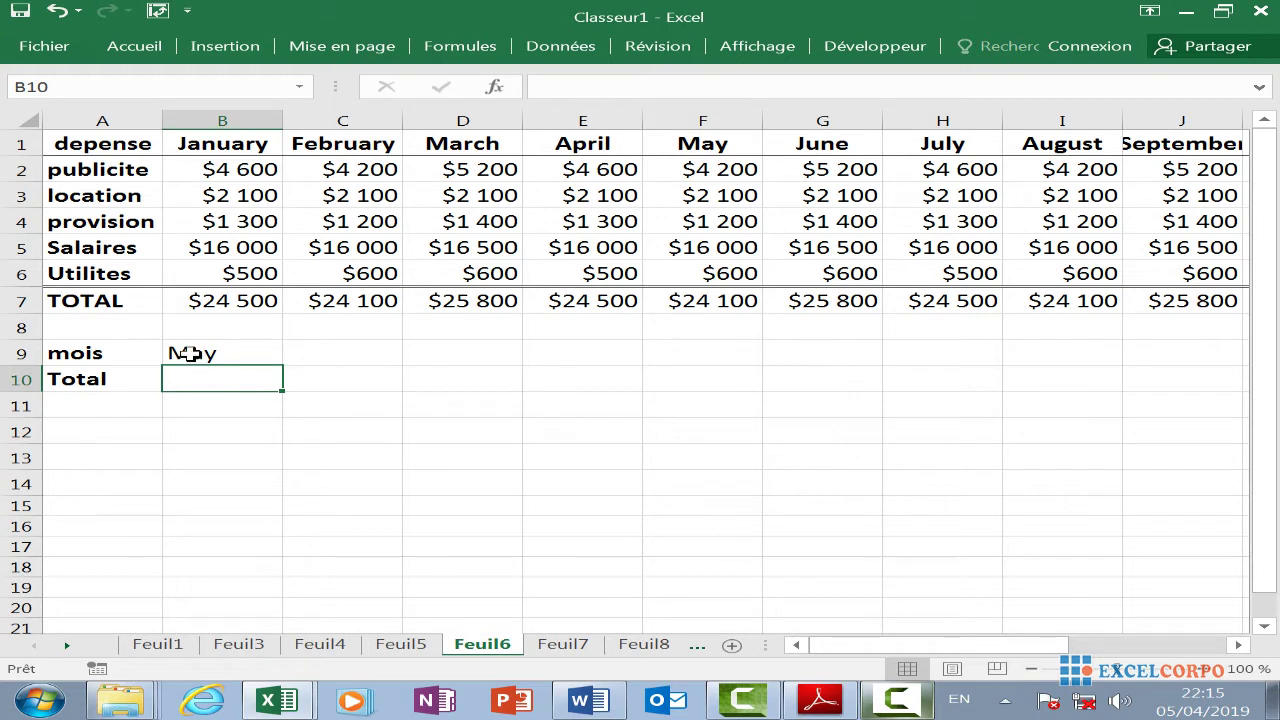
click(188, 352)
click(222, 373)
Go back to Feuil5 and review the vertical account table and the RECHERCHEV formula in B3 for comparison
click(388, 644)
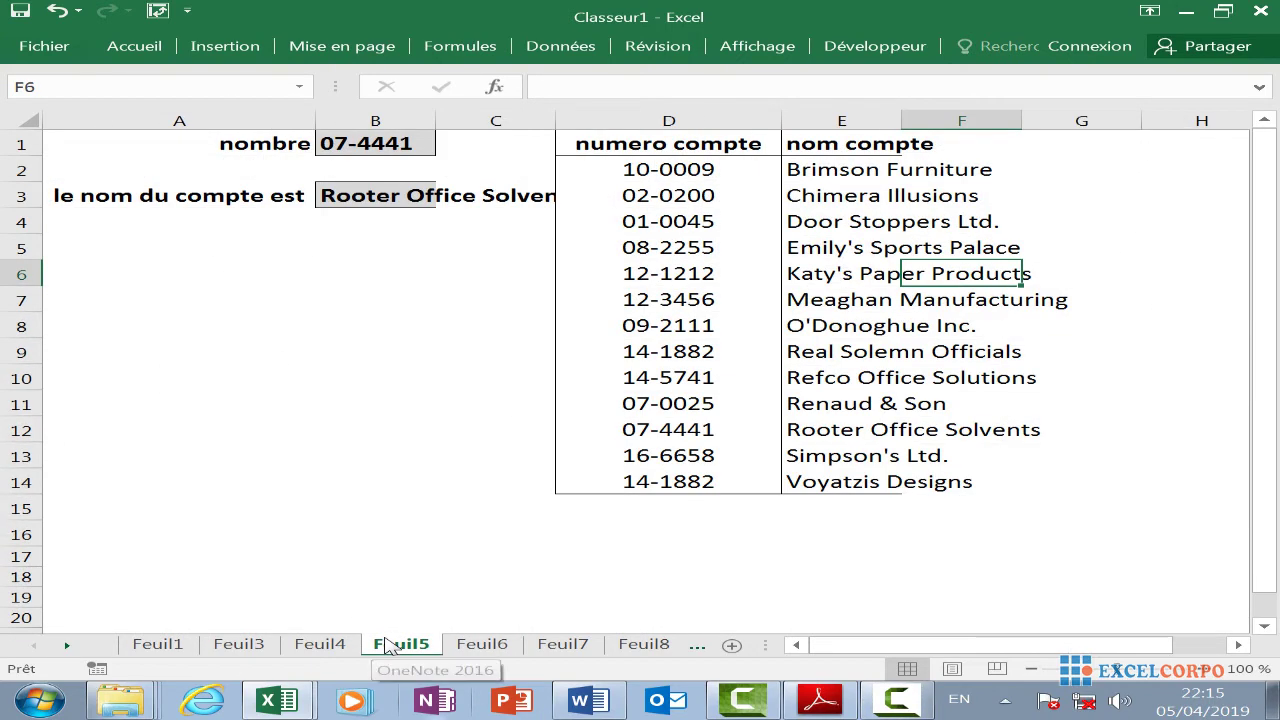
click(396, 197)
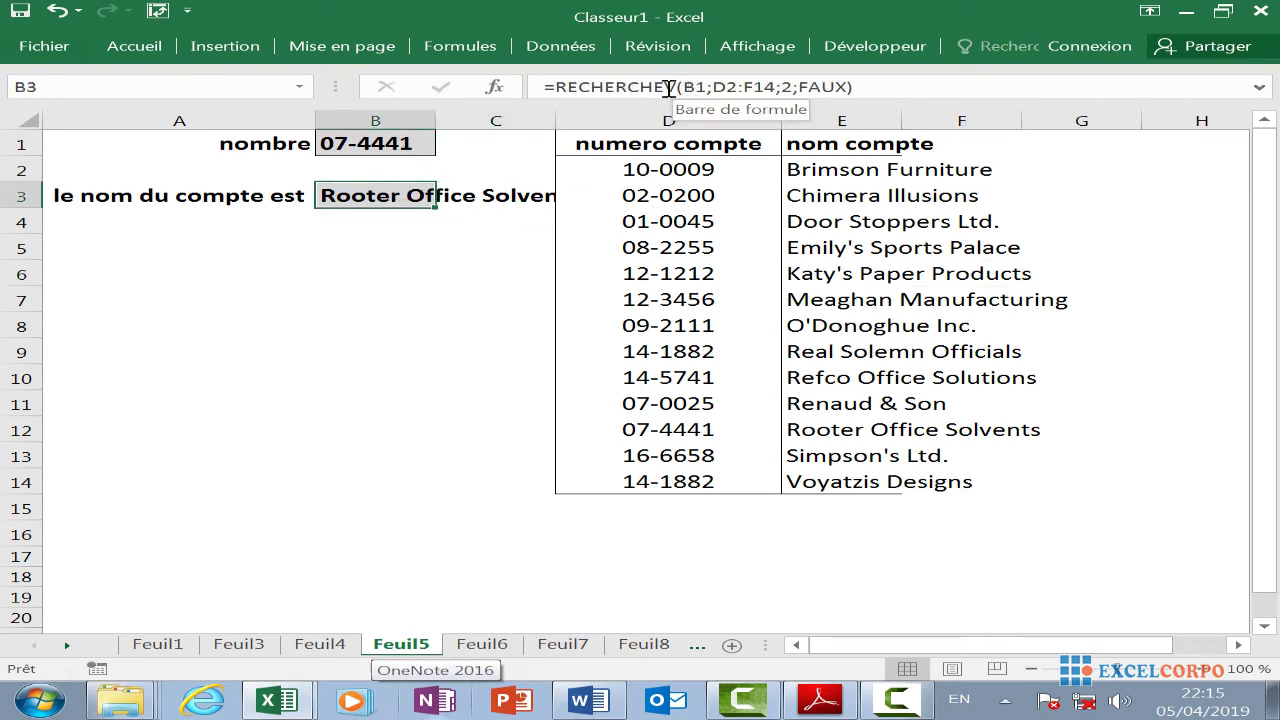
click(484, 644)
click(413, 645)
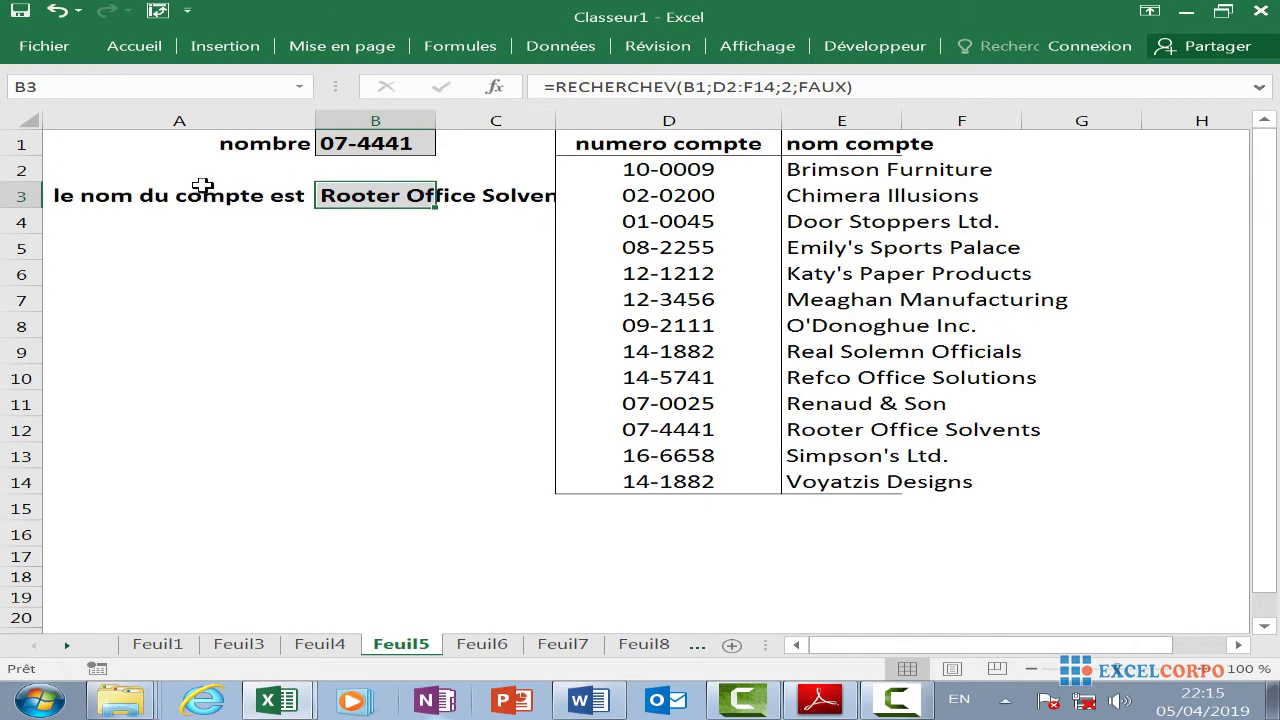
Return to sheet Feuil6 with the monthly expense table
click(478, 644)
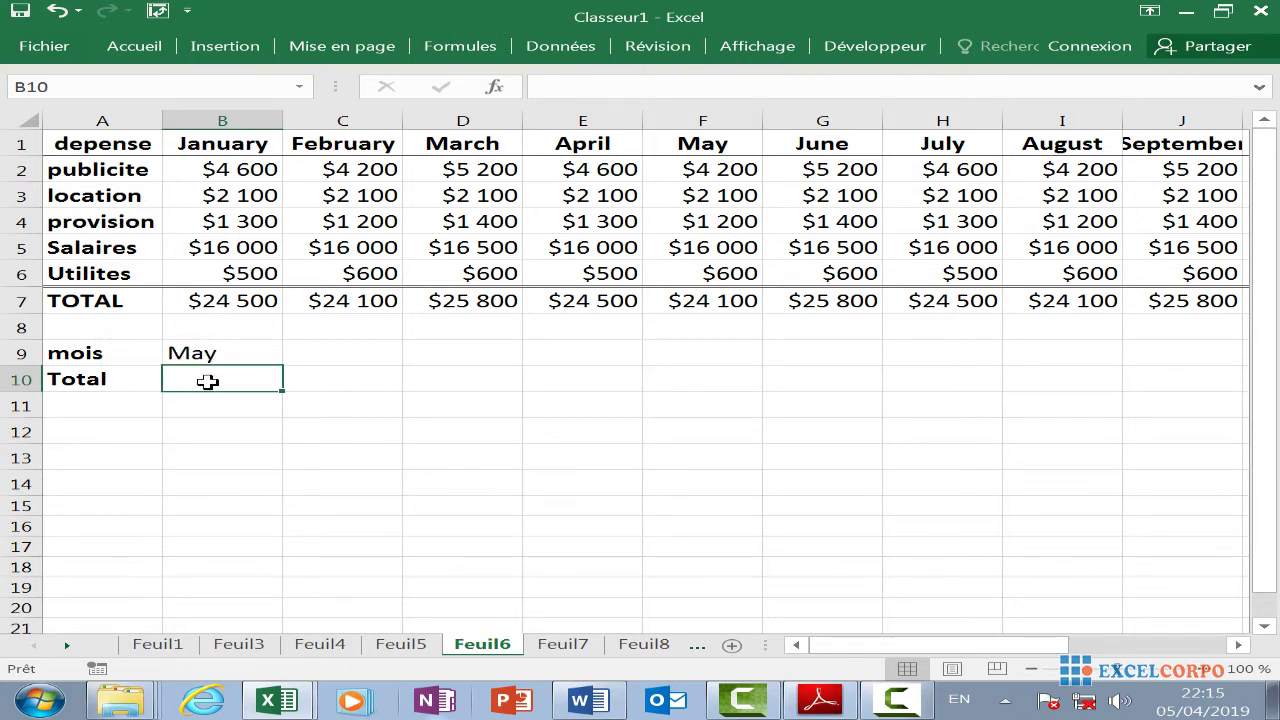
text(=rec)
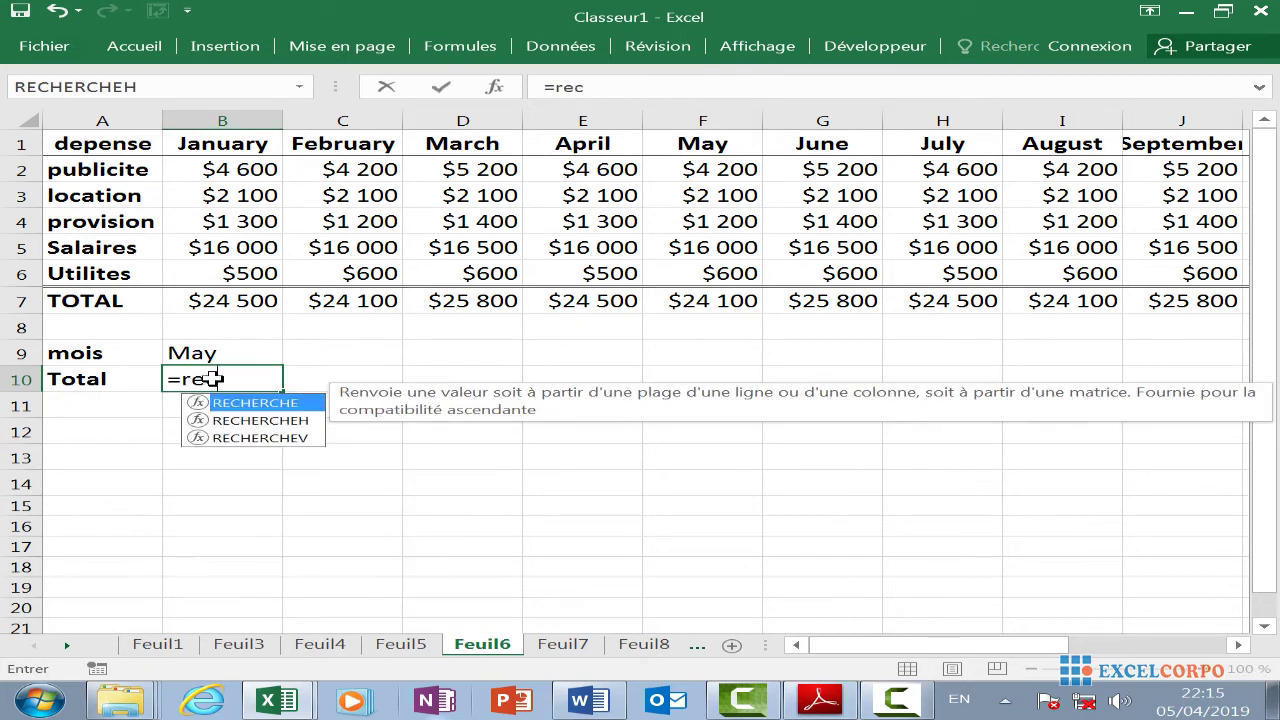
click(292, 424)
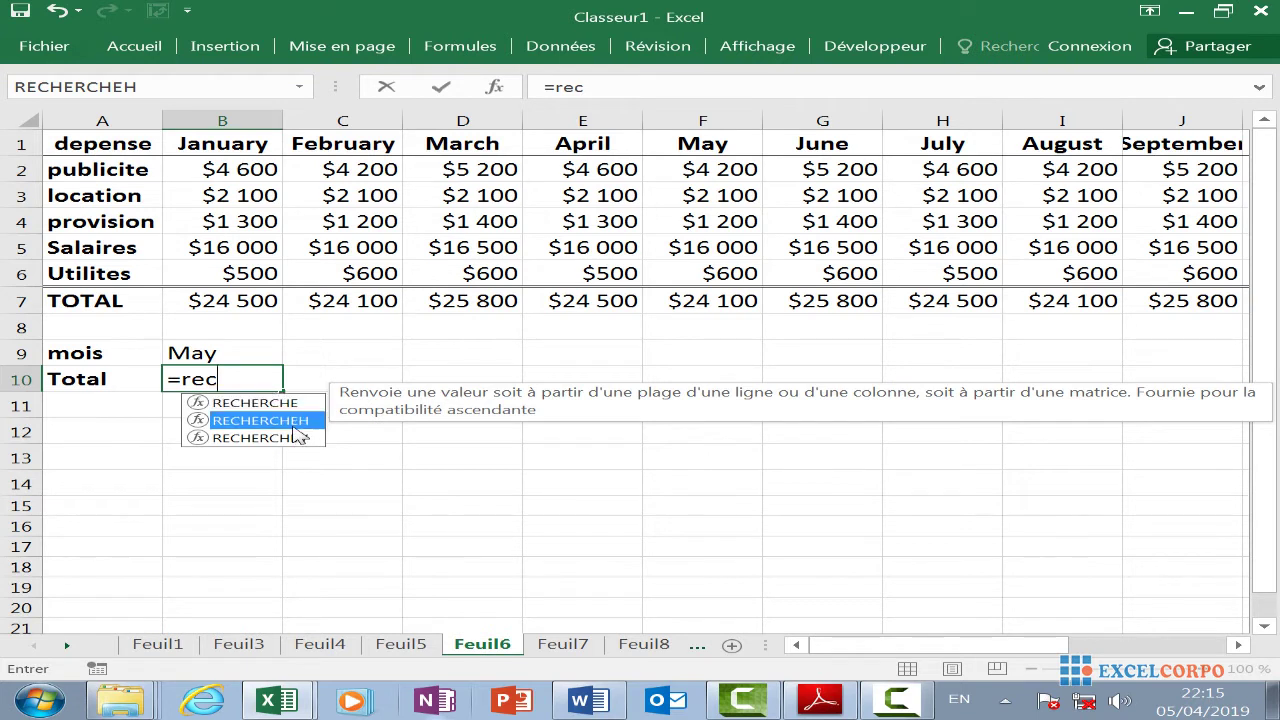
double_click(296, 430)
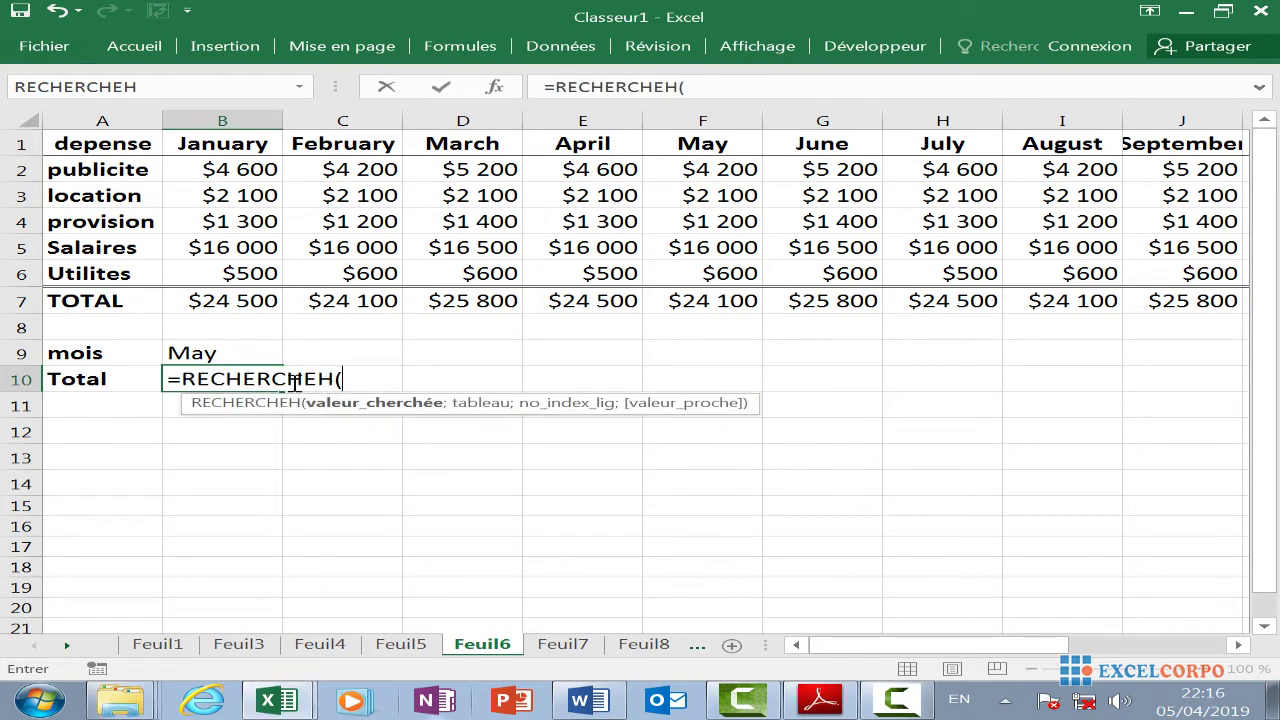
click(259, 352)
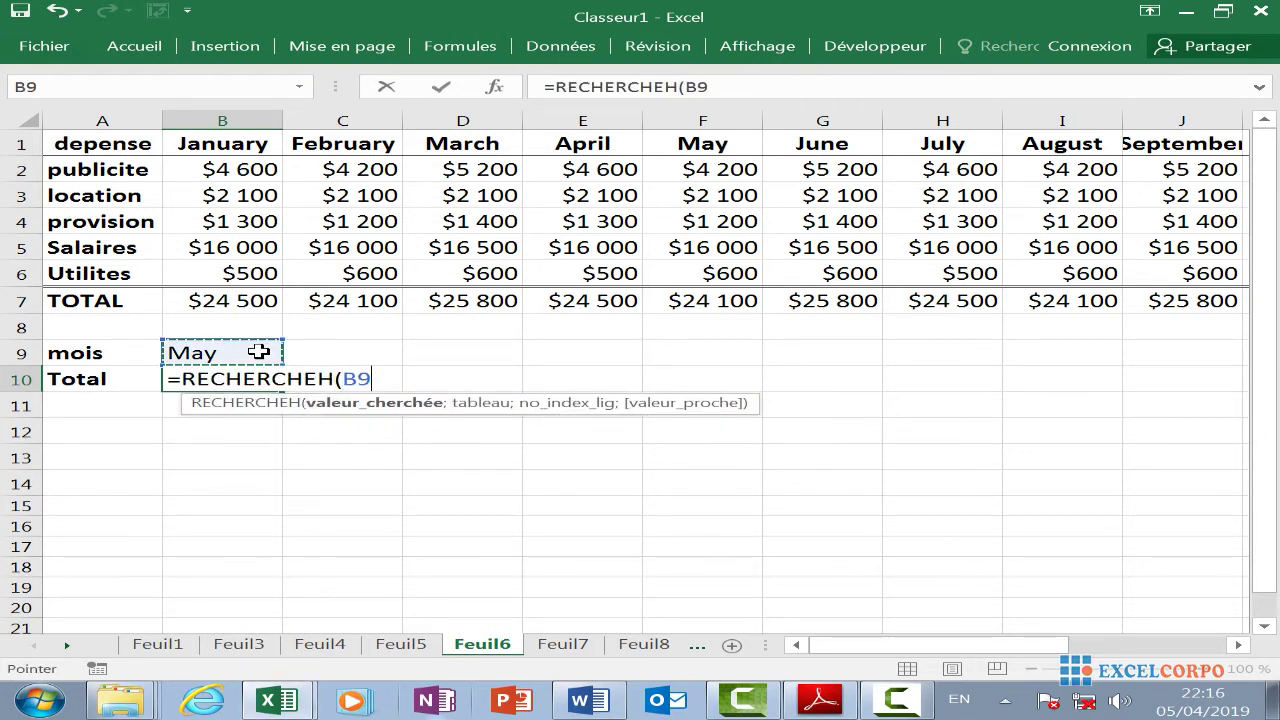
text(;)
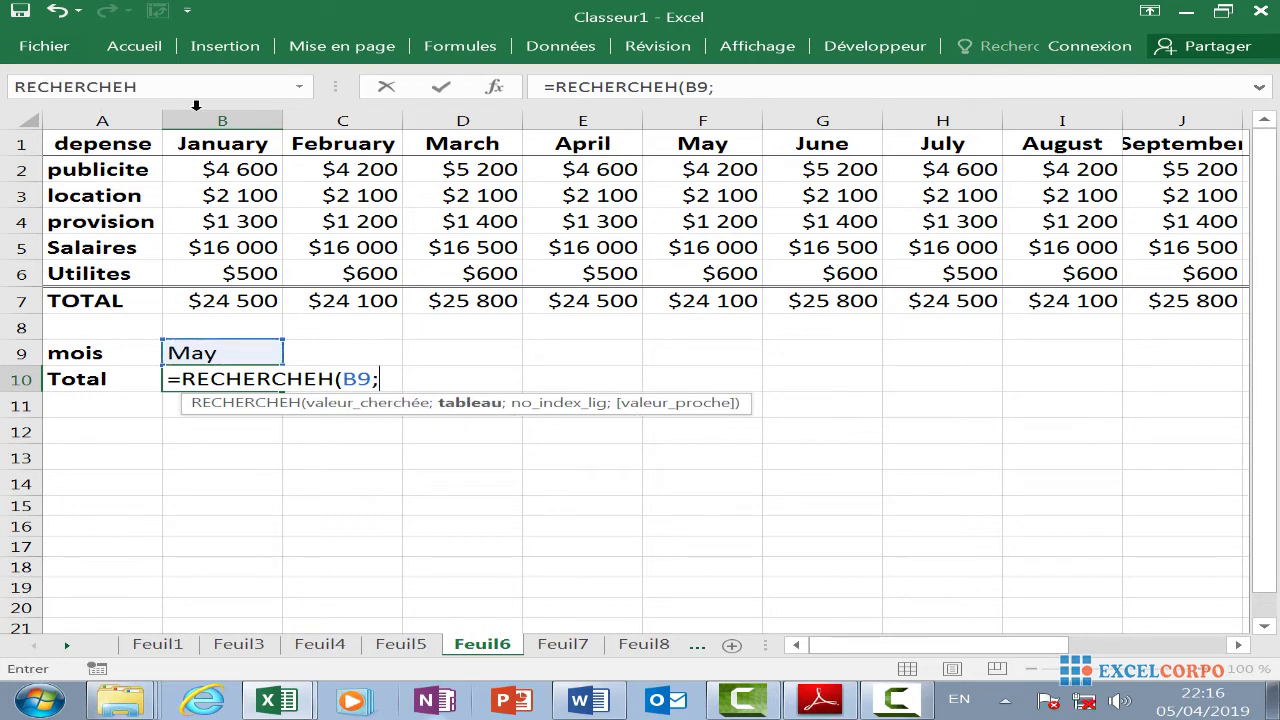
drag(206, 167, 340, 170)
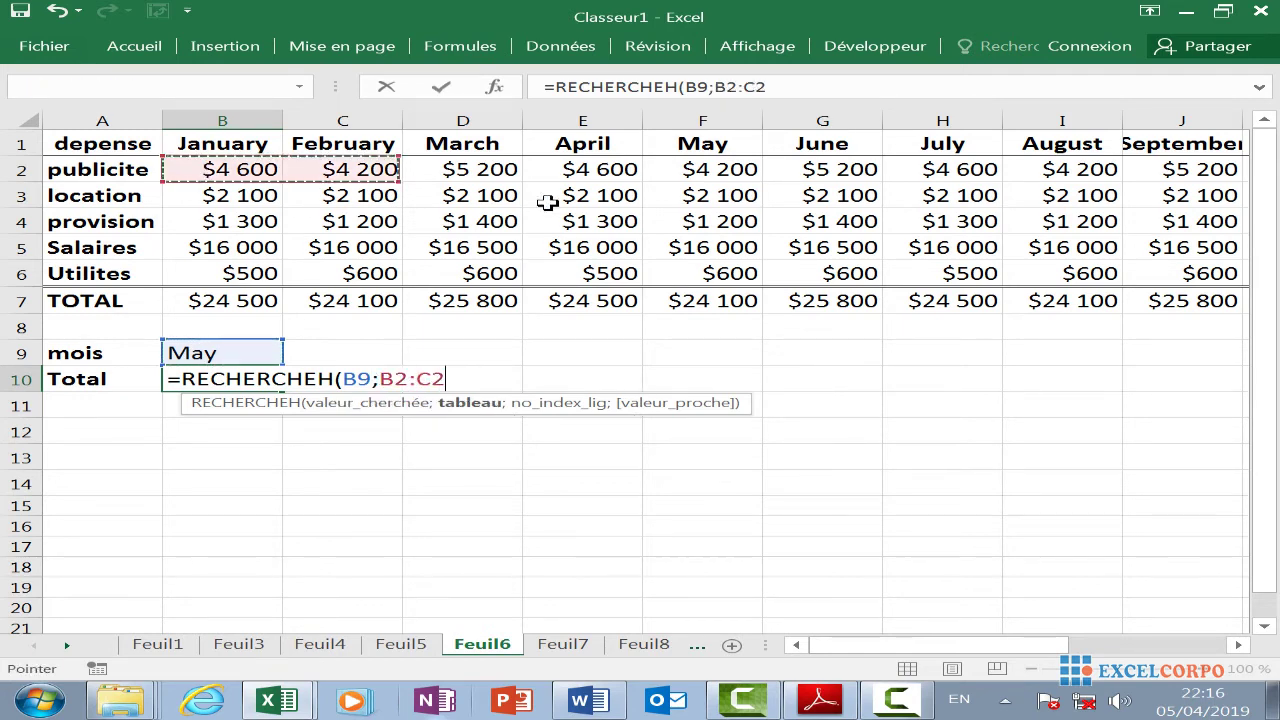
drag(547, 203, 1240, 272)
key(BackSpace)
key(BackSpace)
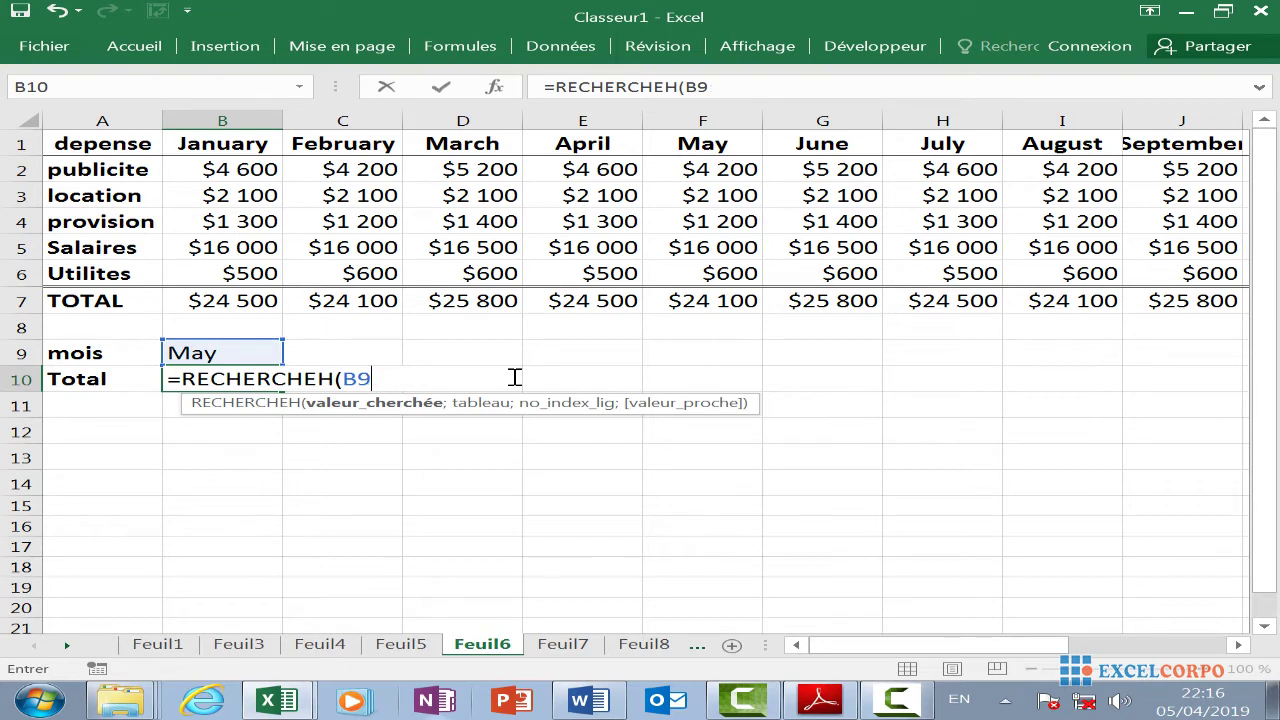
text(;)
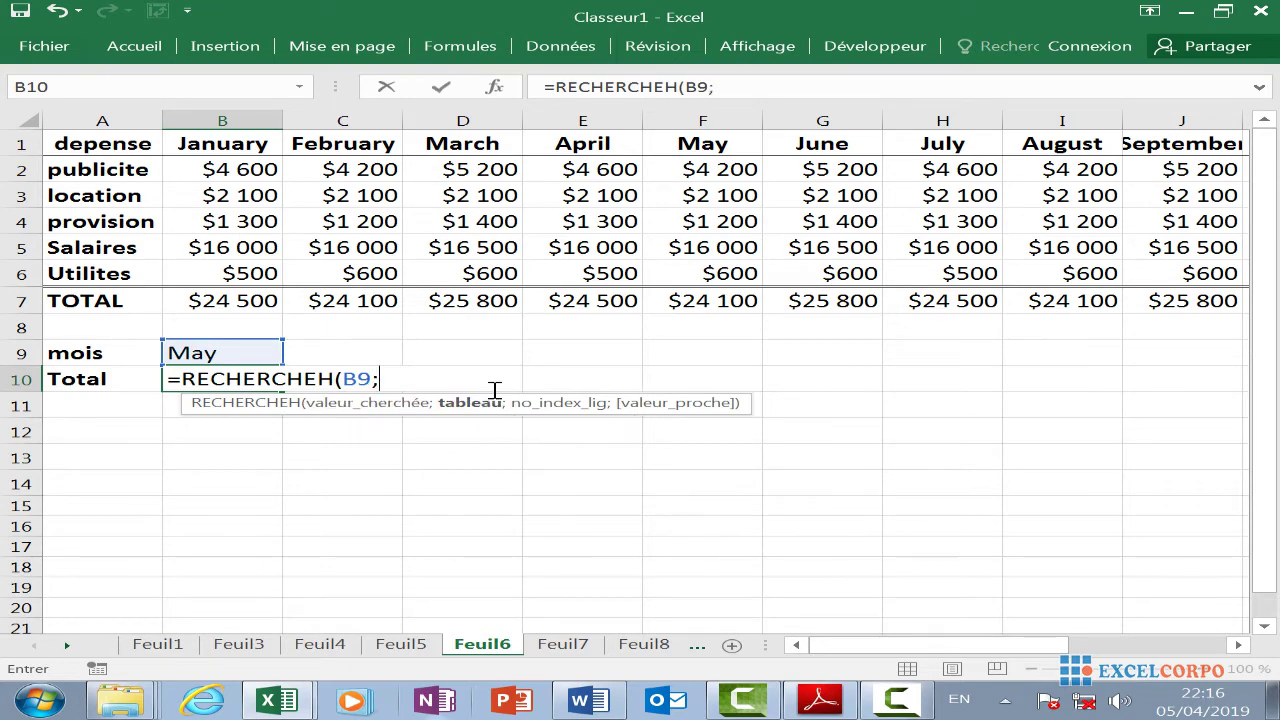
text(b1)
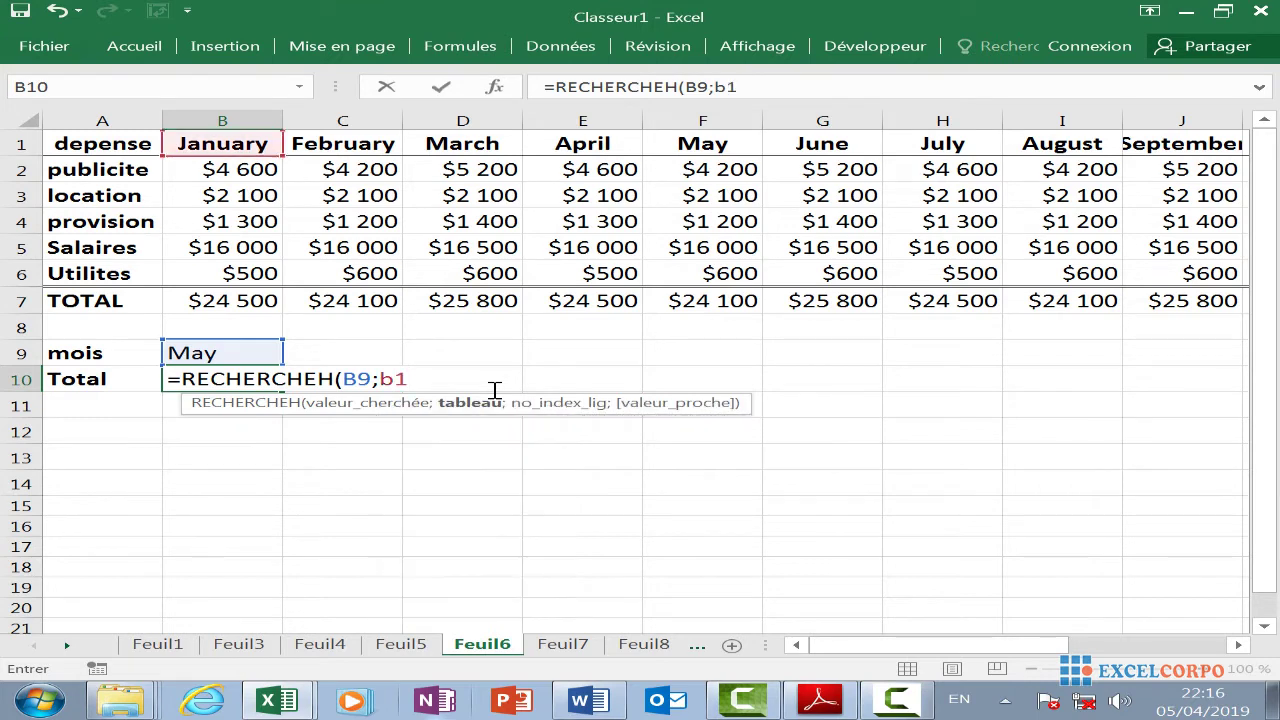
text(:m7)
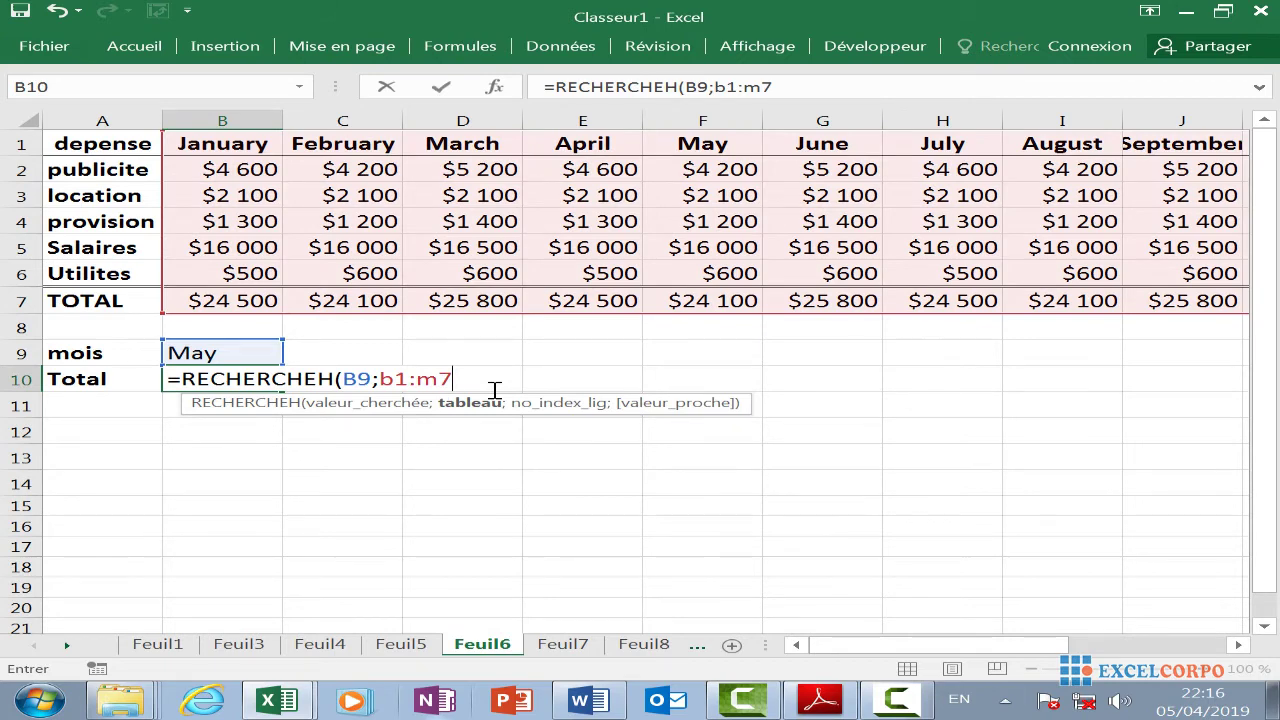
key(BackSpace)
key(Escape)
key(Escape)
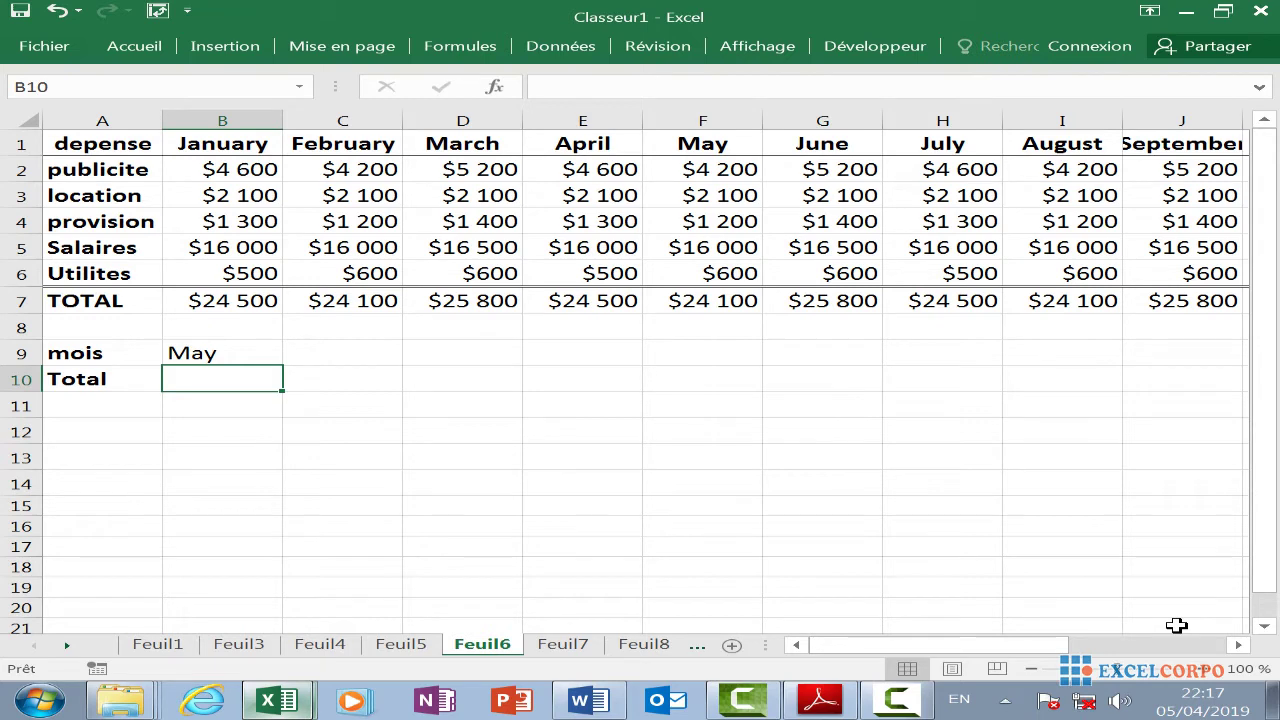
Start a RECHERCHEH formula in the Total cell B10 with the month cell B9 as the lookup value
text(=che)
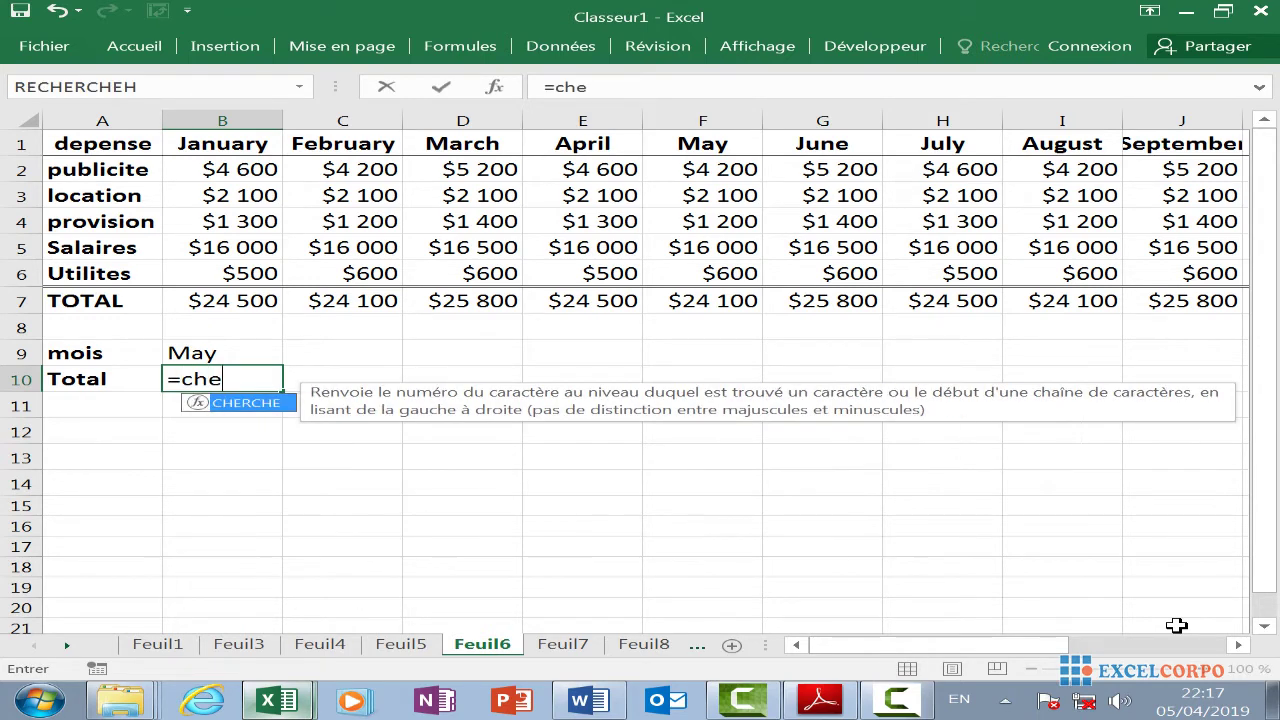
key(BackSpace)
key(BackSpace)
key(BackSpace)
text(rech)
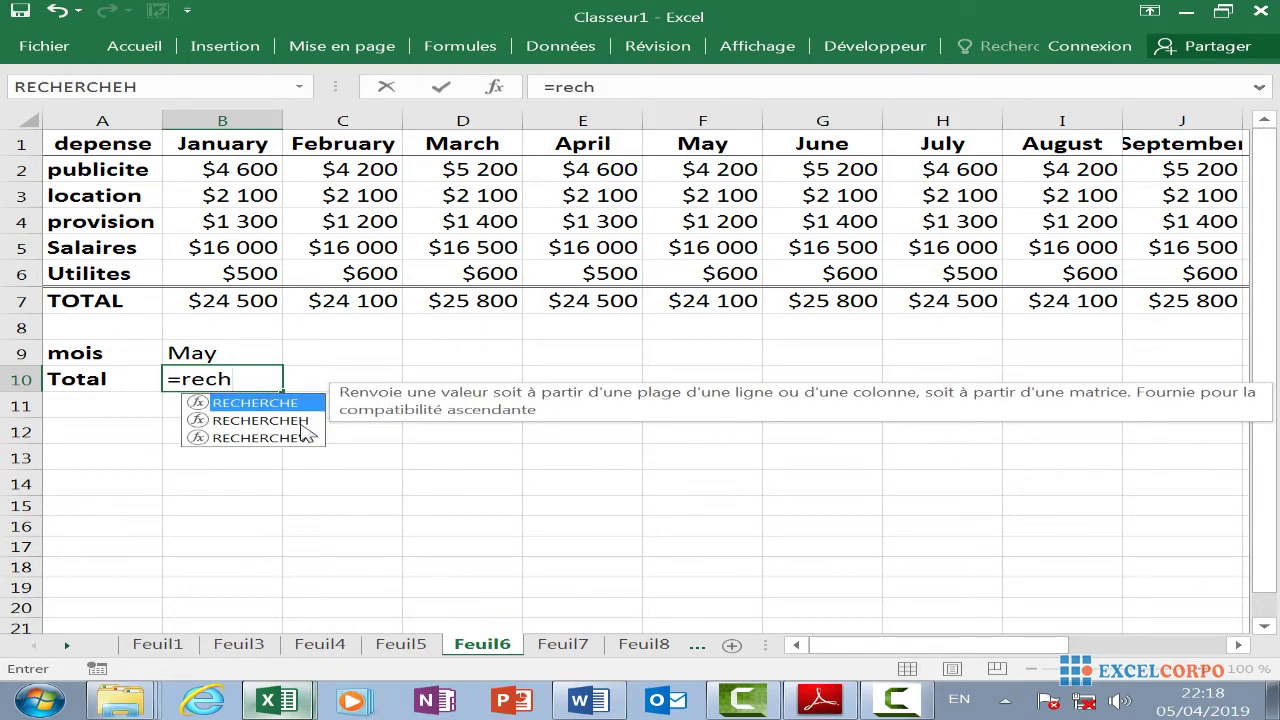
double_click(303, 424)
click(242, 351)
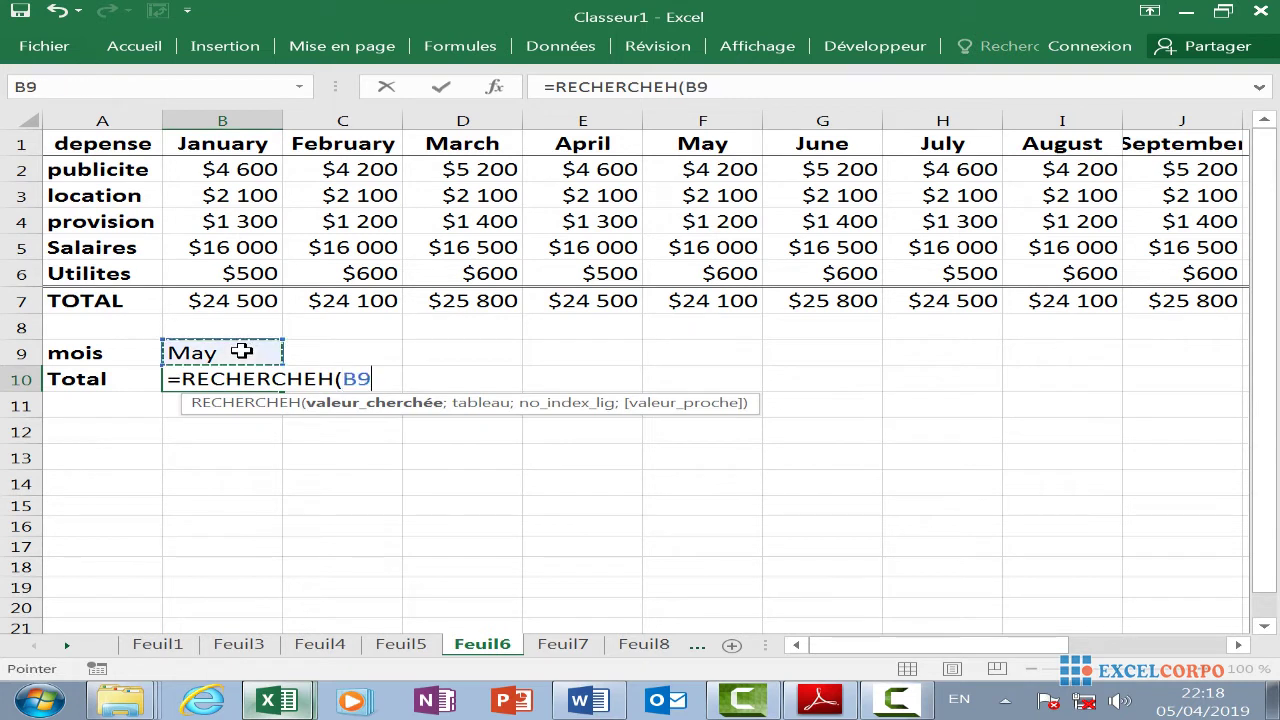
text(;)
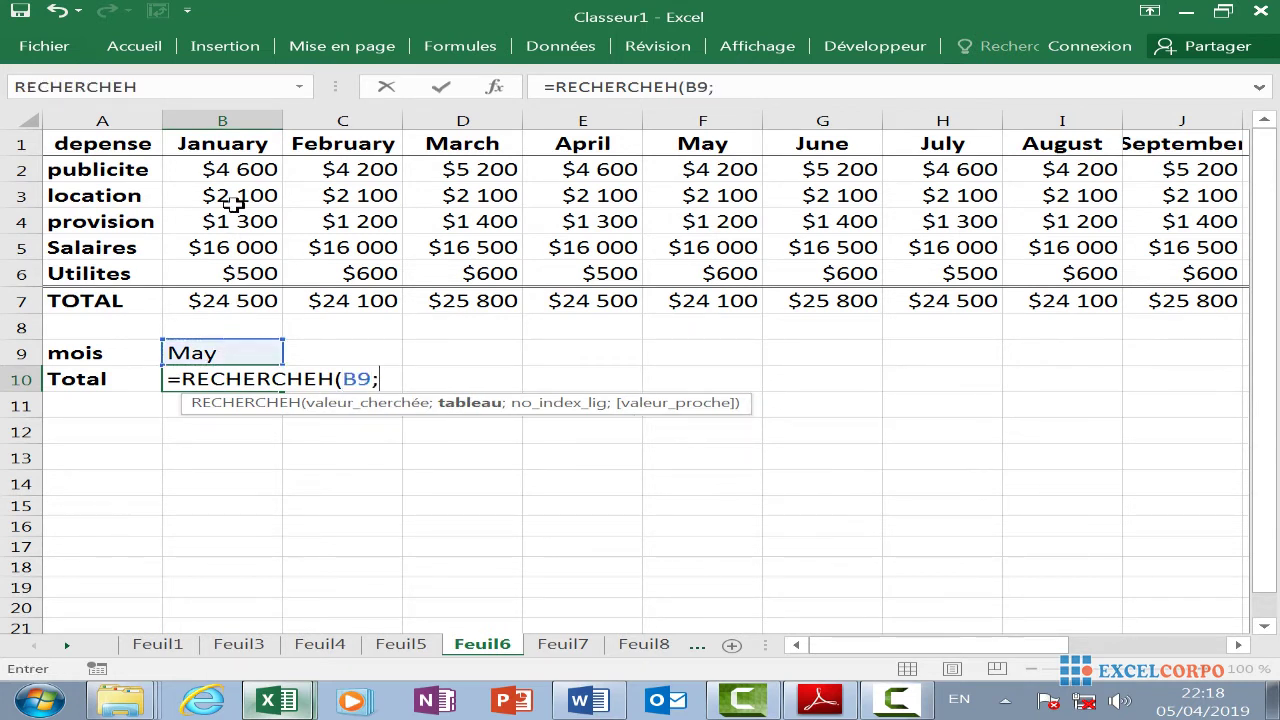
Give the RECHERCHEH formula the range B1:M7 as its lookup table
text(b)
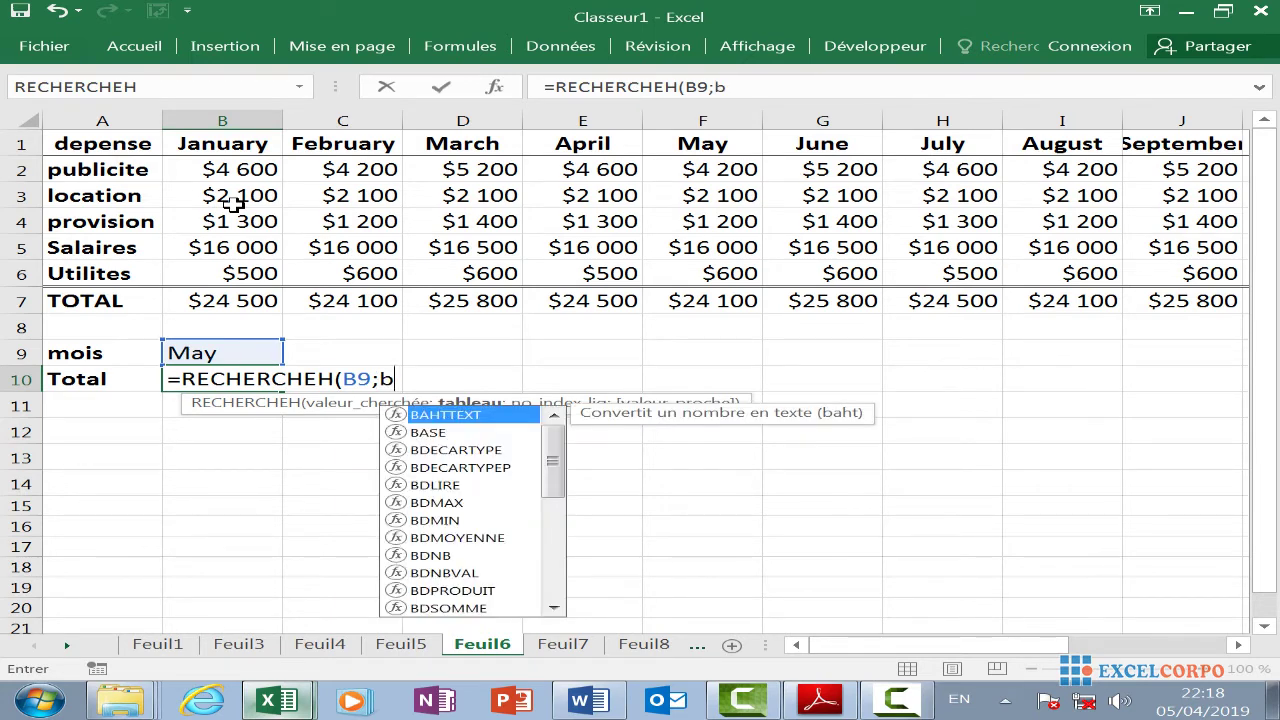
text(1)
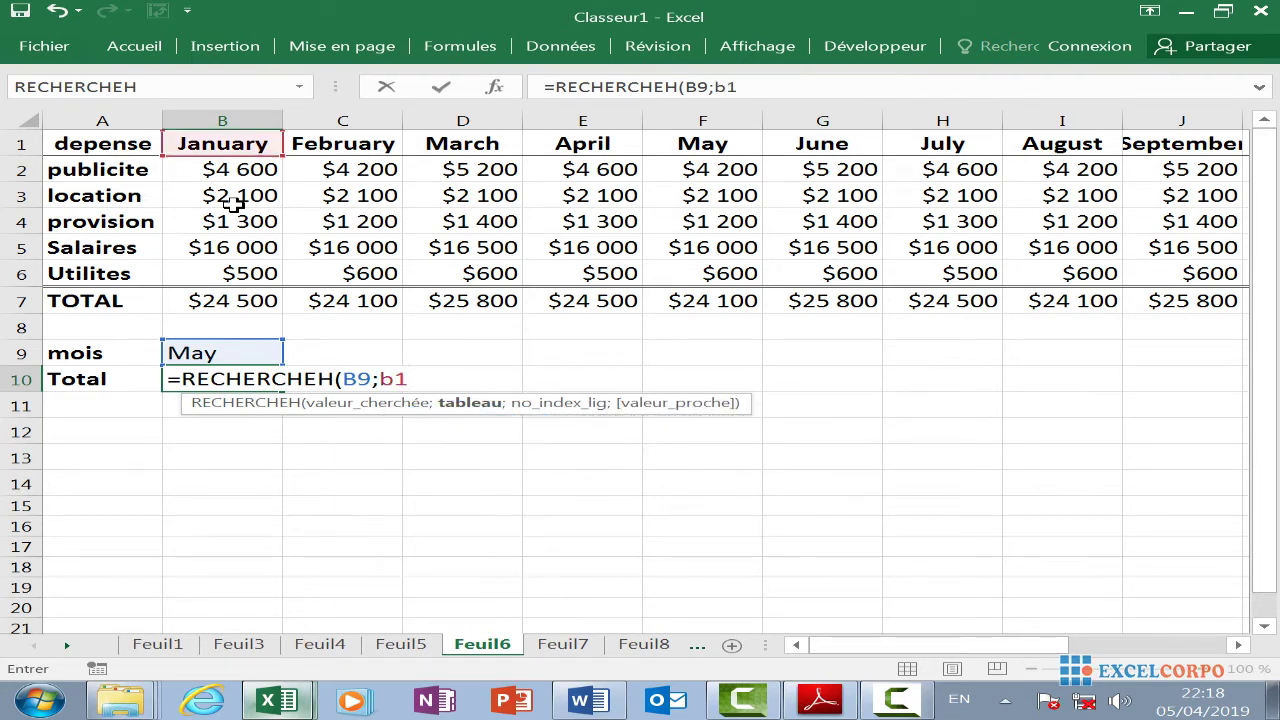
text(:m)
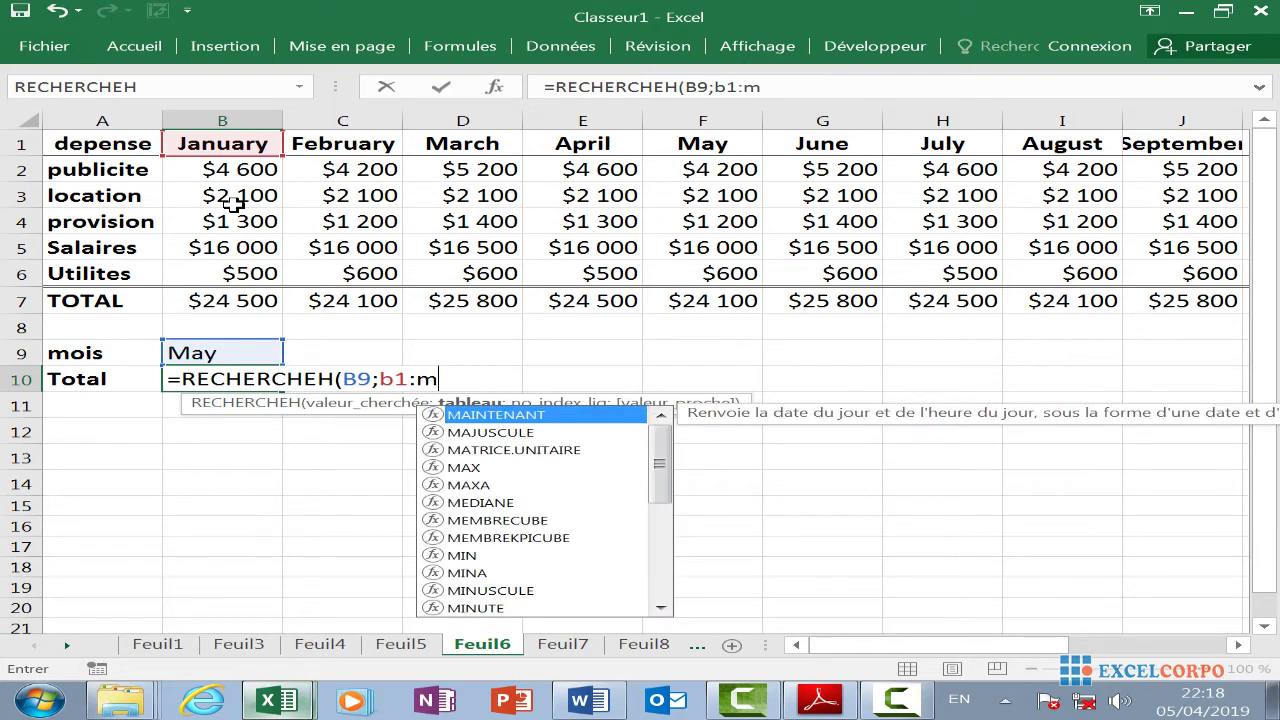
text(7)
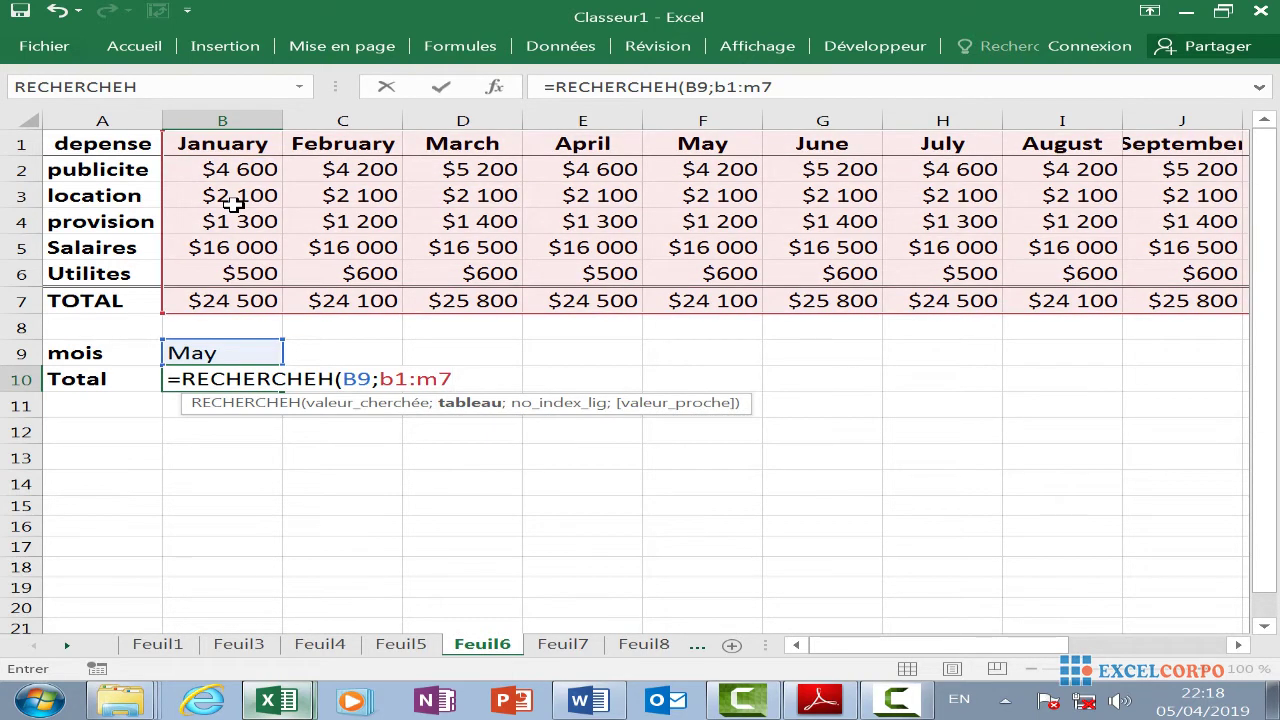
text(;)
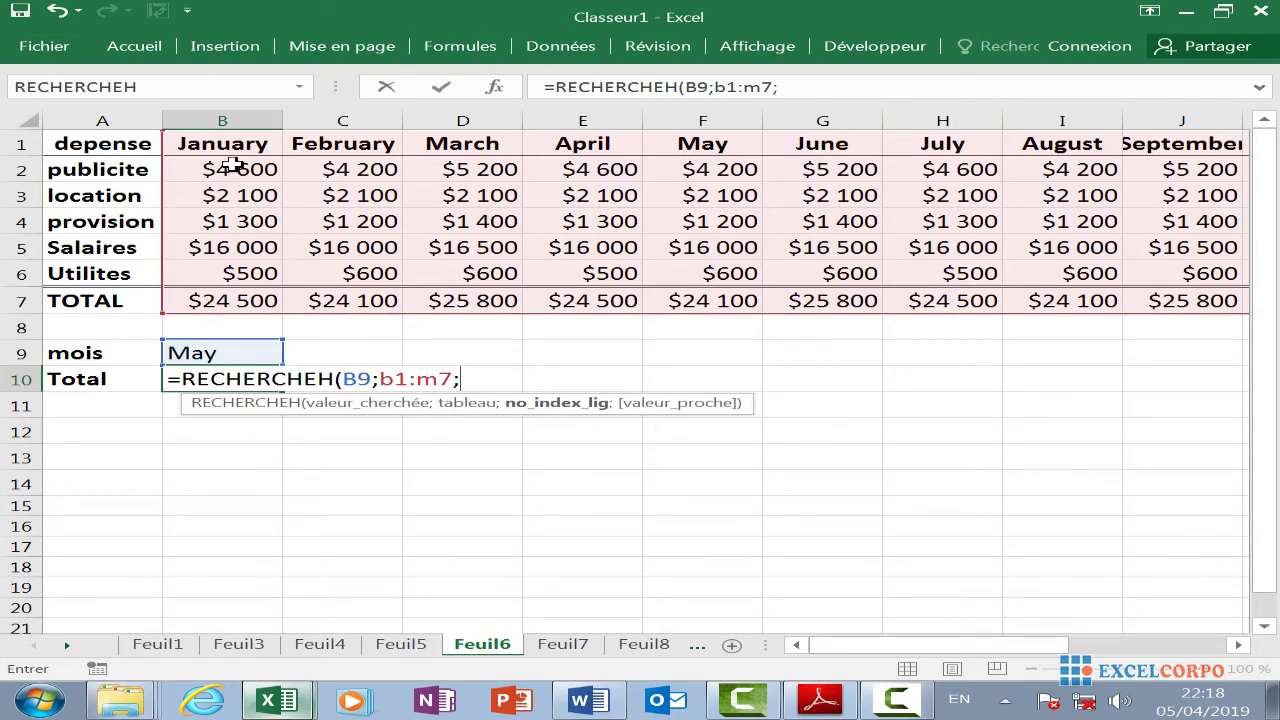
key(BackSpace)
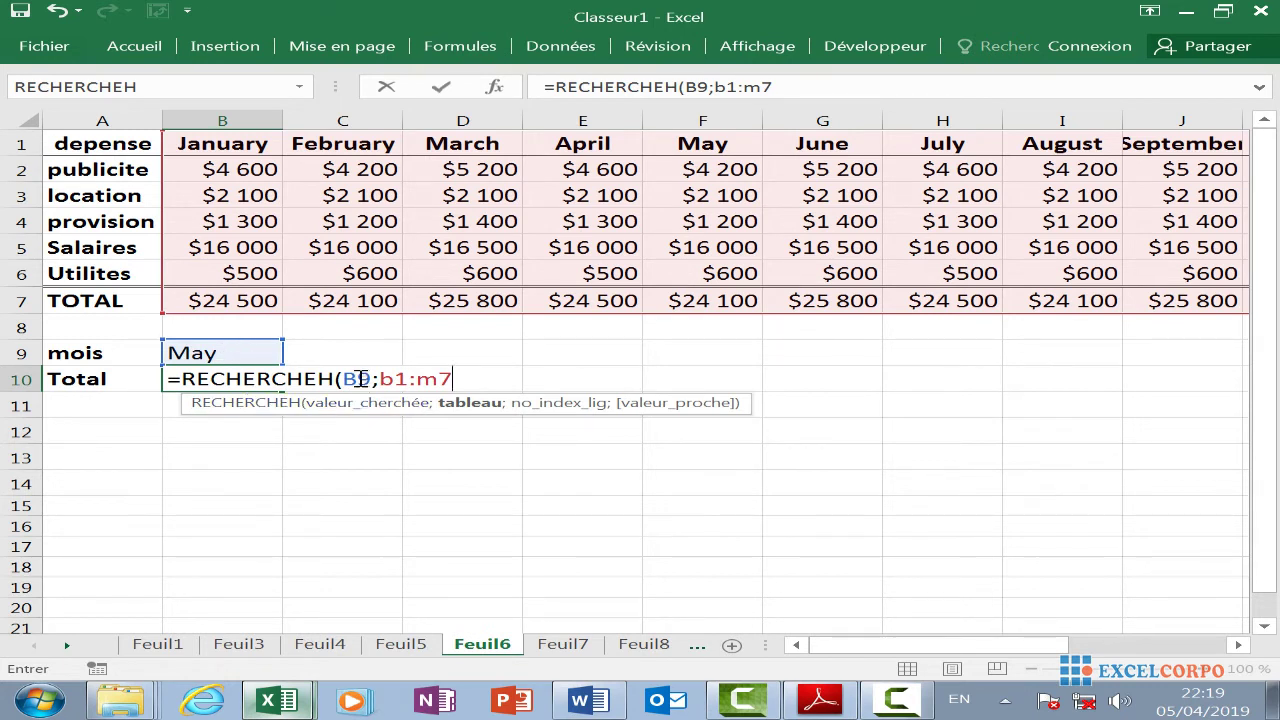
Complete the RECHERCHEH formula in B10 with row index 7 and exact match FAUX, and check the entered formula
text(;7)
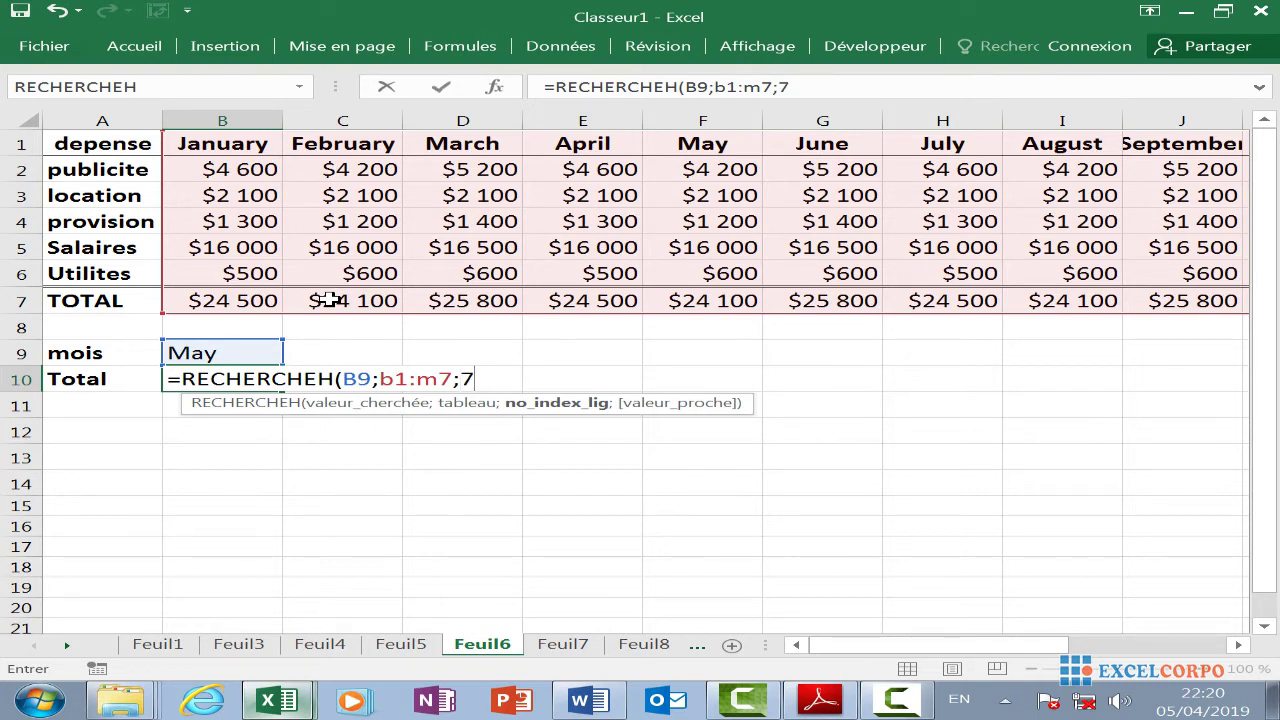
text(;)
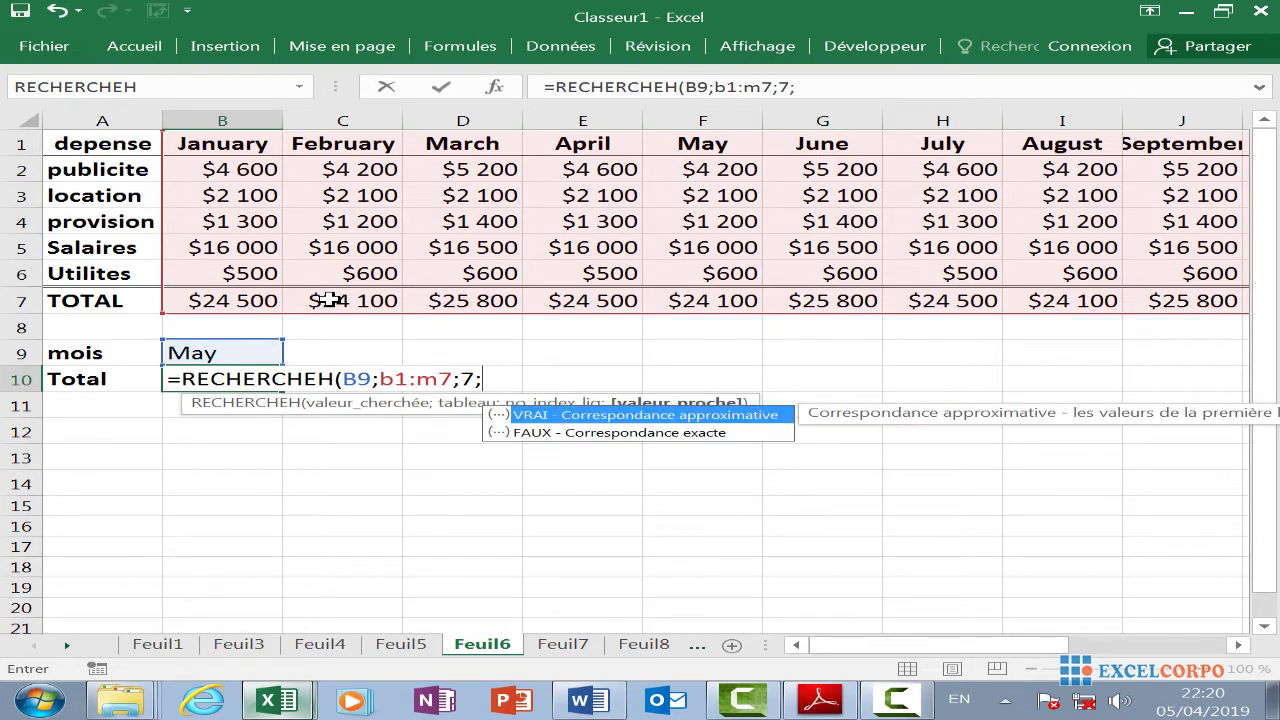
click(545, 438)
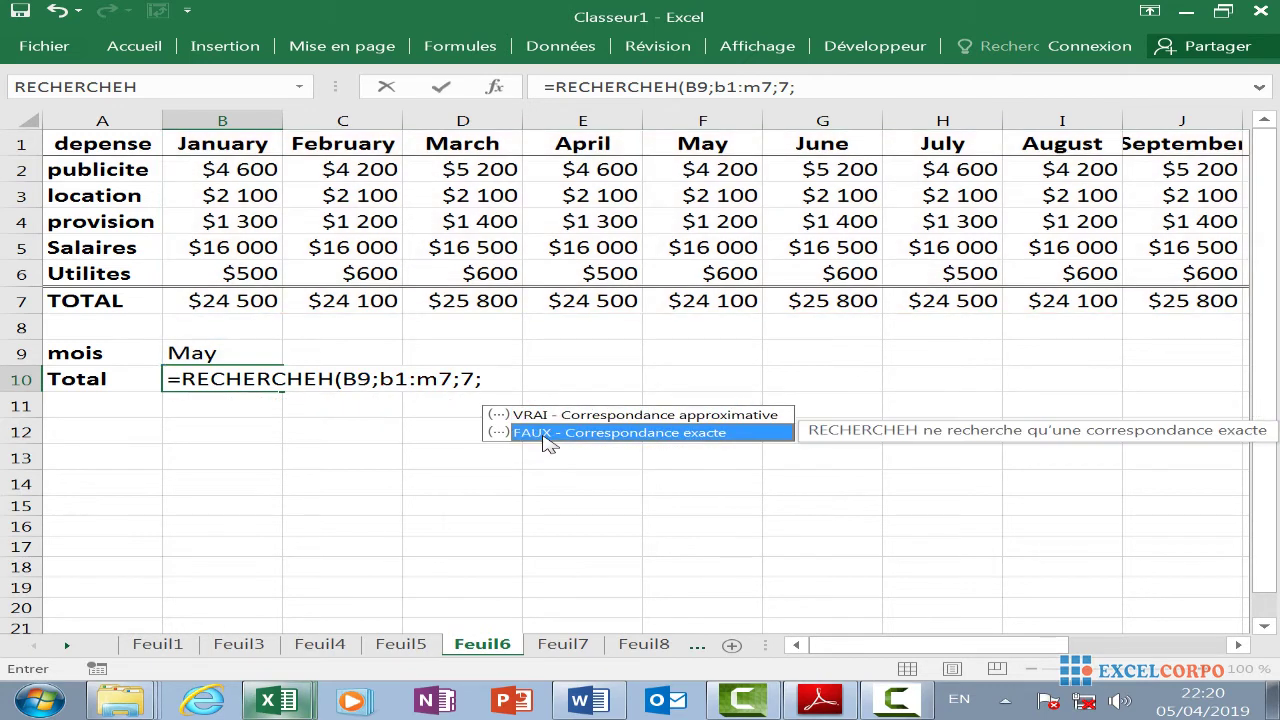
double_click(545, 436)
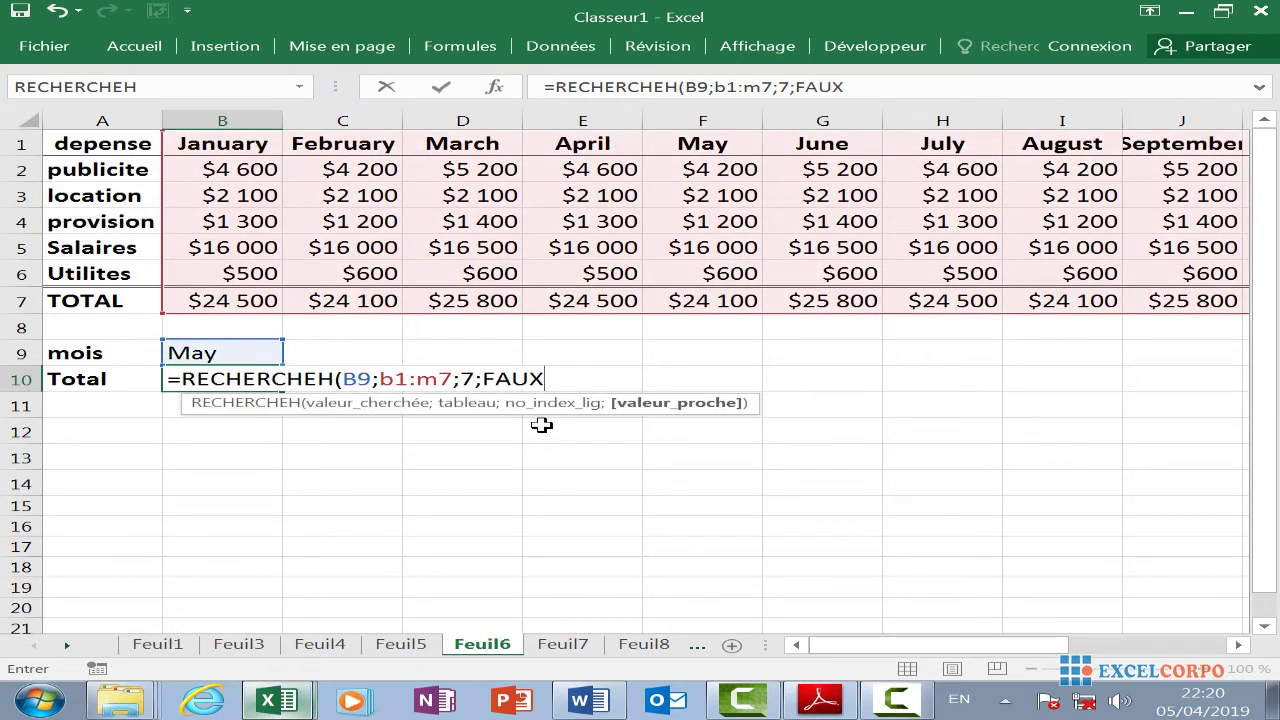
key(Return)
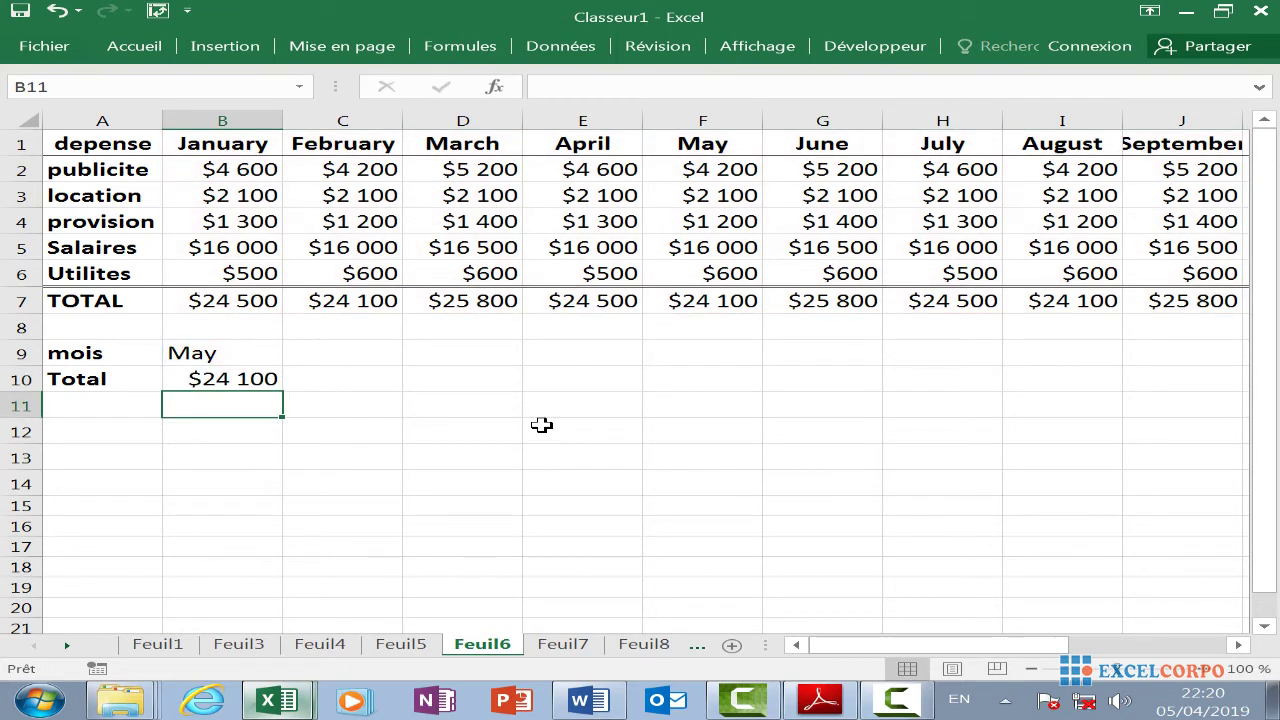
click(244, 384)
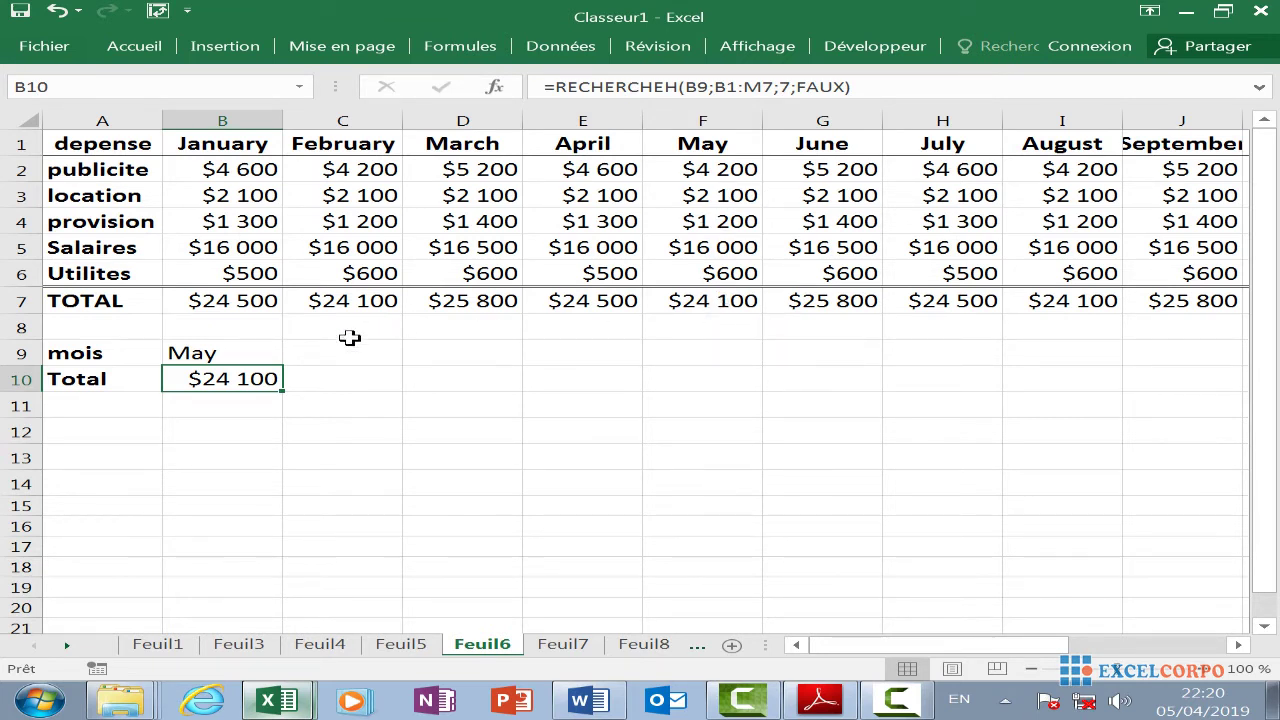
Test the Total lookup by choosing March and after it September as the month in B9
click(220, 354)
click(296, 356)
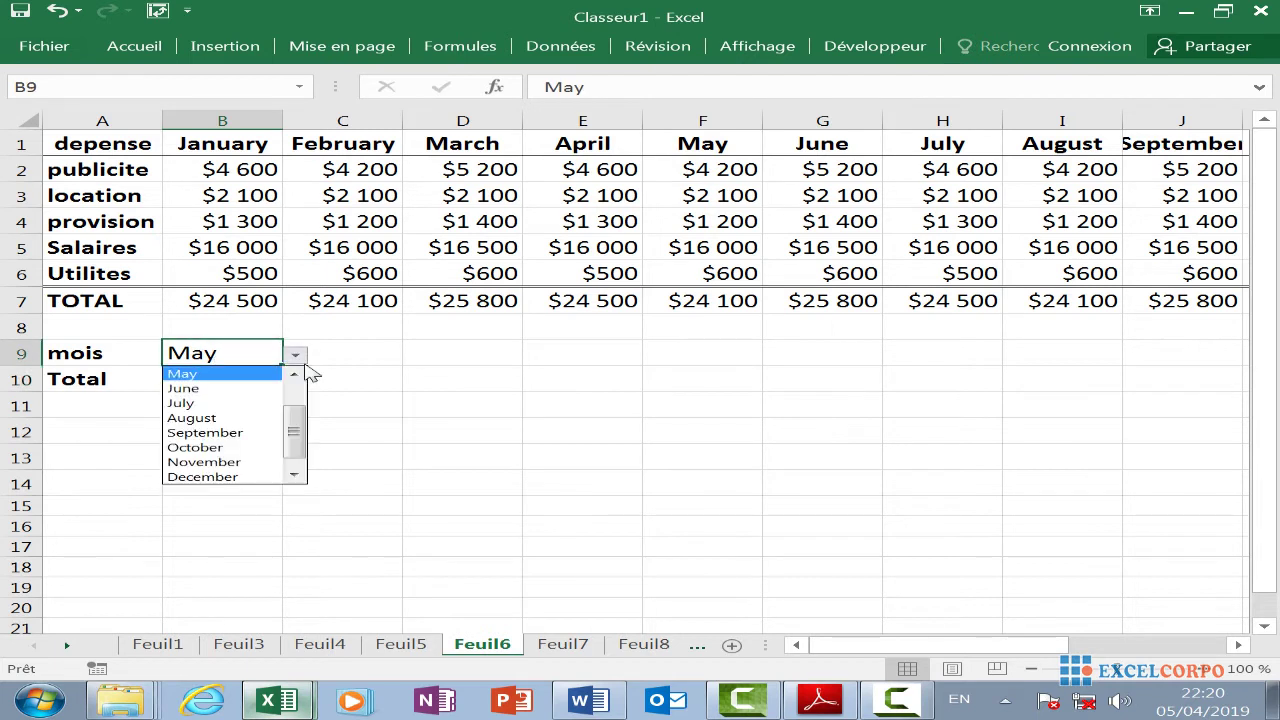
click(295, 376)
click(295, 376)
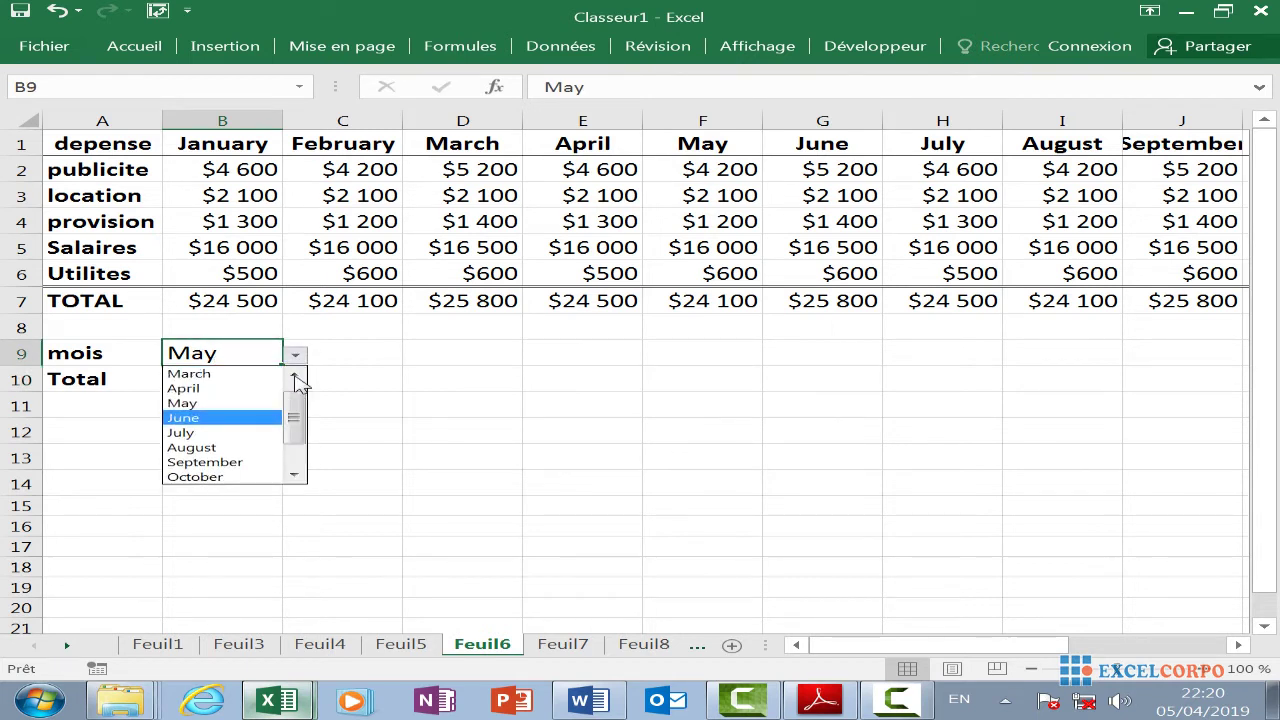
click(295, 376)
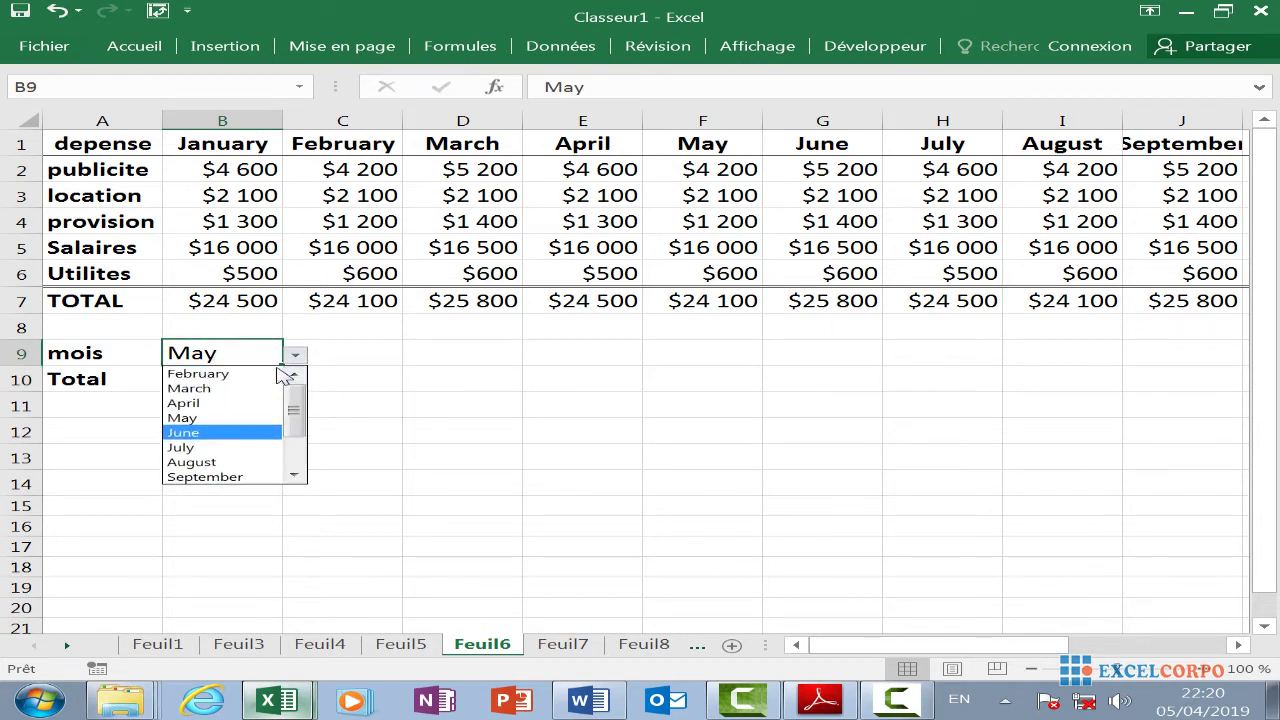
click(224, 388)
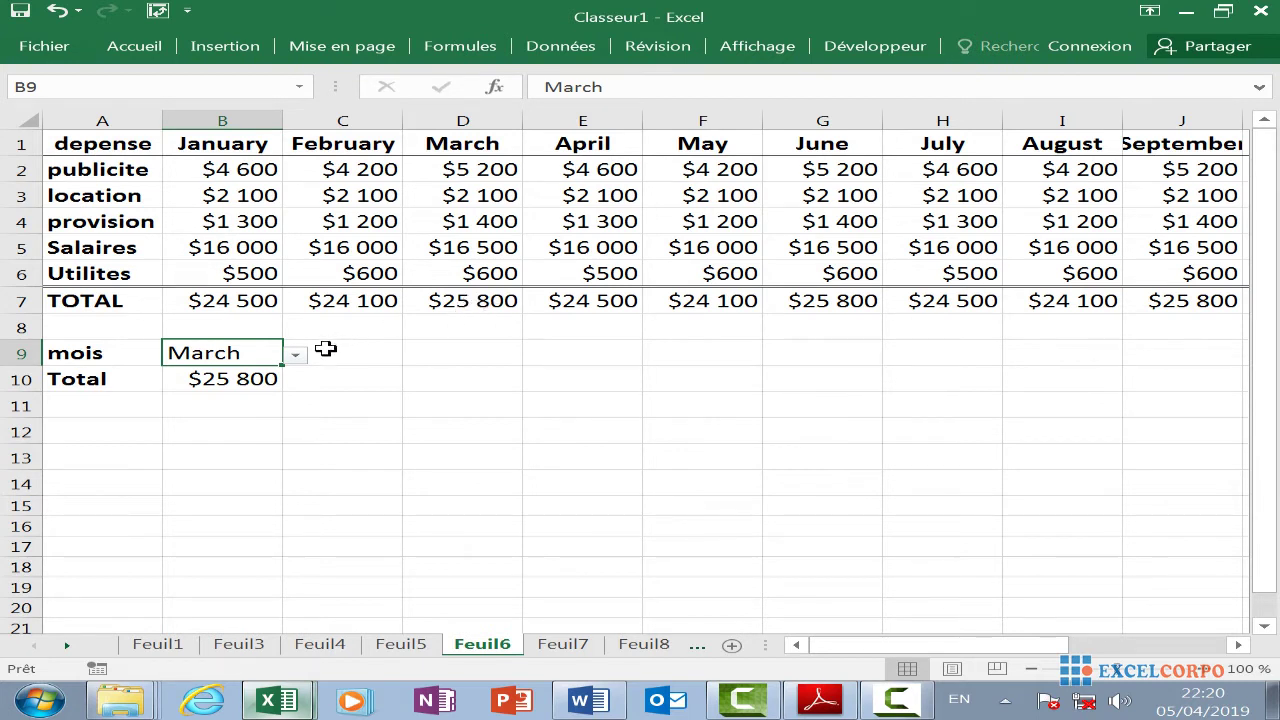
click(295, 356)
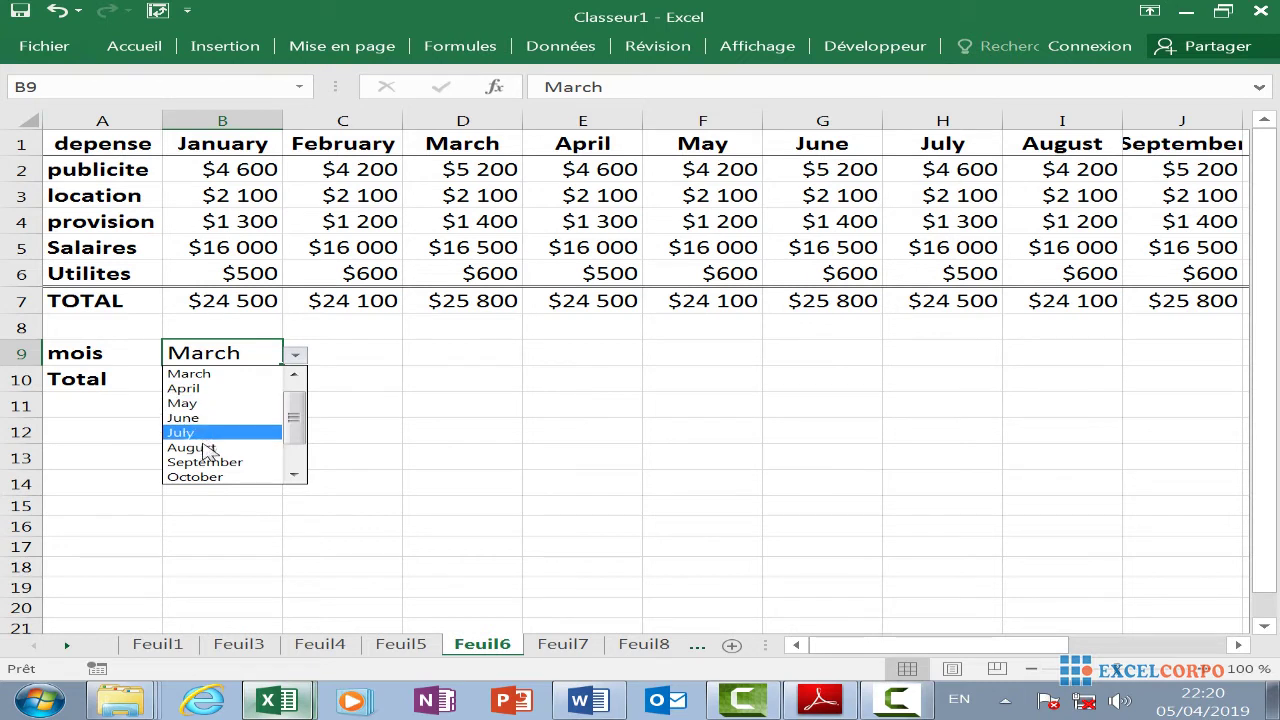
click(270, 464)
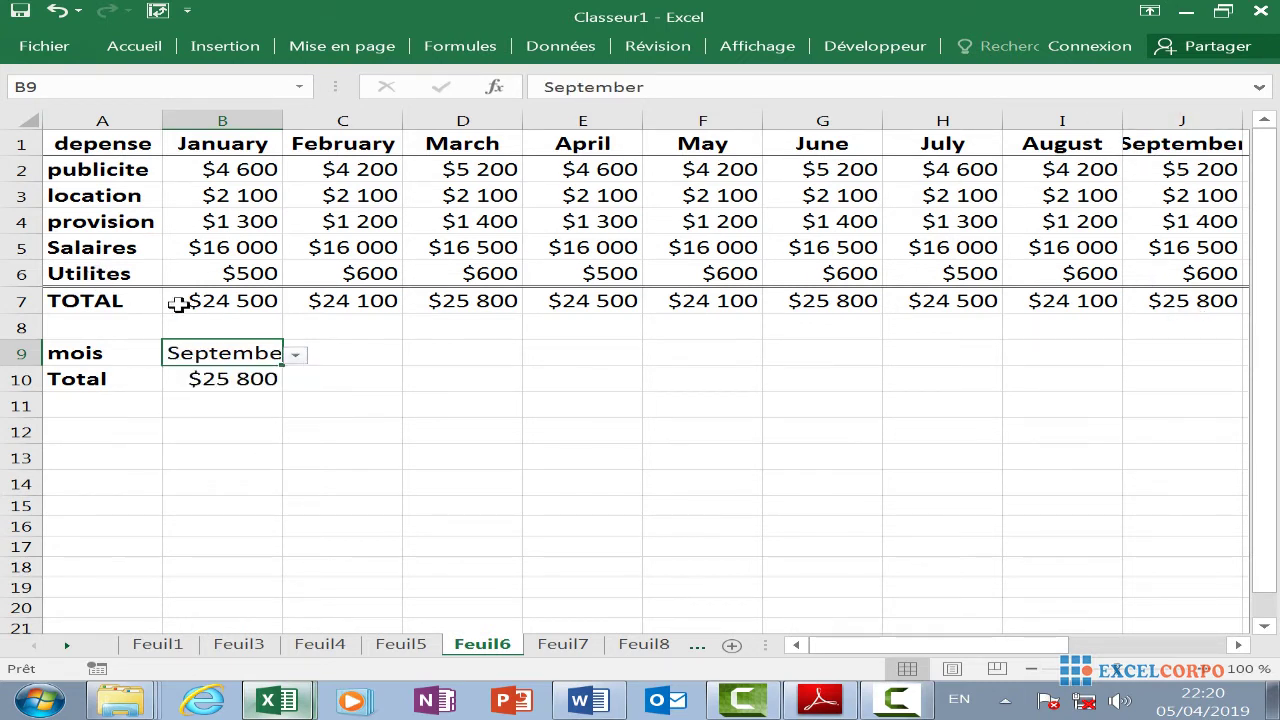
Examine the lookup value, table, row index and exact-match arguments of the RECHERCHEH formula in B10
click(643, 86)
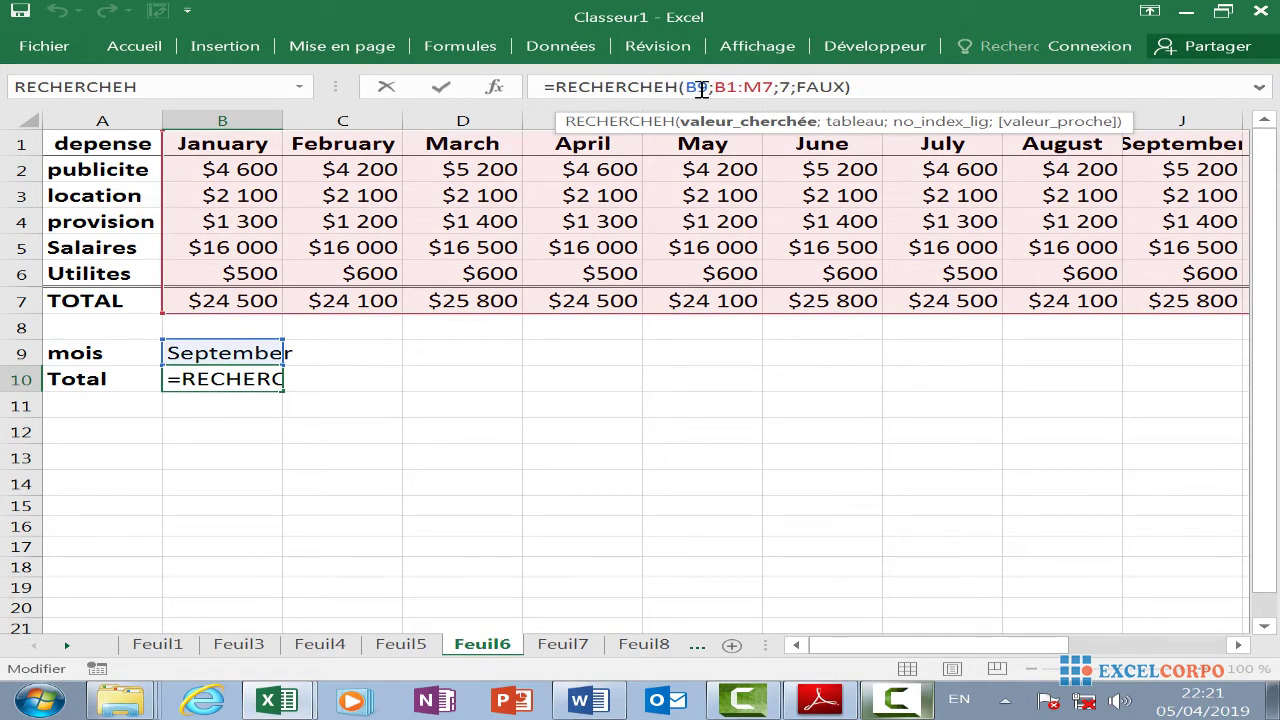
click(754, 87)
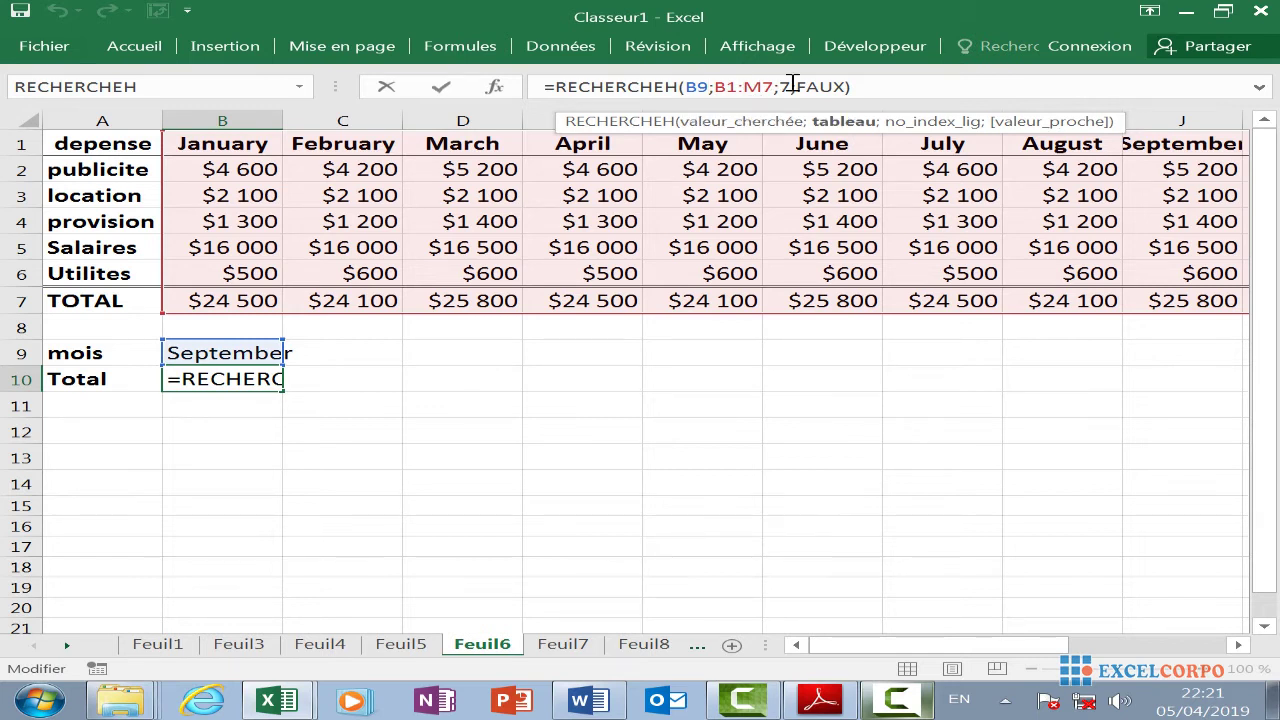
click(789, 87)
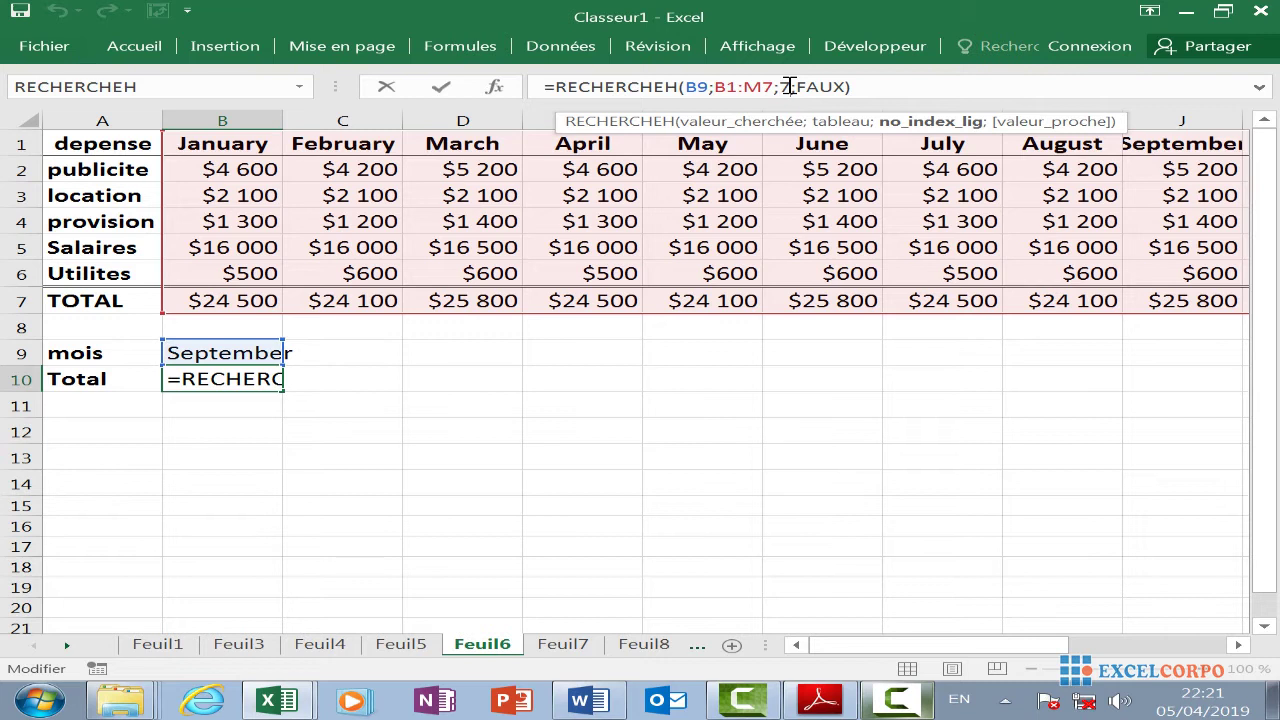
click(822, 87)
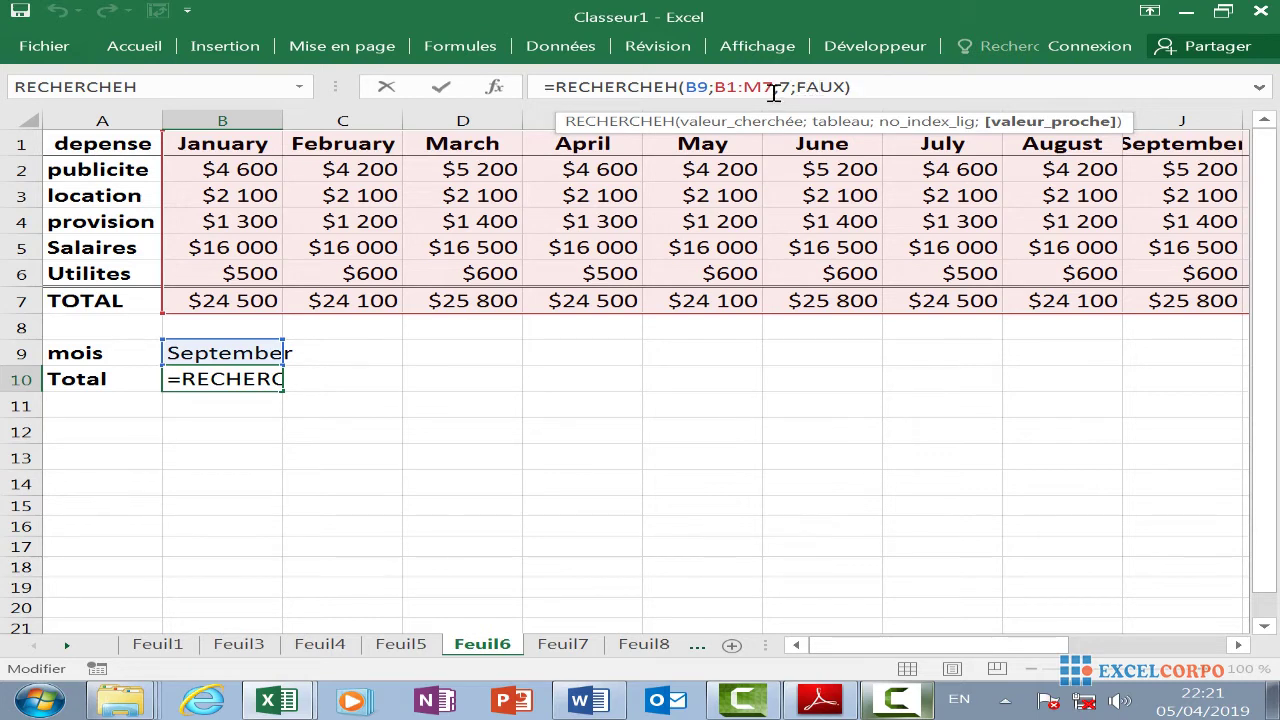
click(864, 86)
key(Return)
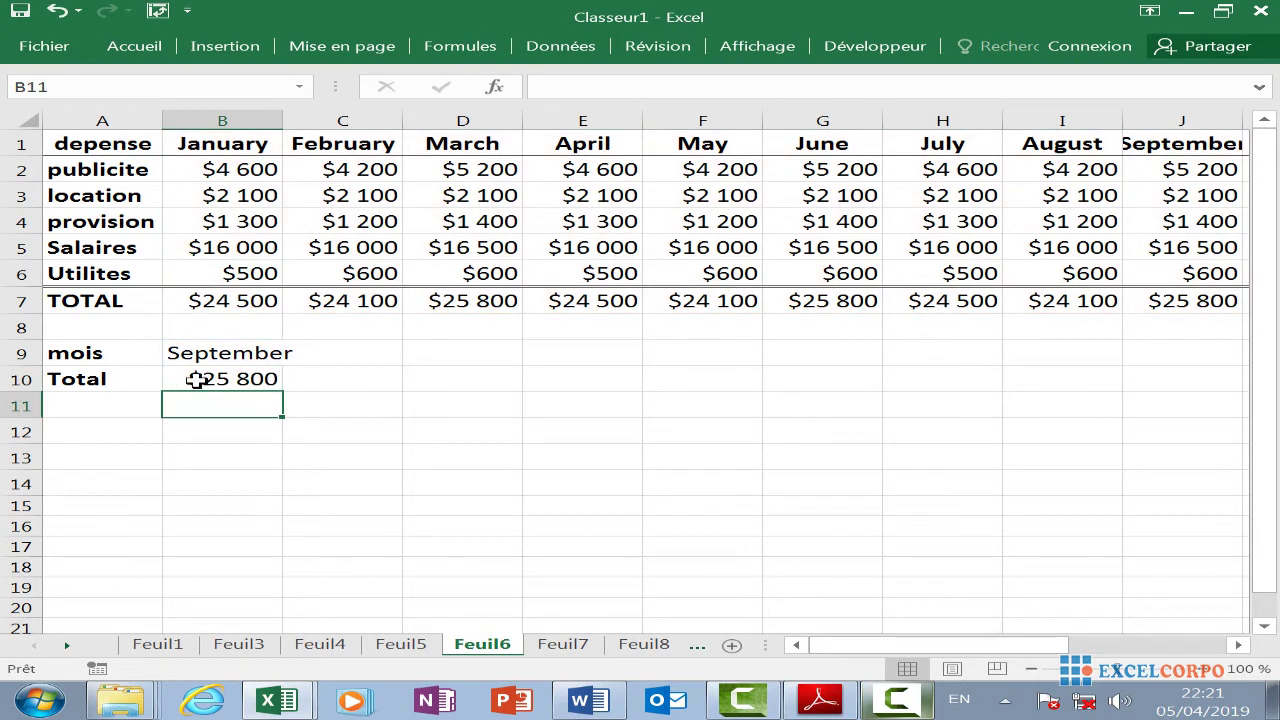
click(218, 374)
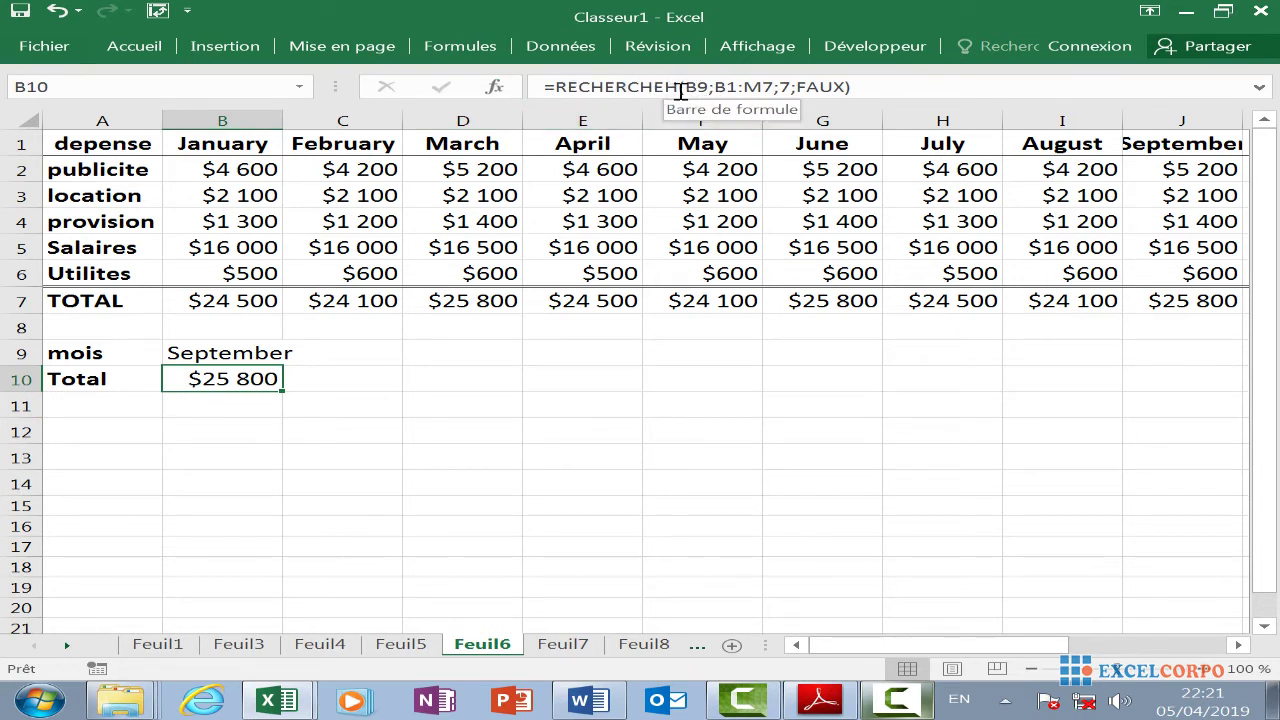
click(759, 87)
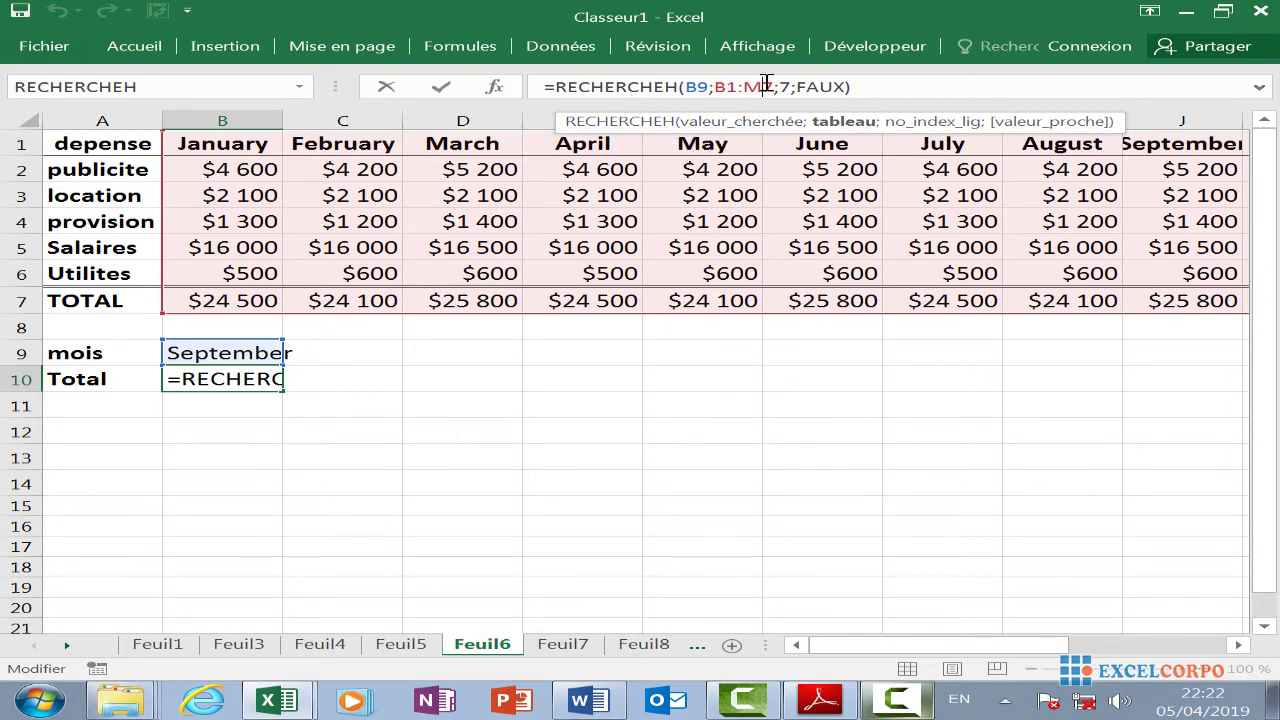
click(877, 98)
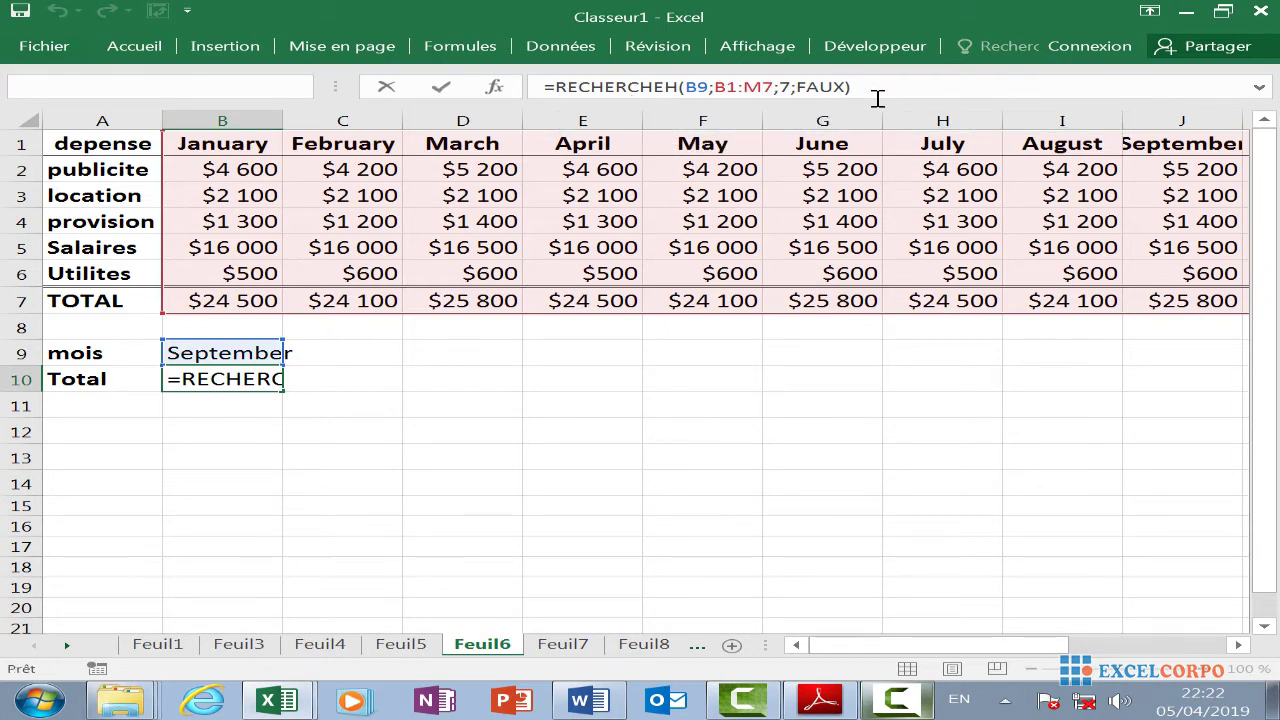
key(Return)
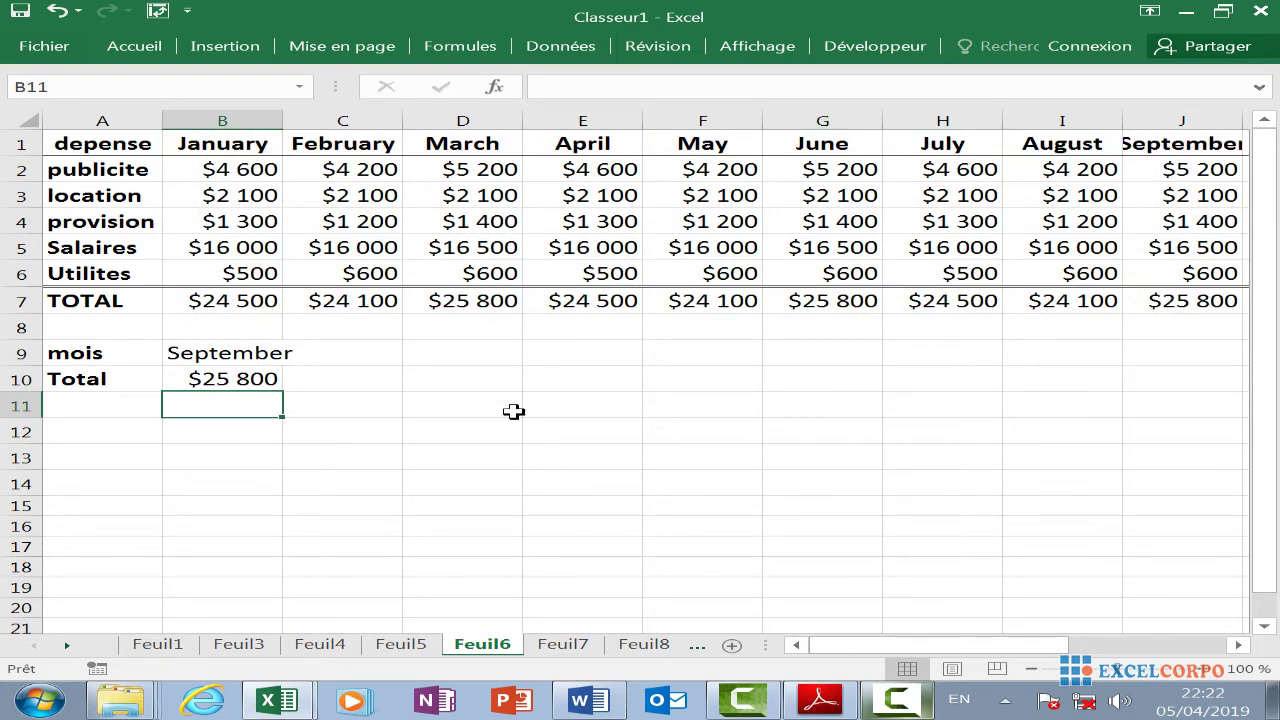
click(818, 710)
click(828, 698)
click(890, 706)
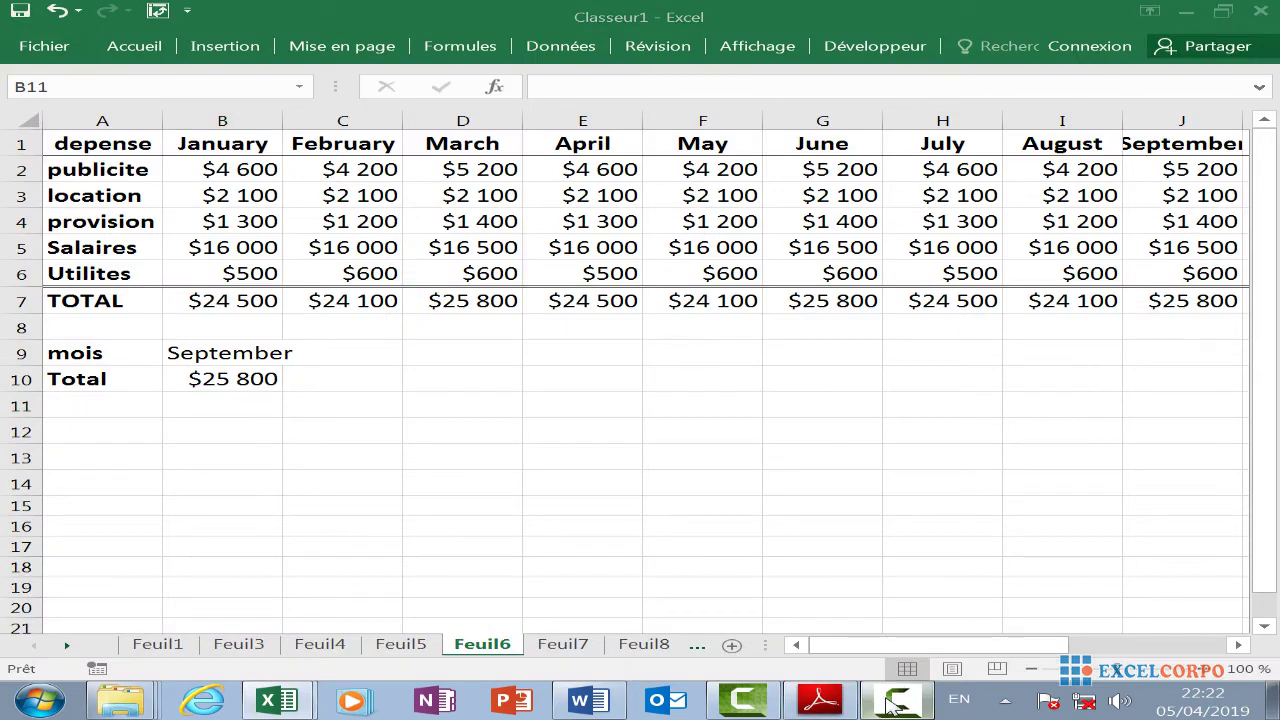
click(1168, 628)
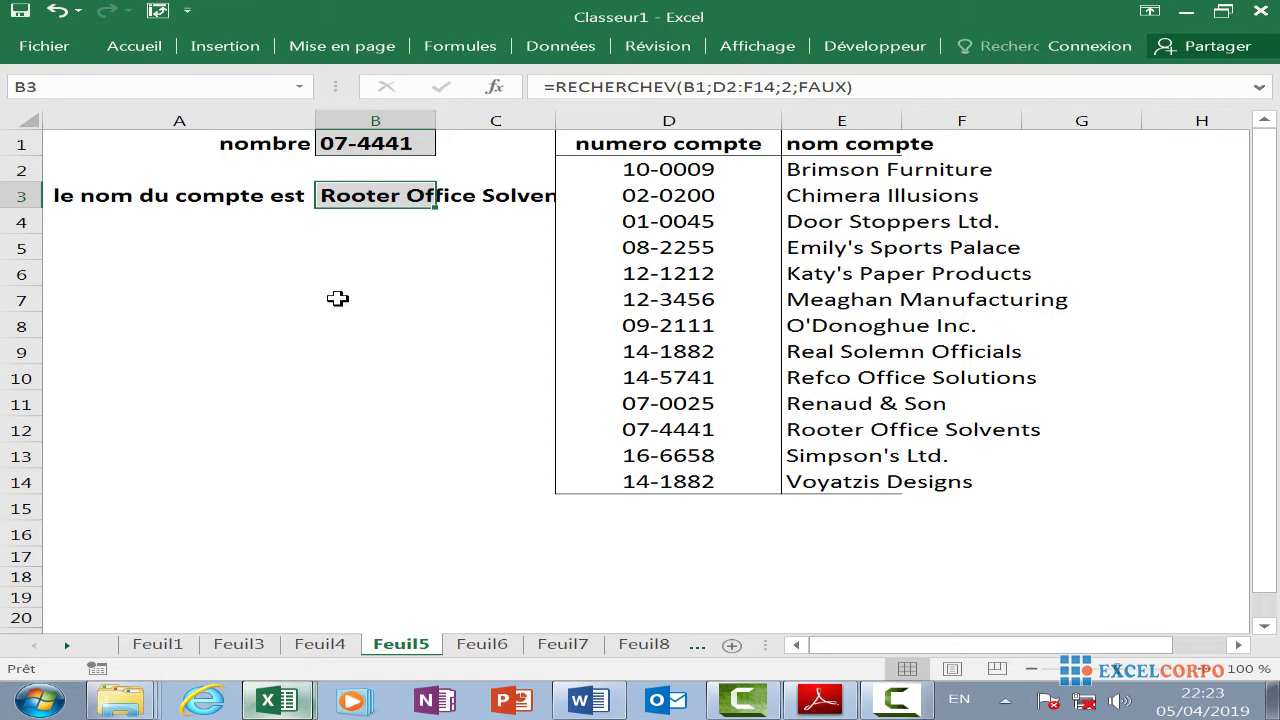
Examine the function arguments of the RECHERCHEV formula in B3 on Feuil5, leaving the formula as entered
click(494, 86)
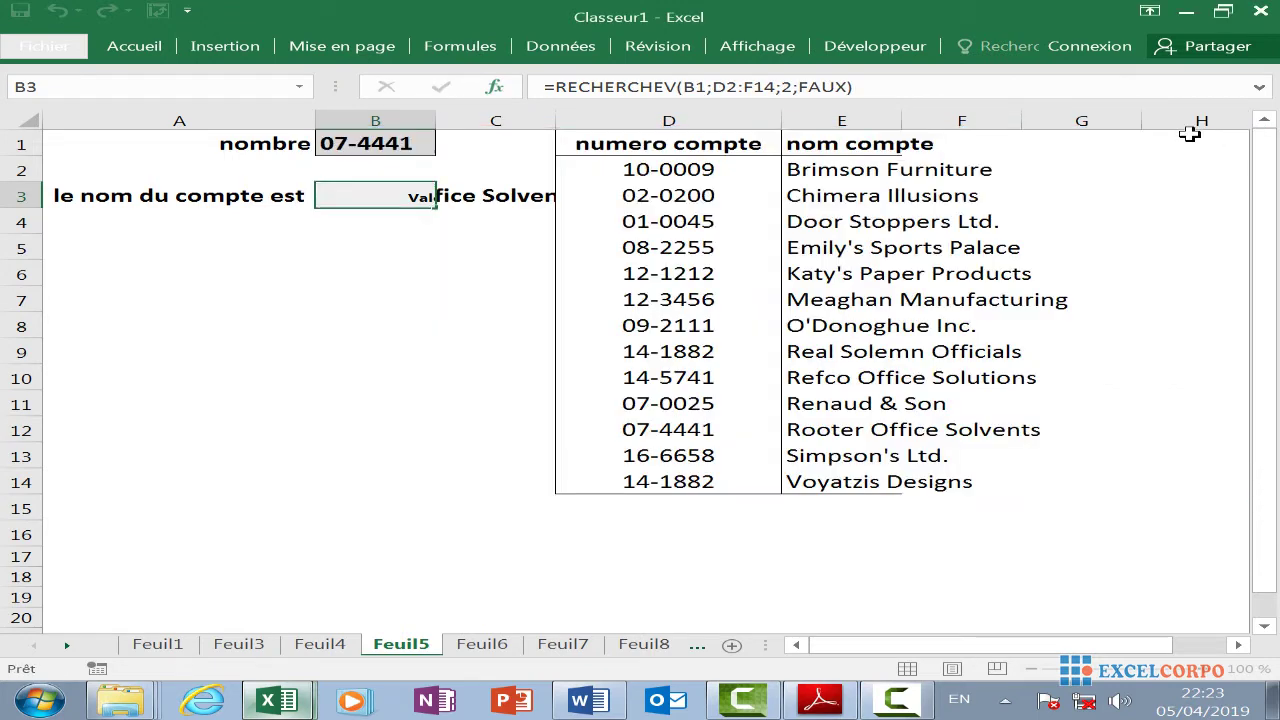
click(1228, 145)
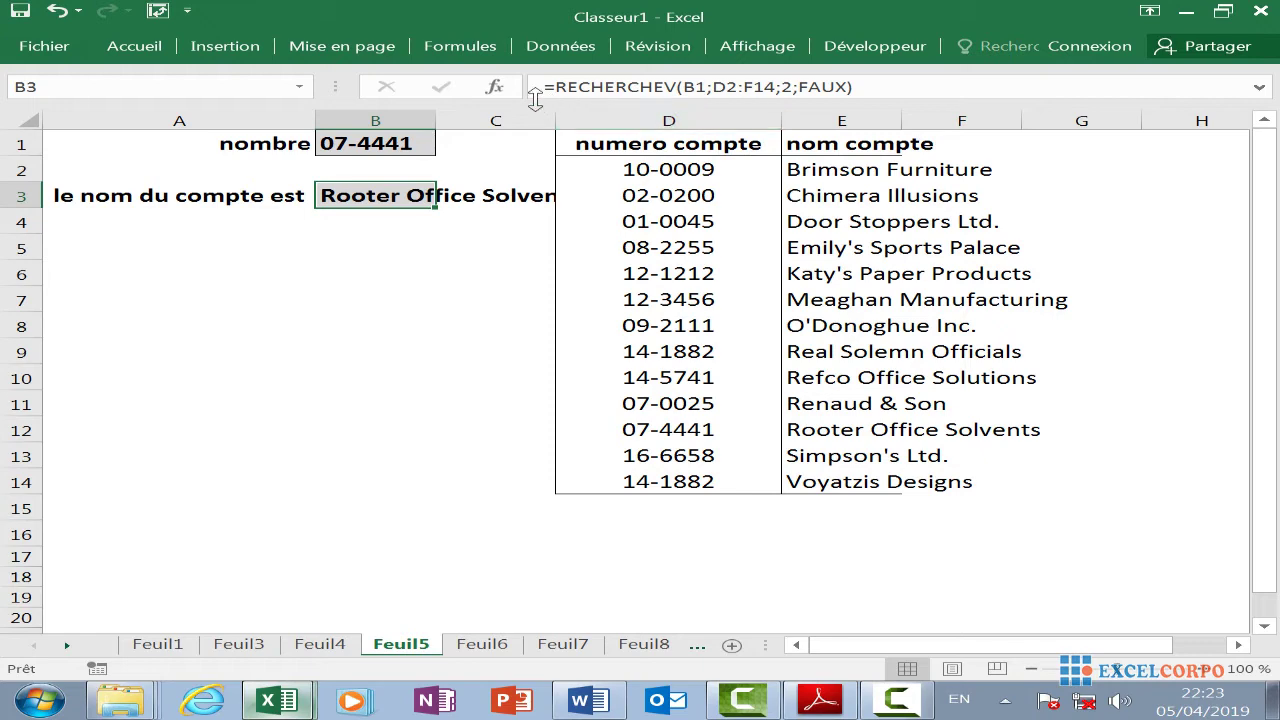
click(505, 85)
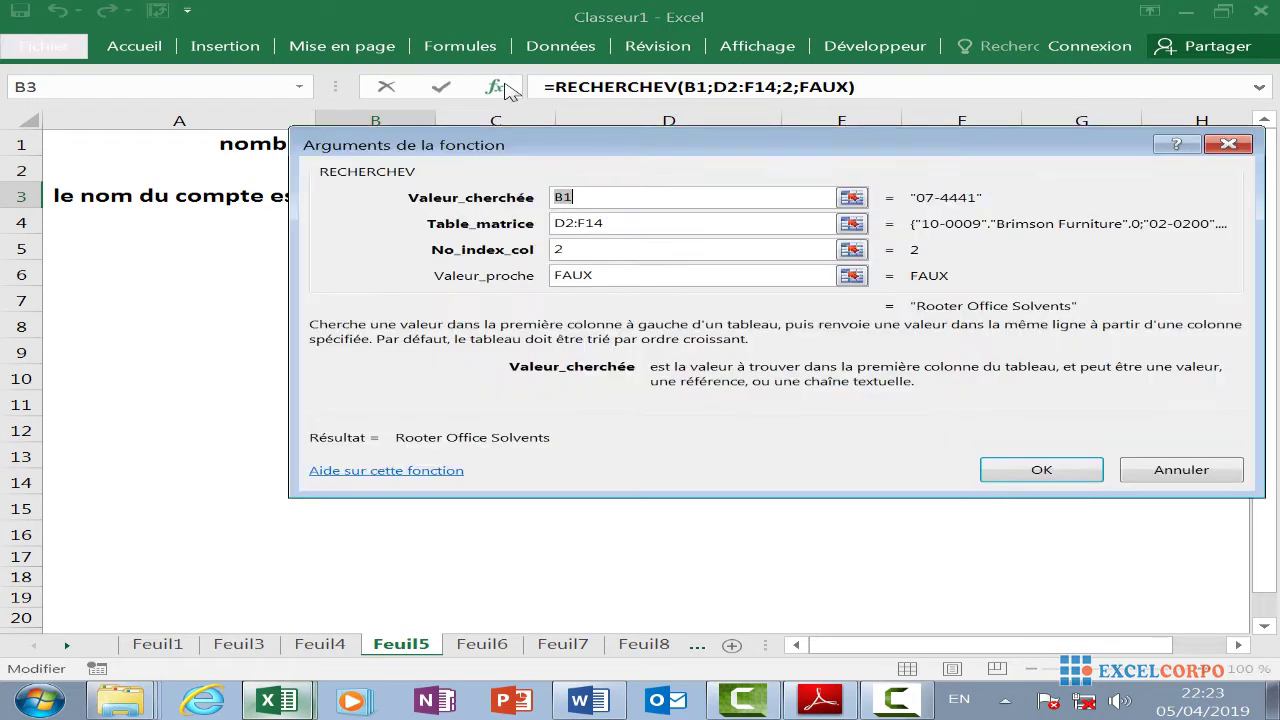
click(1226, 144)
Find EQUIV in the Recherche & référence category and examine its Valeur_cherchée, Tableau_recherche and Type arguments without inserting it
drag(200, 300, 375, 274)
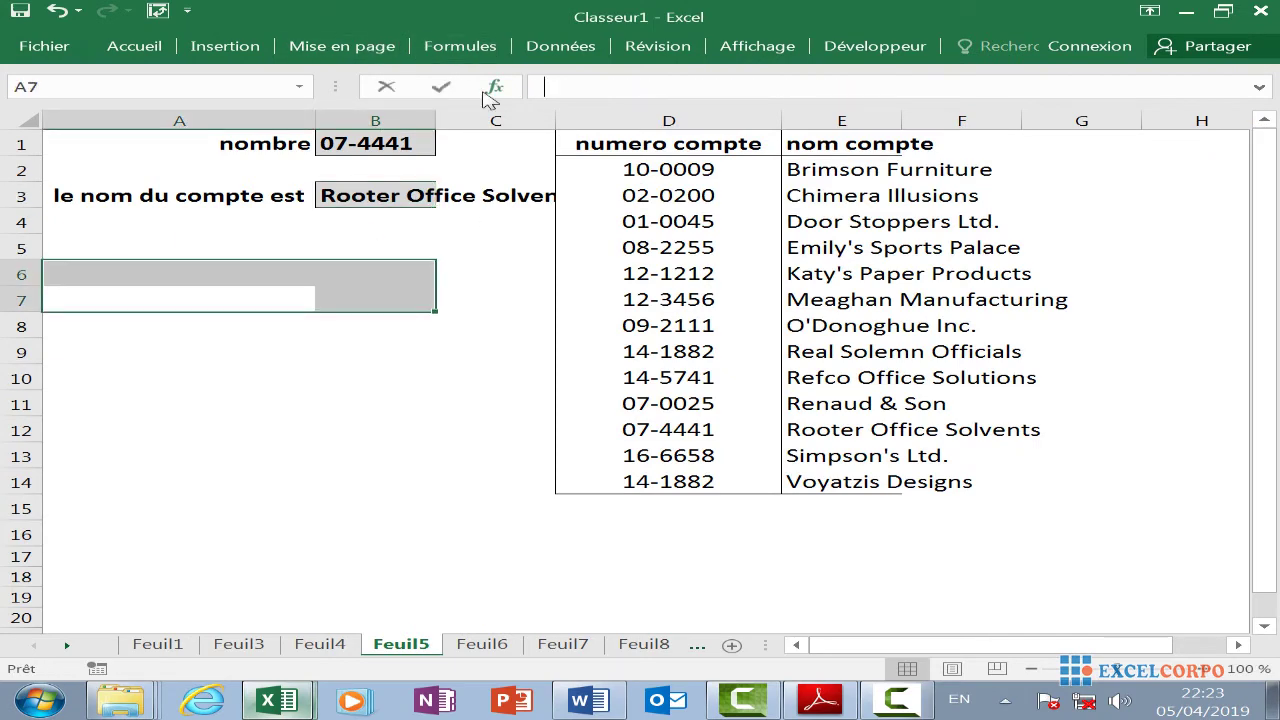
click(491, 88)
click(522, 284)
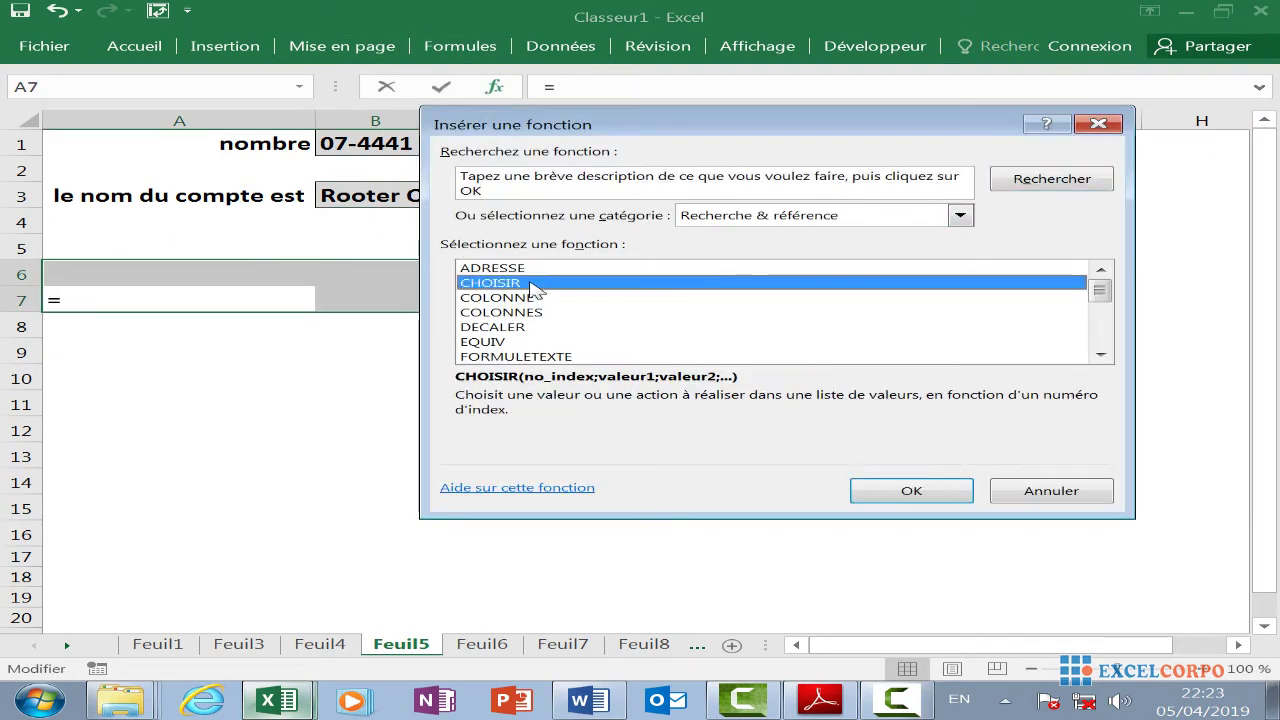
key(e)
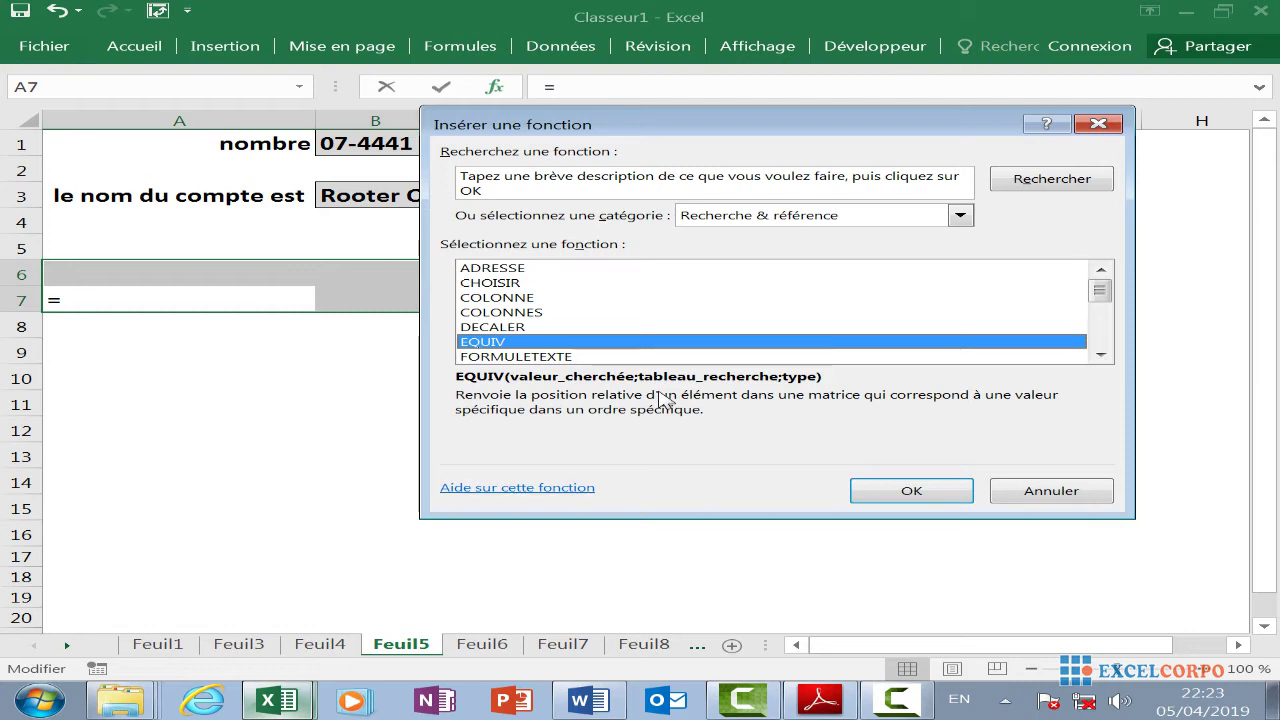
click(900, 482)
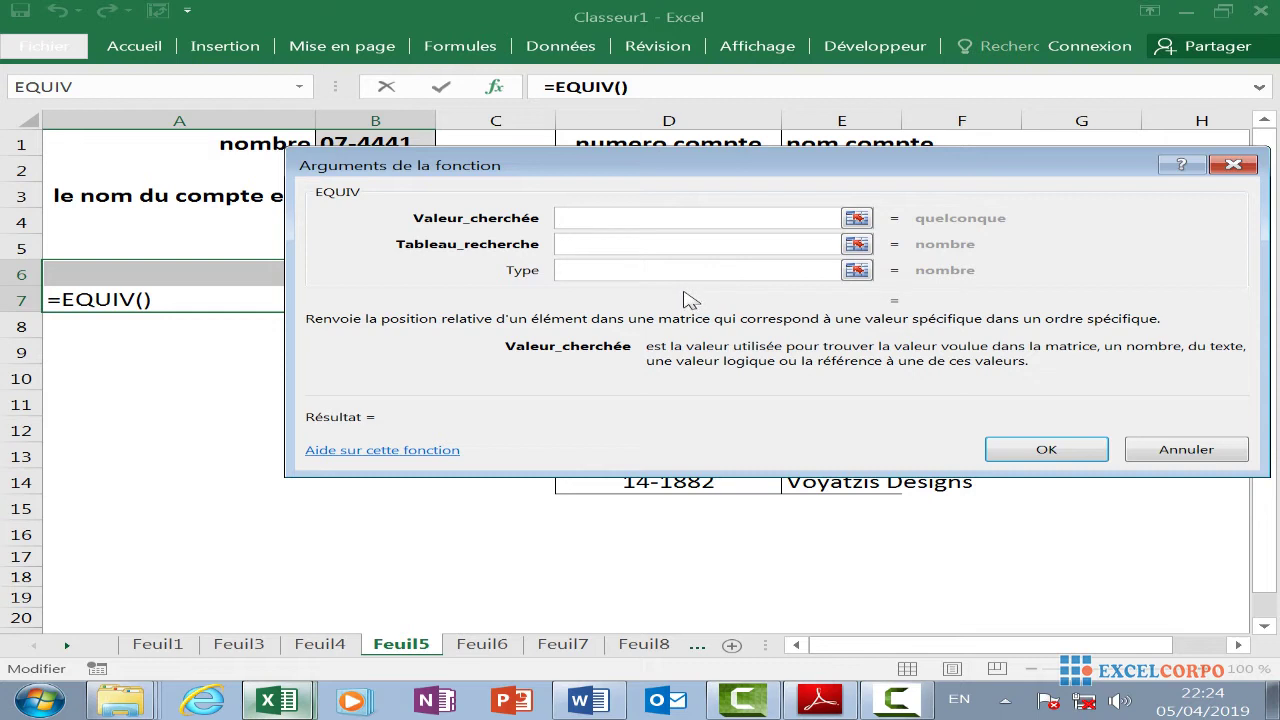
click(585, 243)
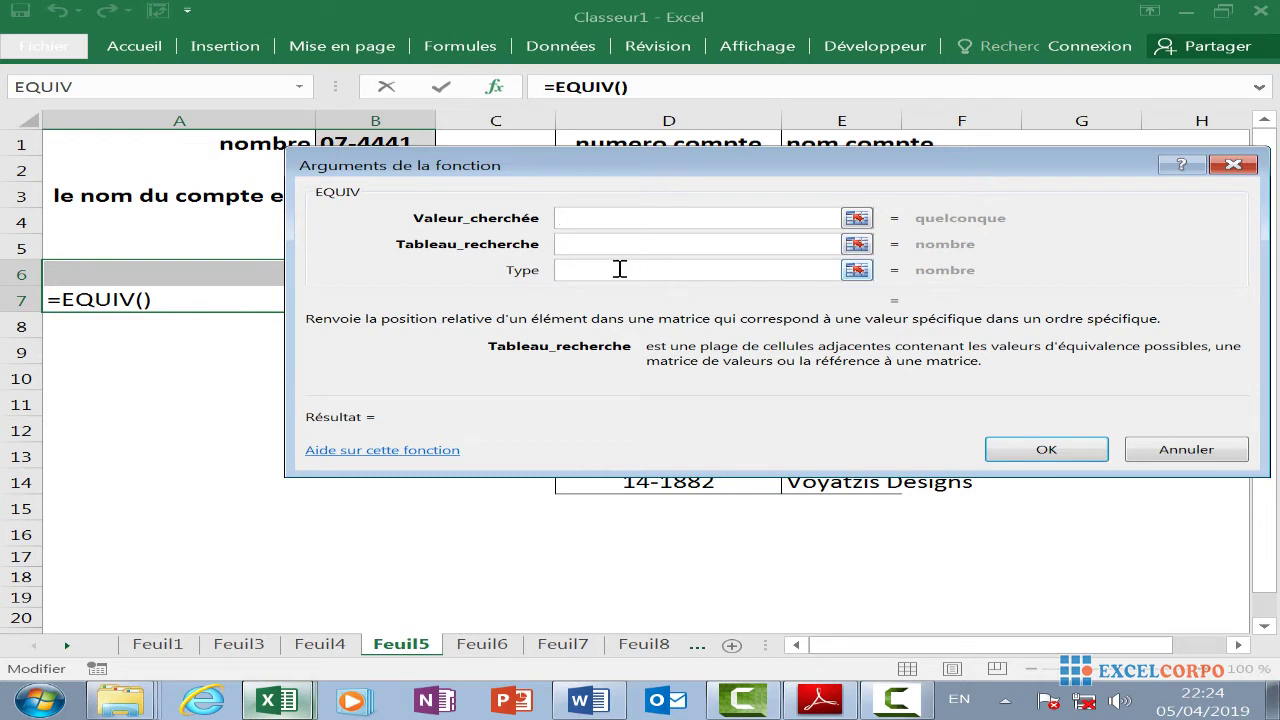
click(611, 270)
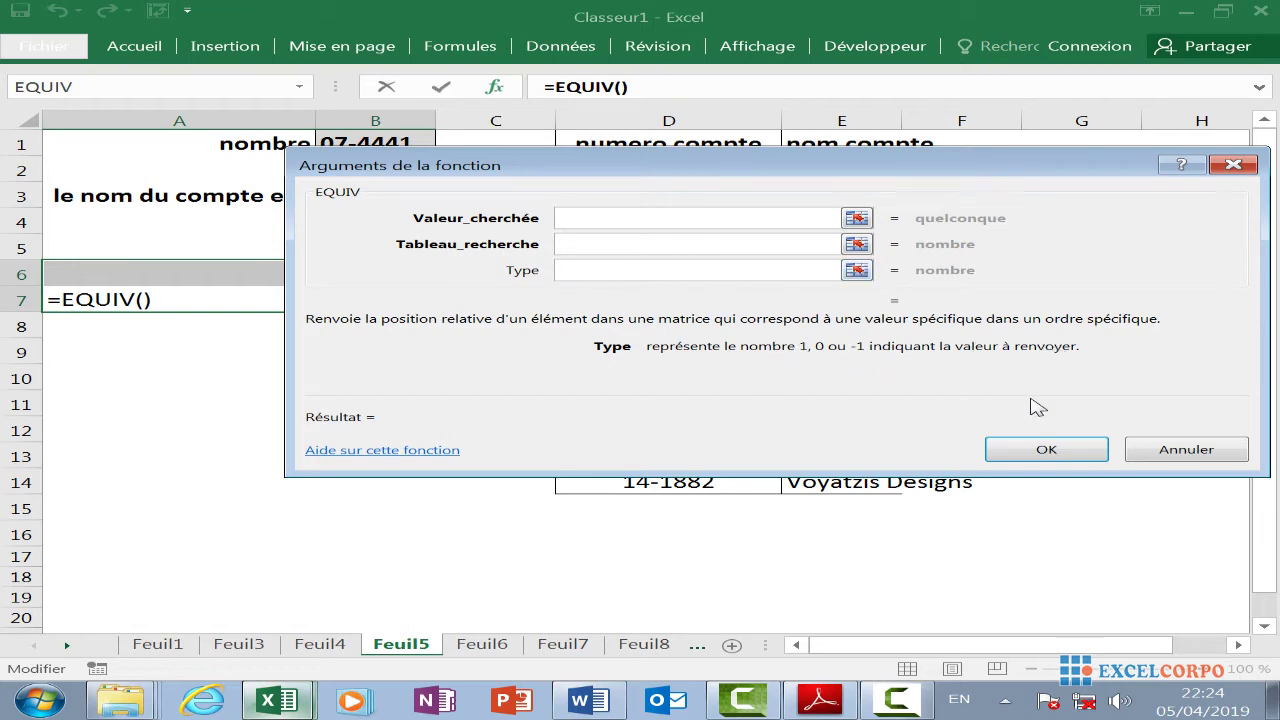
click(1232, 166)
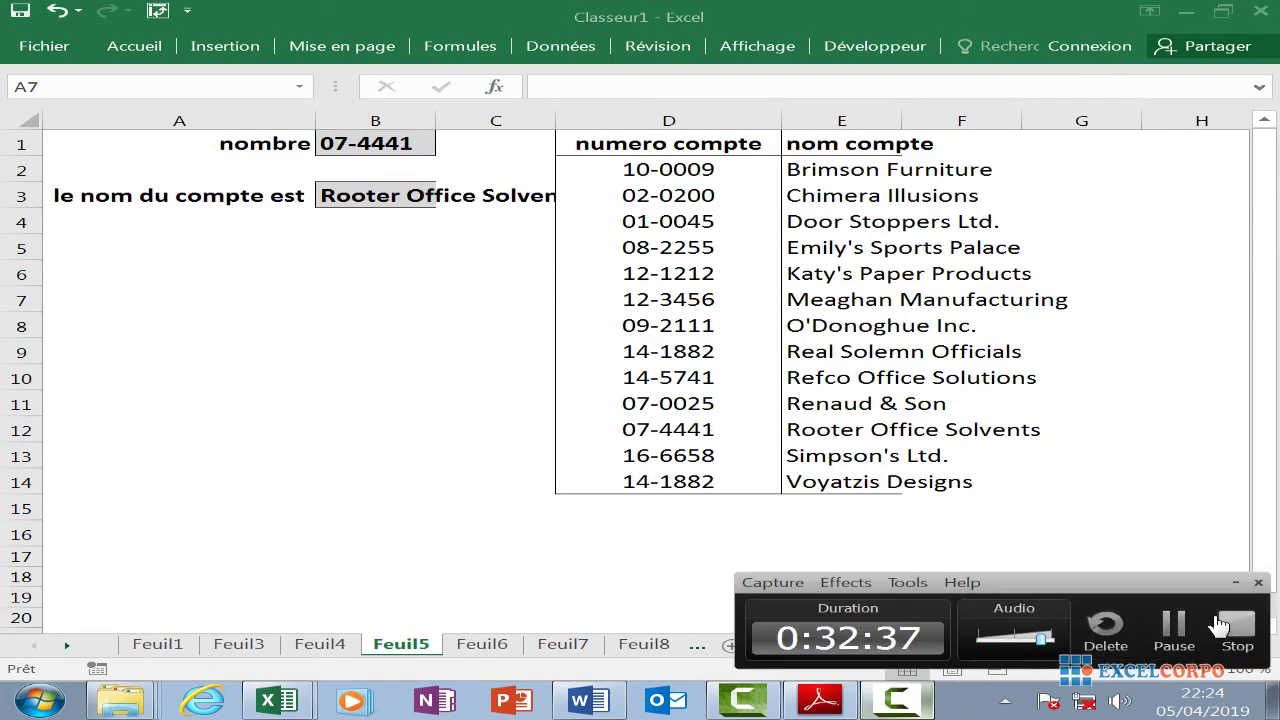
click(1232, 620)
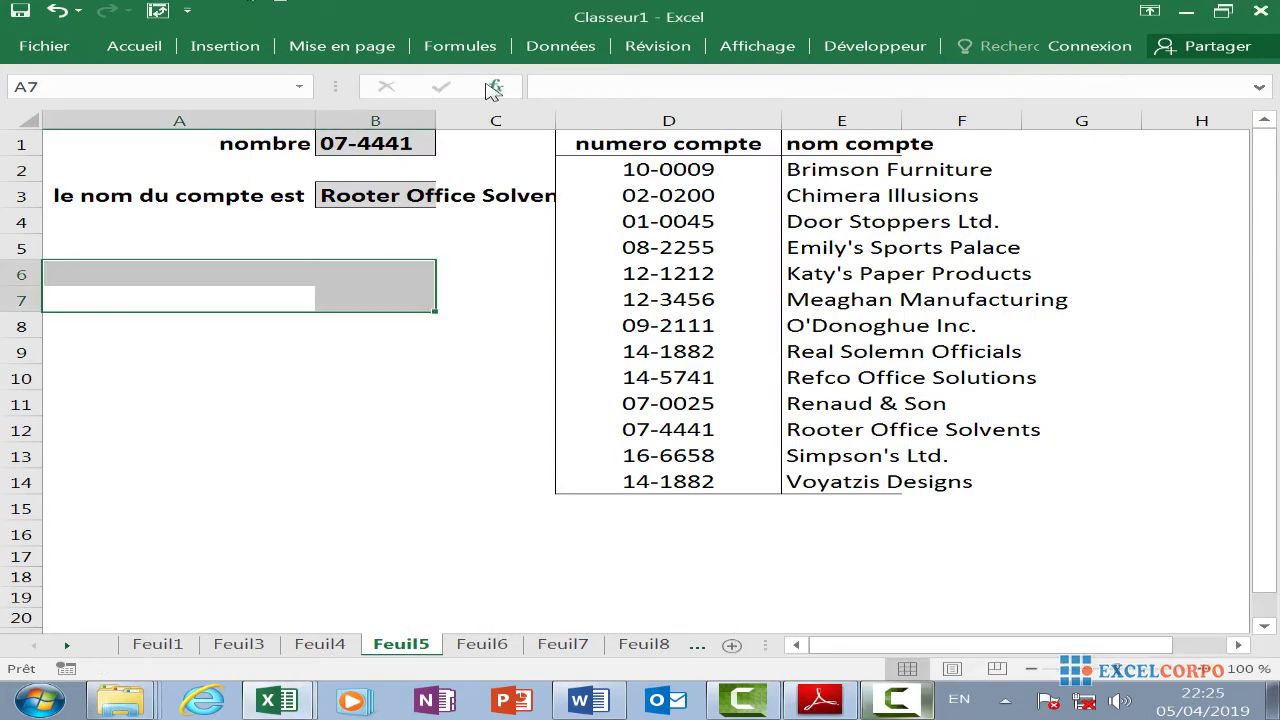
Find INDEX among the lookup functions and examine the Matrice, No_lig and No_col arguments of its matrice;no_lig;no_col form without inserting it
click(493, 88)
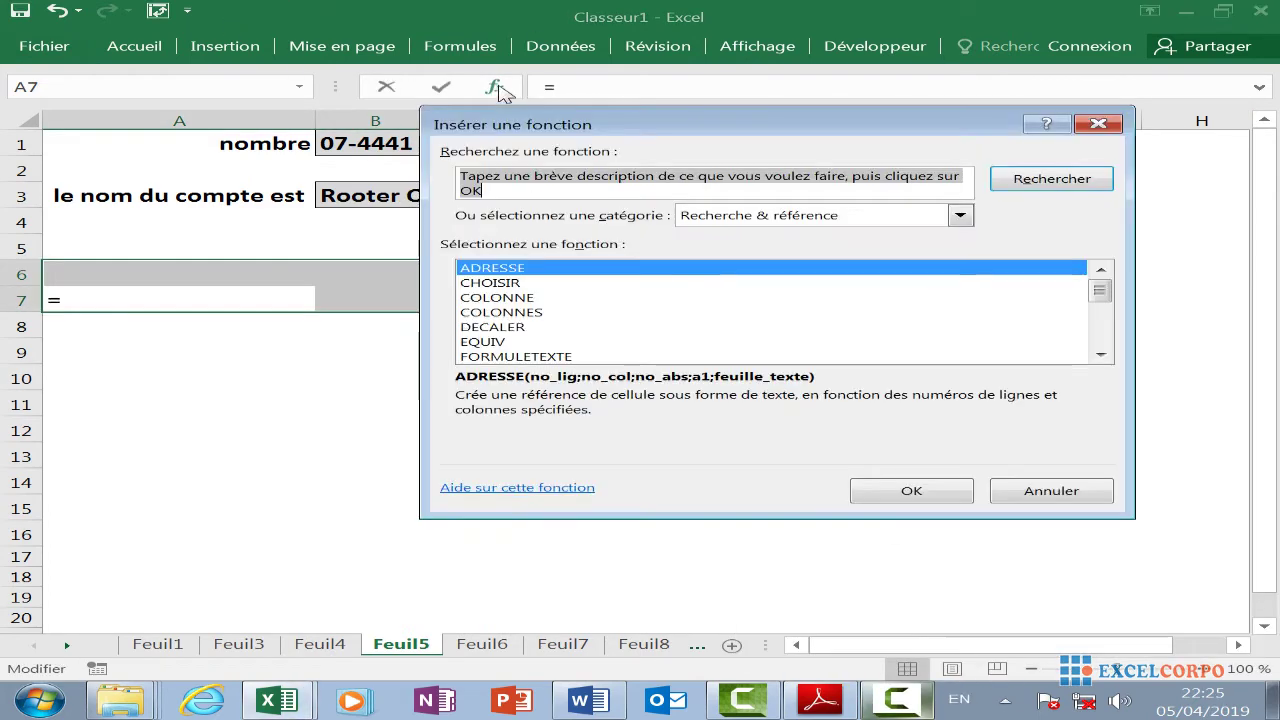
click(578, 272)
key(i)
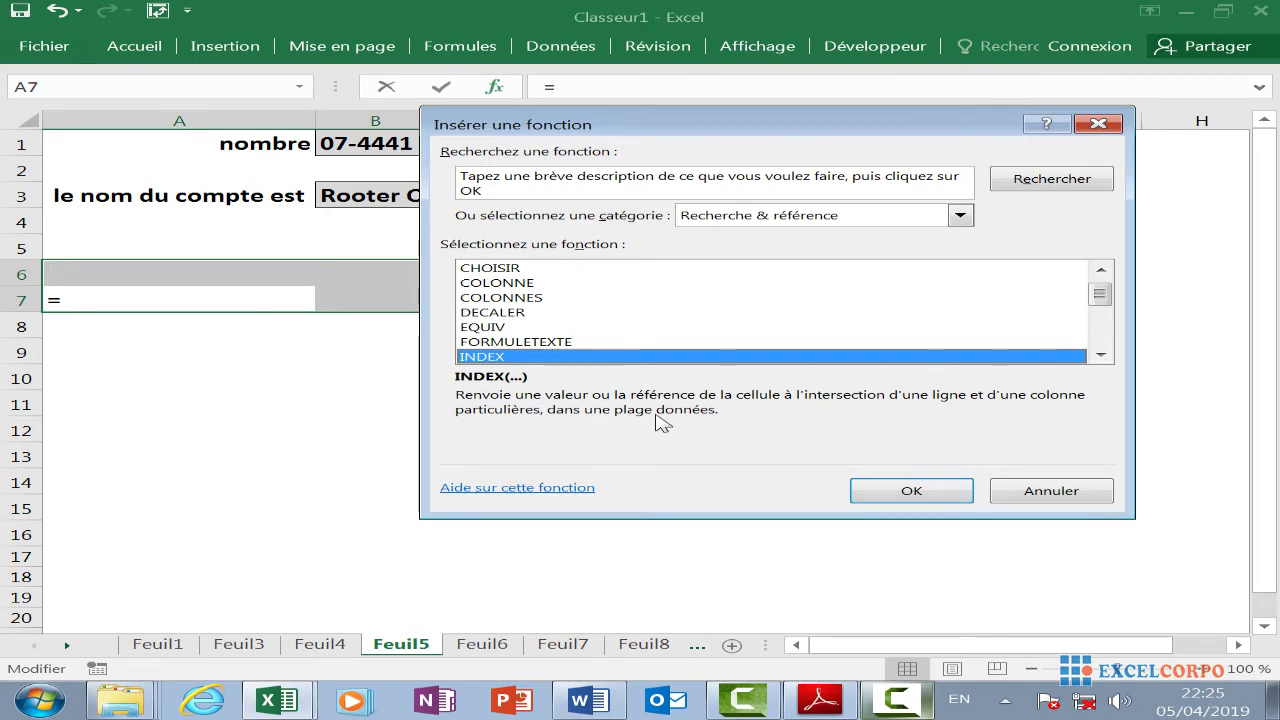
click(887, 700)
click(1170, 632)
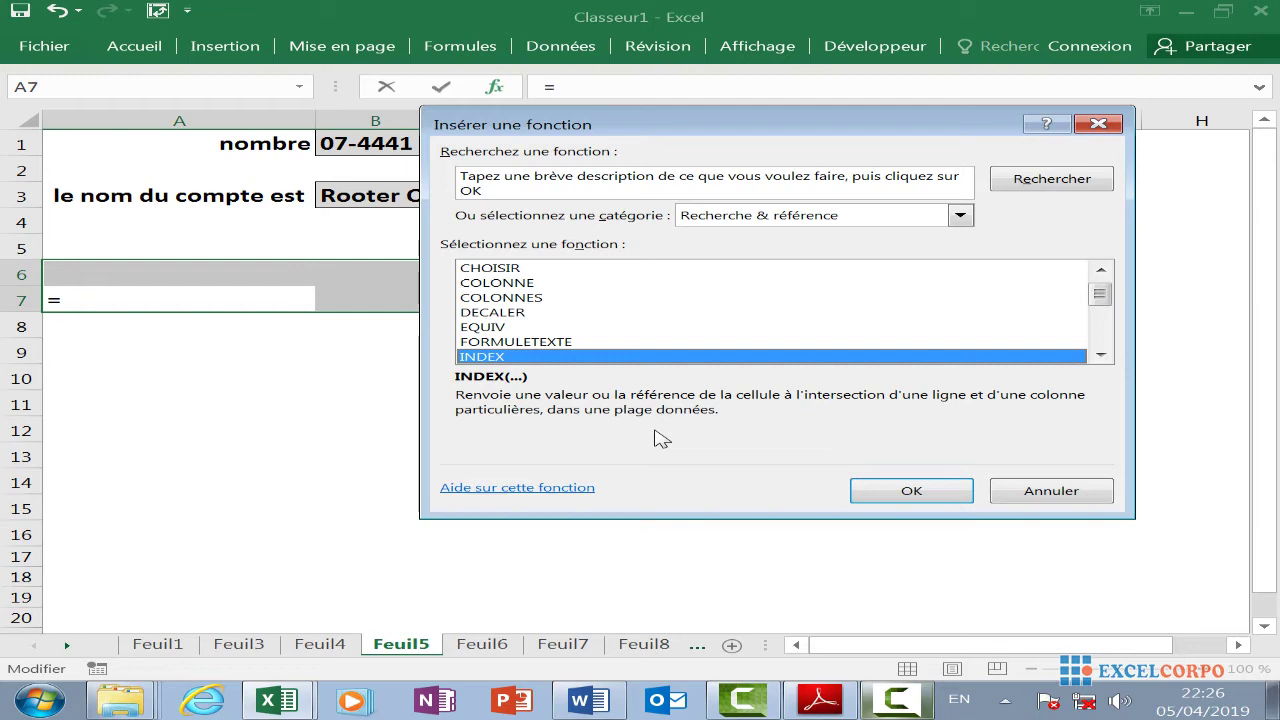
click(908, 491)
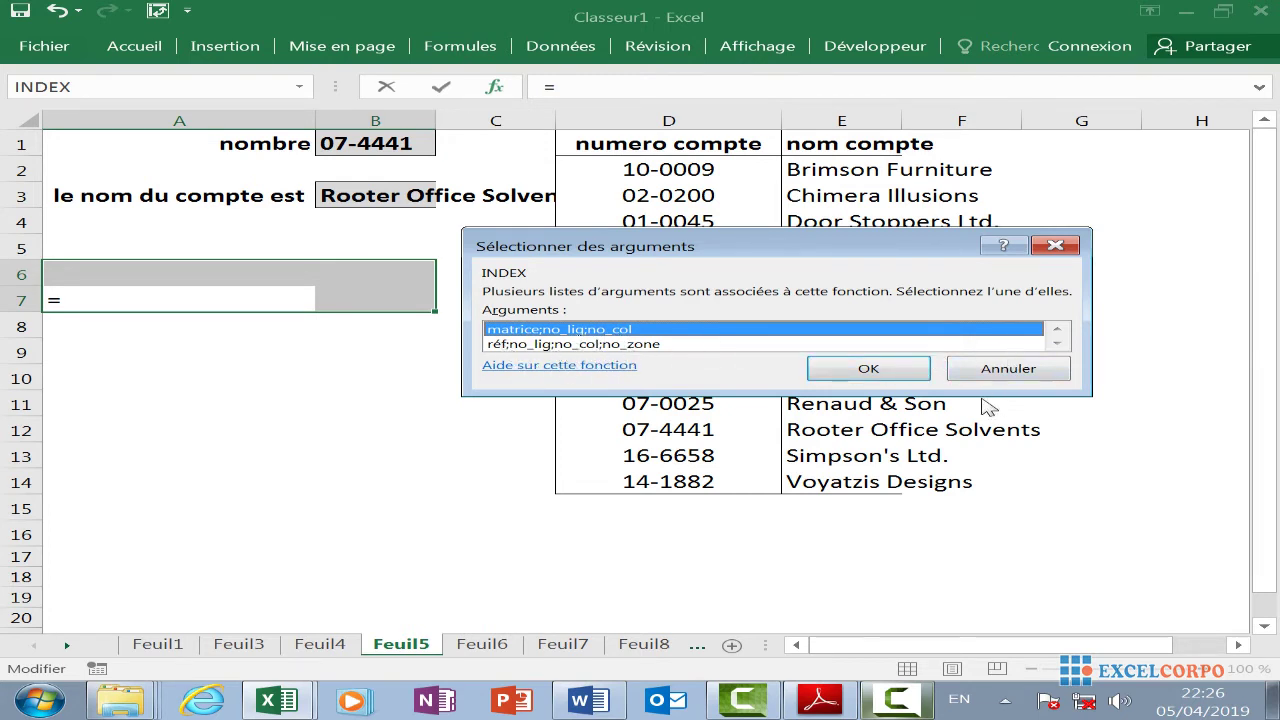
click(845, 370)
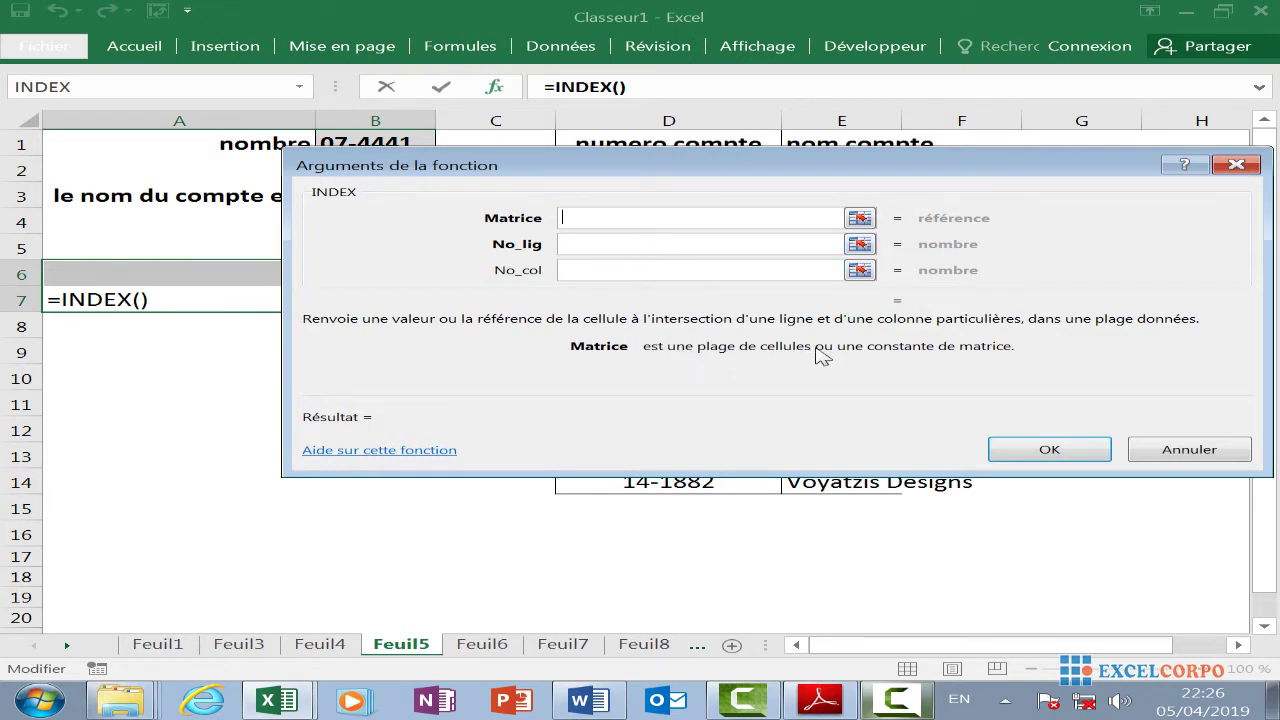
click(604, 244)
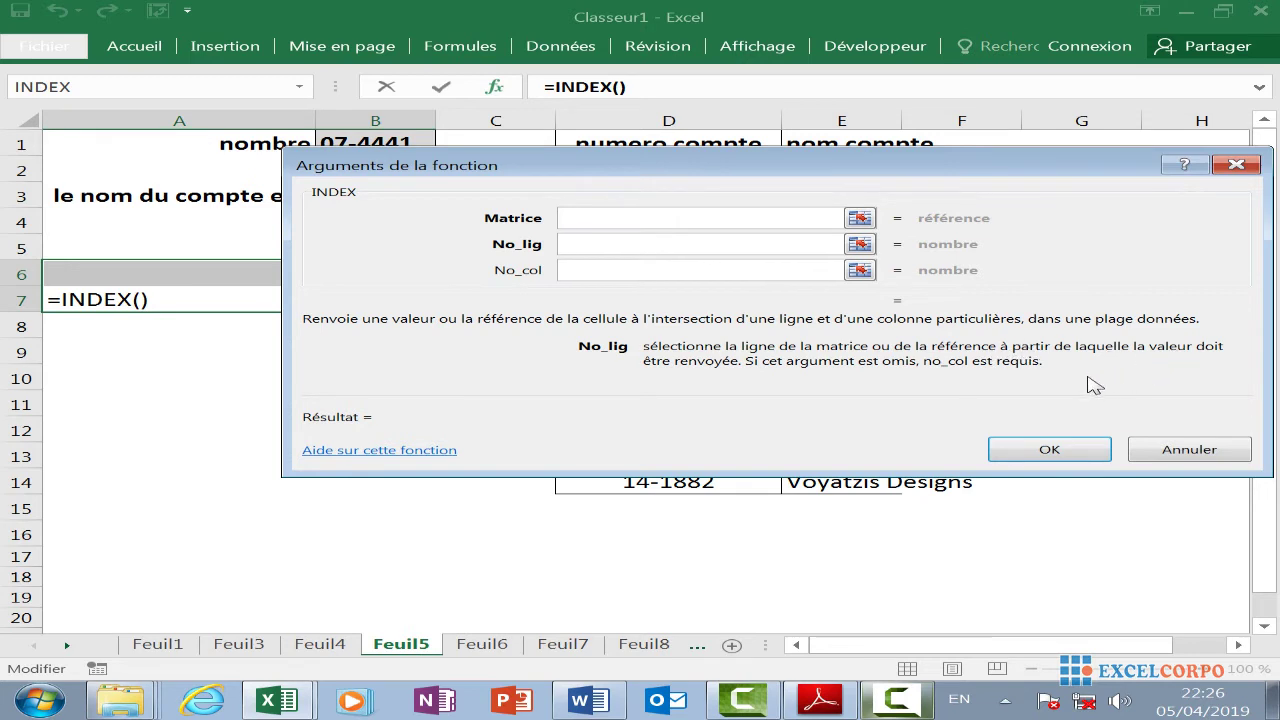
click(581, 268)
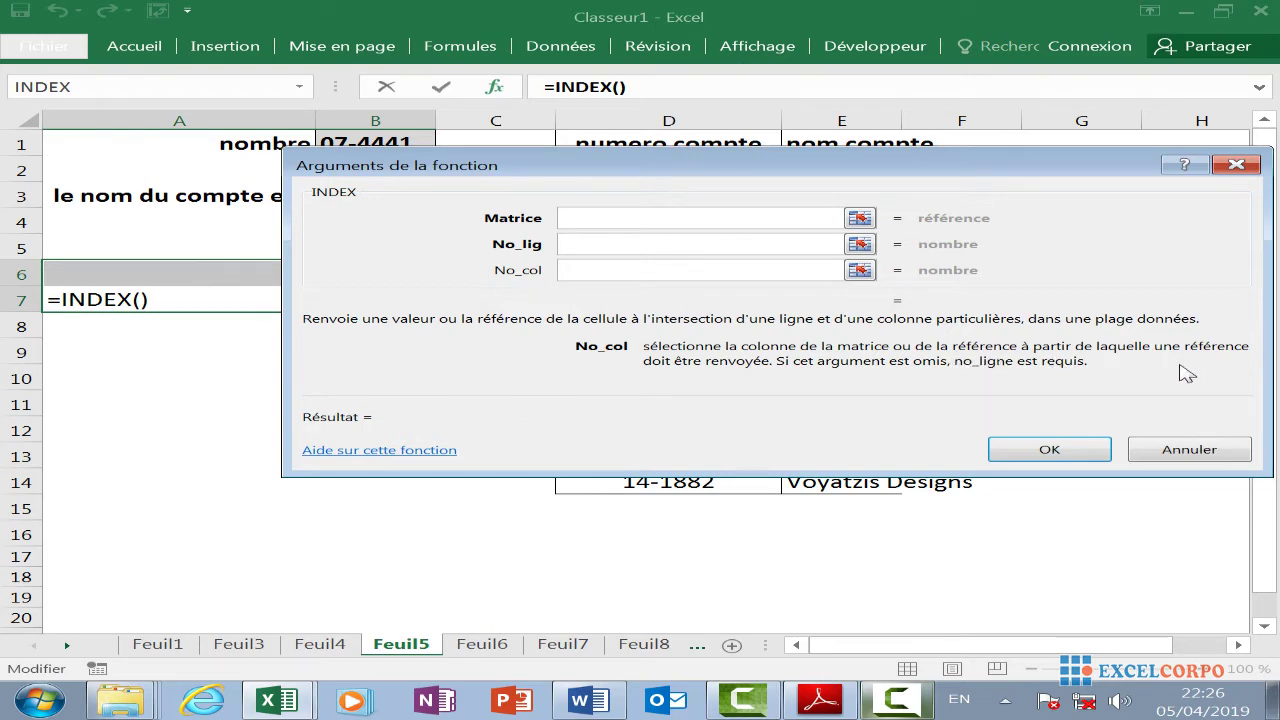
click(1237, 166)
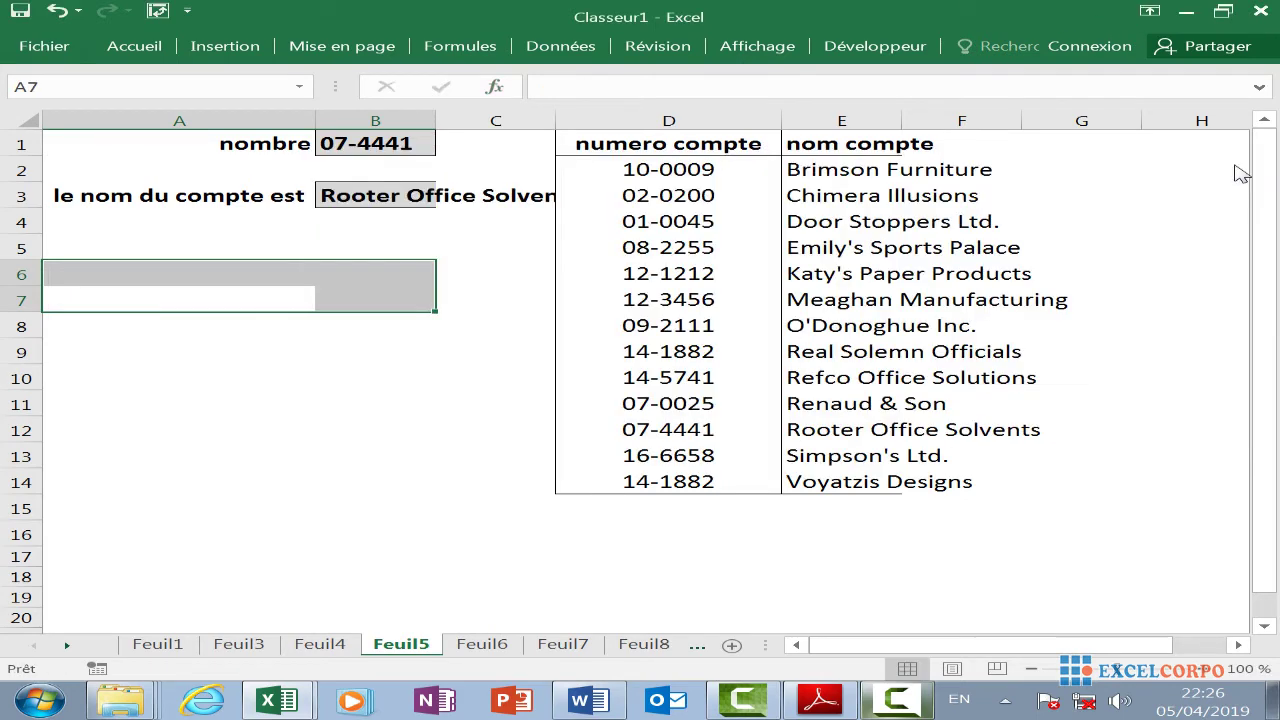
click(302, 345)
click(896, 700)
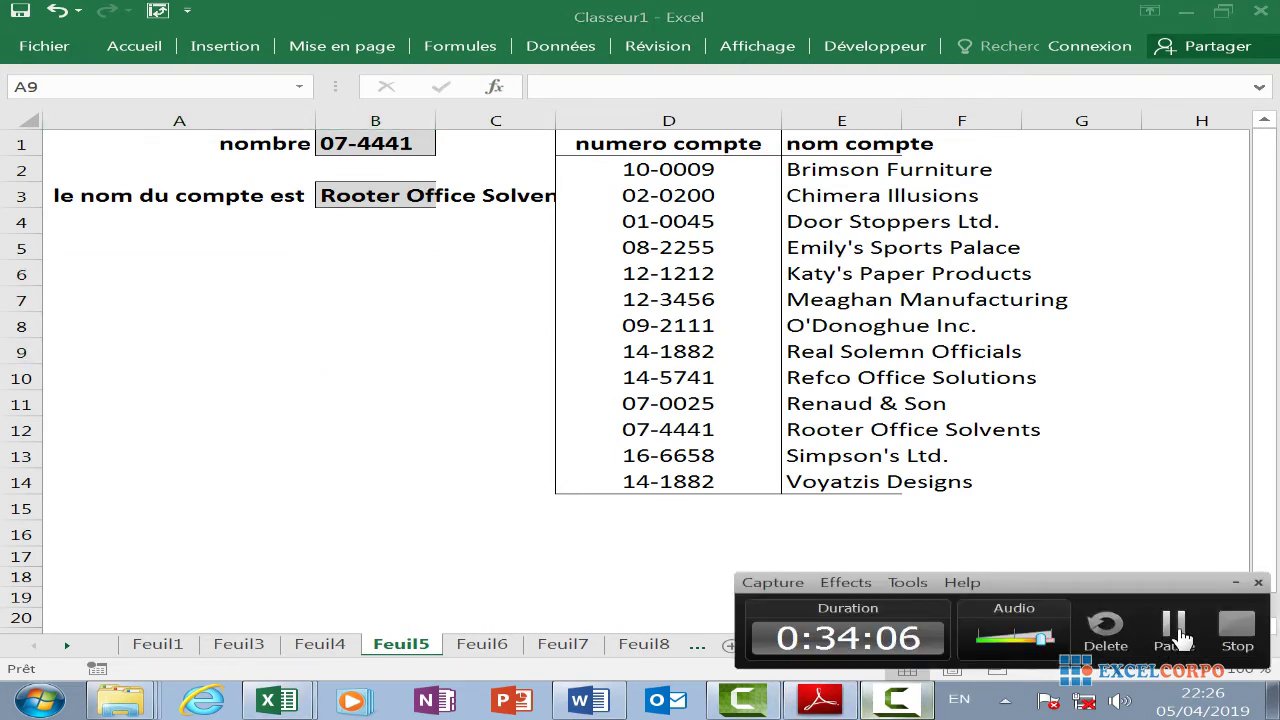
click(1183, 639)
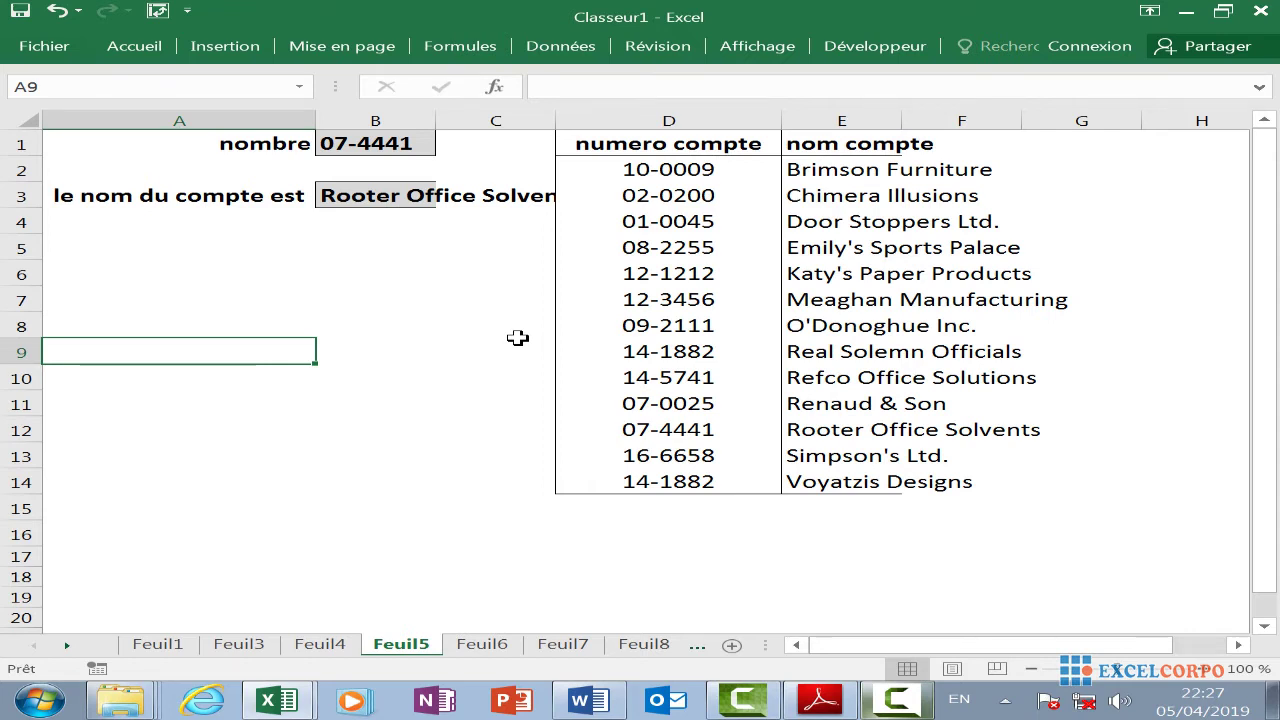
Examine the account-name RECHERCHEV formula in B3 and the account number cell B1 it looks up
click(379, 194)
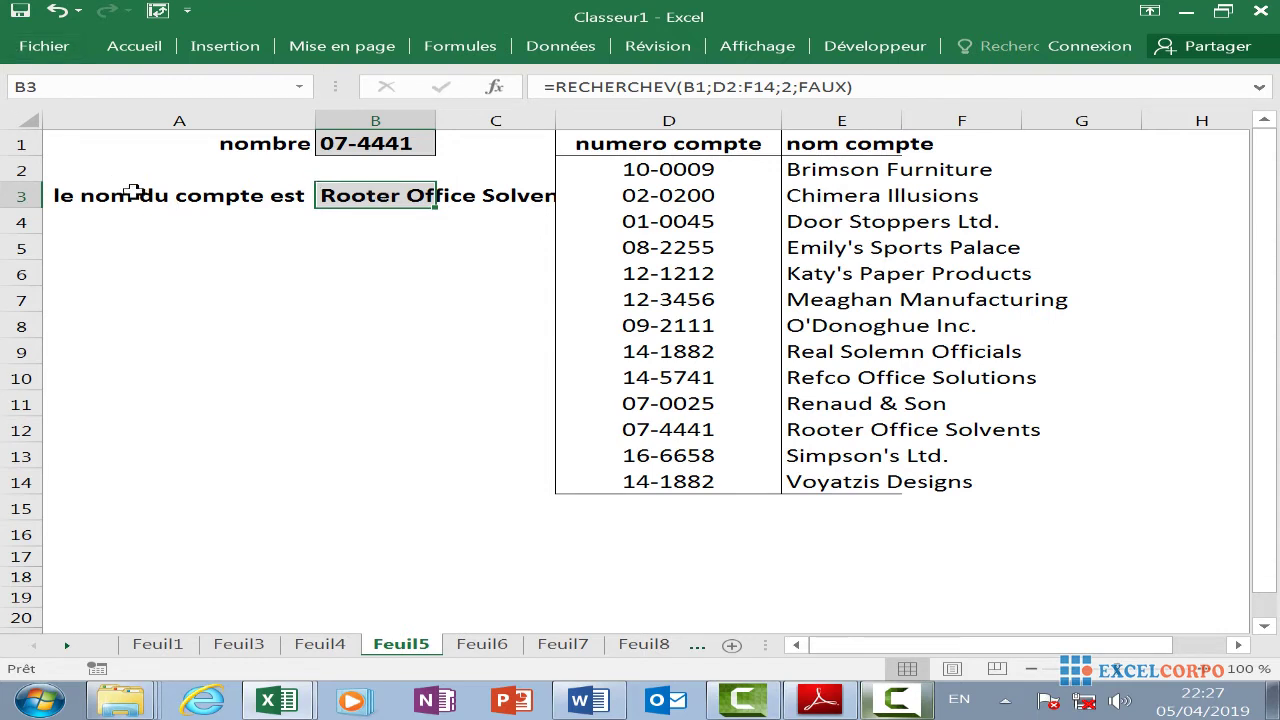
click(345, 143)
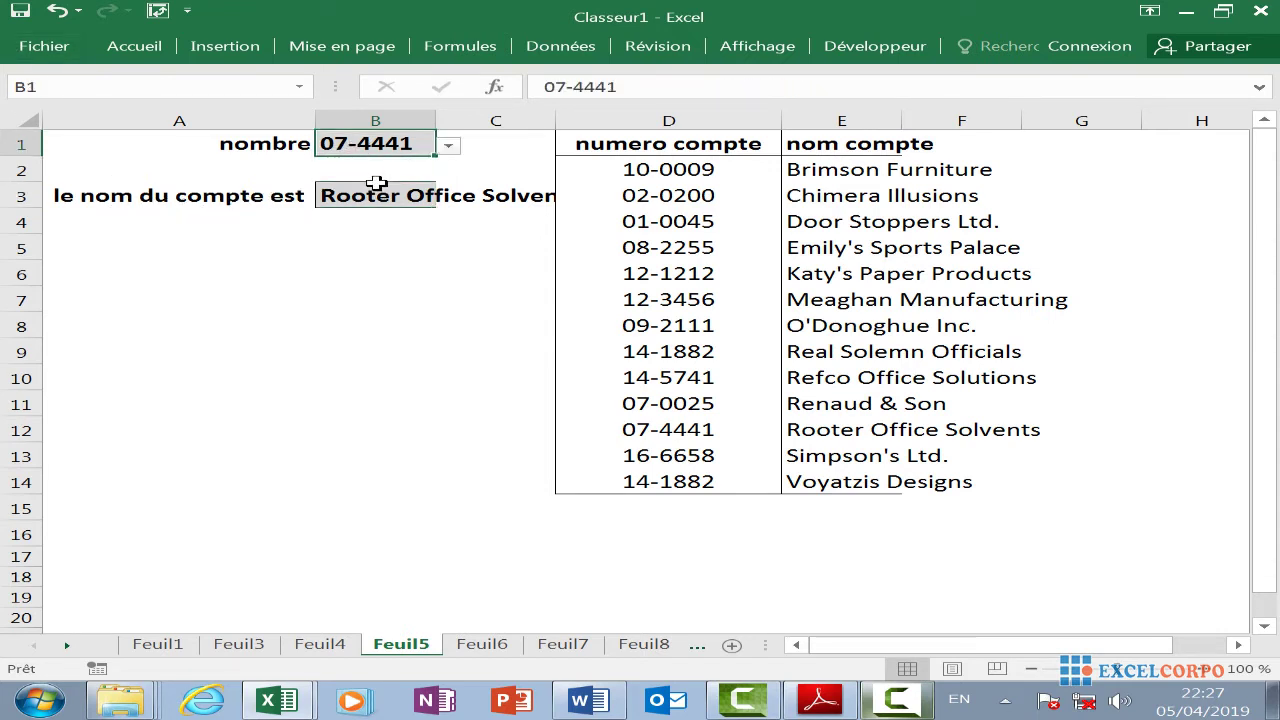
click(380, 193)
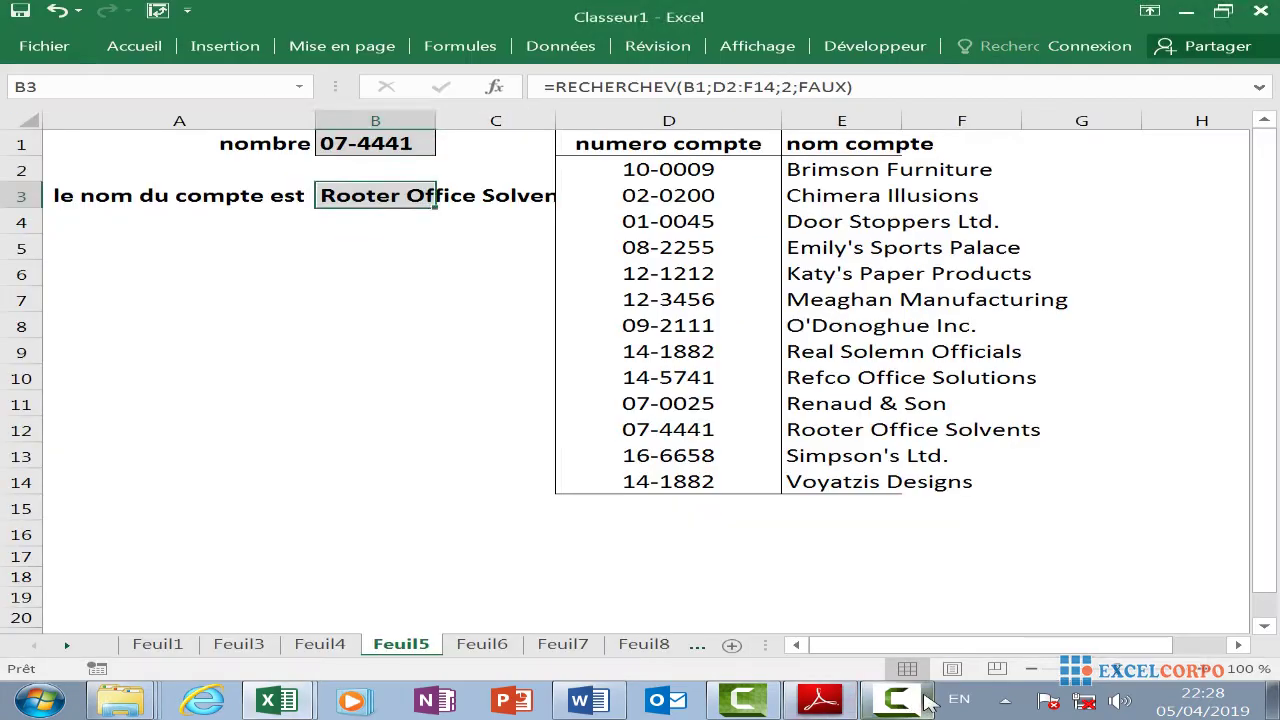
click(912, 700)
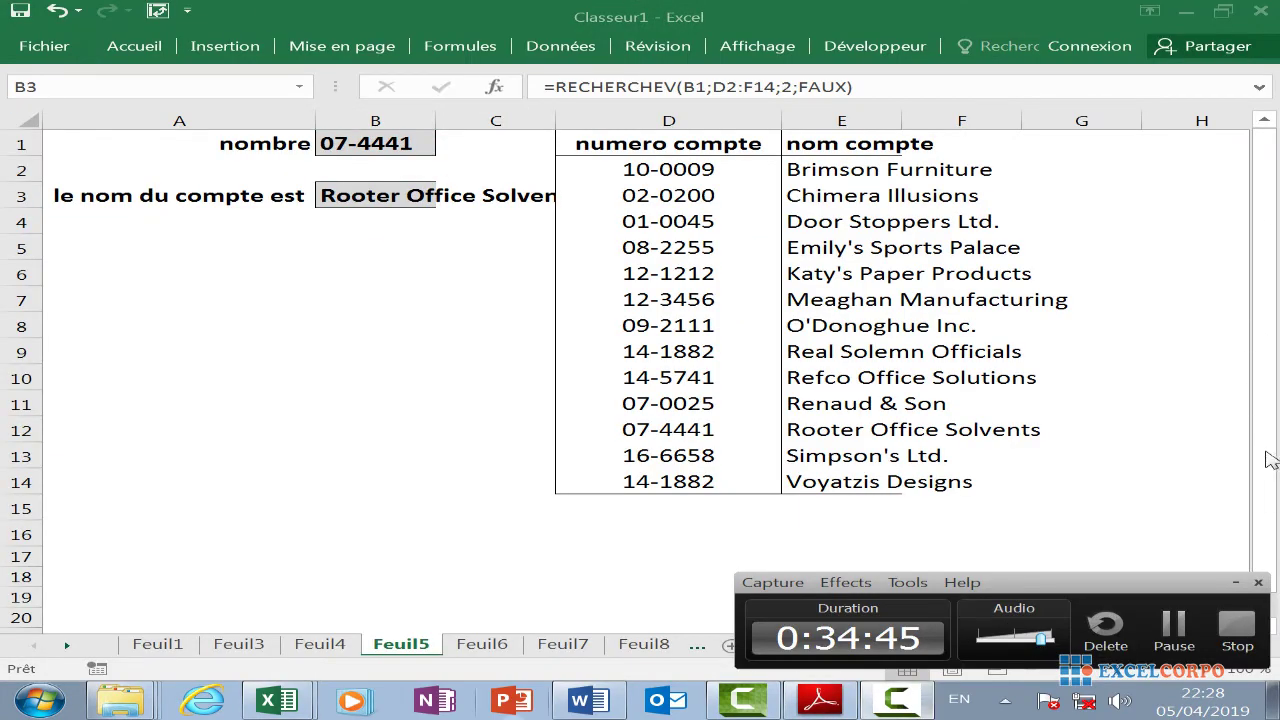
click(1172, 628)
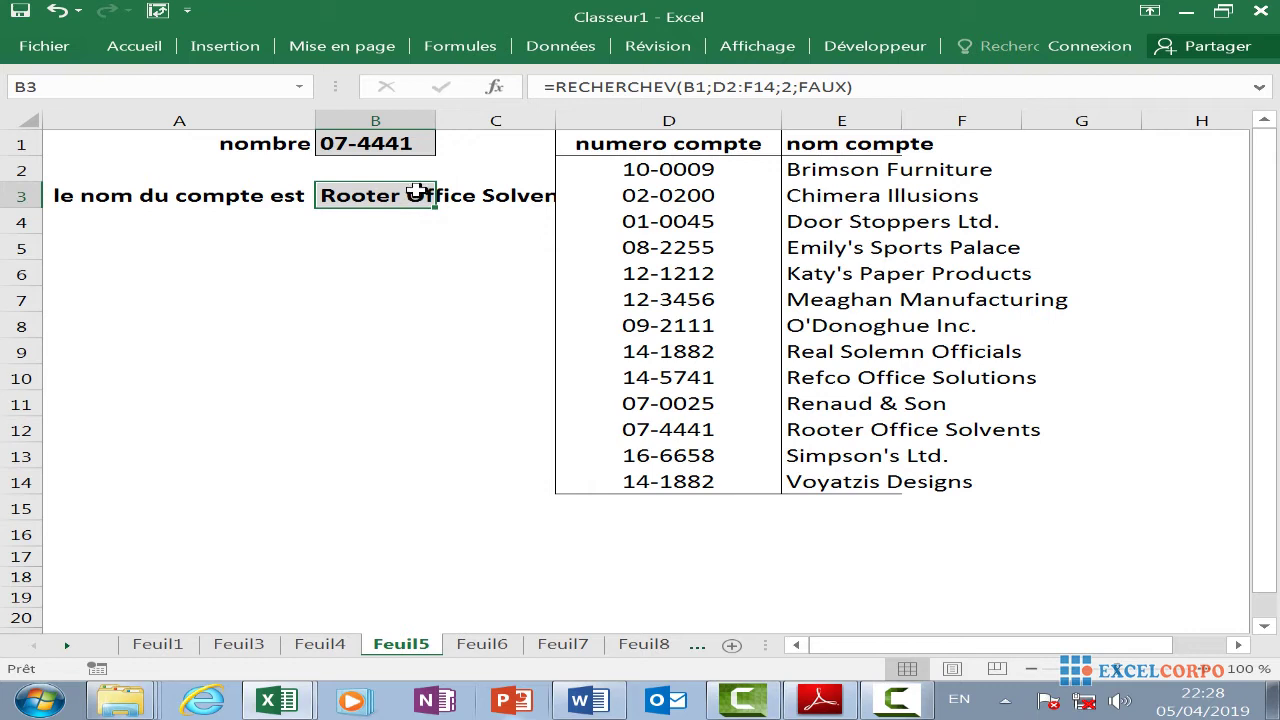
Replace the RECHERCHEV formula in B3 by starting an INDEX formula with D2:F14 as its matrice argument
double_click(416, 190)
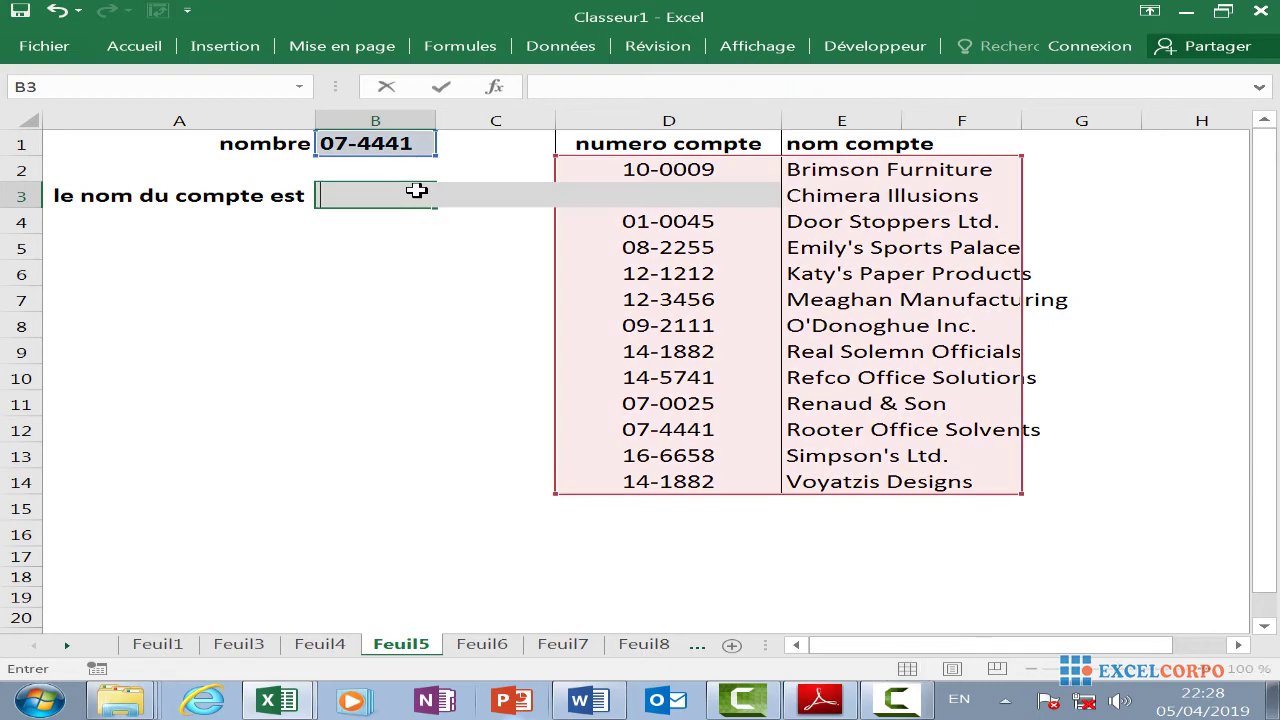
text(-)
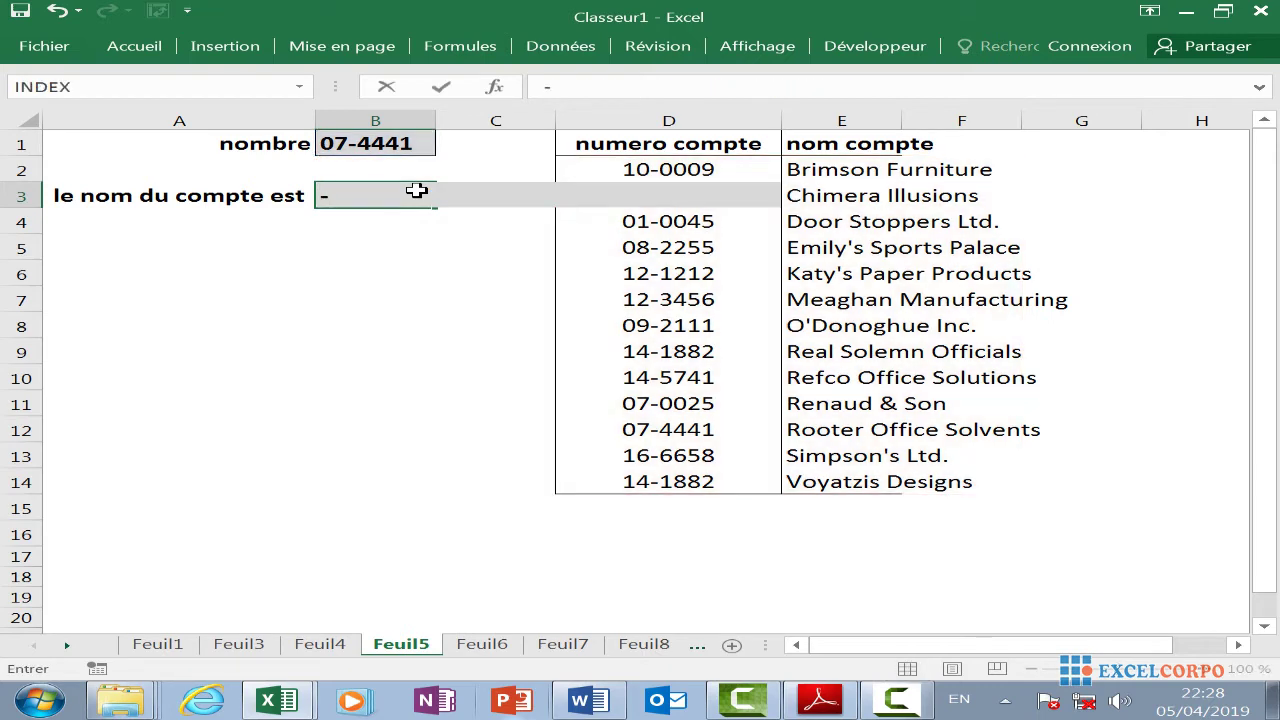
key(BackSpace)
text(=inde)
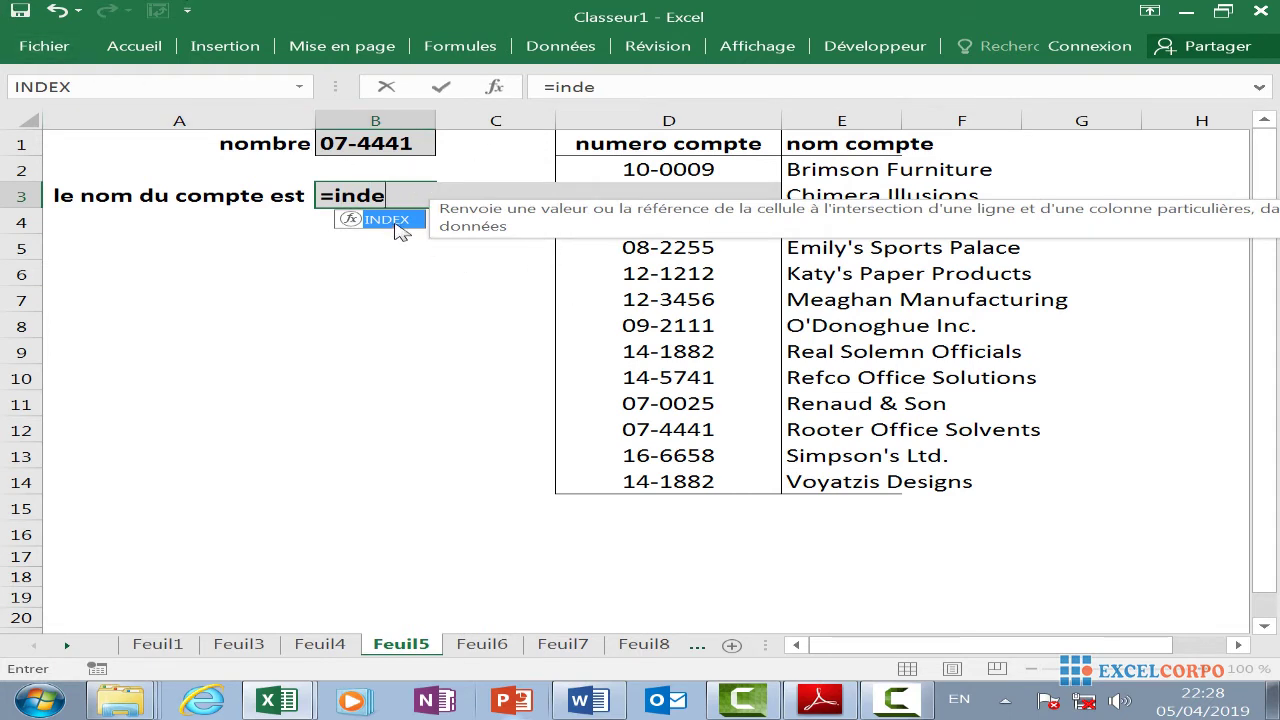
double_click(396, 220)
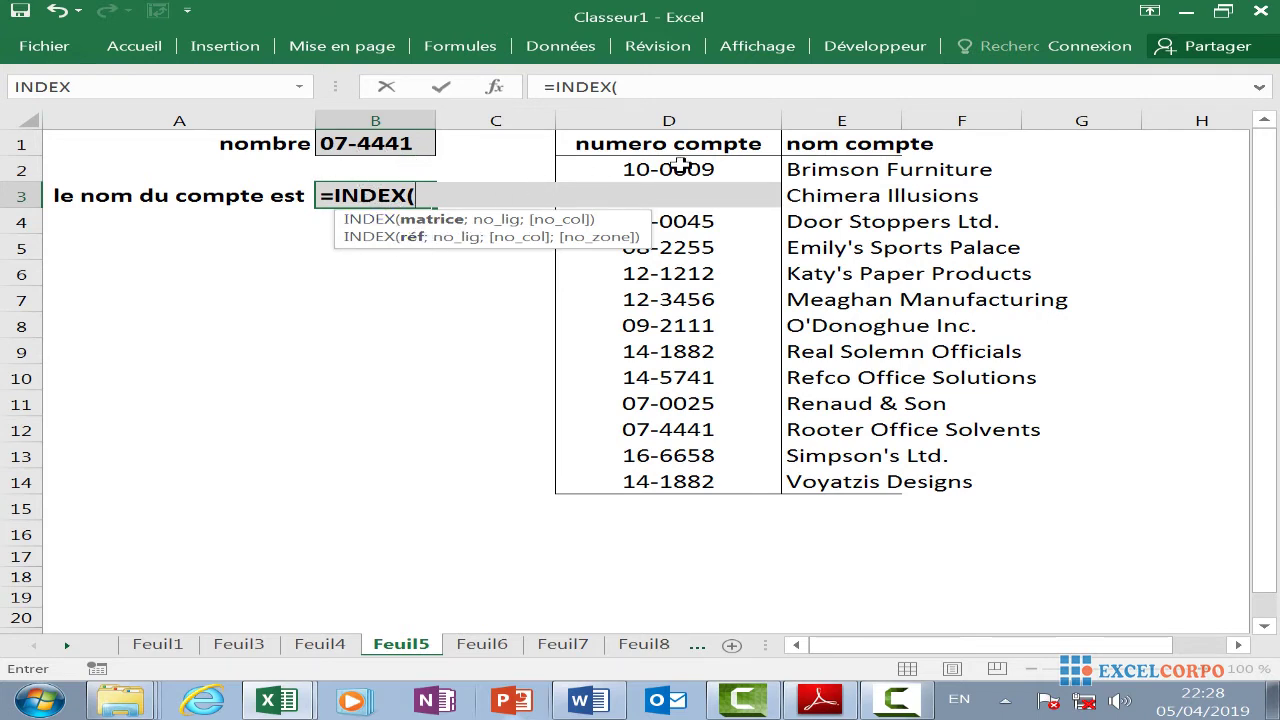
click(627, 168)
drag(657, 166, 960, 472)
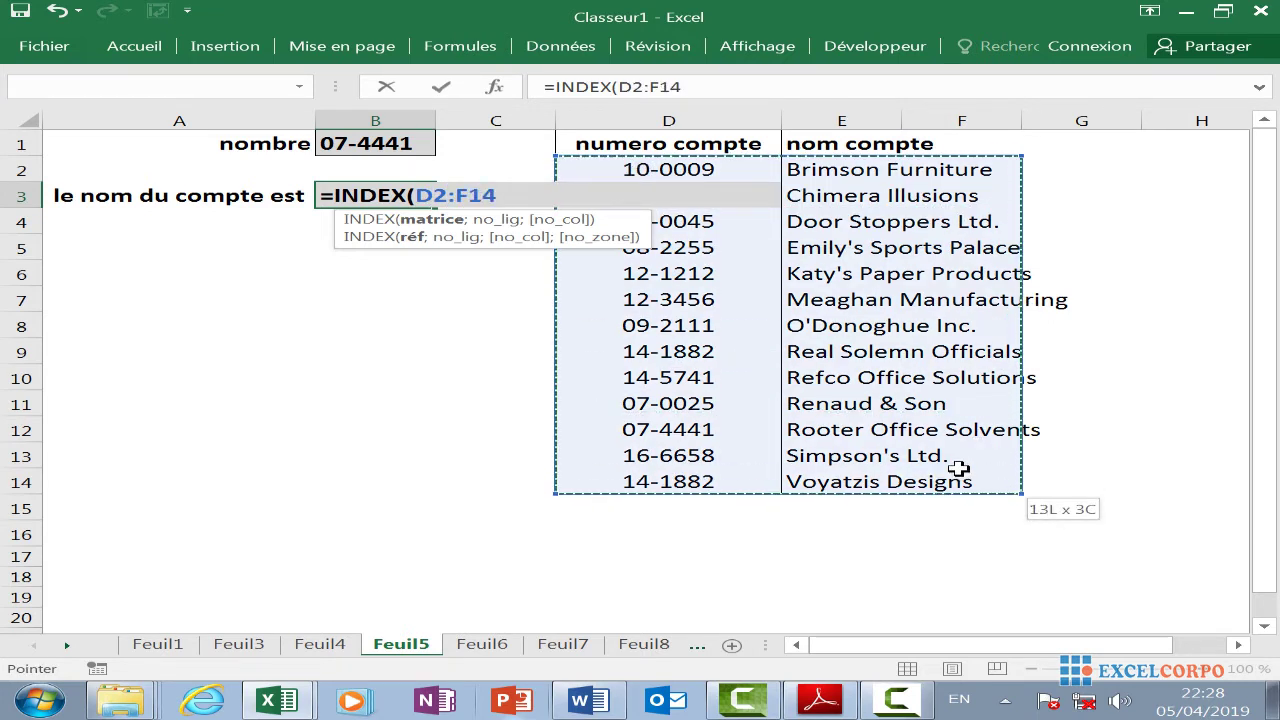
drag(959, 468, 908, 470)
drag(908, 470, 908, 470)
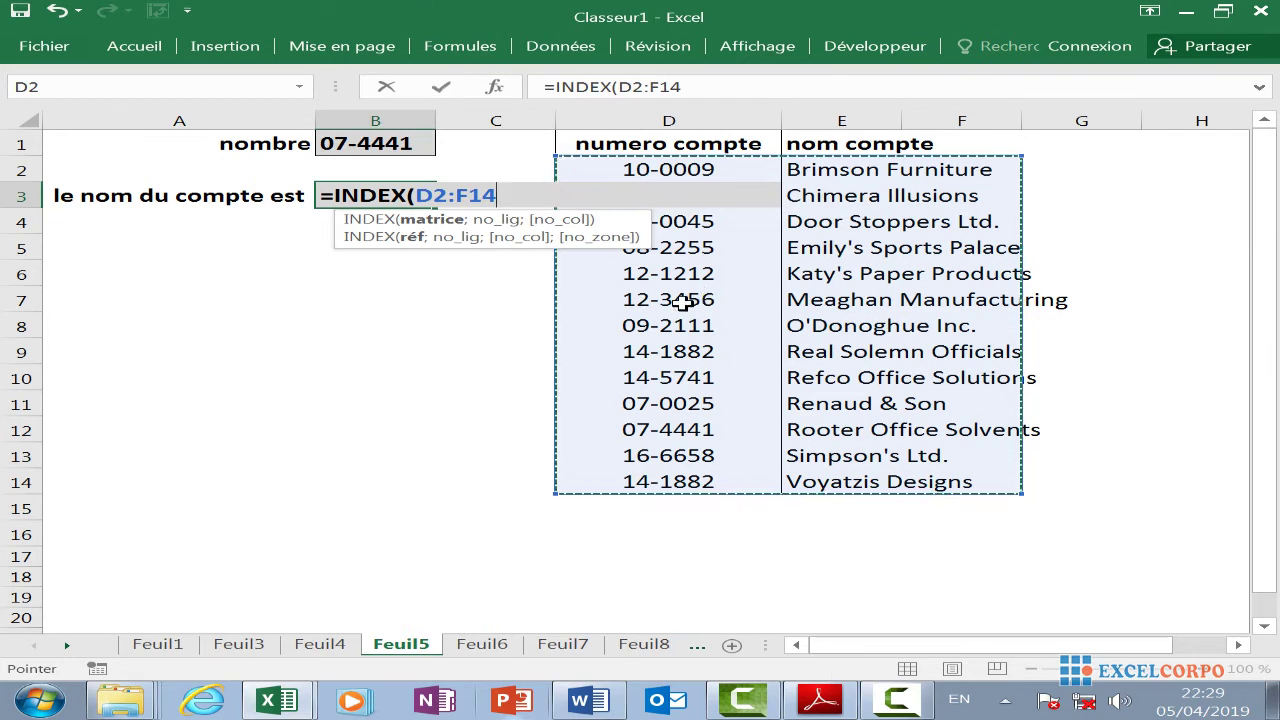
Nest EQUIV(B1;D2:D14;0) as the no_lig argument of the INDEX formula in B3
text(;)
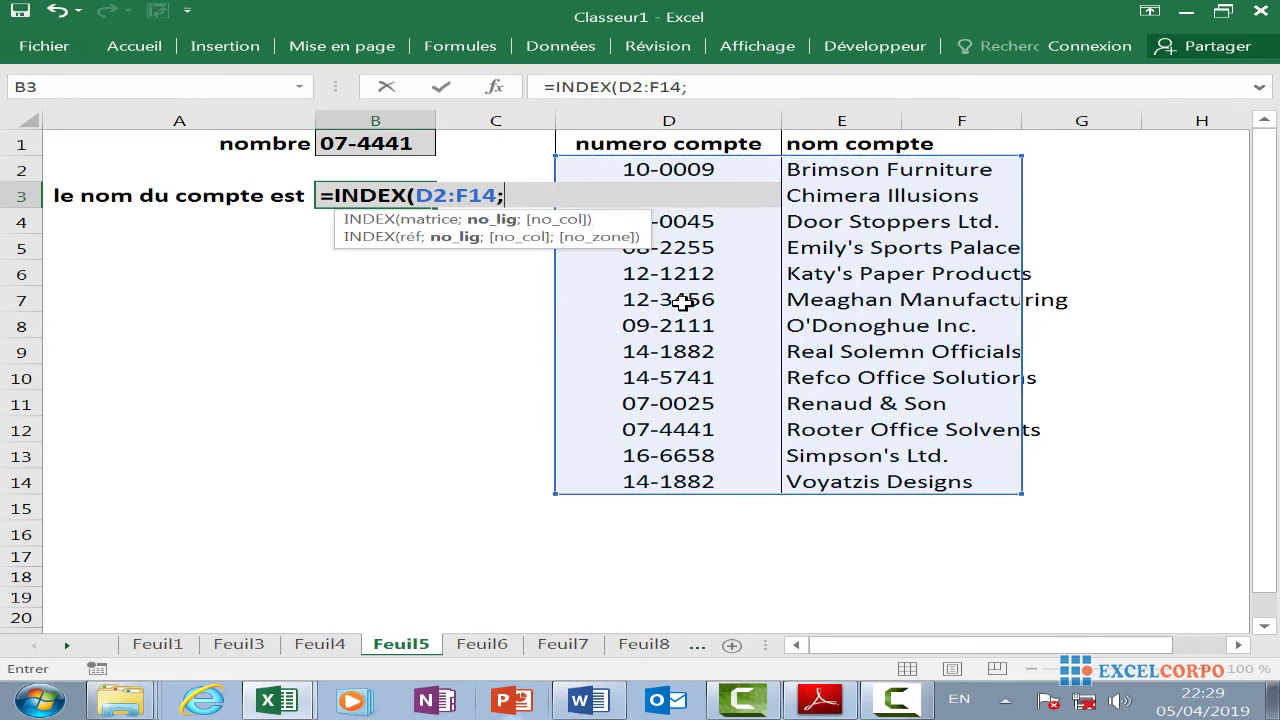
text(eq)
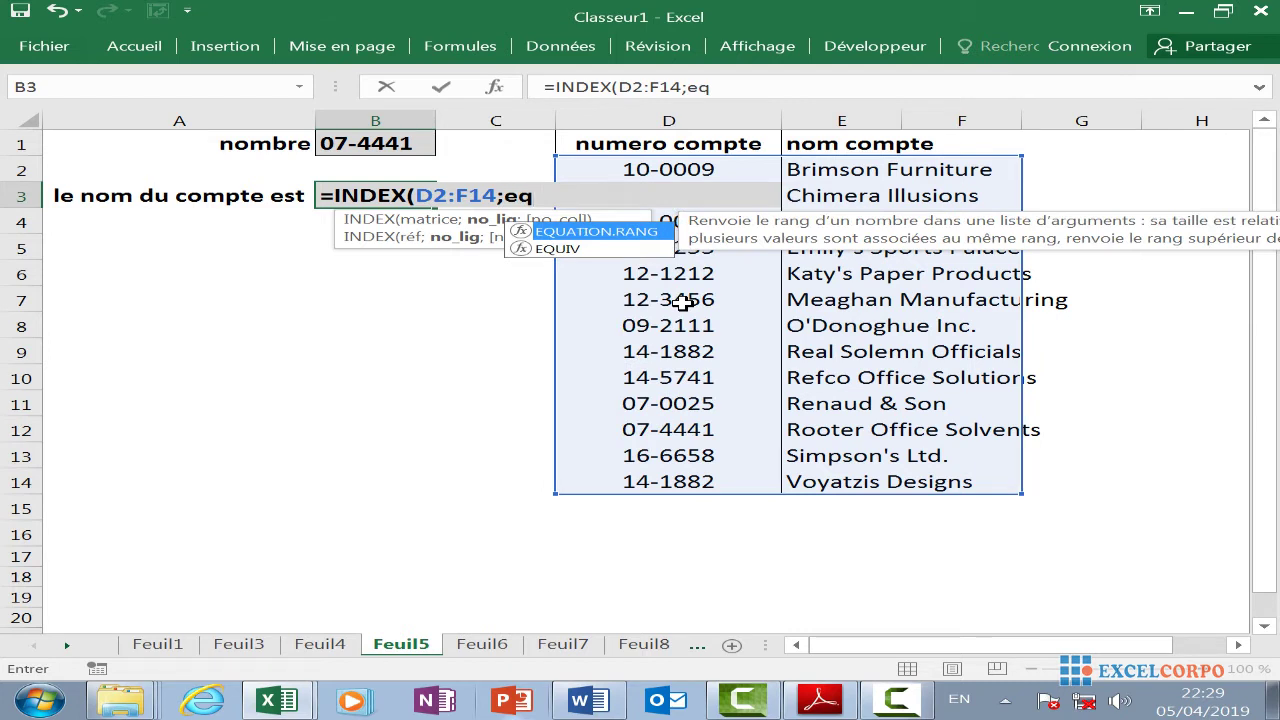
double_click(590, 250)
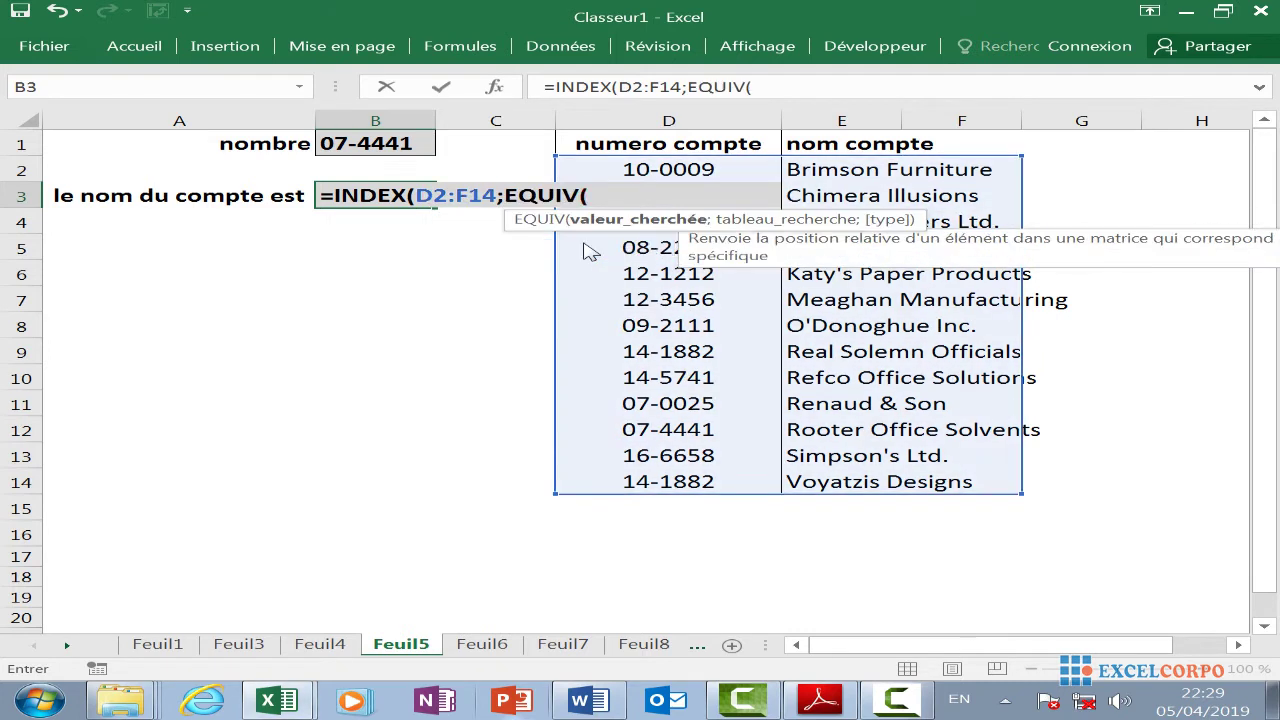
click(395, 143)
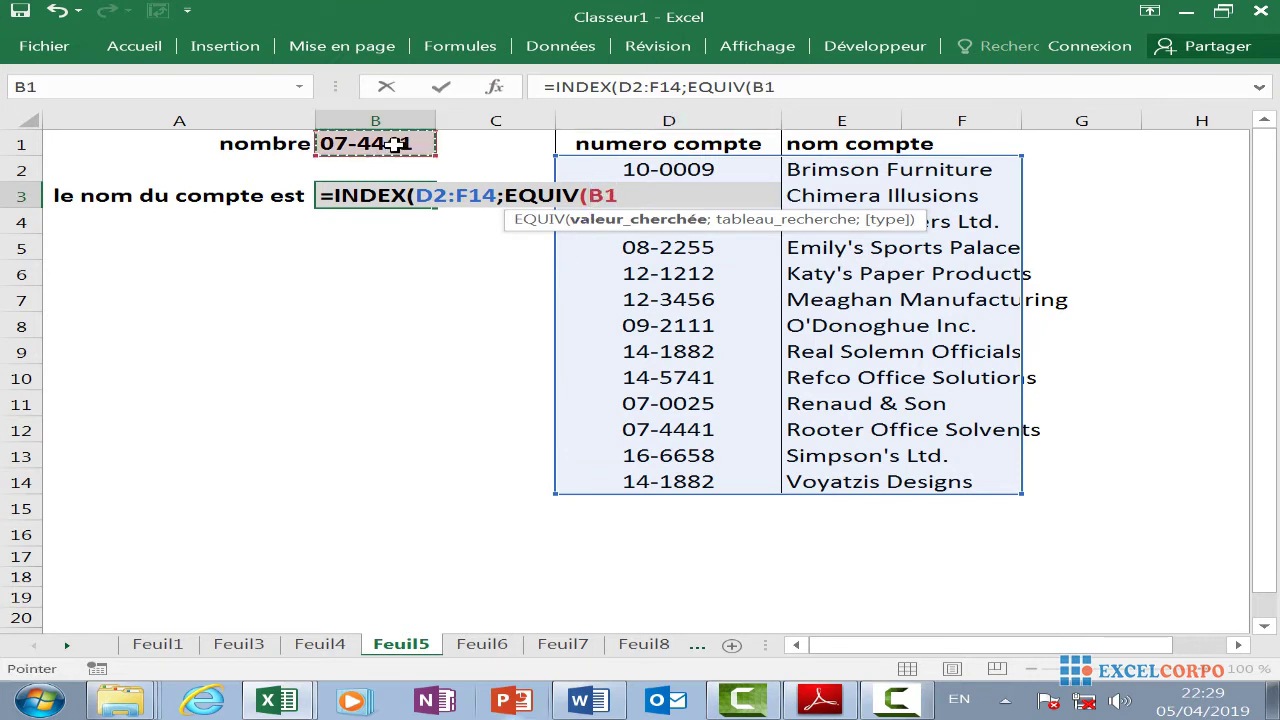
text(;)
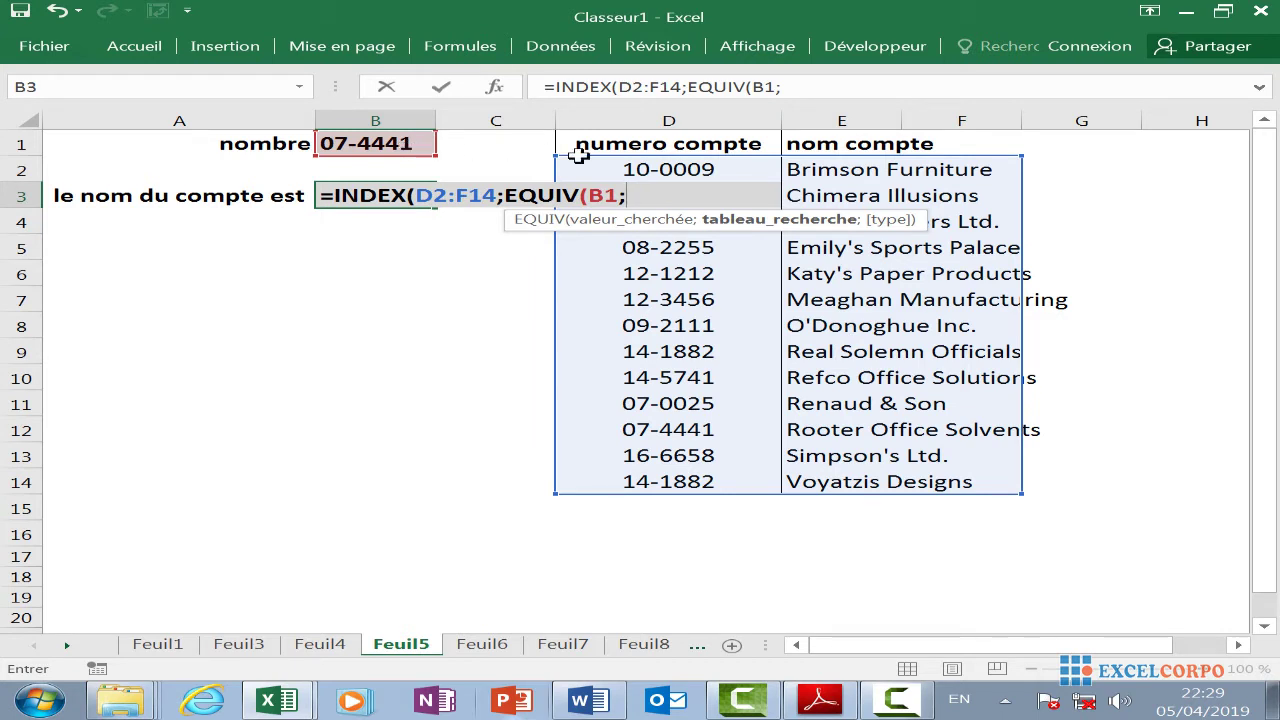
click(746, 168)
drag(746, 168, 705, 218)
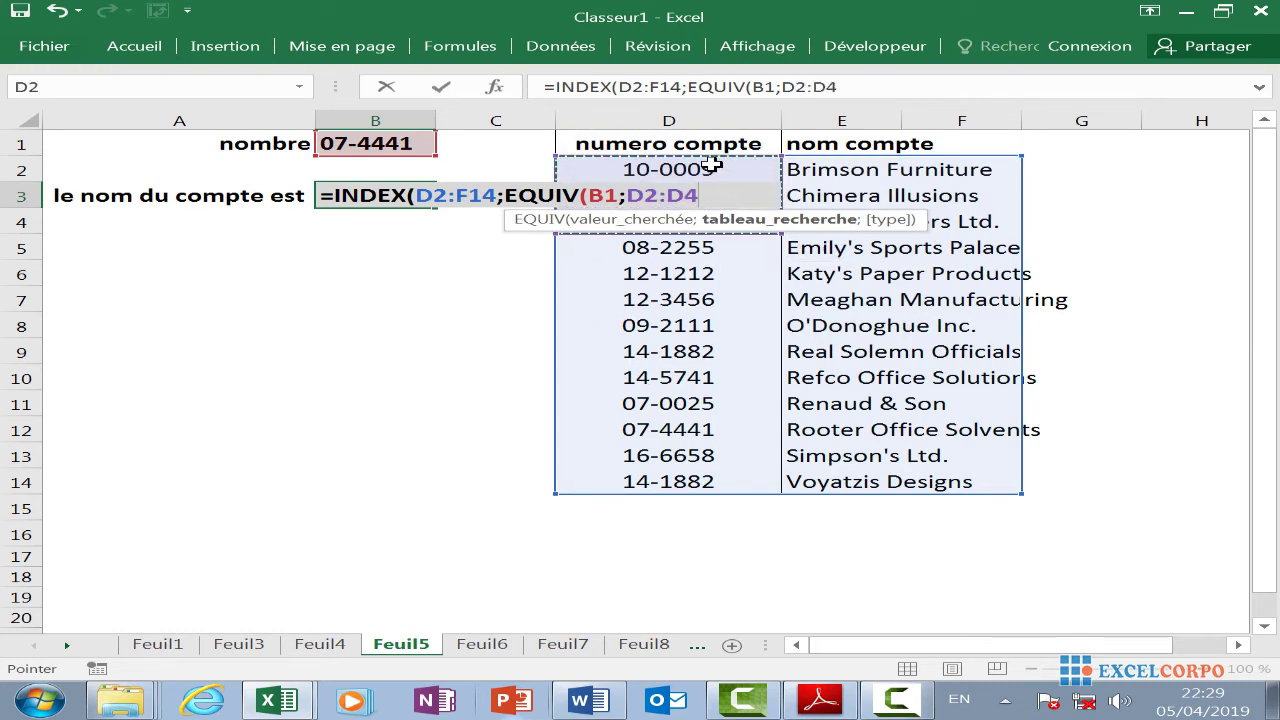
drag(711, 165, 714, 480)
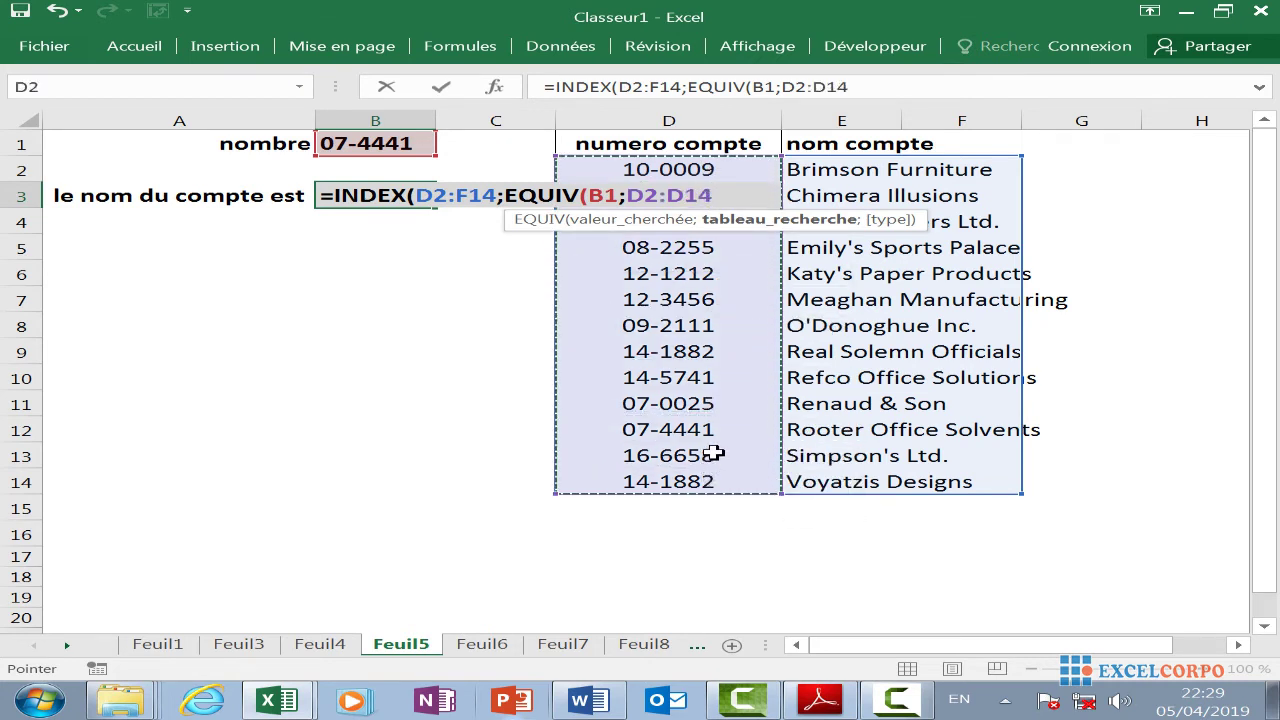
text(;0)
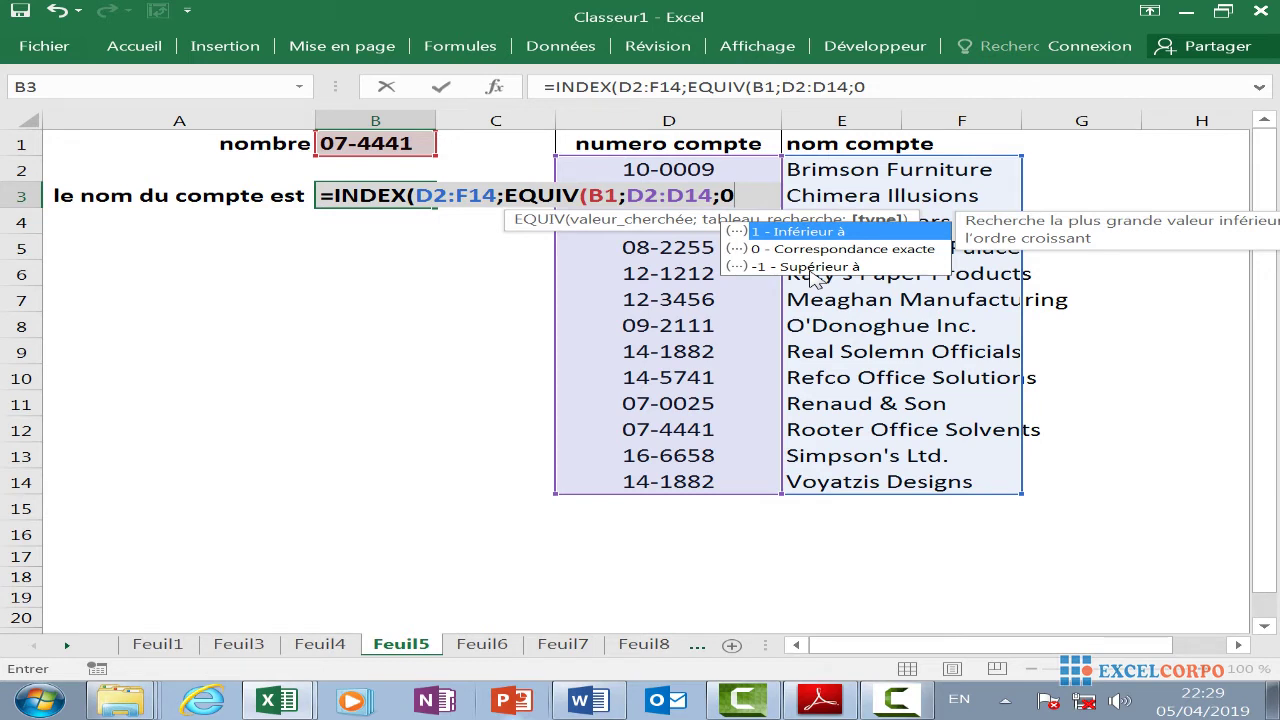
text())
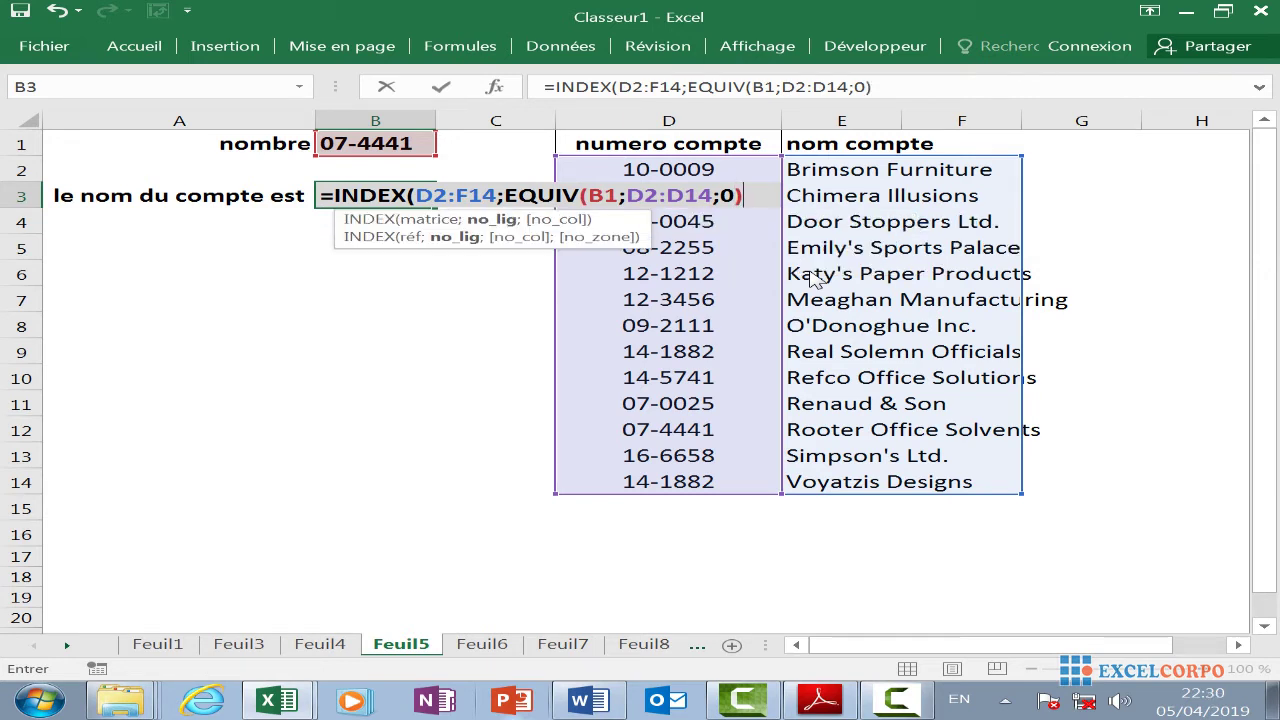
Finish the INDEX formula in B3 with 2 as the no_col argument
text(;)
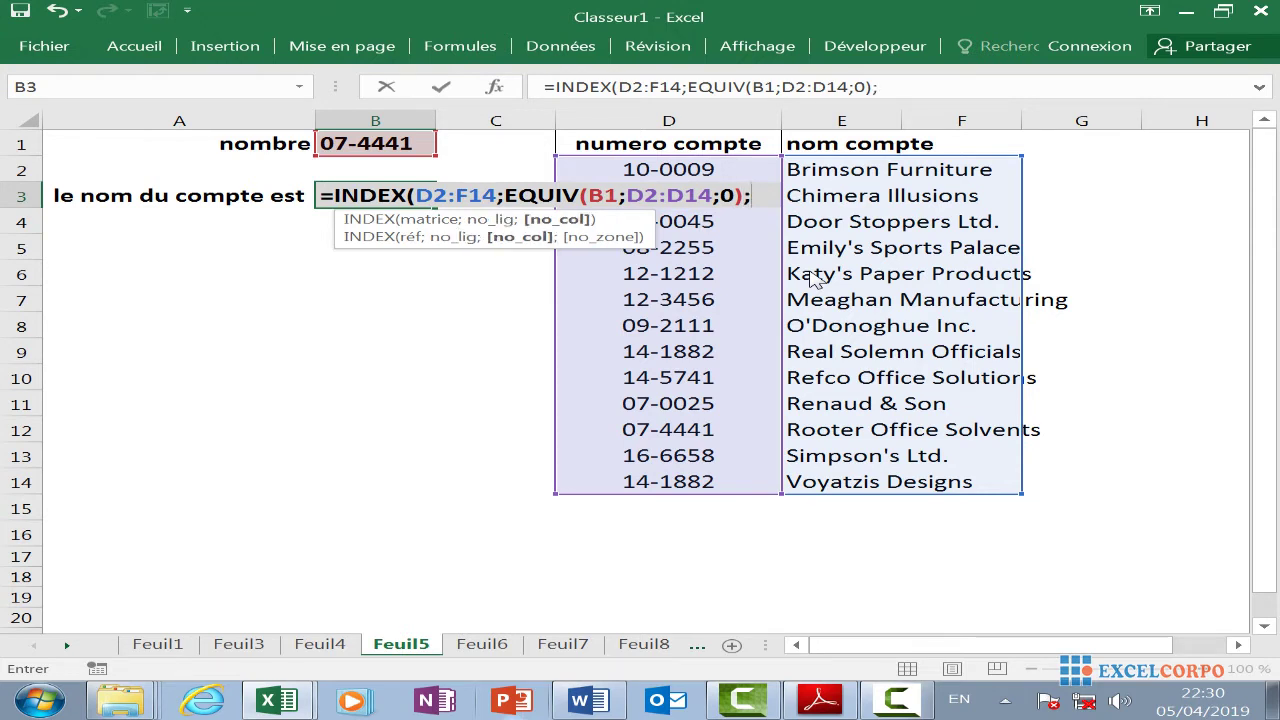
text(2)
text())
key(Return)
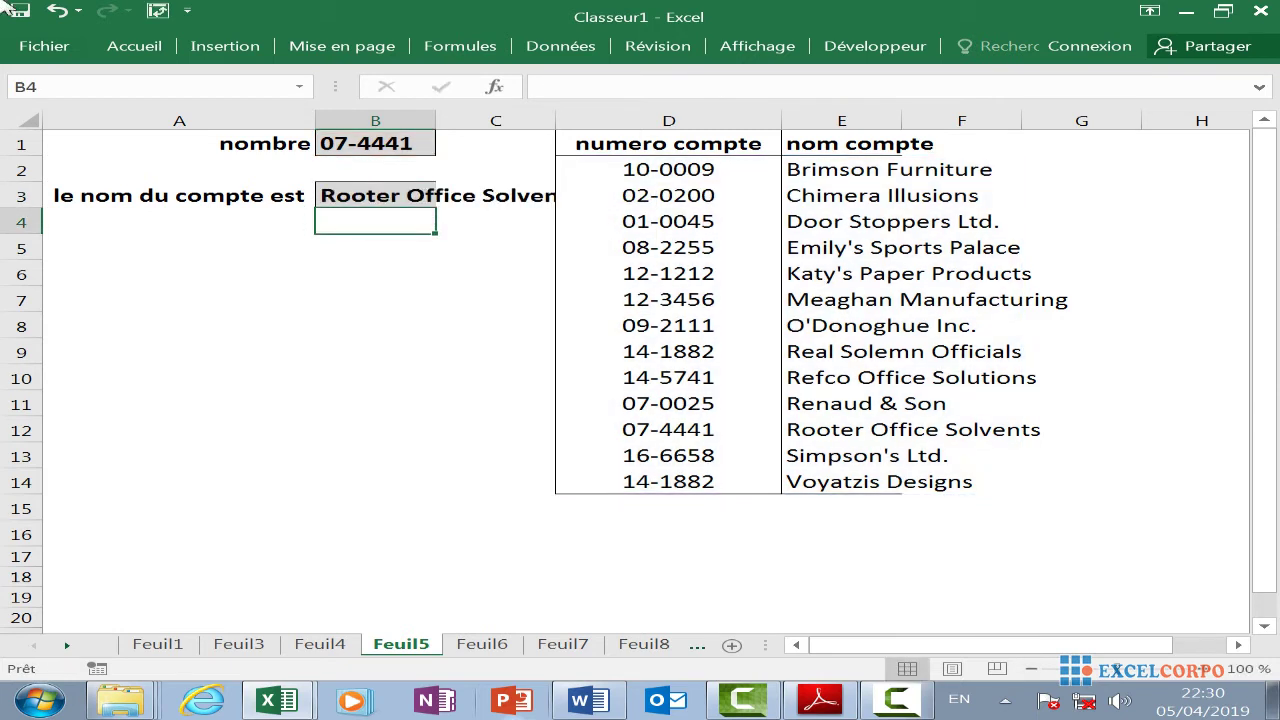
Test the INDEX formula by choosing different account numbers in B1, finishing with the one belonging to Simpson's Ltd
click(418, 196)
click(410, 144)
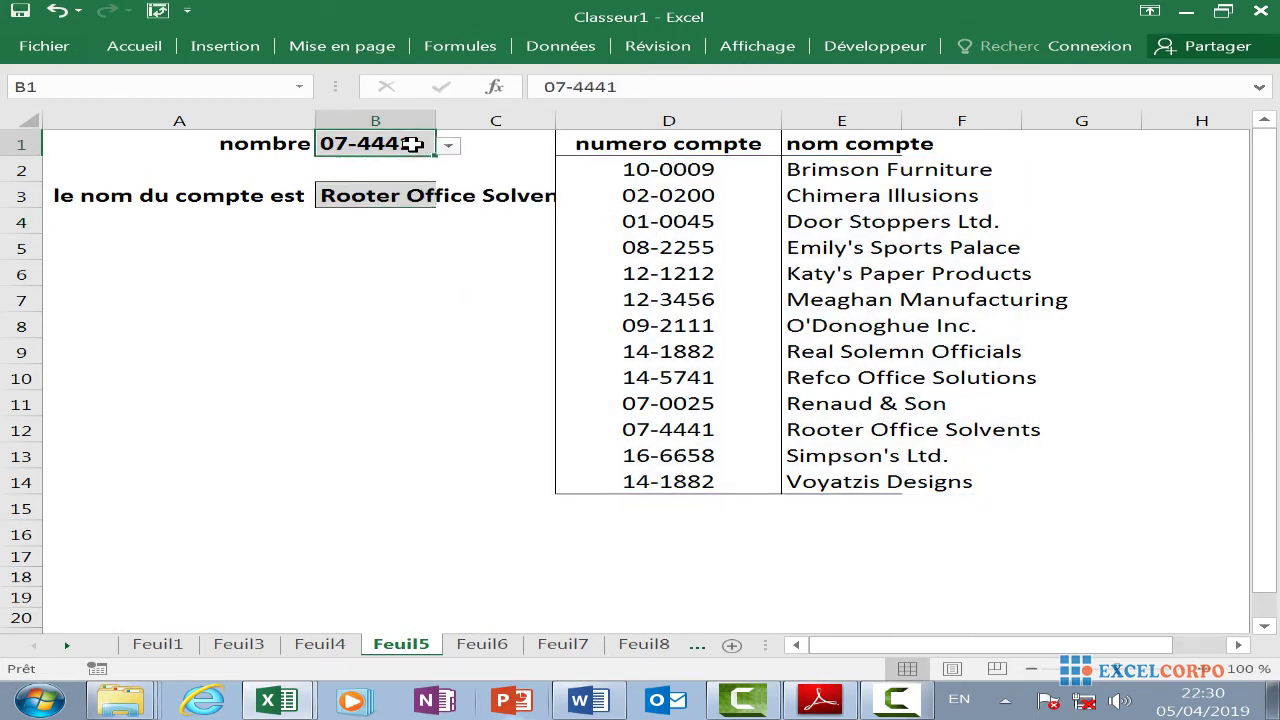
click(449, 146)
click(370, 196)
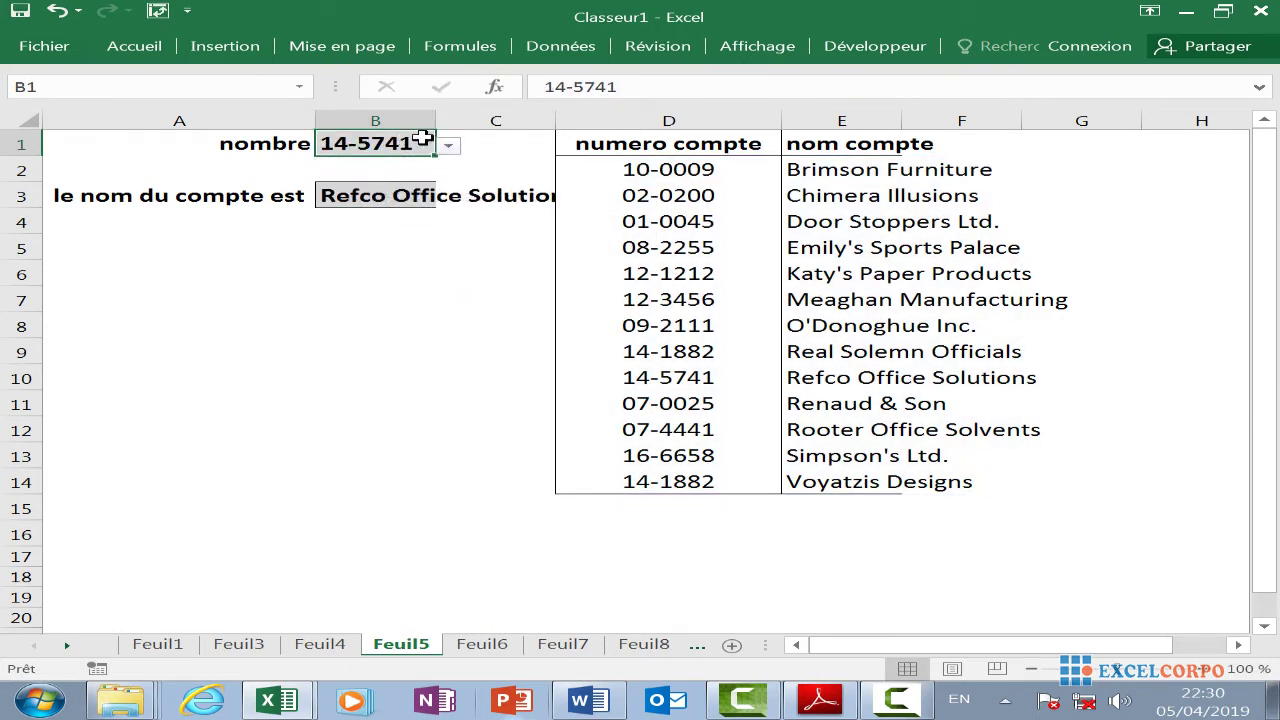
click(449, 146)
click(390, 253)
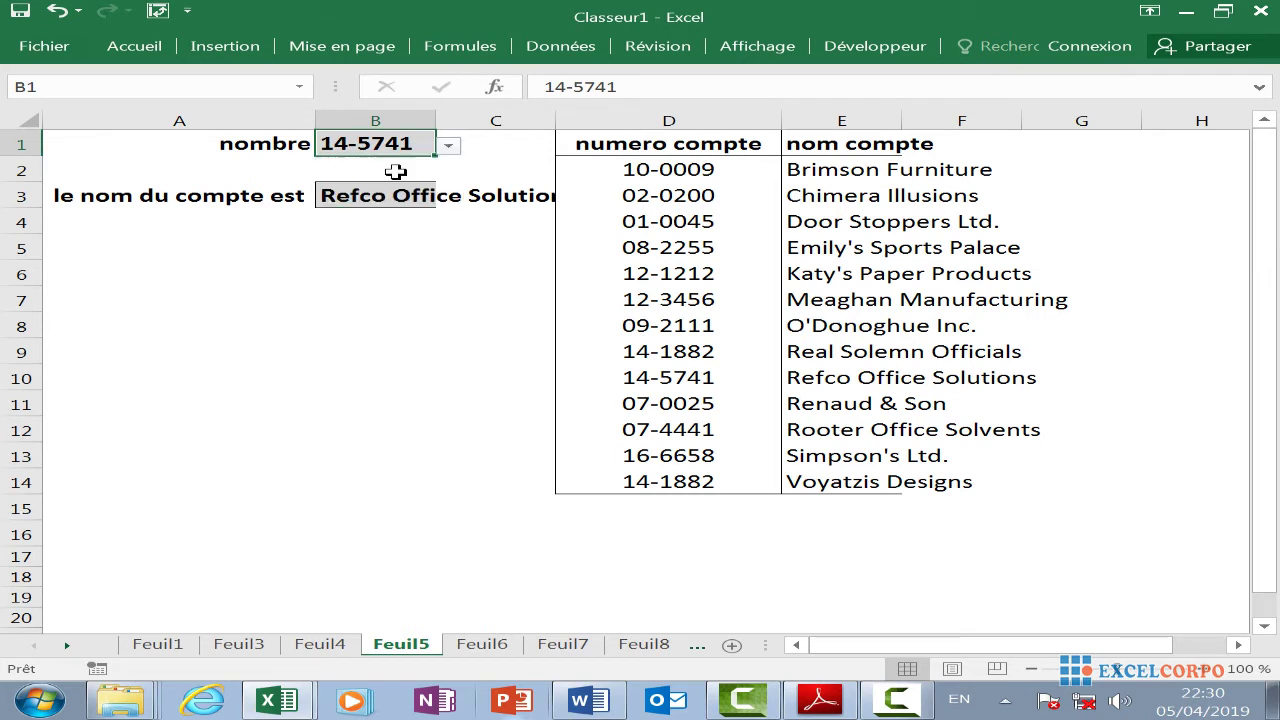
click(449, 146)
click(377, 223)
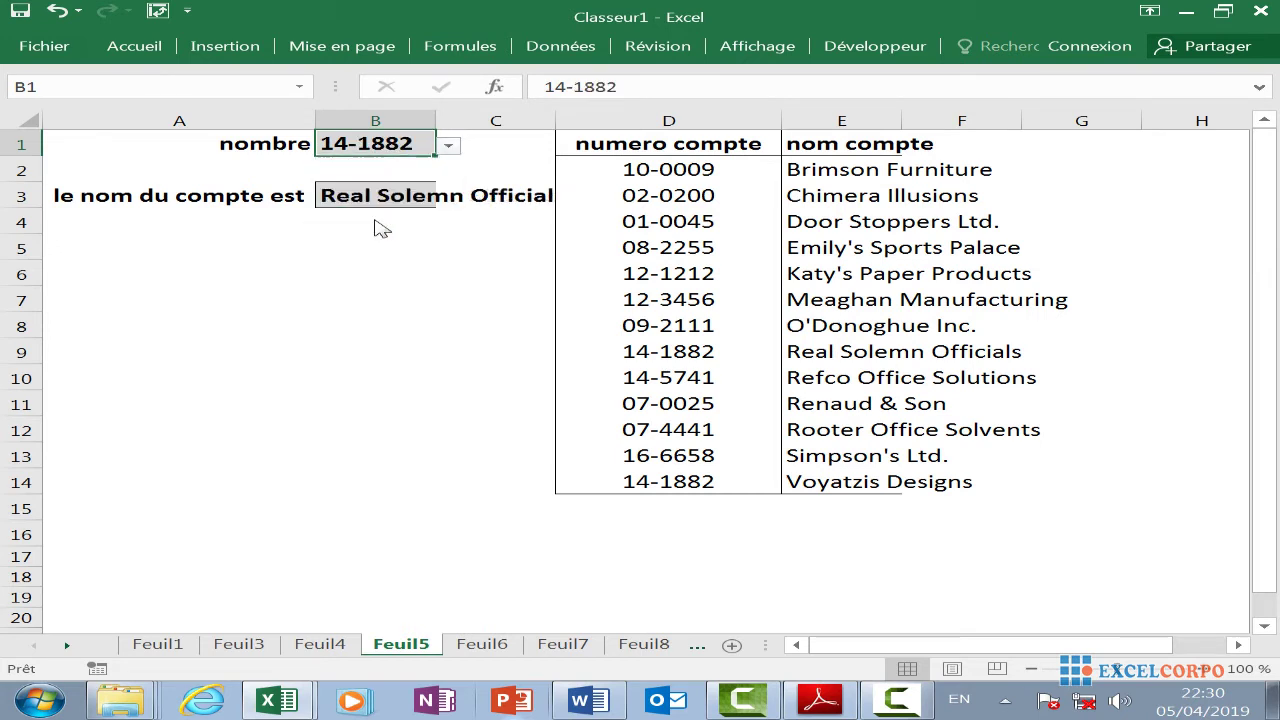
click(449, 146)
click(375, 178)
click(449, 146)
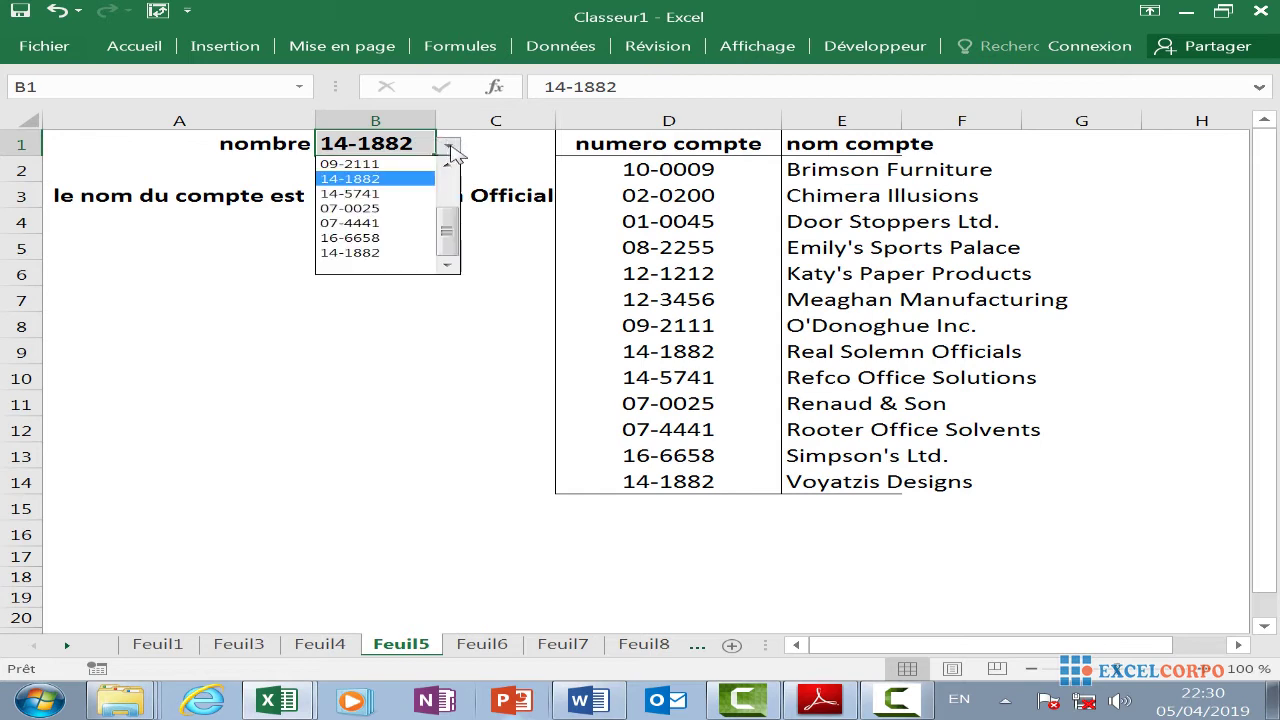
click(340, 237)
Examine how the INDEX formula in B3 uses D2:F14, the nested EQUIV and column number 2
click(405, 197)
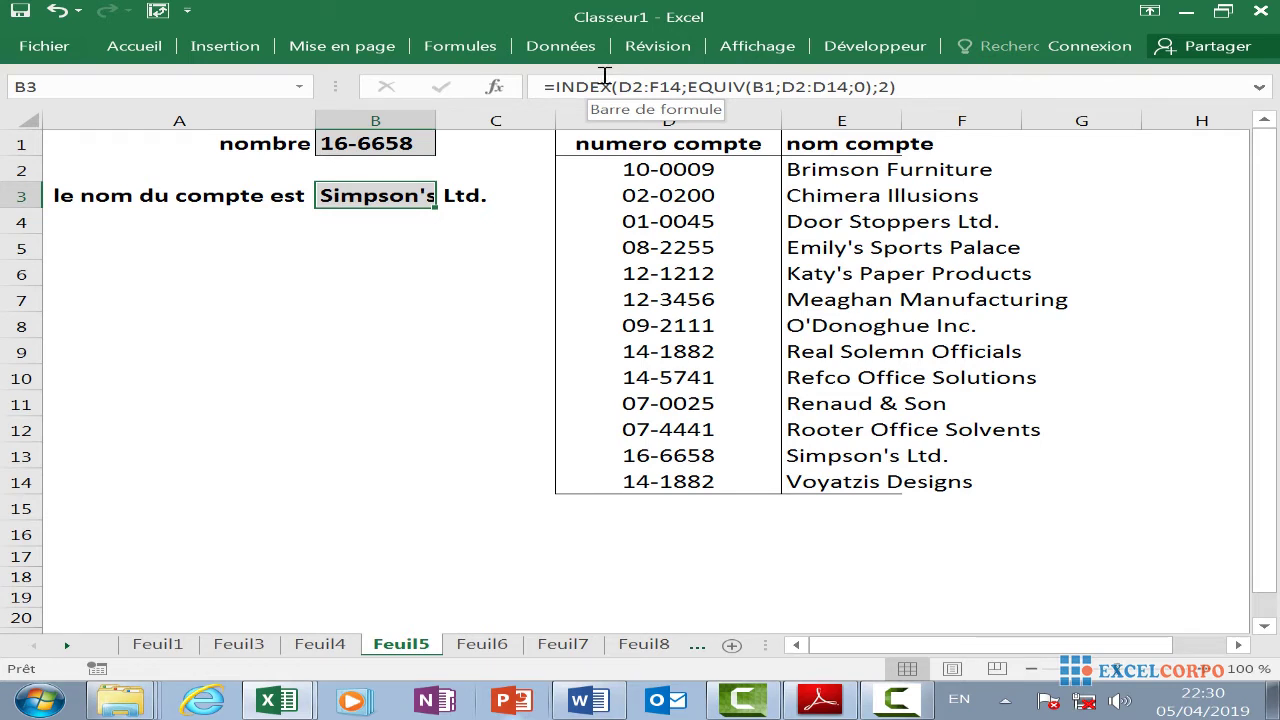
click(897, 699)
click(1173, 620)
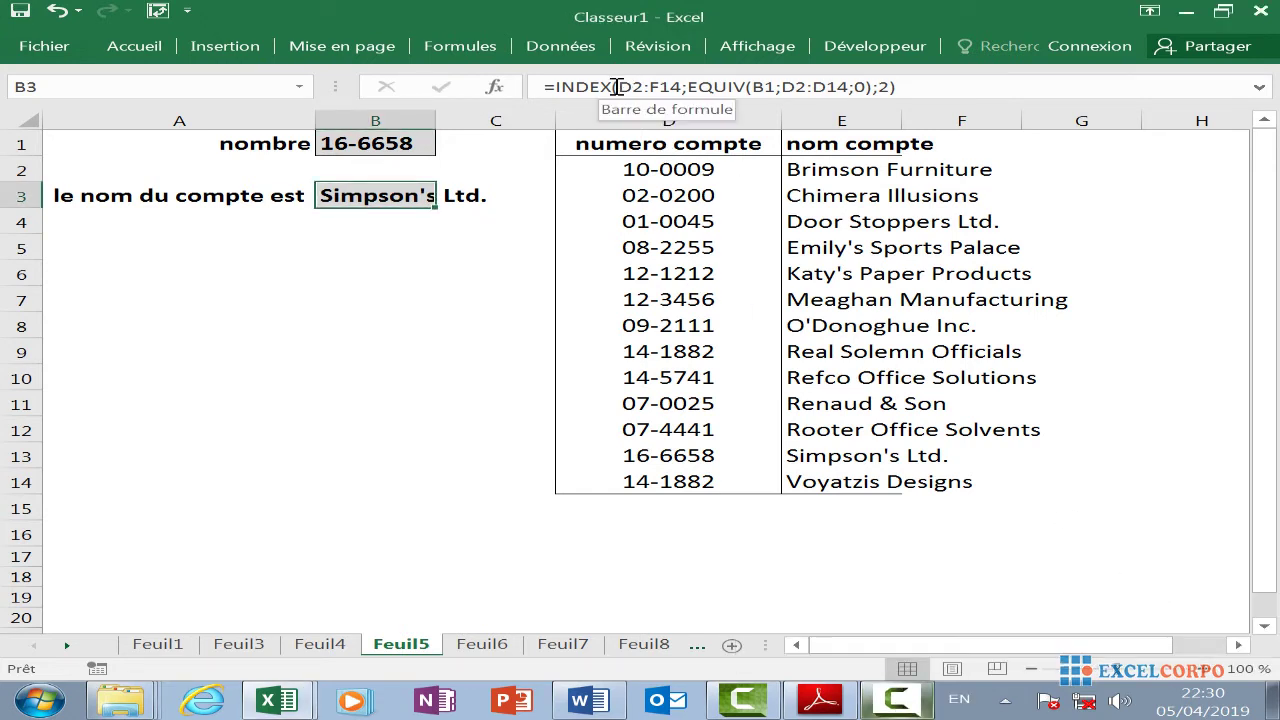
click(720, 87)
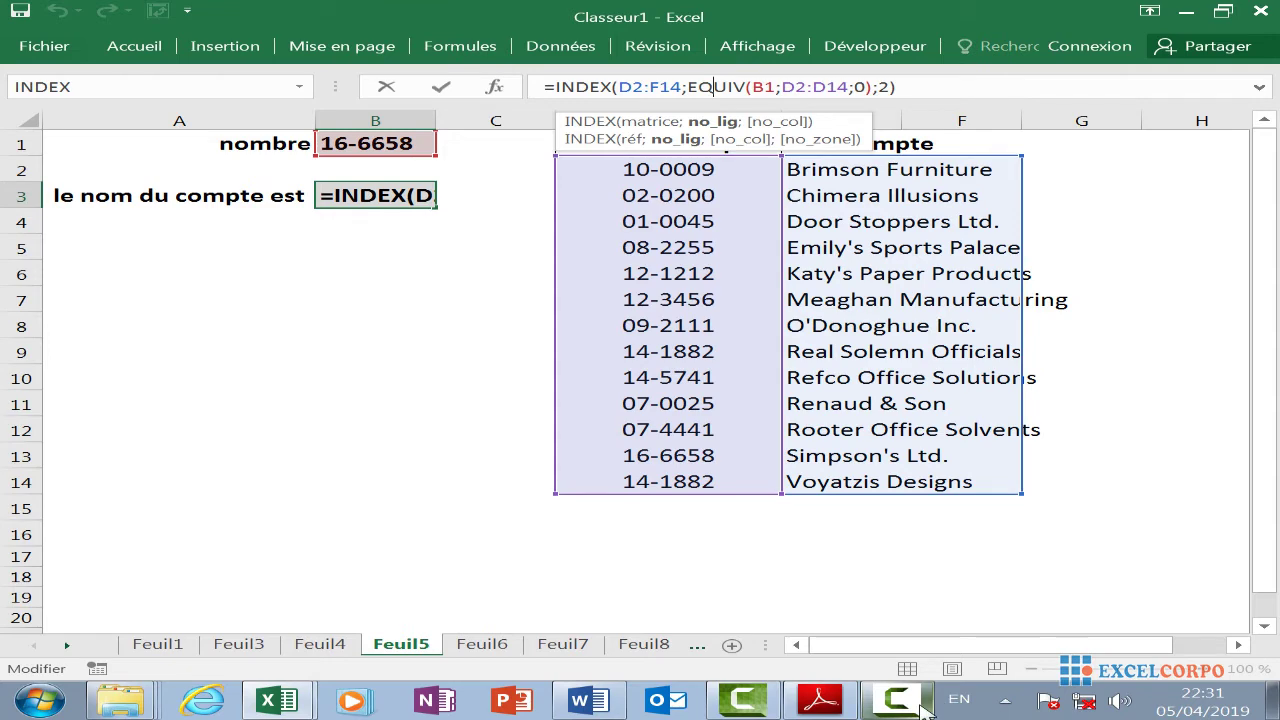
click(900, 700)
click(1185, 637)
text())
Delete the nested EQUIV function from the no_lig argument of the INDEX formula in B3
click(869, 87)
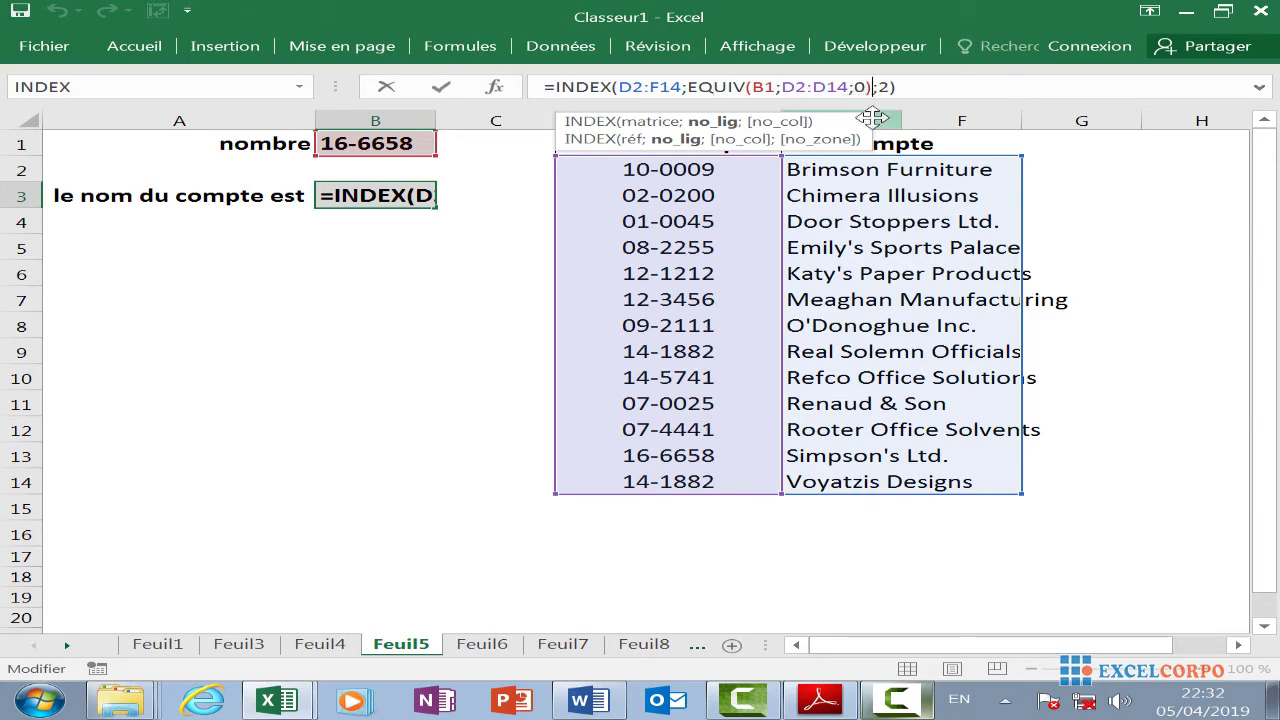
key(BackSpace)
key(BackSpace)
key(BackSpace)
key(BackSpace)
key(BackSpace)
key(BackSpace)
key(BackSpace)
key(BackSpace)
key(BackSpace)
key(BackSpace)
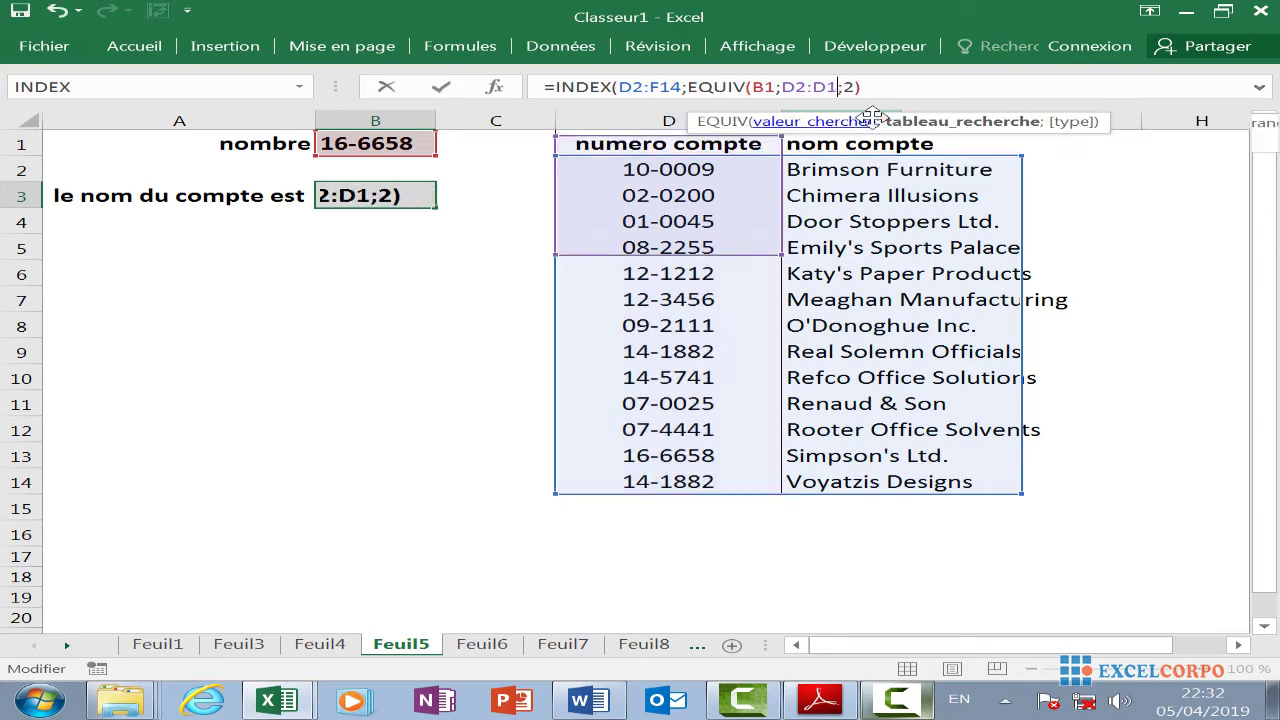
Replace the nested EQUIV function in B3's INDEX formula with row number 1, giving =INDEX(D2:F14;1;2)
key(BackSpace)
key(BackSpace)
key(BackSpace)
key(BackSpace)
key(BackSpace)
key(BackSpace)
key(BackSpace)
key(BackSpace)
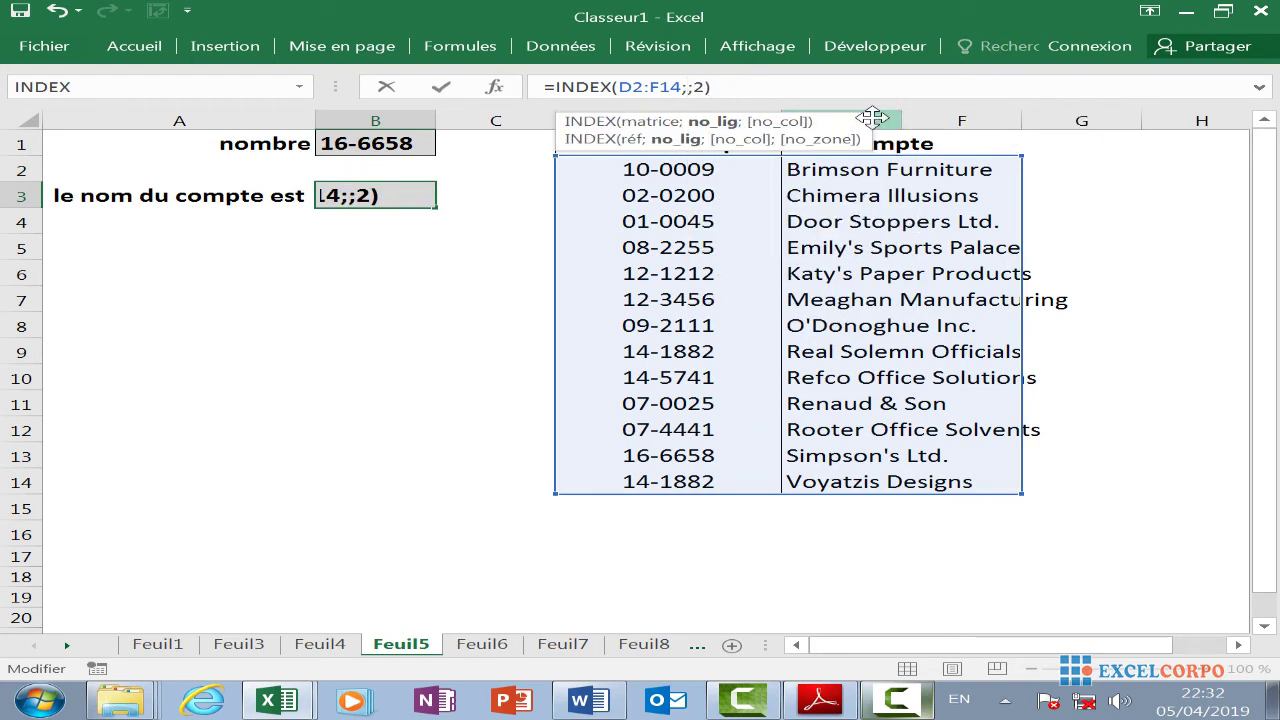
text(1)
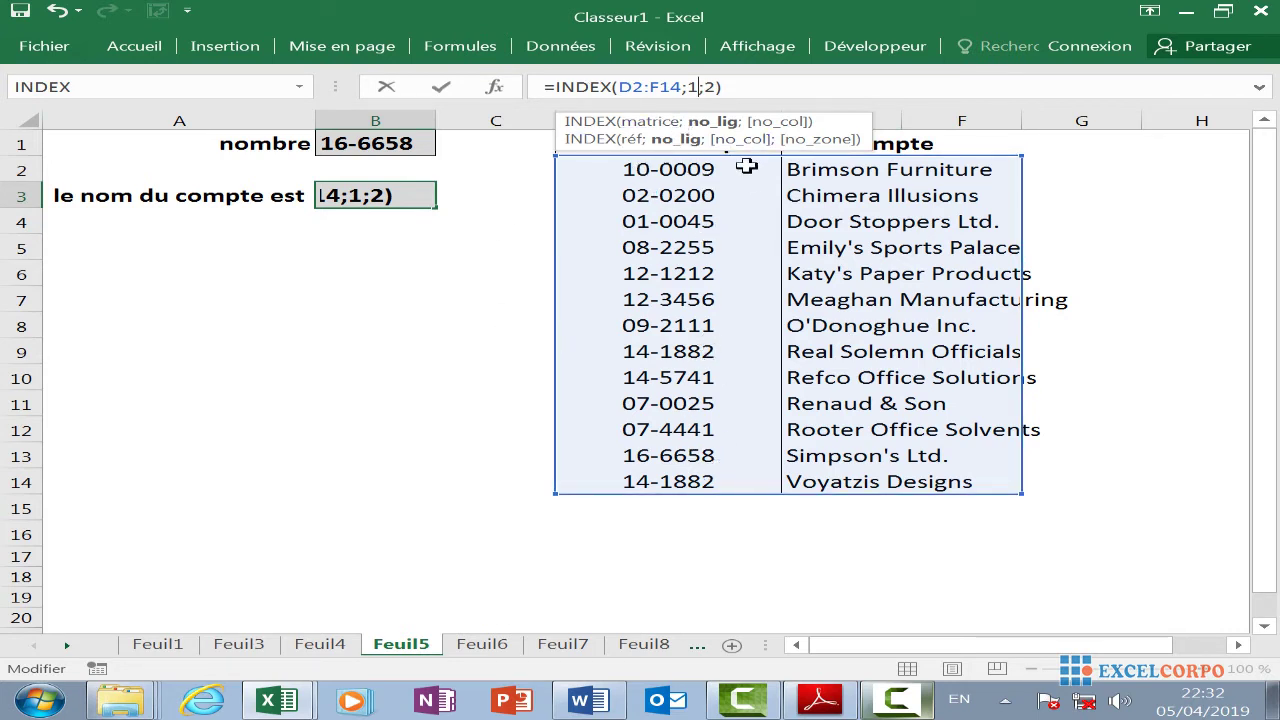
click(717, 87)
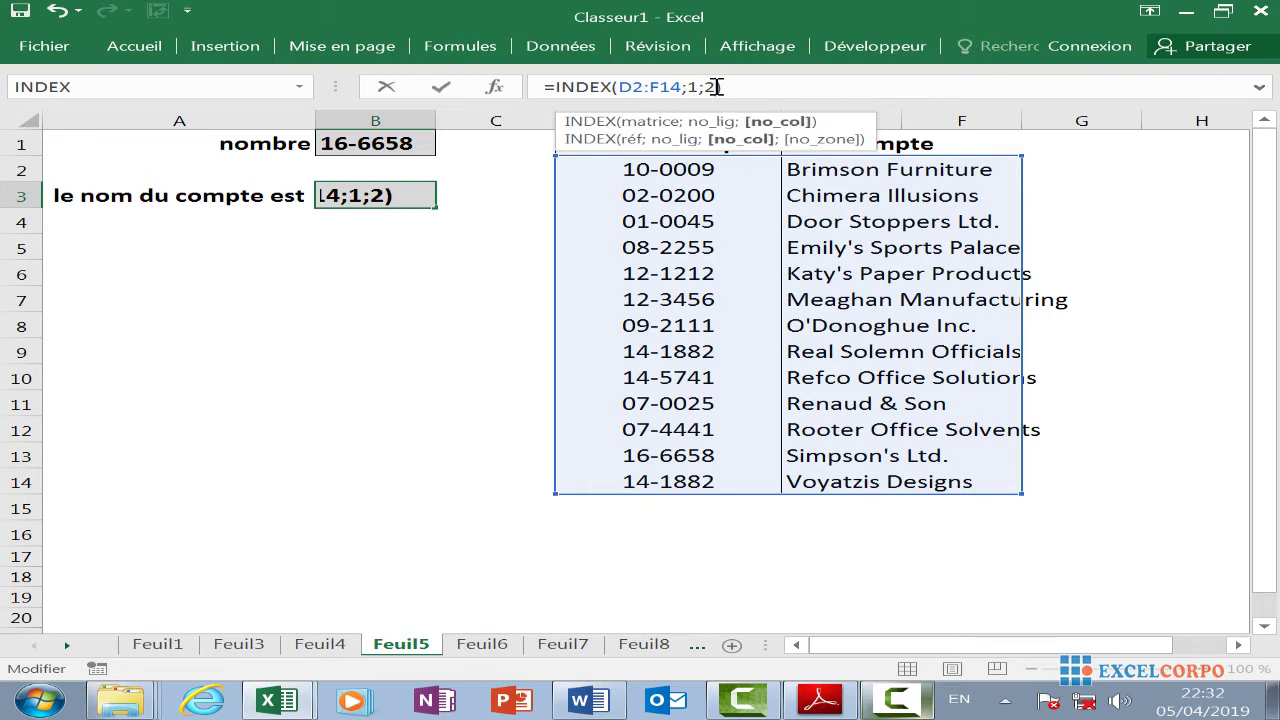
click(758, 86)
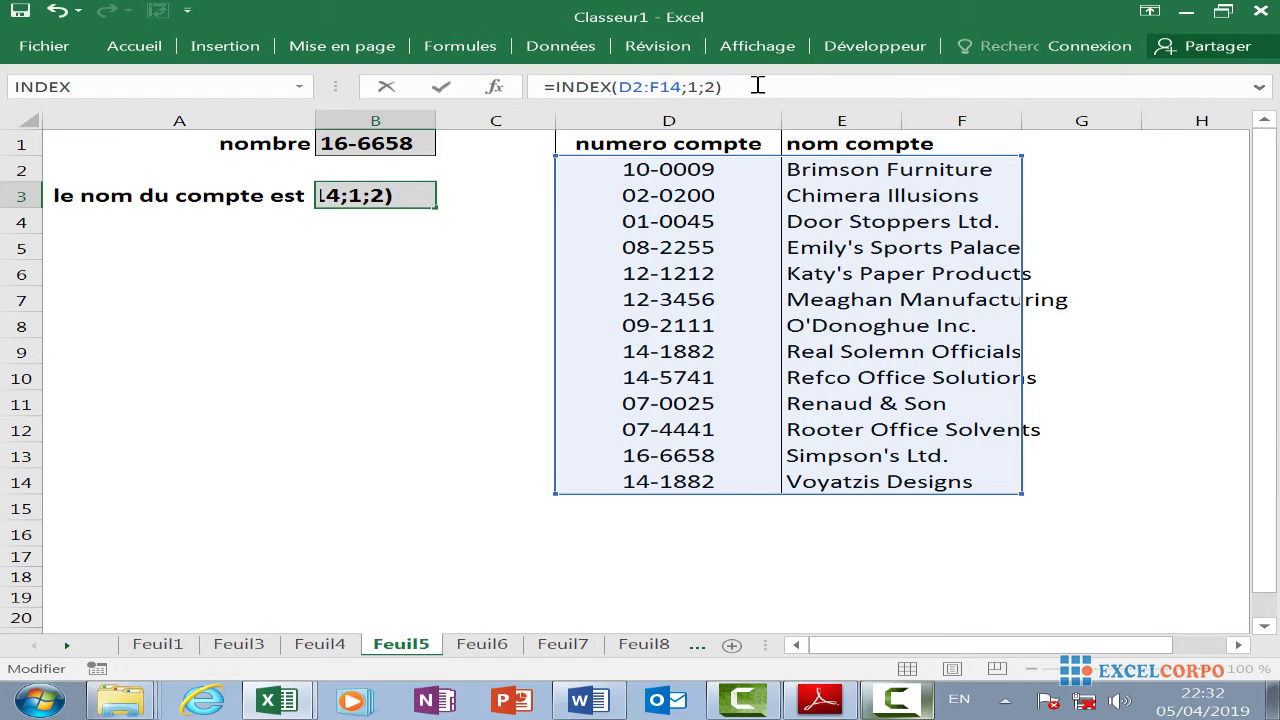
key(Return)
Choose the account number belonging to Voyatzis Designs as the lookup value in cell B1
click(380, 140)
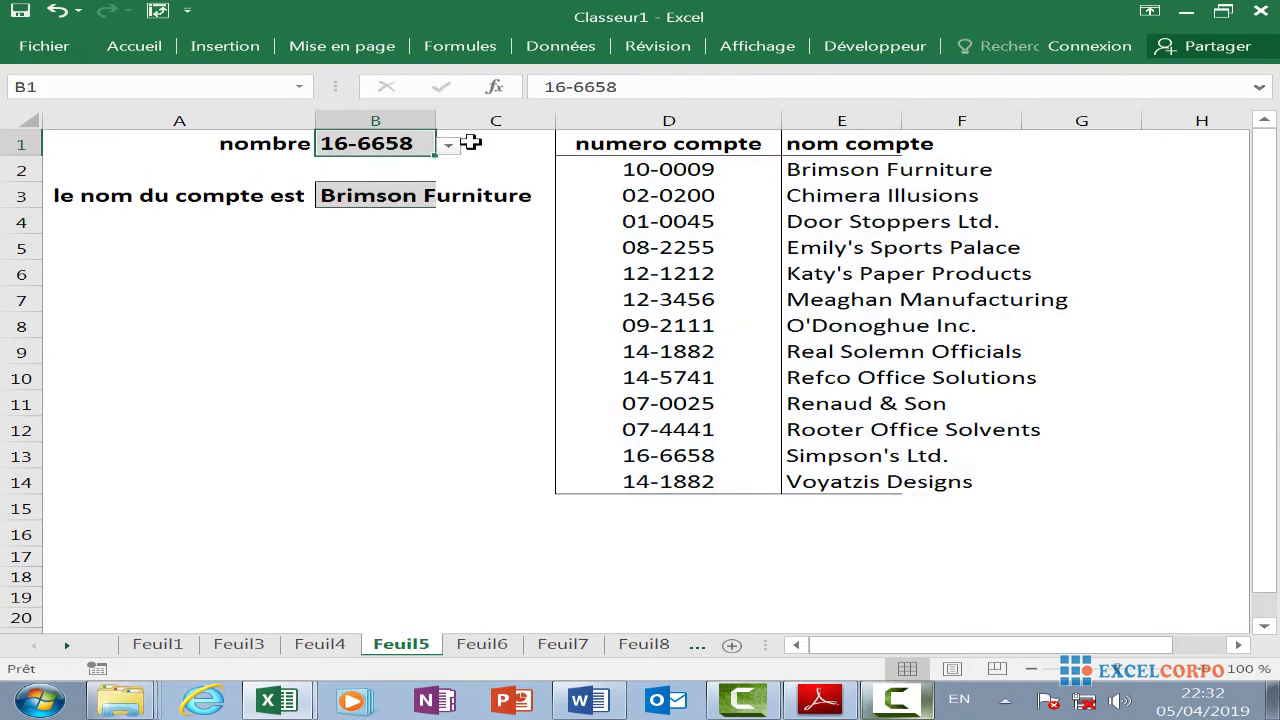
click(449, 148)
click(386, 176)
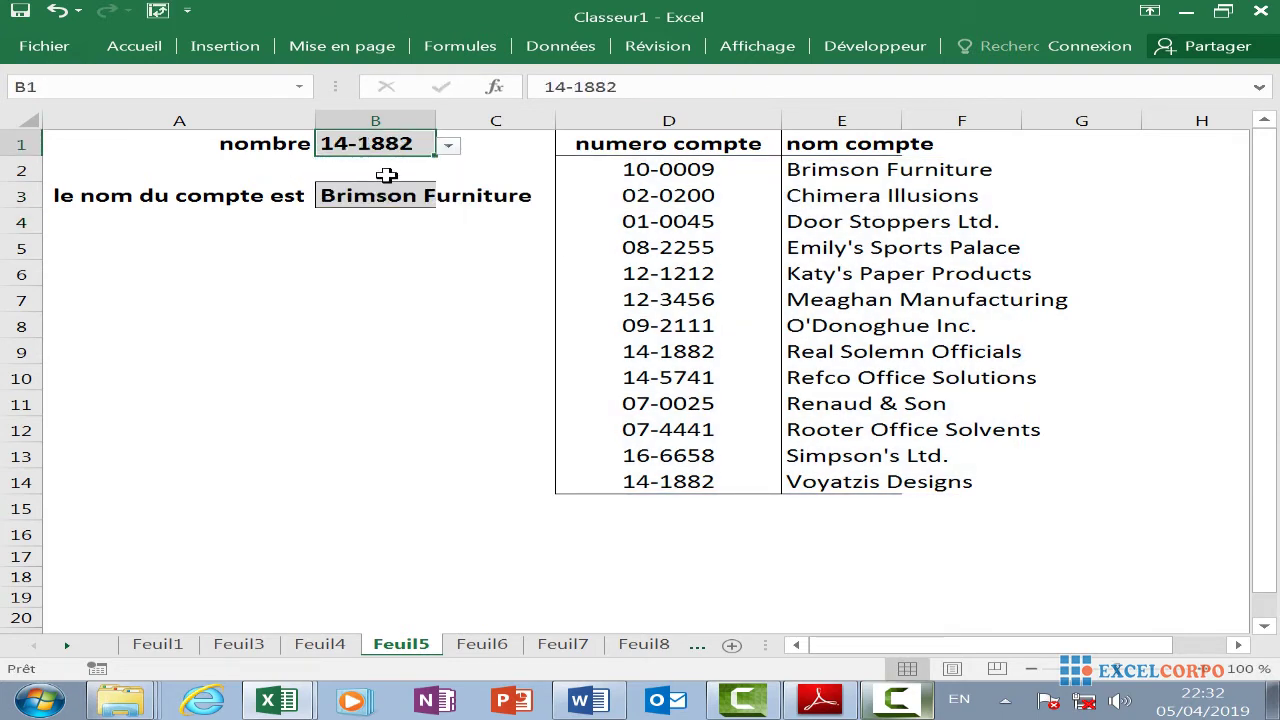
click(448, 147)
click(420, 148)
Set the row argument of B3's INDEX formula to 2, giving =INDEX(D2:F14;2;2)
click(430, 199)
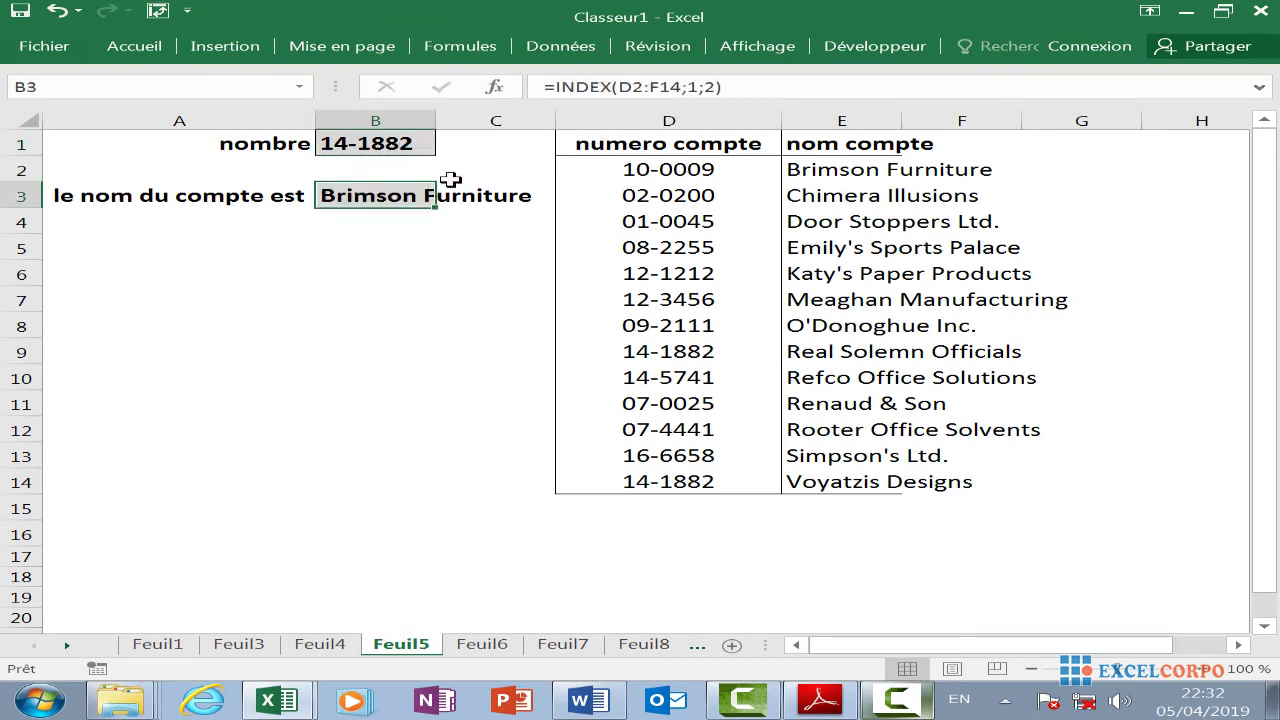
click(700, 86)
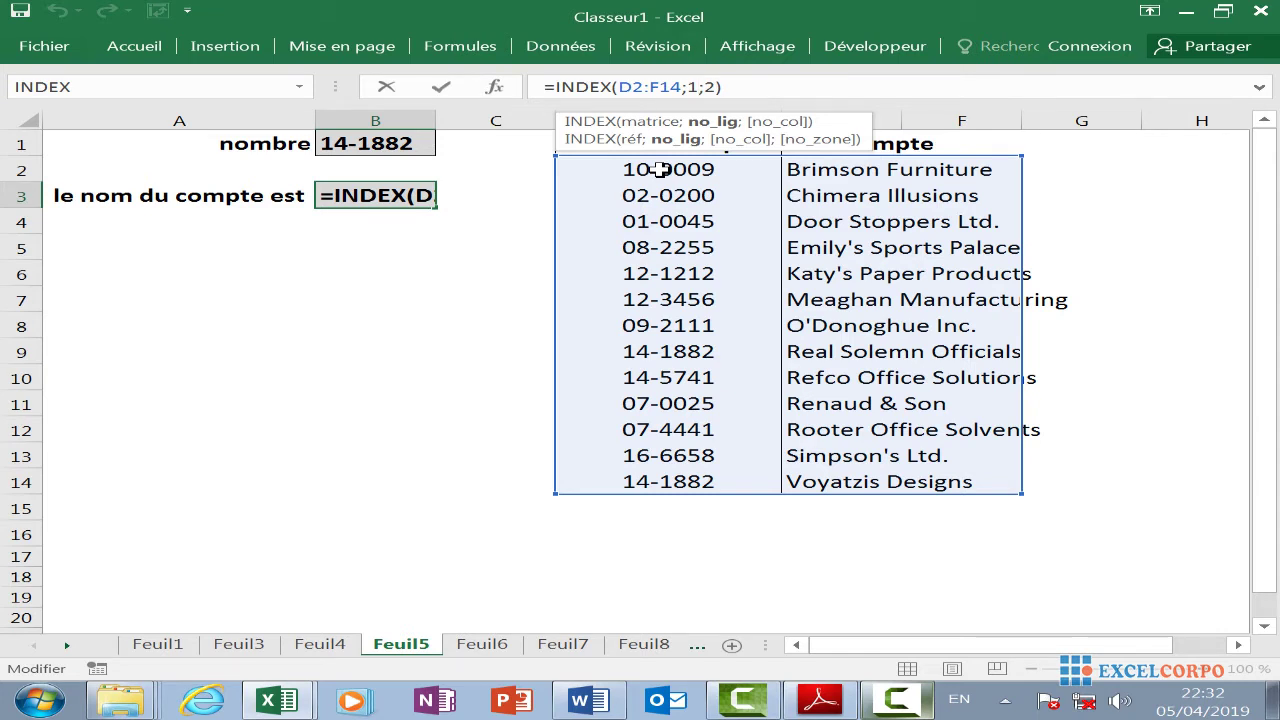
key(BackSpace)
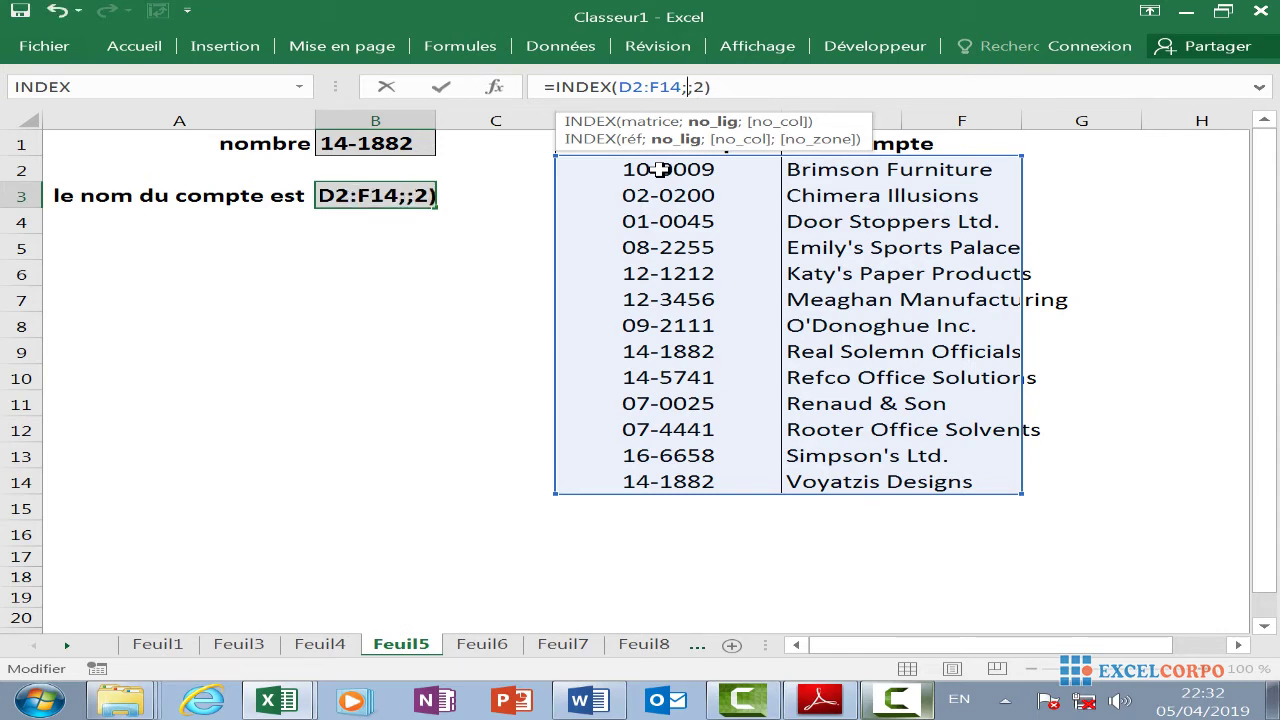
text(2)
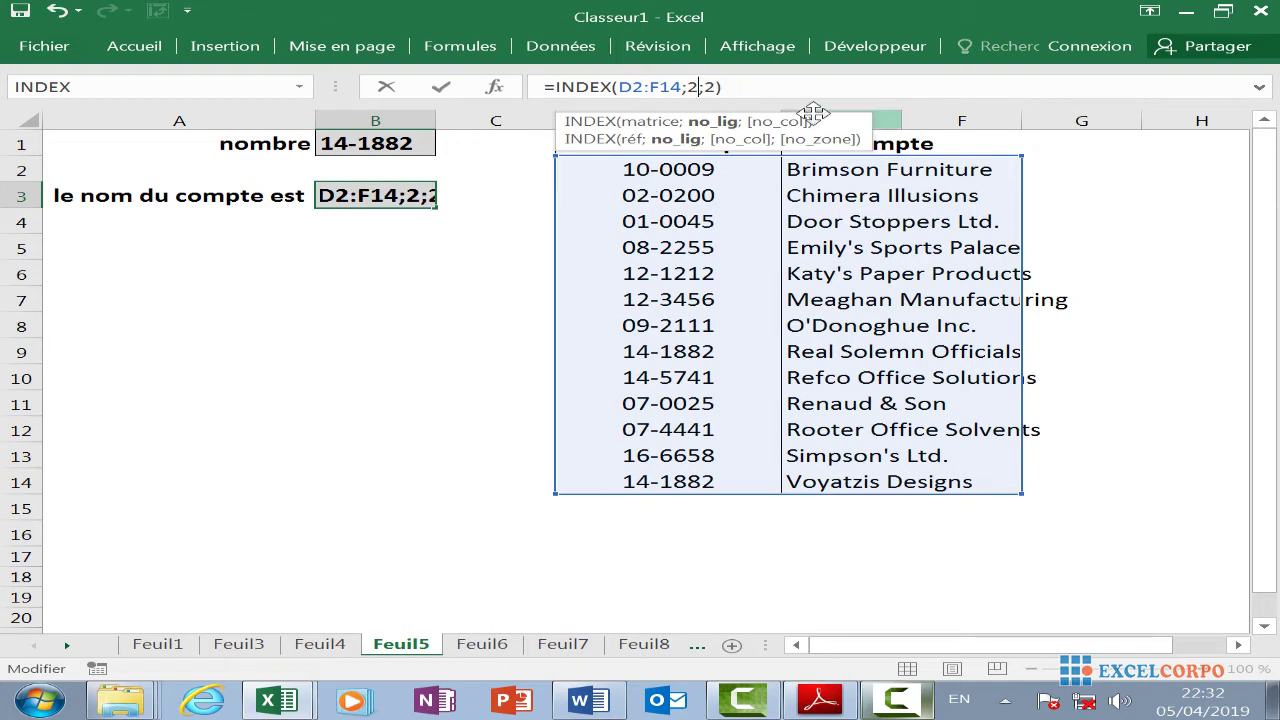
click(751, 87)
key(Return)
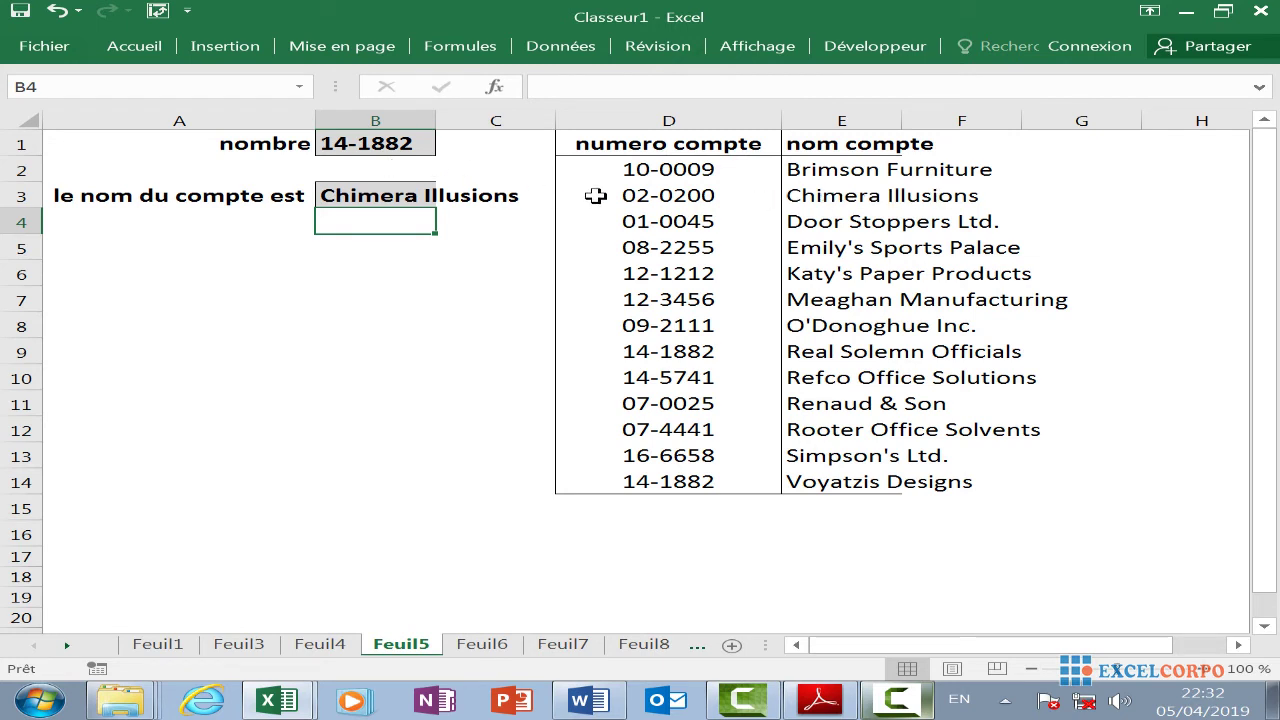
click(383, 196)
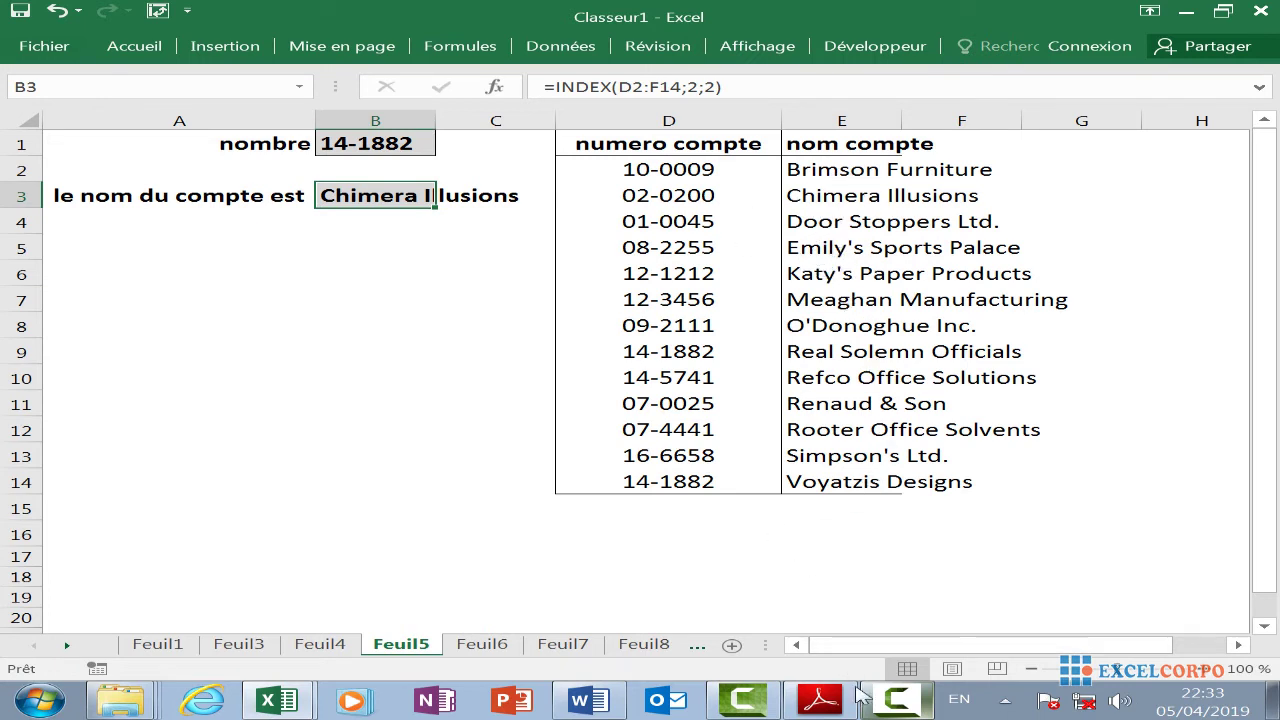
click(903, 706)
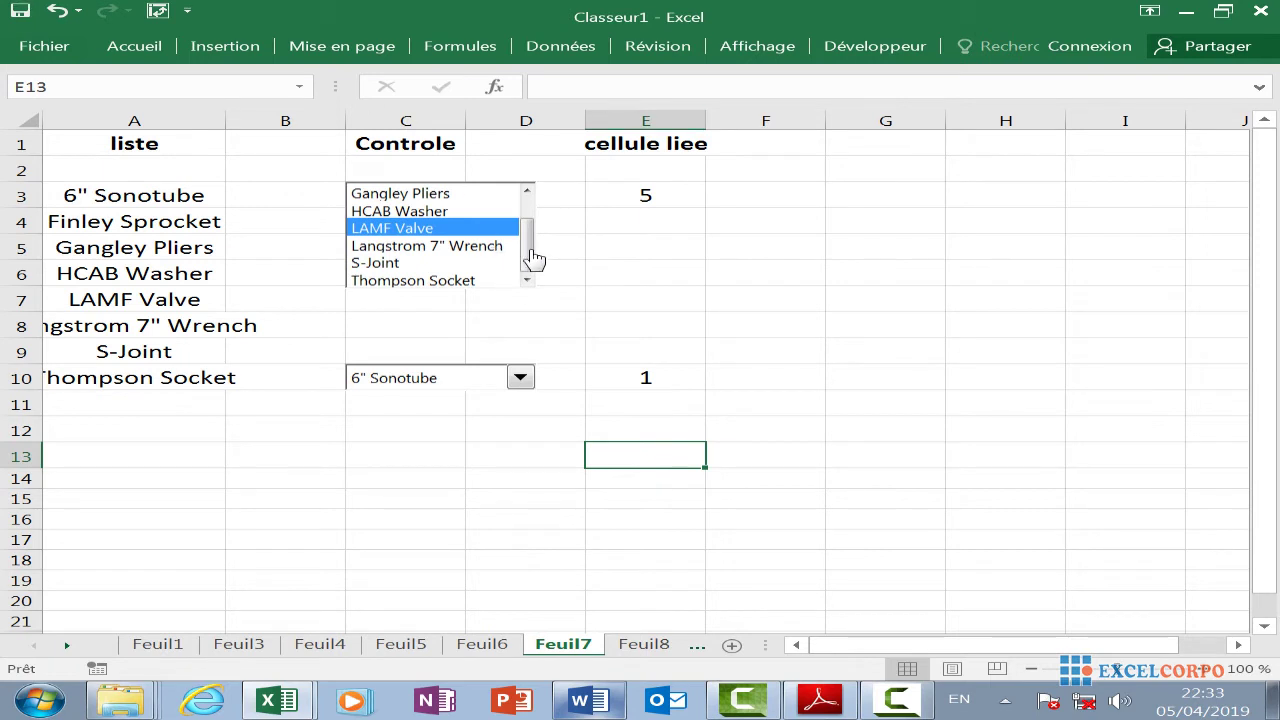
Test the list box on Feuil7 by selecting 6" Sonotube, Finley Sprocket, Gangley Pliers and finally LAMF Valve
drag(531, 238, 537, 215)
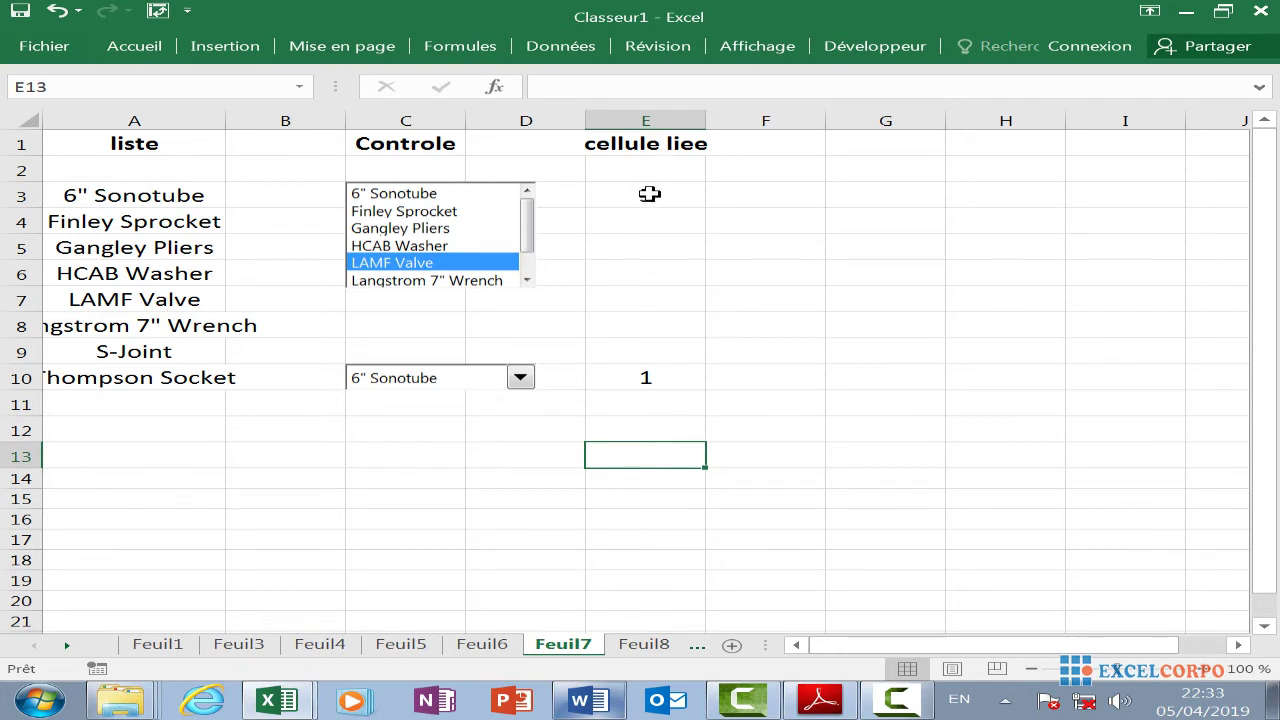
click(428, 206)
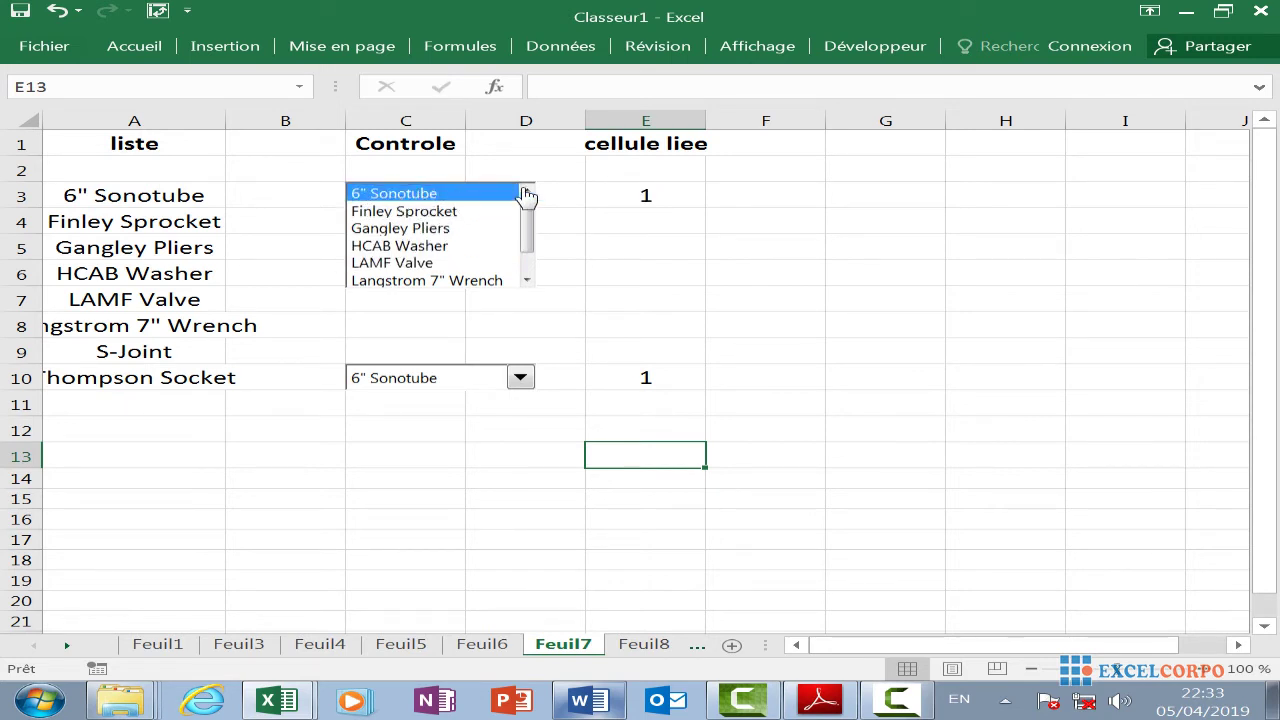
click(408, 212)
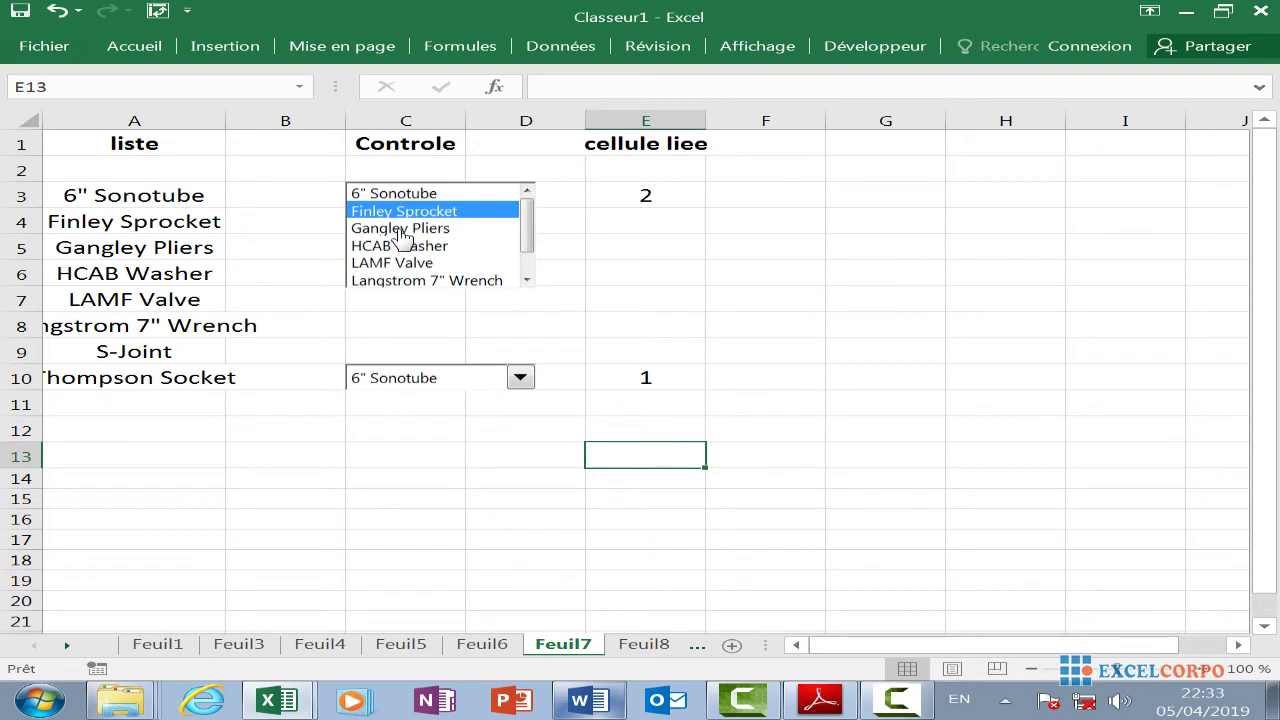
click(404, 245)
click(446, 229)
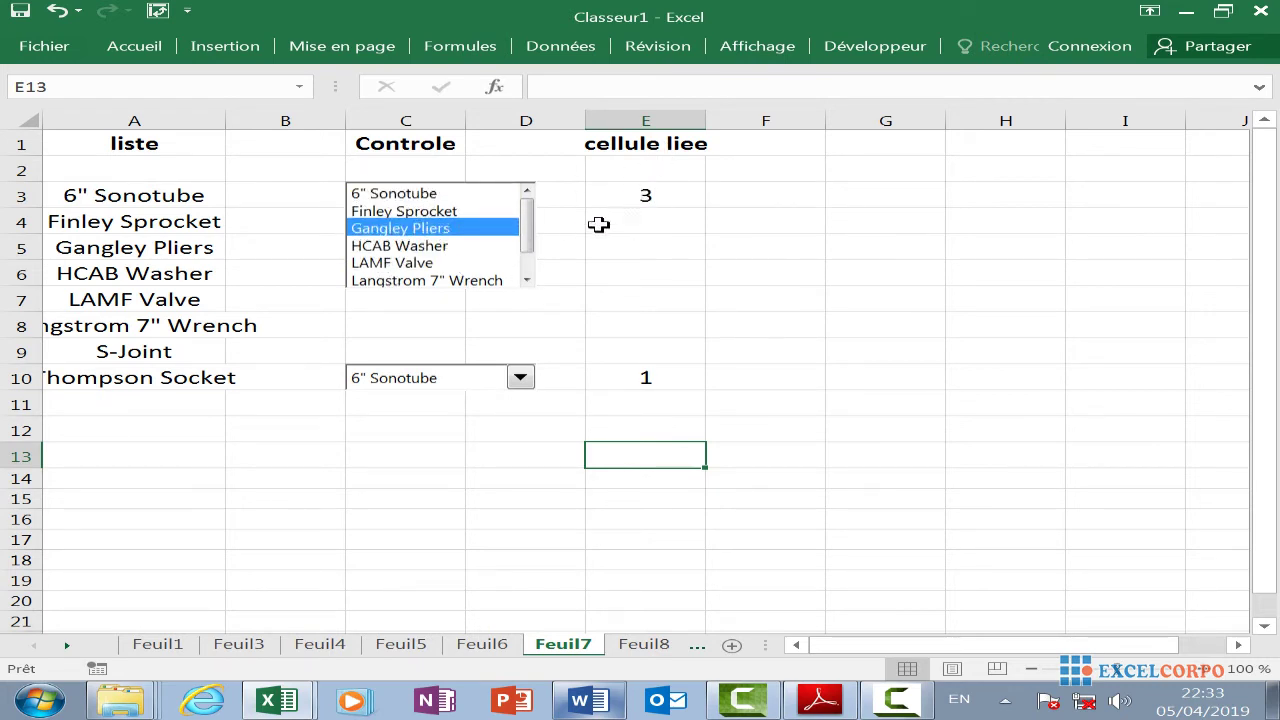
click(431, 258)
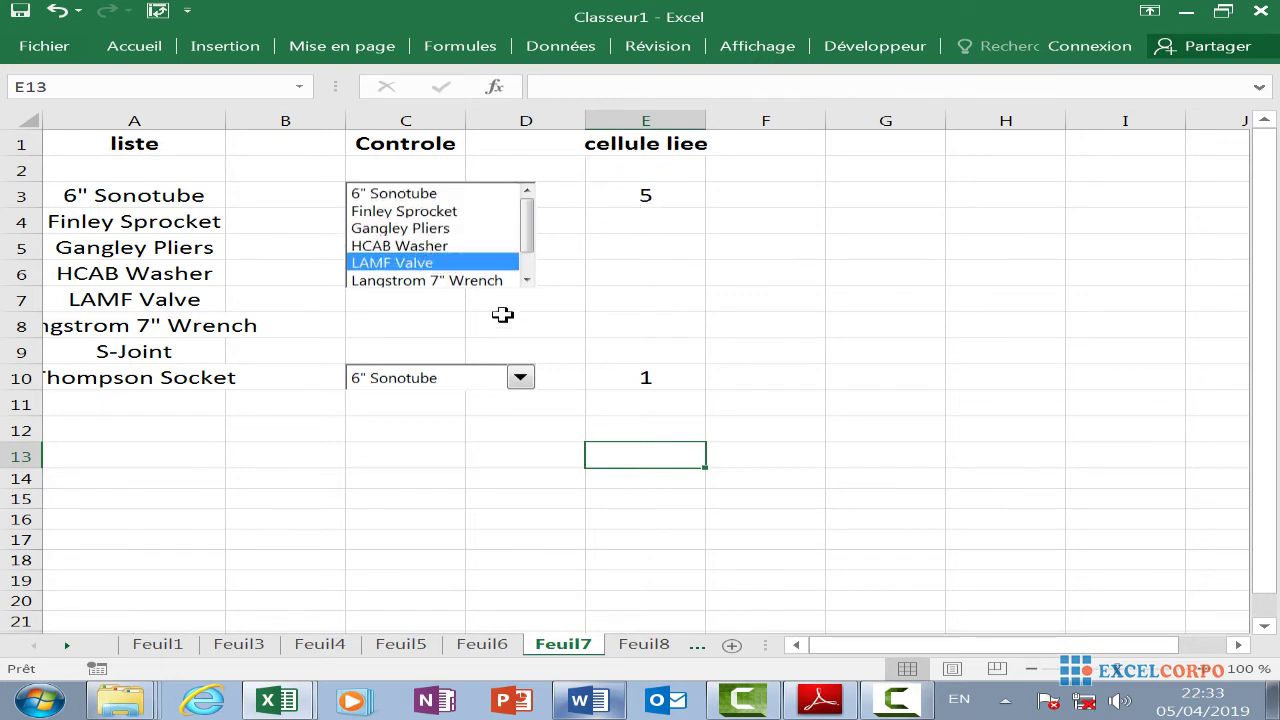
Test the combo box beside row 10 by choosing Finley Sprocket and finally LAMF Valve
click(521, 378)
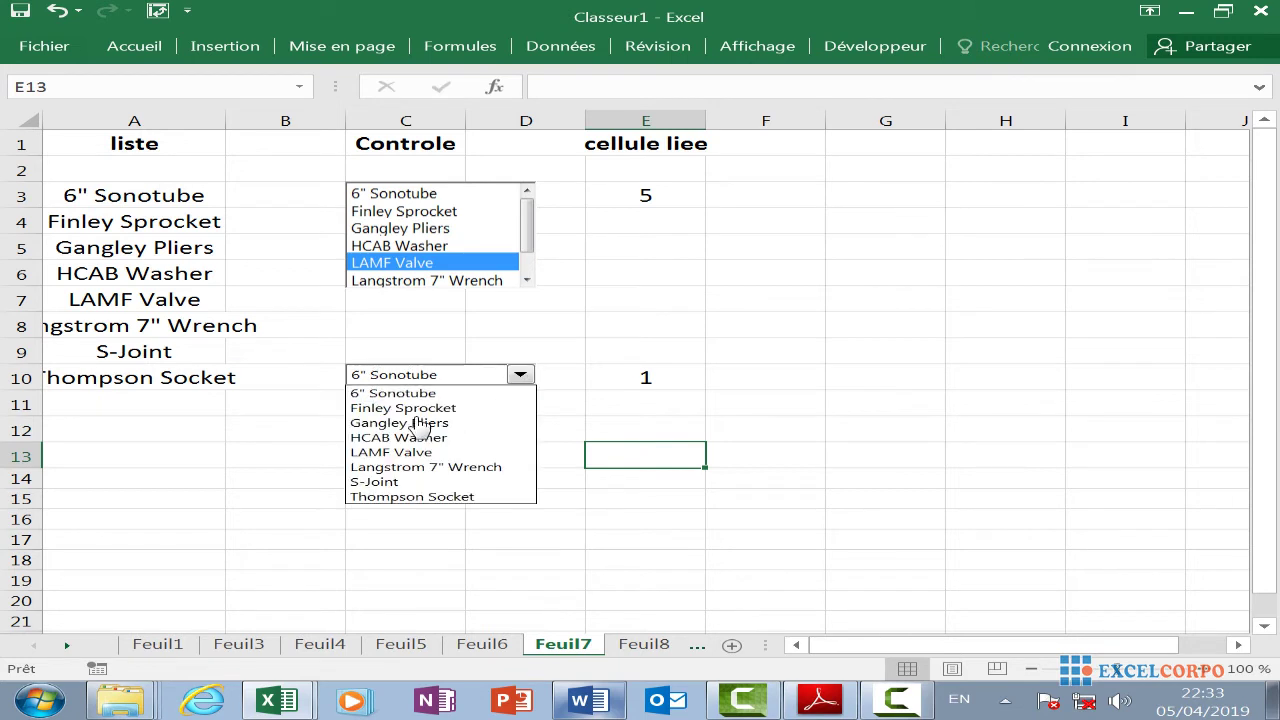
click(399, 407)
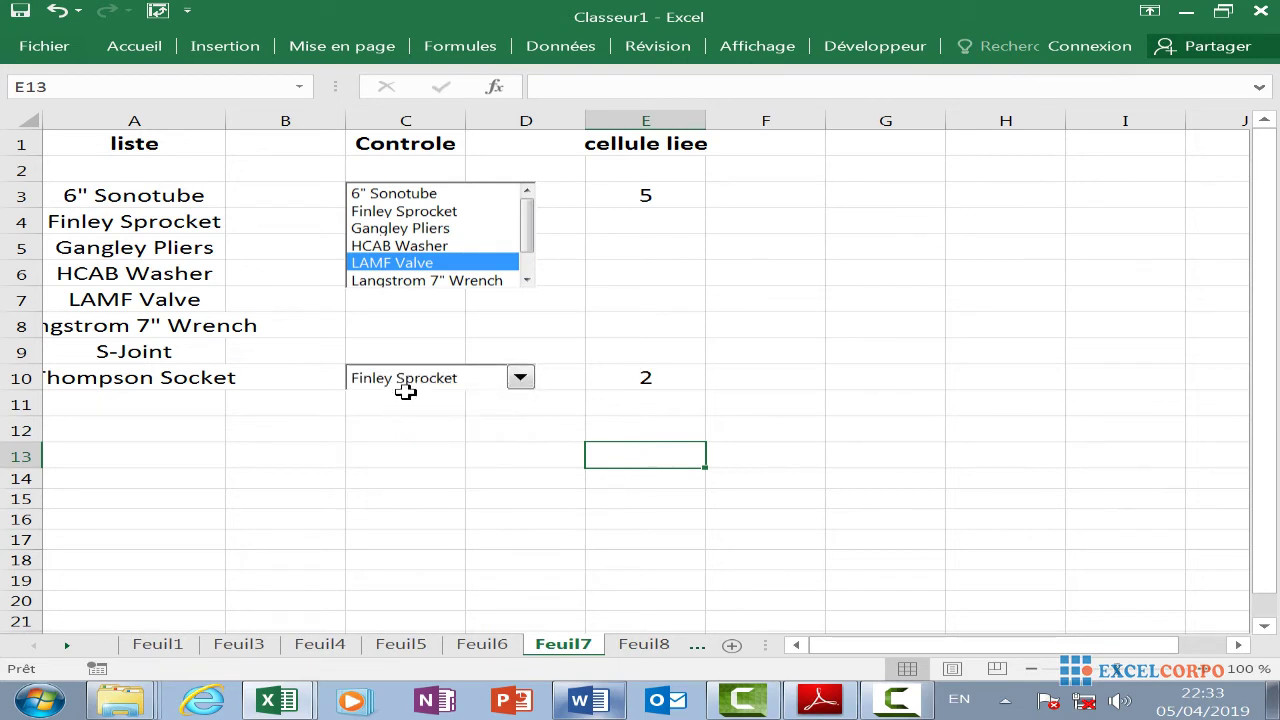
click(520, 376)
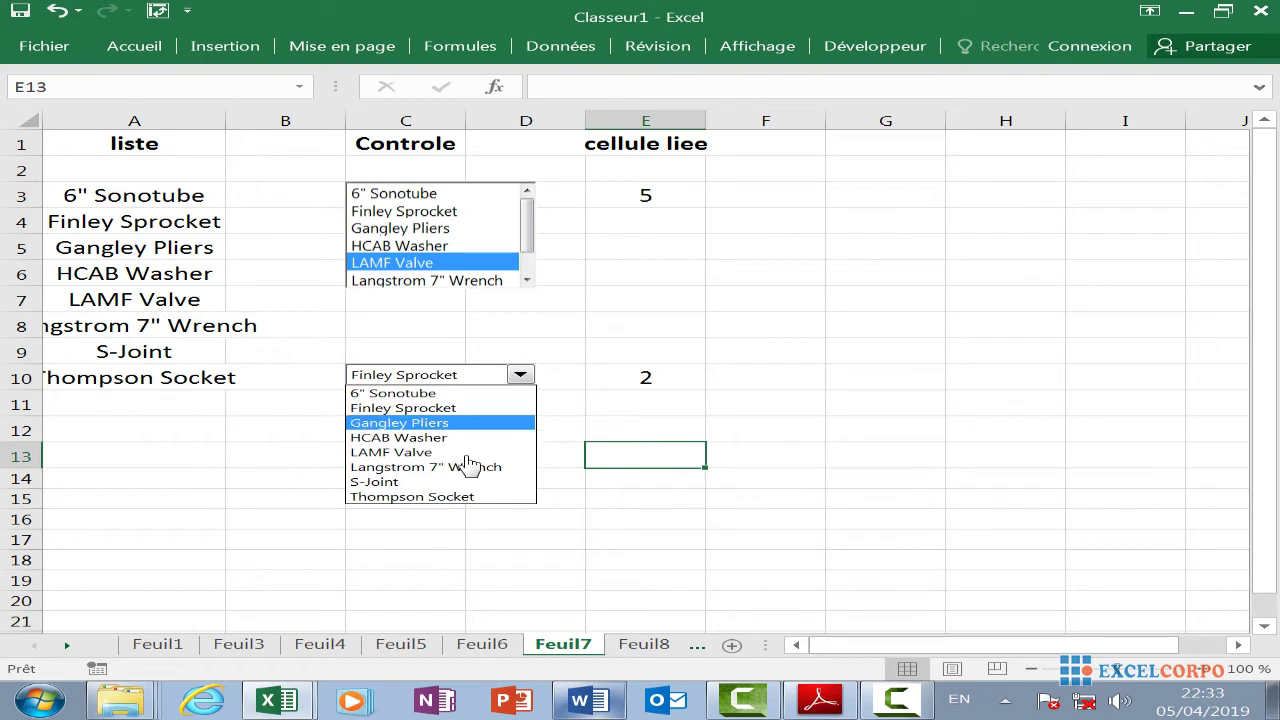
click(400, 452)
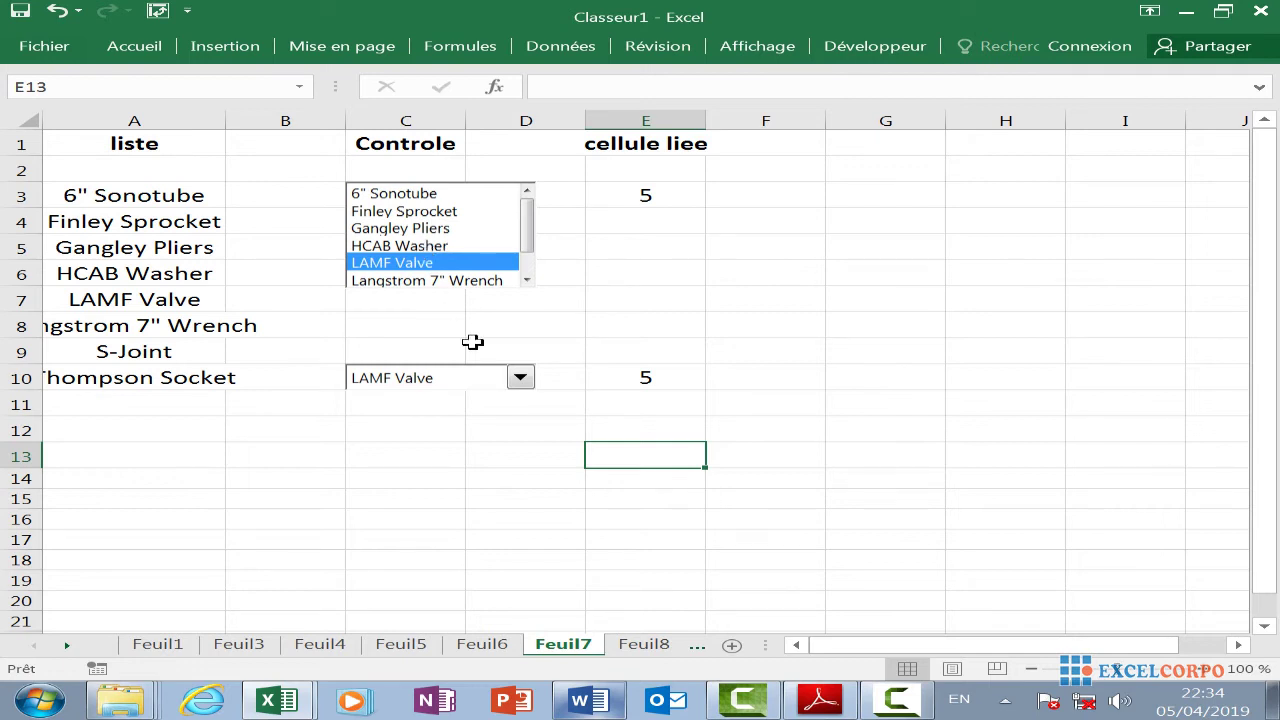
click(905, 700)
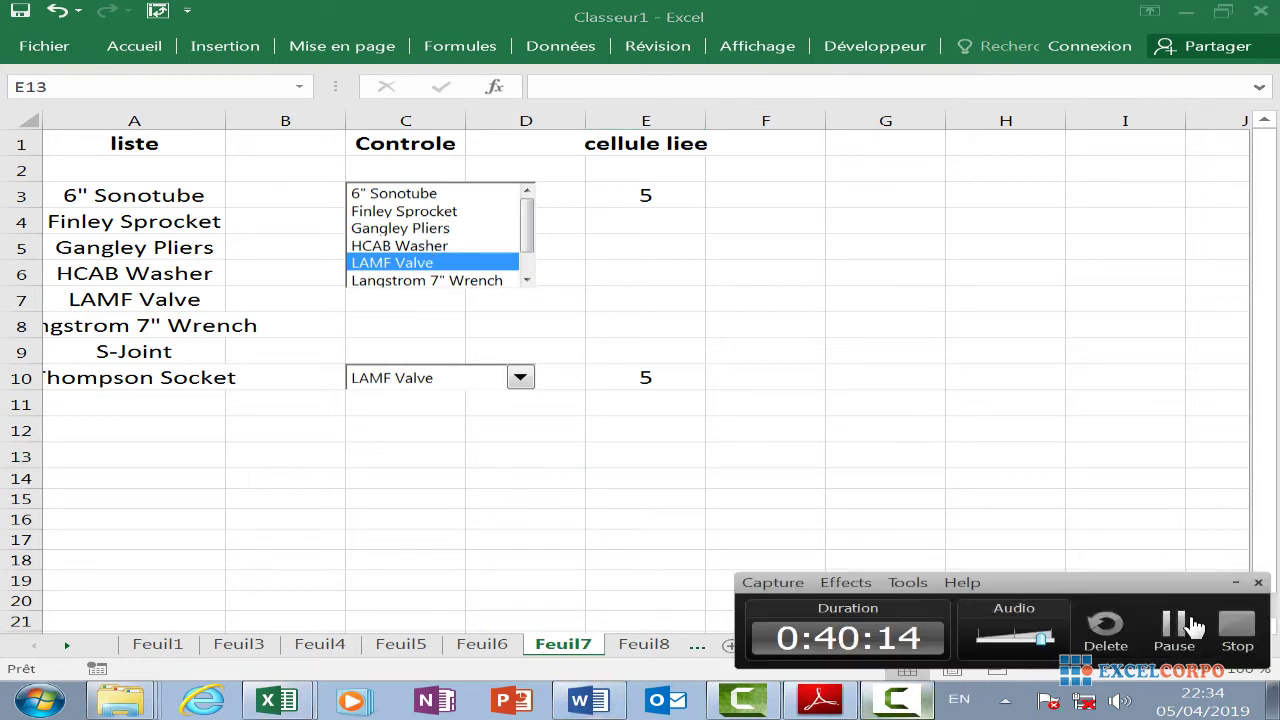
click(1174, 623)
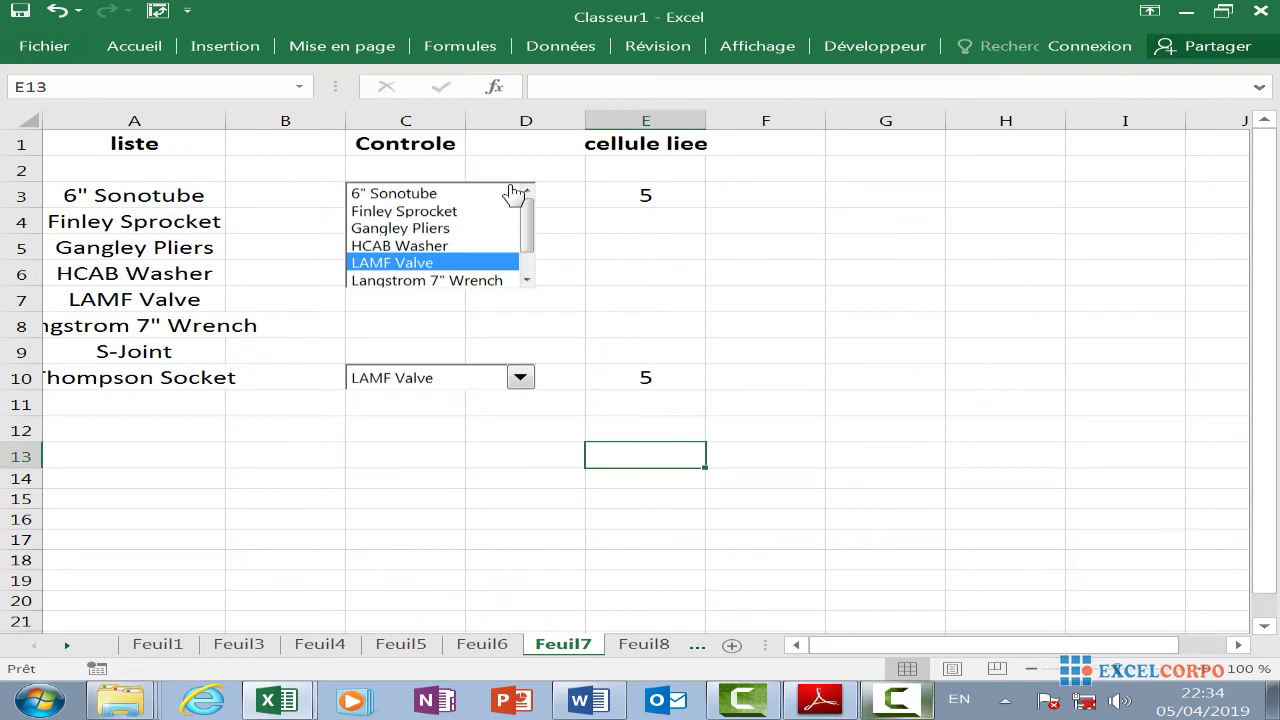
Inspect the controls' linked cells E3 and E10 and their source list in A3:A10
click(605, 200)
click(640, 376)
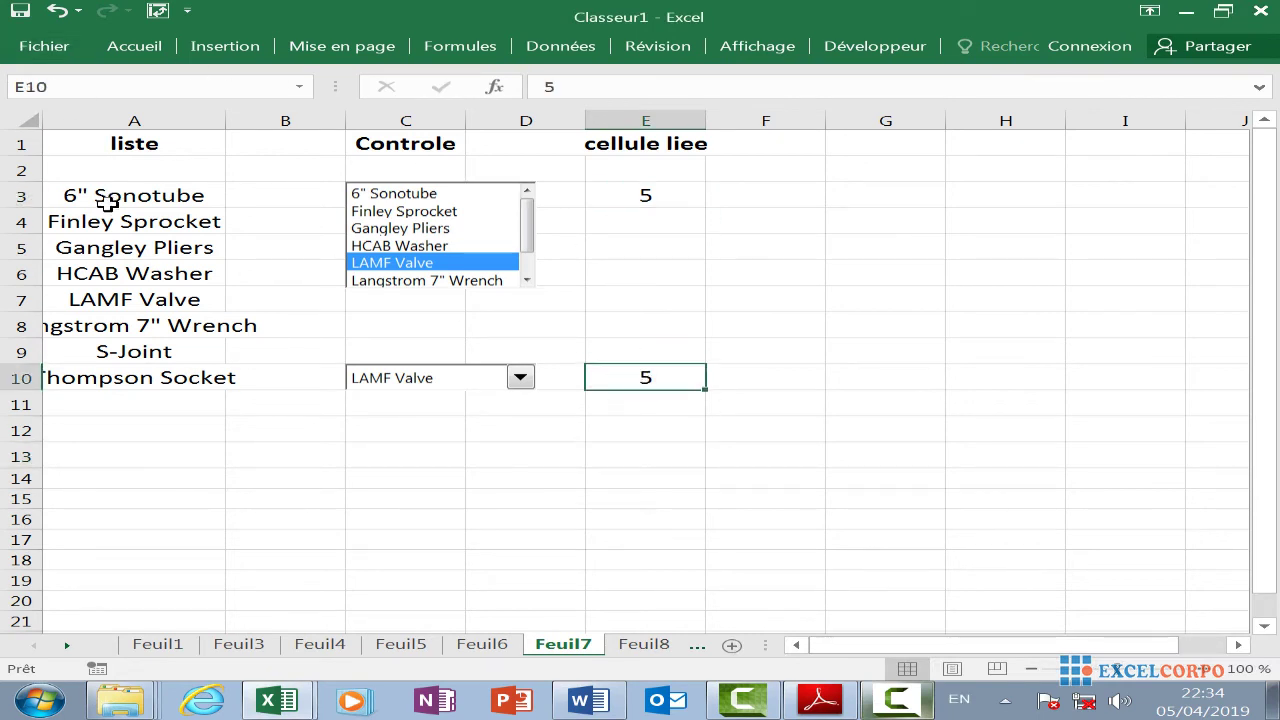
drag(104, 196, 190, 378)
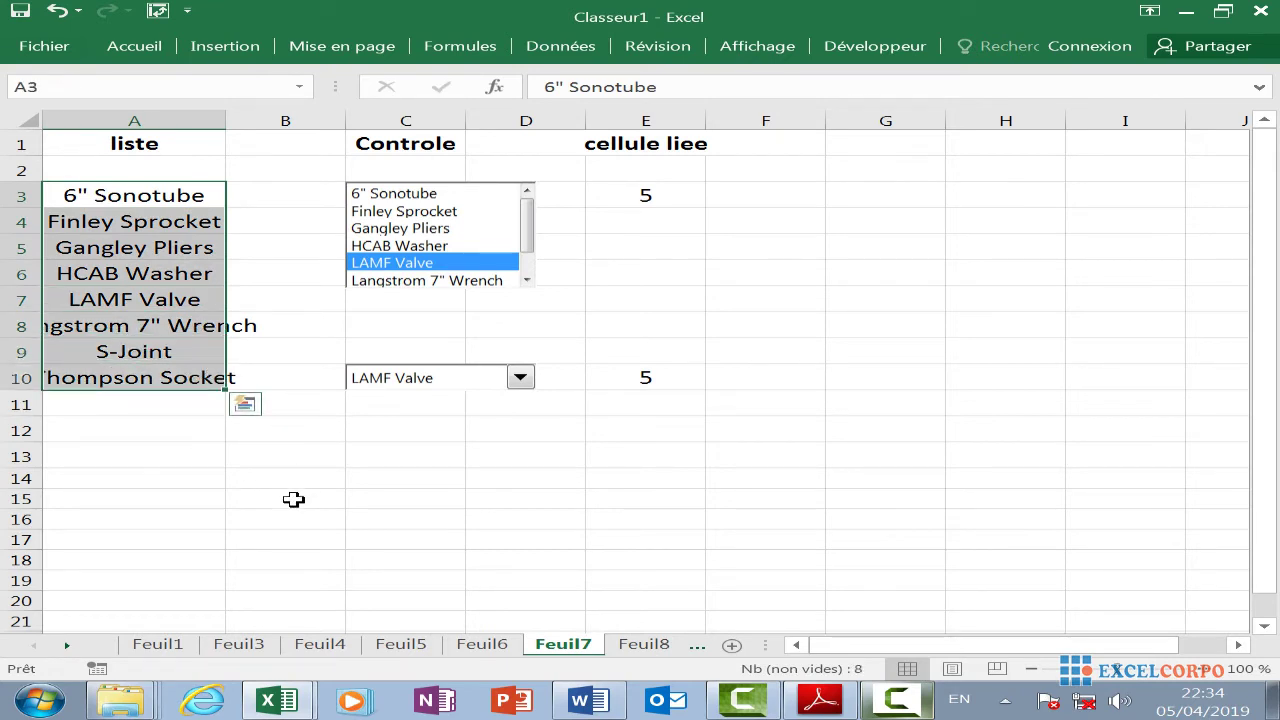
drag(331, 520, 330, 498)
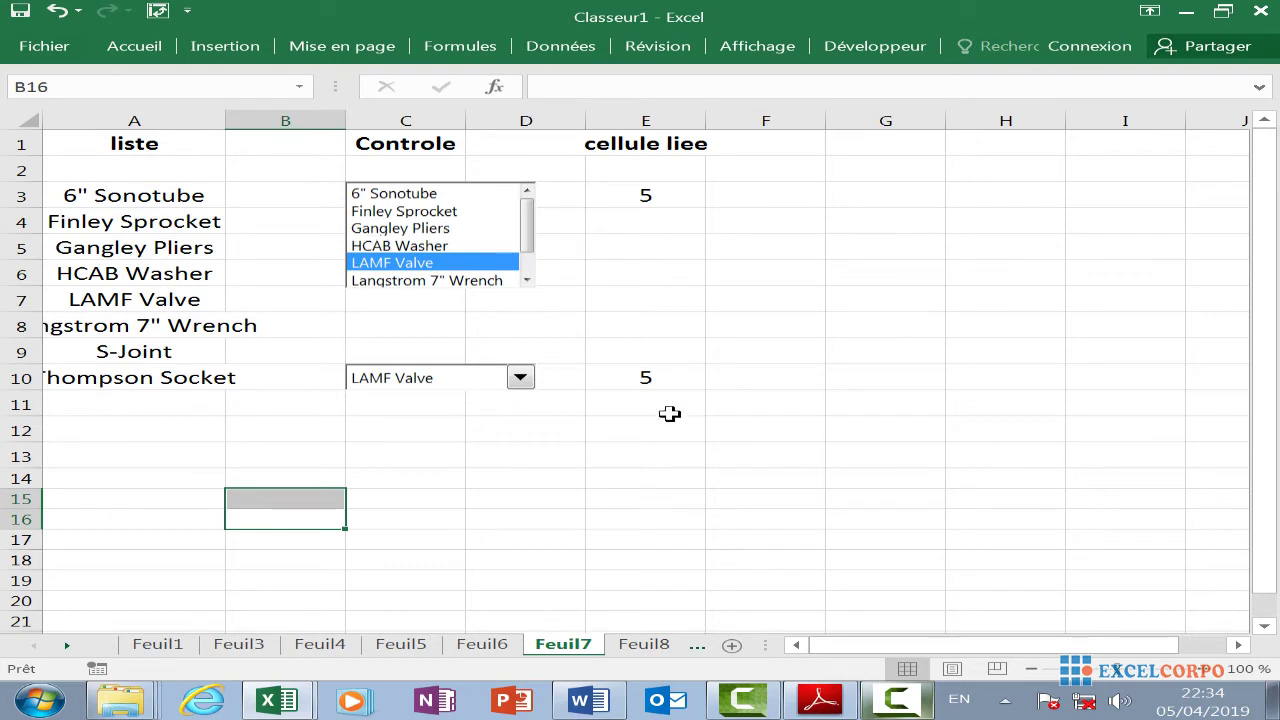
click(660, 378)
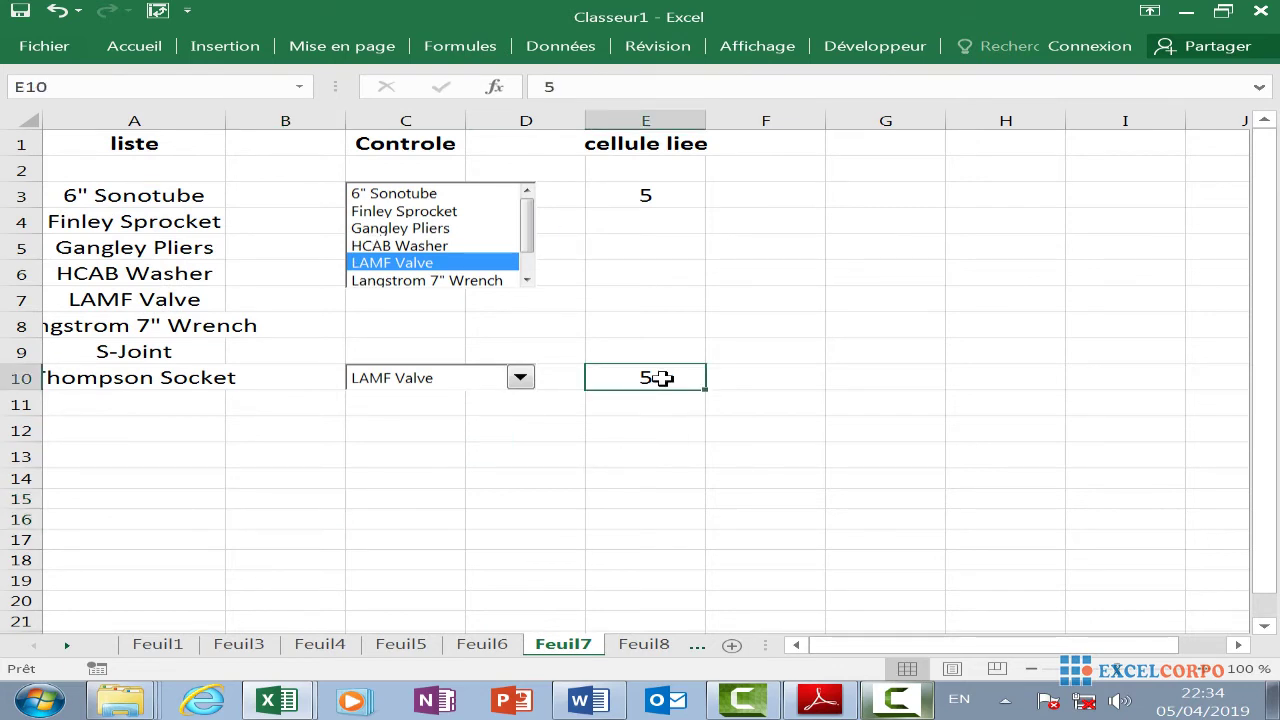
click(627, 191)
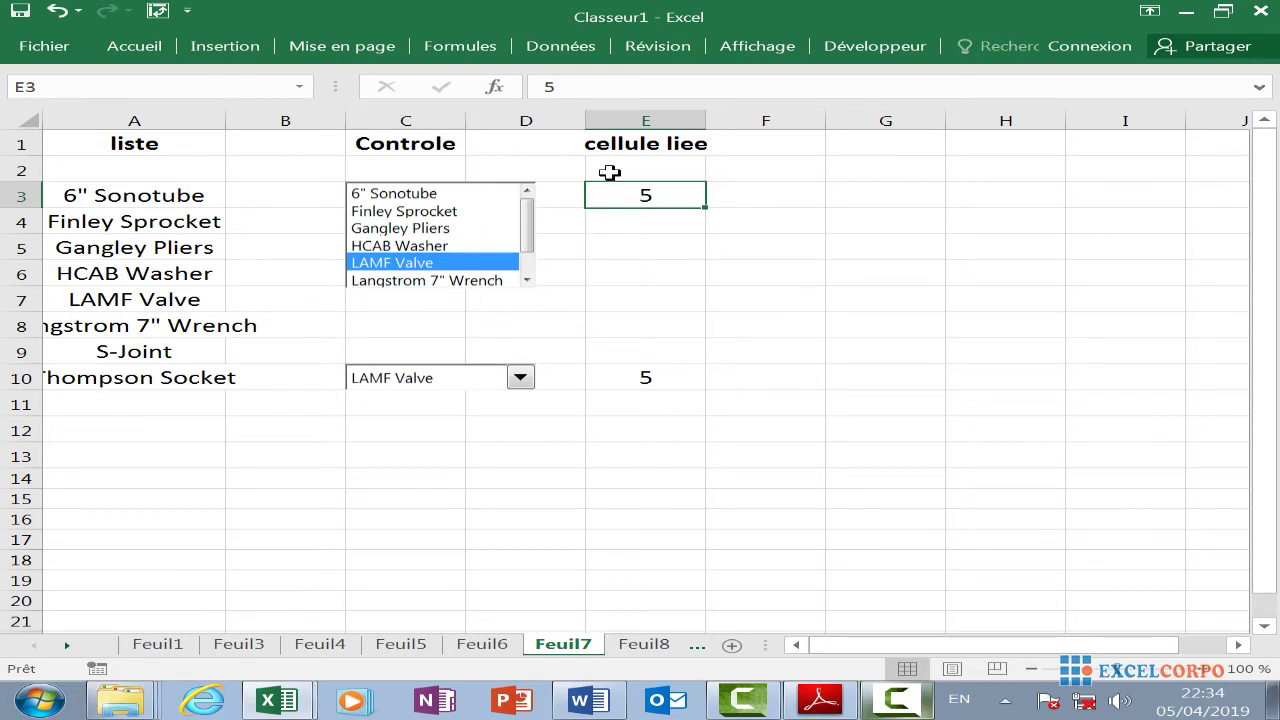
Try Thompson Socket in the list box and set both the combo box and the list box to 6" Sonotube
click(410, 228)
drag(418, 287, 434, 417)
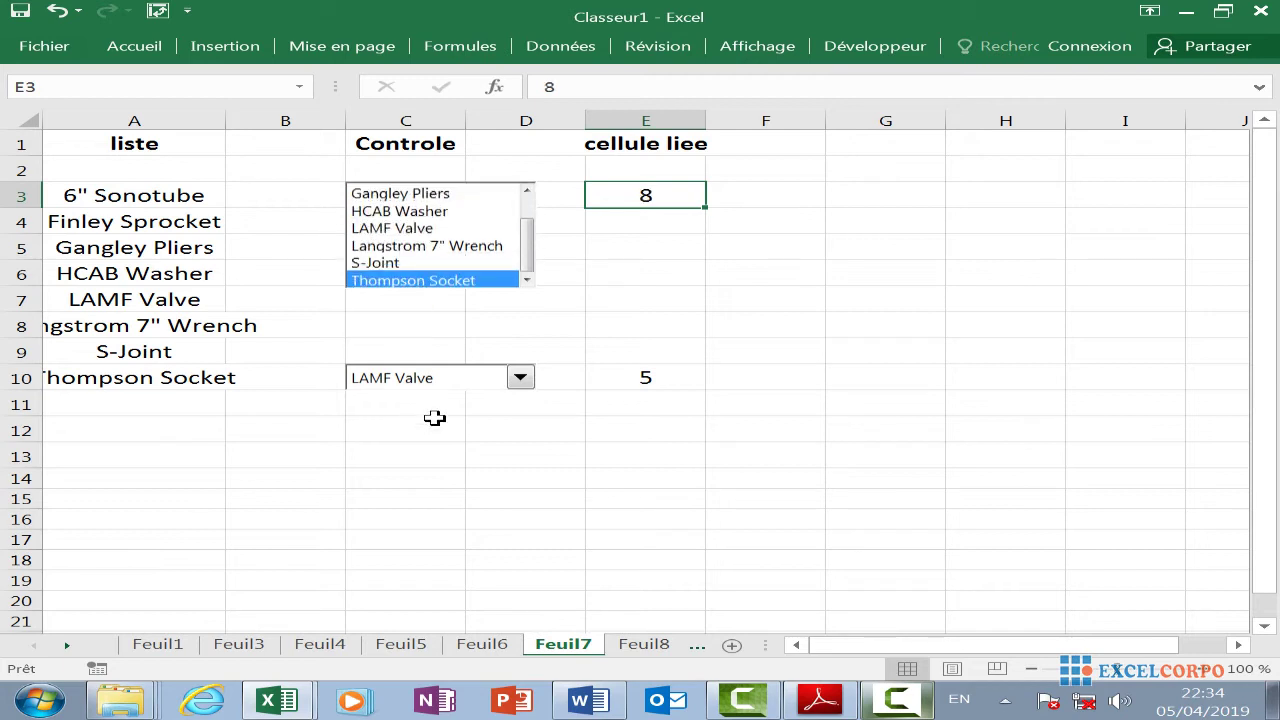
click(520, 377)
click(410, 394)
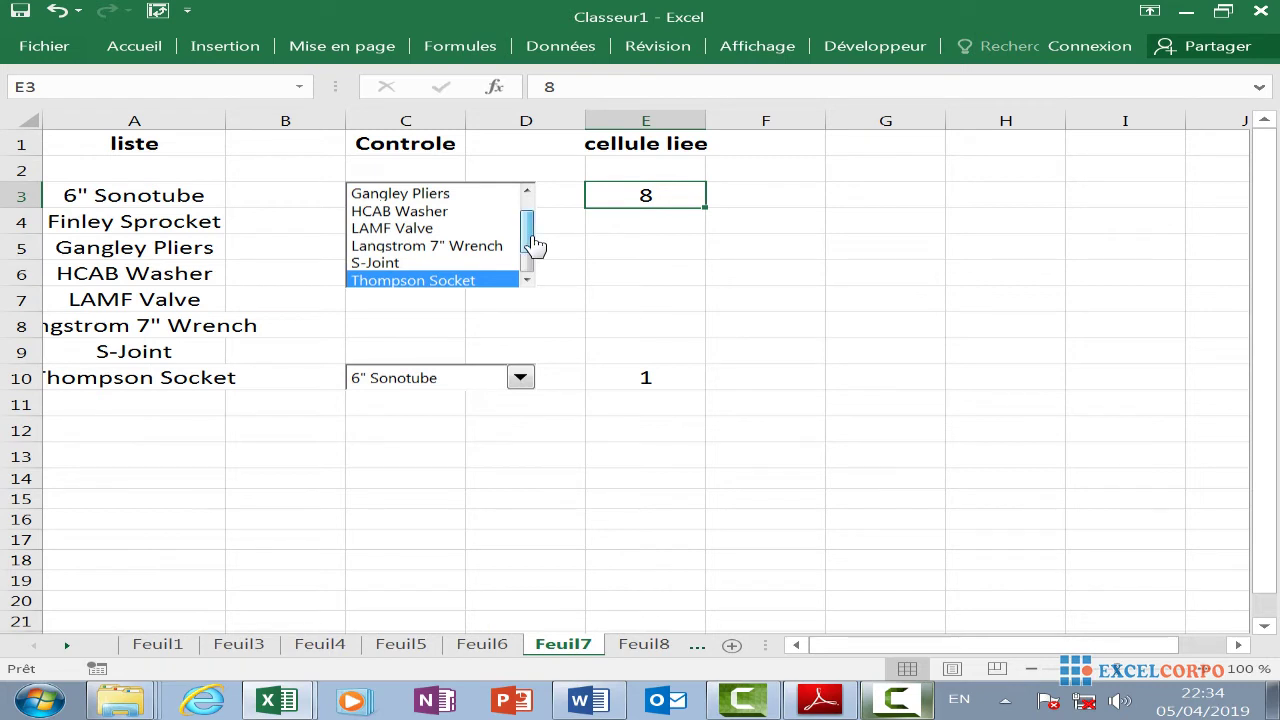
drag(534, 243, 514, 177)
click(457, 192)
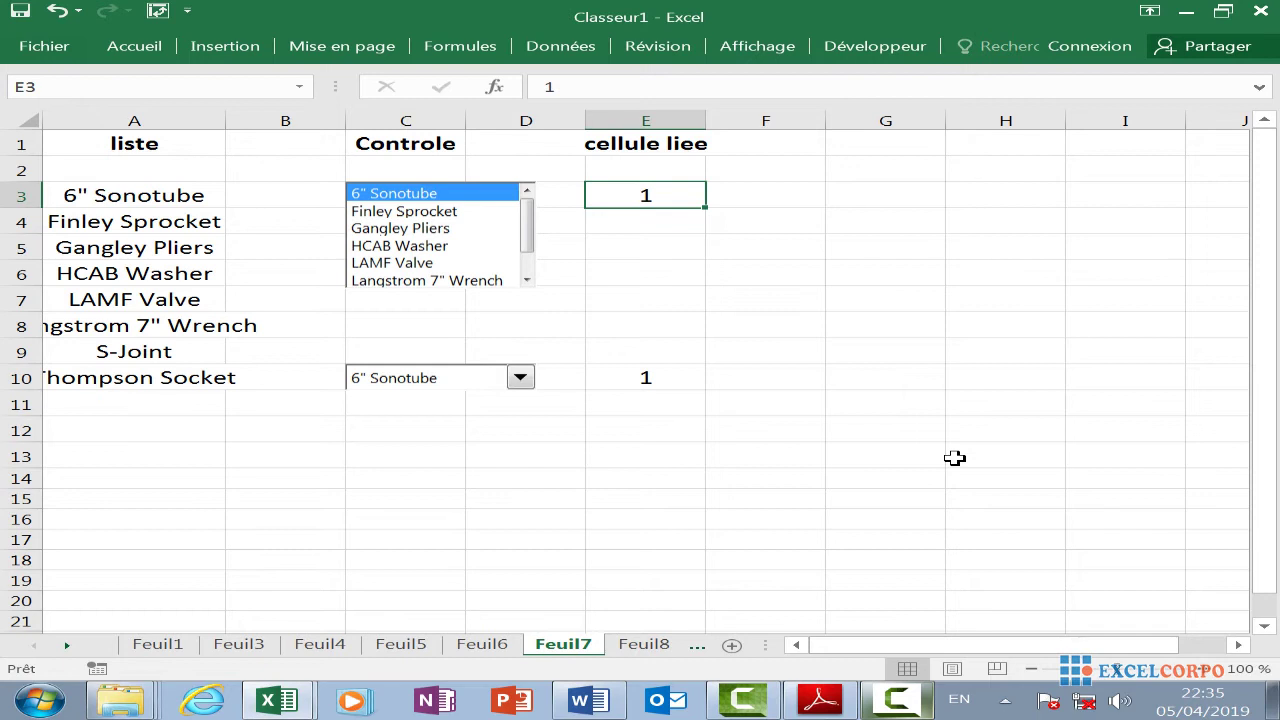
click(742, 407)
right_click(741, 406)
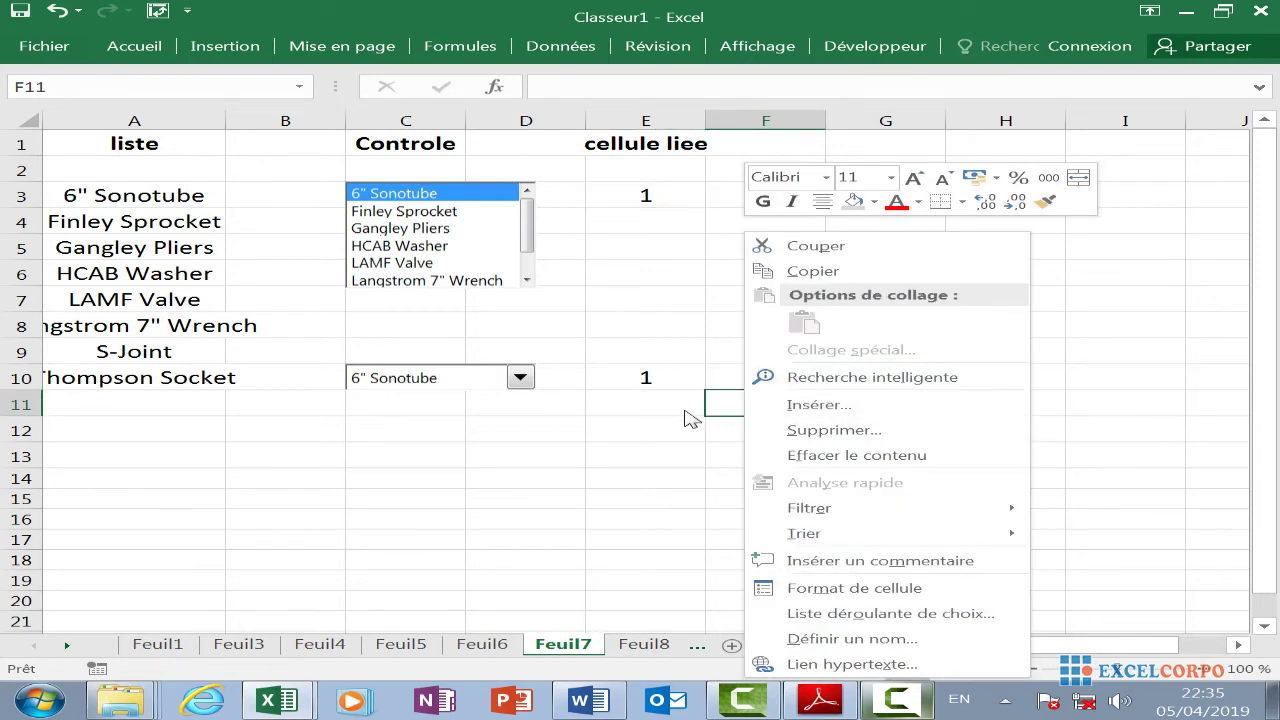
key(Escape)
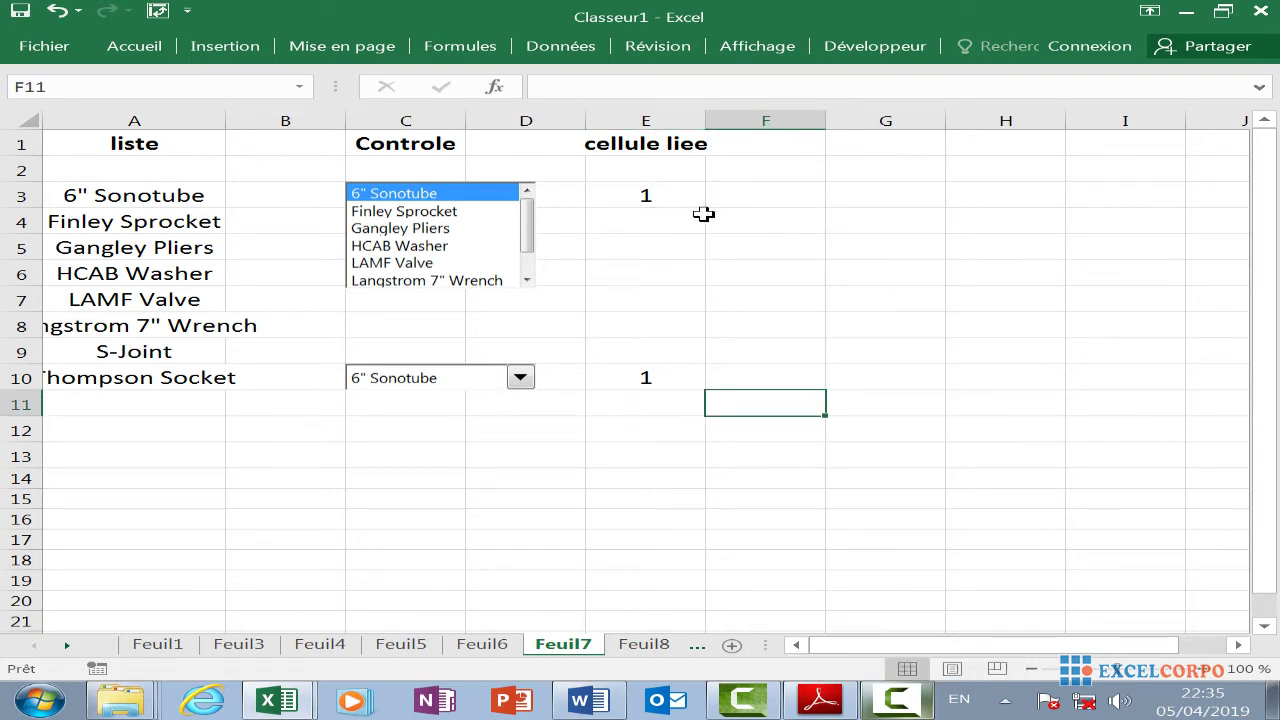
click(646, 408)
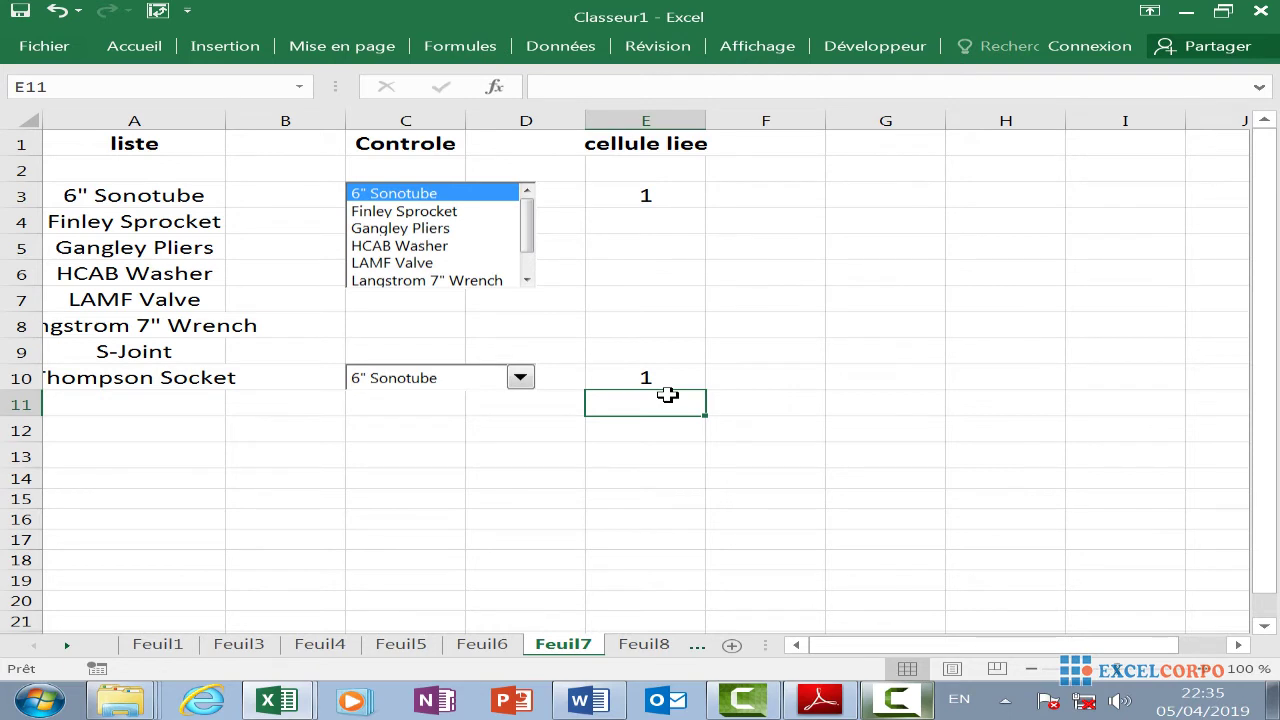
Enter the formula =INDEX(A3:A10;E3) in cell E4 to return the item selected in the list box
click(664, 216)
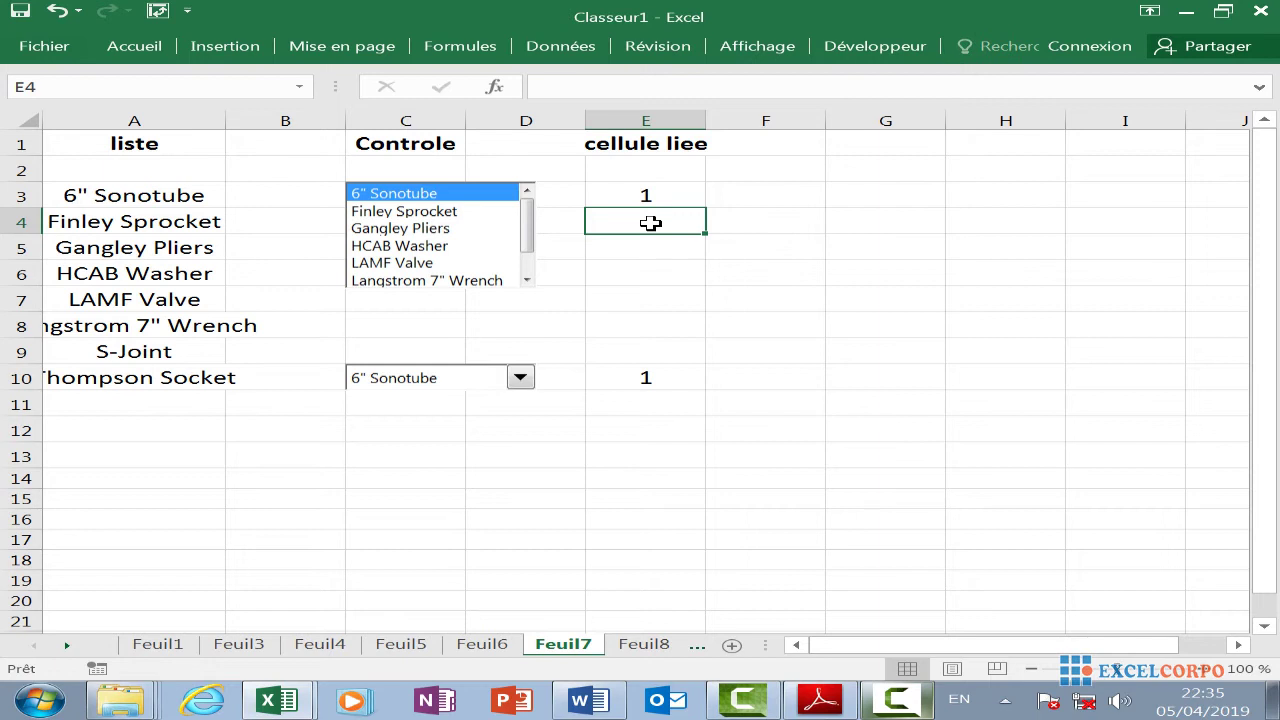
text(=)
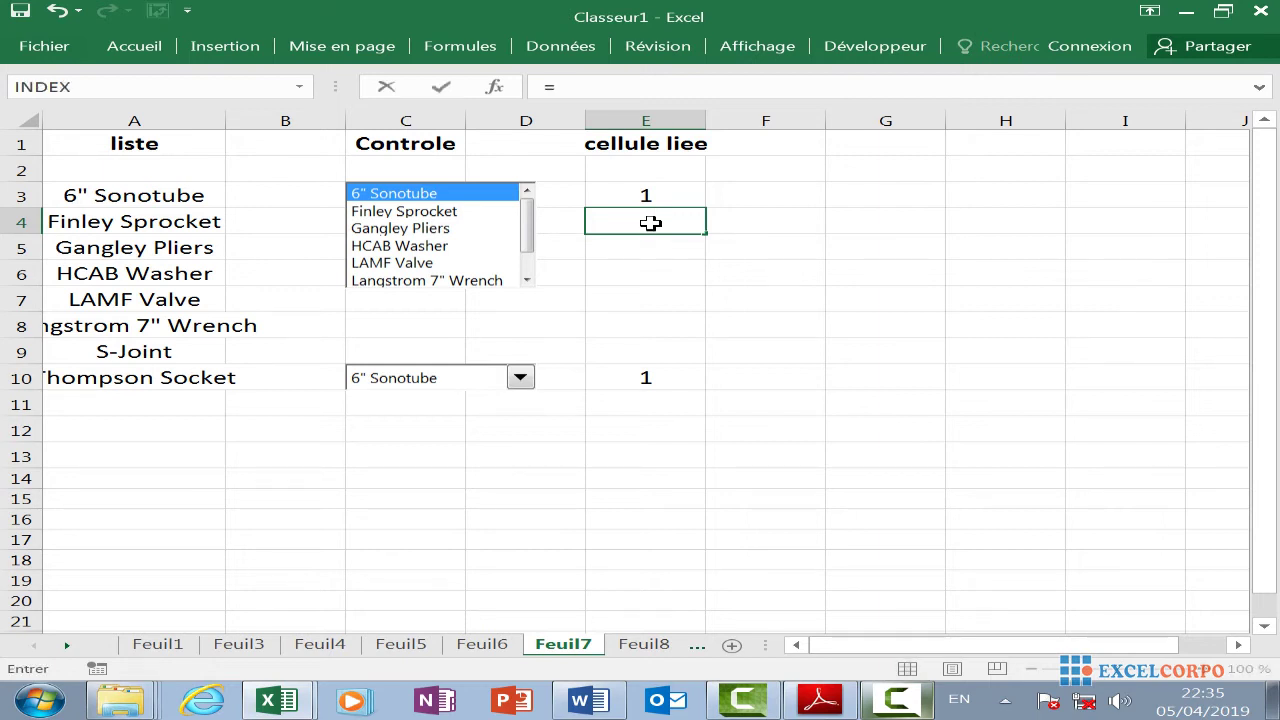
text(ind)
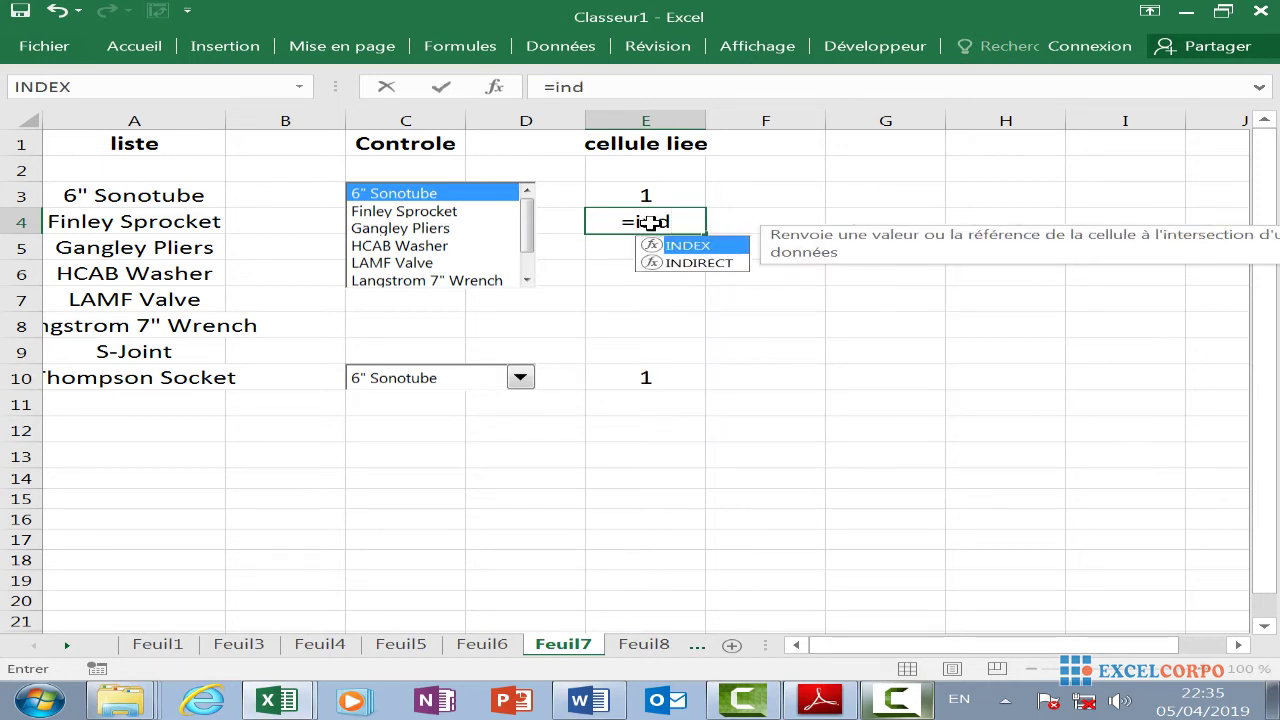
double_click(700, 246)
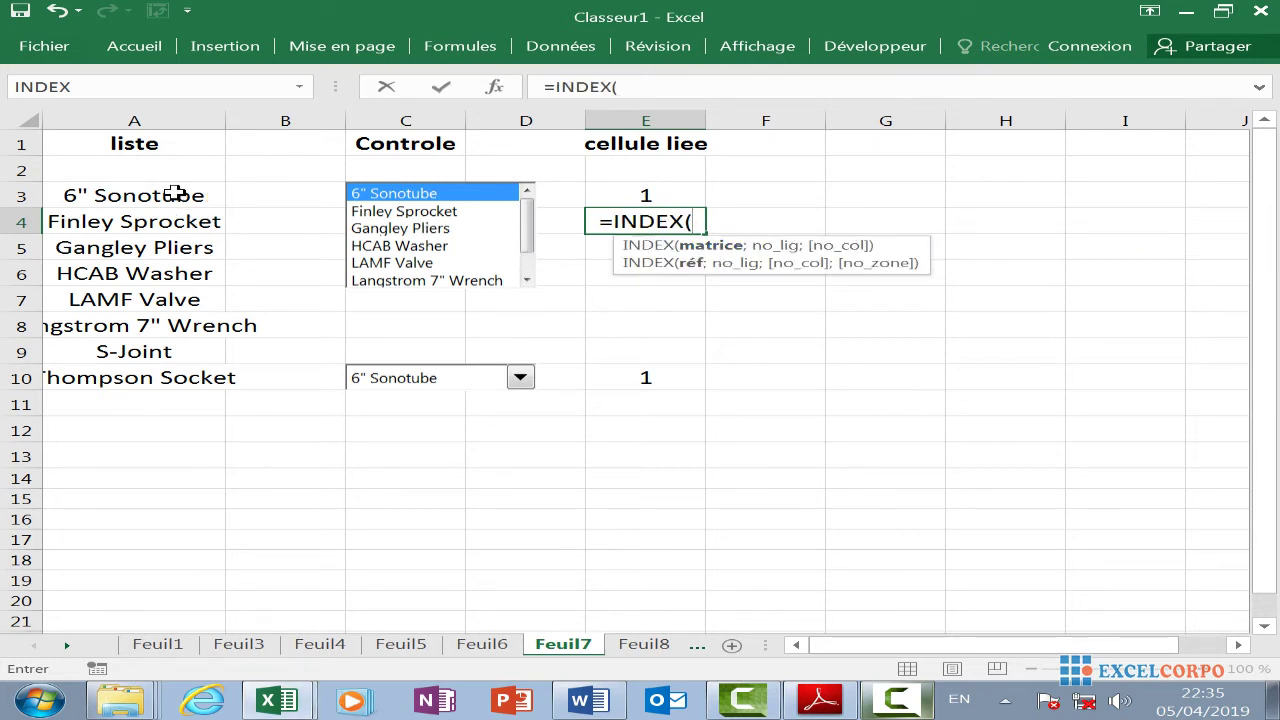
drag(177, 193, 183, 374)
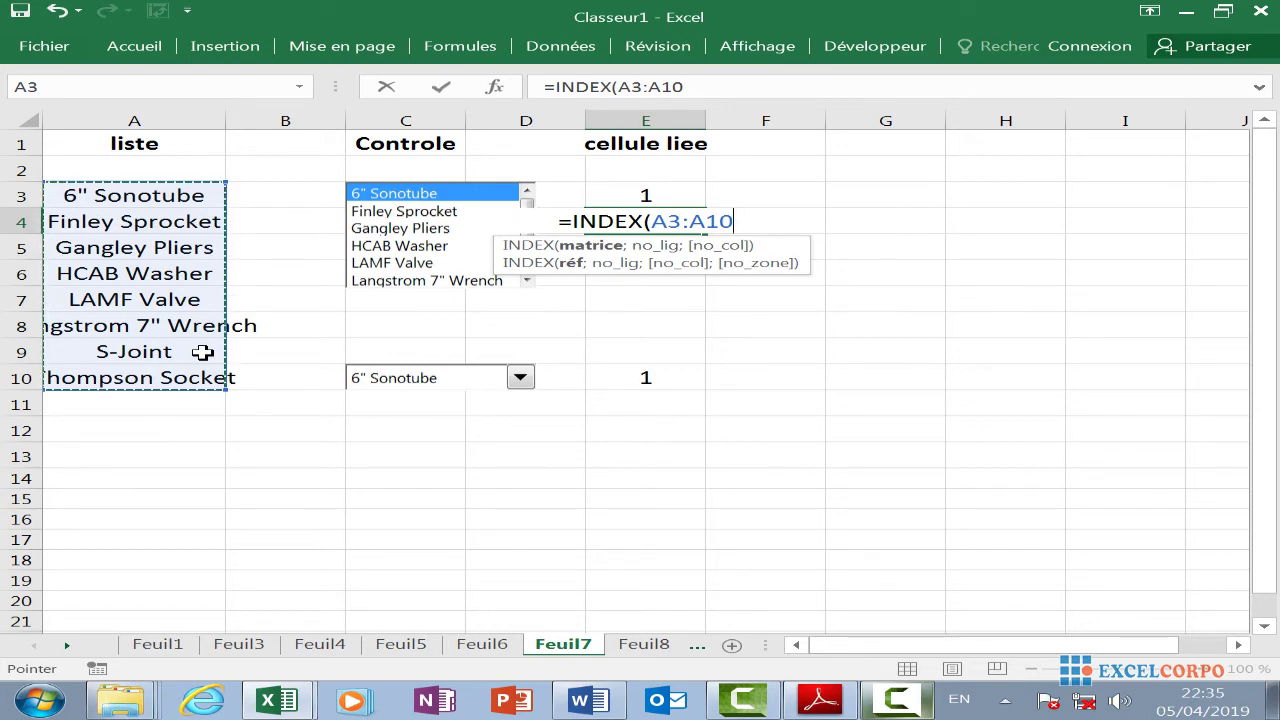
text(;)
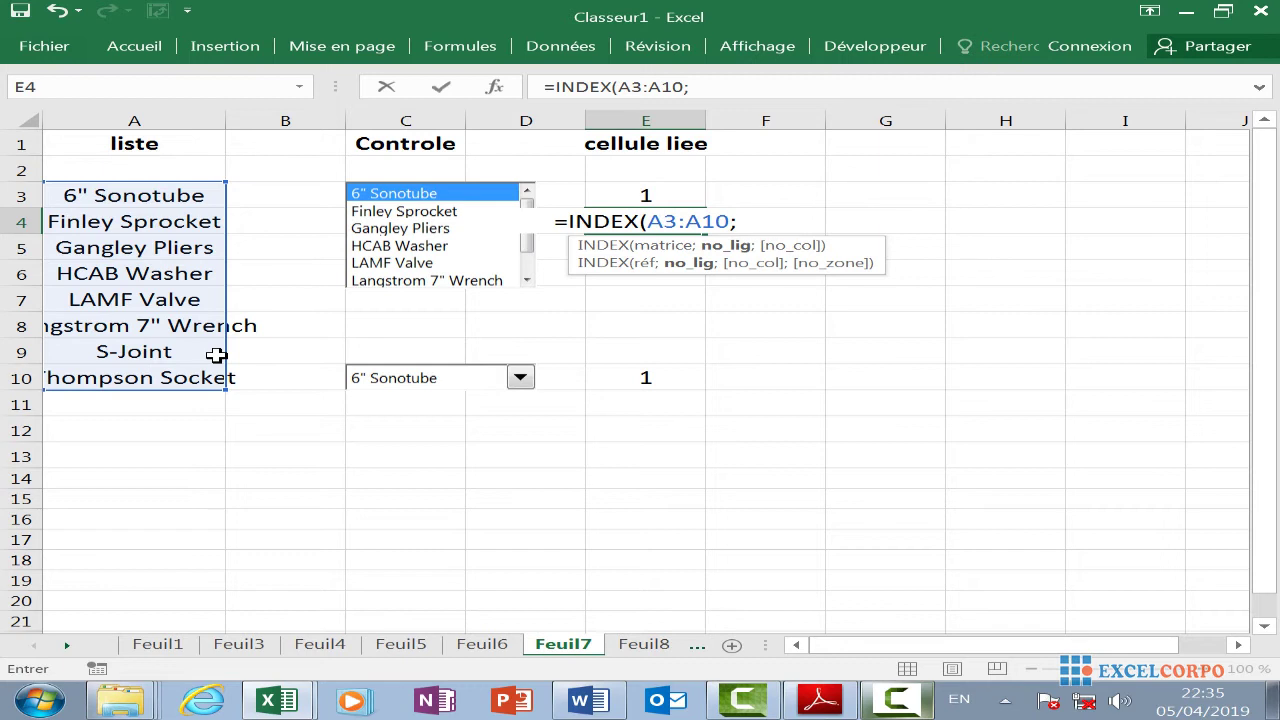
click(632, 196)
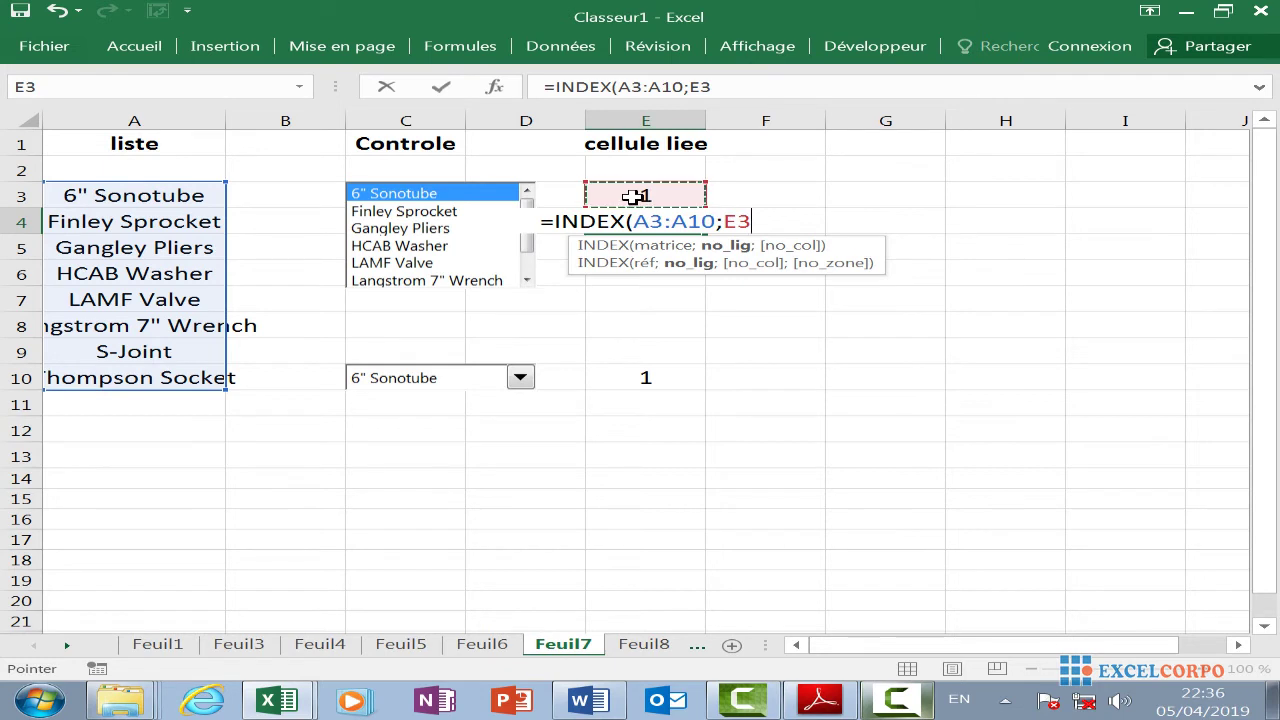
key(Return)
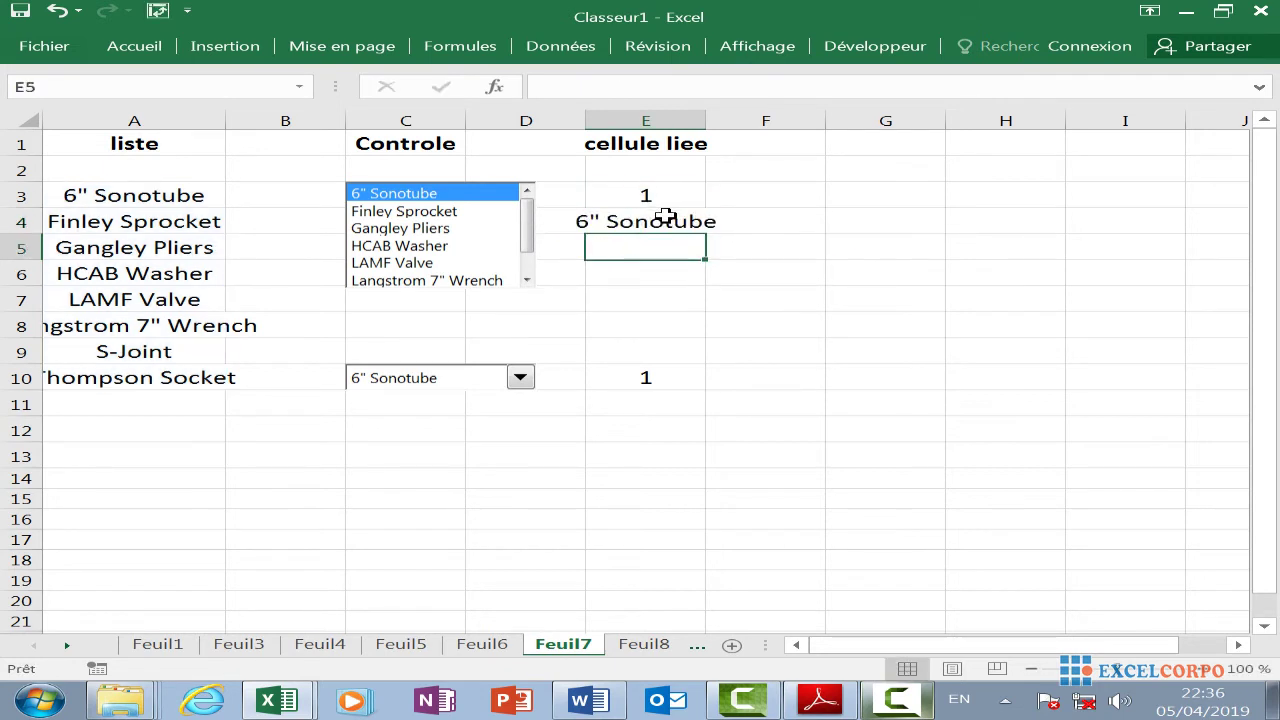
Test the E4 formula by choosing Finley Sprocket, Gangley Pliers and finally Finley Sprocket again in the list box
click(659, 224)
click(430, 211)
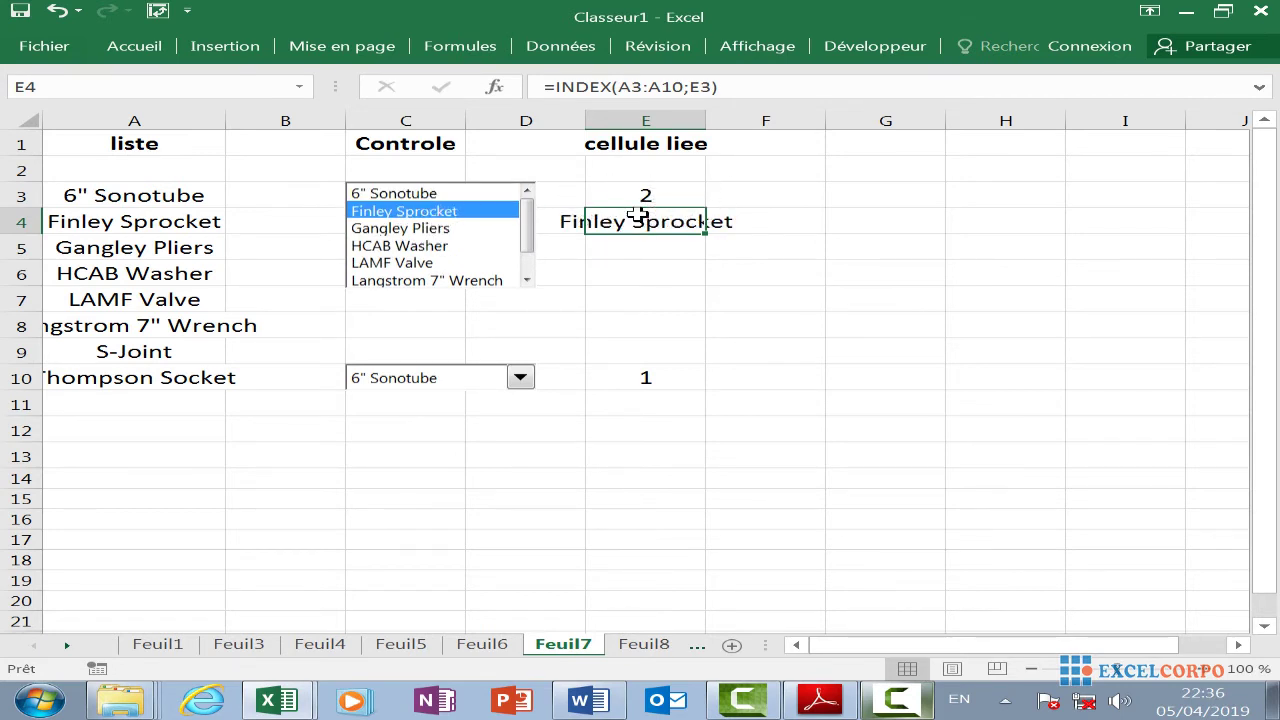
click(403, 230)
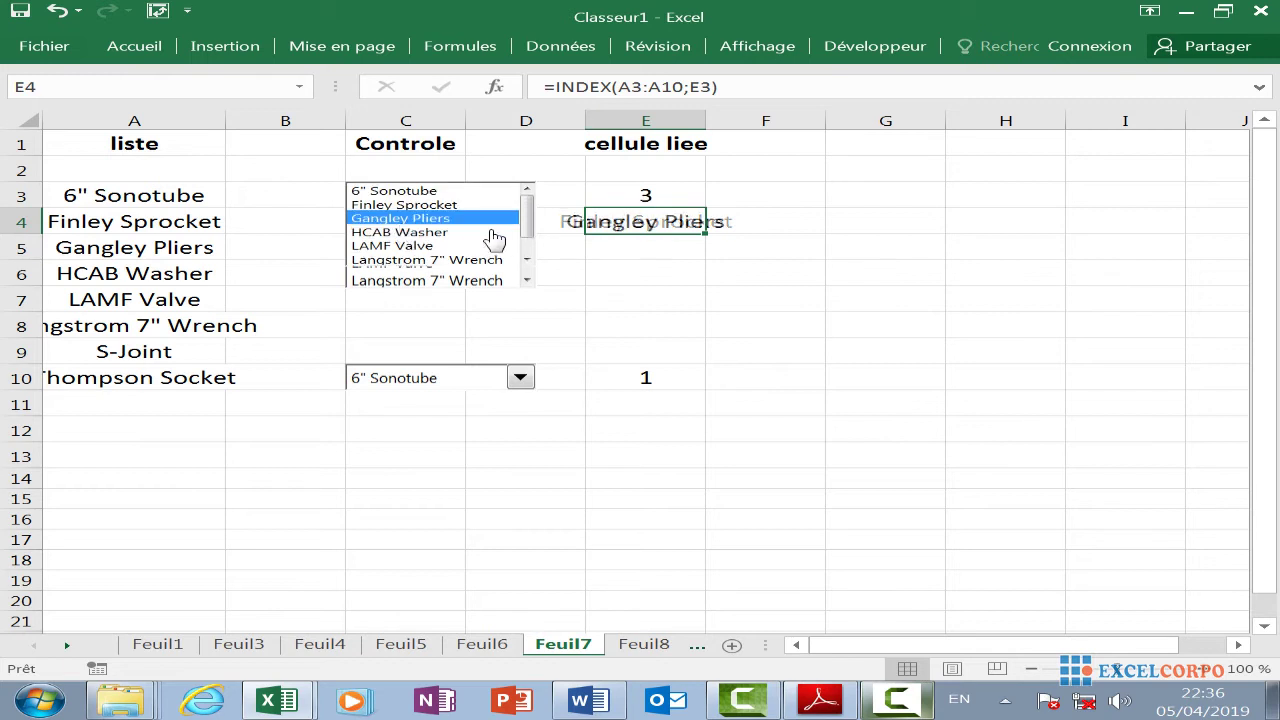
click(449, 260)
click(445, 207)
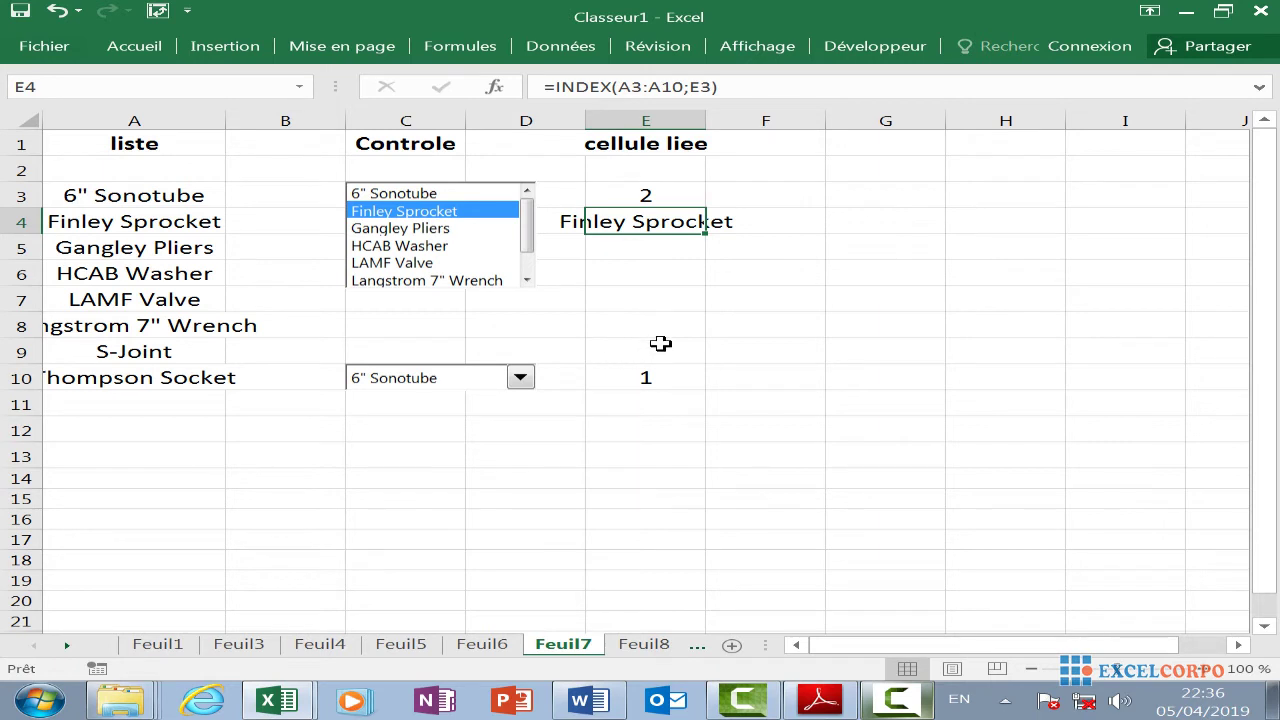
Enter the formula =INDEX(A3:A10;E10) in cell E11 to return the item selected in the combo box
click(660, 404)
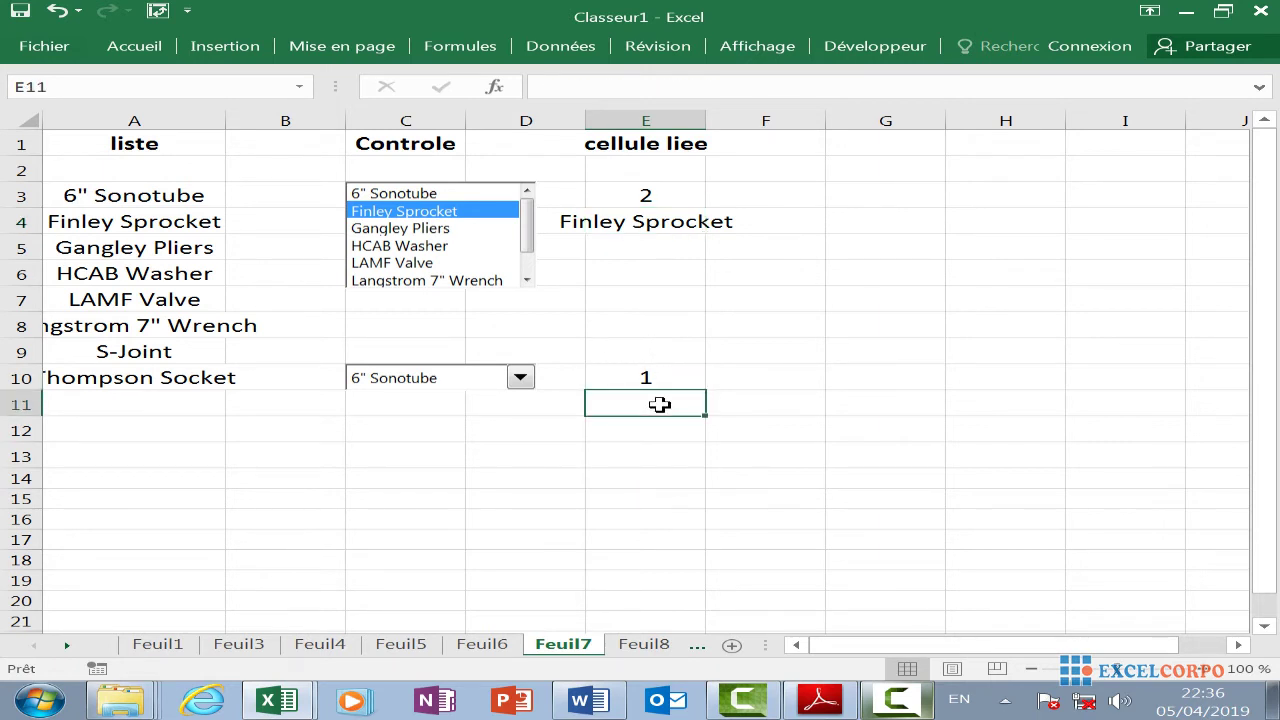
text(=ind)
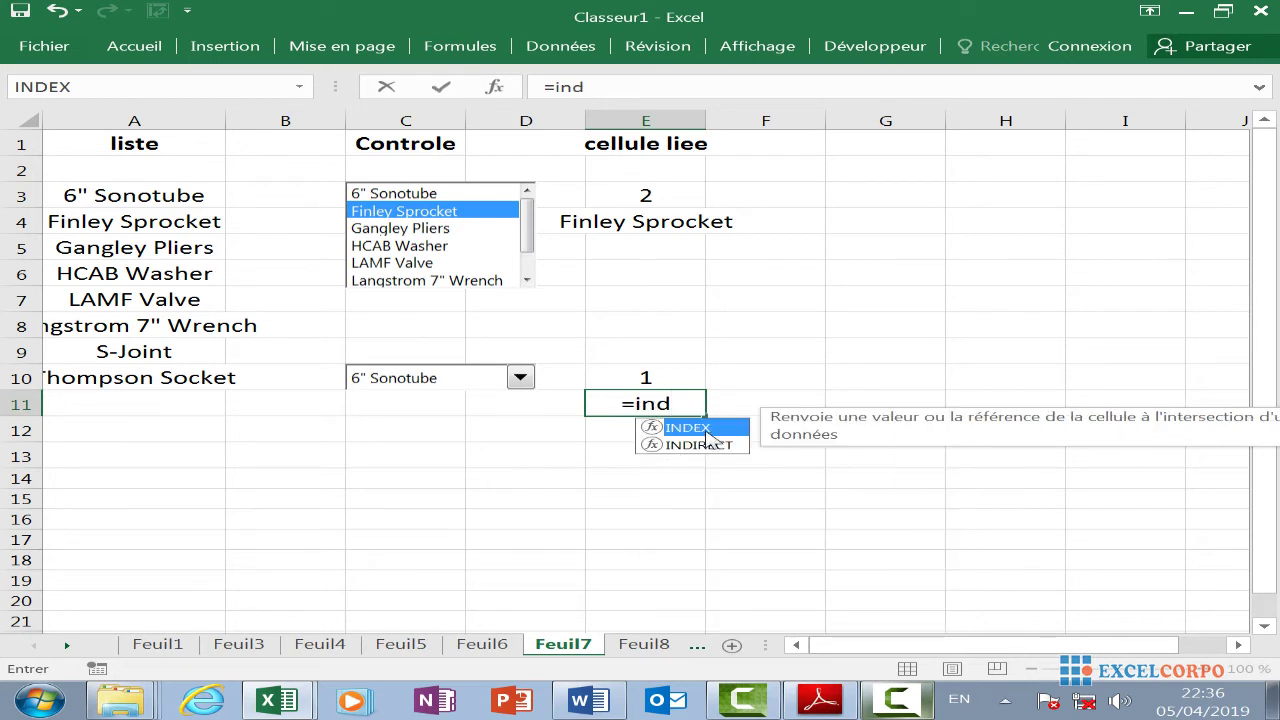
key(Tab)
drag(196, 190, 205, 377)
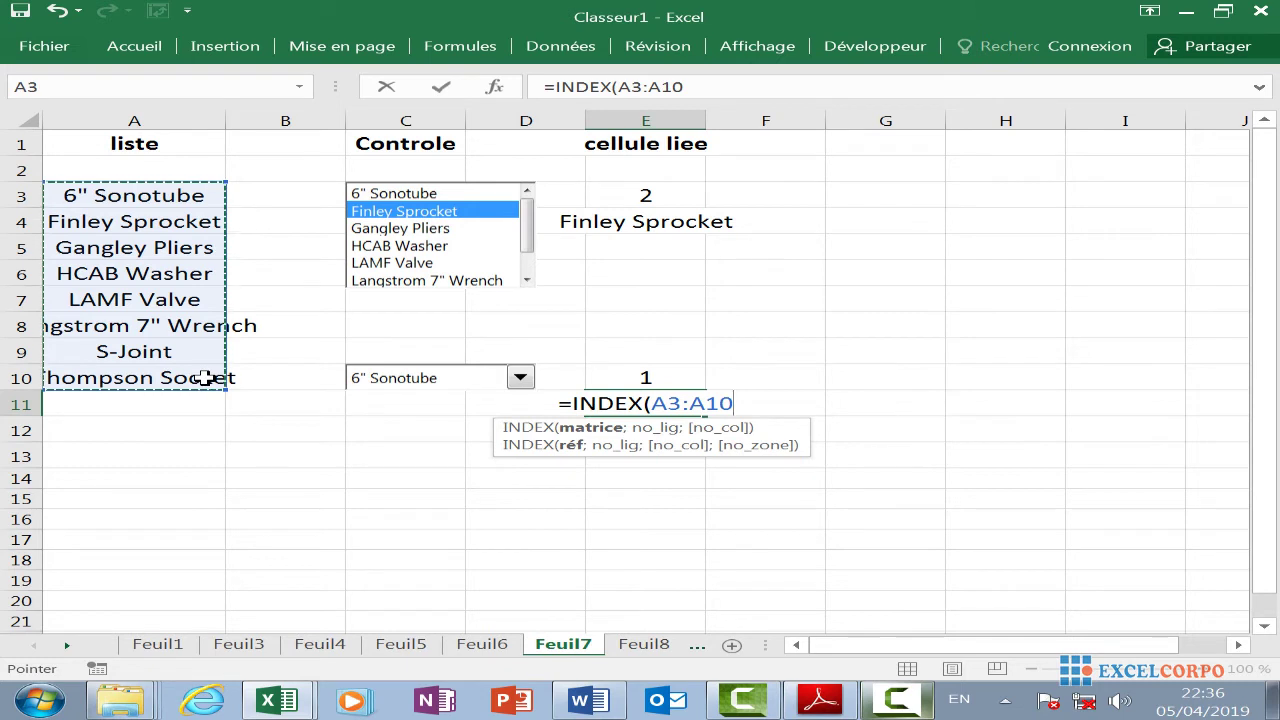
text(;)
click(672, 381)
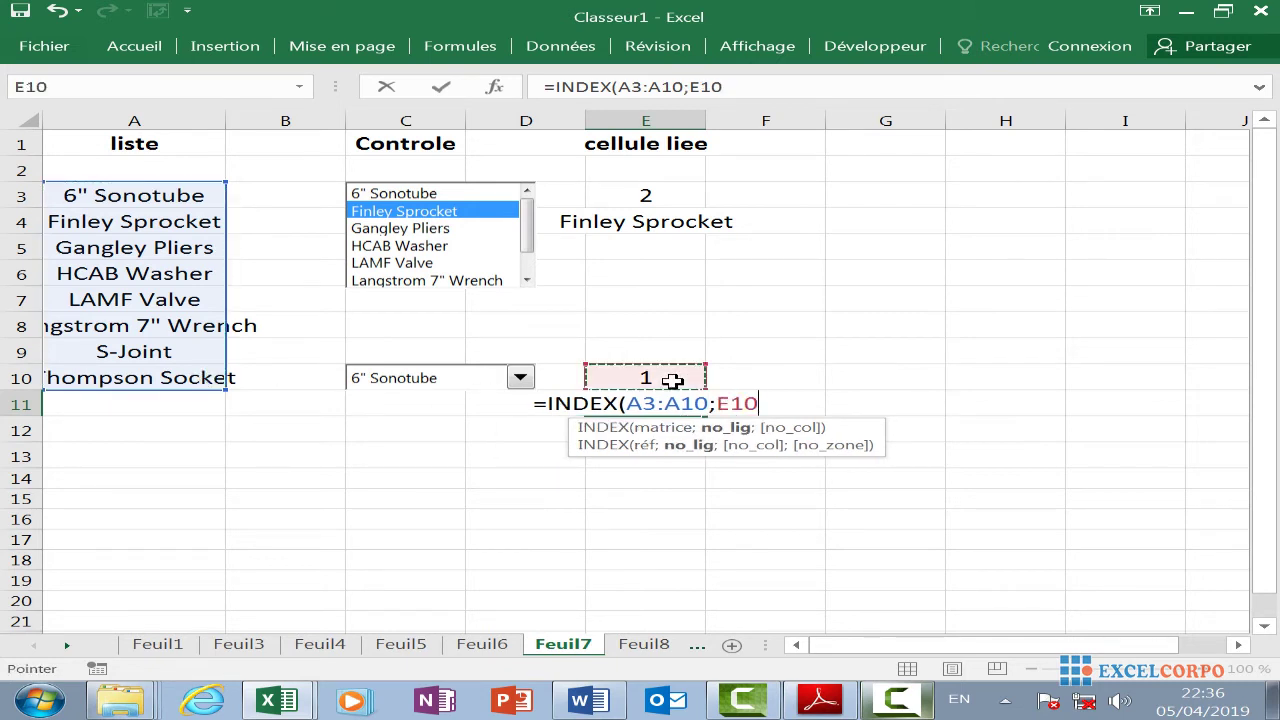
key(Return)
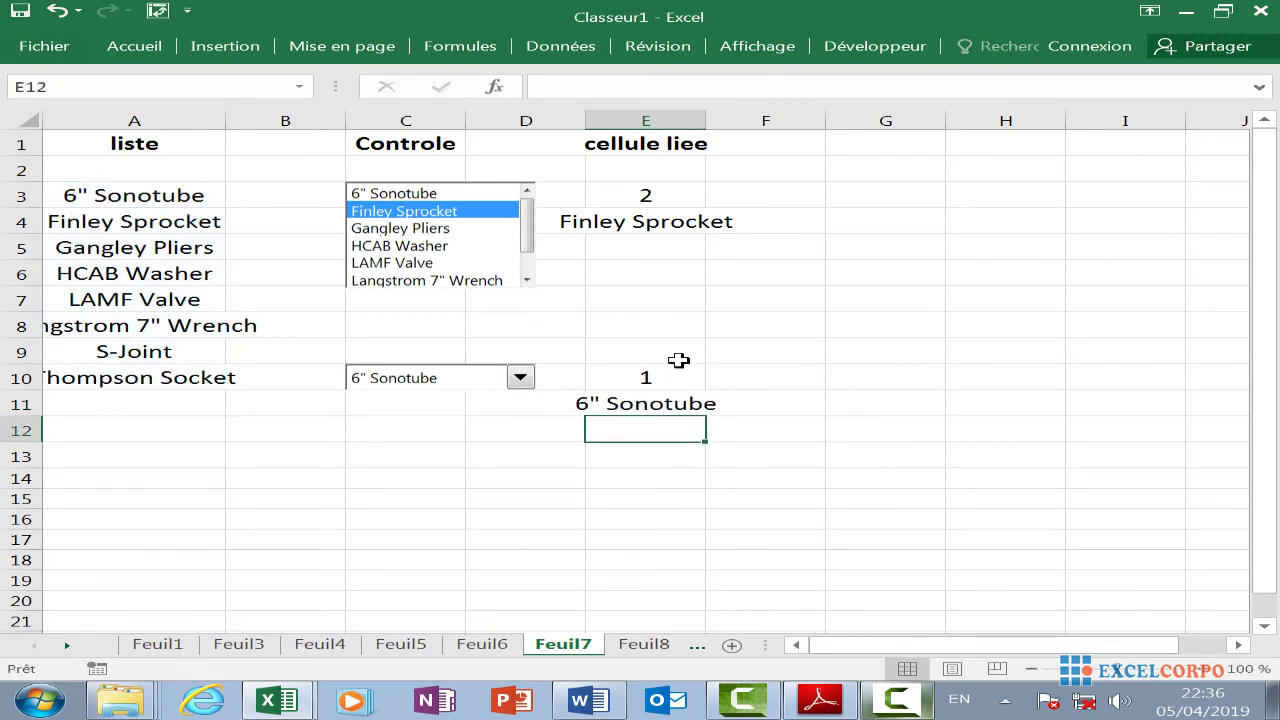
Test the E11 formula by choosing Finley Sprocket, HCAB Washer, Finley Sprocket again and finally Gangley Pliers in the combo box
click(520, 376)
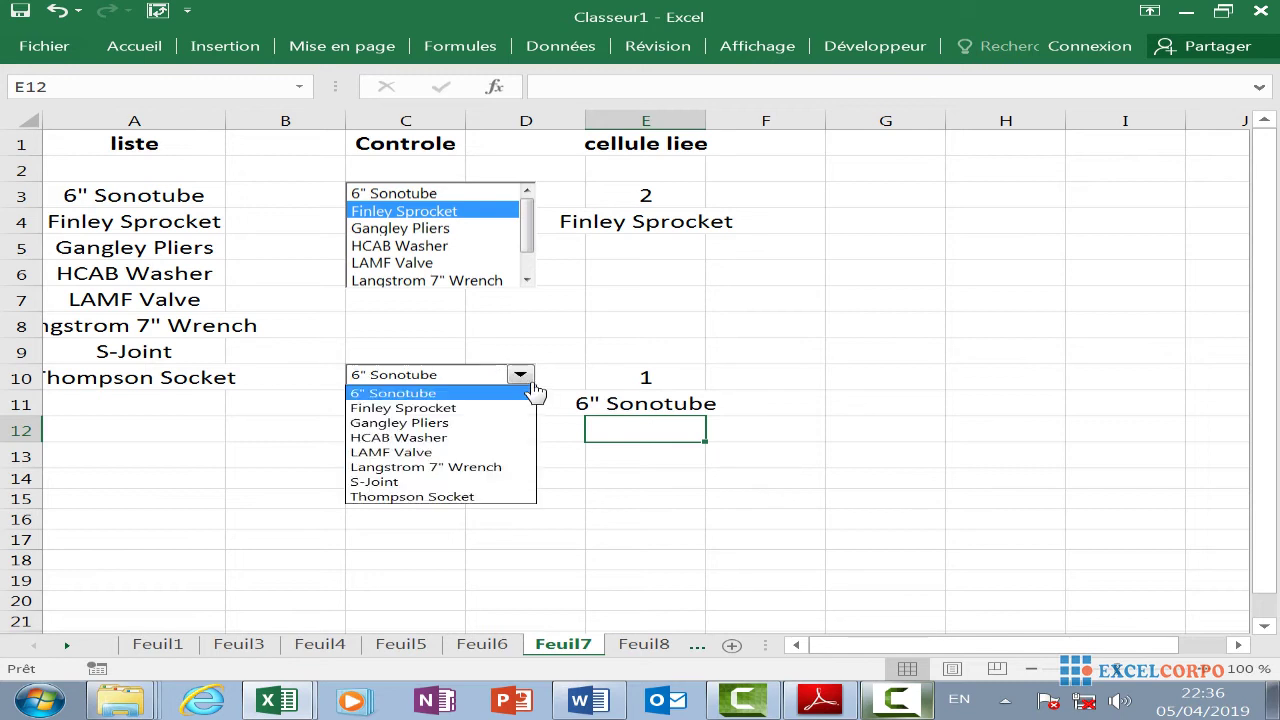
click(443, 408)
click(520, 376)
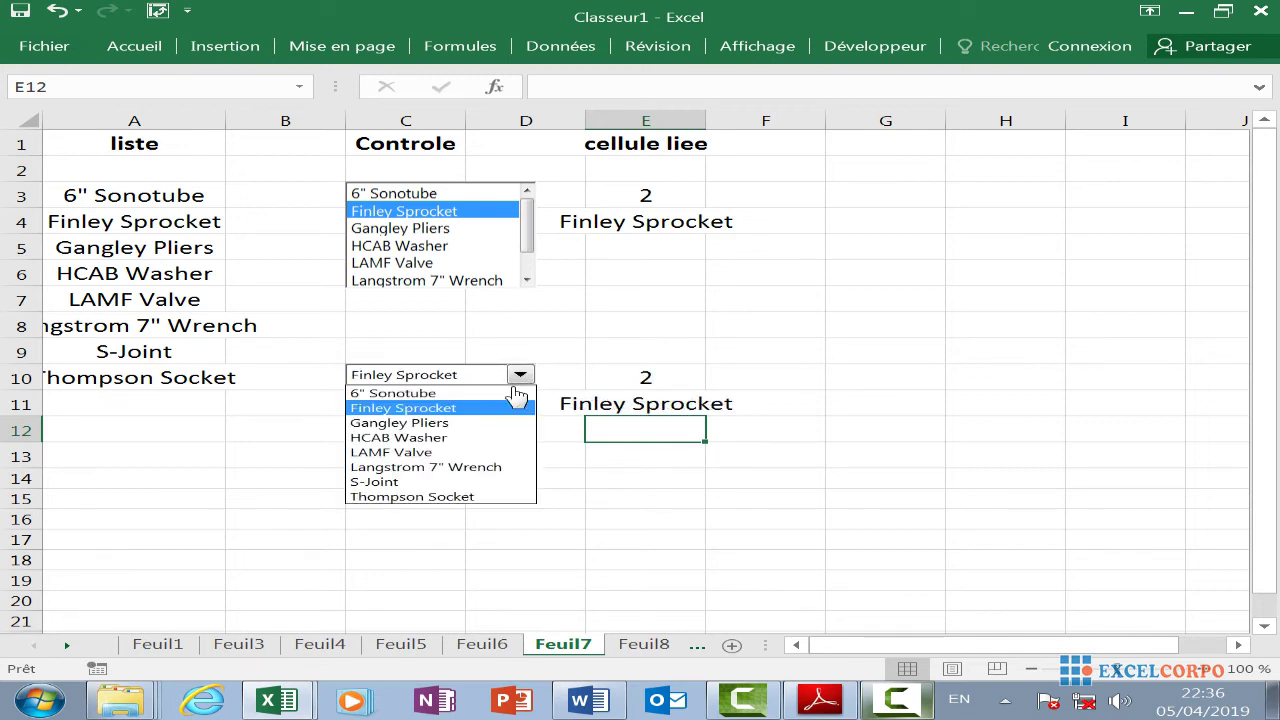
click(415, 443)
click(520, 376)
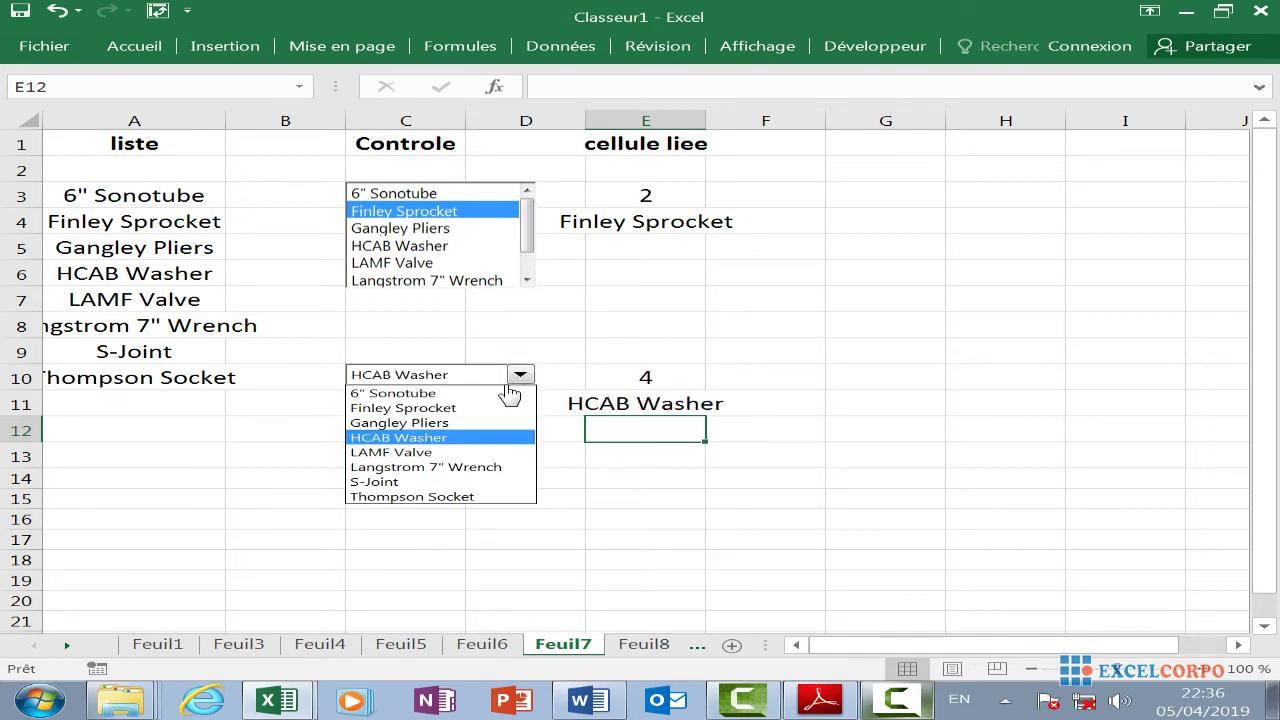
click(435, 409)
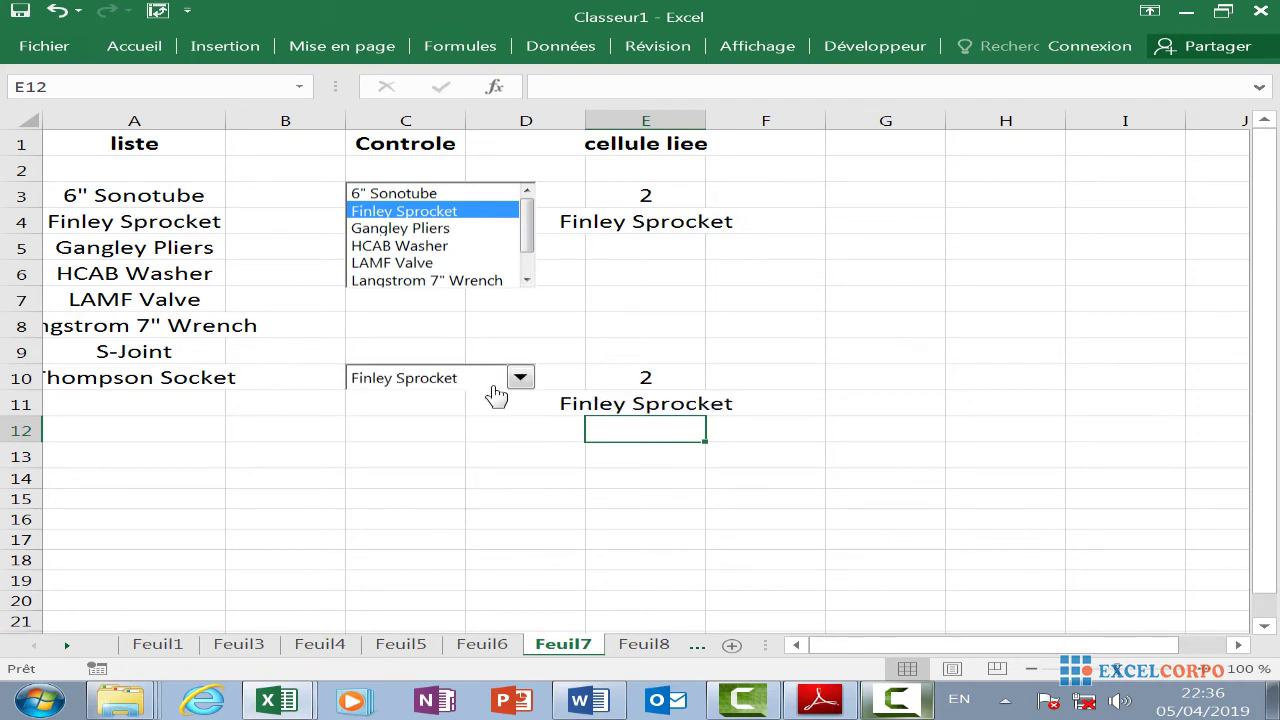
click(520, 377)
click(460, 424)
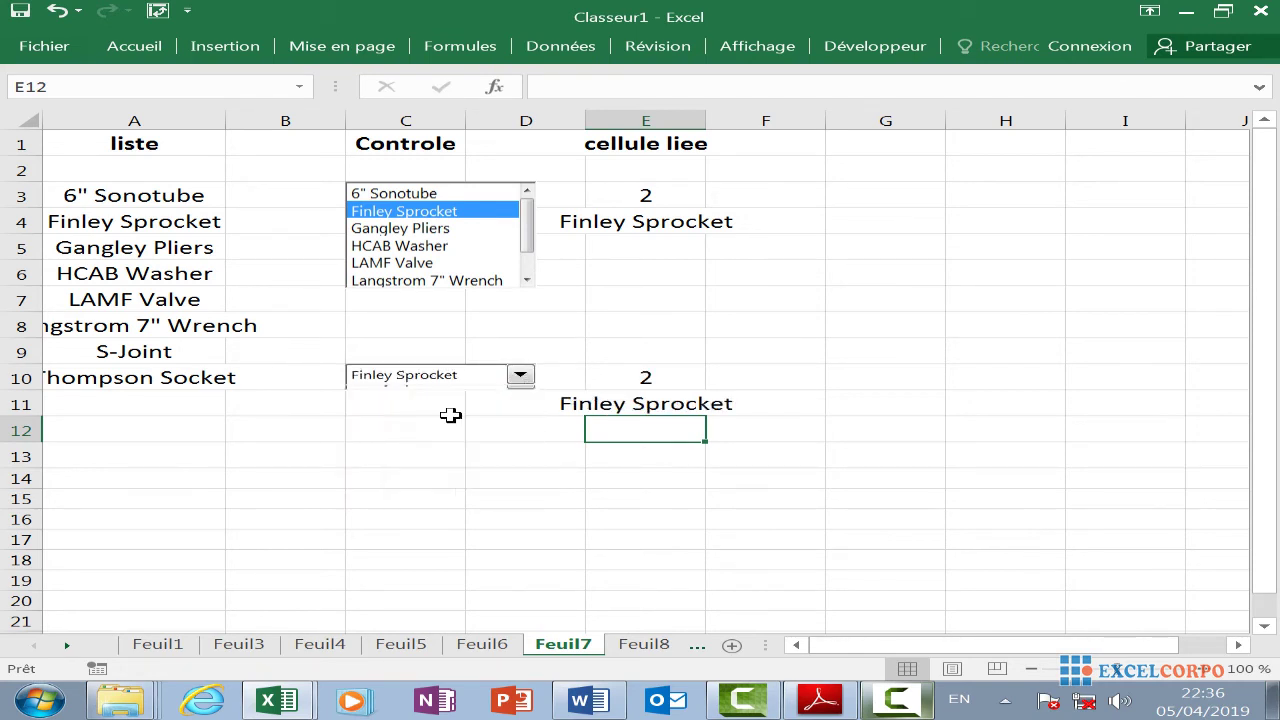
click(518, 376)
click(467, 428)
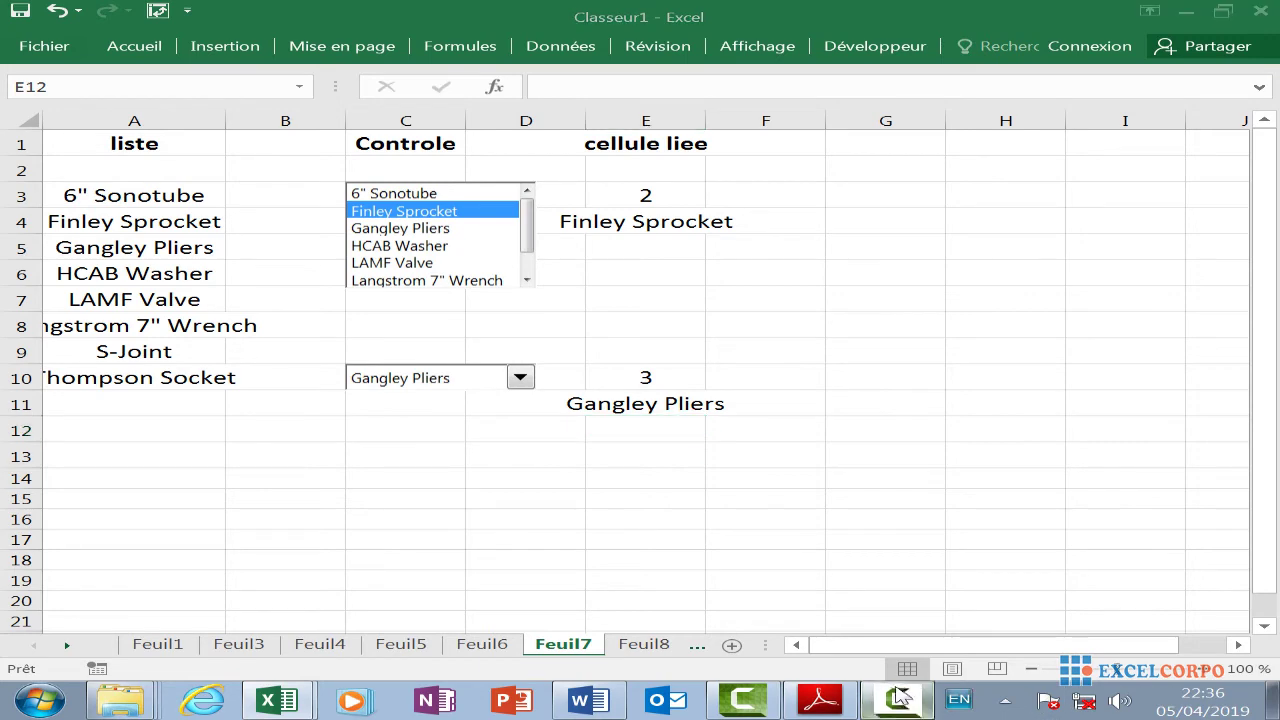
click(900, 700)
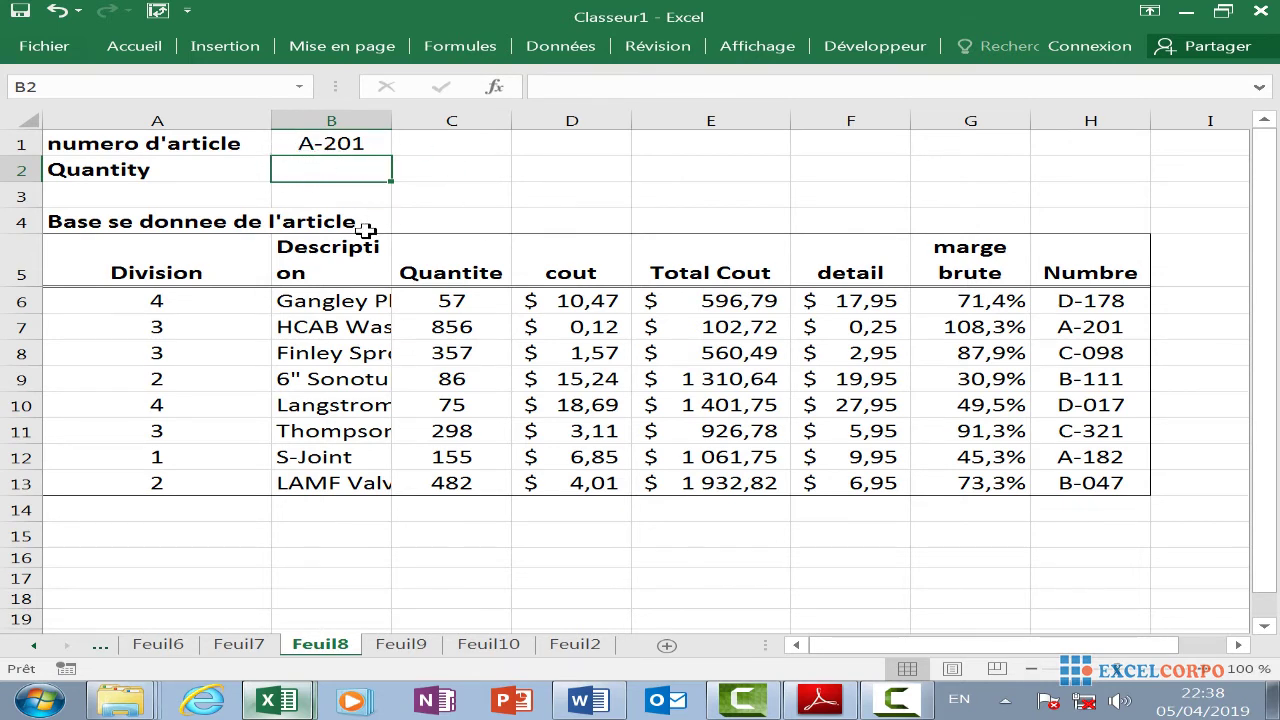
scroll(365, 231, down, 1)
scroll(365, 233, up, 1)
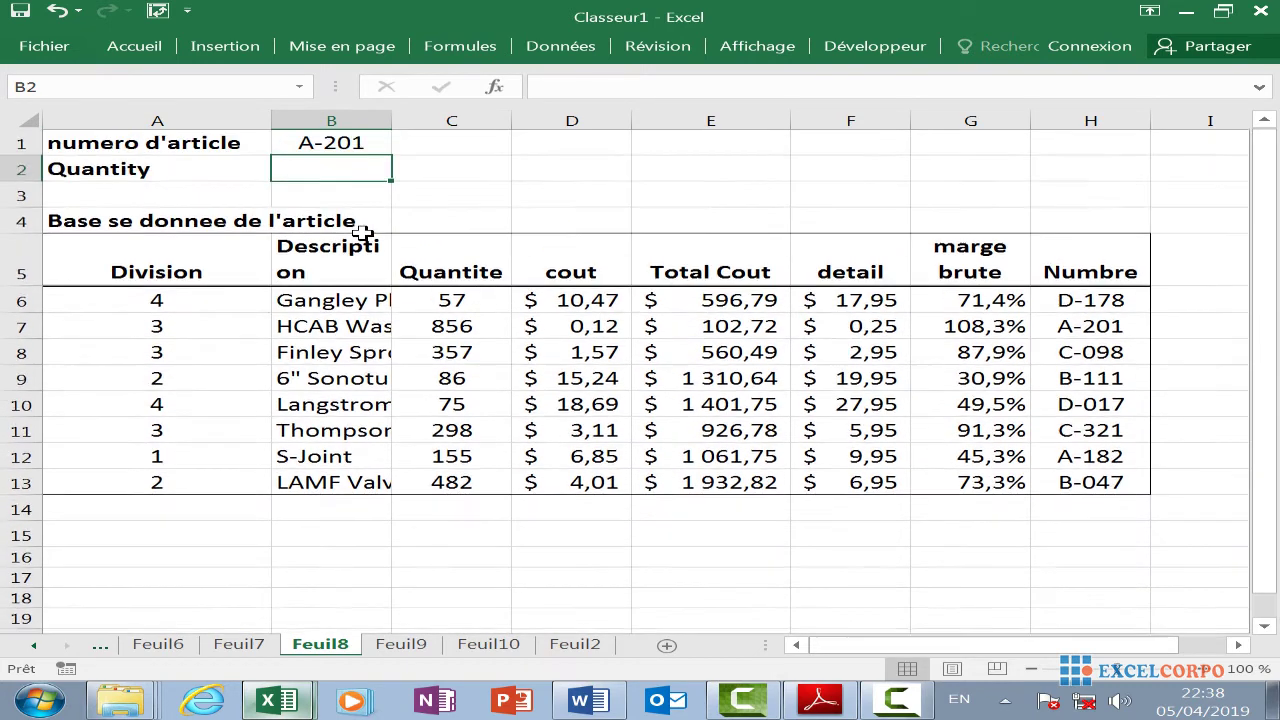
click(843, 120)
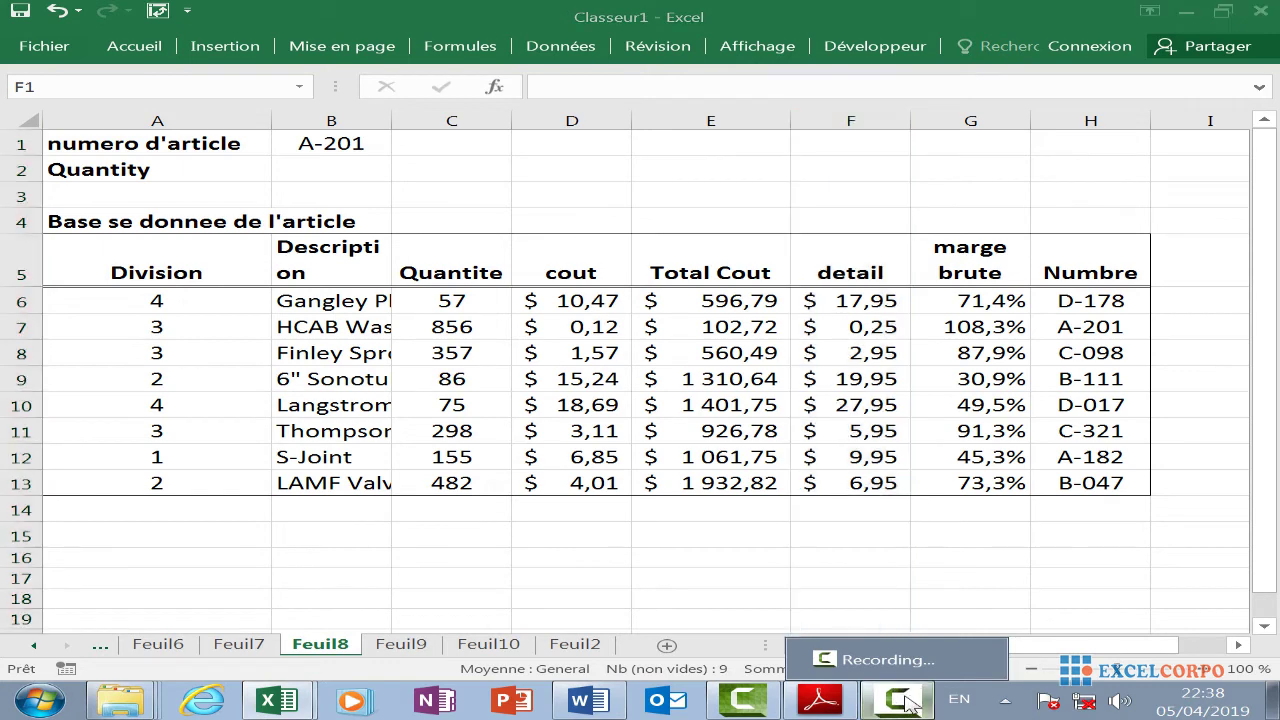
click(896, 698)
click(1178, 630)
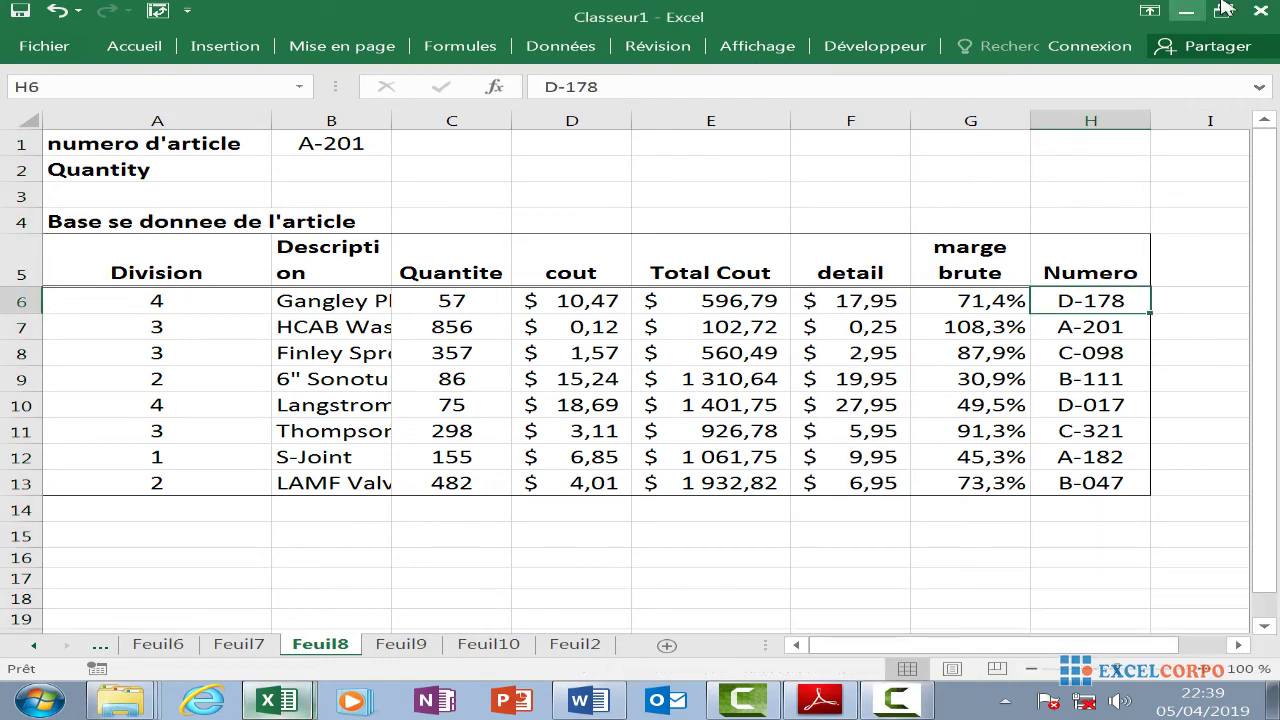
Examine the Numero column and the Quantite column of the article database on Feuil8
click(1086, 162)
click(1090, 119)
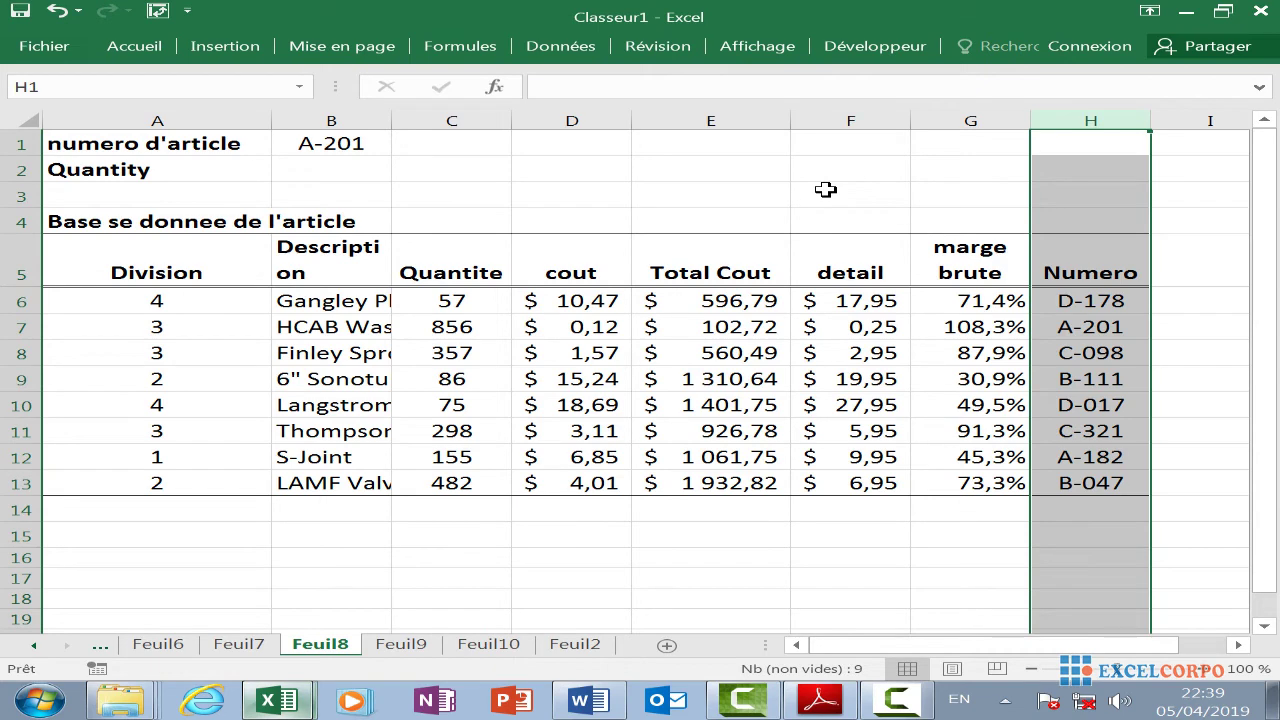
click(461, 118)
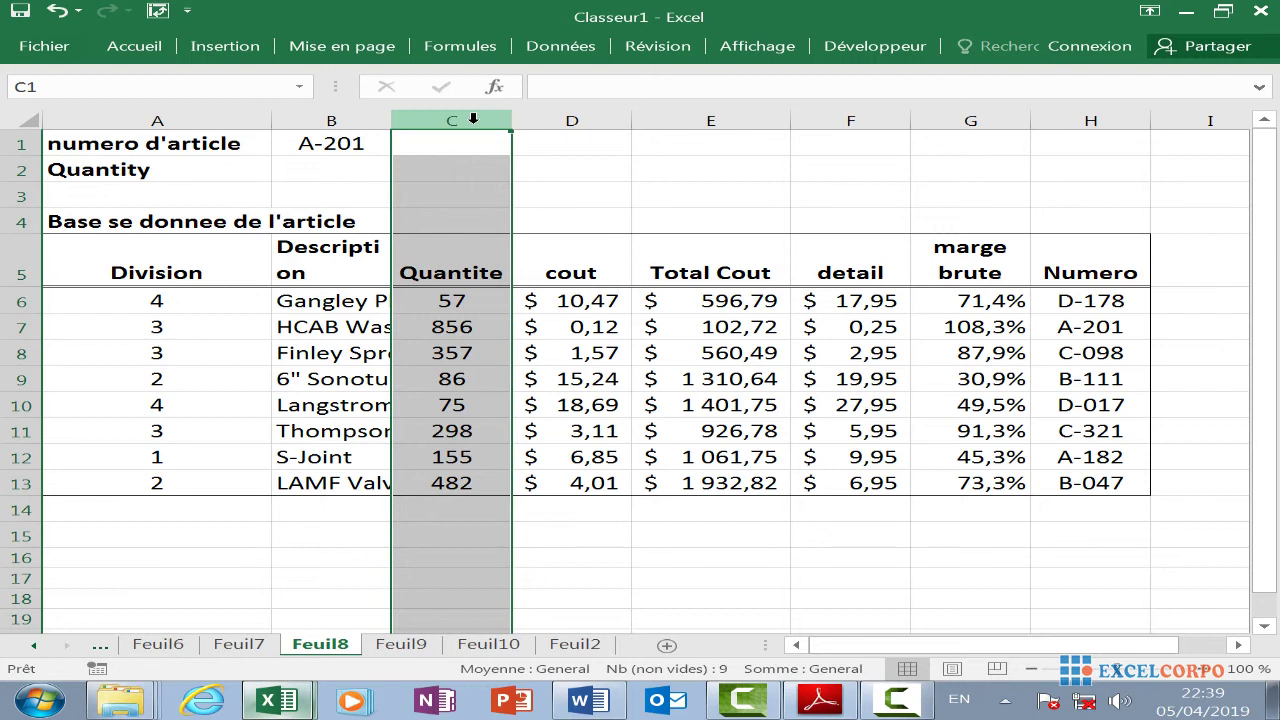
Choose D-178 as the article number in cell B1 and review the other article numbers offered there
click(330, 143)
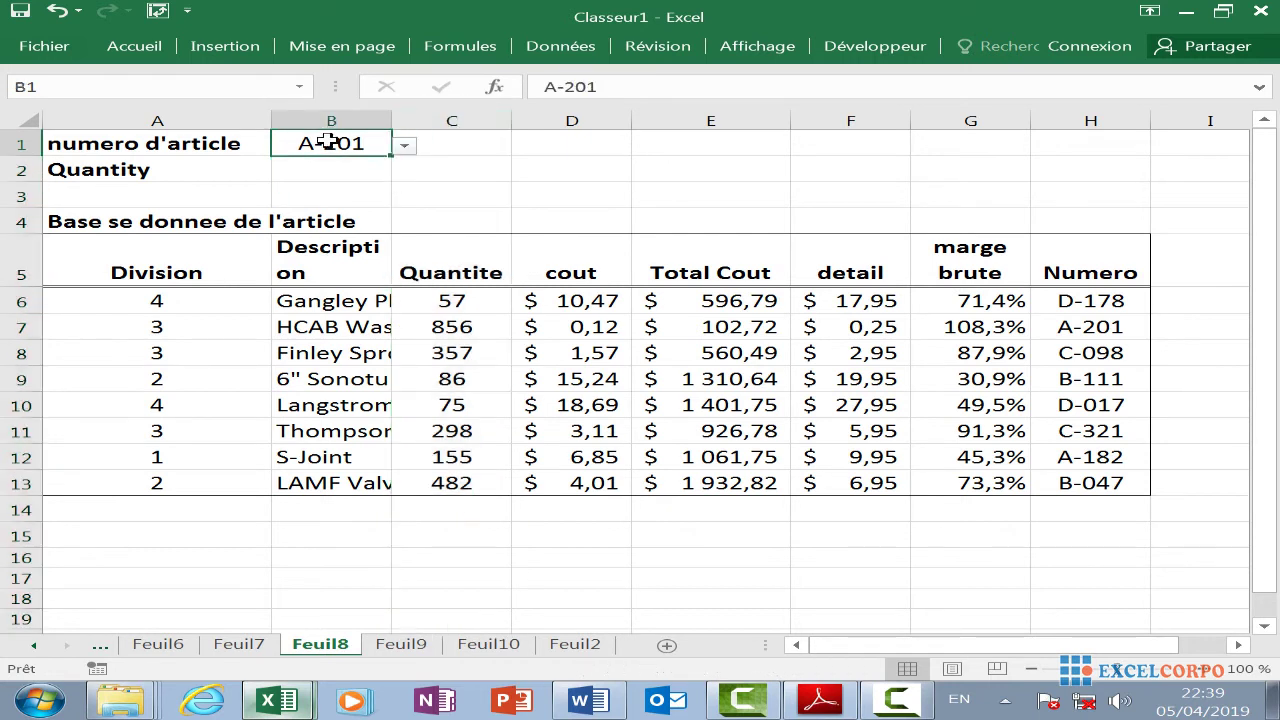
click(405, 148)
click(375, 173)
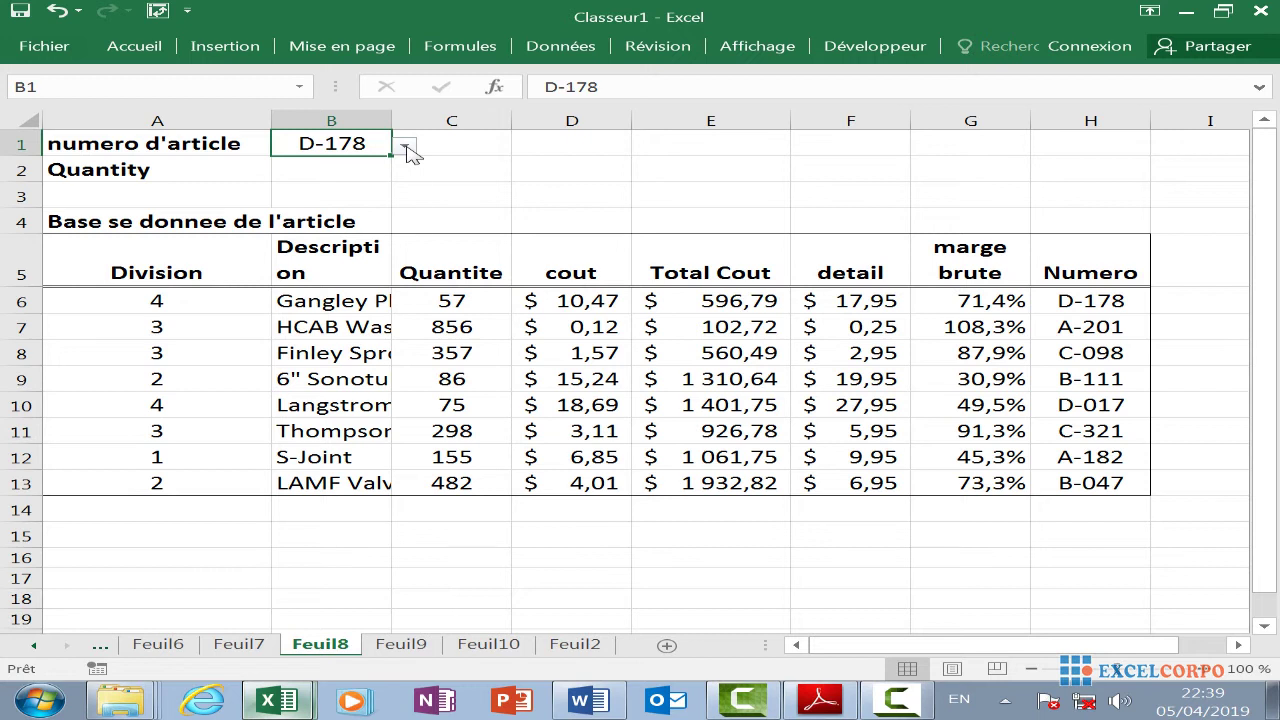
click(406, 148)
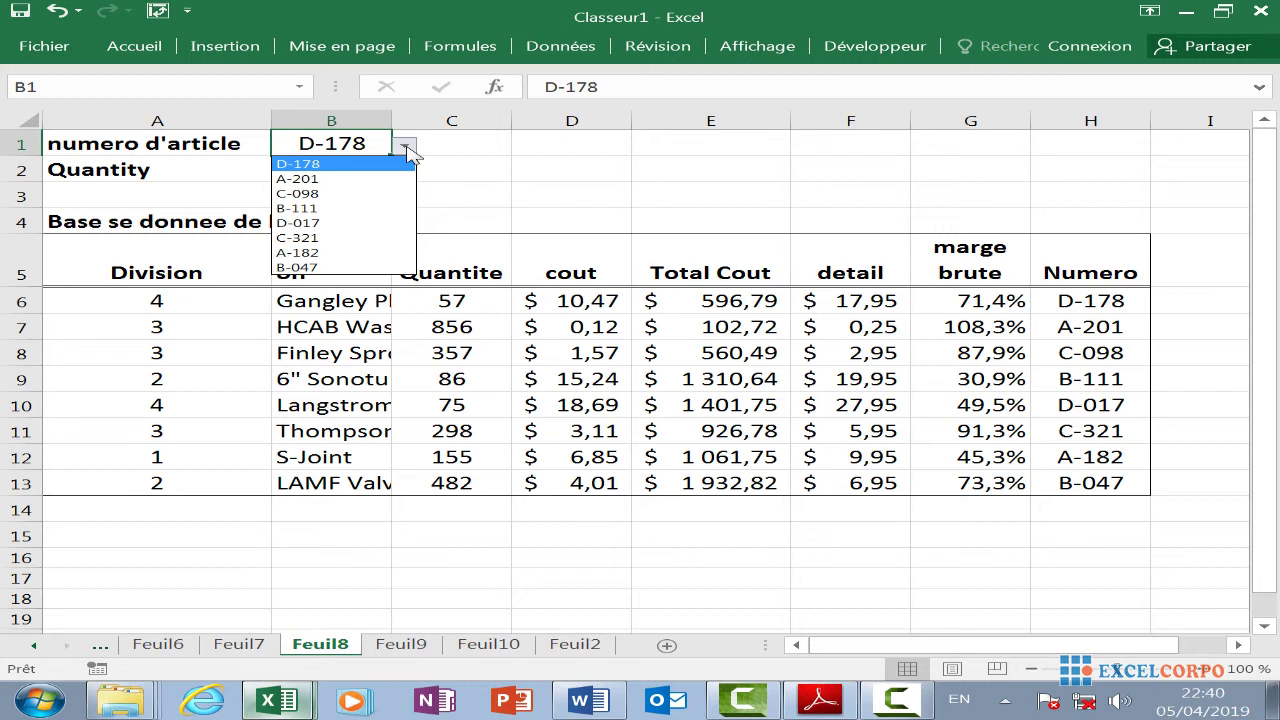
click(406, 148)
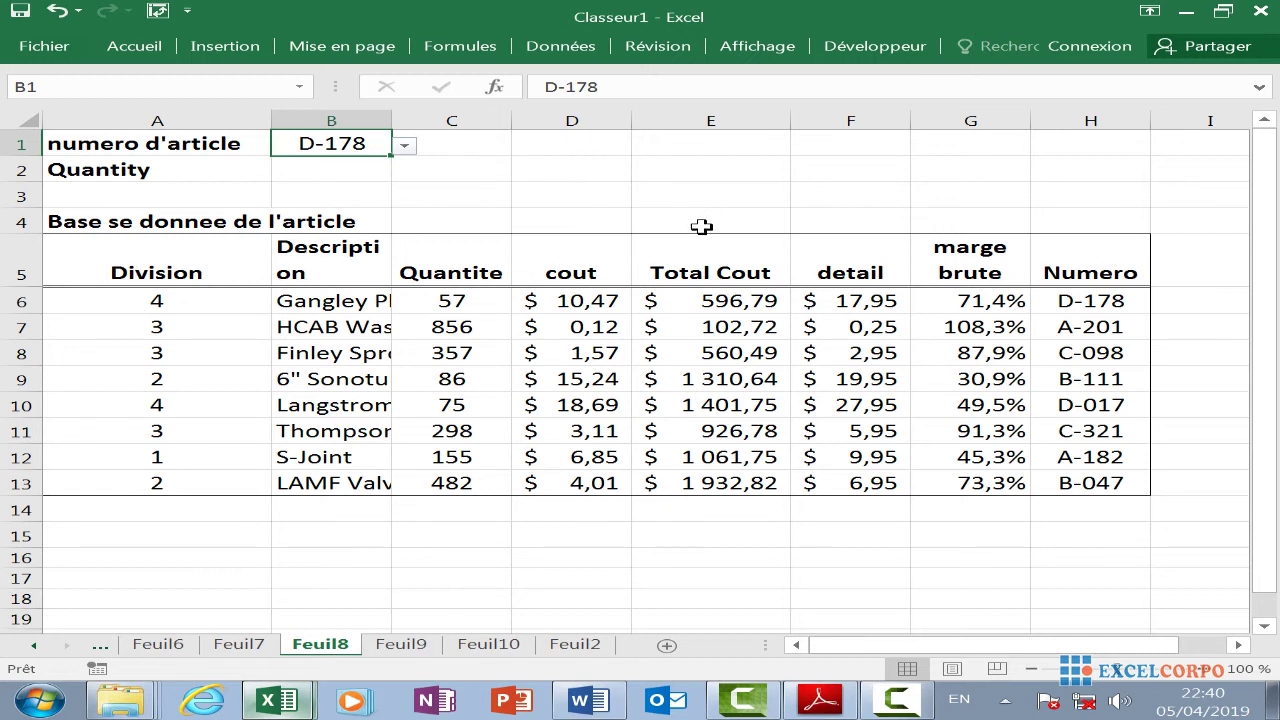
Enter the formula =EQUIV(B1;H6:H13;0) in cell B2 to find the exact-match position of the article number in the Numero column
click(1062, 116)
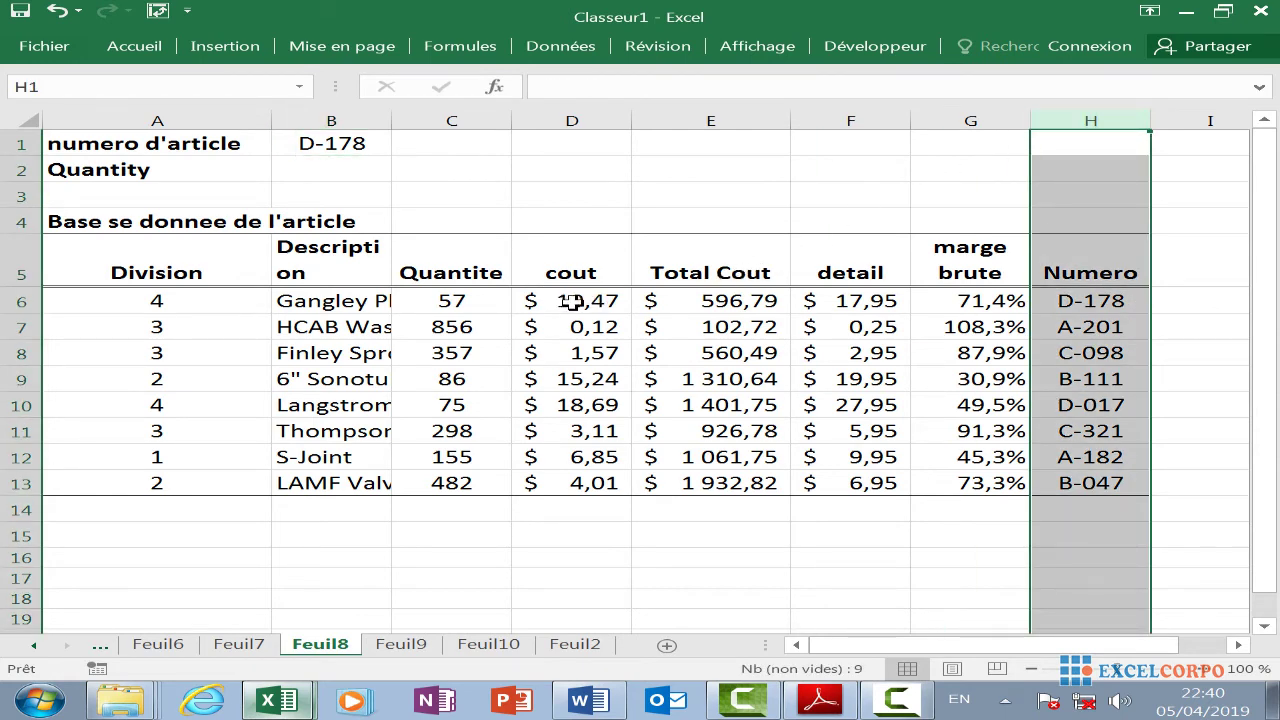
click(376, 174)
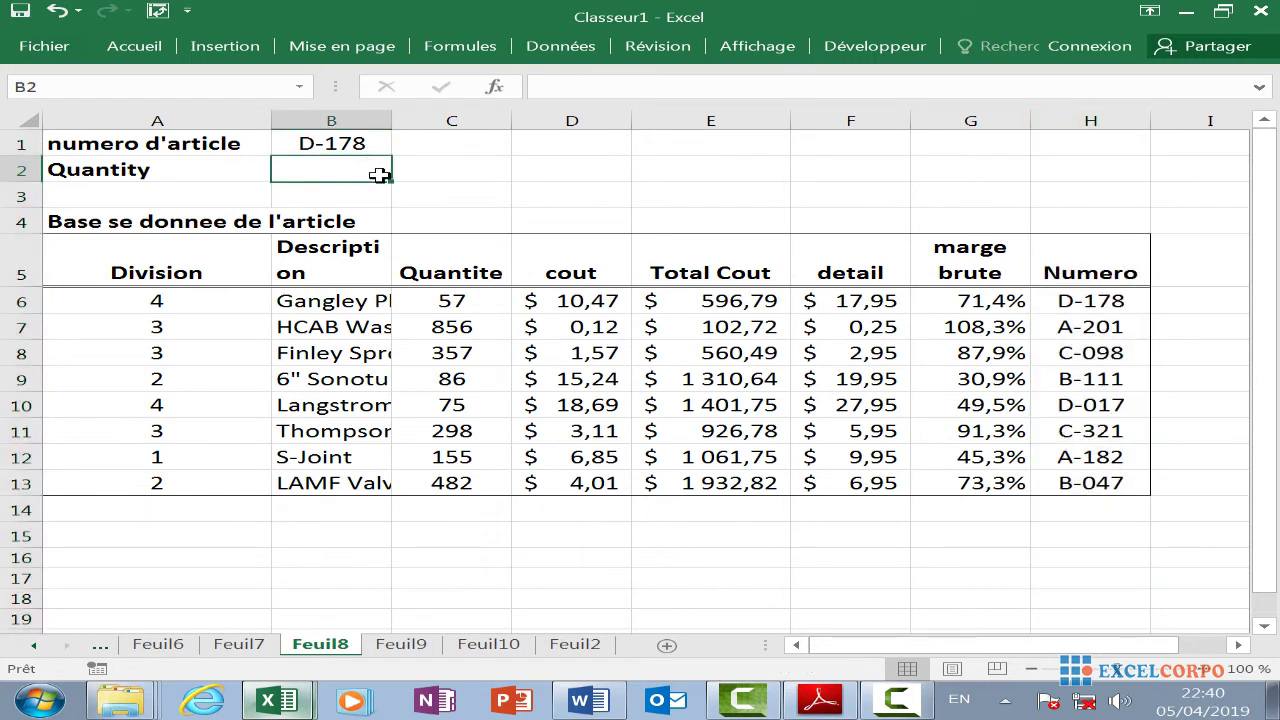
text(=)
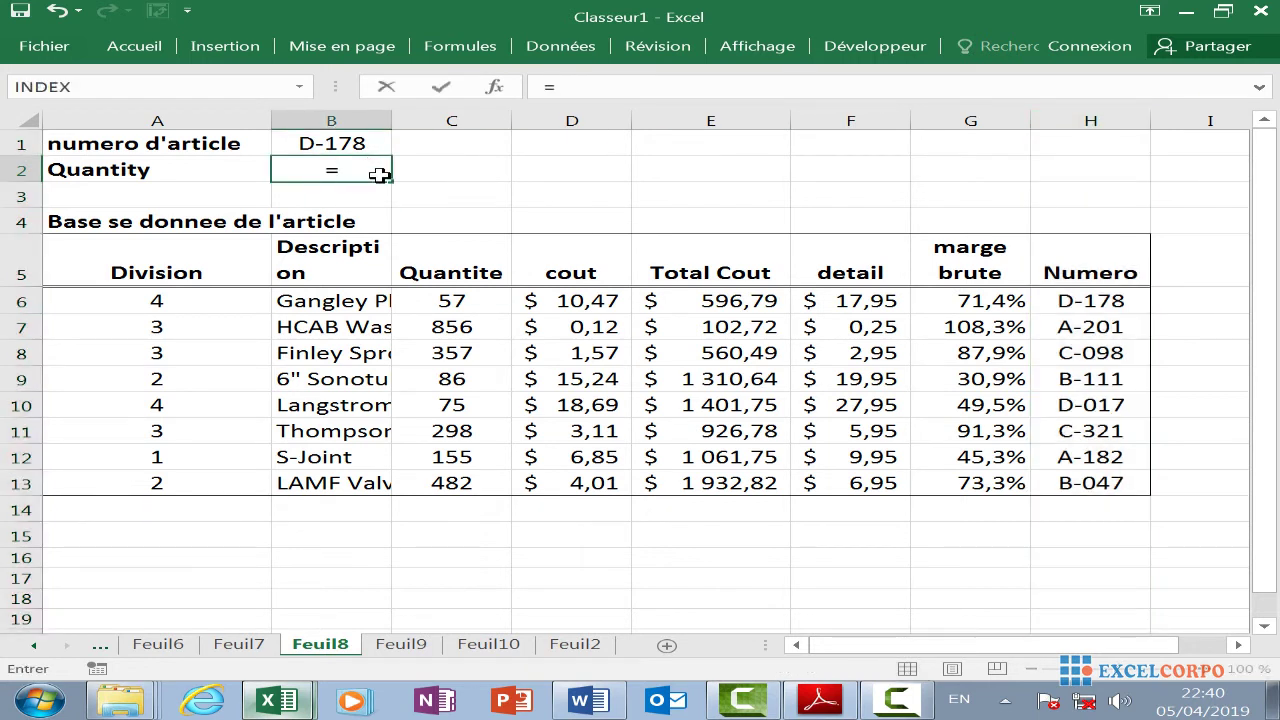
text(equi)
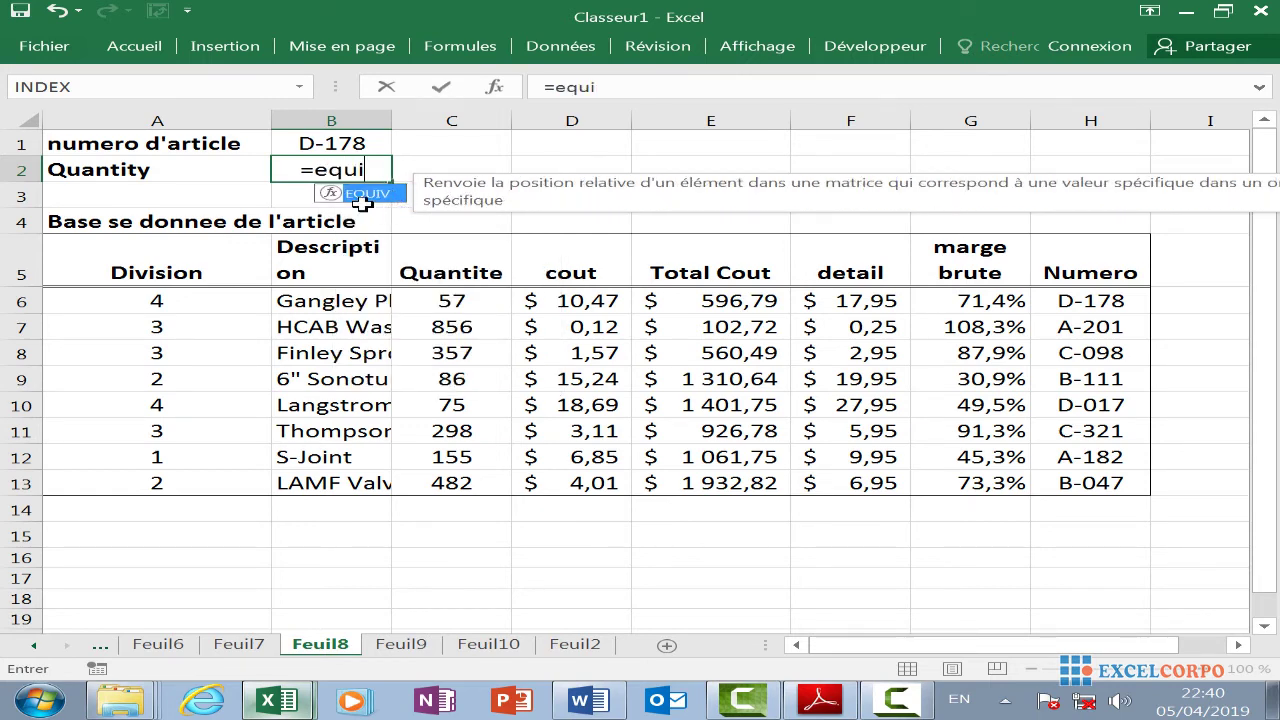
double_click(368, 195)
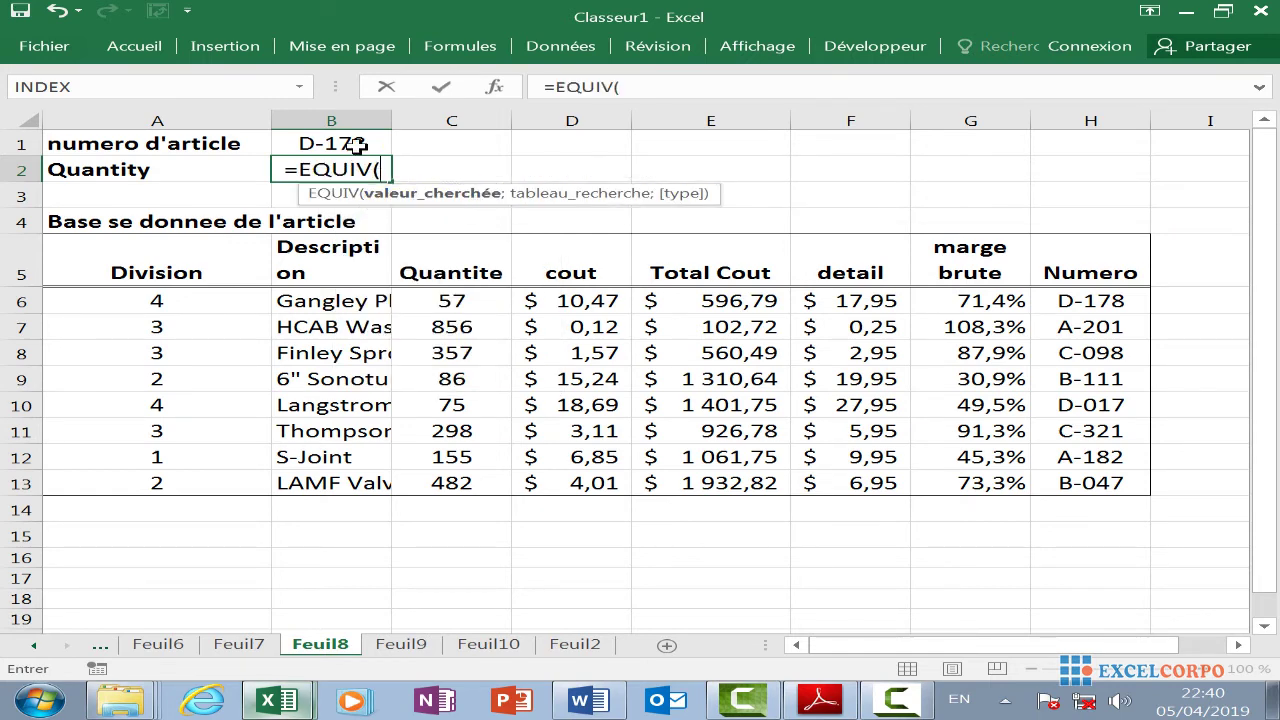
click(352, 138)
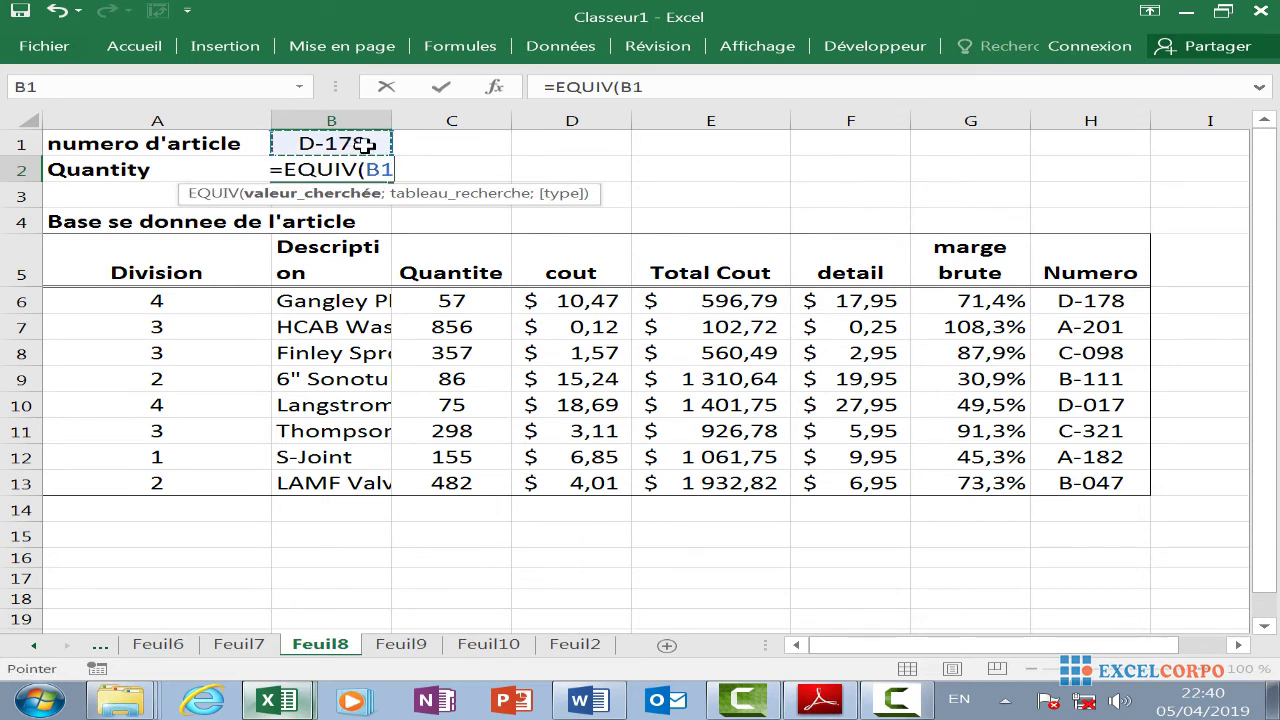
text(;)
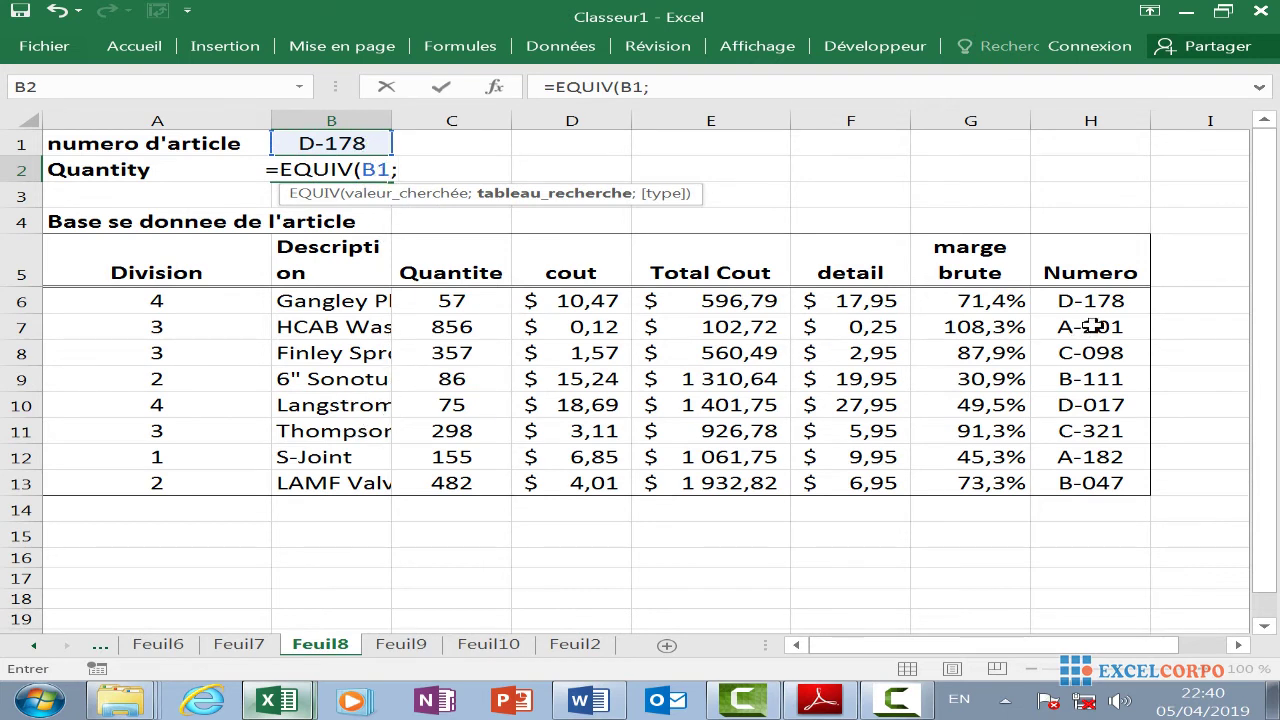
drag(1097, 301, 1140, 477)
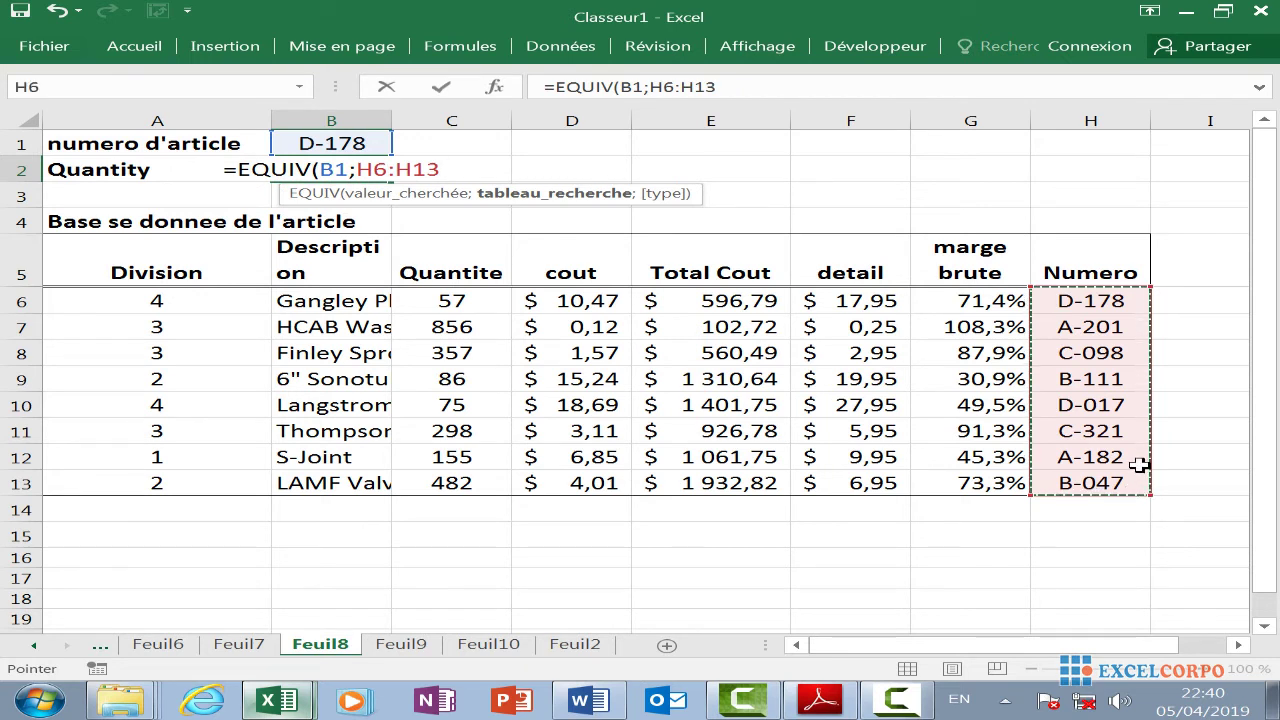
text(;)
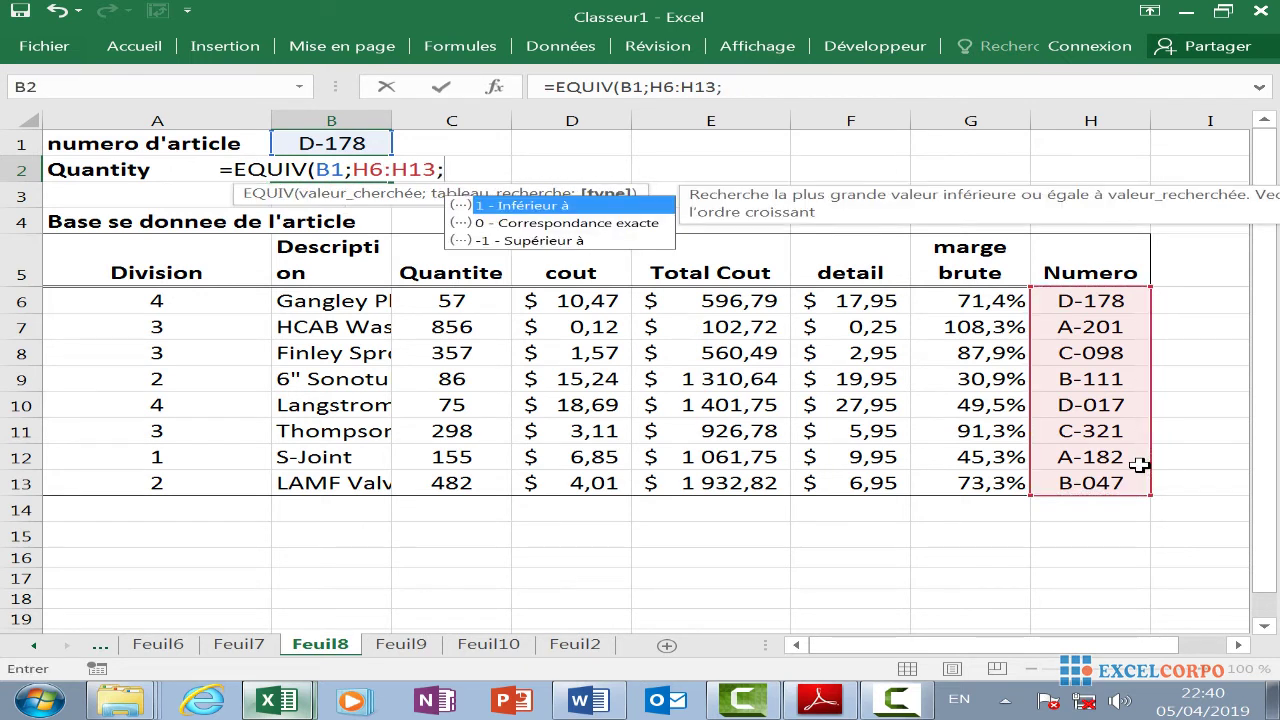
click(560, 230)
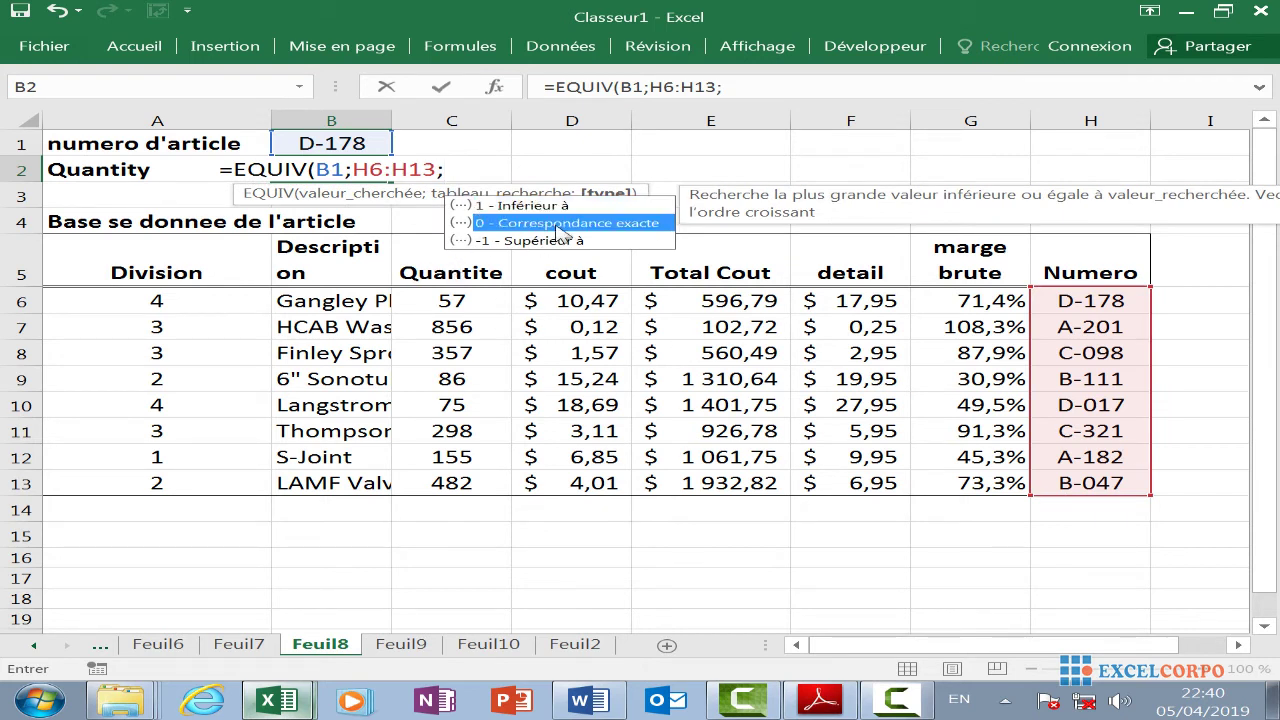
double_click(518, 226)
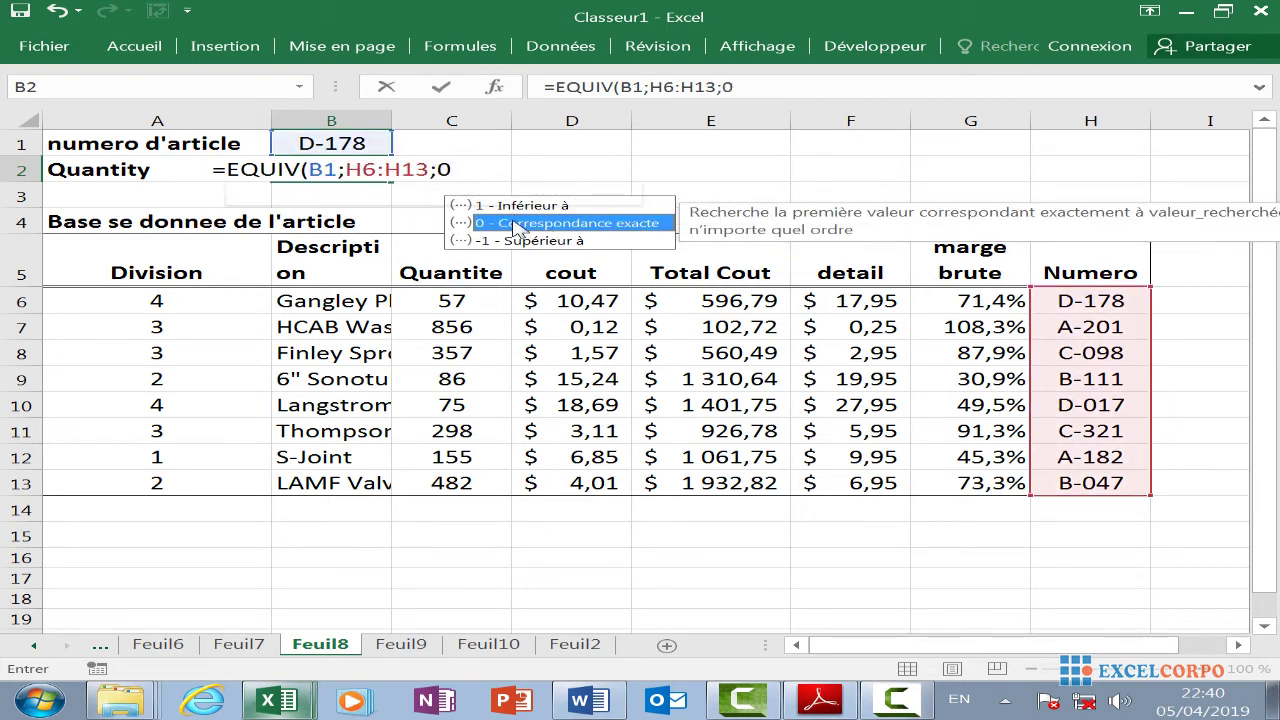
key(Return)
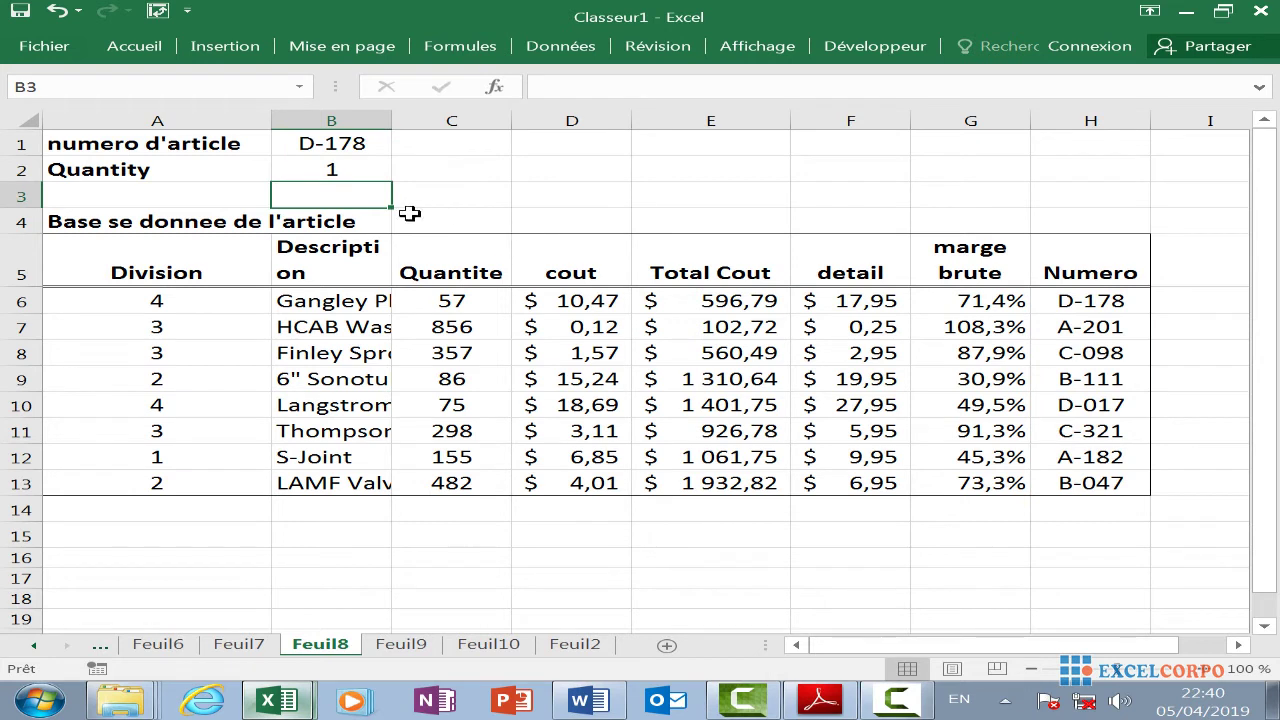
Test the position formula in B2 by choosing A-201, B-111 and finally D-017 as the article number in cell B1
key(Up)
click(362, 143)
click(403, 146)
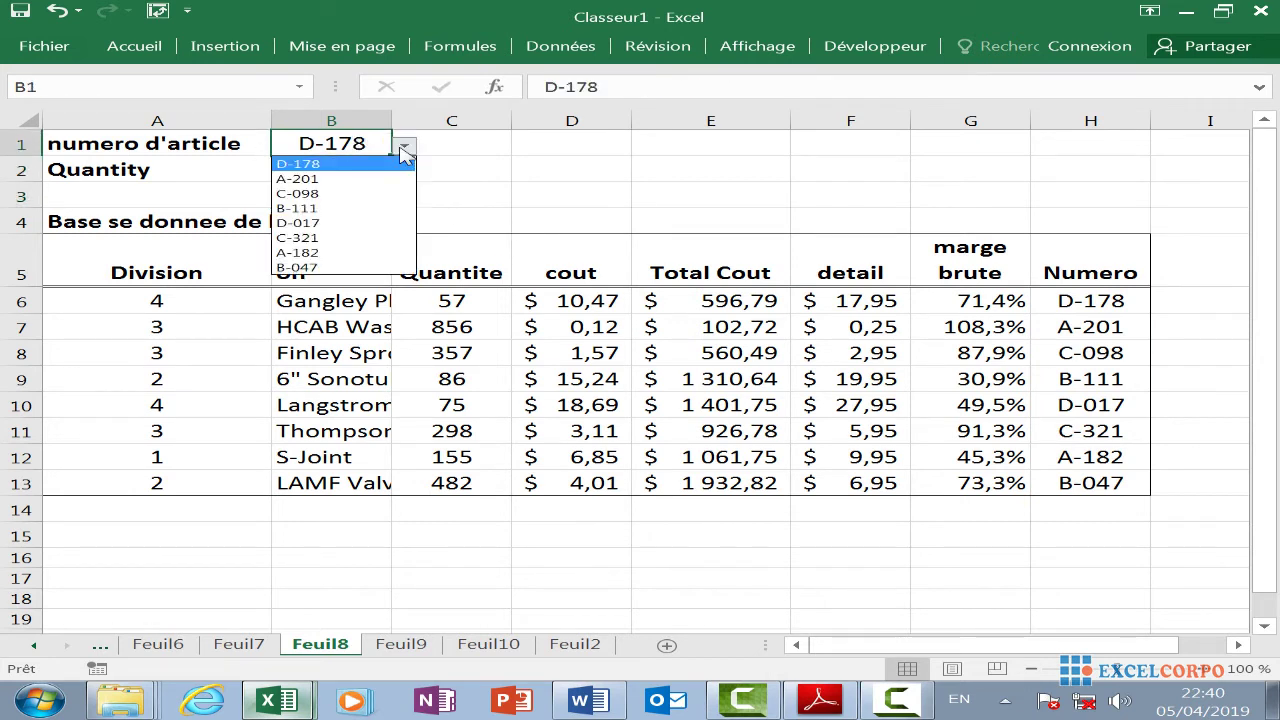
click(384, 179)
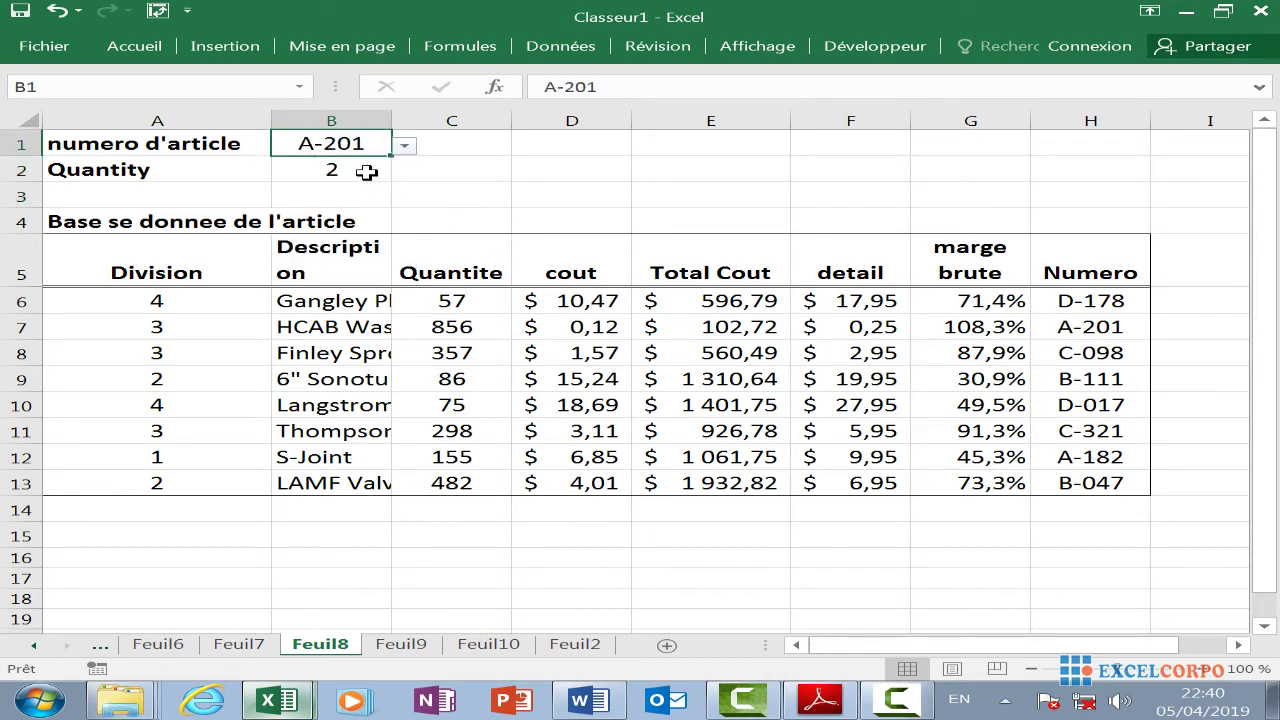
click(404, 146)
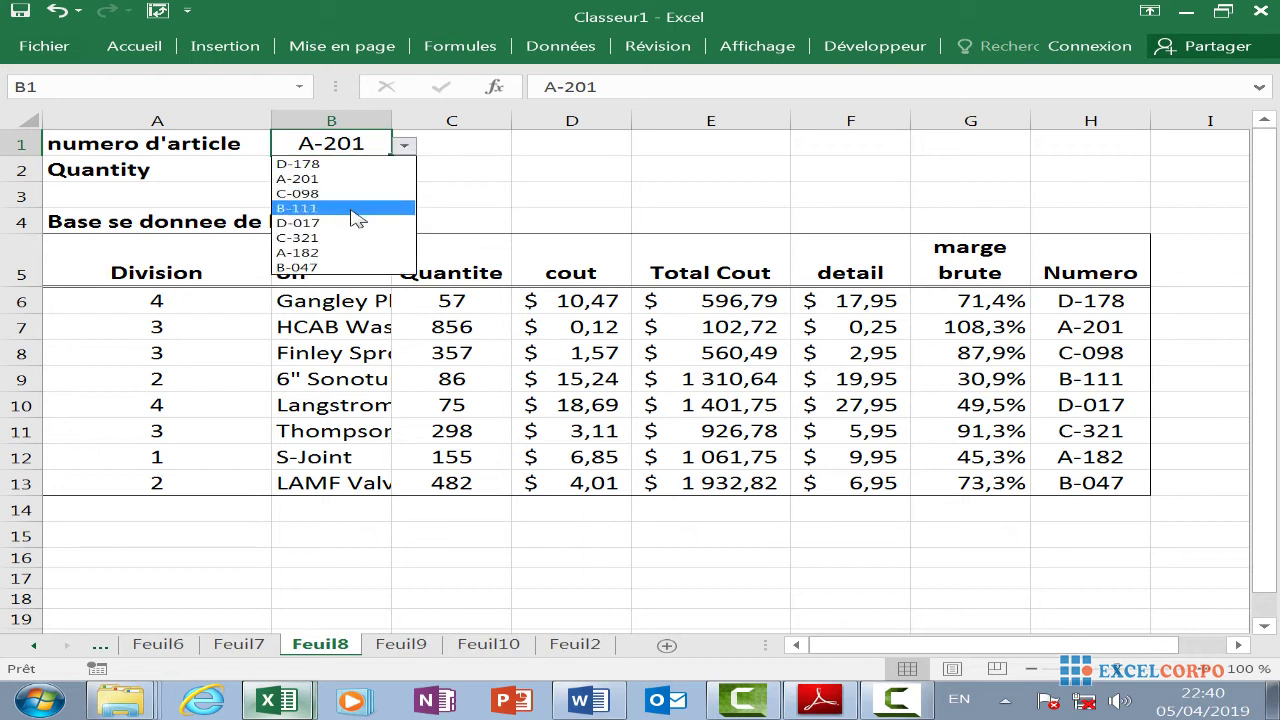
click(380, 206)
click(404, 146)
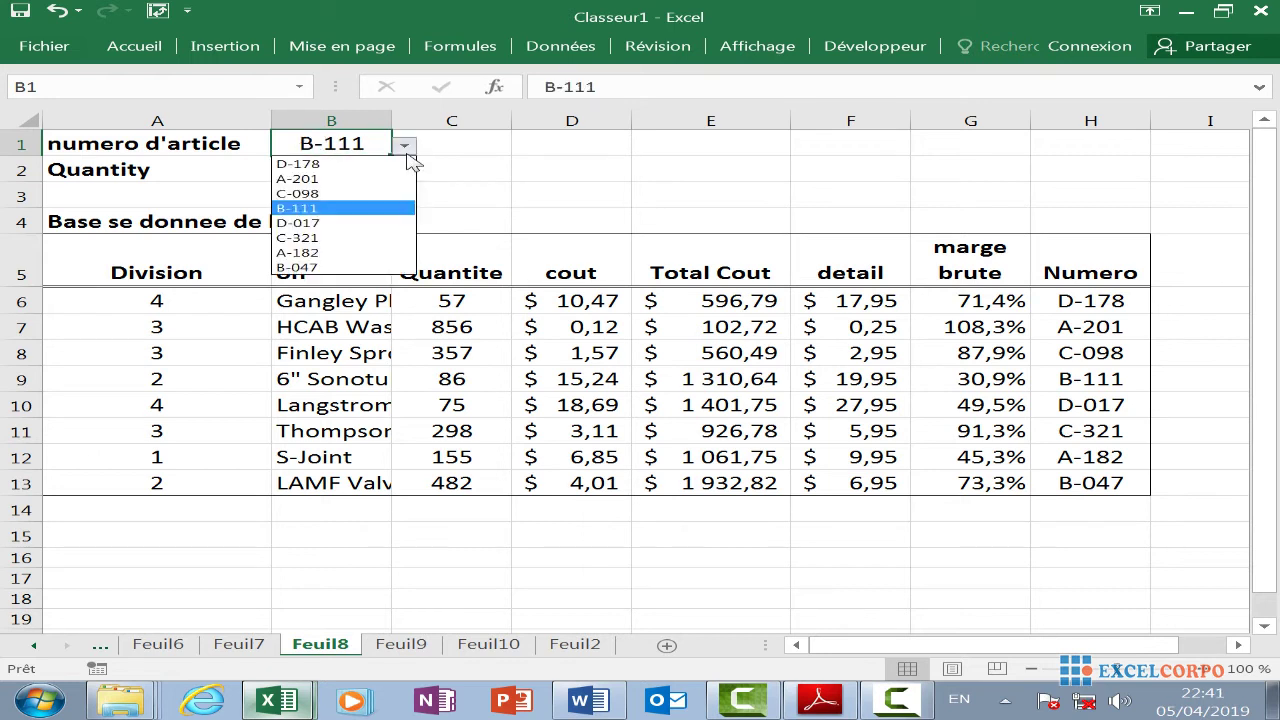
click(380, 206)
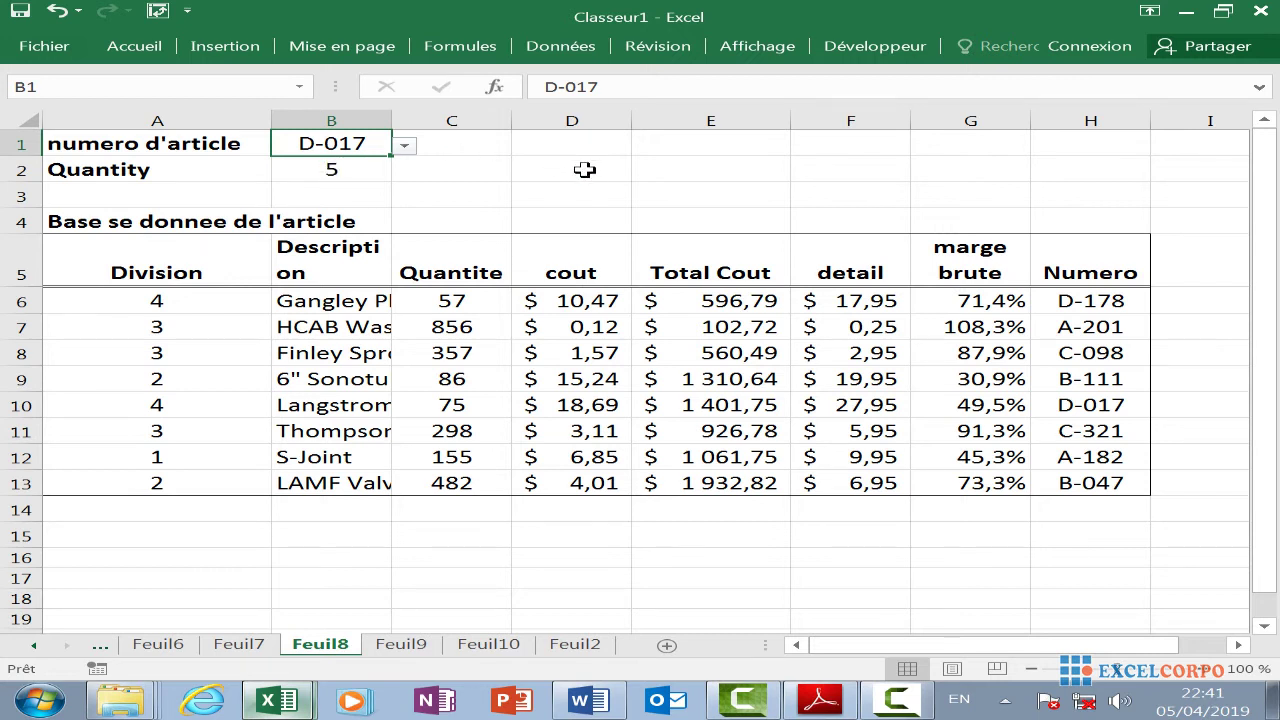
Wrap the B2 formula in INDEX over the Quantite column so it reads =INDEX(C6:C13;EQUIV(B1;H6:H13;0))
click(452, 117)
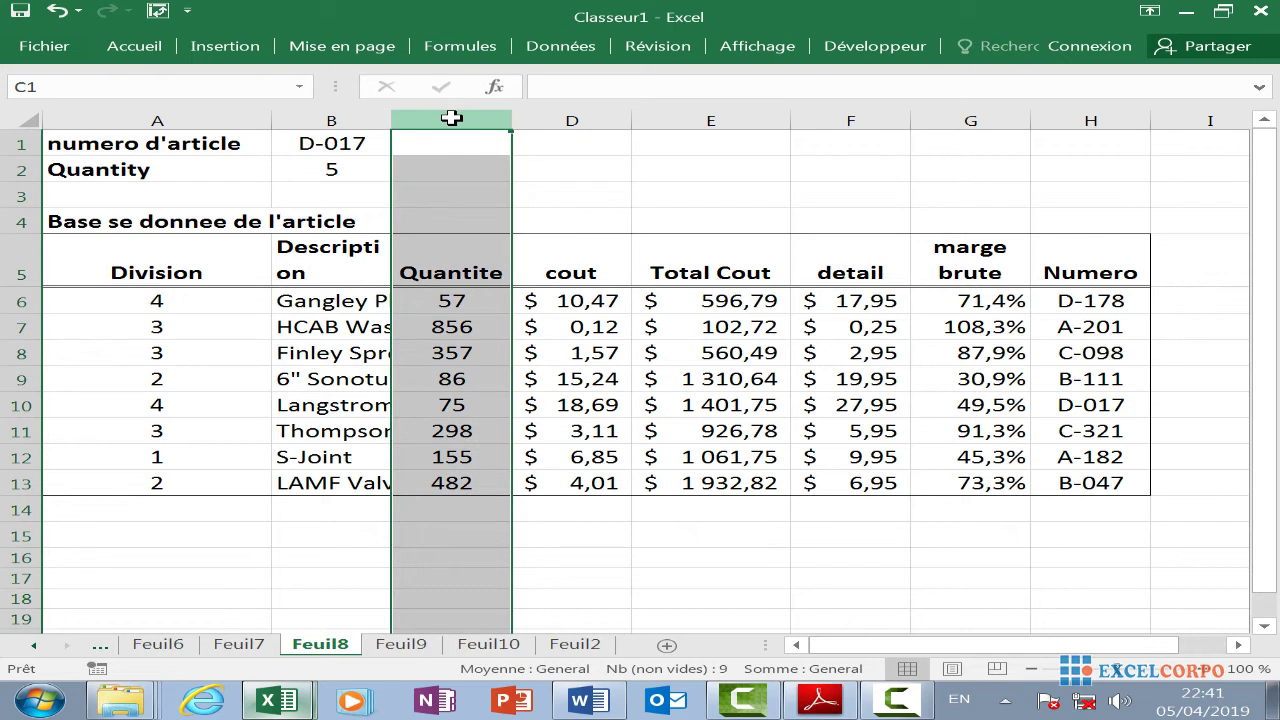
click(299, 170)
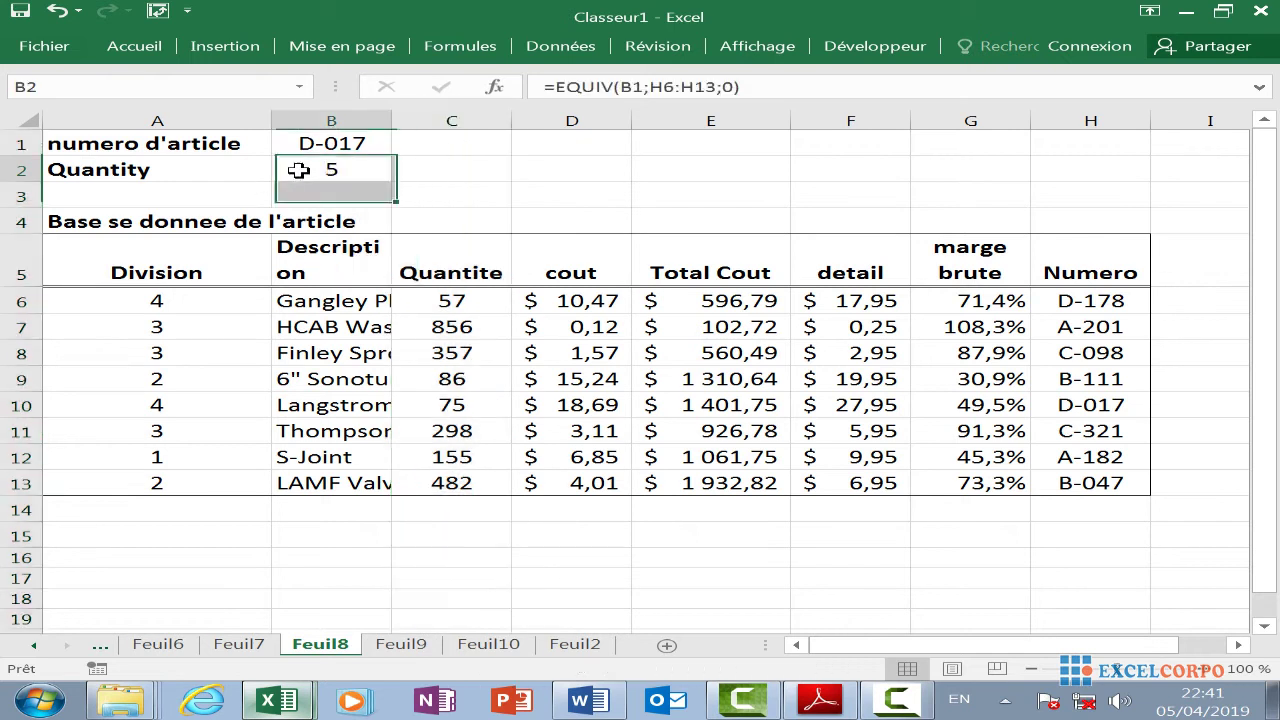
click(555, 92)
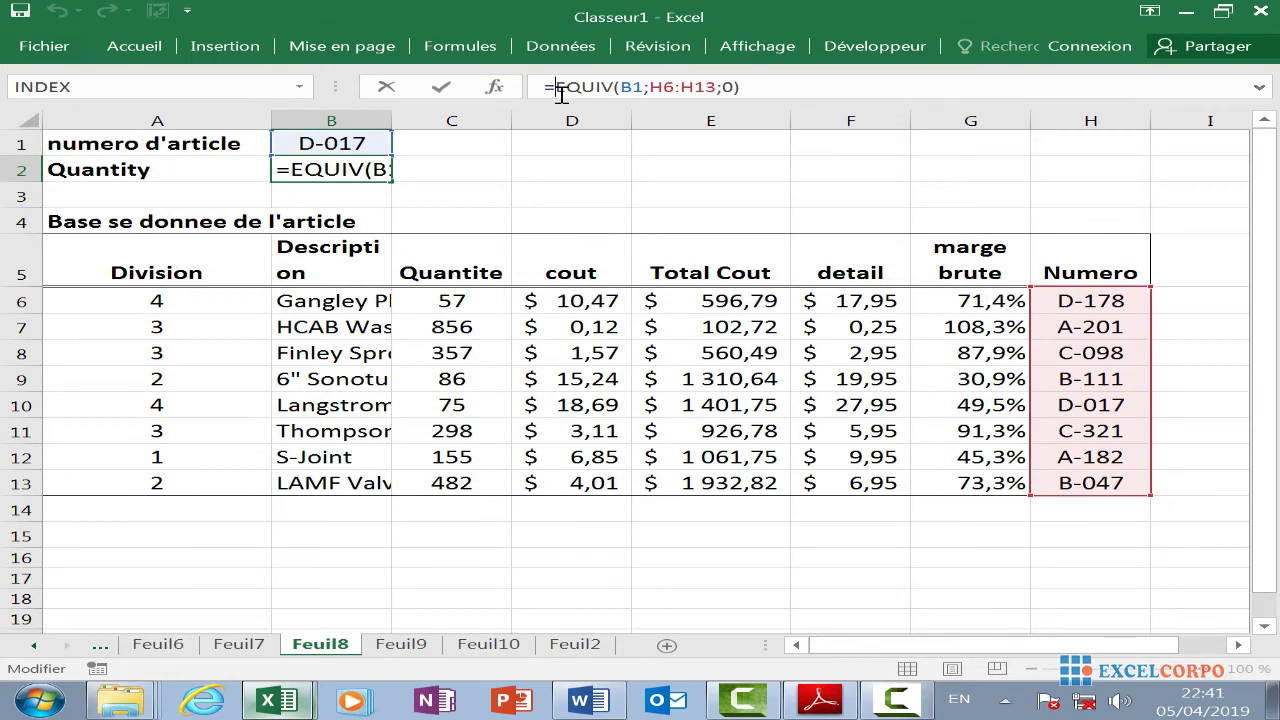
text(ind)
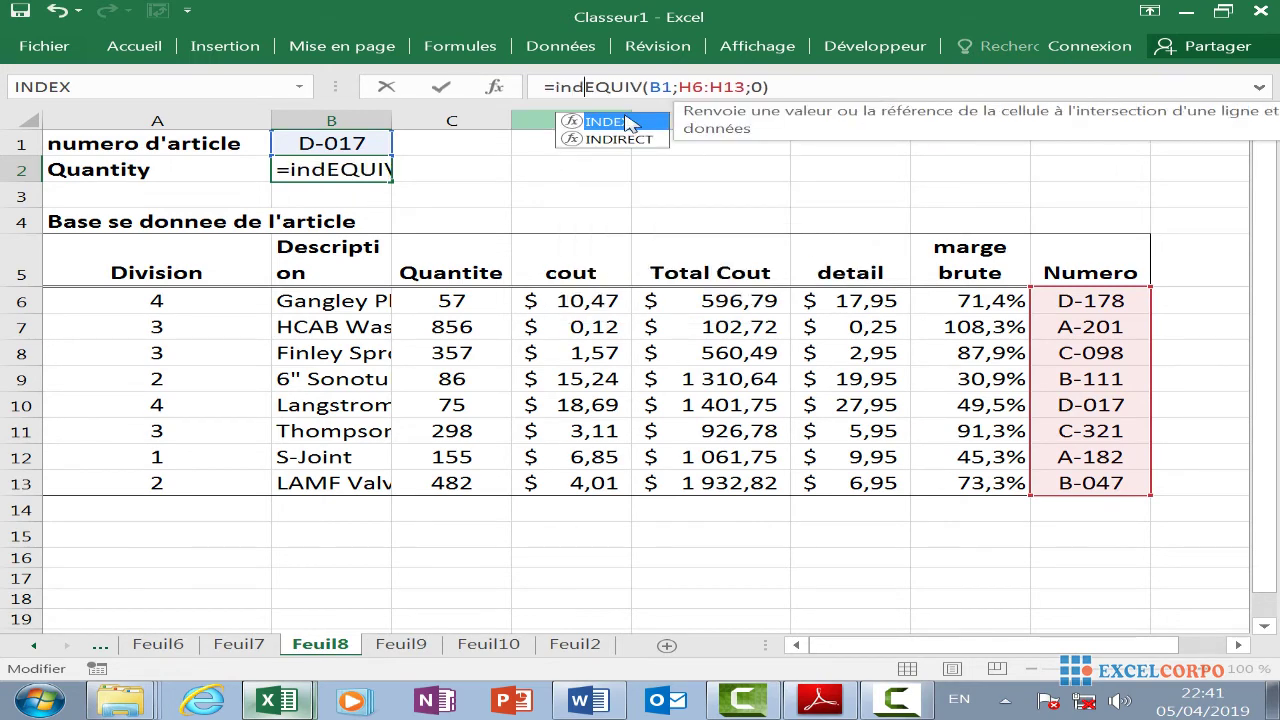
double_click(628, 122)
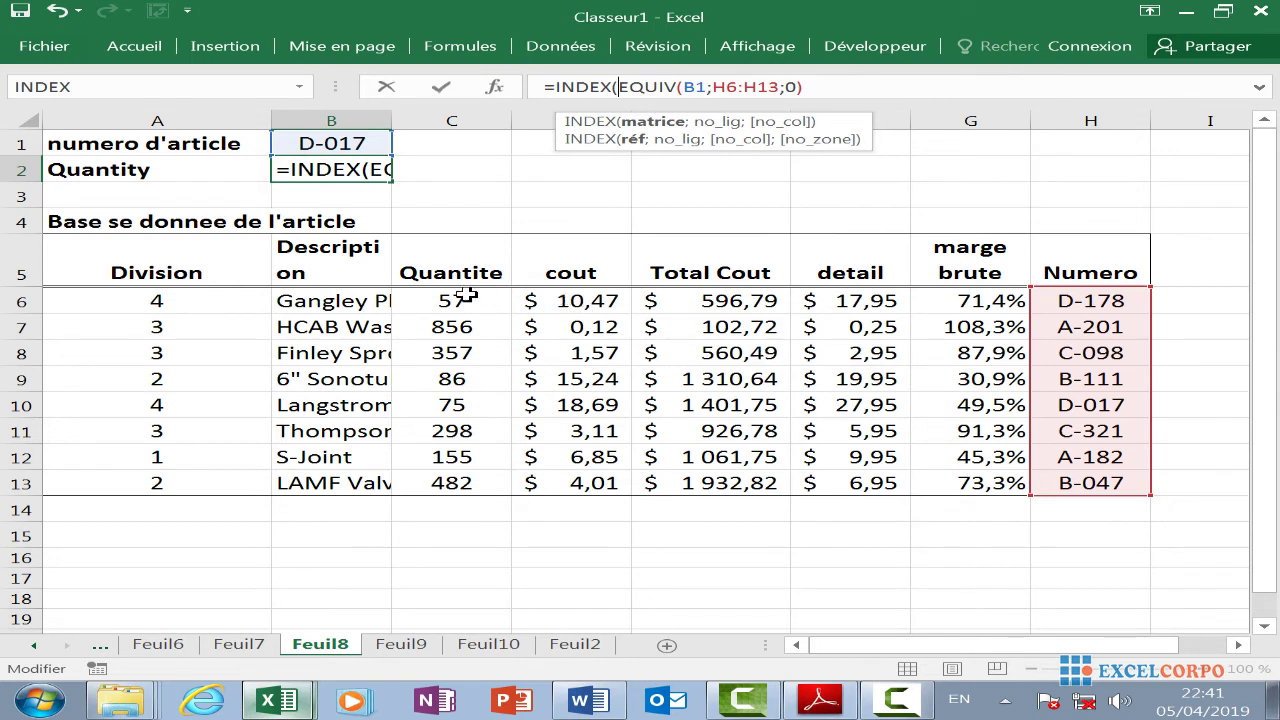
drag(475, 297, 460, 484)
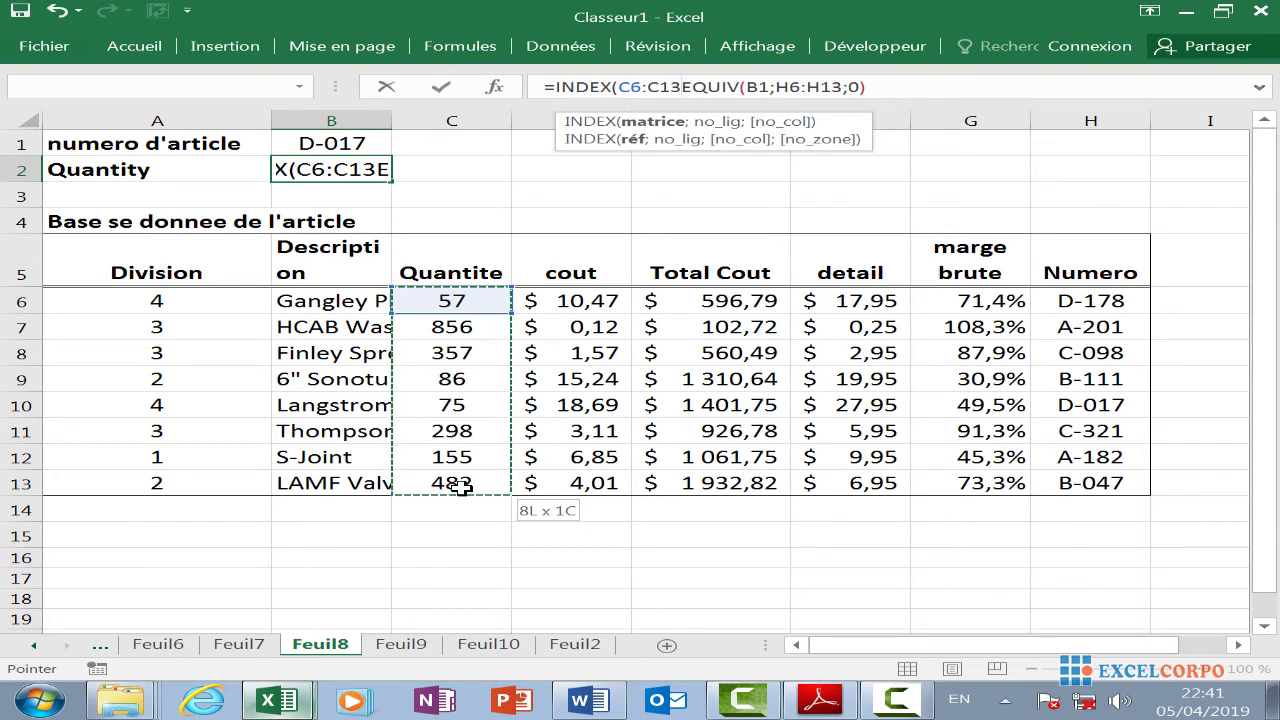
text(;)
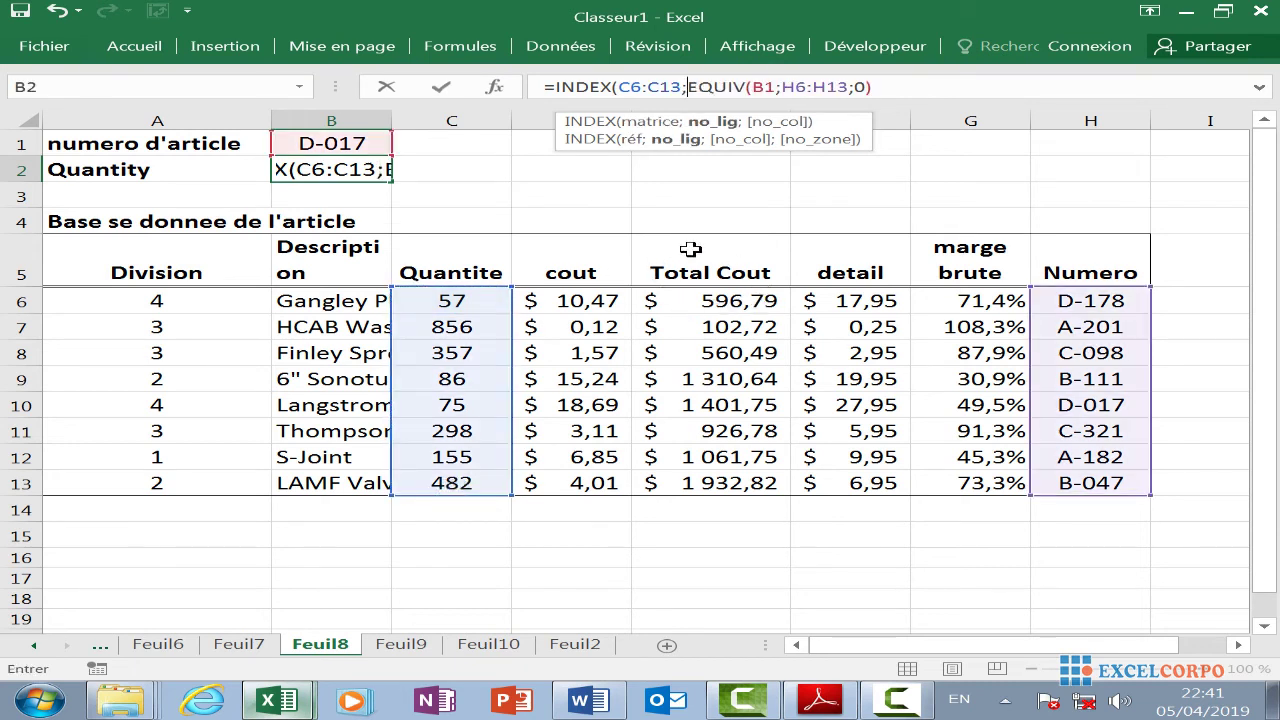
click(874, 87)
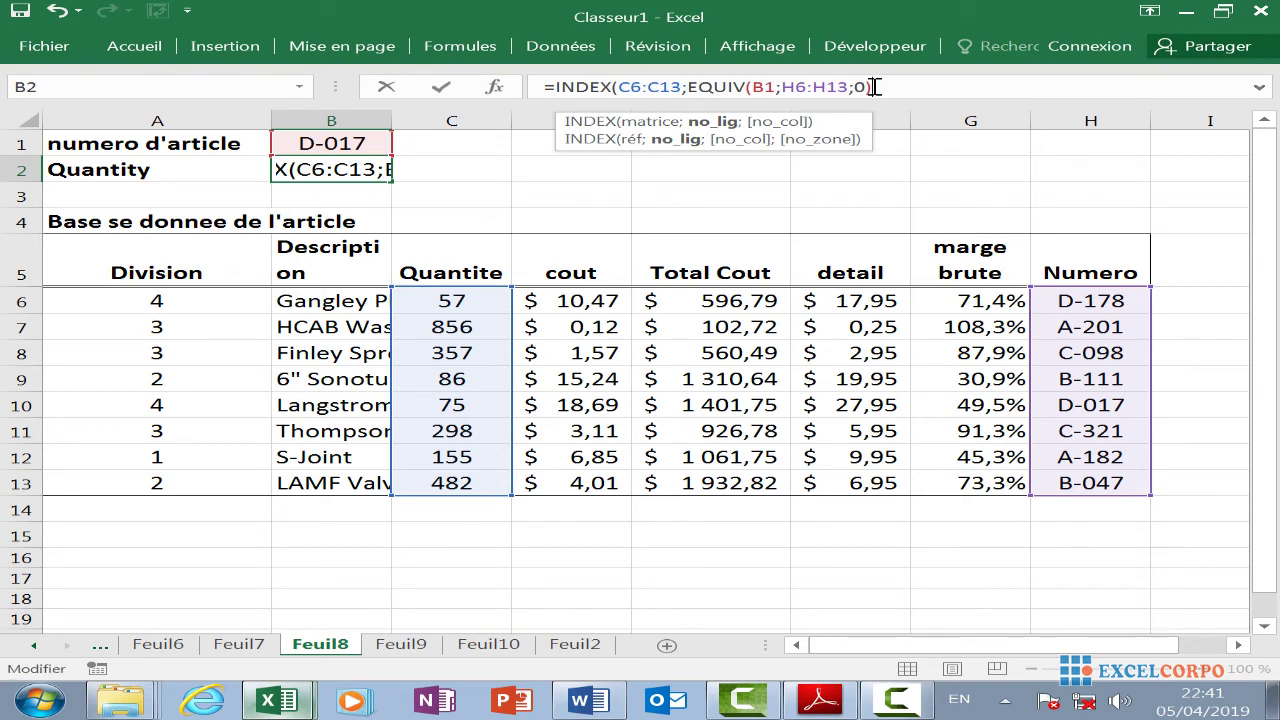
text()))
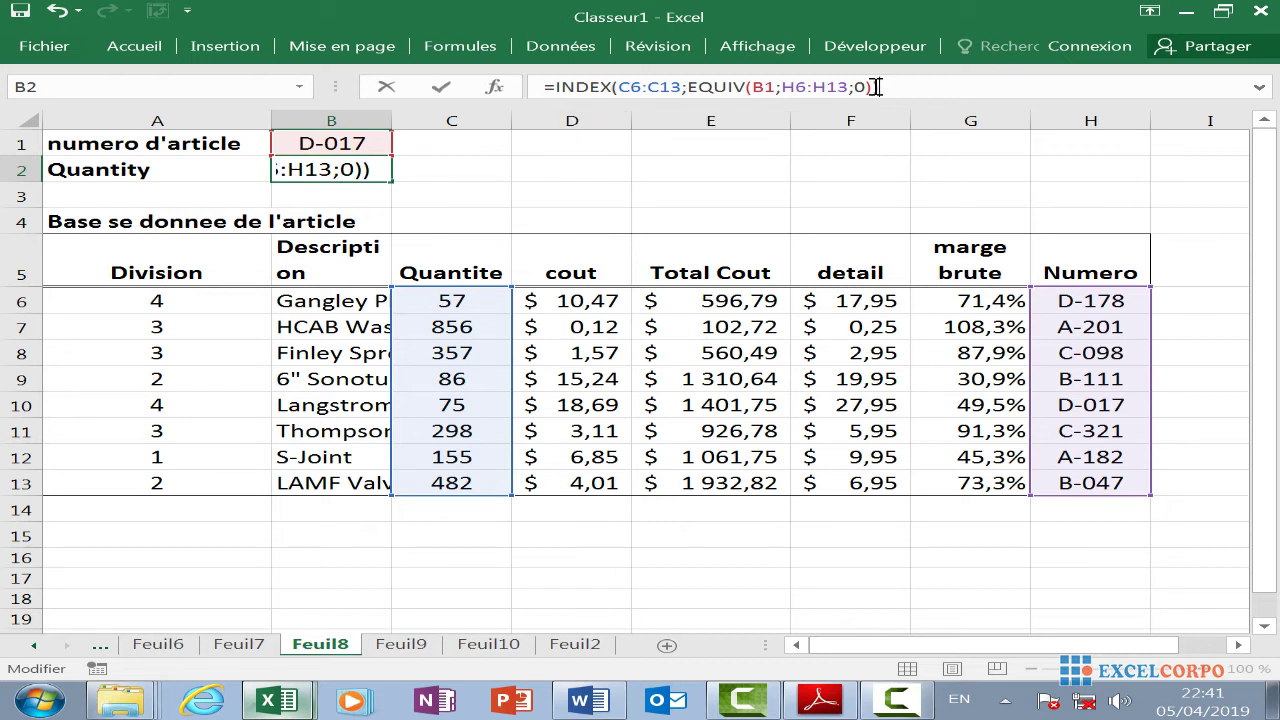
key(Return)
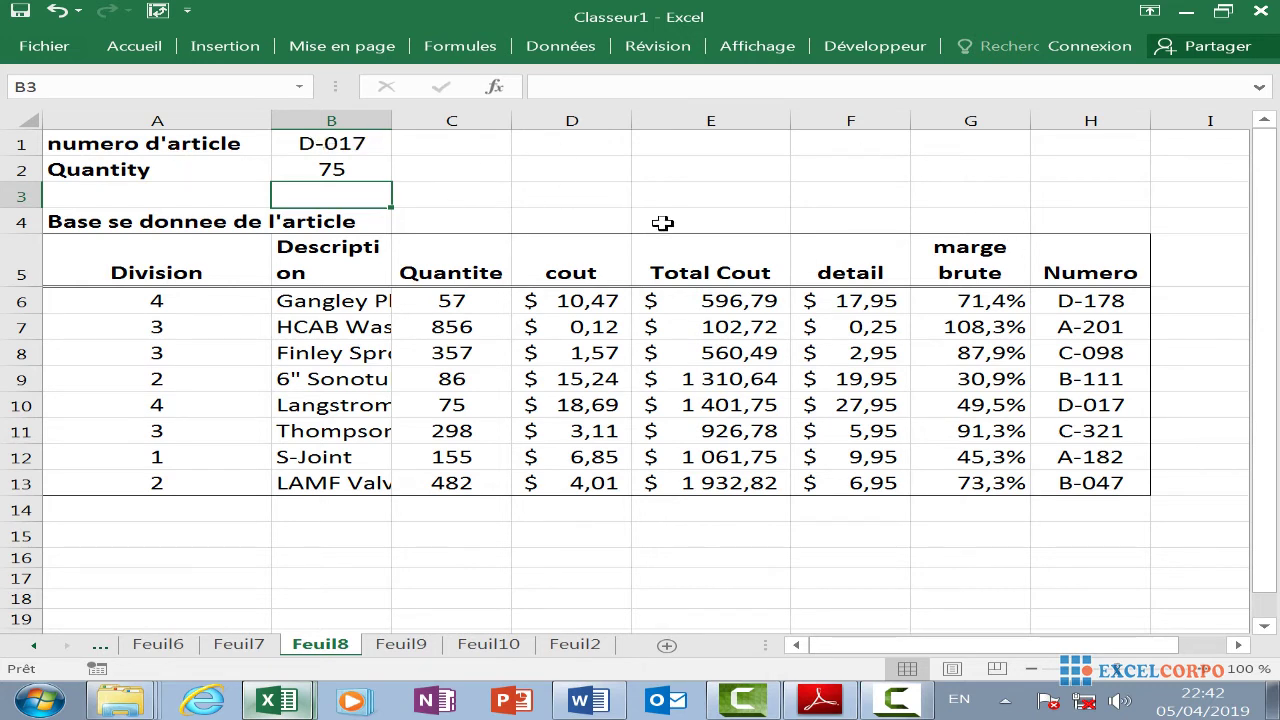
Check the B2 result against the D-017 row, and test the lookup by choosing C-098 and finally A-201 in cell B1
click(1100, 413)
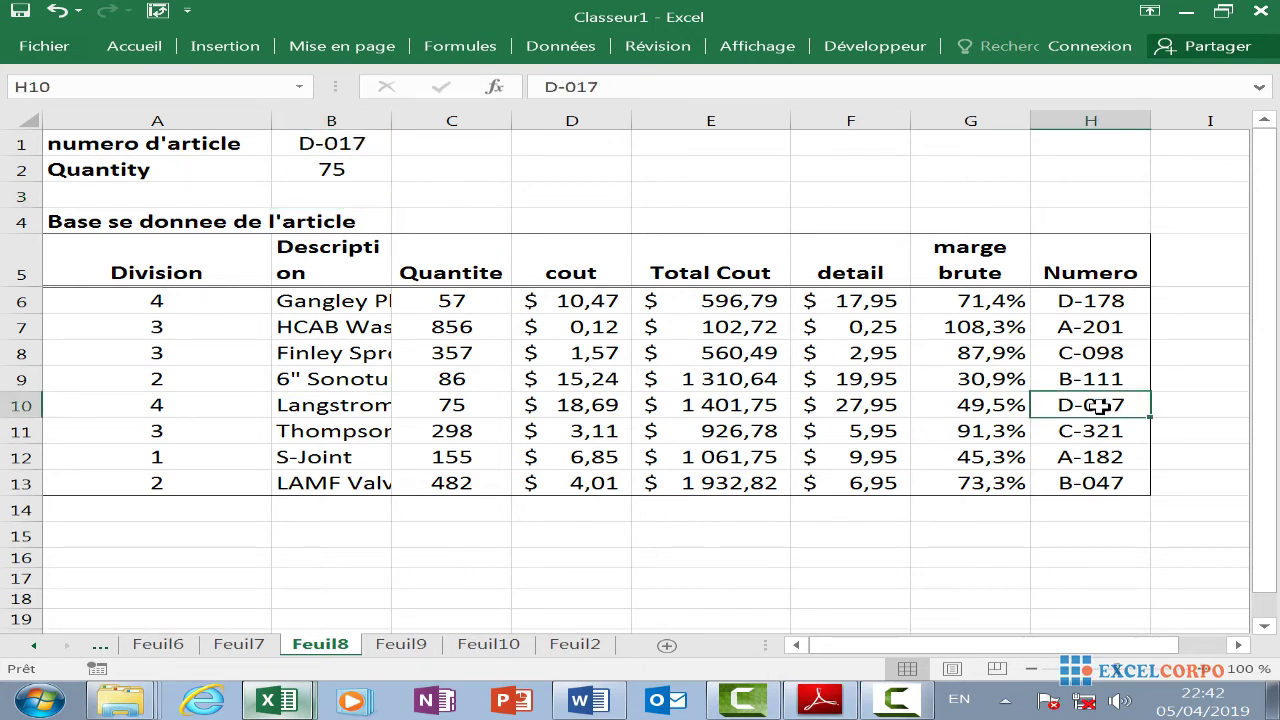
click(473, 409)
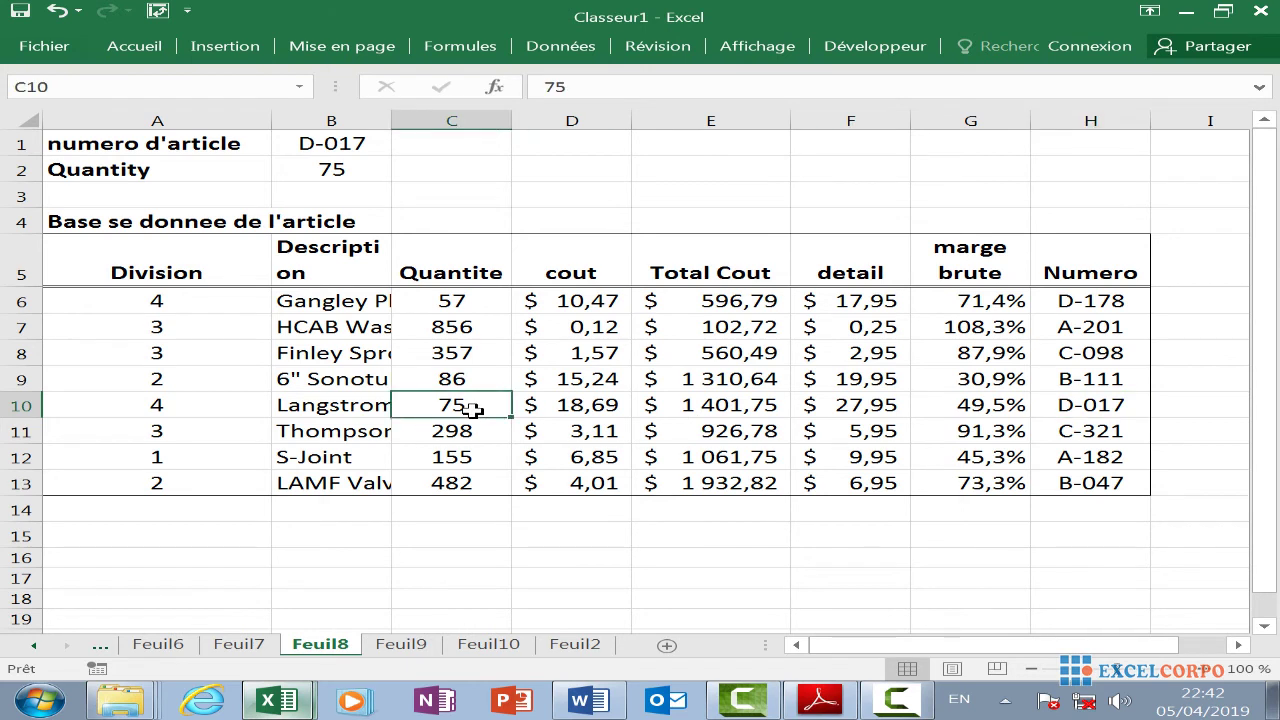
click(376, 145)
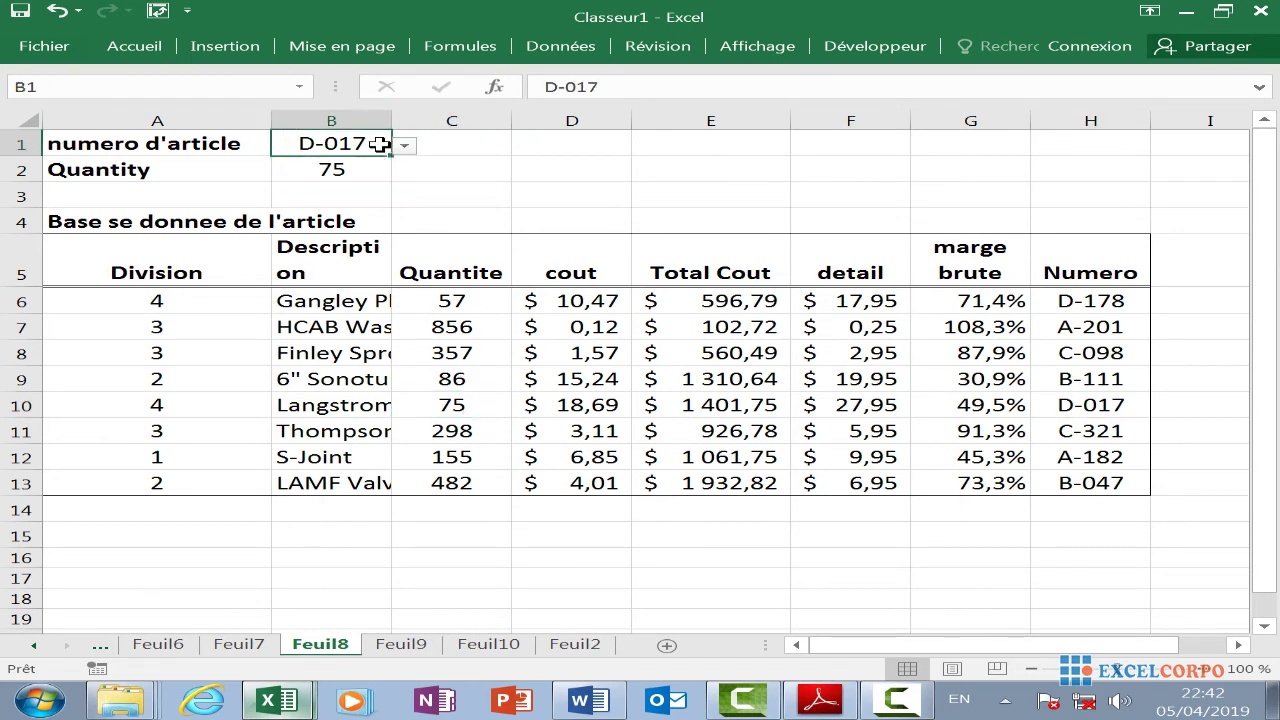
click(405, 146)
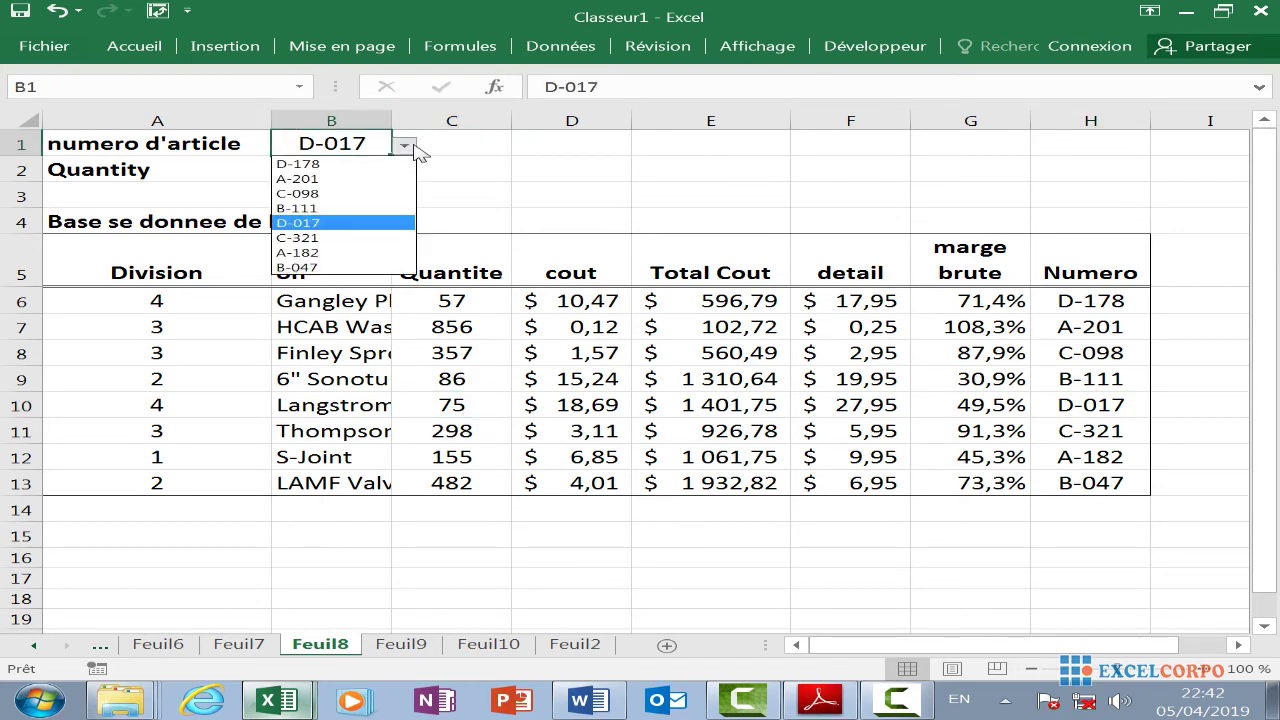
click(334, 193)
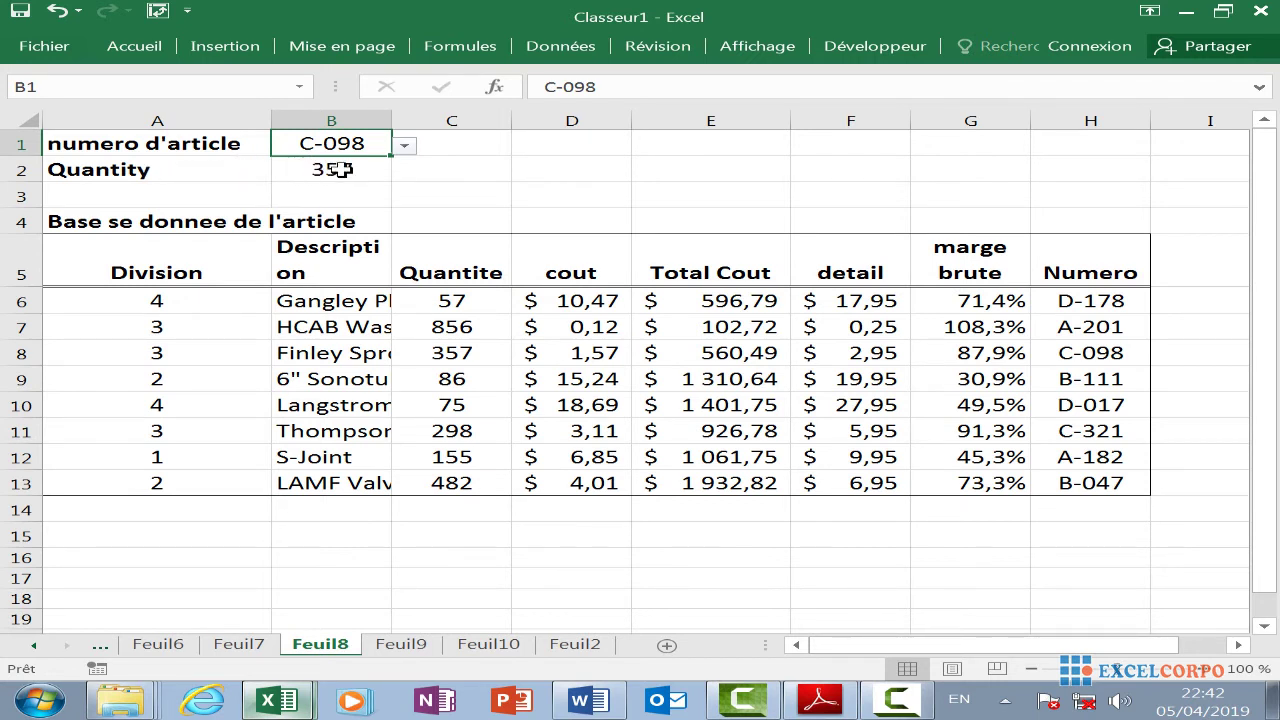
click(345, 169)
click(371, 143)
click(405, 147)
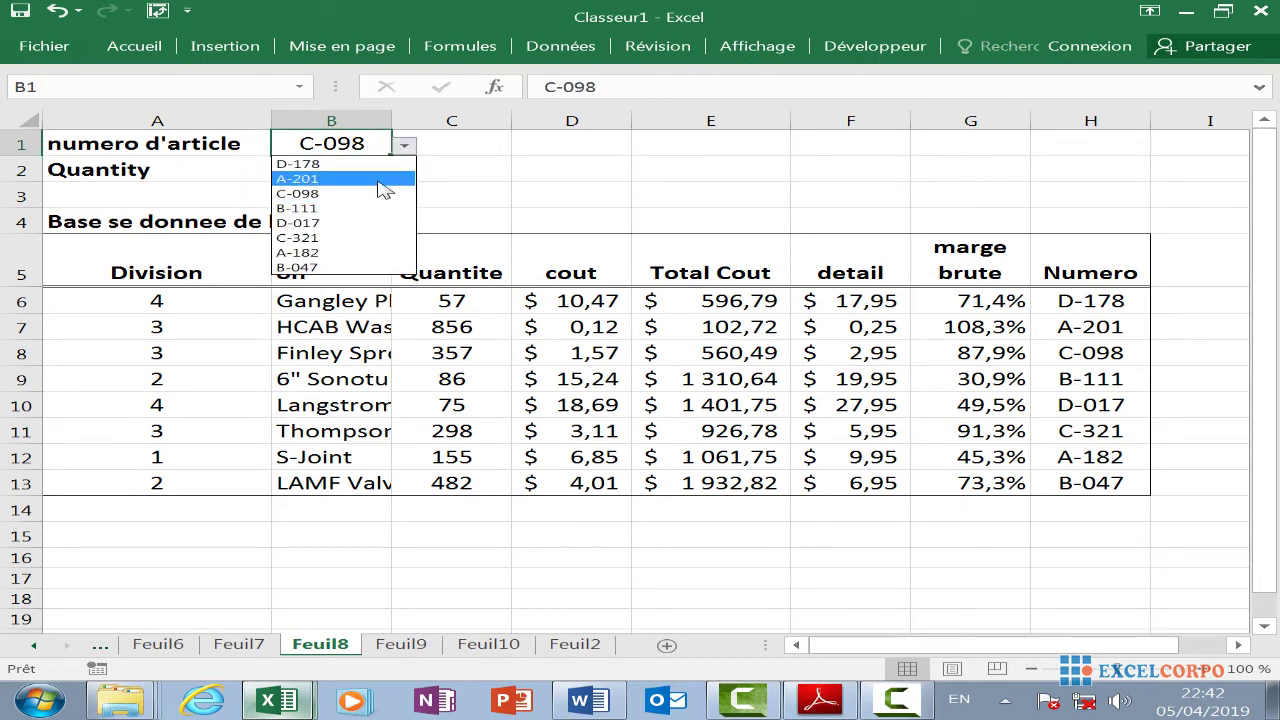
click(348, 180)
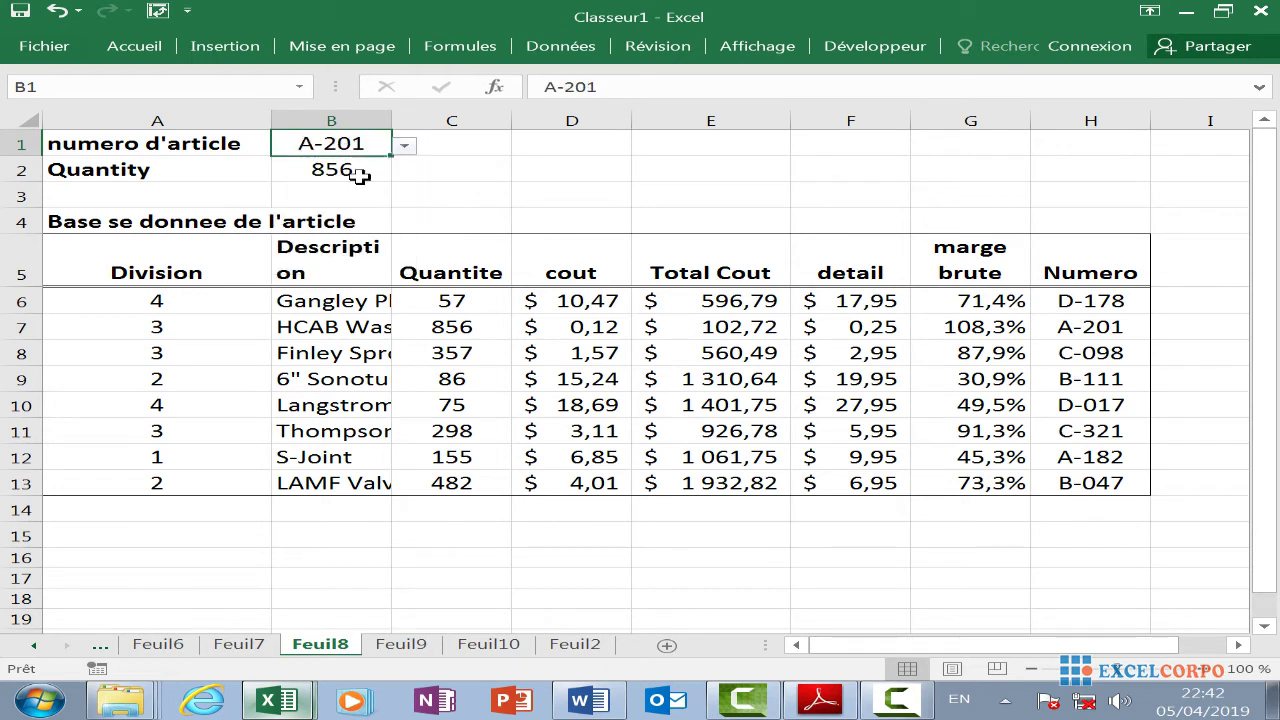
click(940, 660)
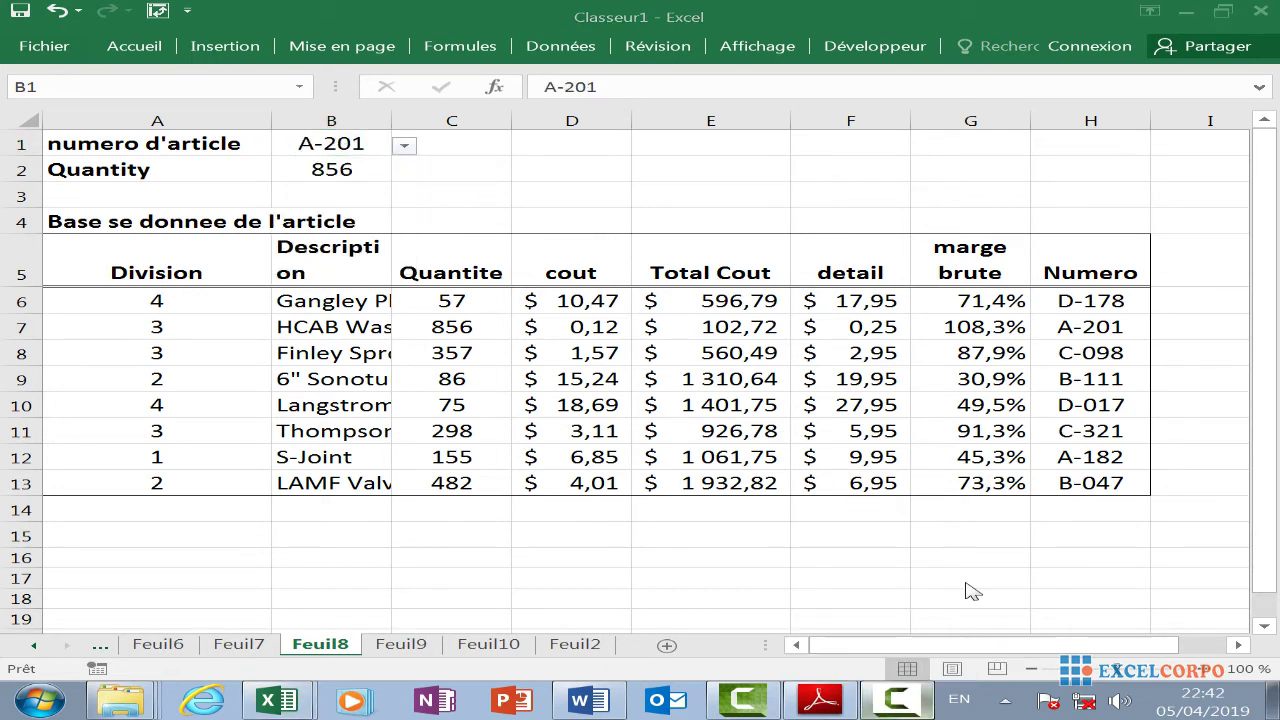
Review the INDEX and EQUIV formula behind the Quantity result in cell B2 of Feuil8
click(1175, 628)
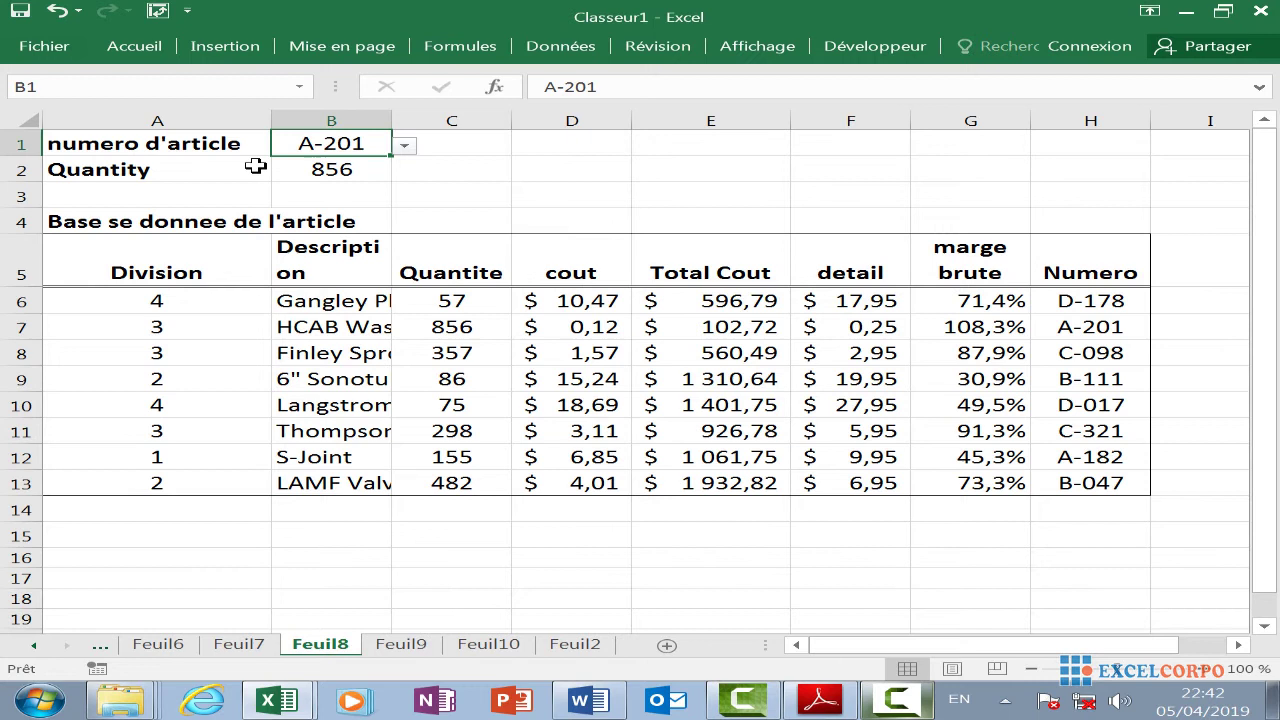
click(348, 170)
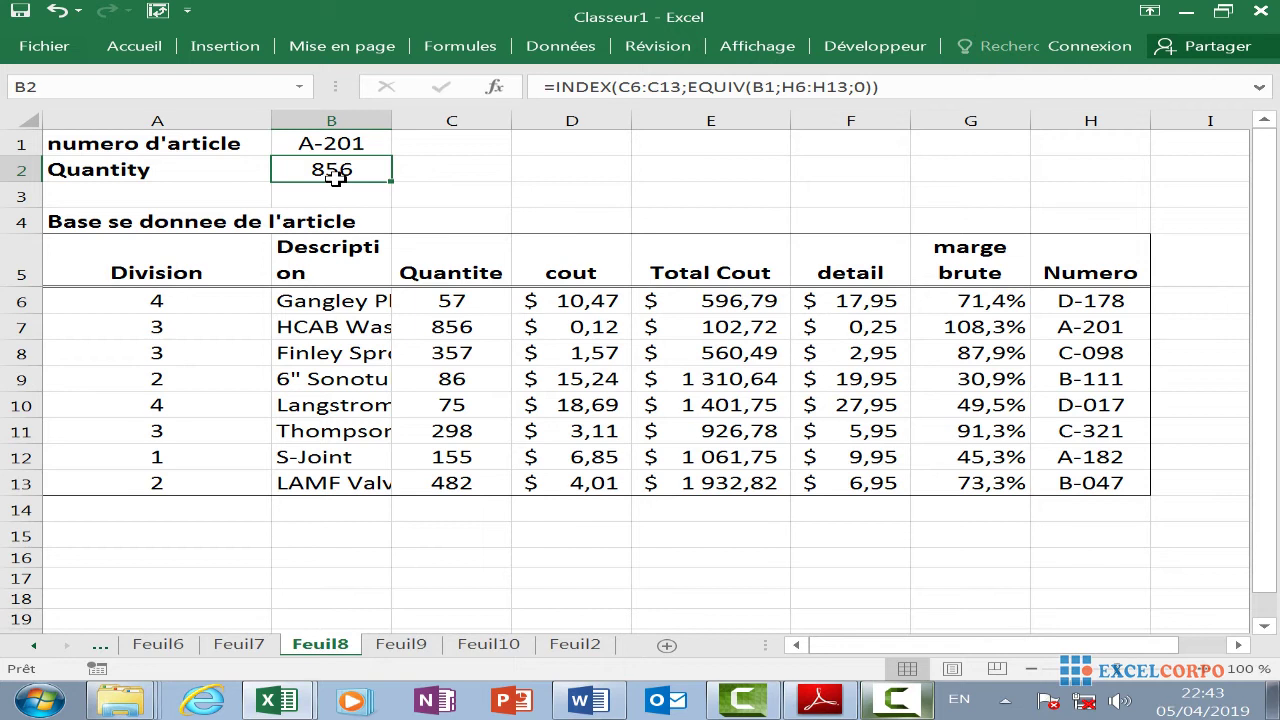
click(878, 708)
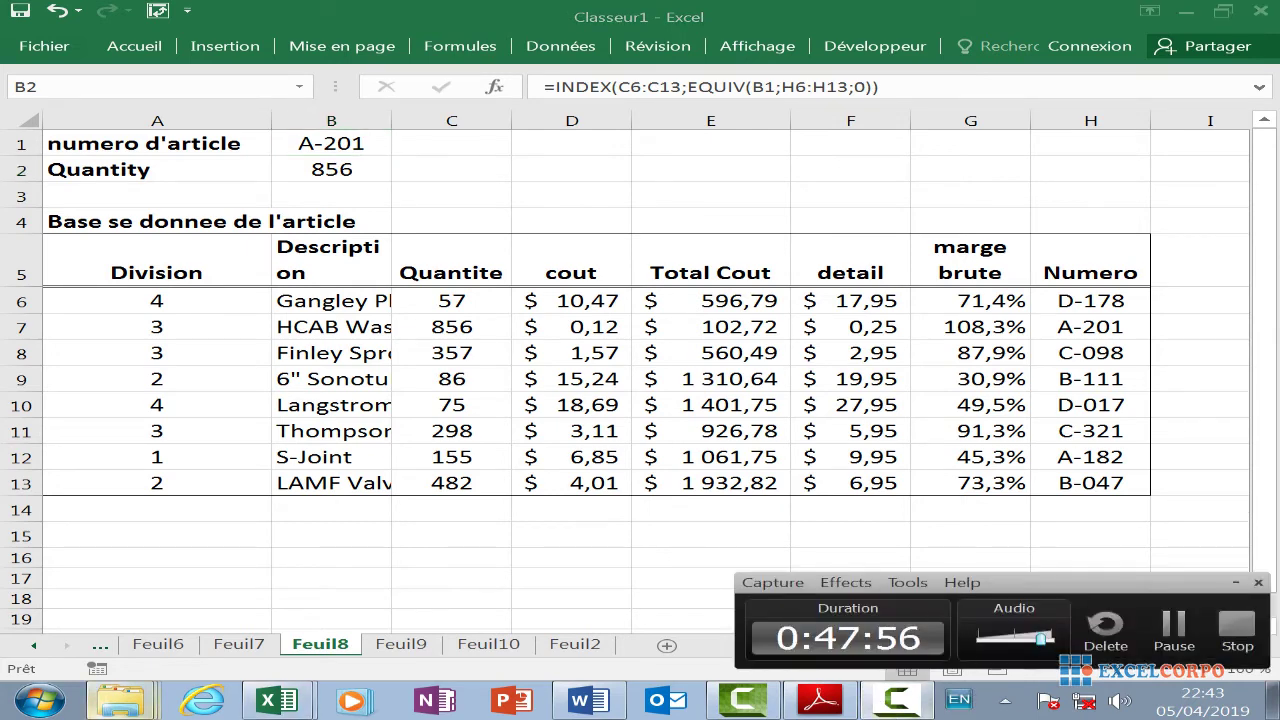
click(1174, 628)
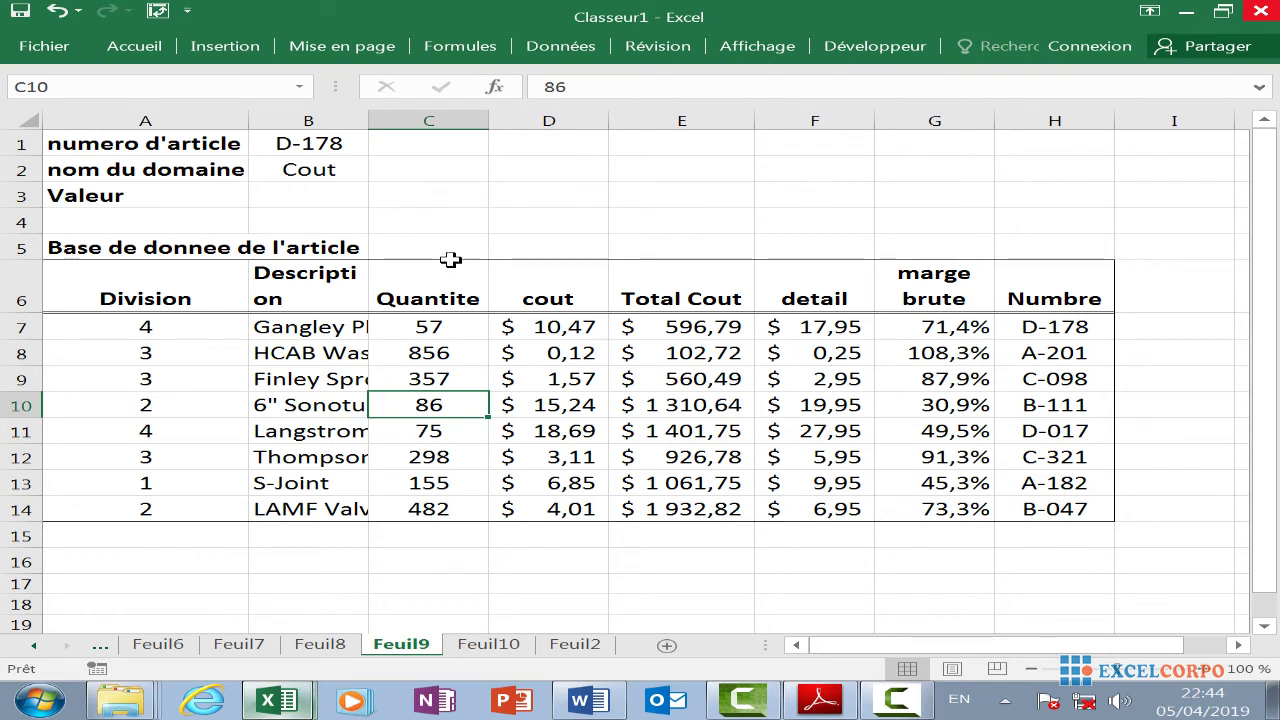
On Feuil9, examine the empty Valeur cell B3, the Numbre column and the header row 6 of the article table
click(288, 197)
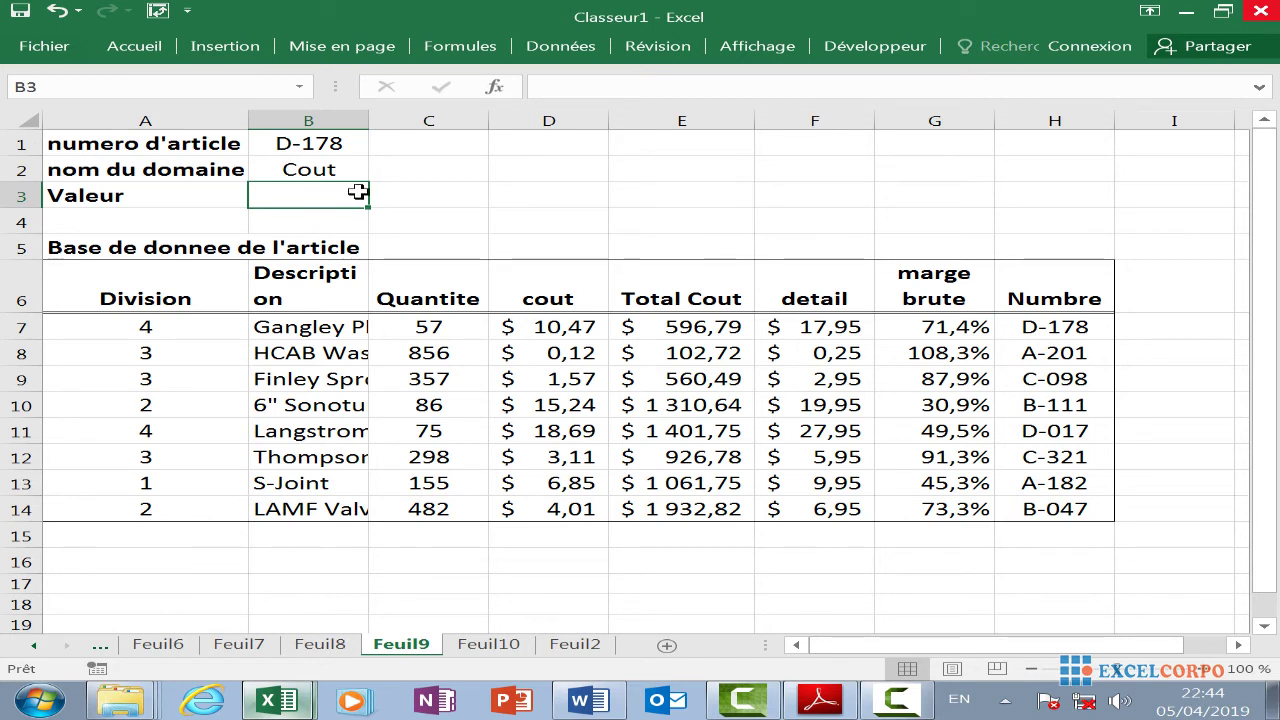
click(1030, 320)
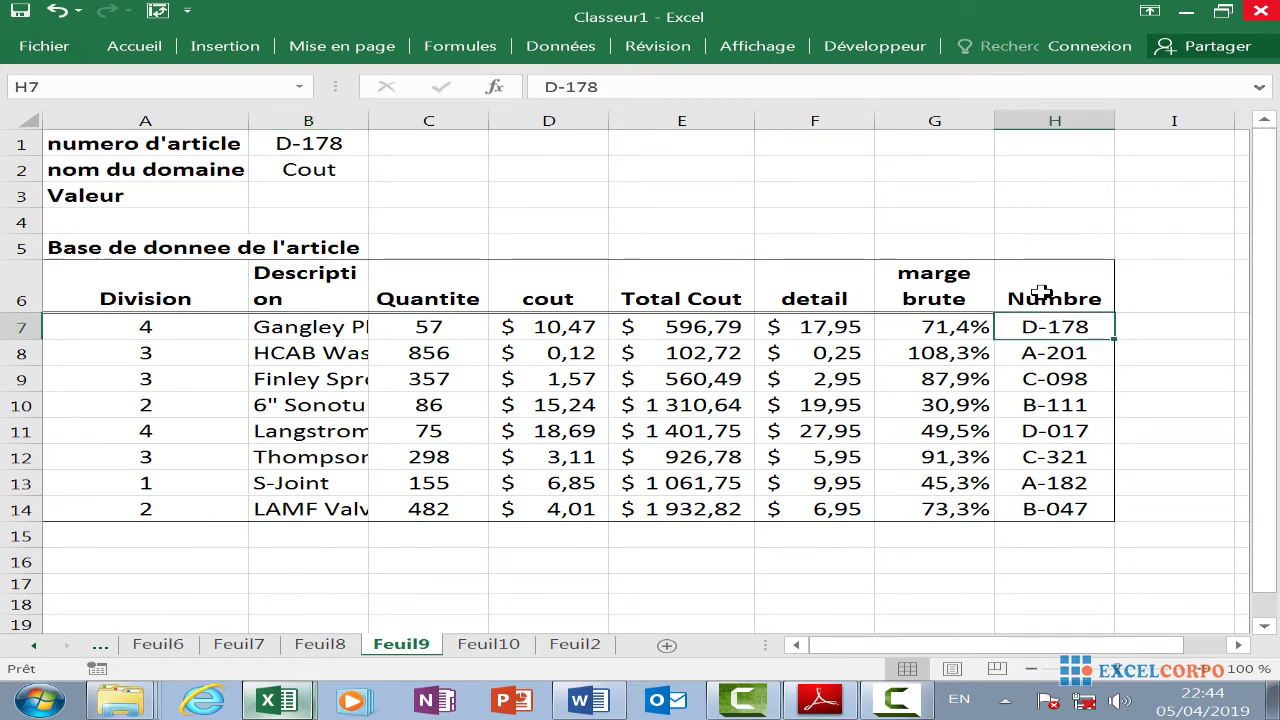
click(1056, 118)
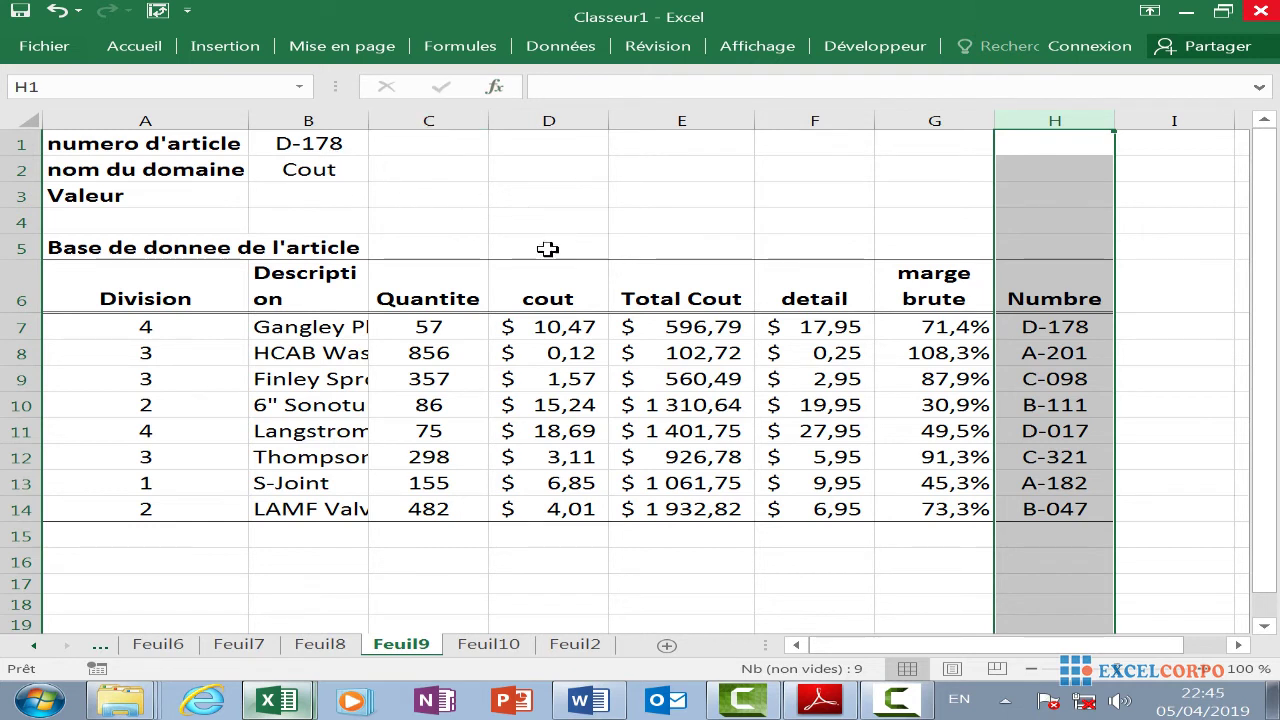
click(17, 298)
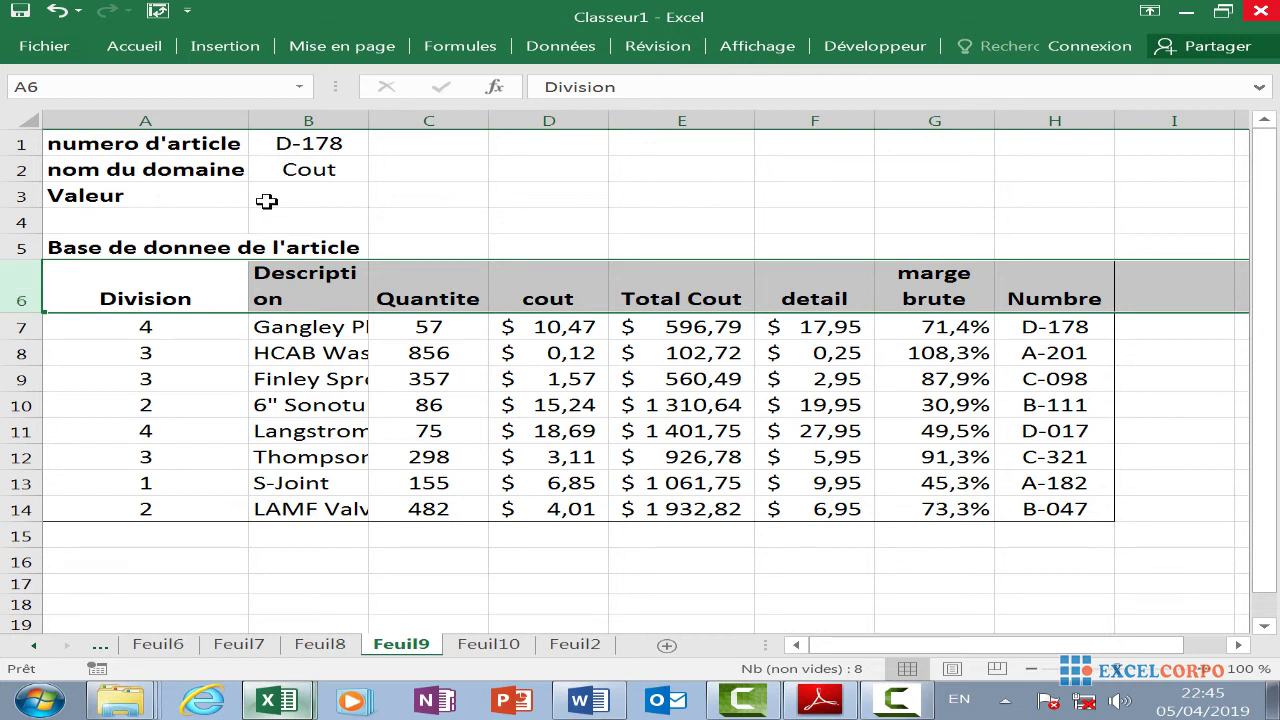
click(268, 201)
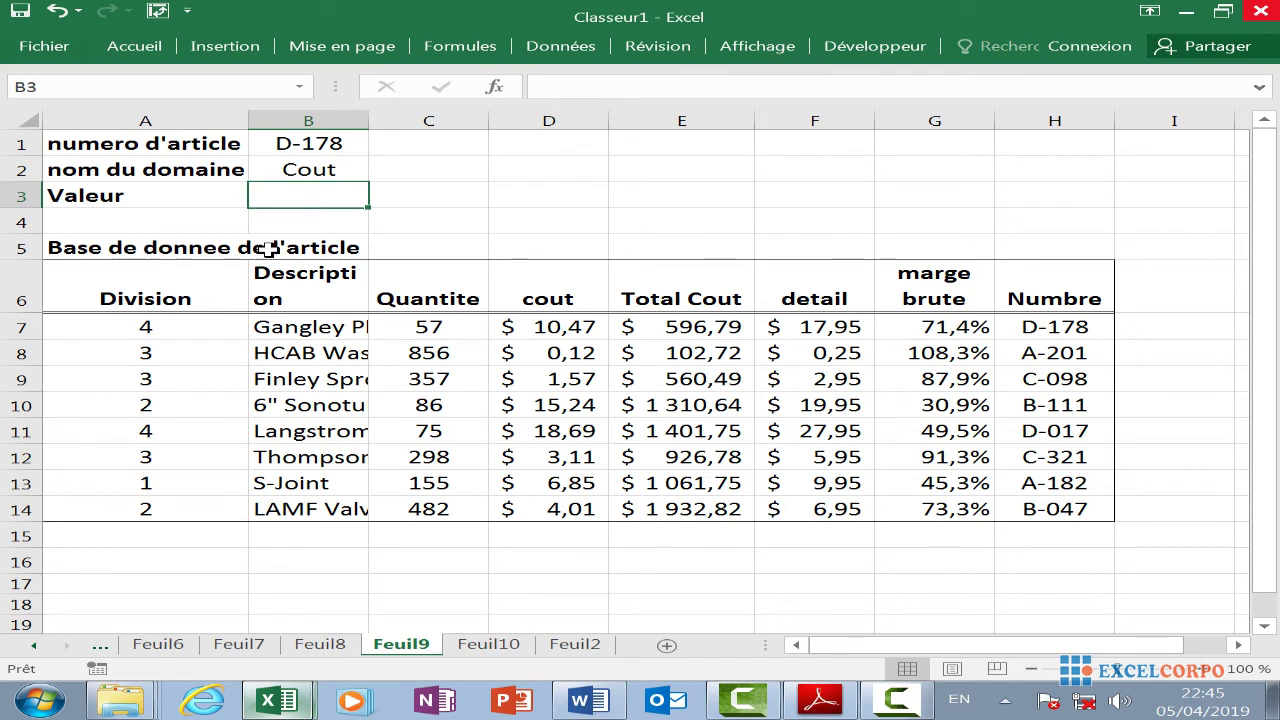
Choose A-201 as the article number in cell B1 of Feuil9
click(294, 145)
click(381, 146)
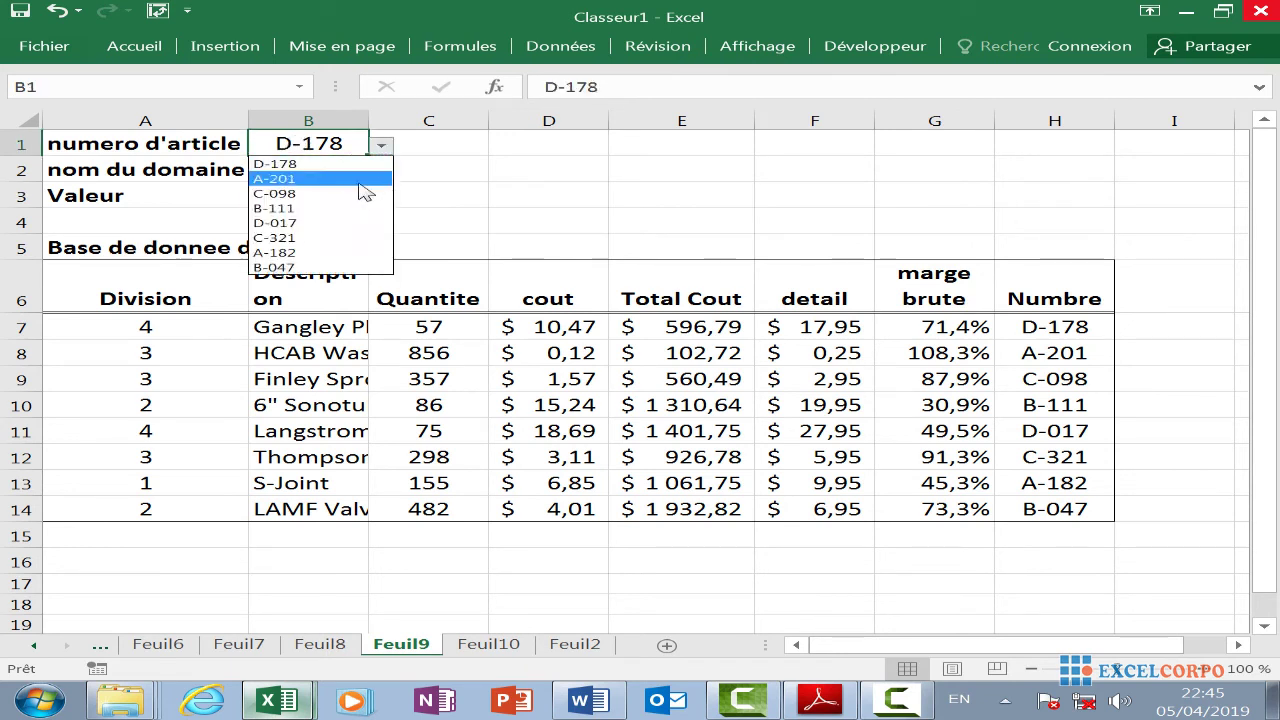
click(356, 178)
click(337, 200)
click(371, 144)
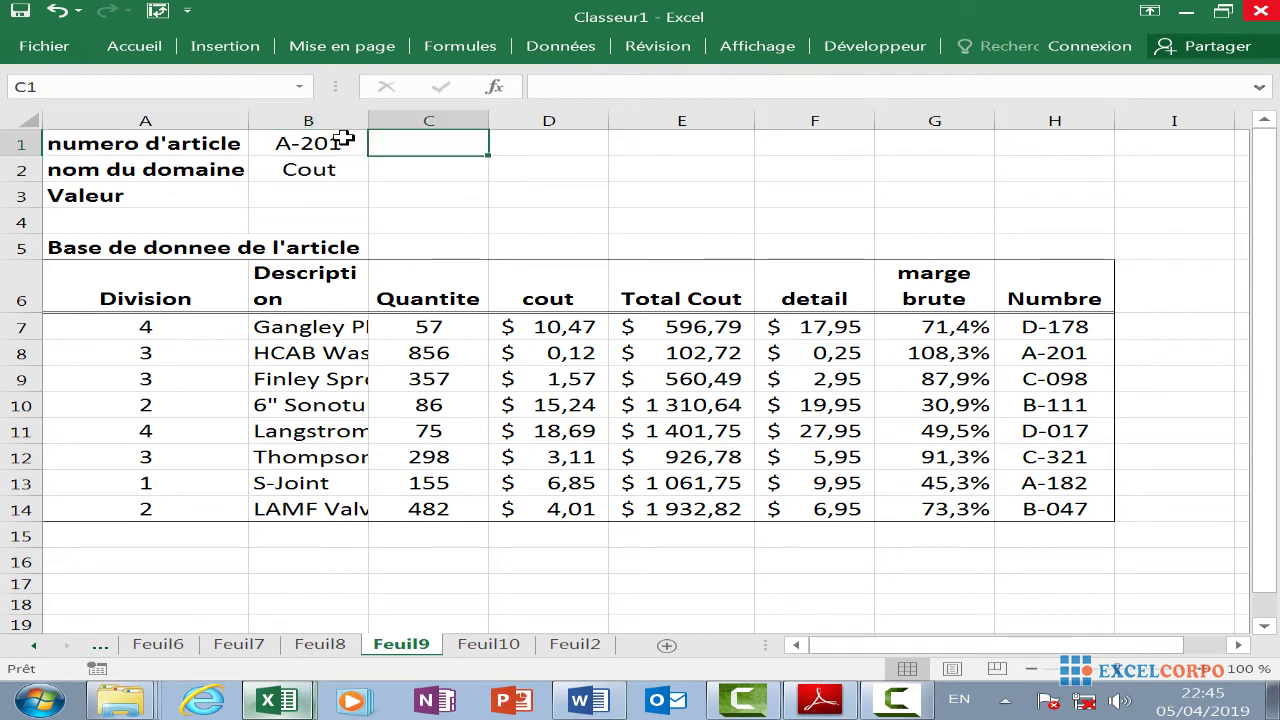
click(337, 143)
click(381, 146)
click(333, 178)
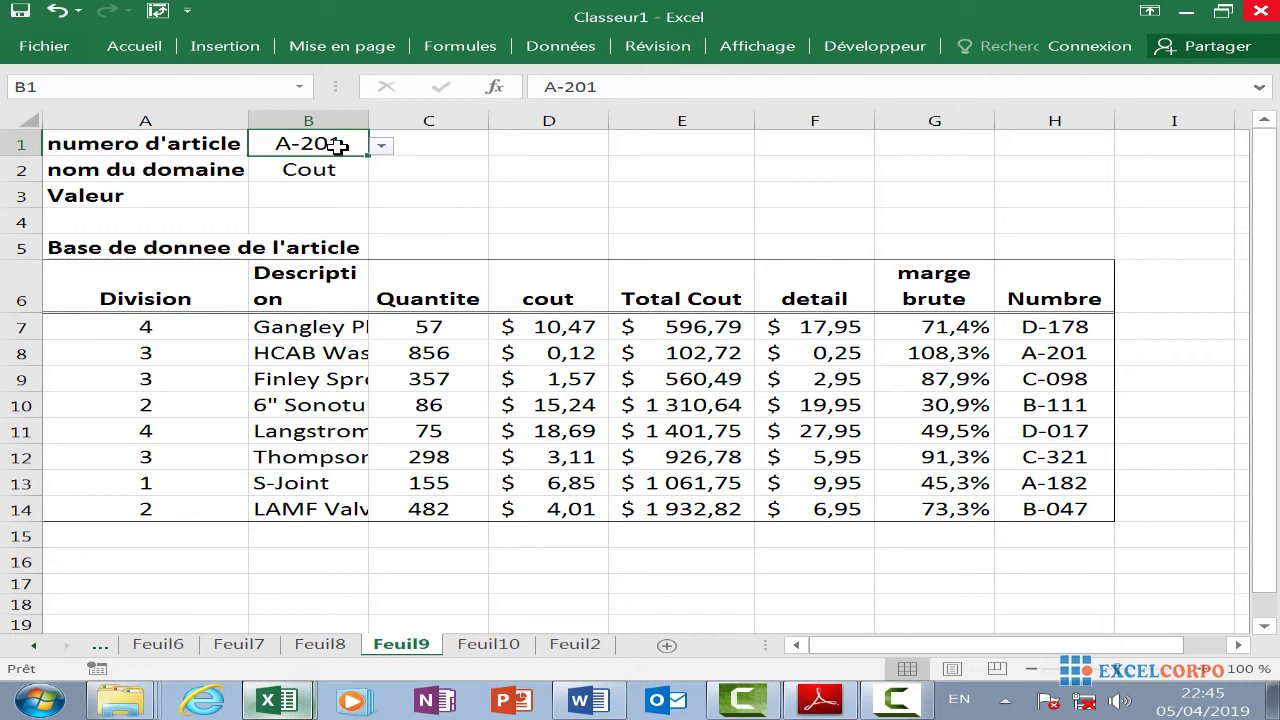
Enter the formula =EQUIV(B1;H7:H14;0) in cell B3 to find the article number's exact-match position in the Numbre column
click(337, 190)
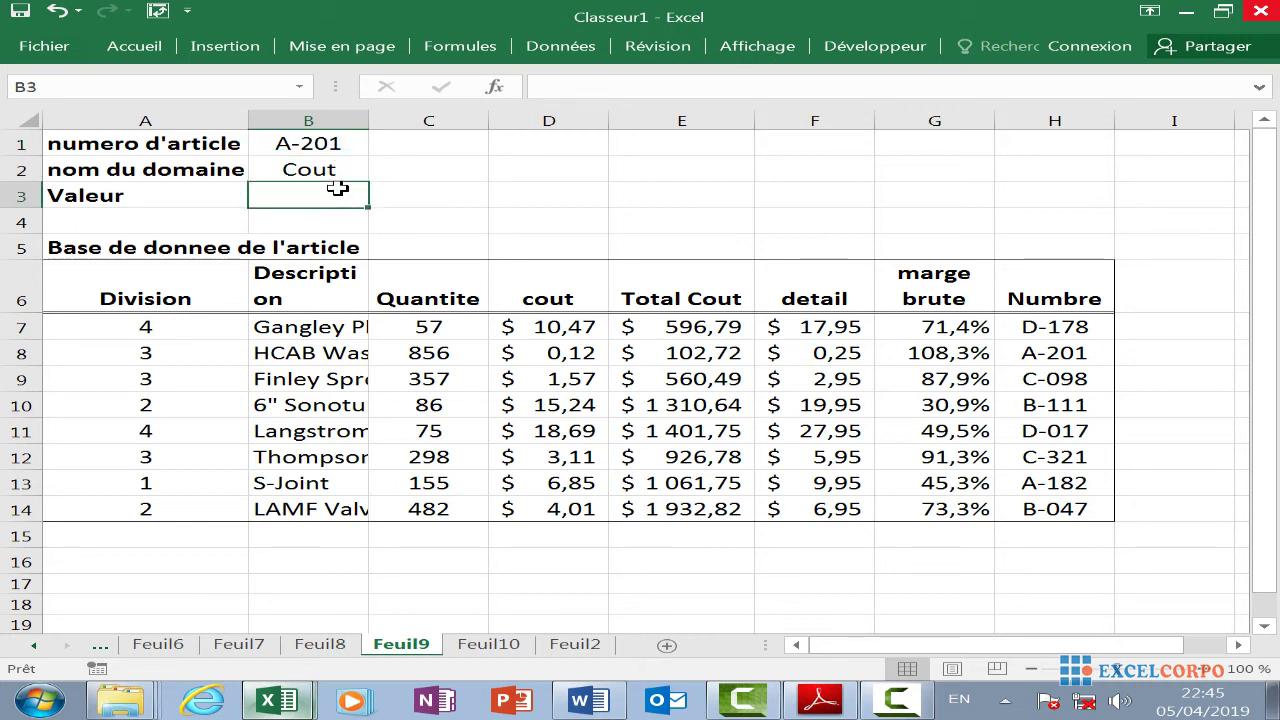
text(=)
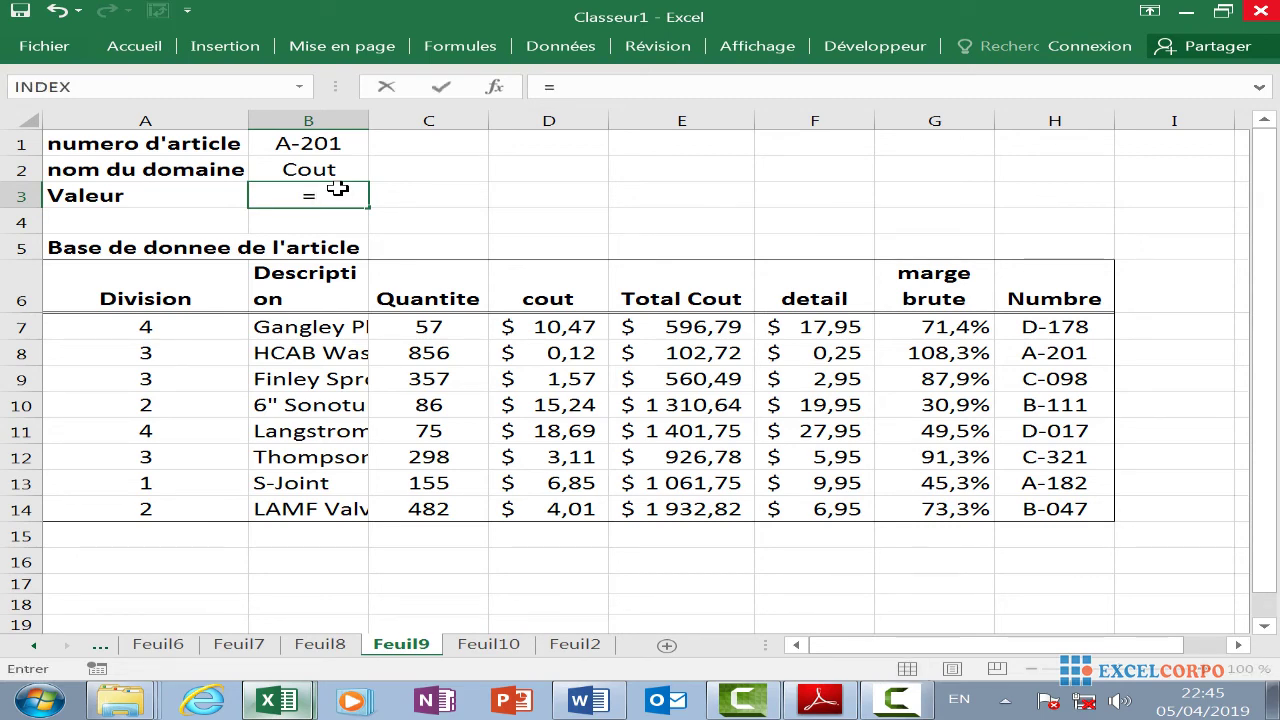
text(equi)
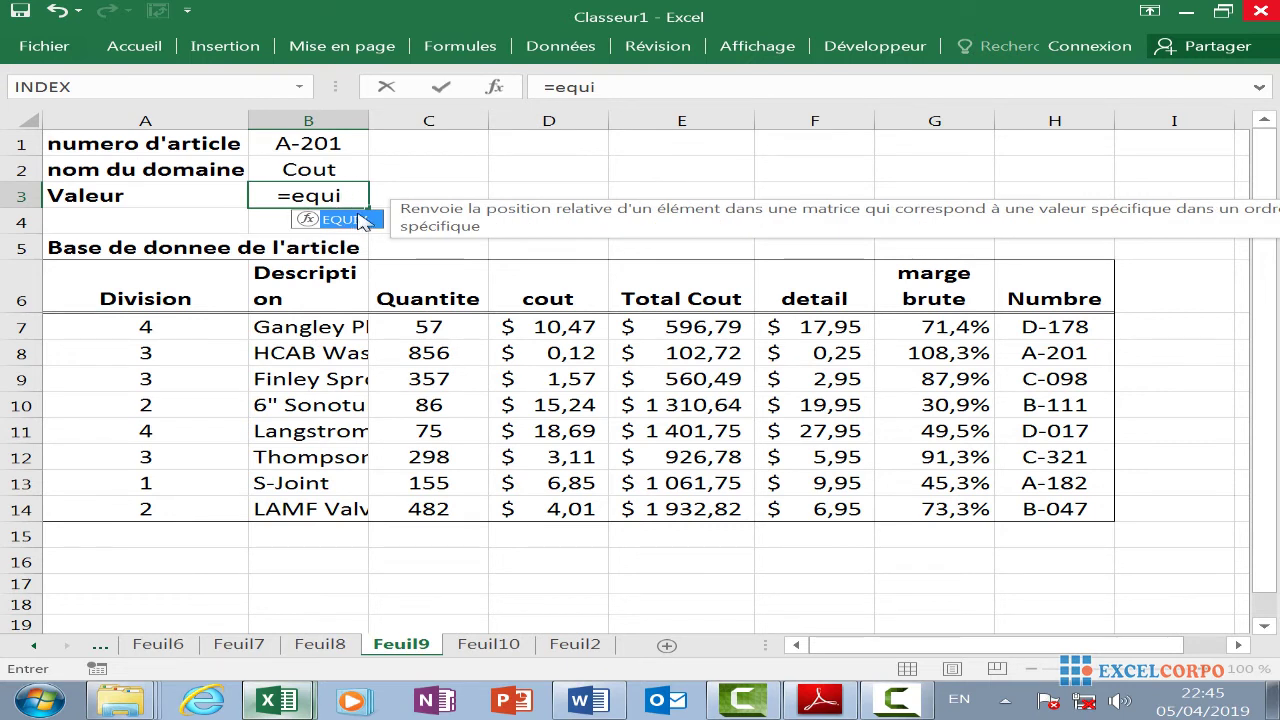
double_click(358, 219)
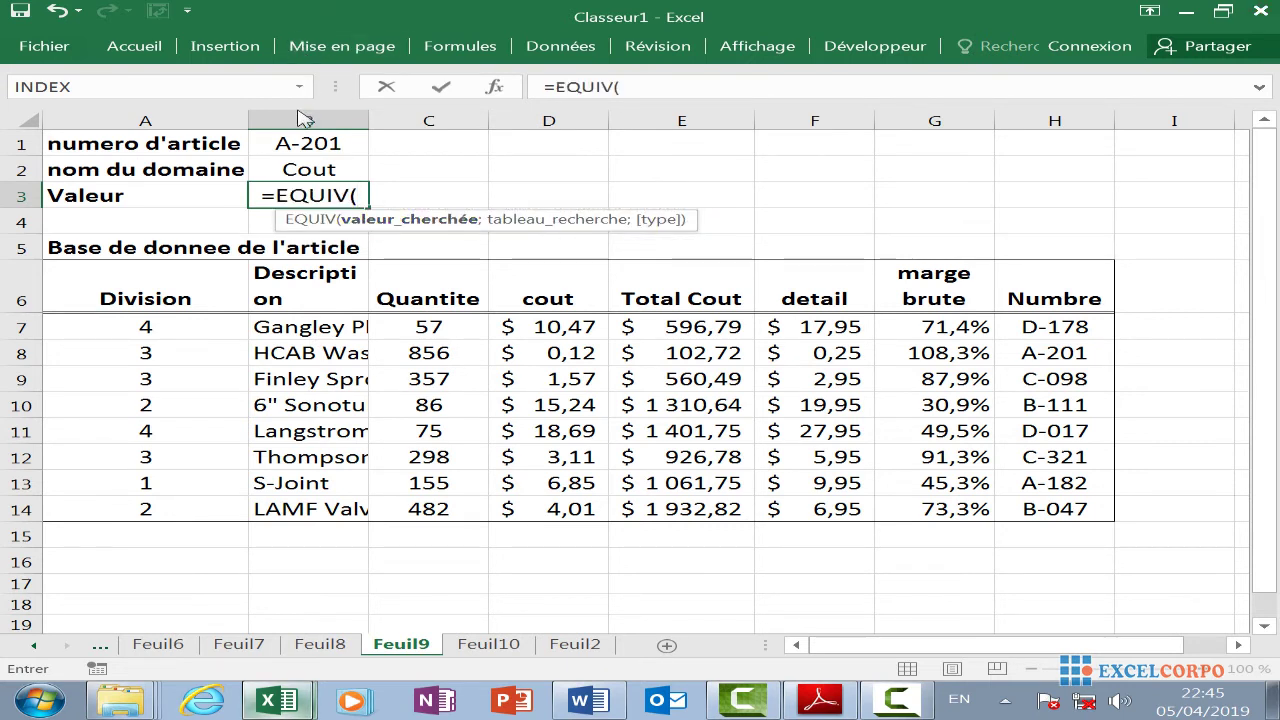
click(322, 141)
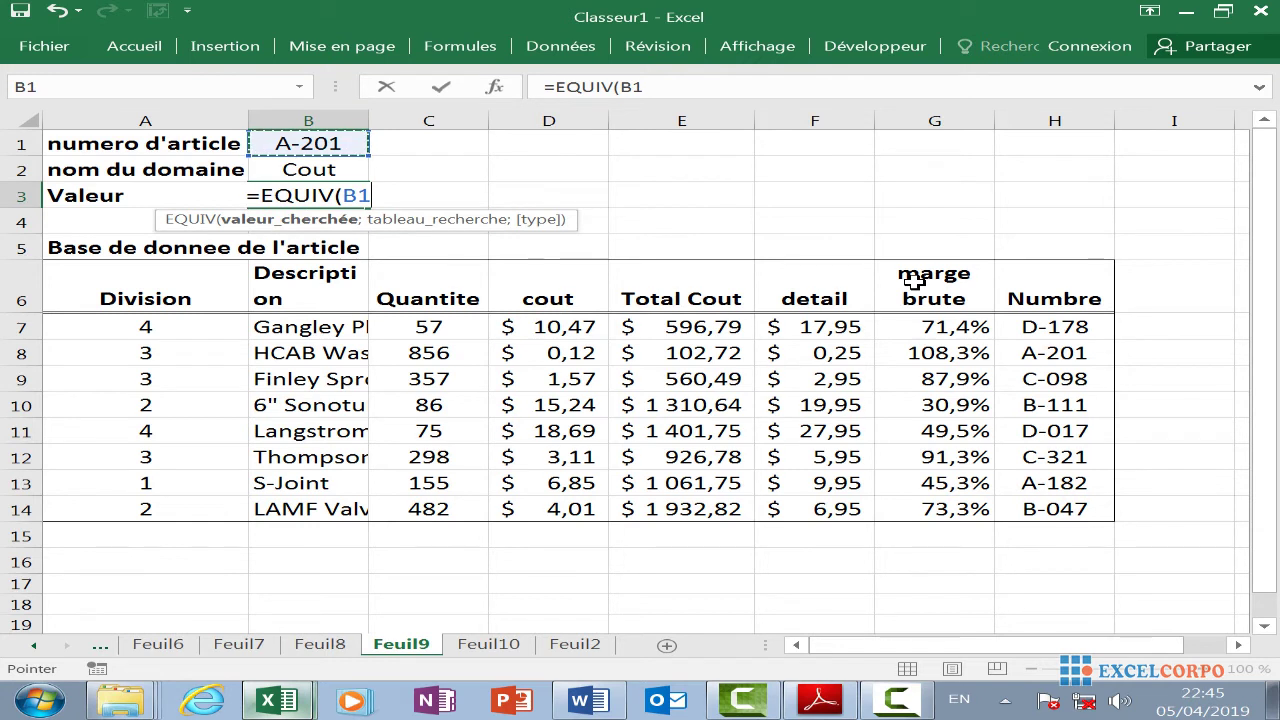
text(;)
drag(1023, 326, 1080, 505)
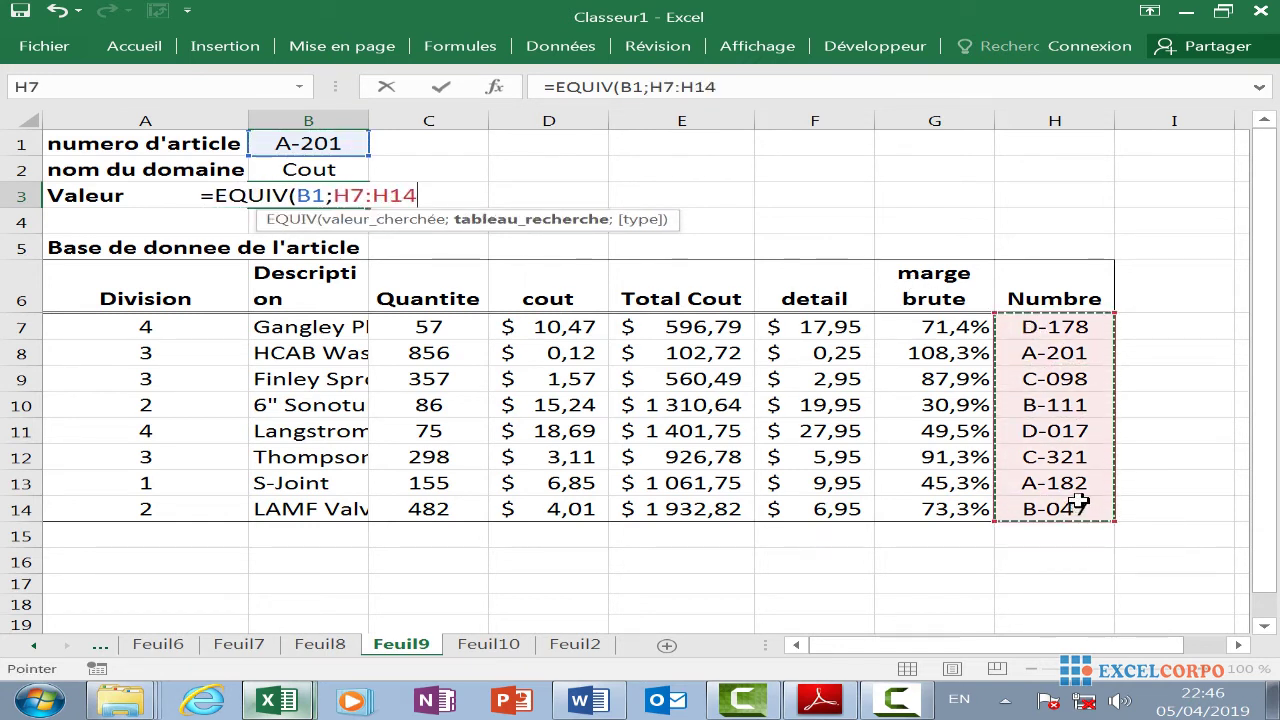
text(;)
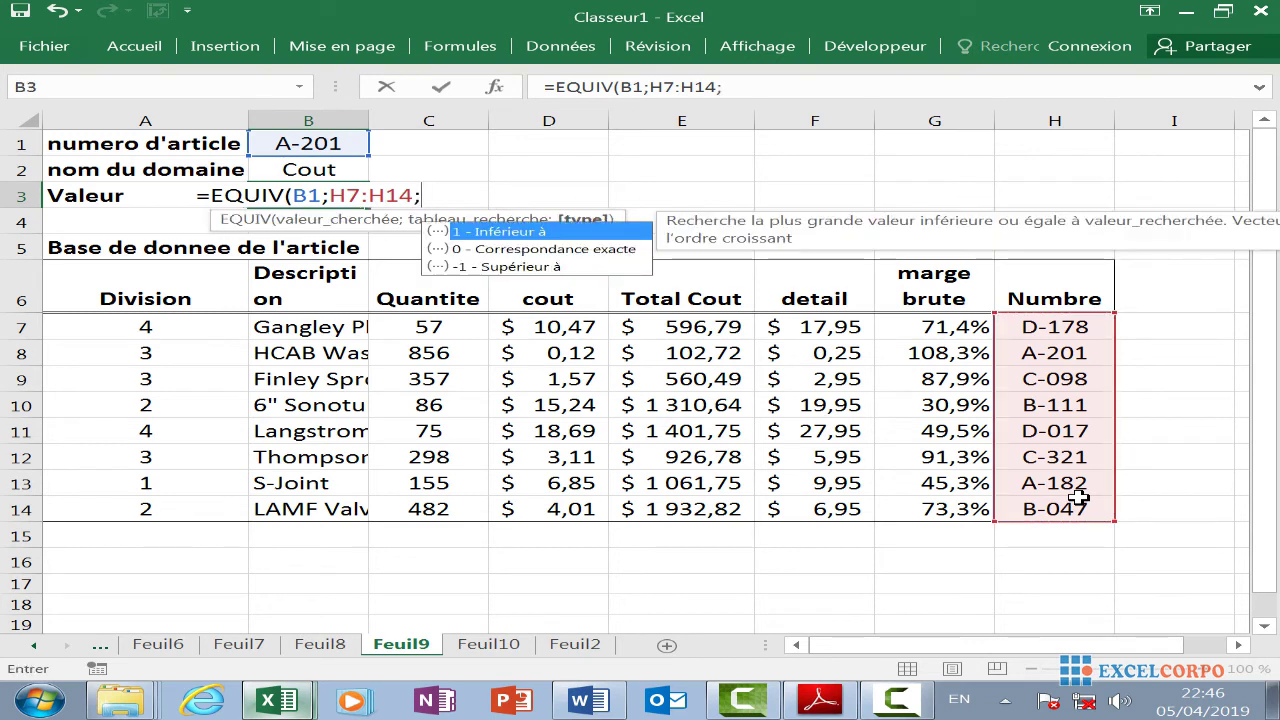
double_click(542, 250)
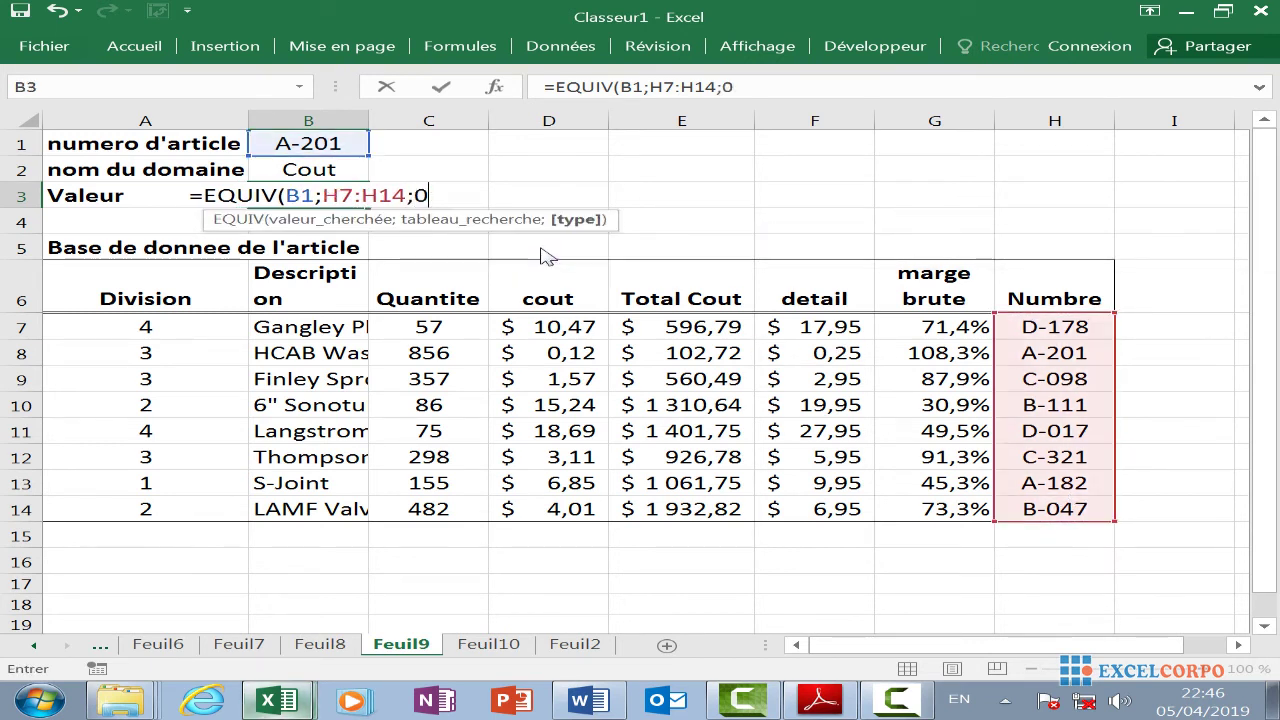
key(Return)
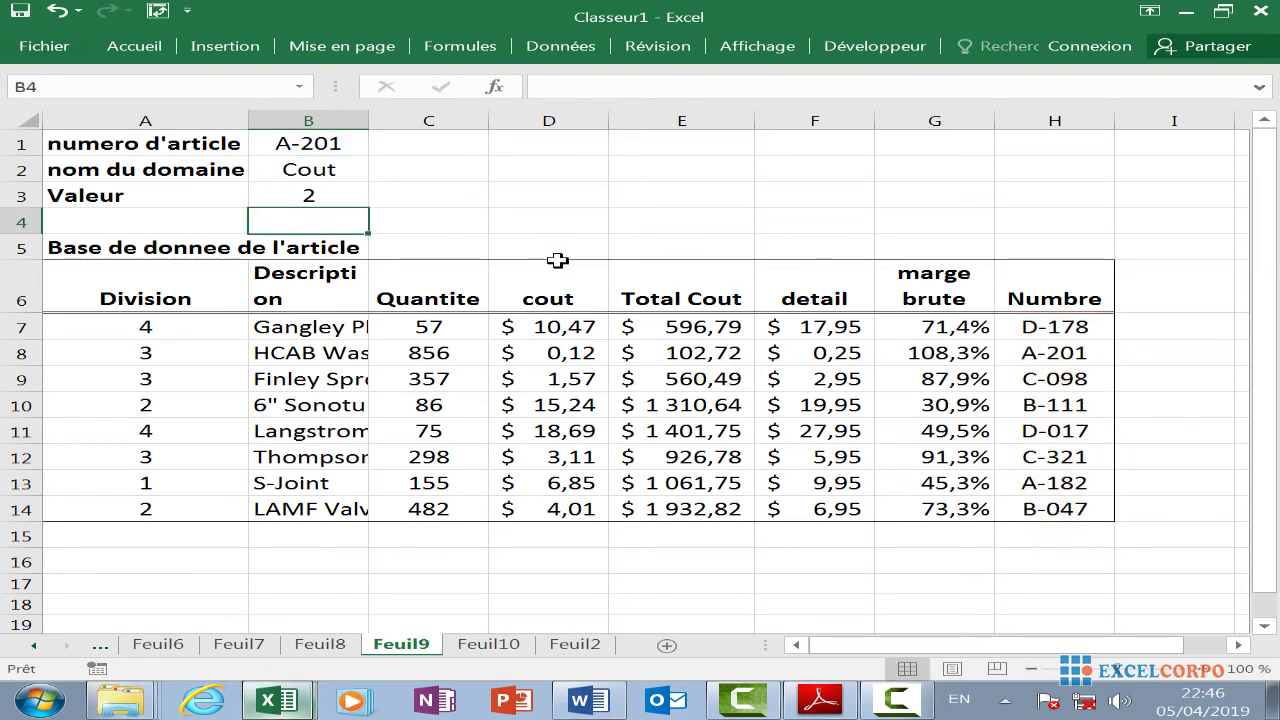
Test the position formula in B3 by choosing D-178 and finally A-201 as the article number in cell B1
click(311, 188)
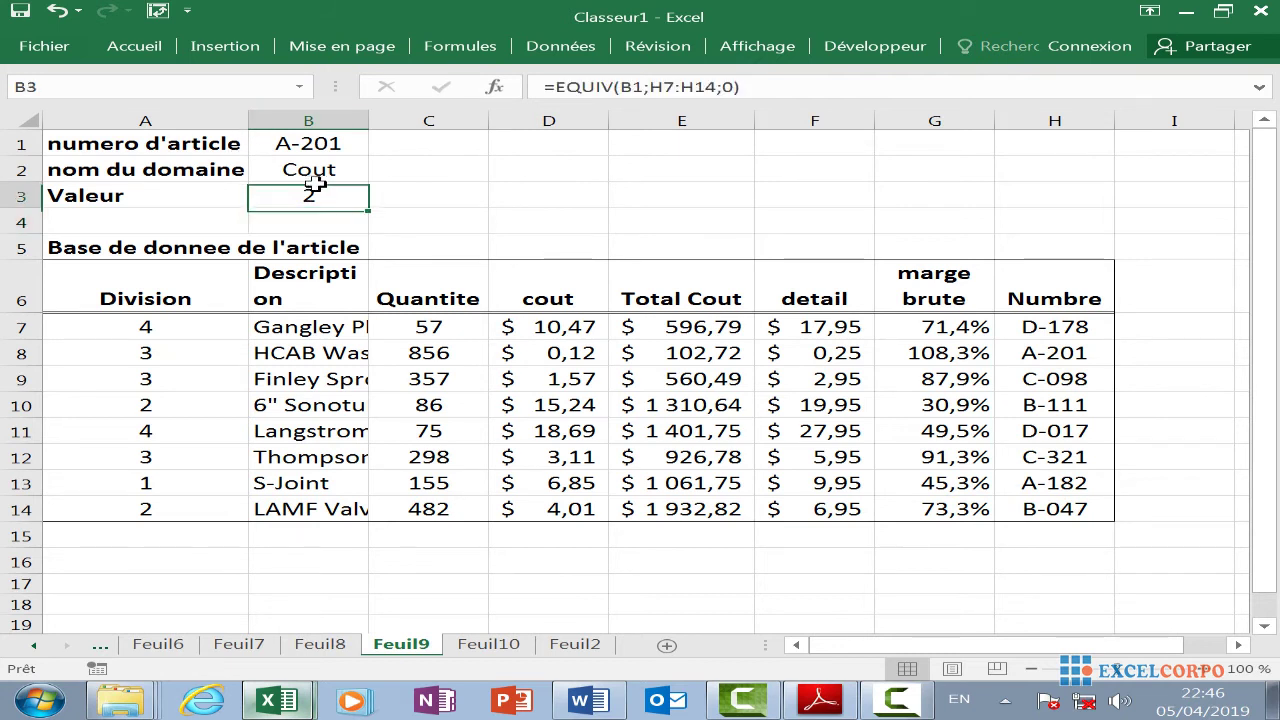
click(331, 145)
click(381, 146)
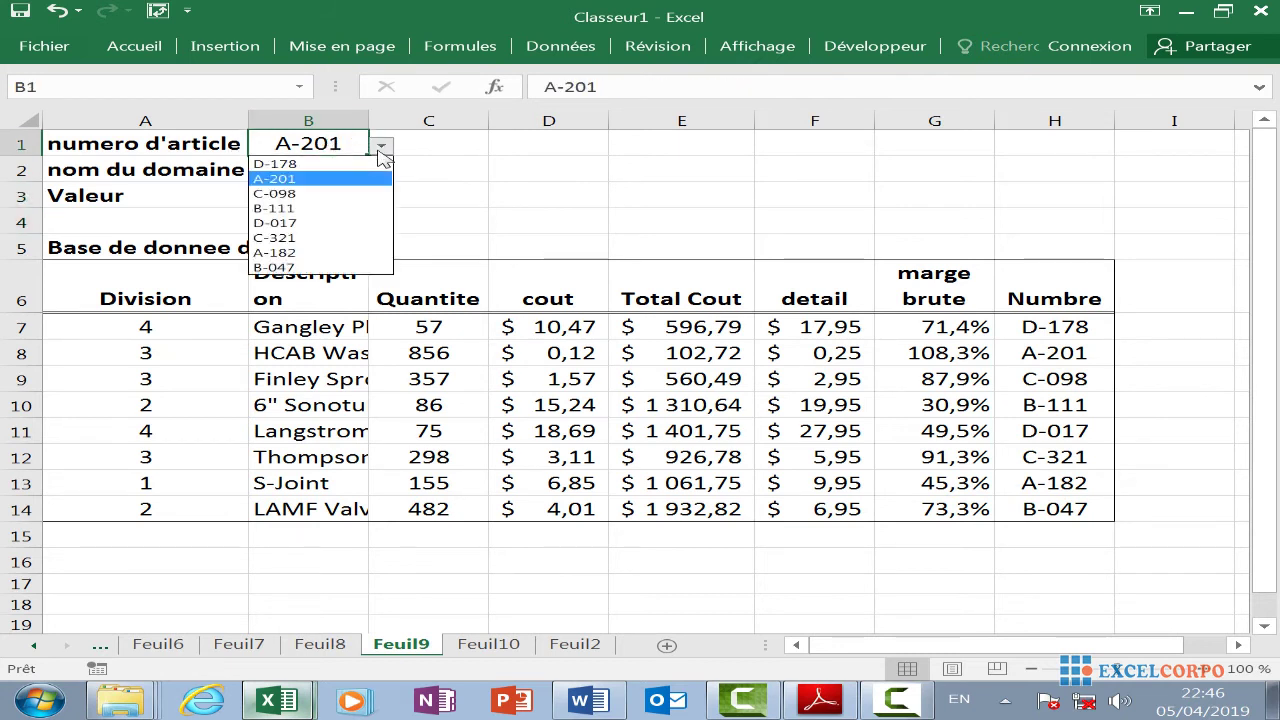
click(349, 173)
click(376, 150)
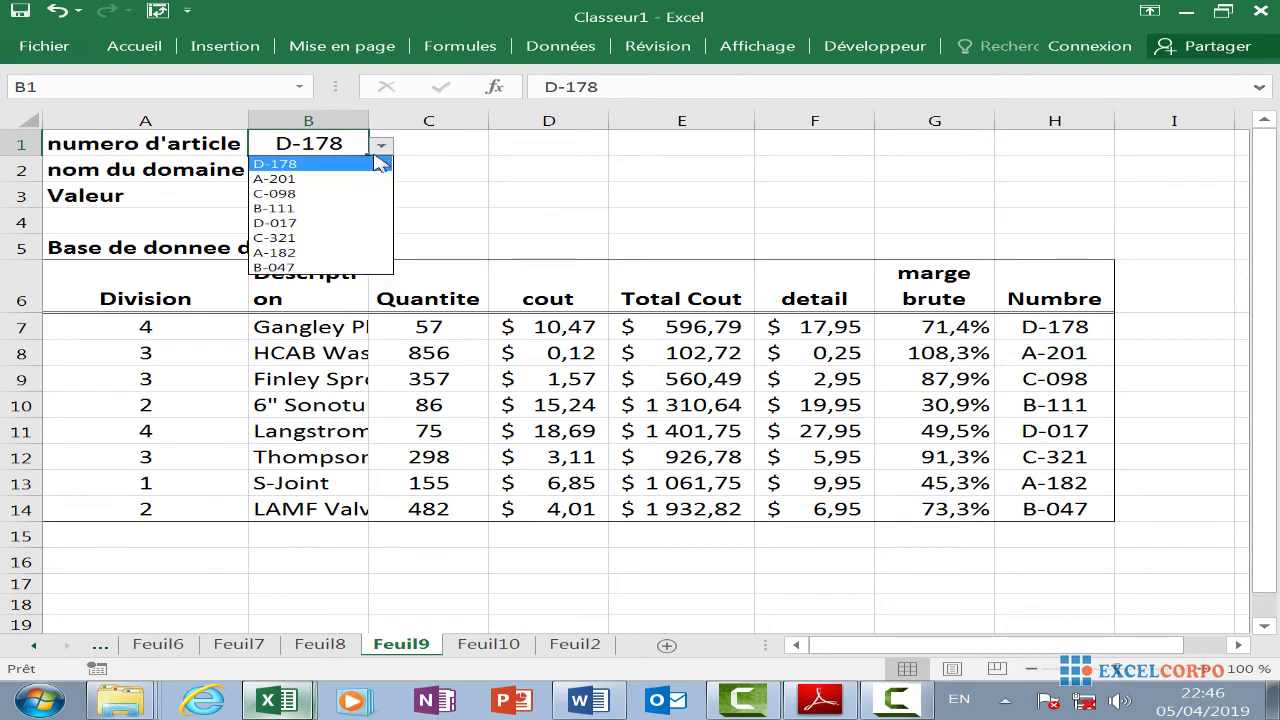
click(353, 173)
click(382, 146)
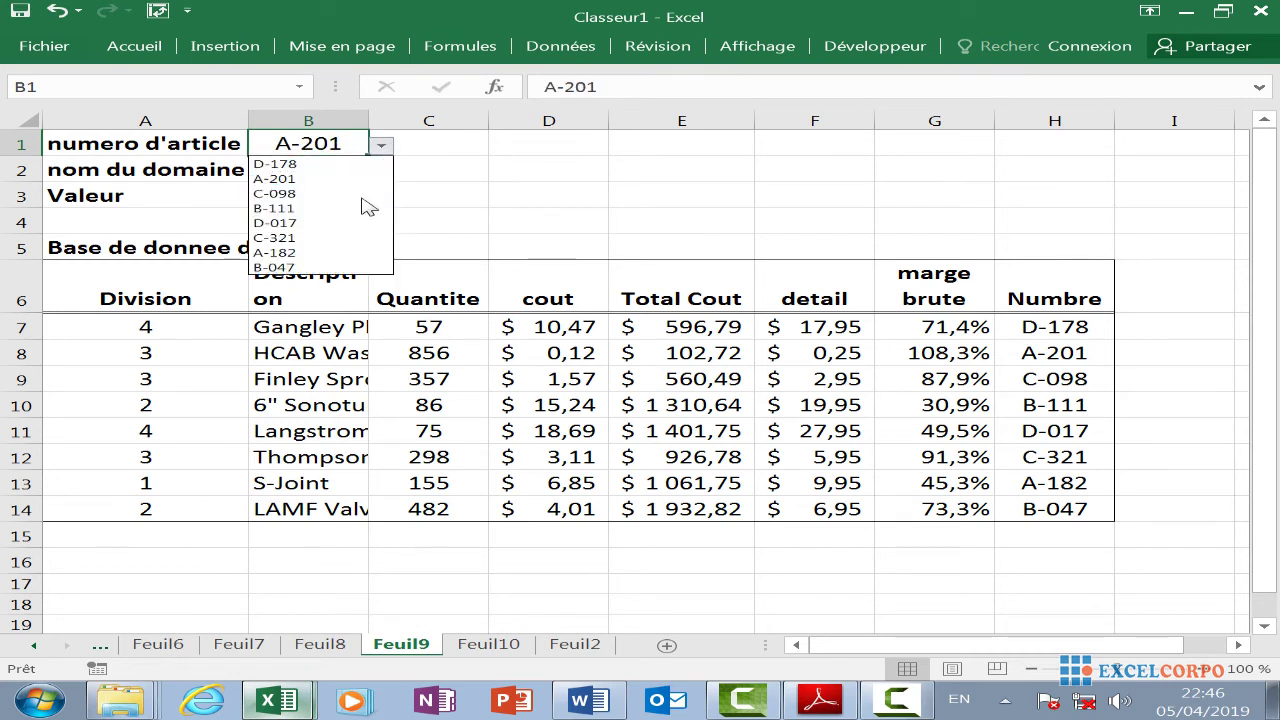
key(Escape)
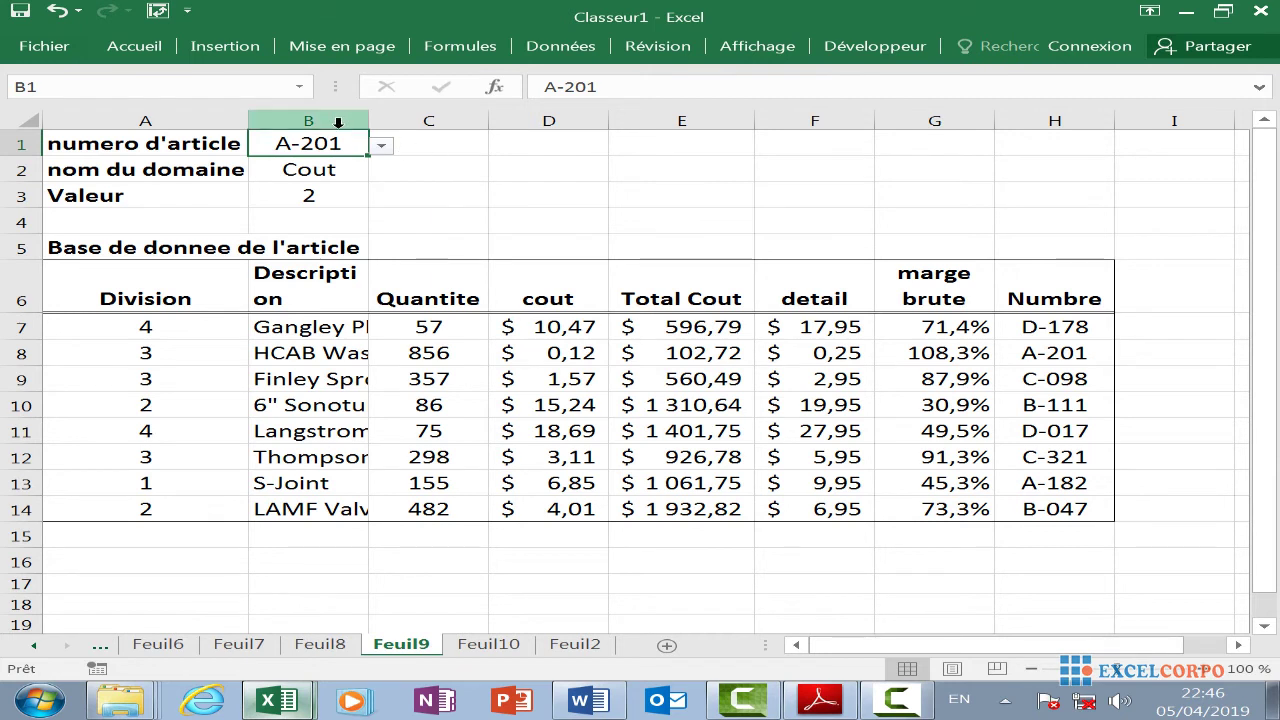
Choose Division as the domain name in cell B2
click(332, 170)
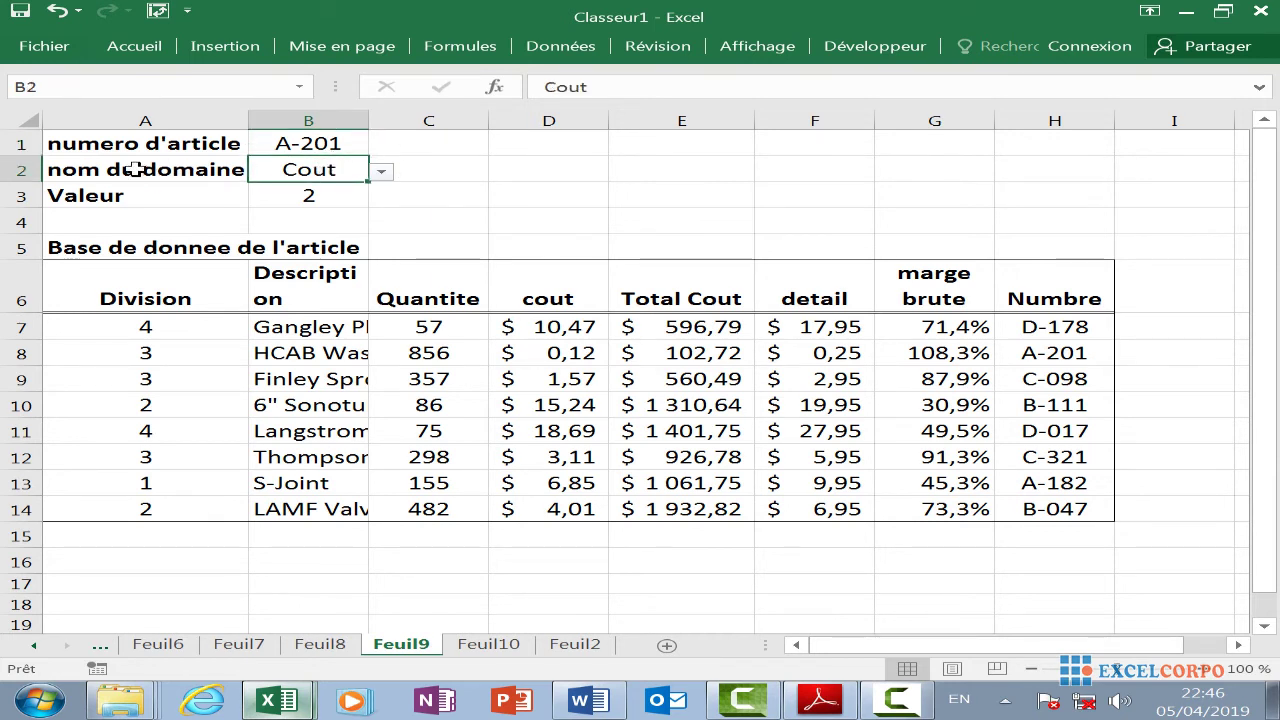
click(381, 172)
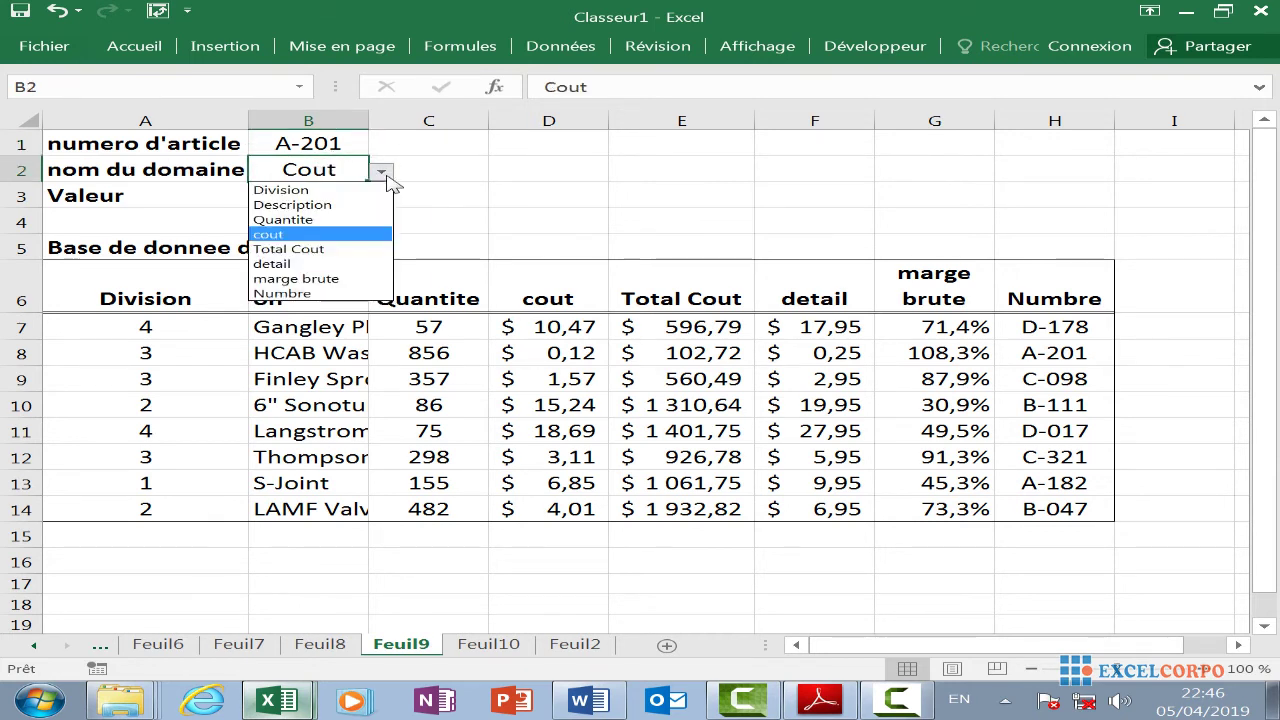
click(345, 189)
click(398, 172)
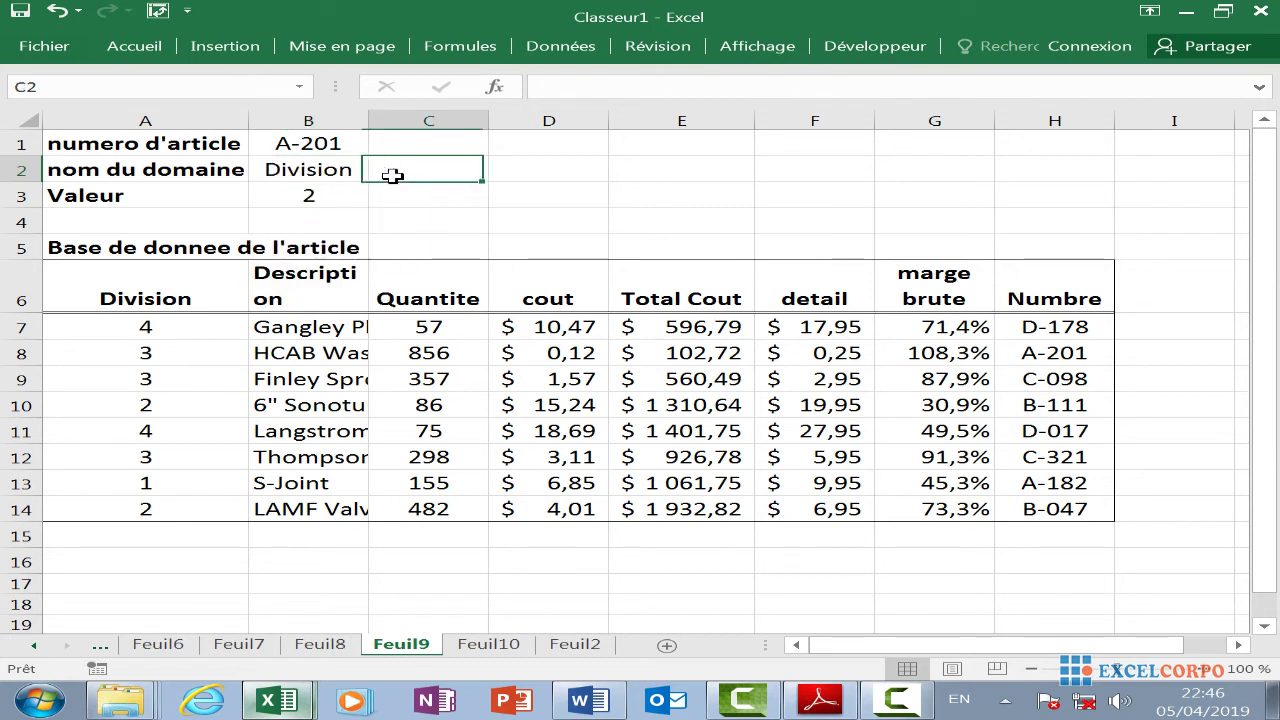
click(312, 165)
click(381, 172)
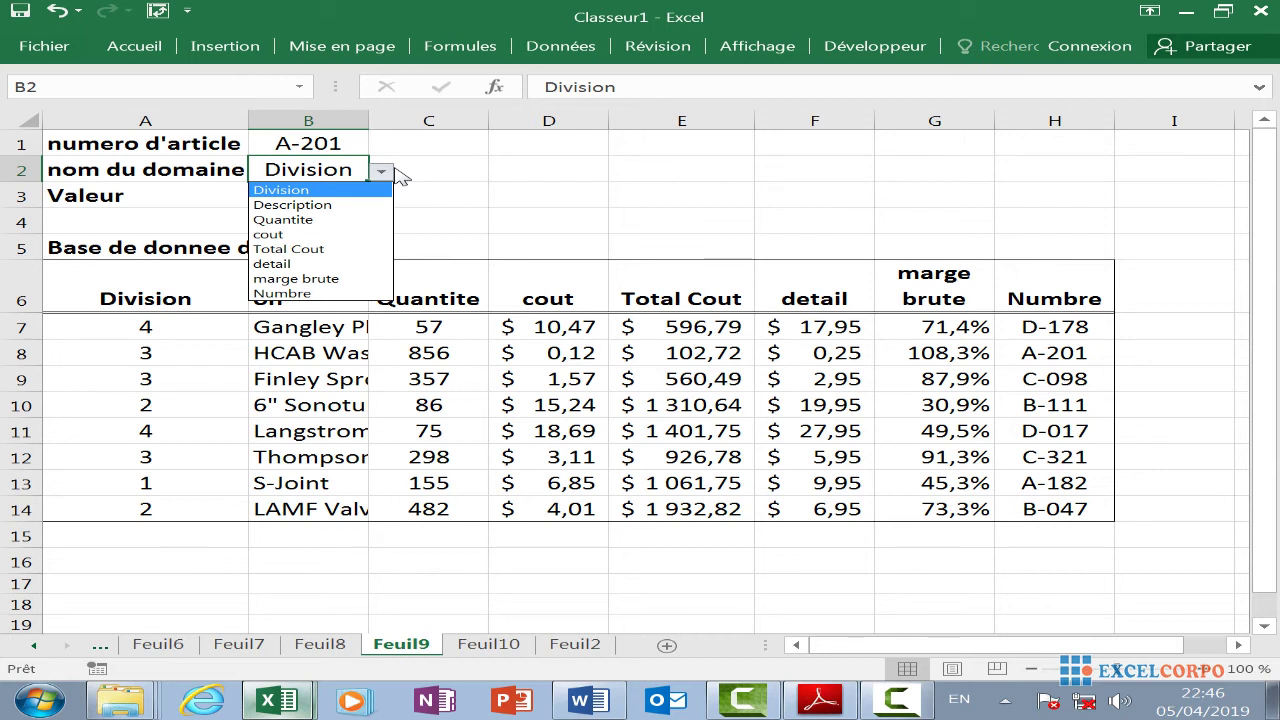
click(438, 188)
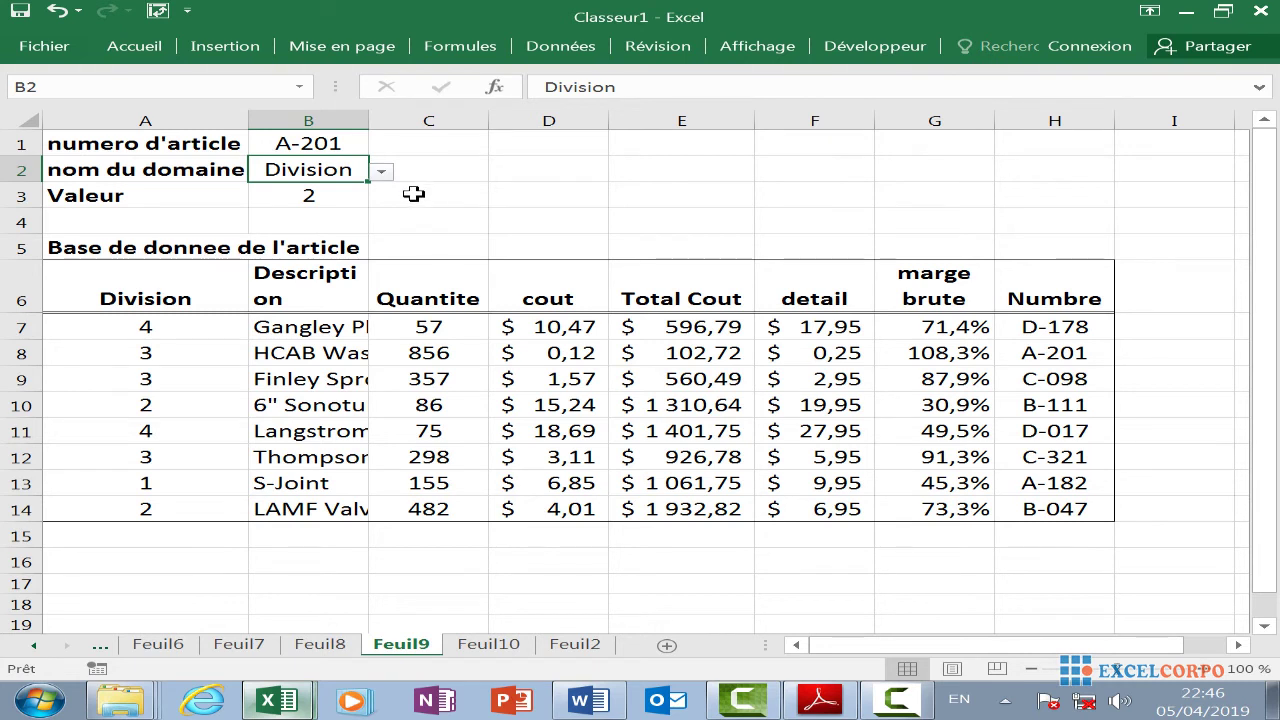
Enter the formula =EQUIV(B2;A6:H6;0) in cell C3 to find the domain name's exact-match position in the header row
click(412, 194)
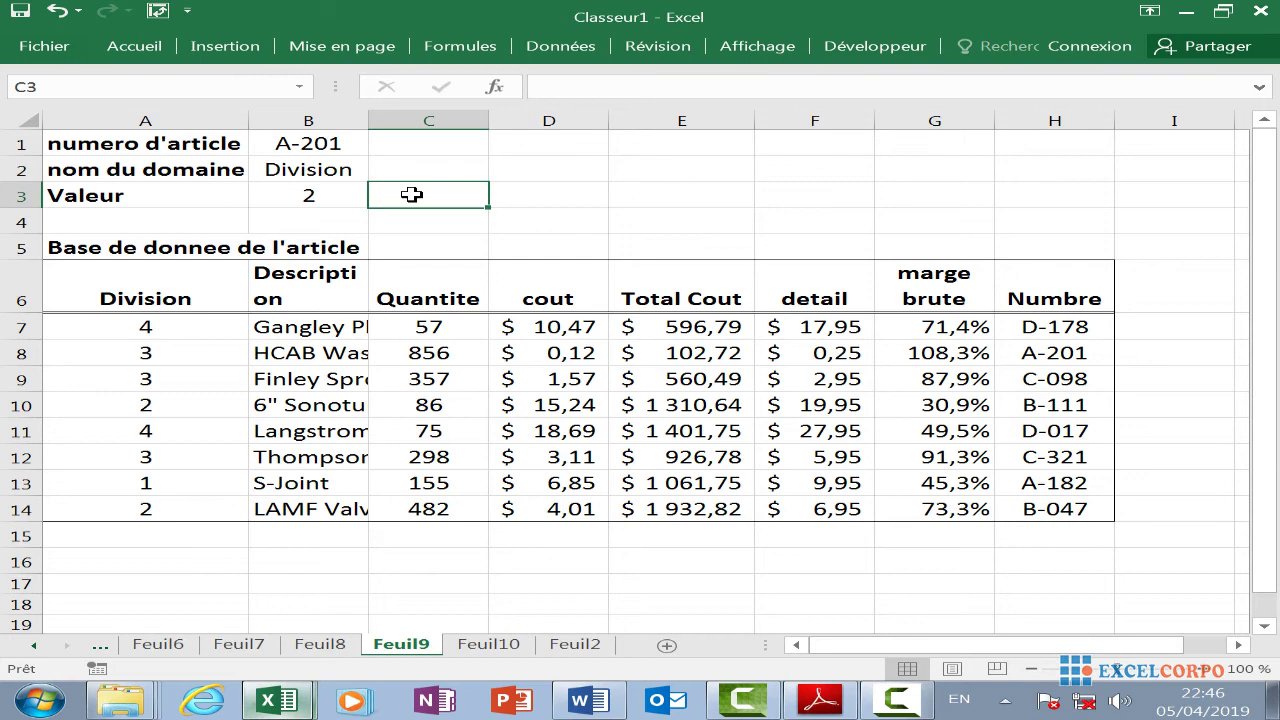
text(=equi)
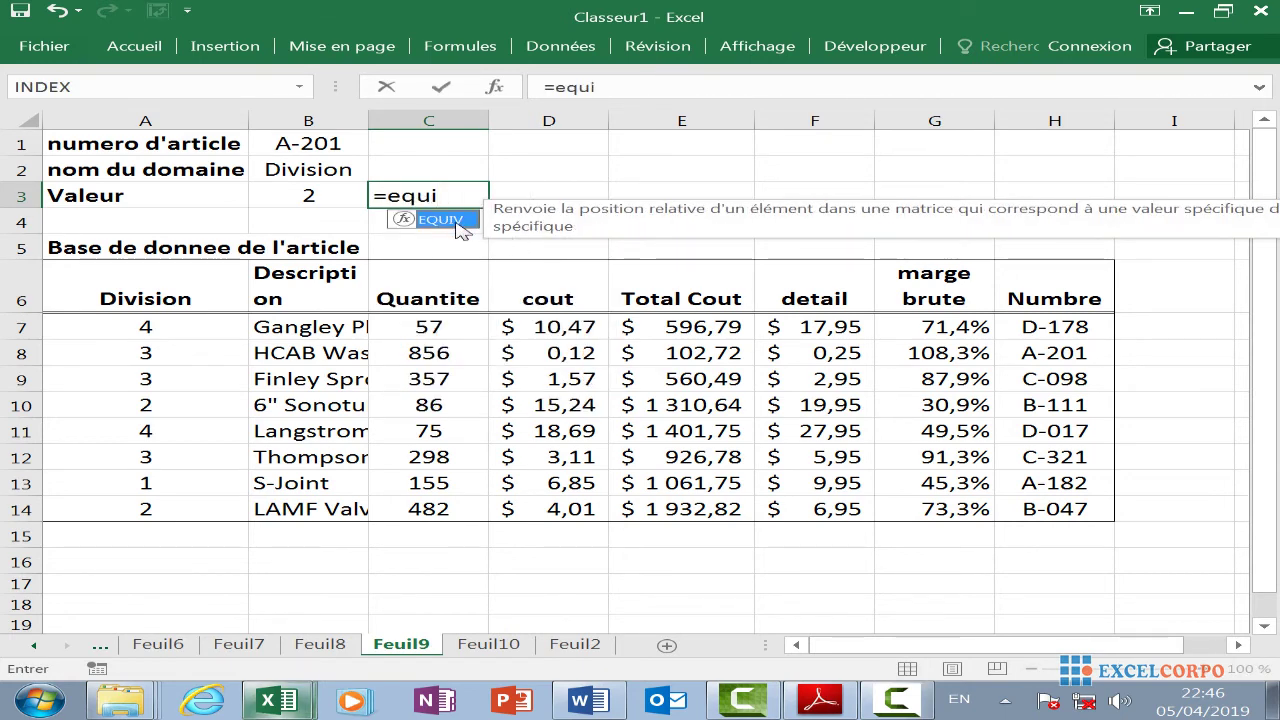
double_click(440, 219)
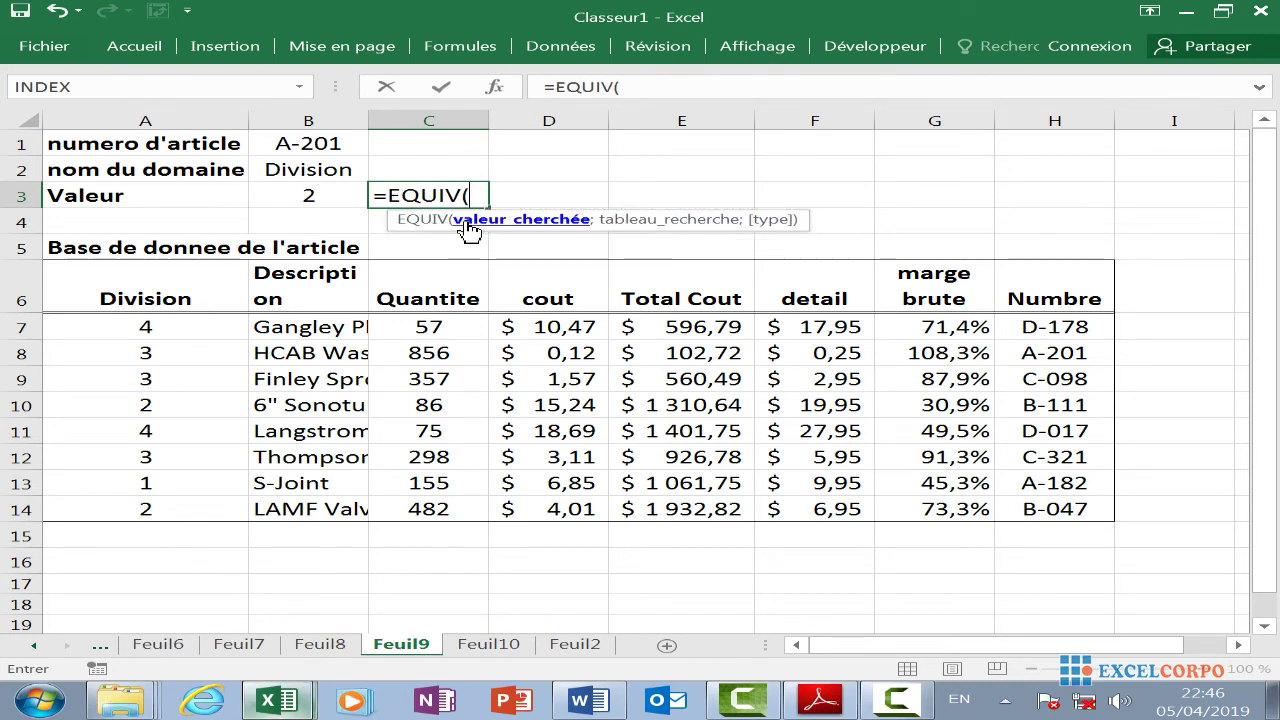
click(331, 164)
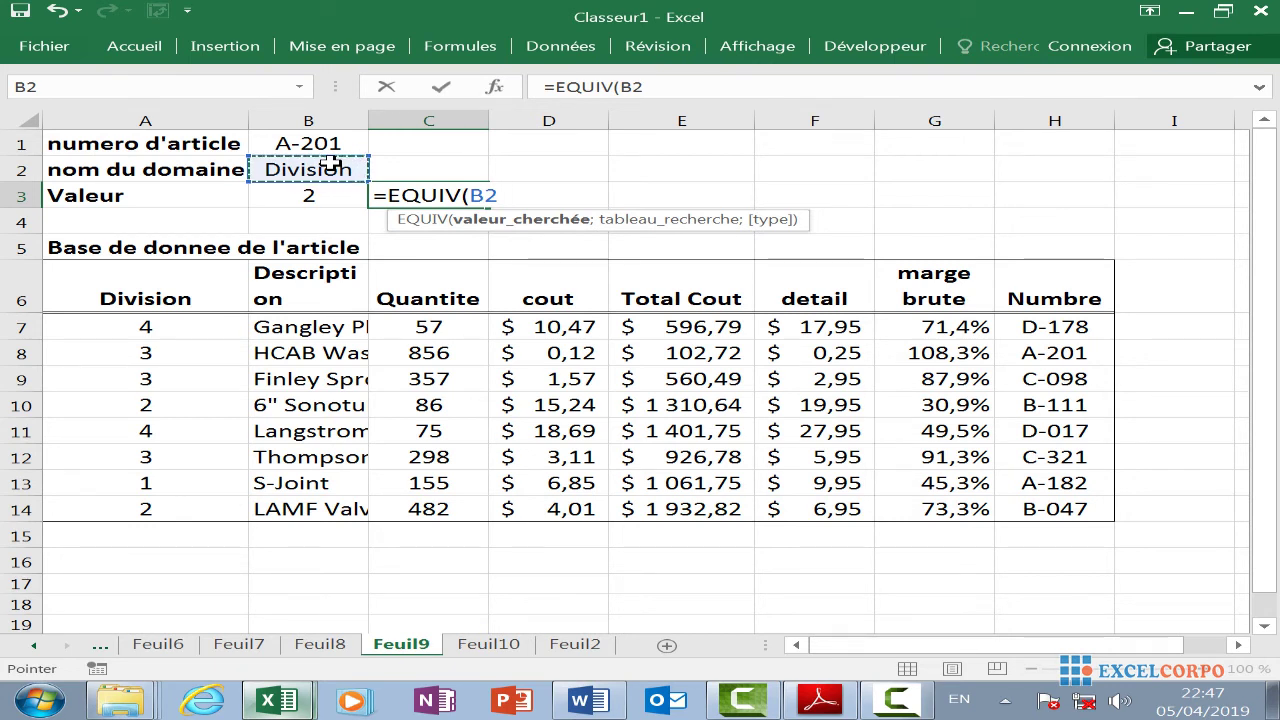
text(;)
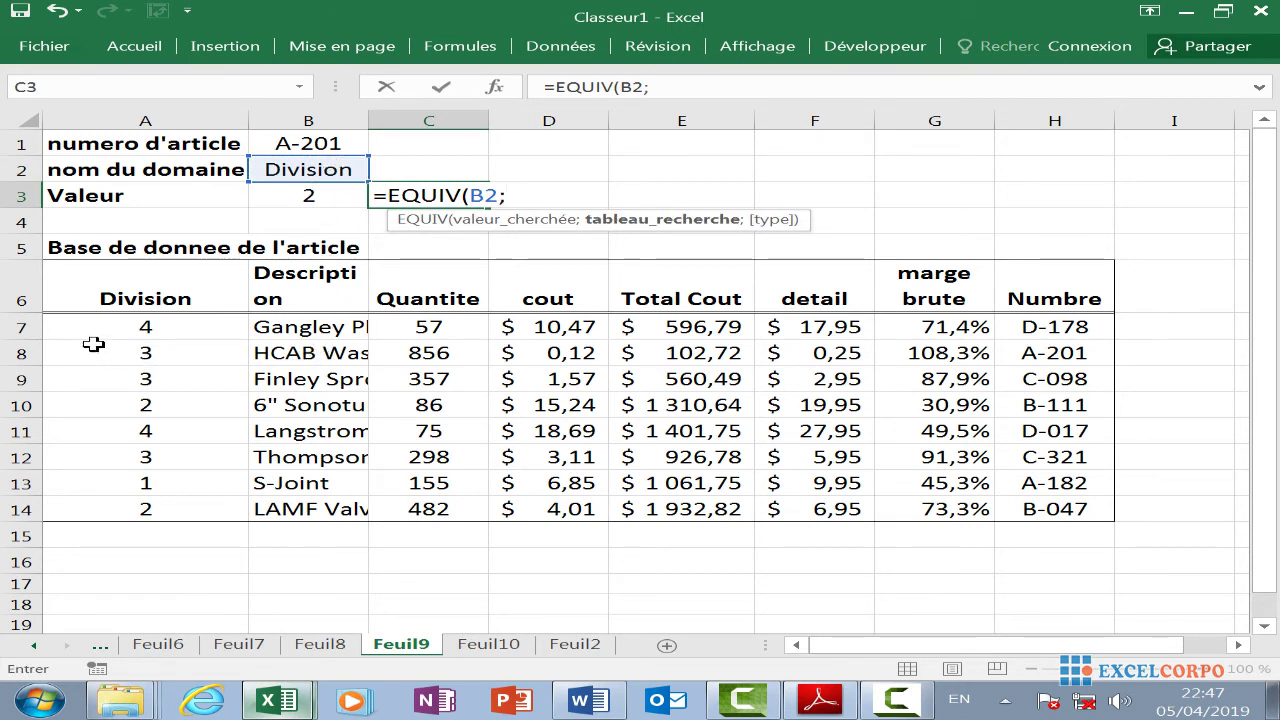
drag(80, 306, 1063, 294)
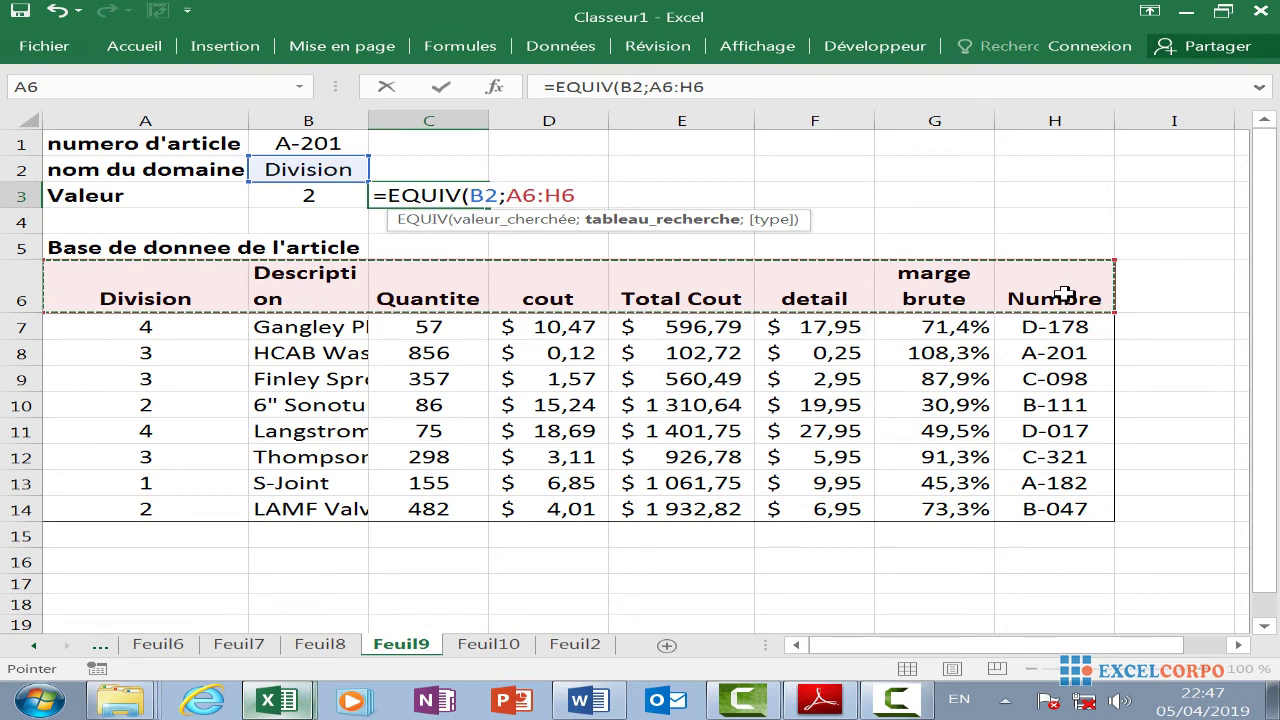
text(;)
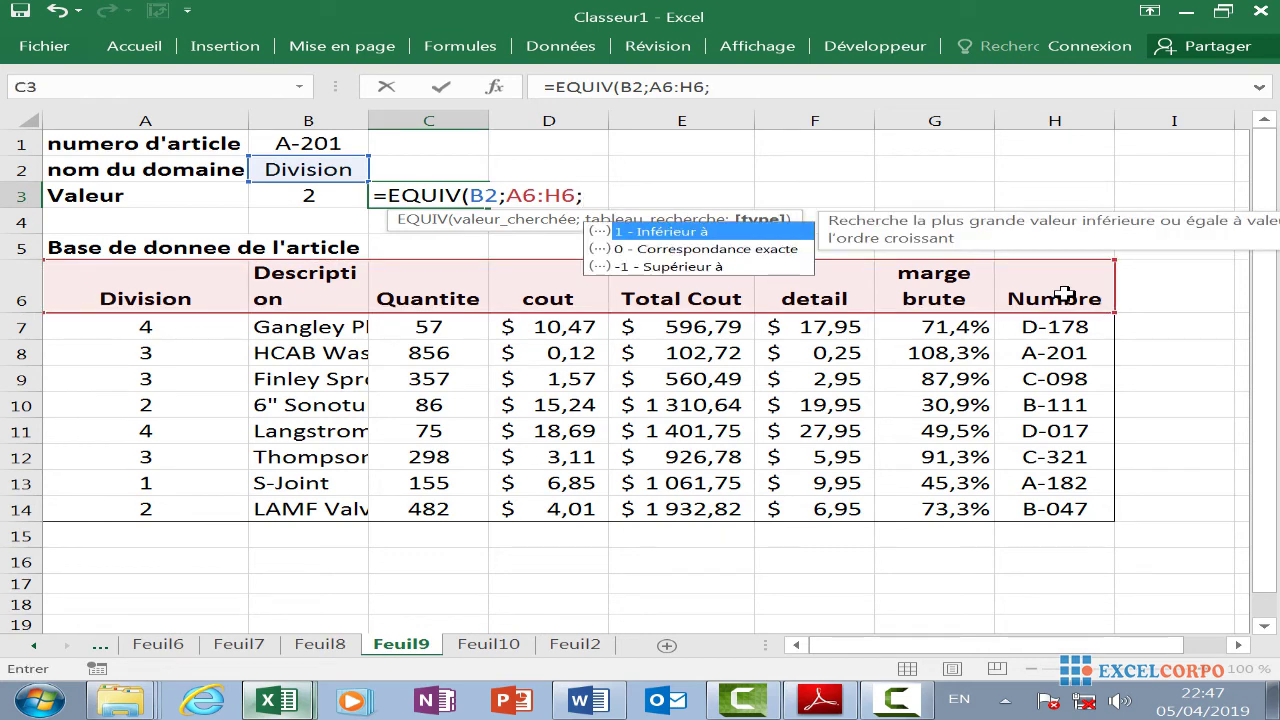
double_click(730, 250)
key(Return)
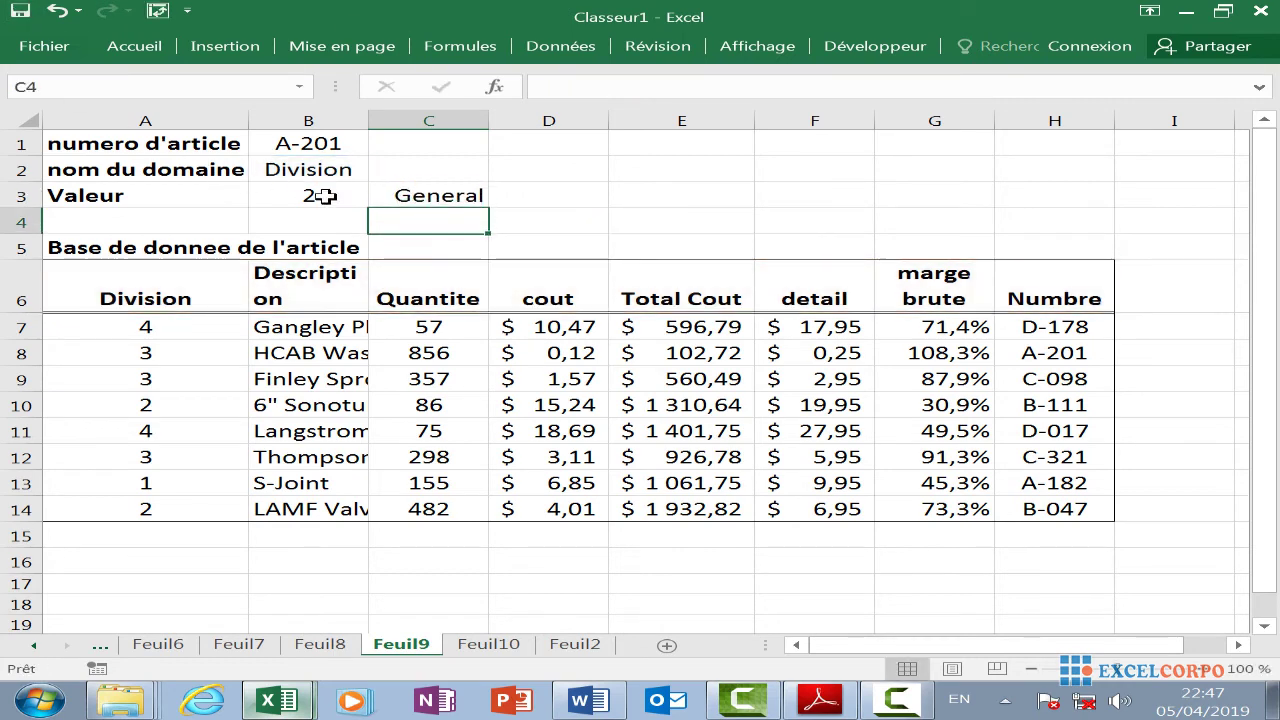
Delete the EQUIV formula from cell C3
click(416, 196)
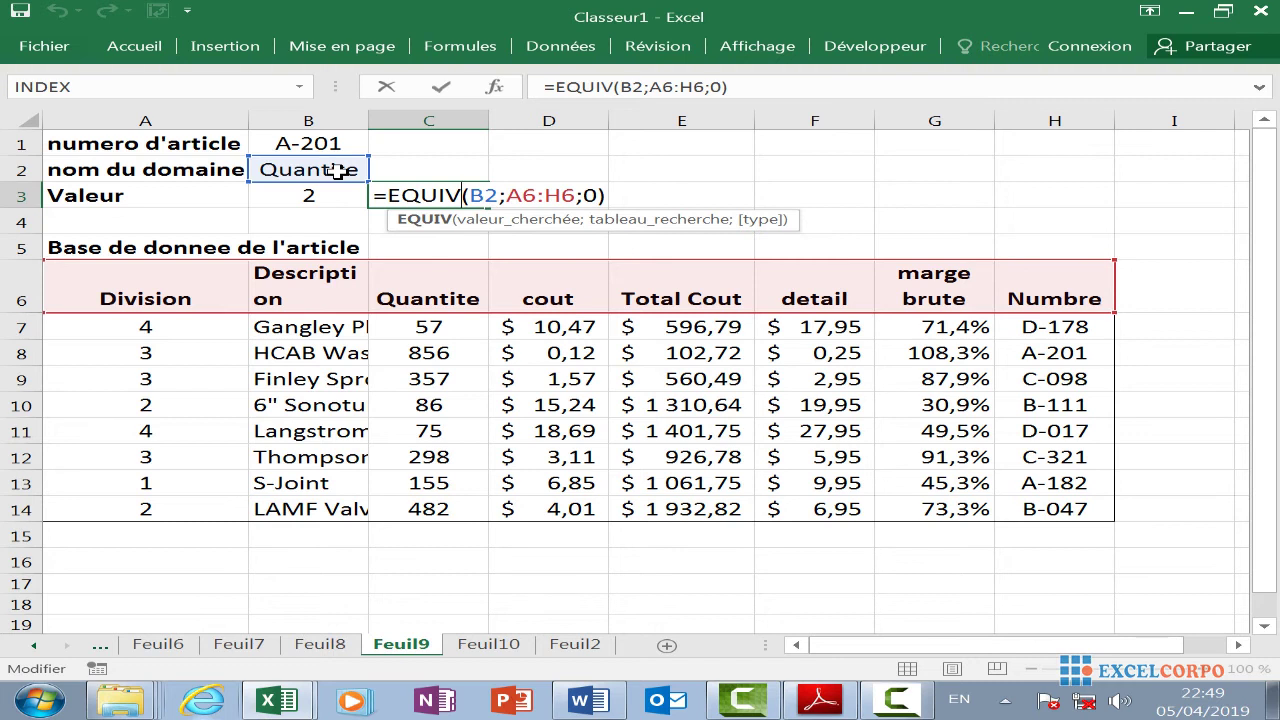
click(607, 196)
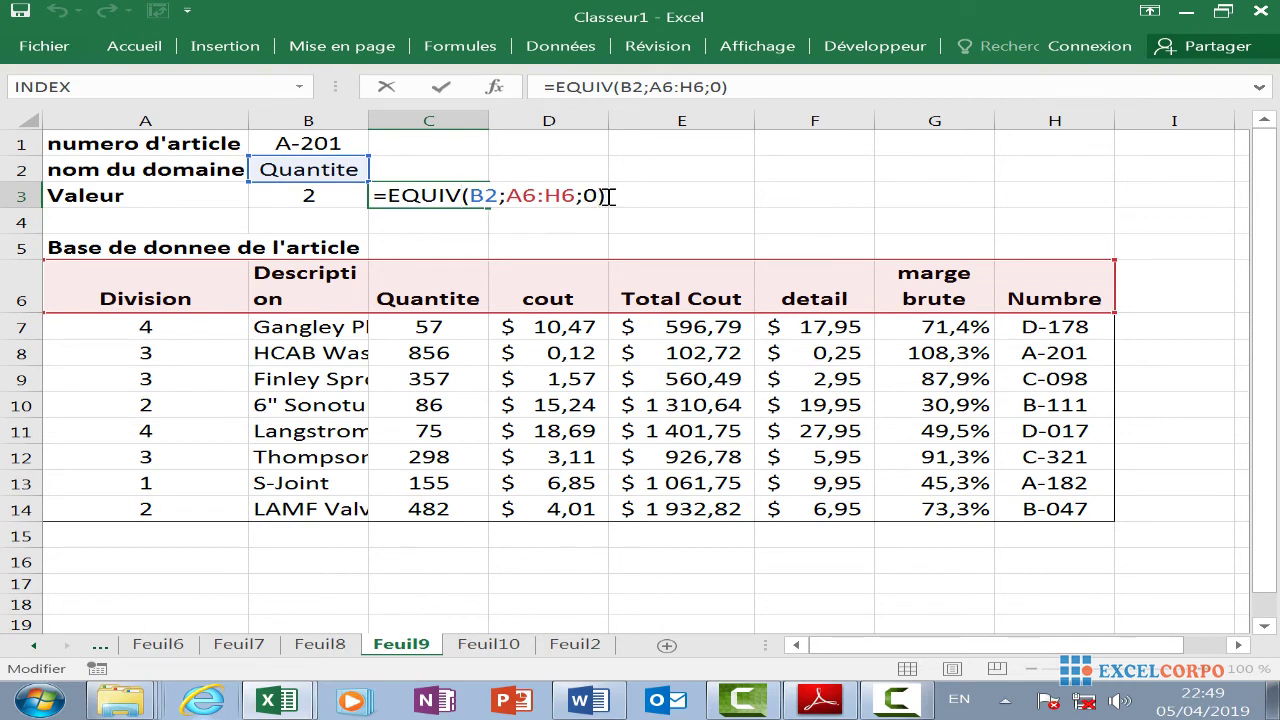
key(BackSpace)
key(BackSpace)
key(BackSpace)
key(BackSpace)
key(BackSpace)
key(BackSpace)
key(BackSpace)
key(BackSpace)
key(BackSpace)
key(BackSpace)
key(BackSpace)
key(BackSpace)
key(BackSpace)
key(BackSpace)
key(BackSpace)
key(BackSpace)
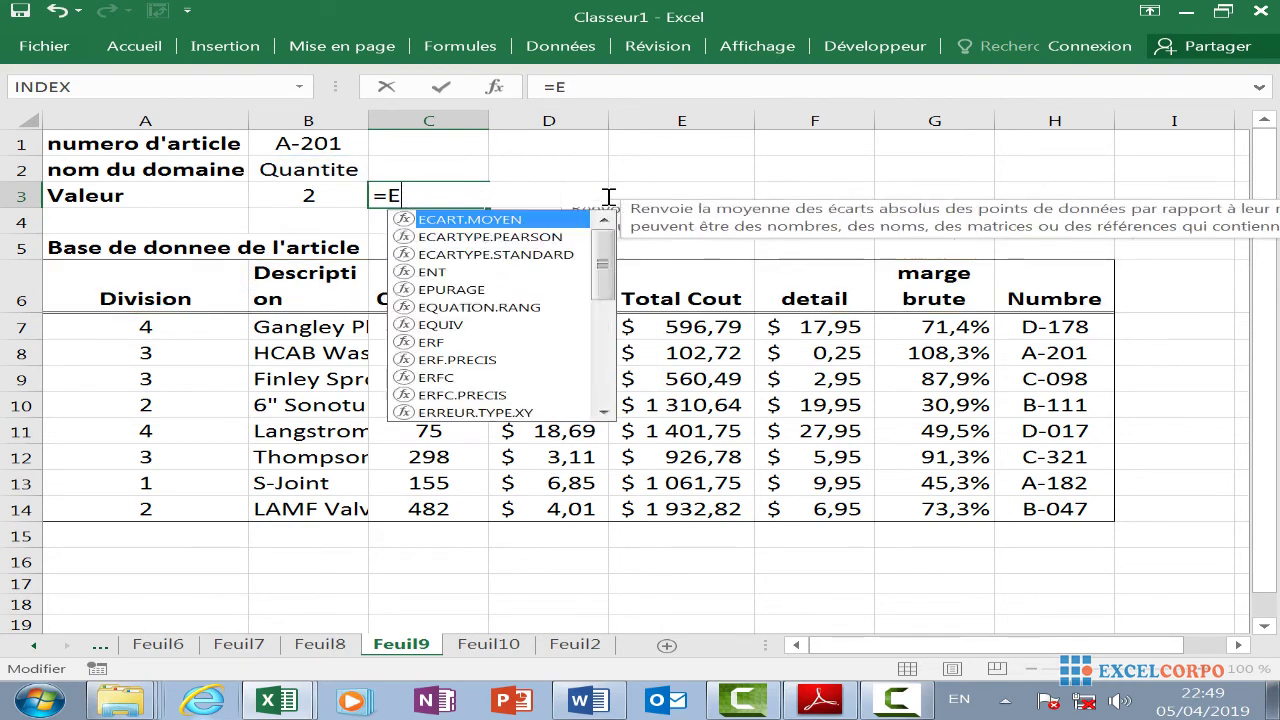
key(BackSpace)
key(BackSpace)
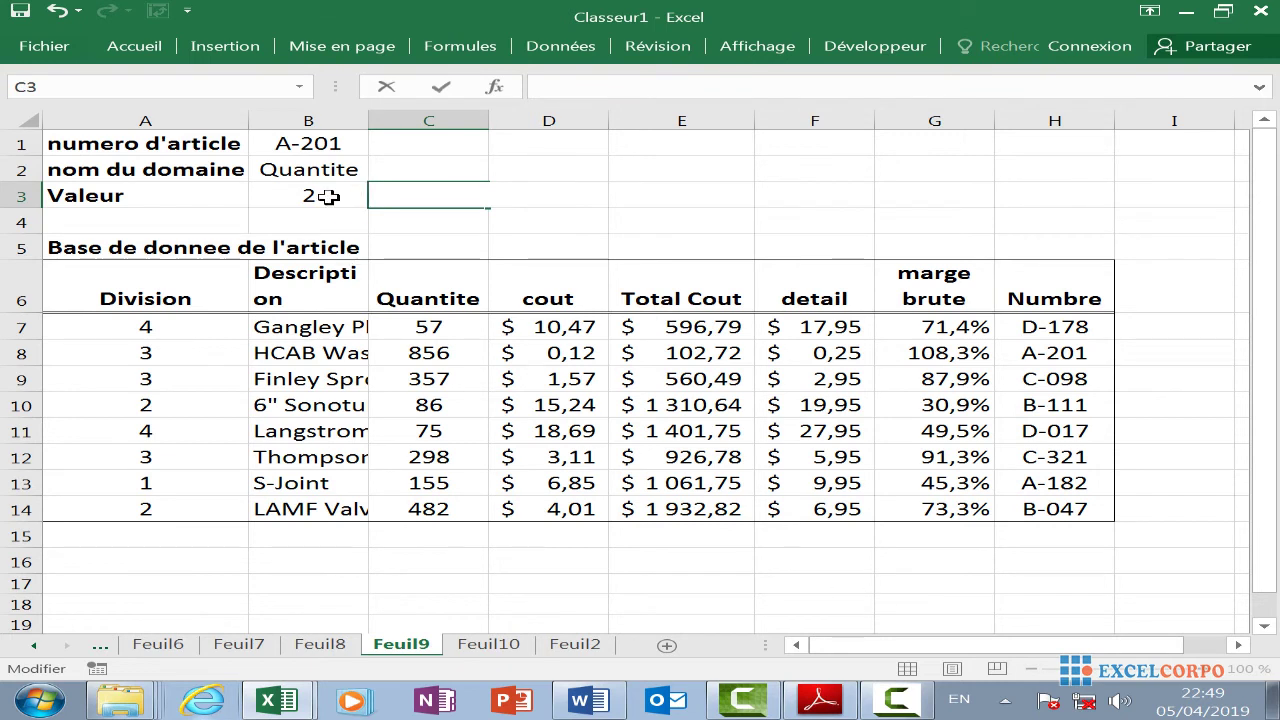
Wrap the EQUIV formula in cell B3 in an INDEX function with A7:H14 as the matrix, keeping EQUIV as the row argument
double_click(330, 197)
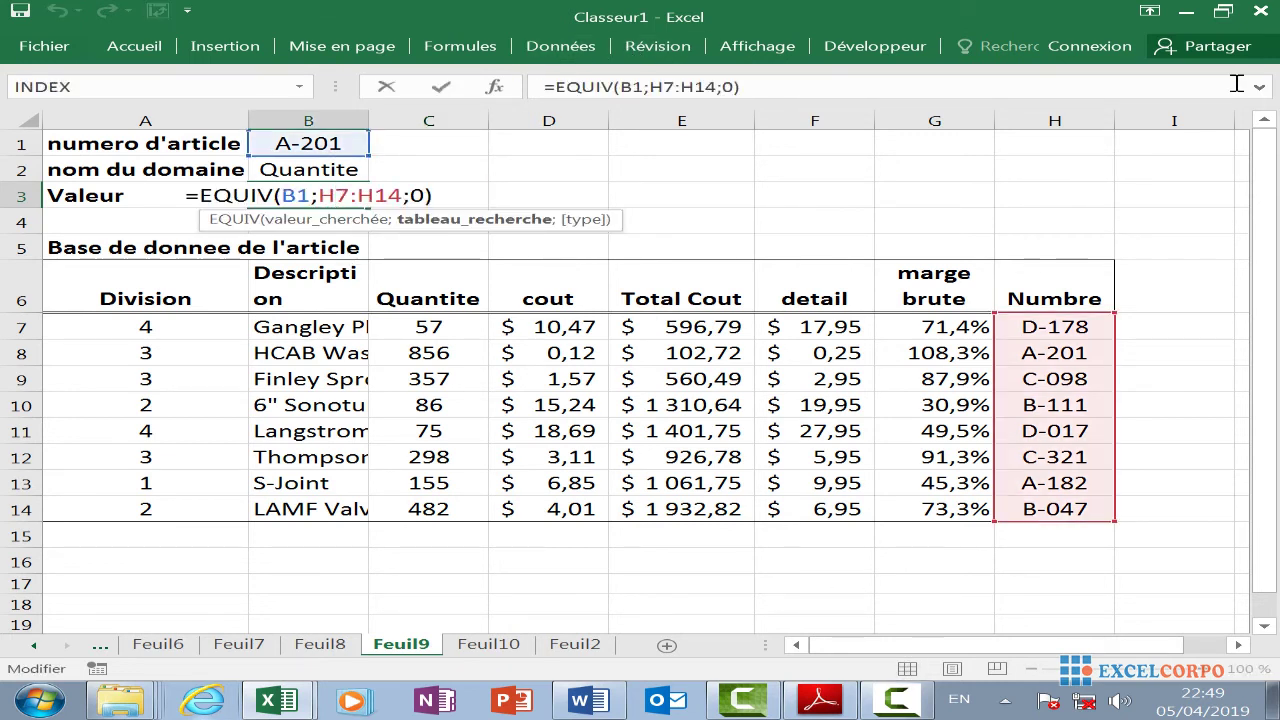
click(558, 87)
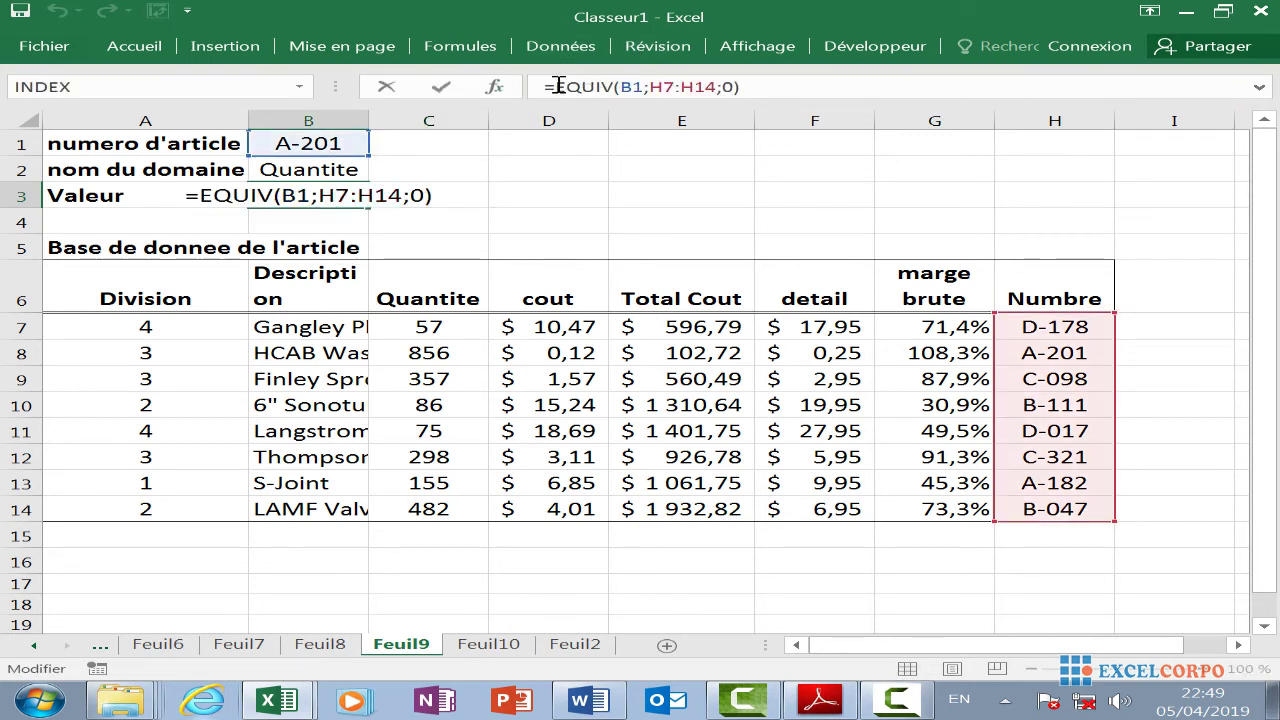
text(inde)
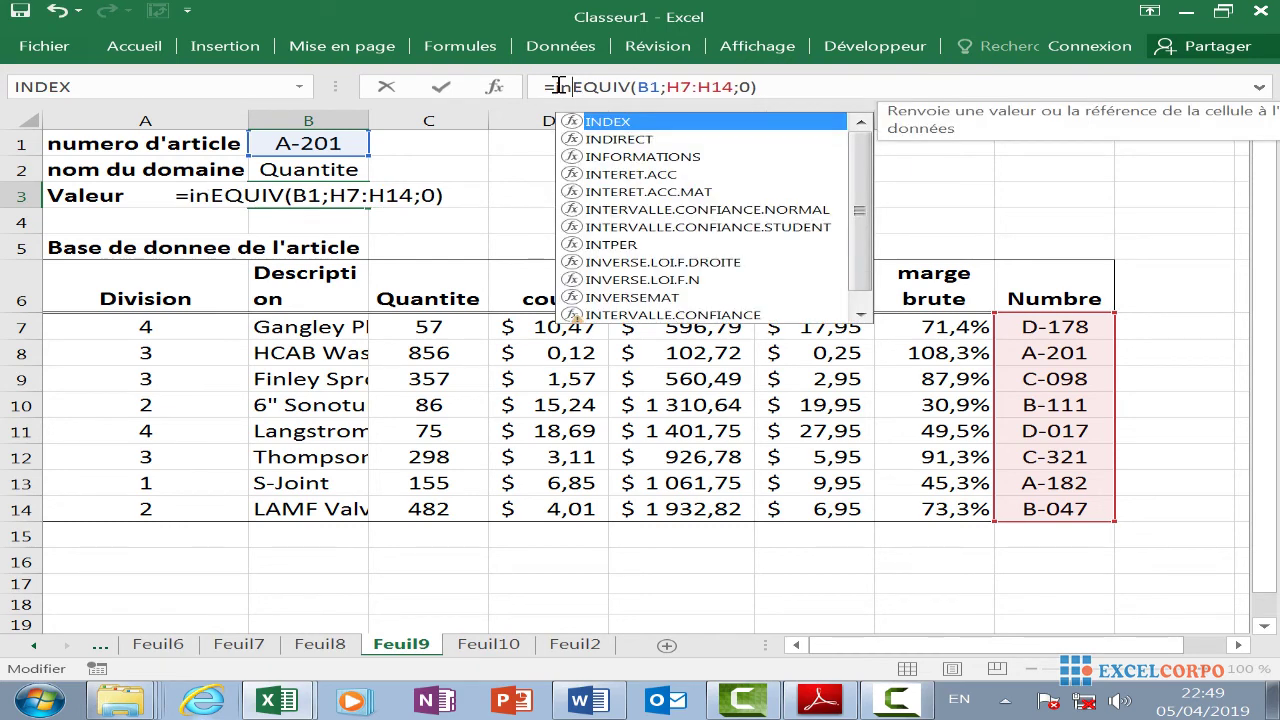
text(x)
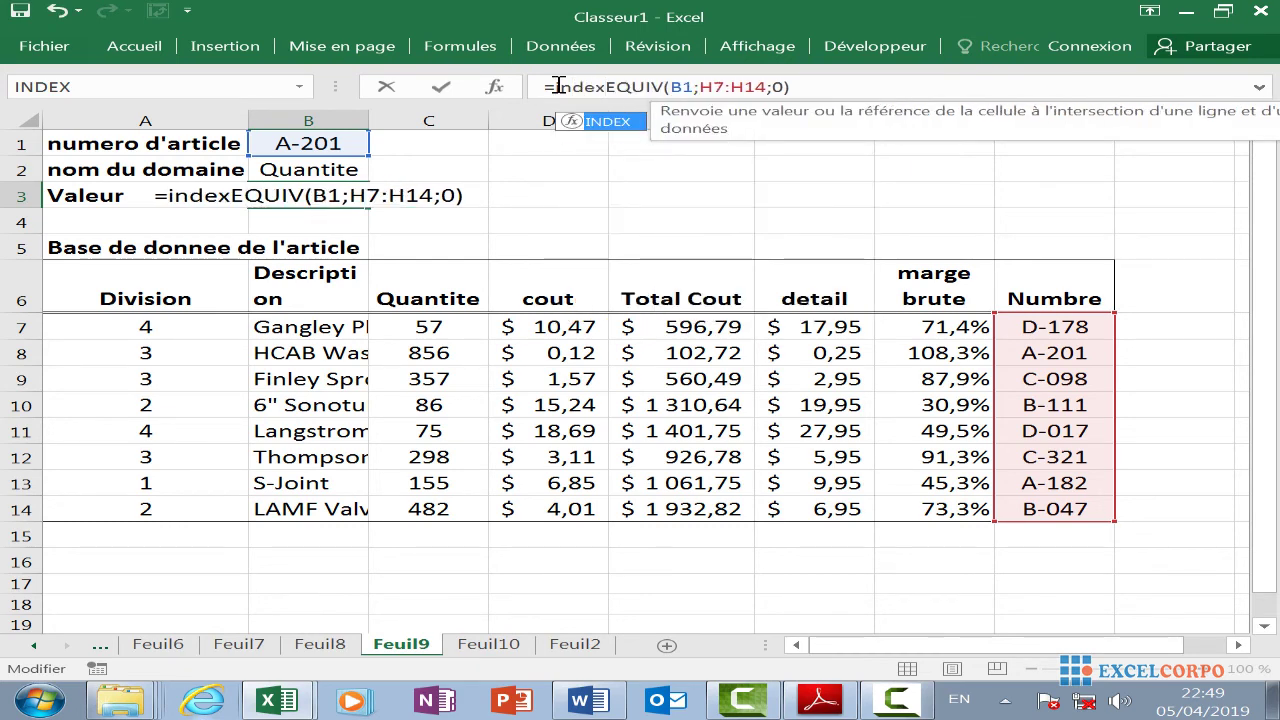
text(()
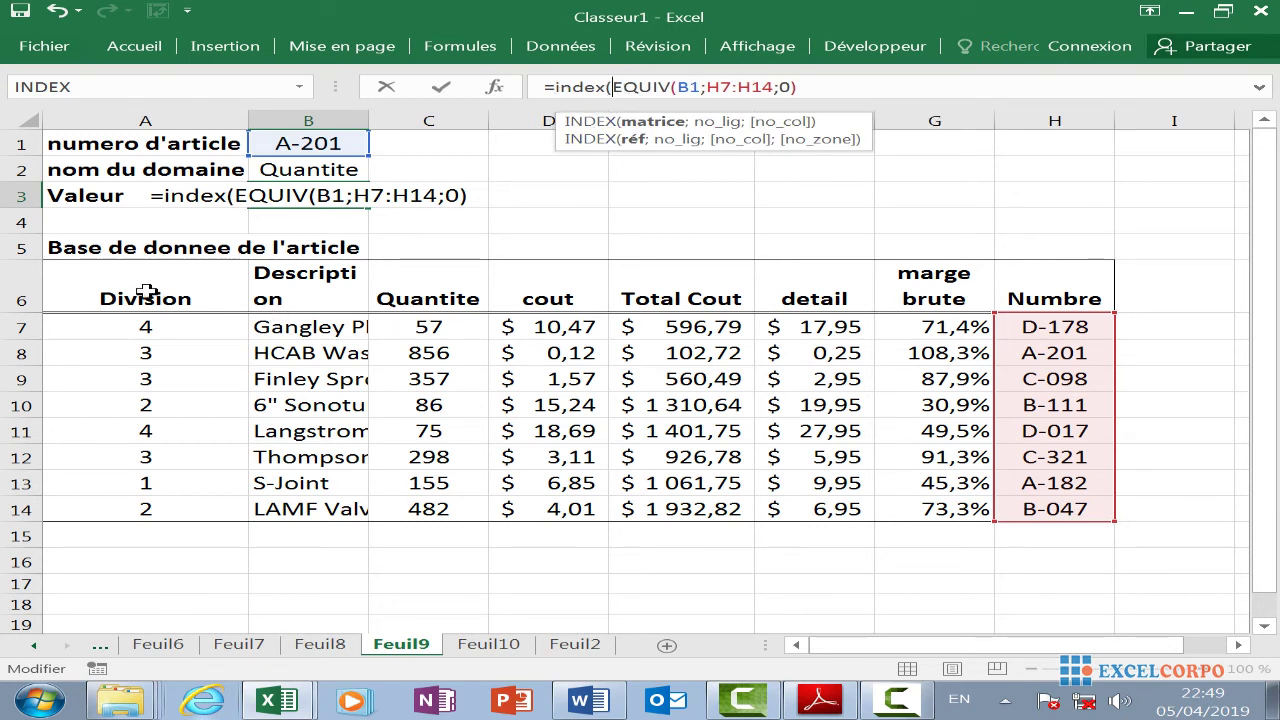
click(69, 325)
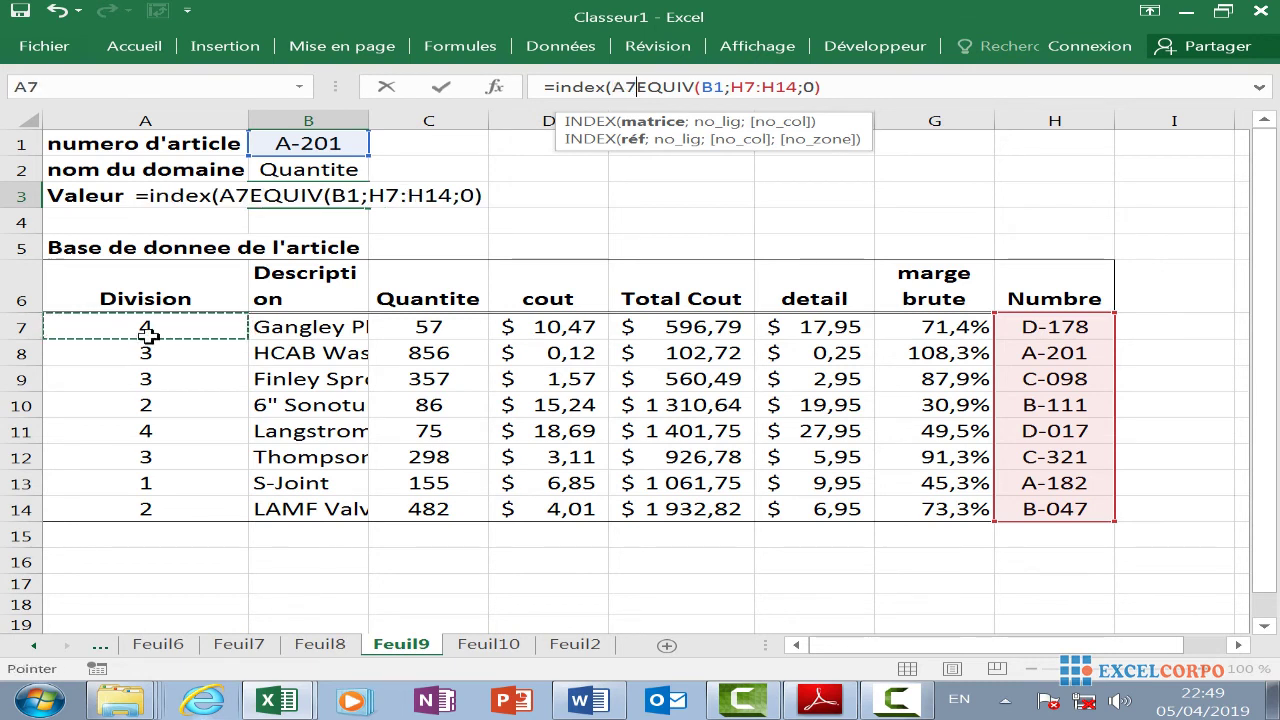
drag(147, 333, 1085, 507)
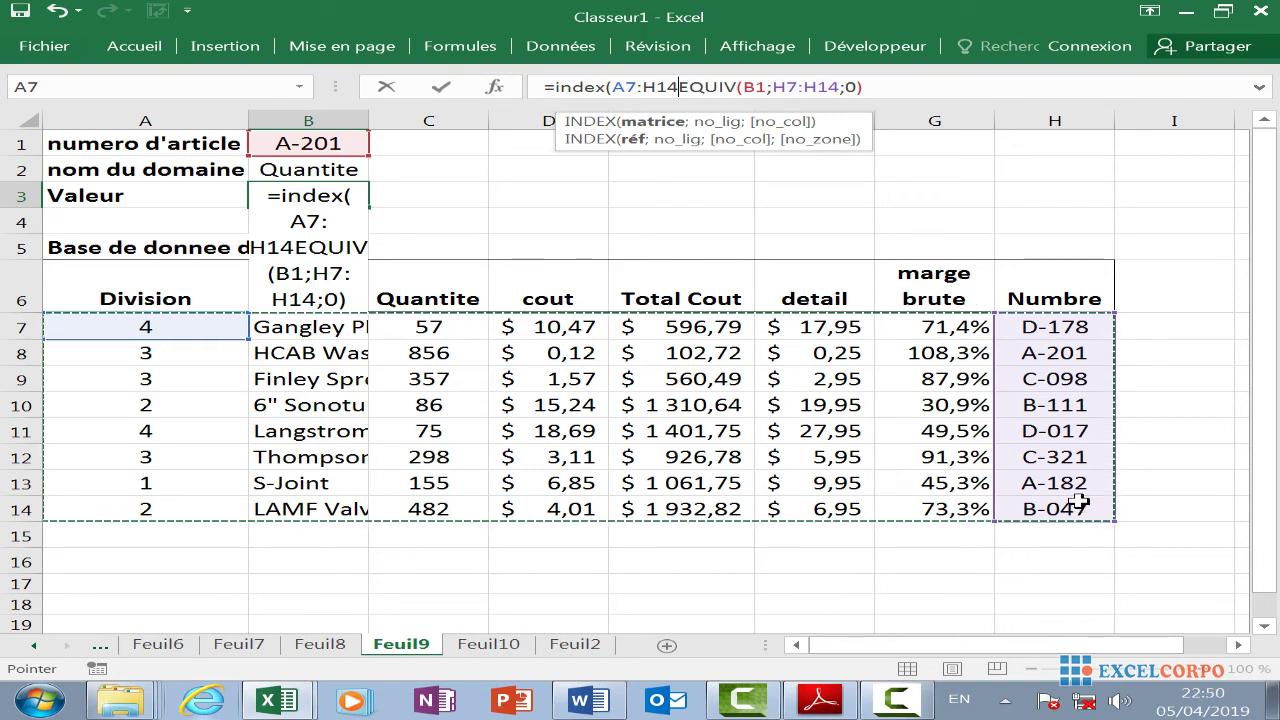
text(;)
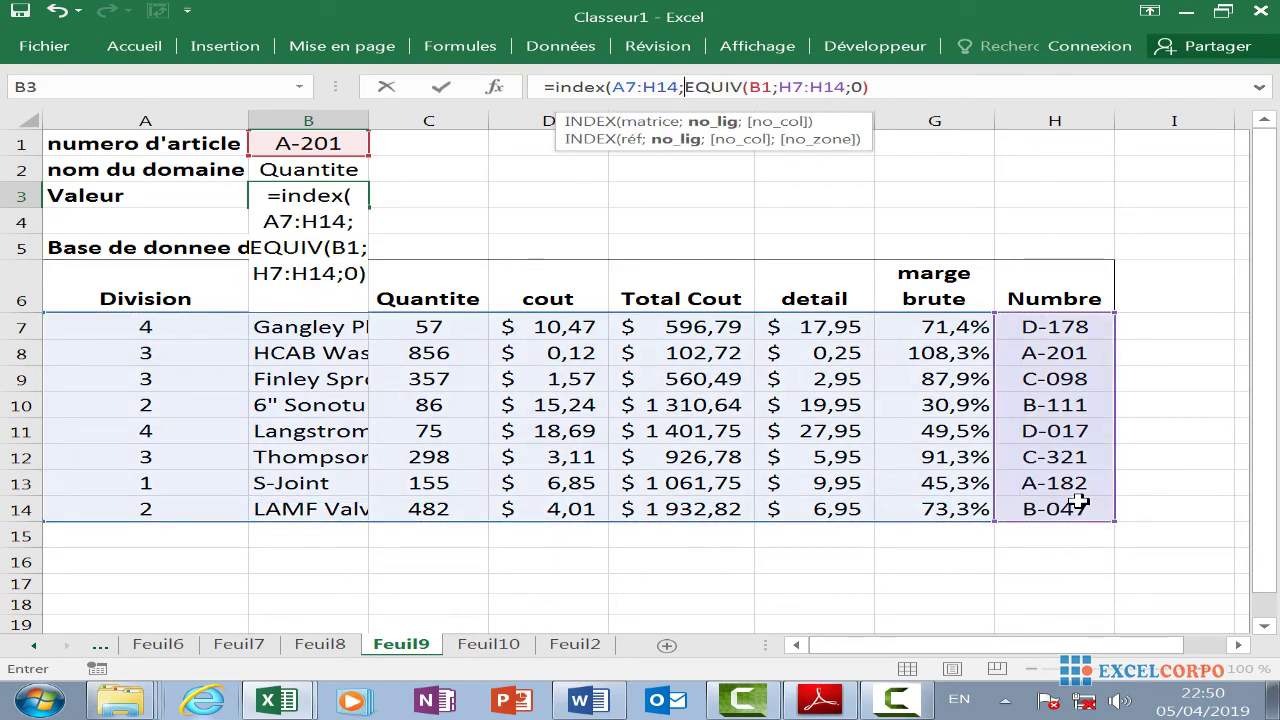
Add EQUIV(B2;A6:H6;0) as the INDEX column argument in cell B3 and complete the formula
click(801, 87)
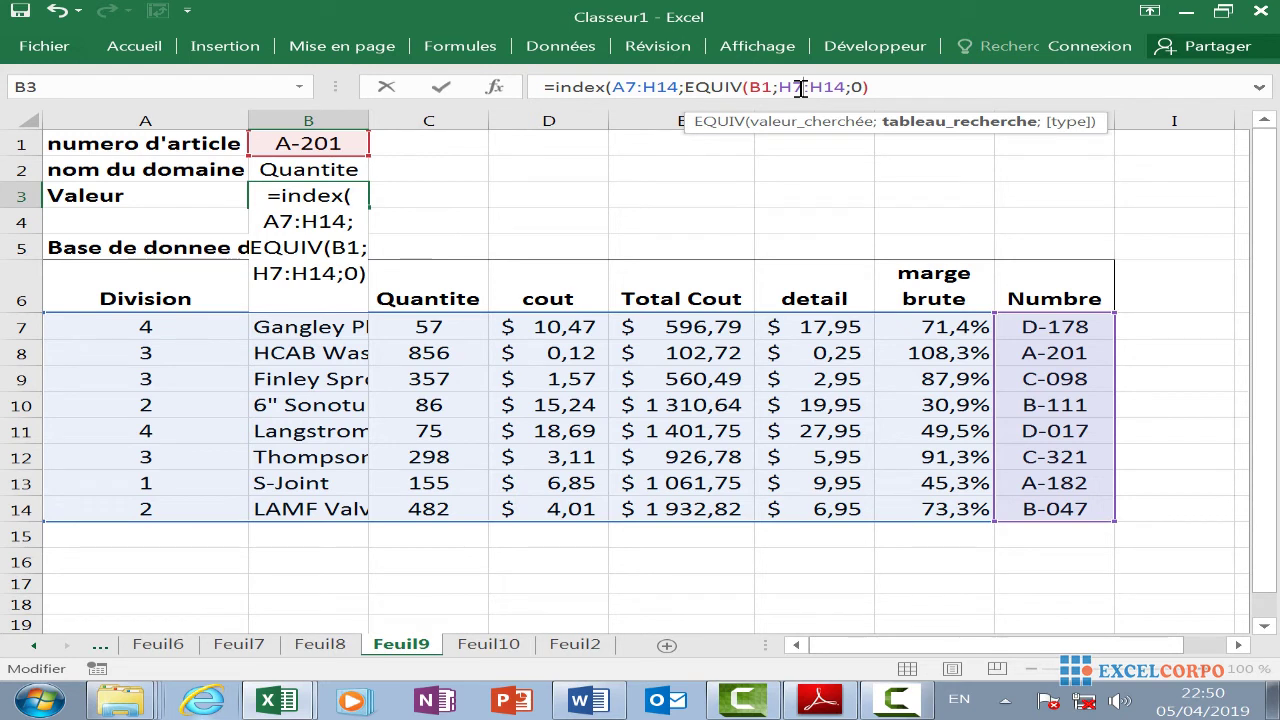
click(878, 87)
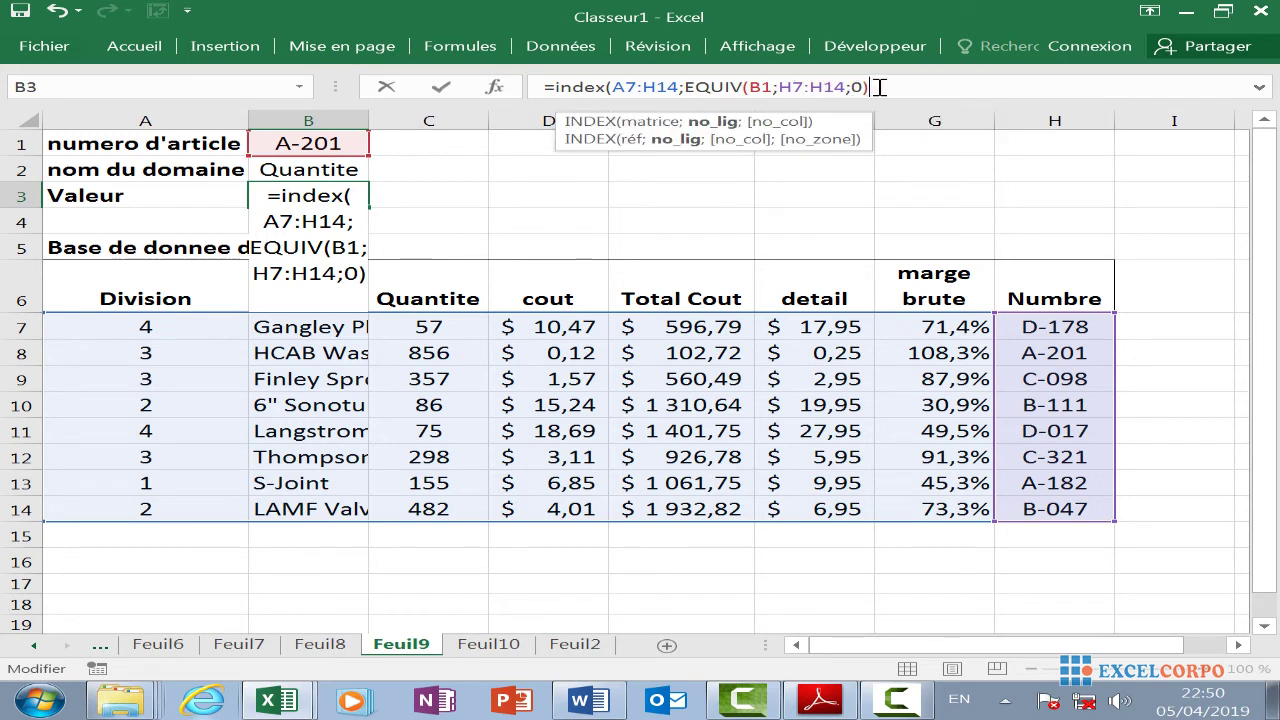
text(;)
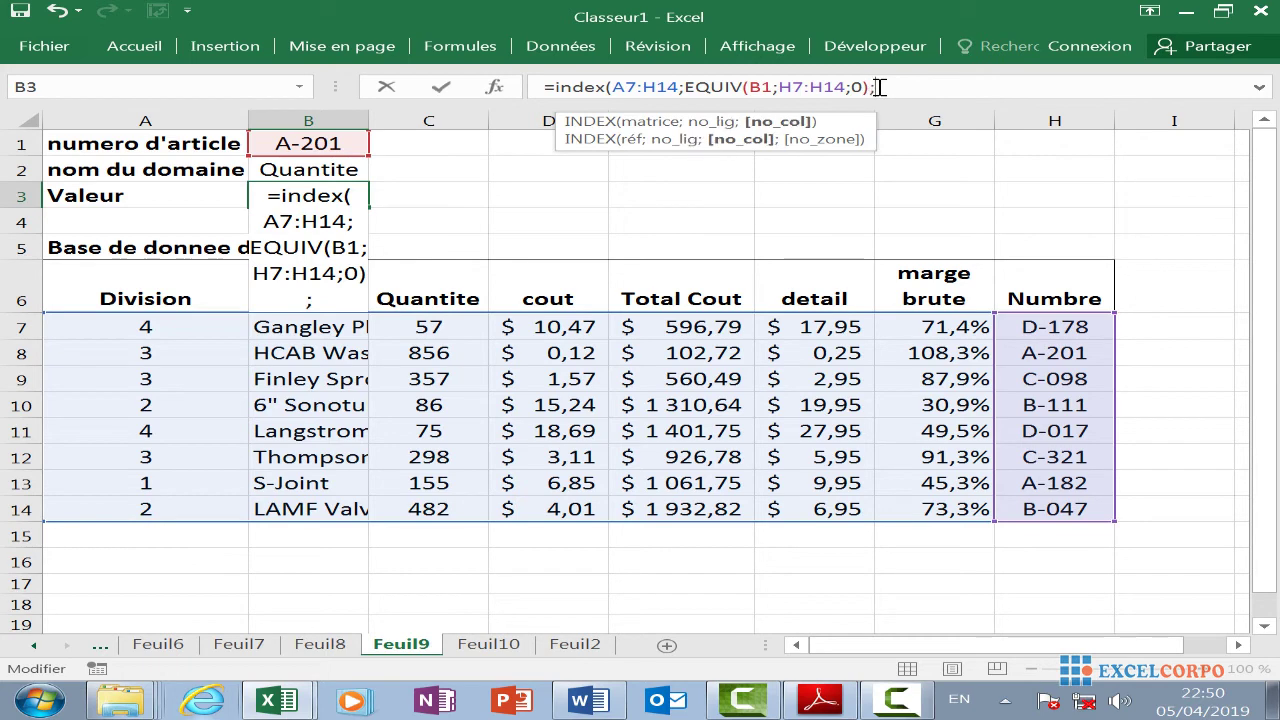
text(eqi)
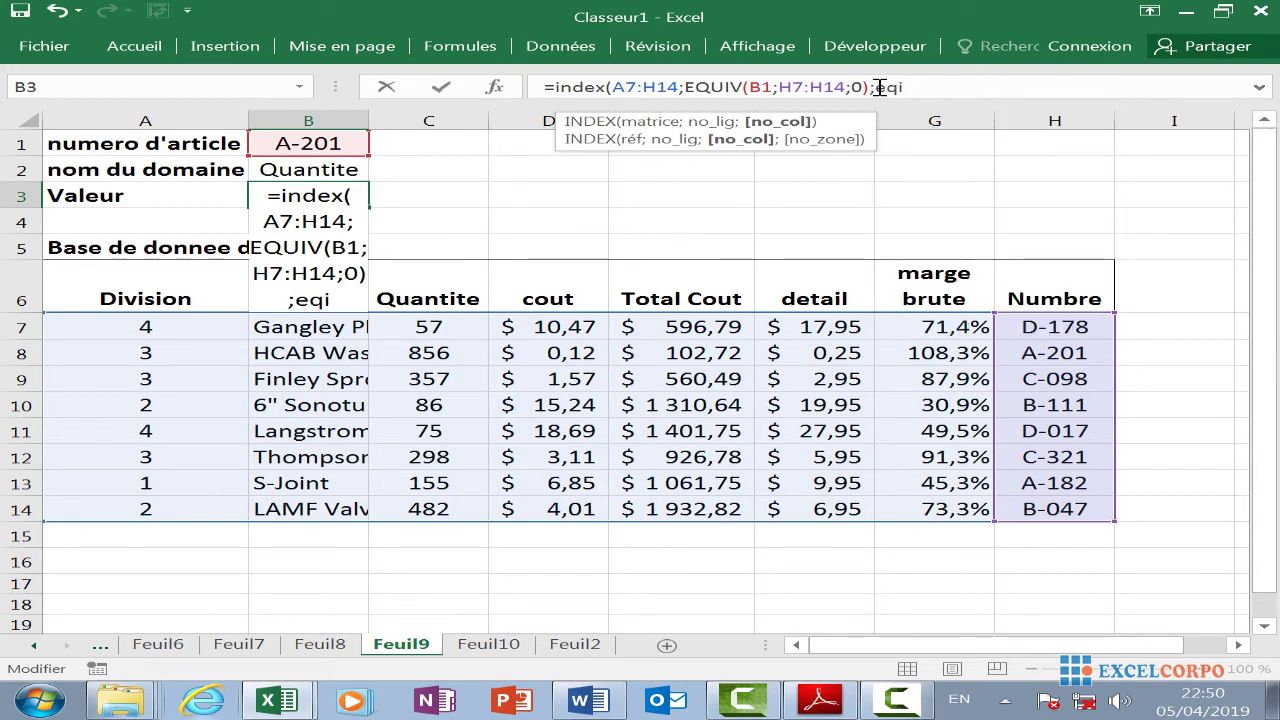
key(BackSpace)
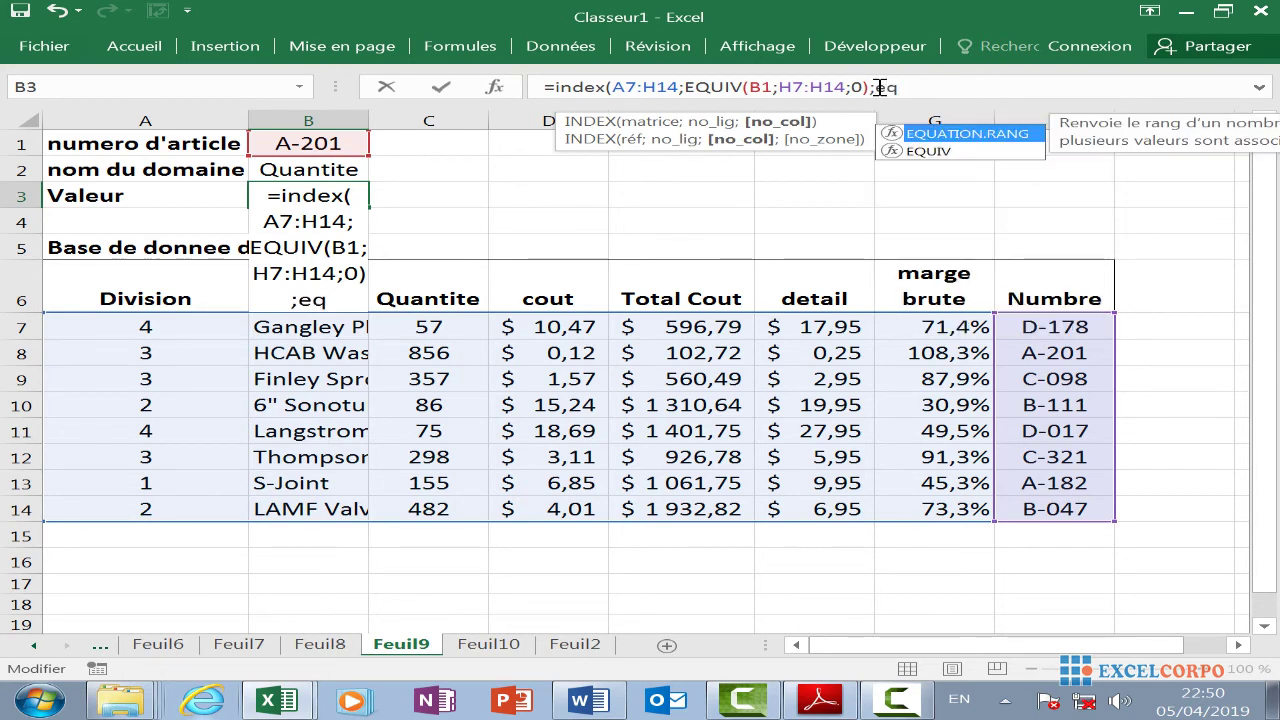
double_click(930, 151)
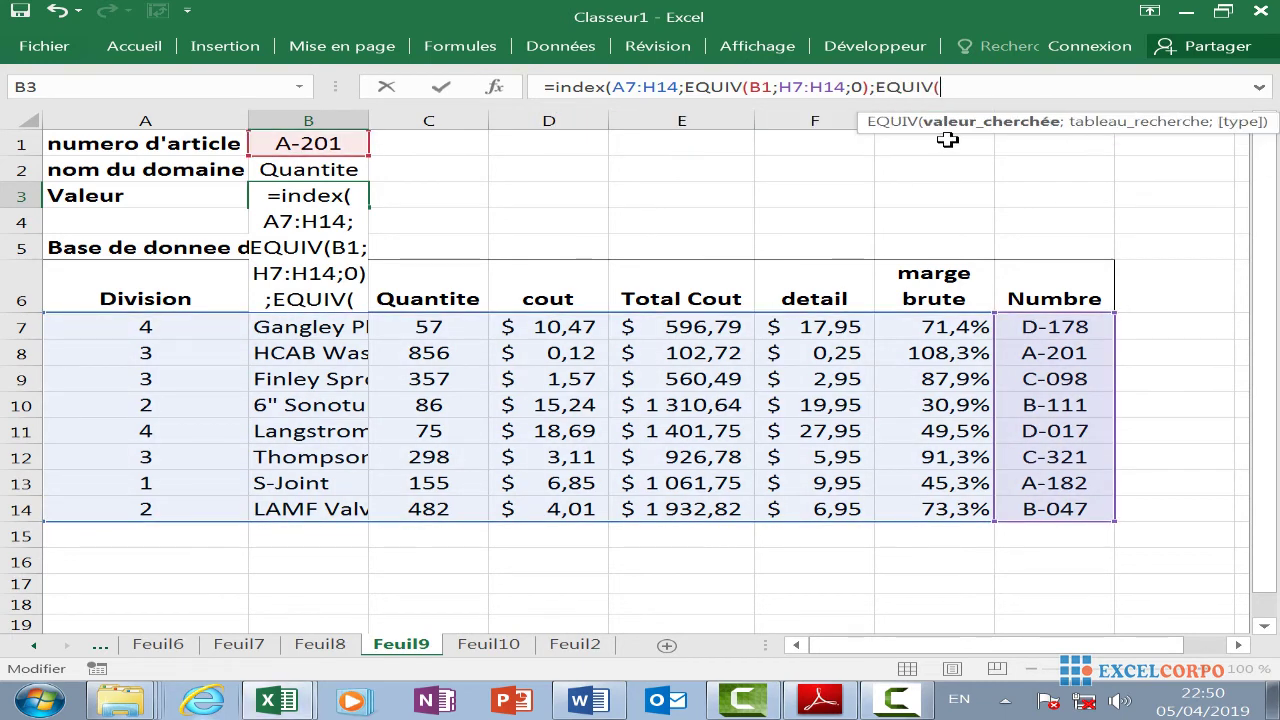
click(313, 170)
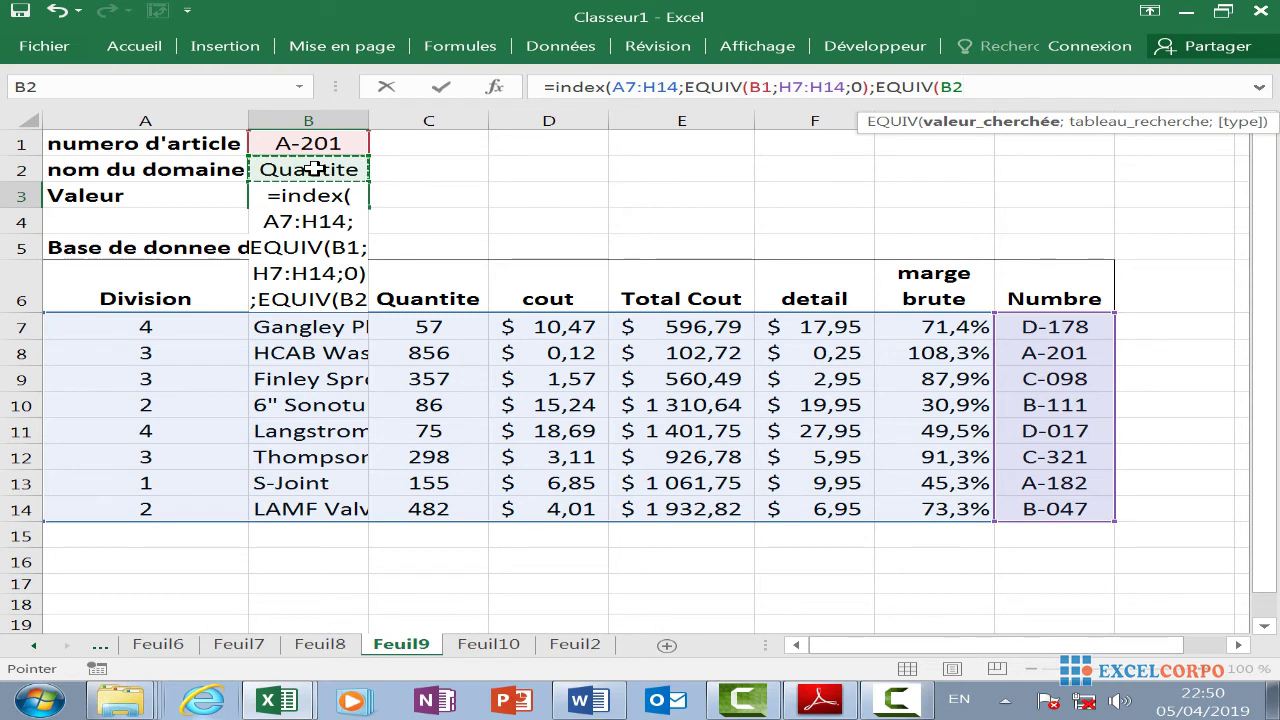
text(;)
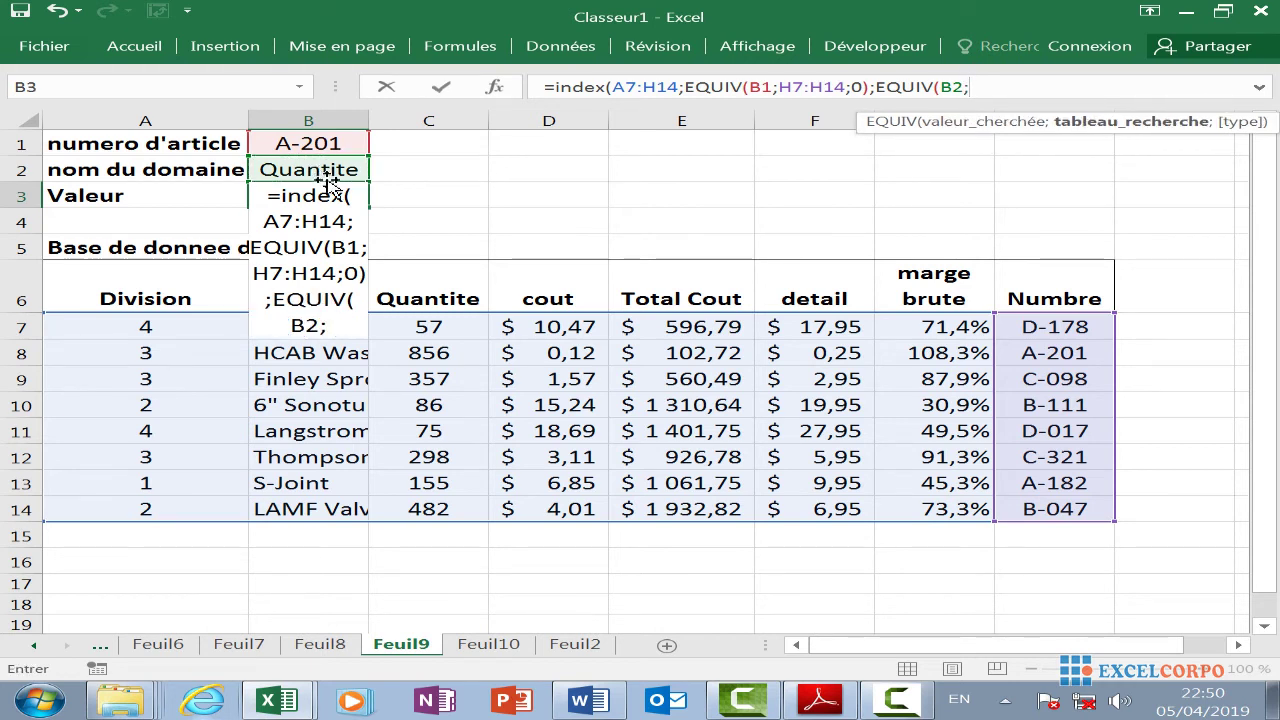
drag(106, 297, 560, 327)
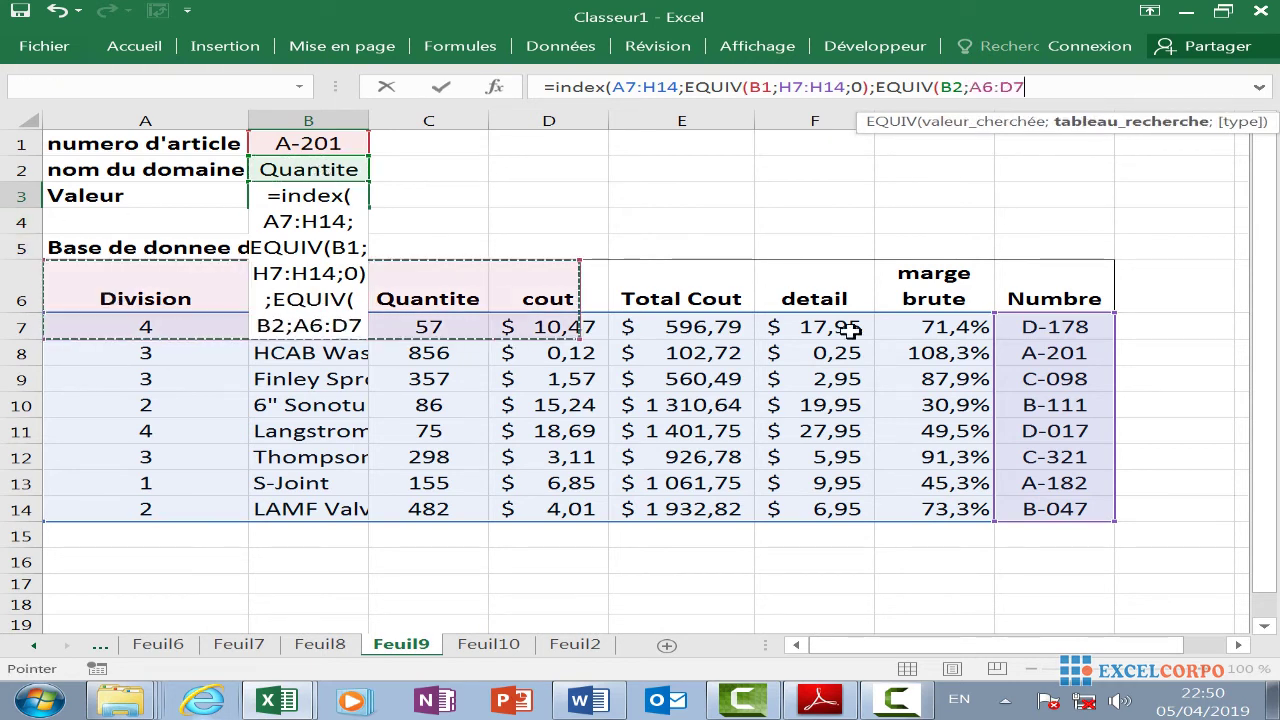
drag(848, 330, 1030, 288)
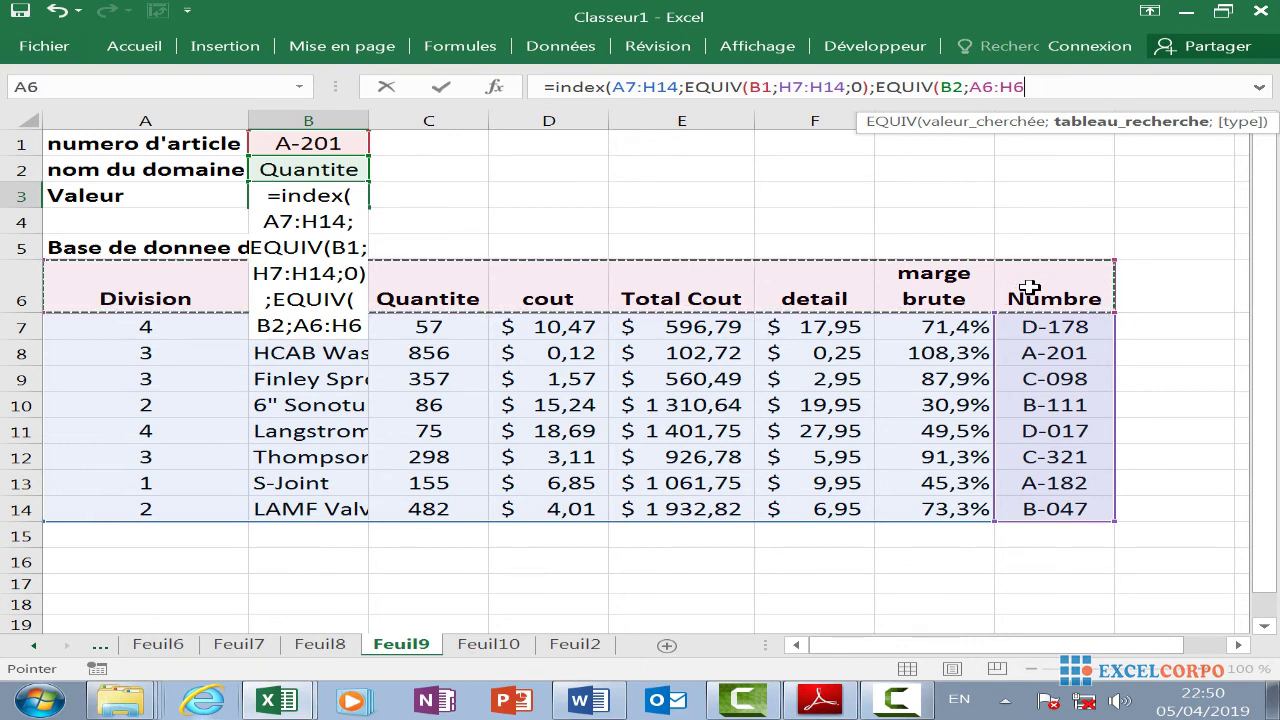
text(;)
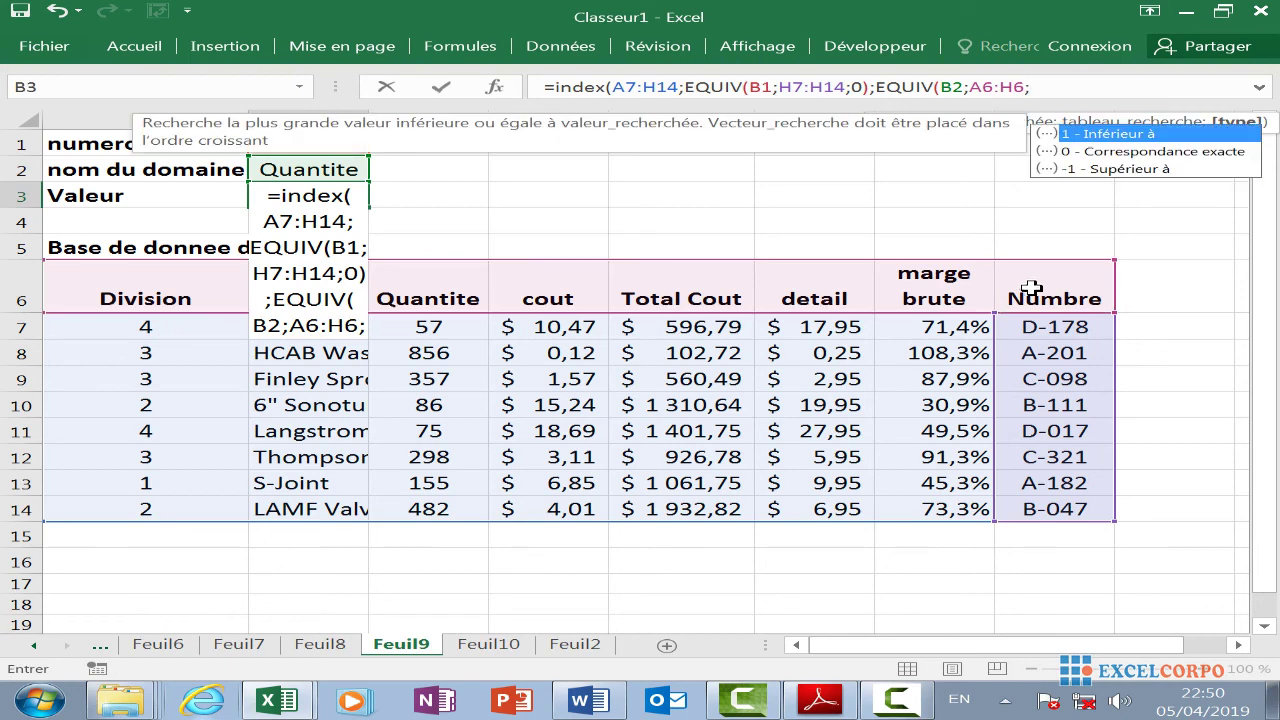
double_click(1135, 153)
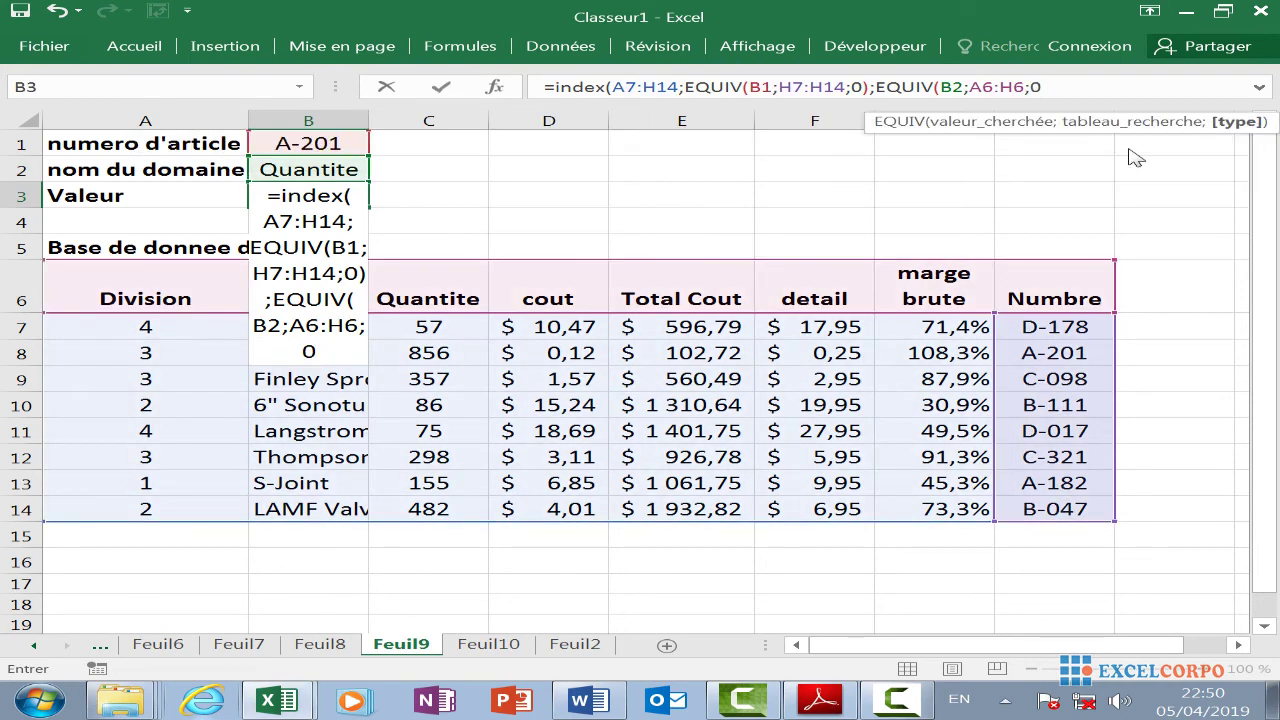
text()))
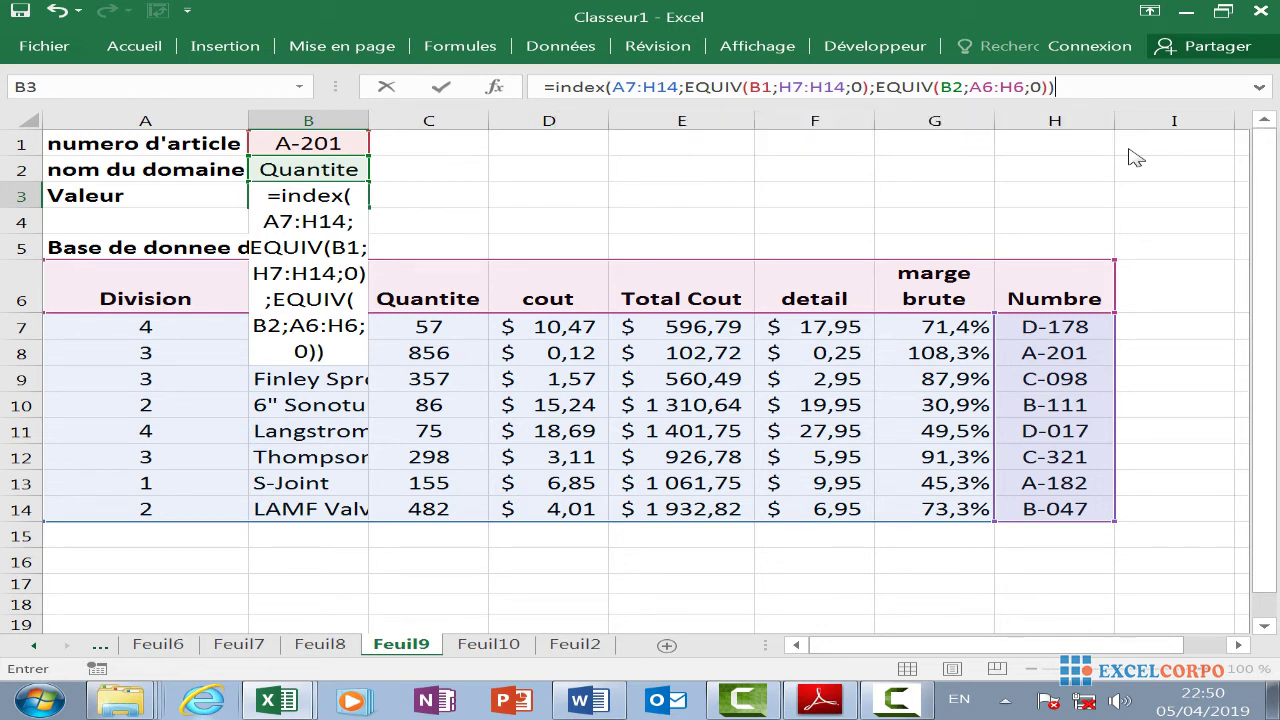
click(915, 706)
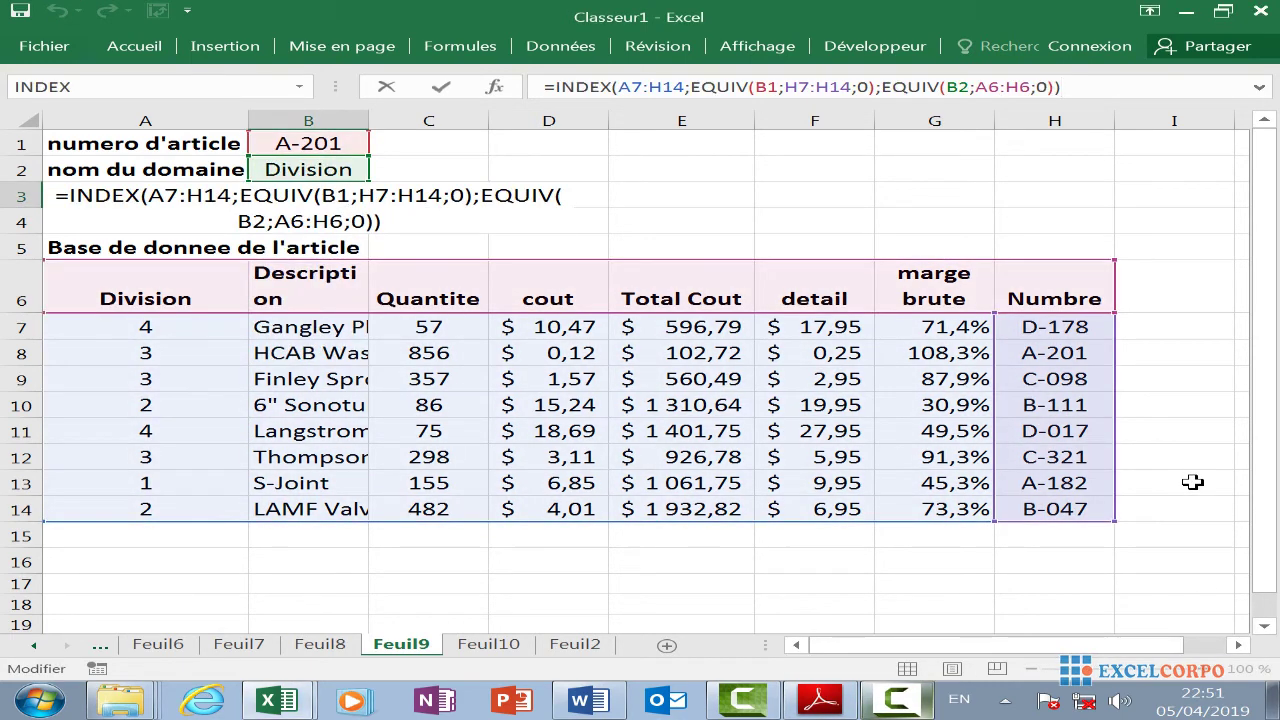
key(Return)
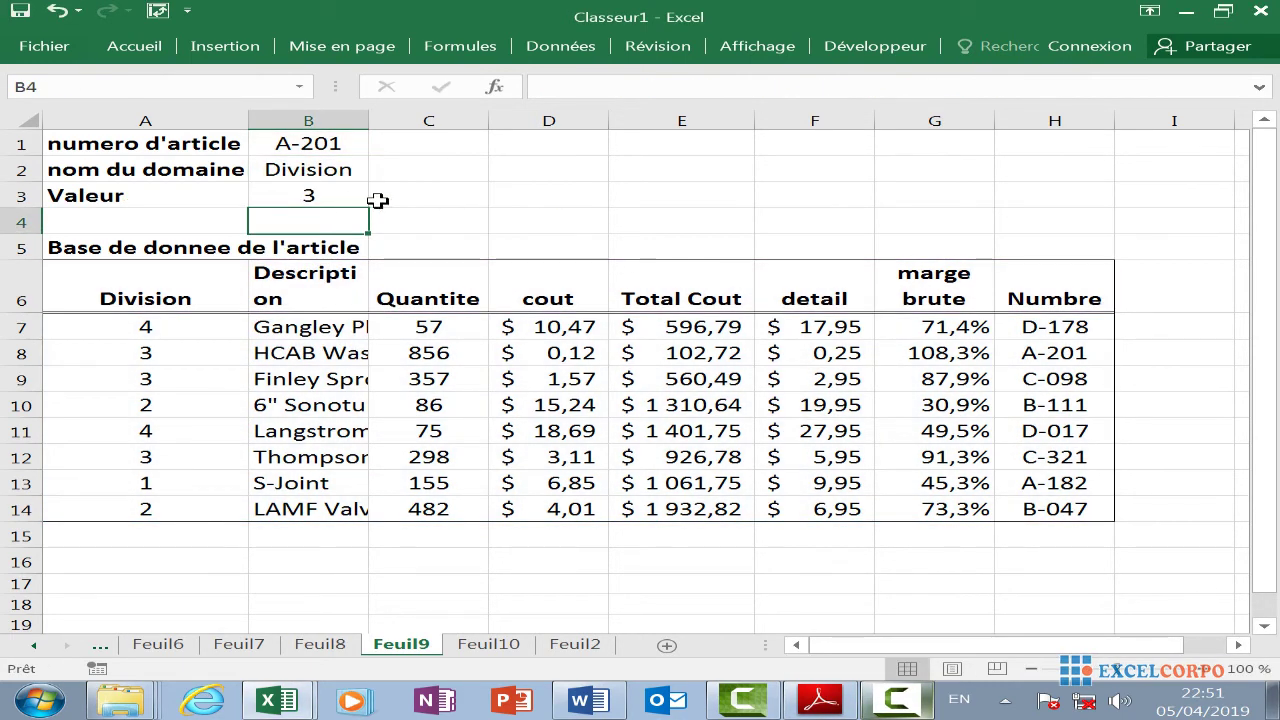
Test the lookup by setting the article number in cell B1 to D-178 and to A-201, comparing with the table's Division column
click(290, 197)
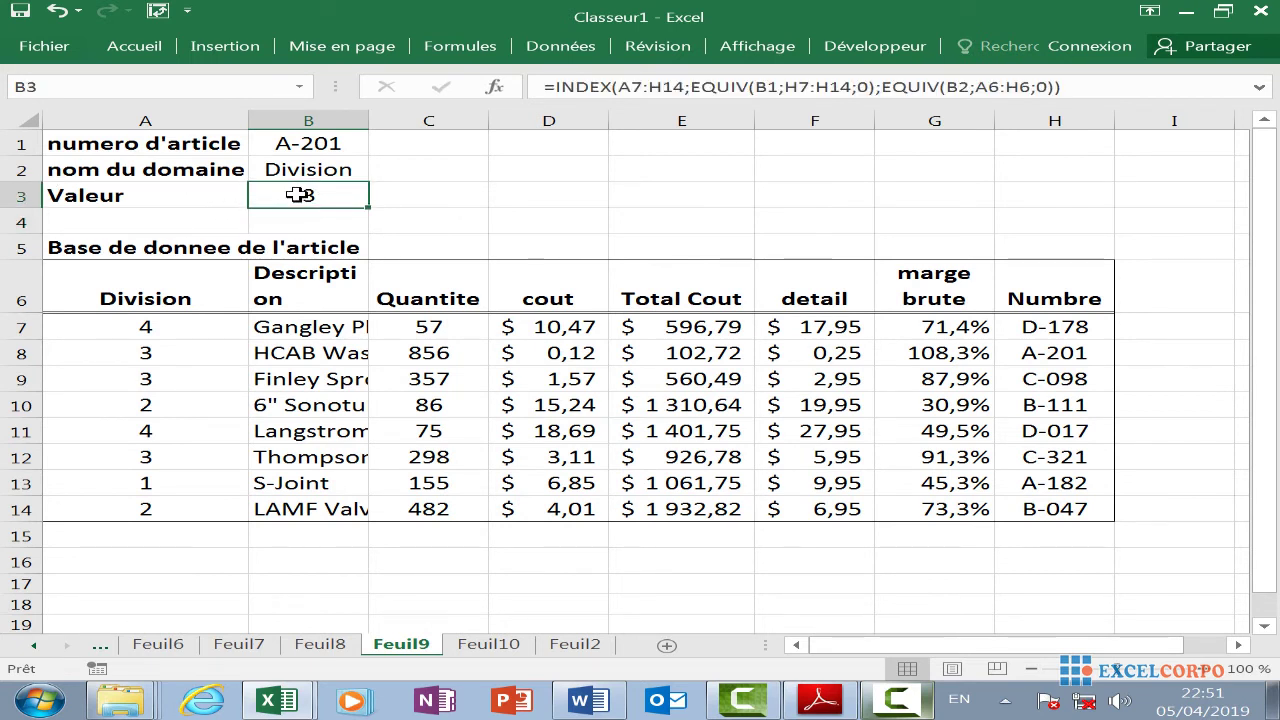
click(343, 143)
click(383, 148)
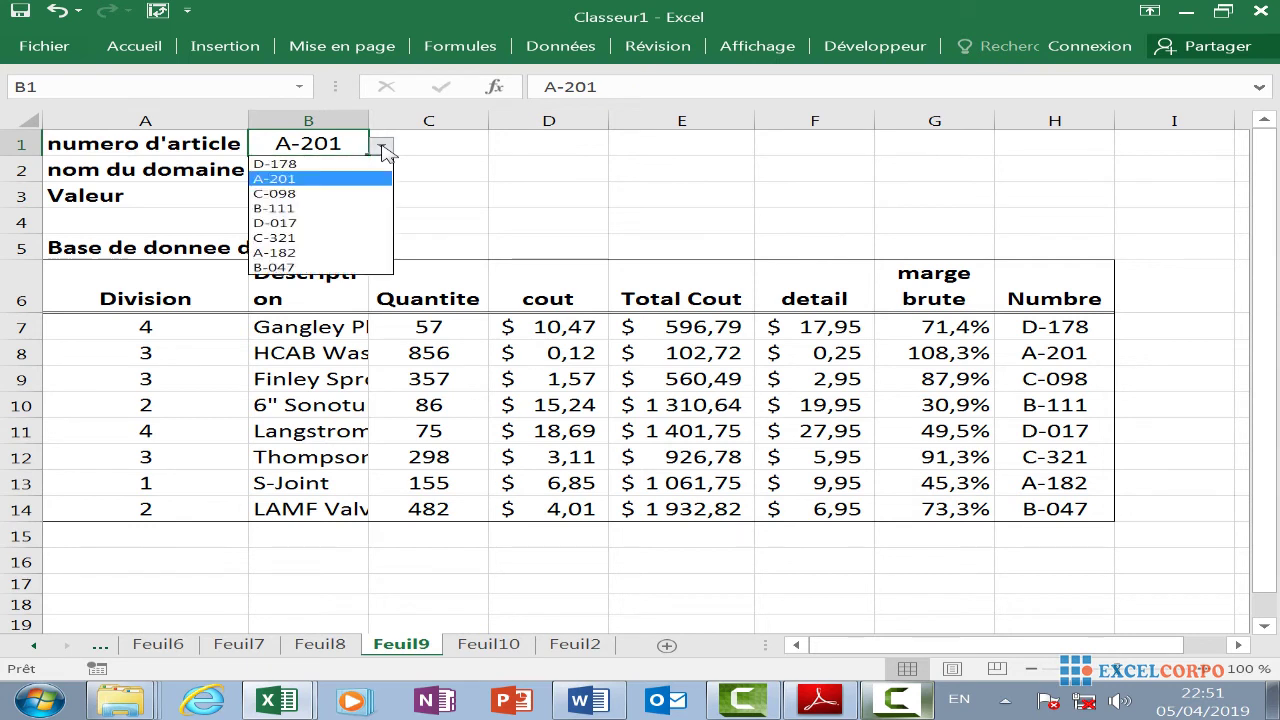
click(335, 163)
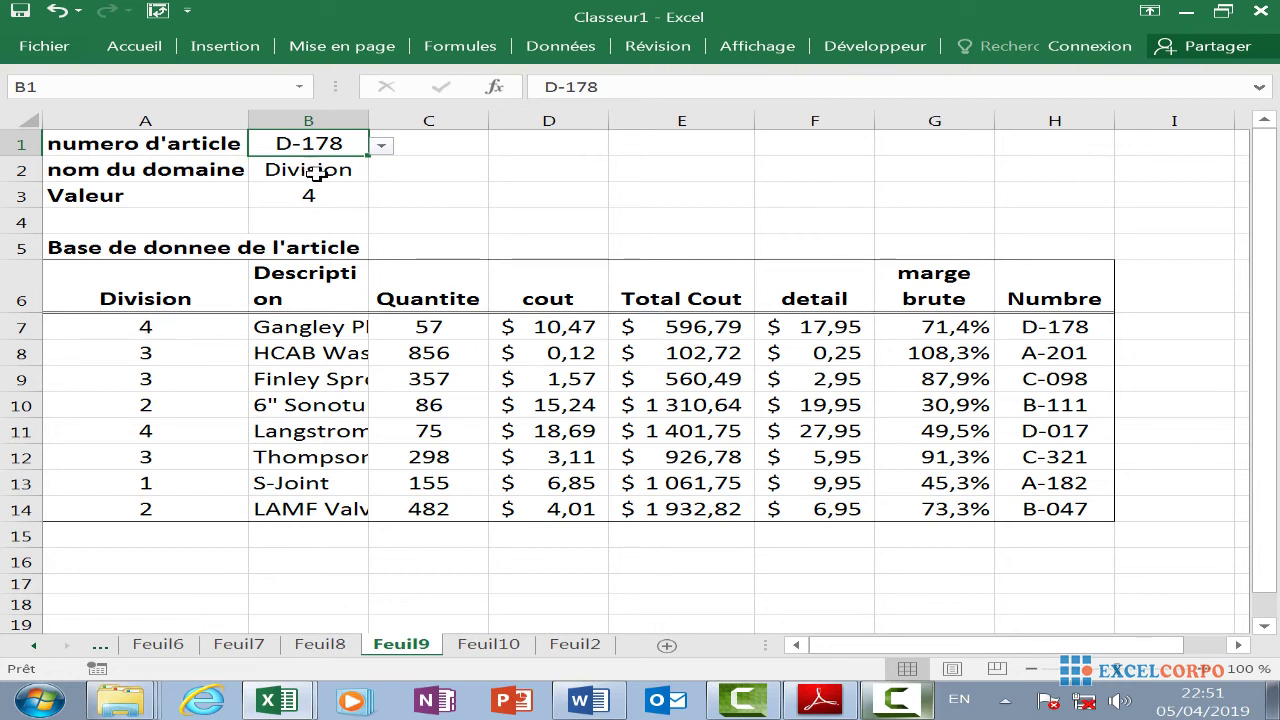
click(381, 146)
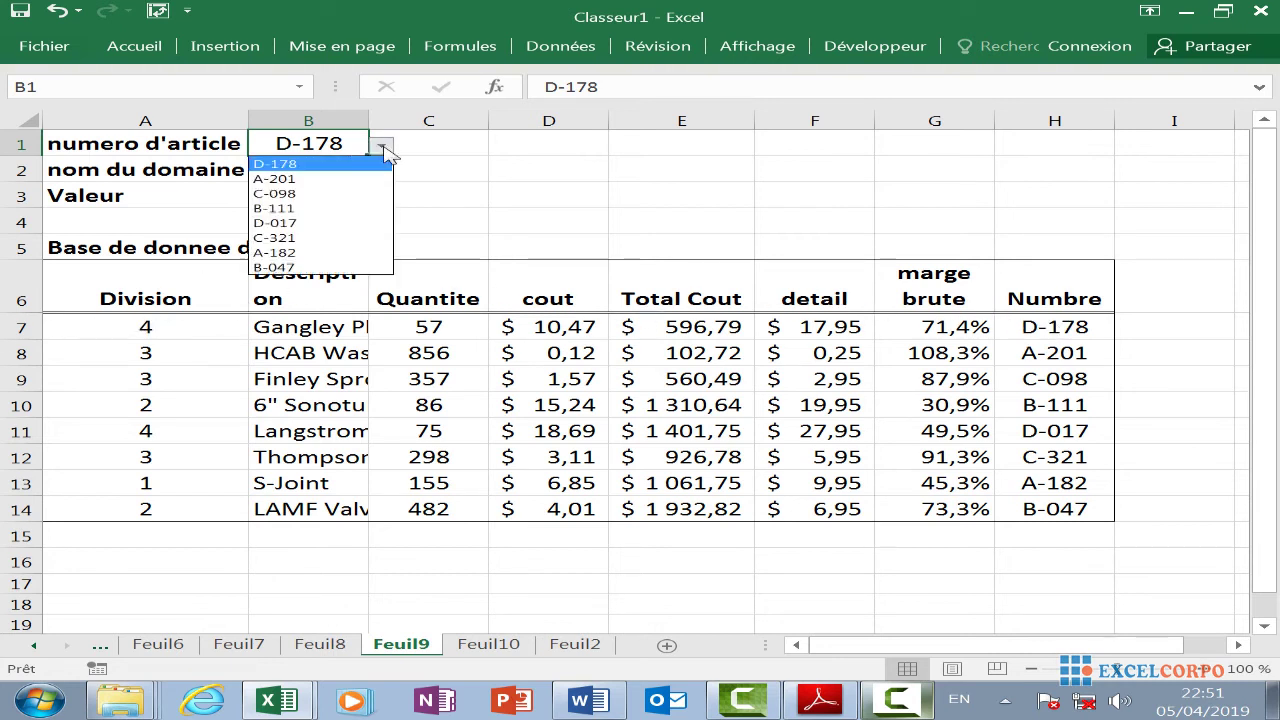
click(331, 180)
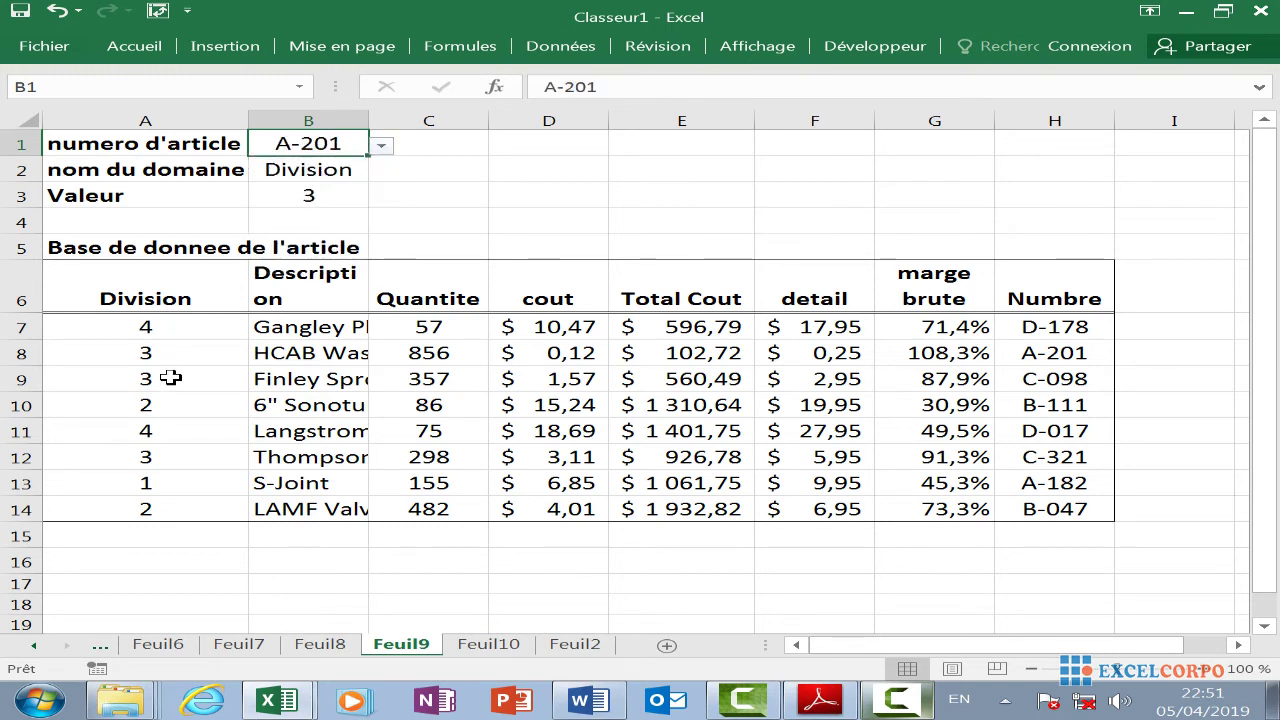
click(146, 354)
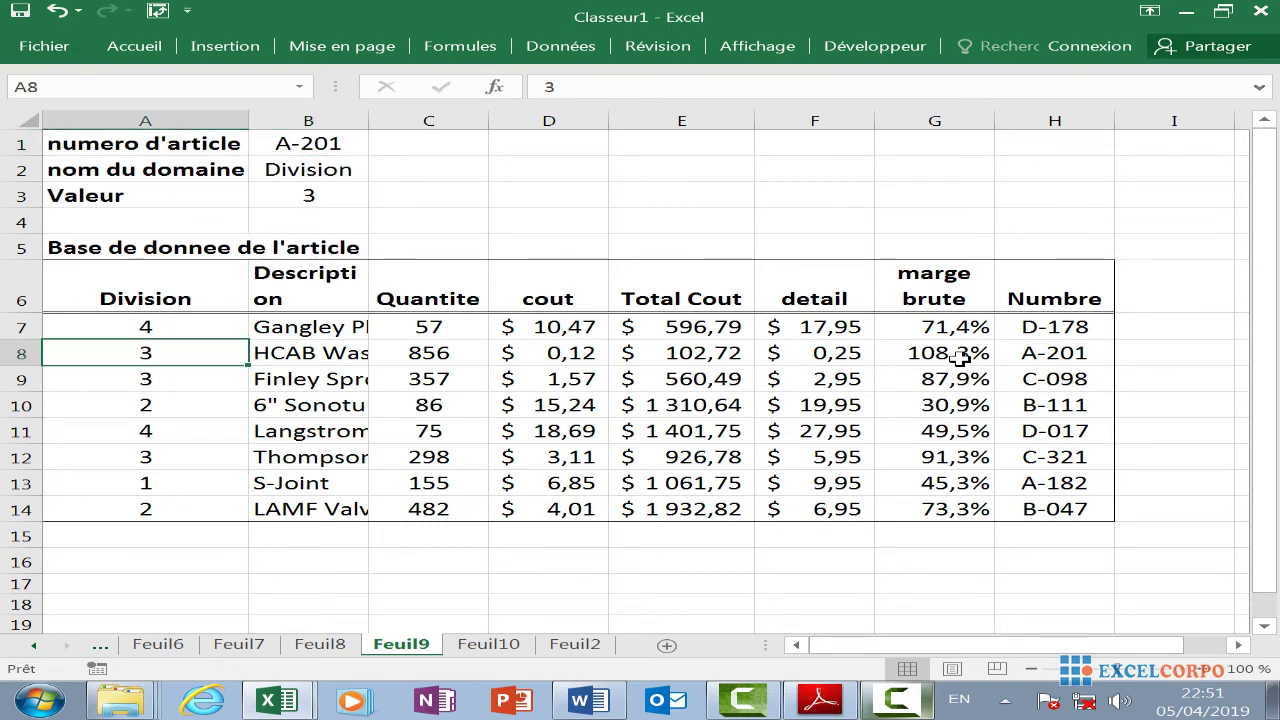
Test the lookup with article number D-178 in cell B1 and domain name marge brute in cell B2
click(286, 141)
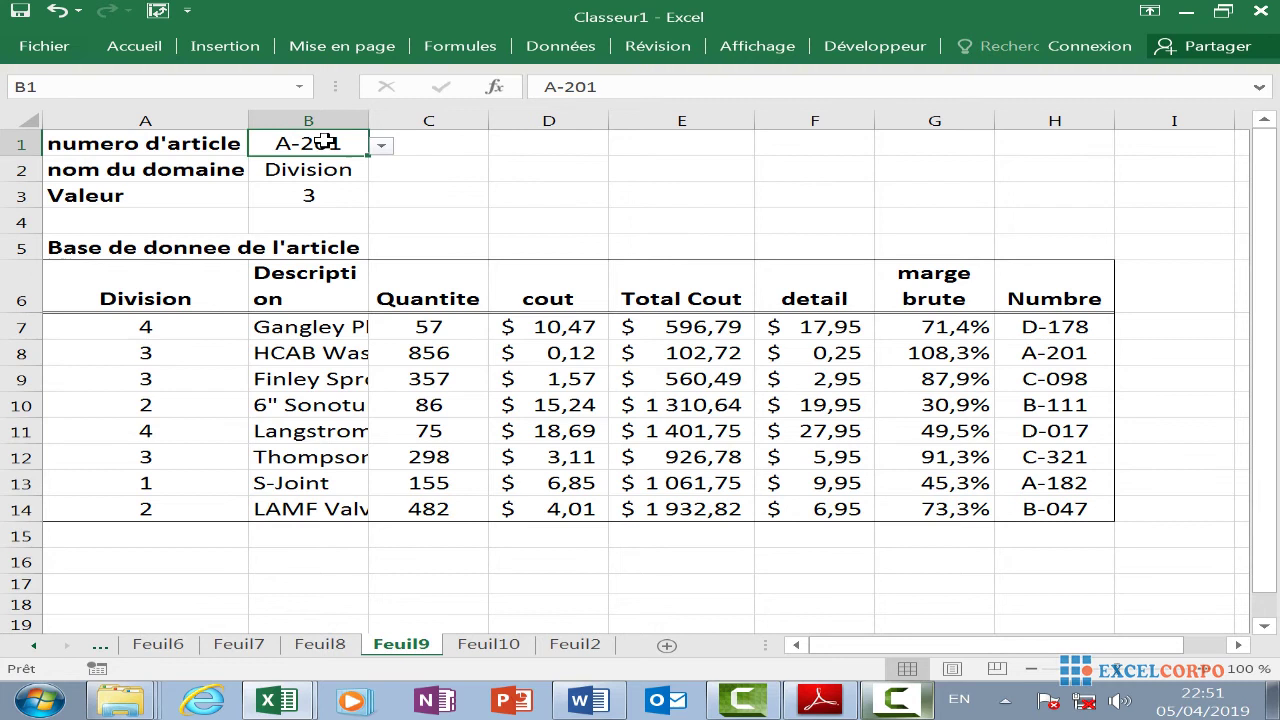
click(381, 146)
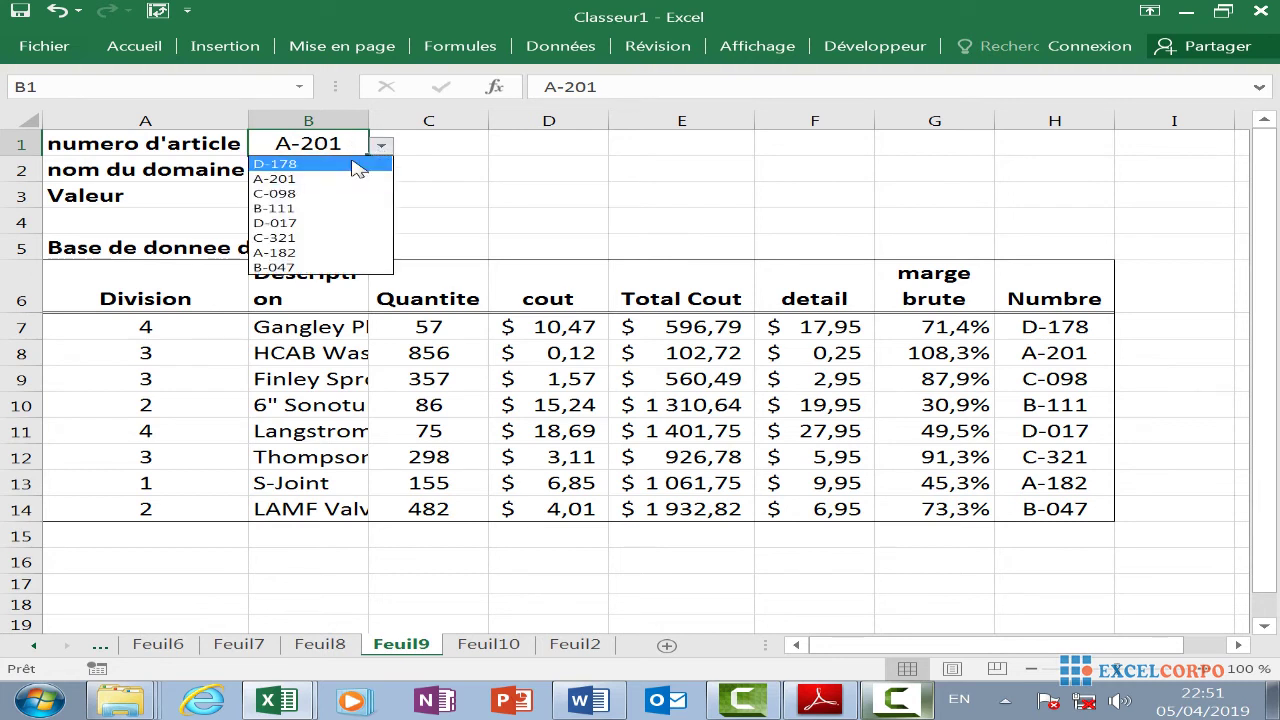
click(358, 165)
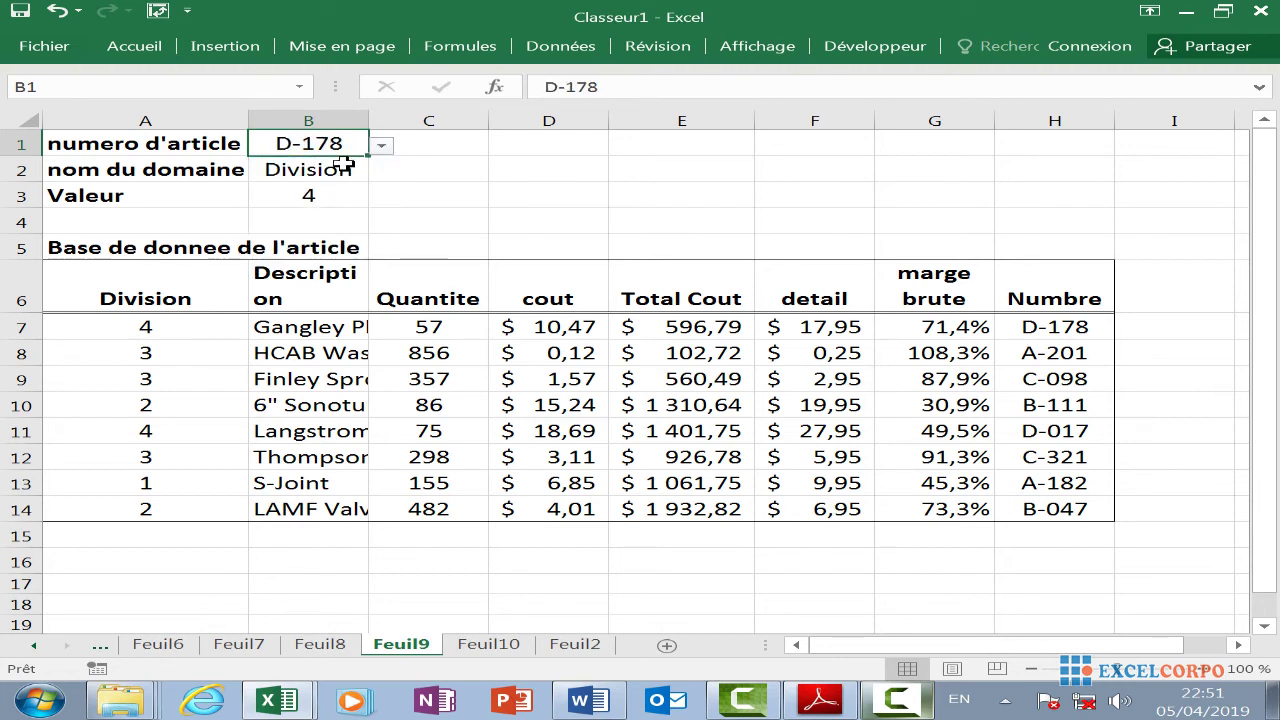
click(342, 170)
click(382, 172)
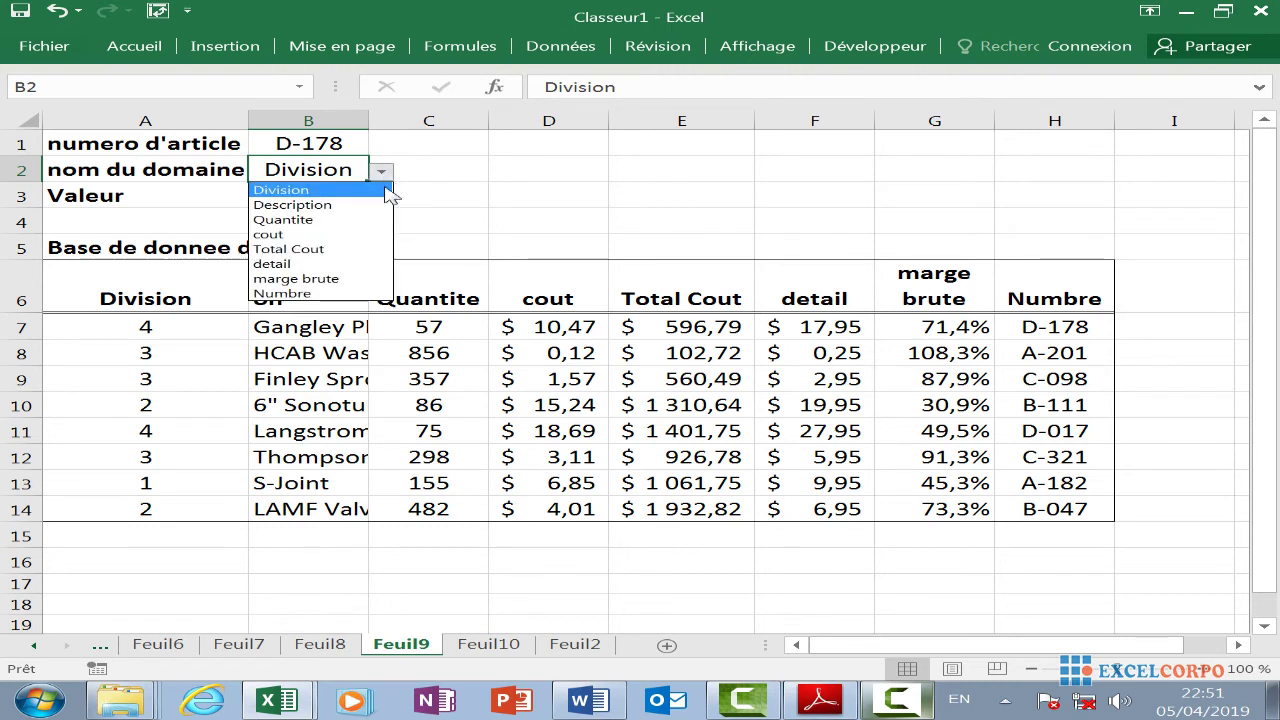
click(320, 279)
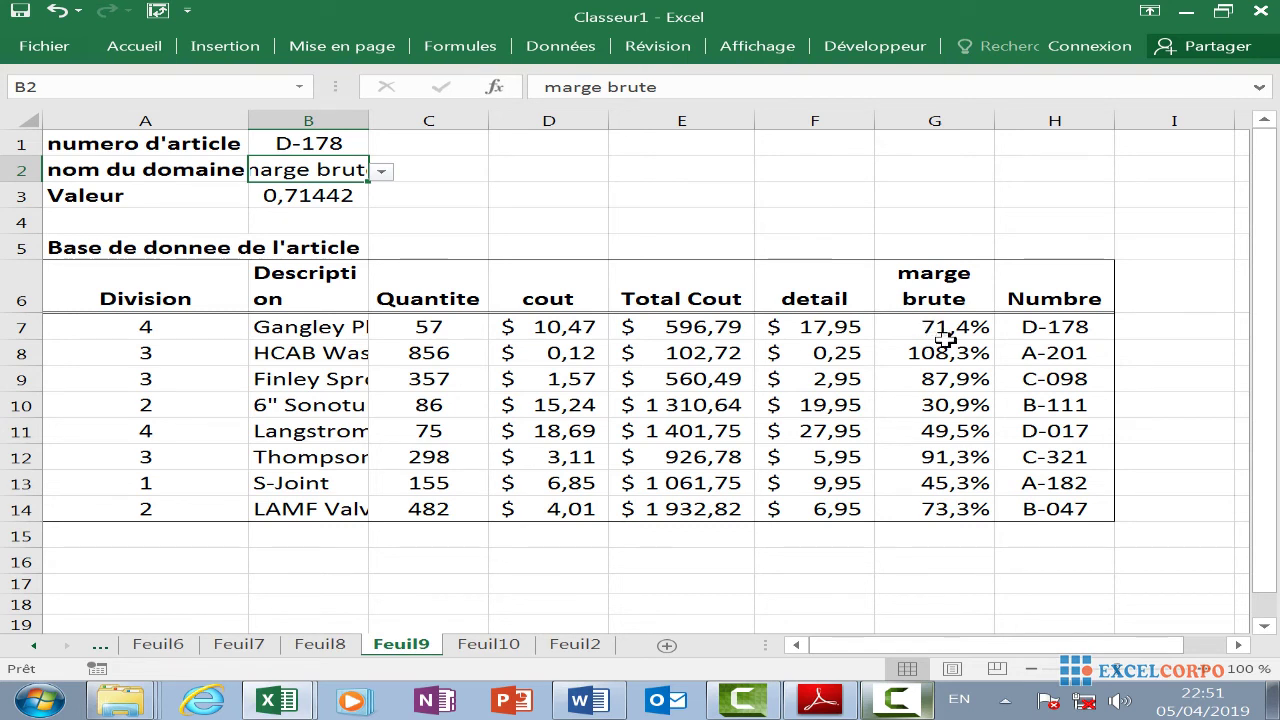
Set the domain name in cell B2 to cout and compare the returned value with cell D7
click(380, 172)
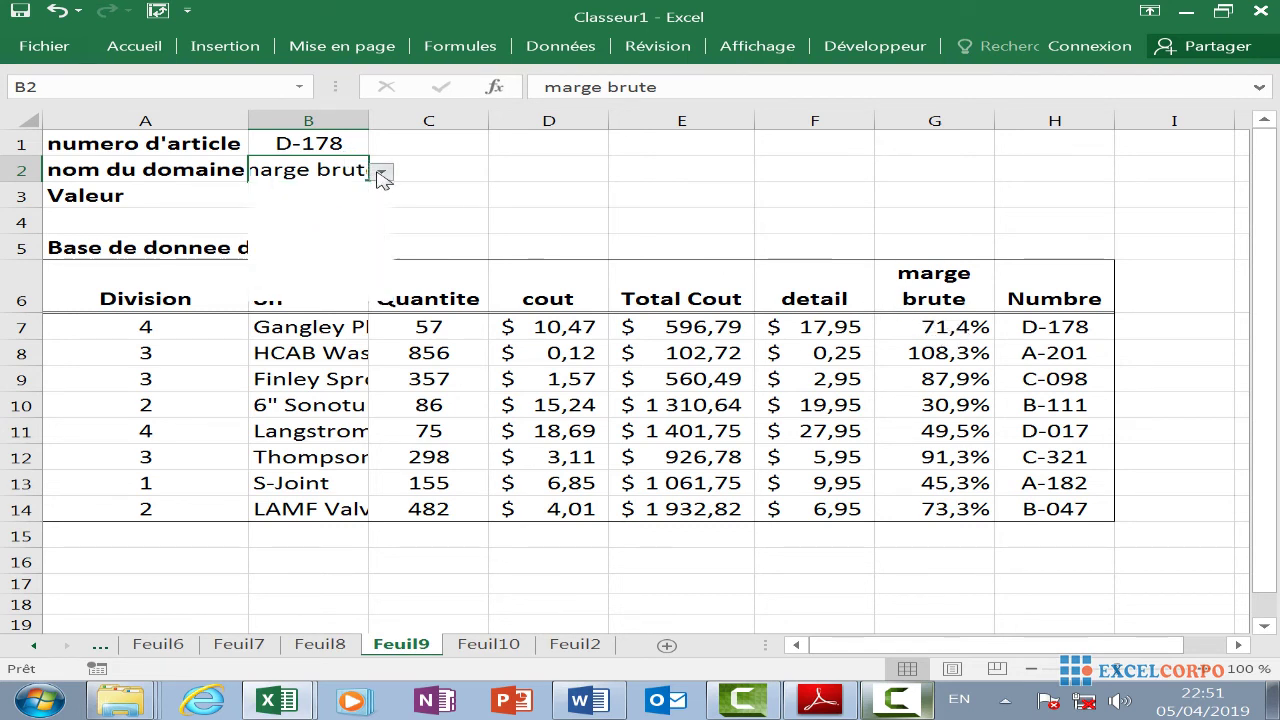
click(336, 238)
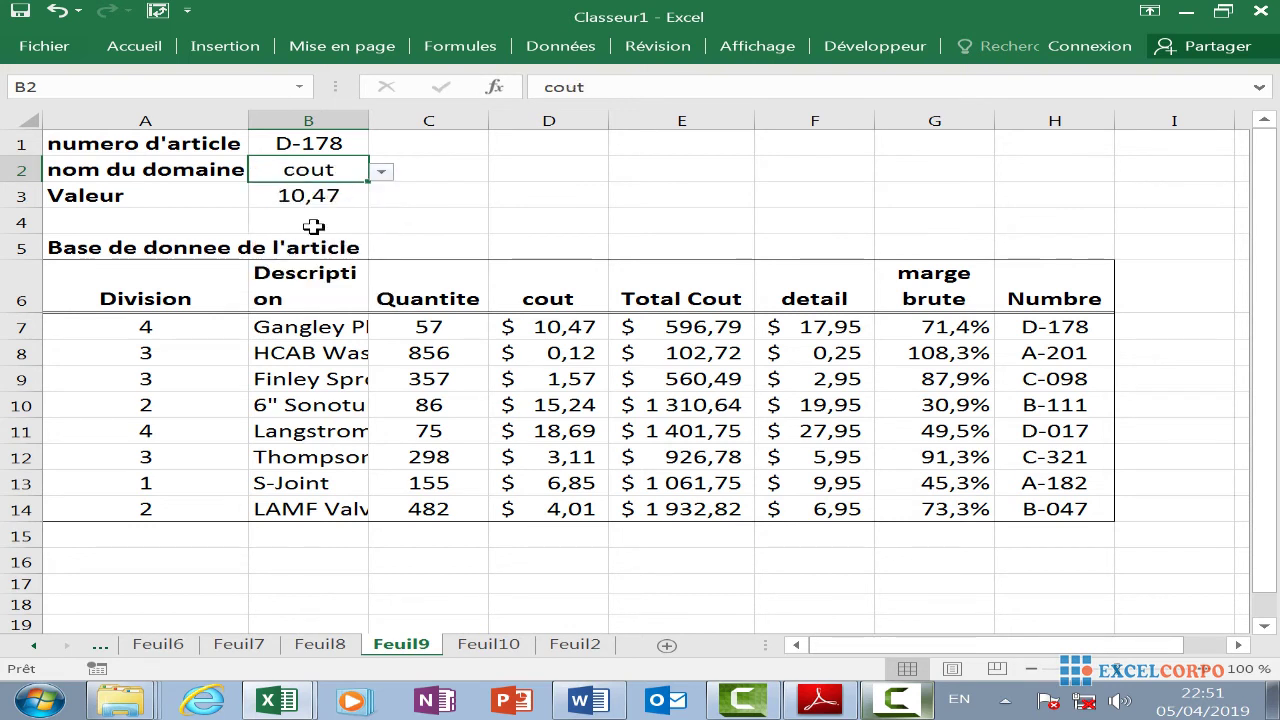
click(560, 327)
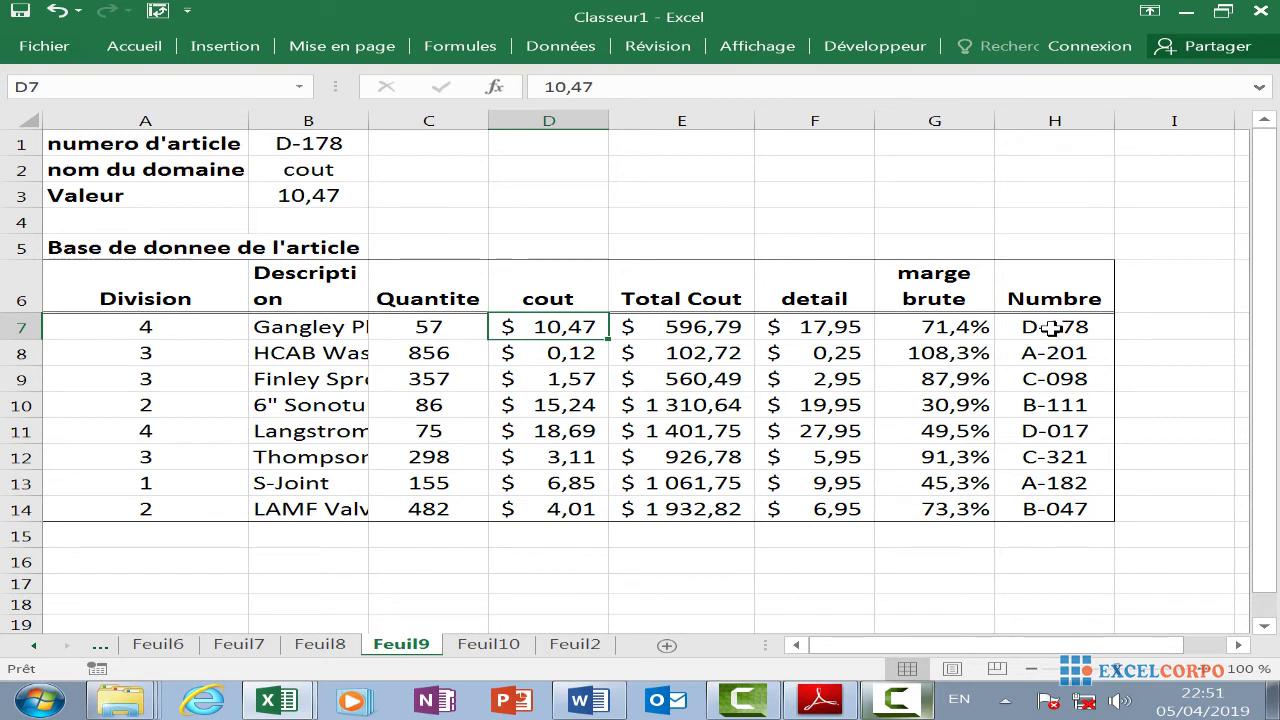
Set the article number in cell B1 to C-098 and review the combined INDEX and EQUIV formula in cell B3
click(330, 140)
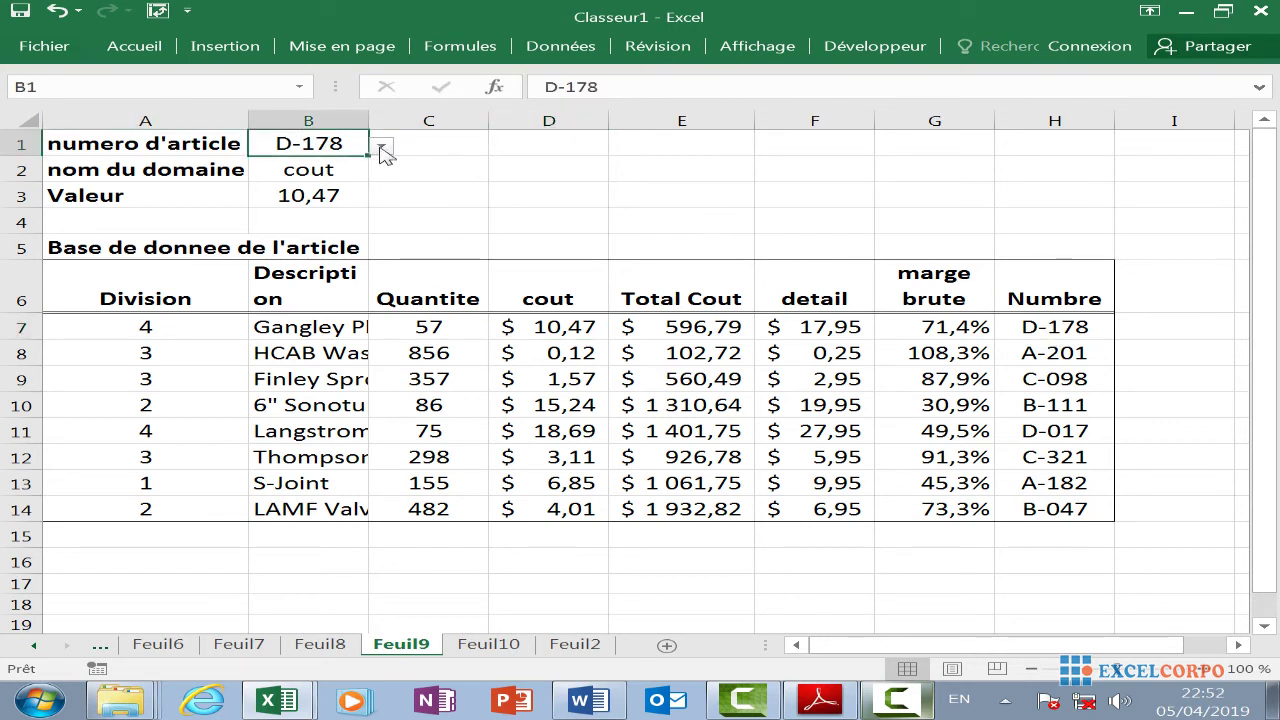
click(383, 149)
click(340, 196)
click(330, 170)
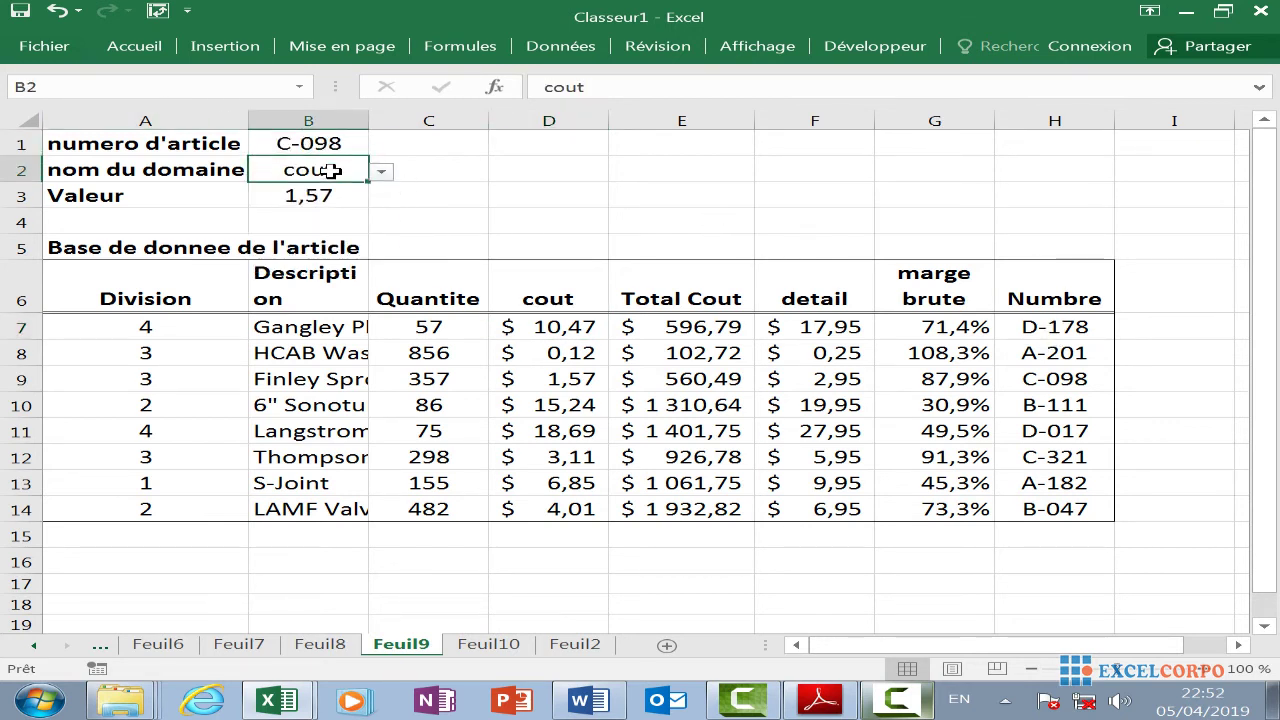
click(329, 195)
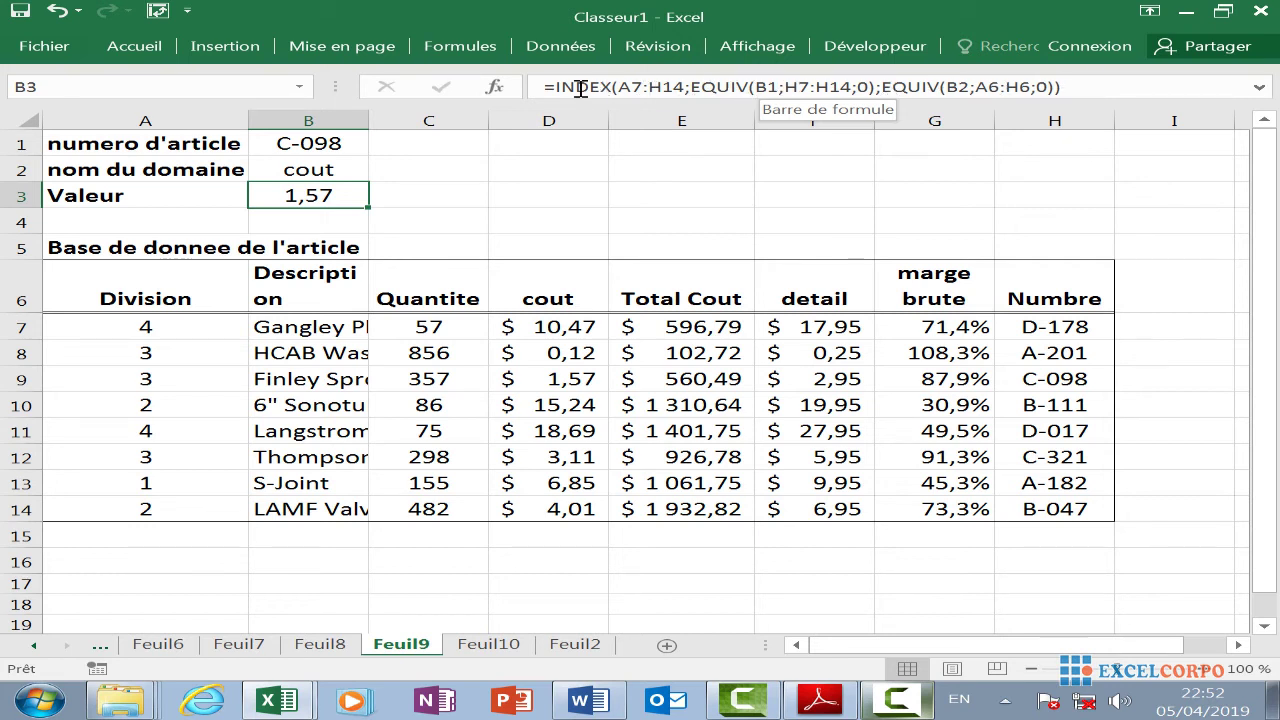
click(1086, 87)
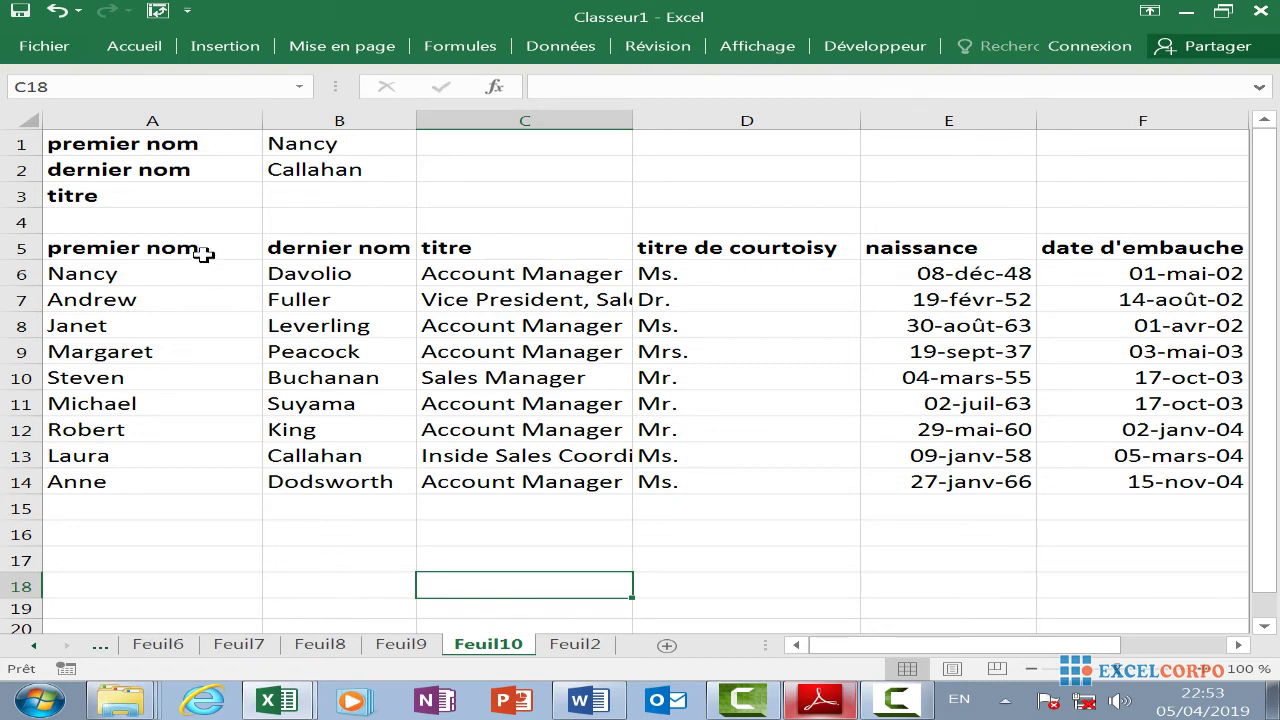
Examine the employee table's column headers on Feuil10, from premier nom to date d'embauche, and the empty titre result cell B3
click(322, 252)
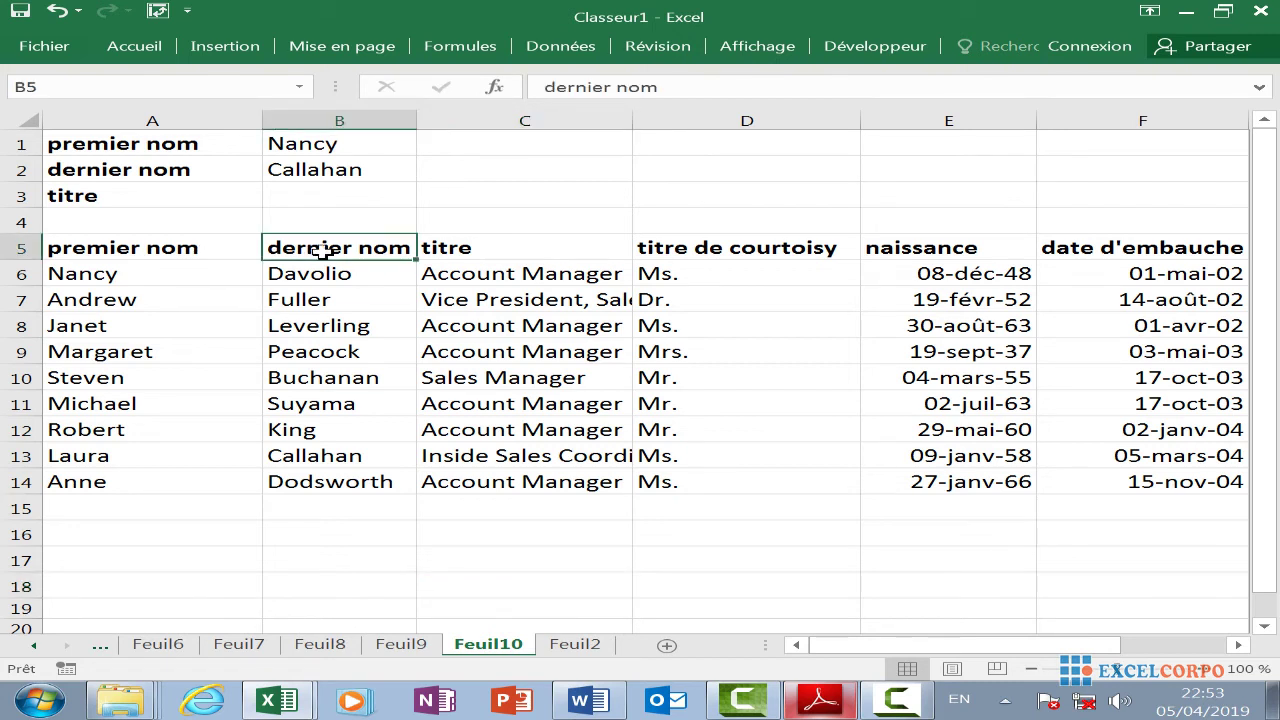
click(182, 250)
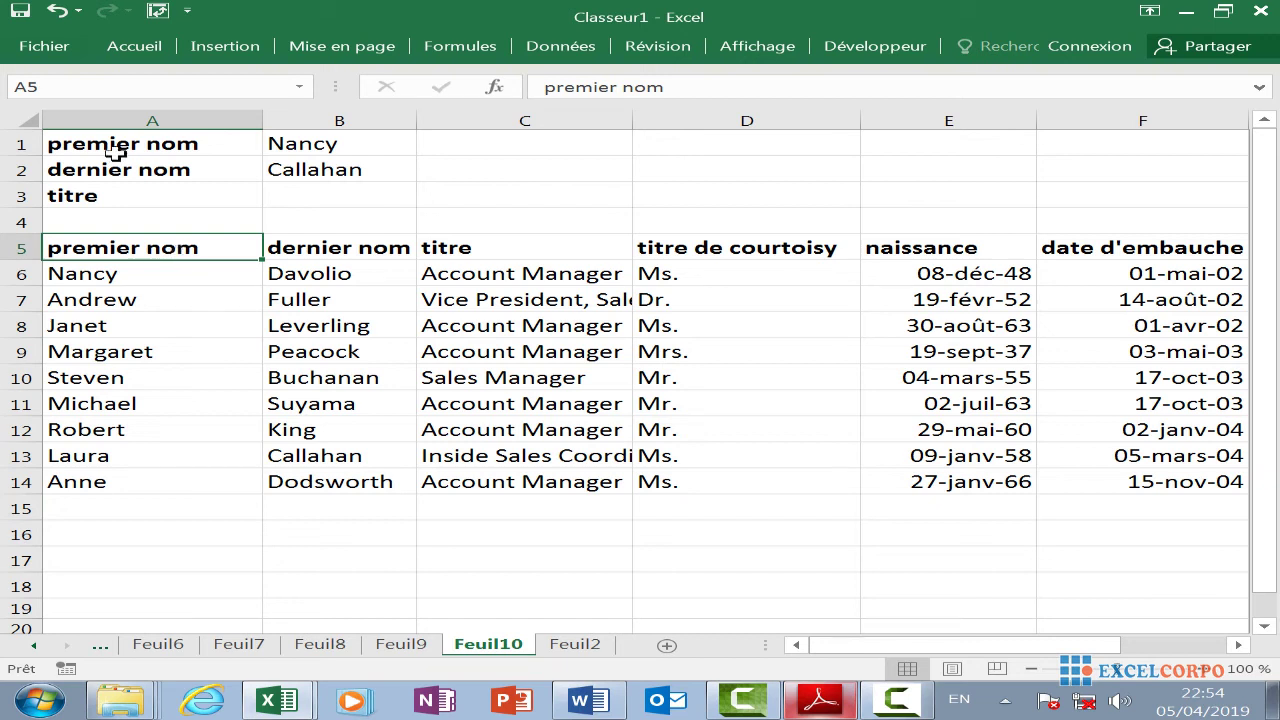
click(391, 186)
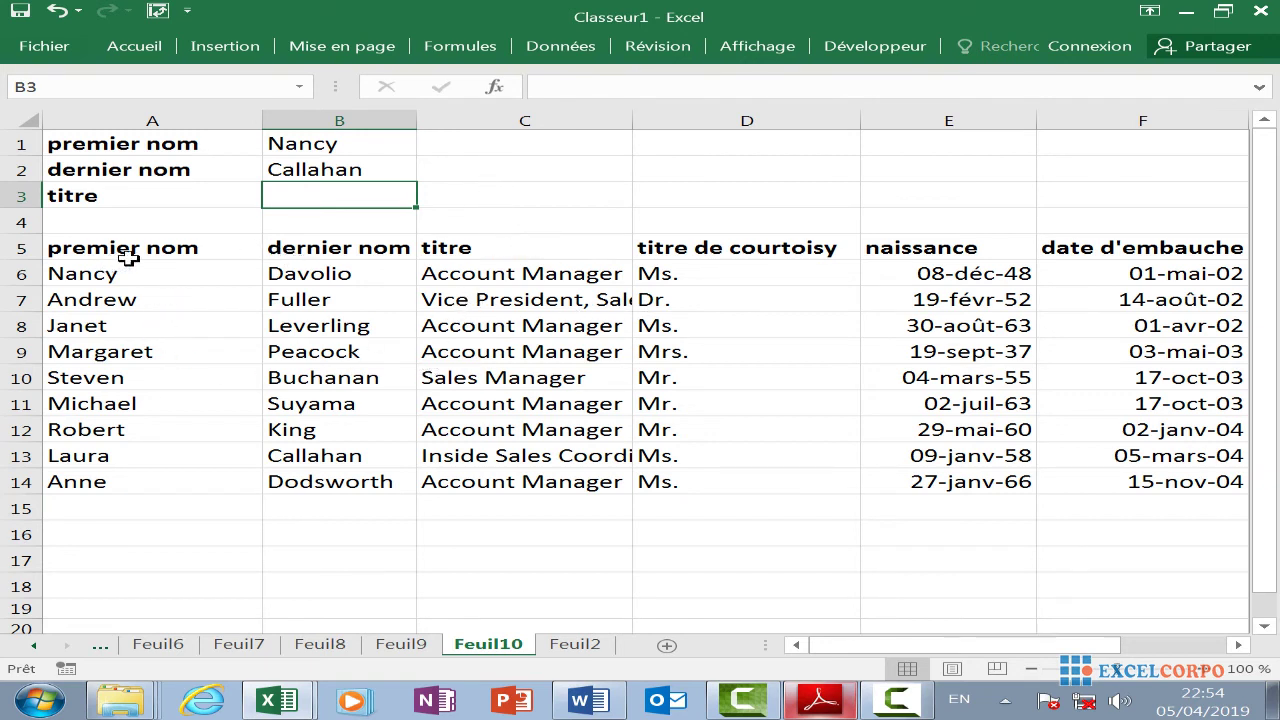
click(257, 250)
click(312, 249)
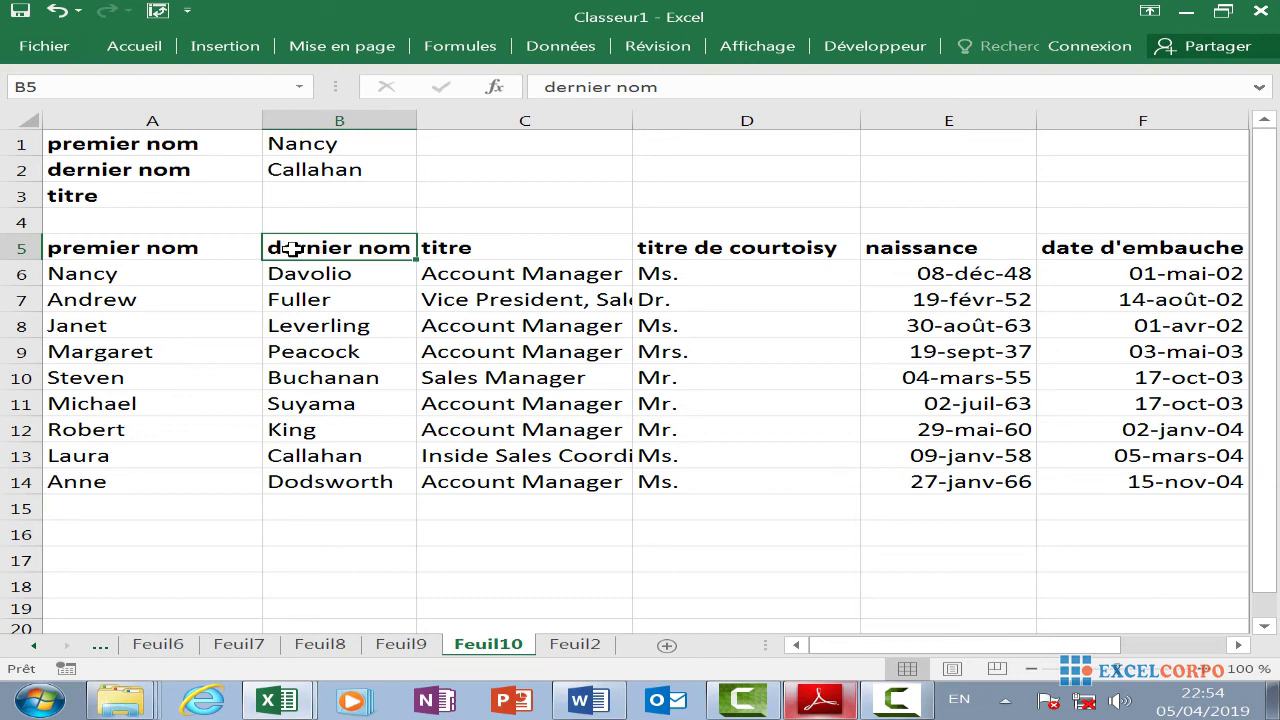
click(118, 248)
click(298, 245)
click(466, 249)
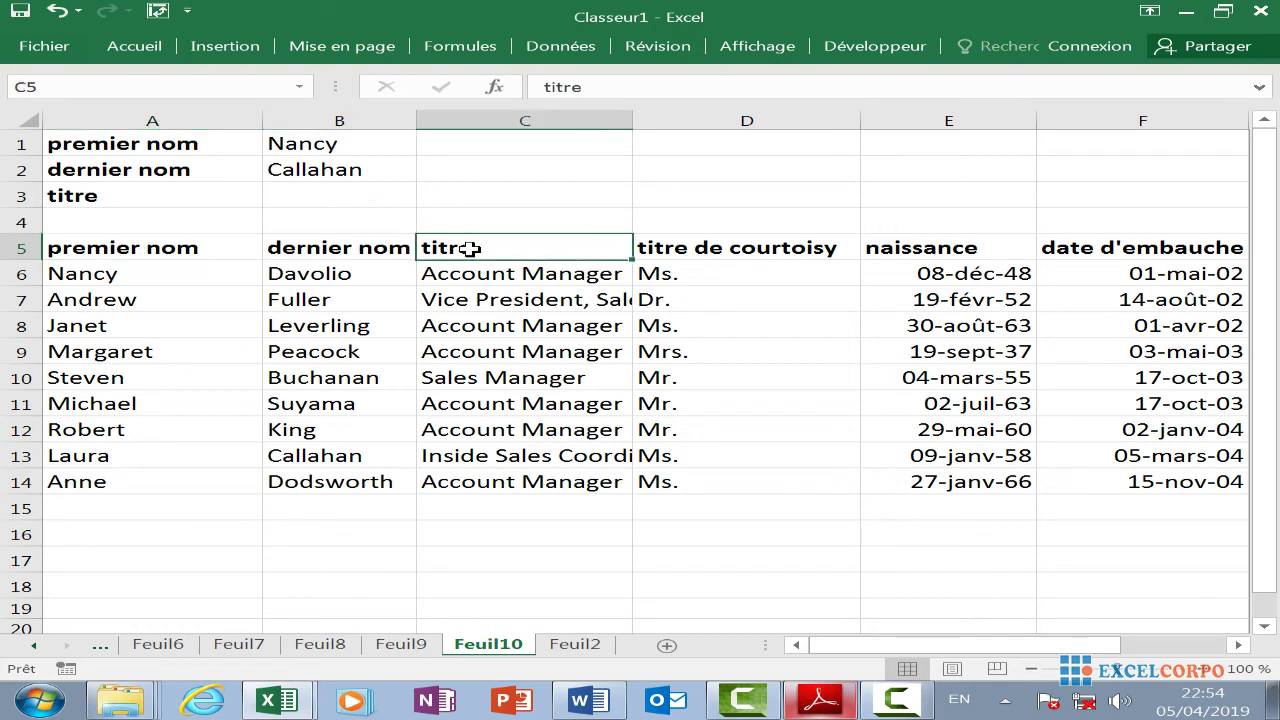
click(731, 251)
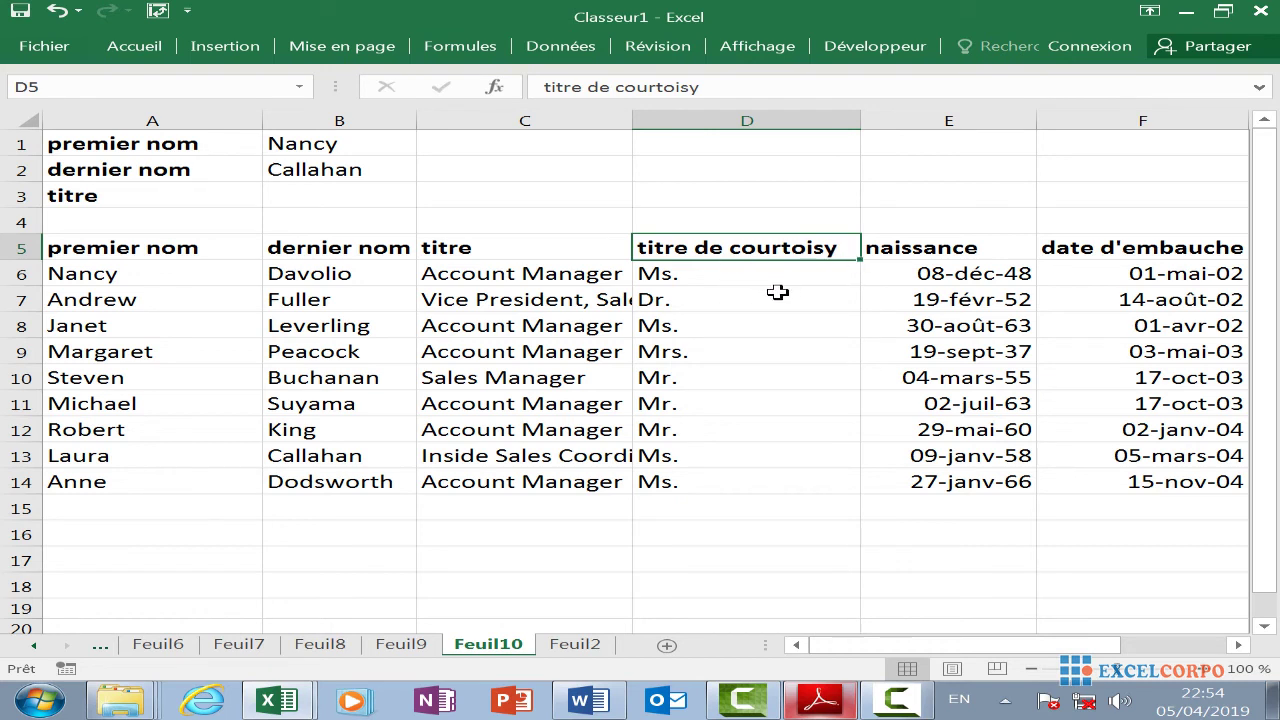
click(986, 245)
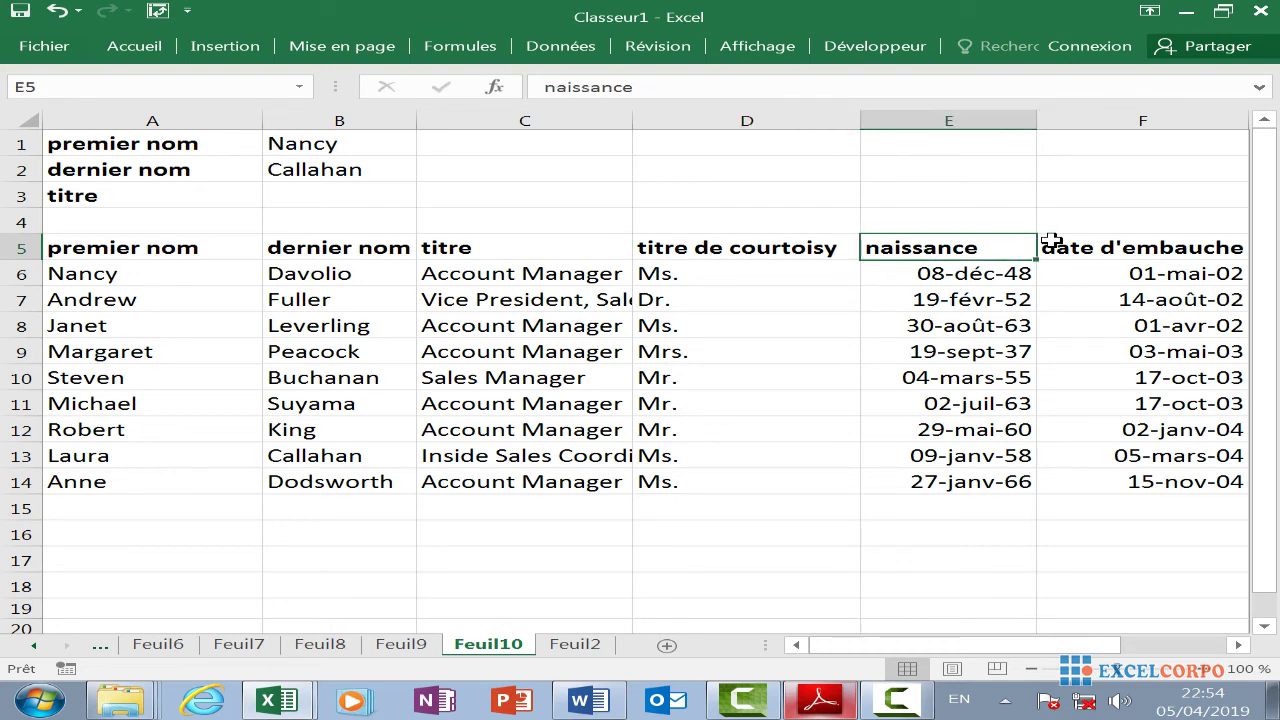
click(1085, 248)
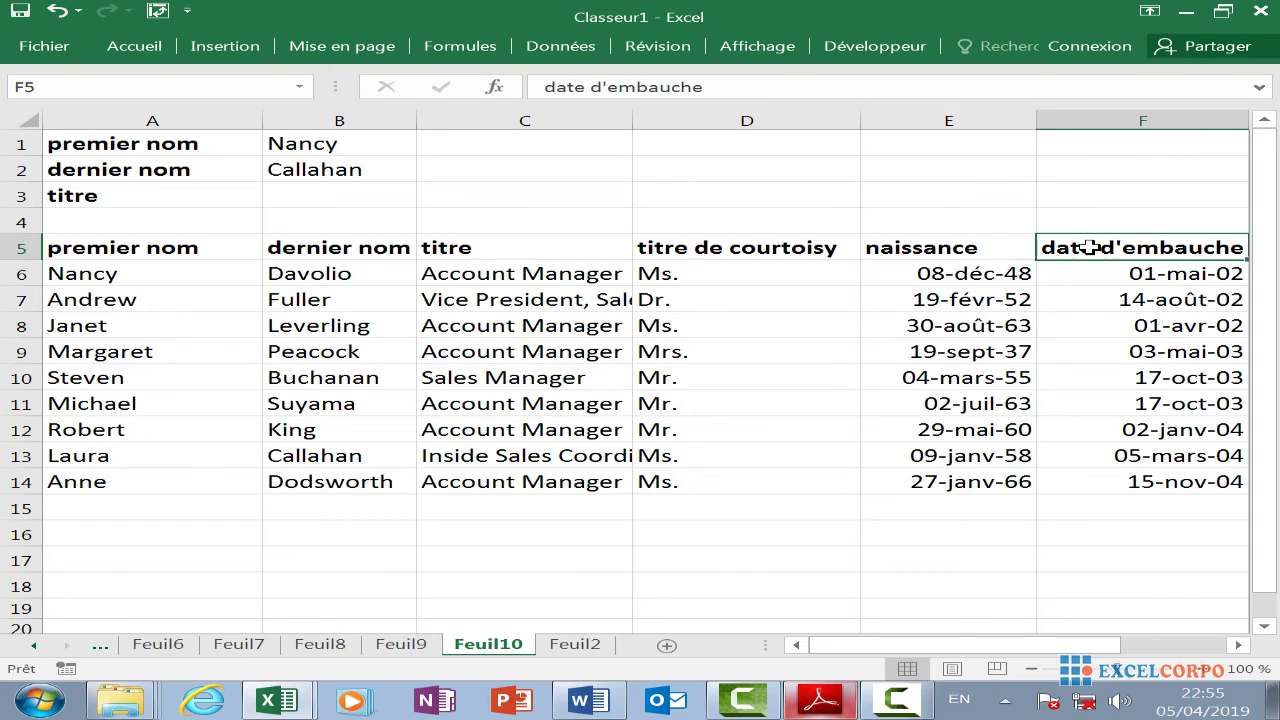
key(Right)
click(748, 254)
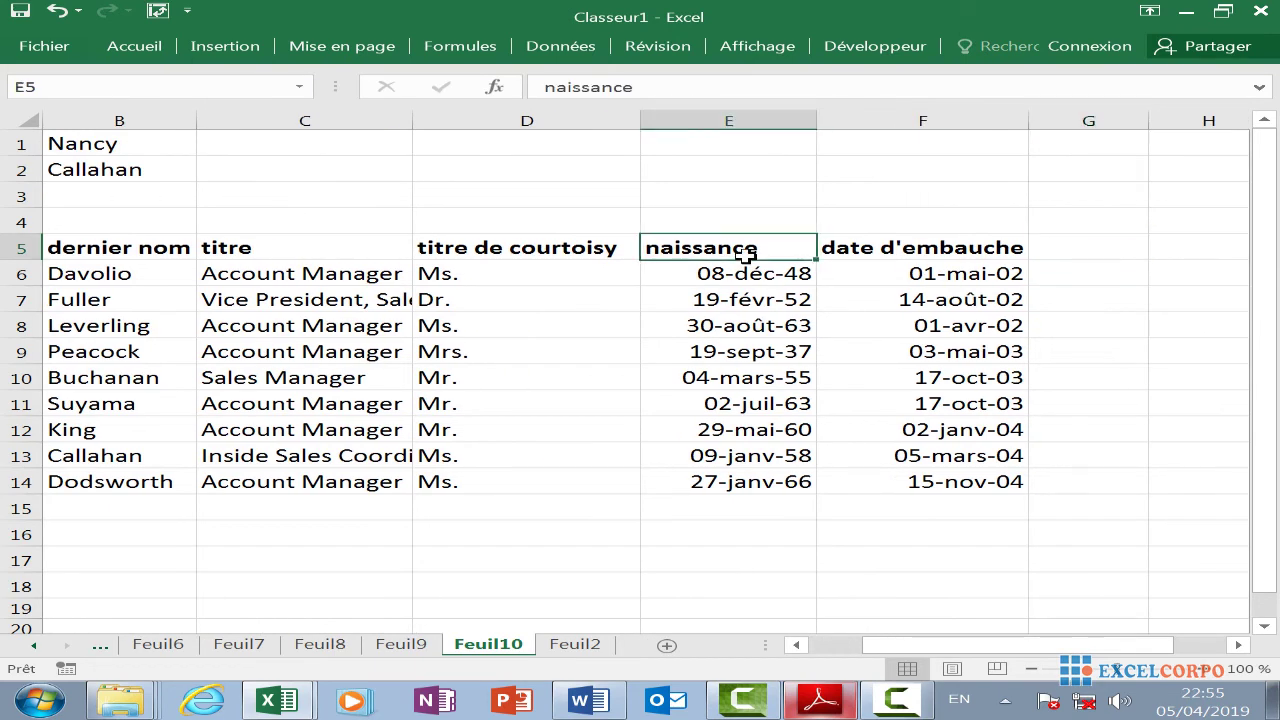
key(Left)
key(Left)
key(Left)
key(Left)
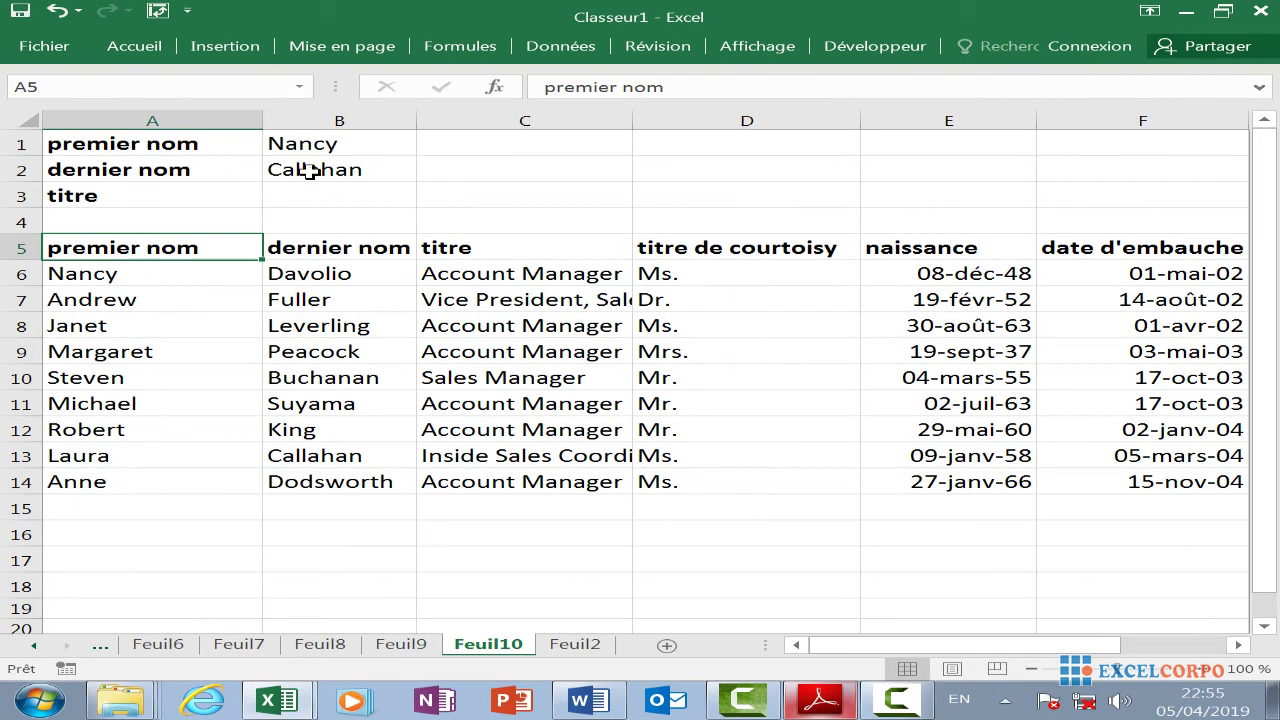
click(291, 197)
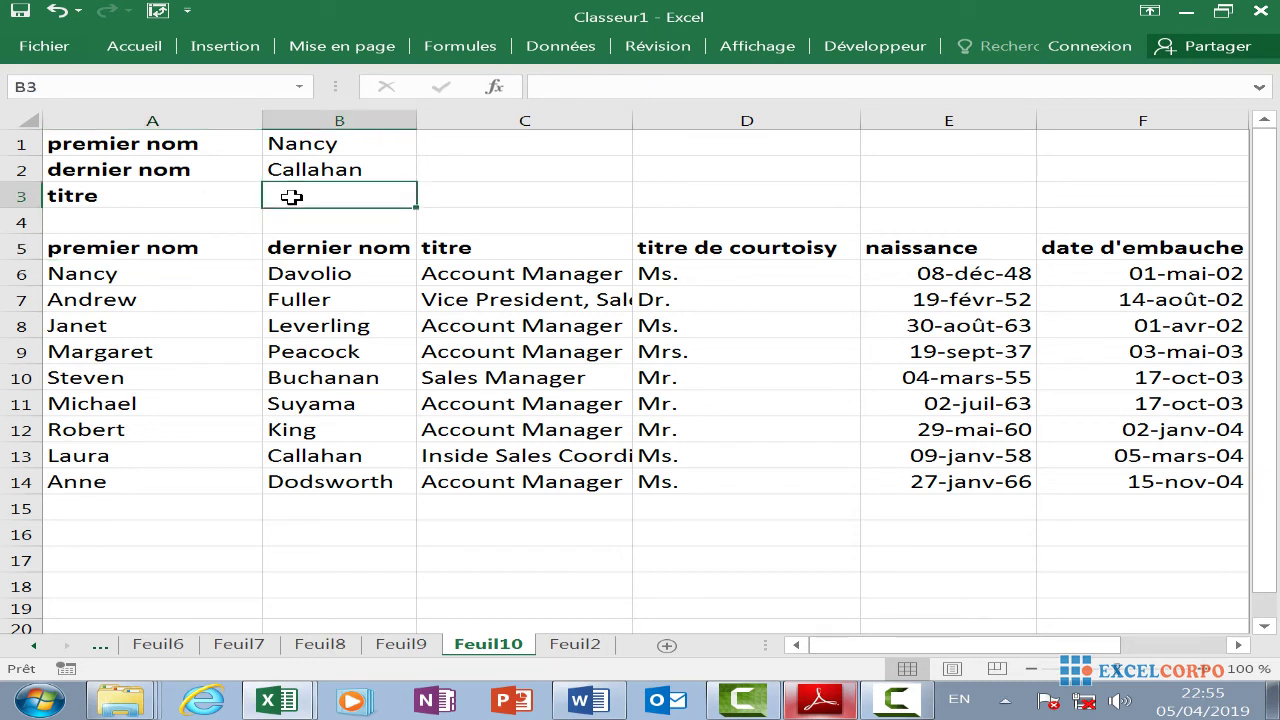
click(897, 700)
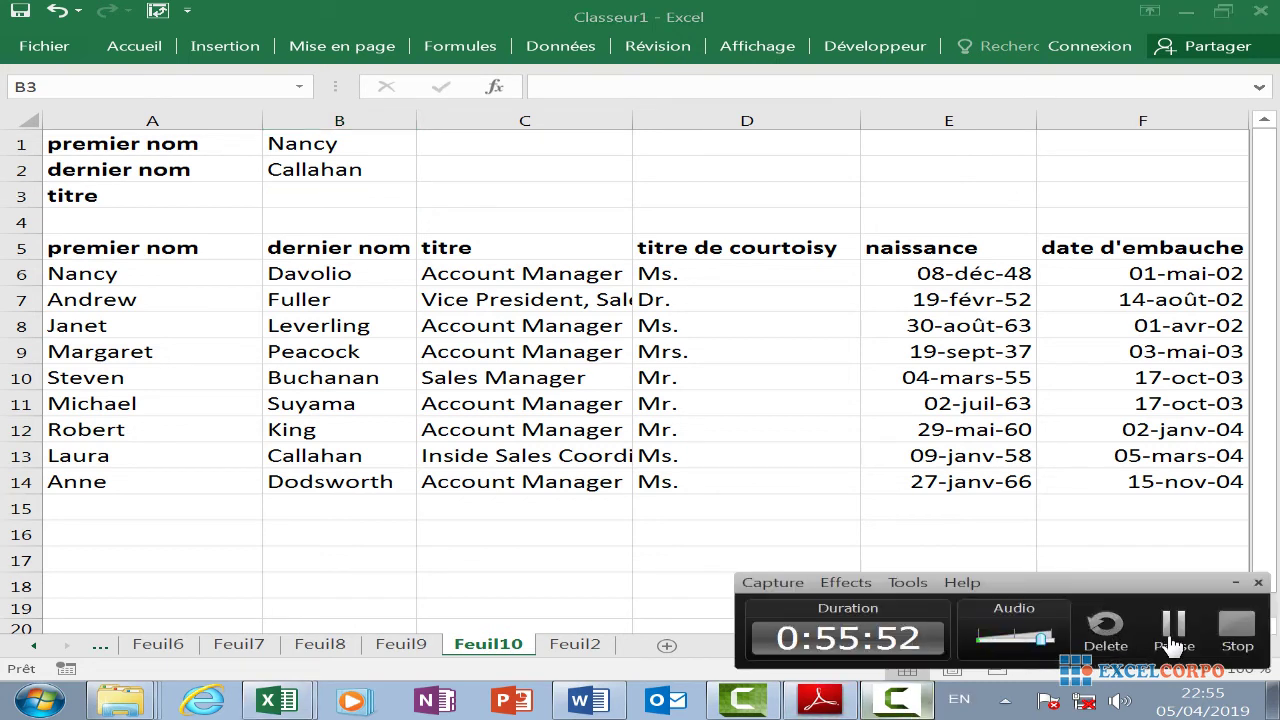
click(1173, 640)
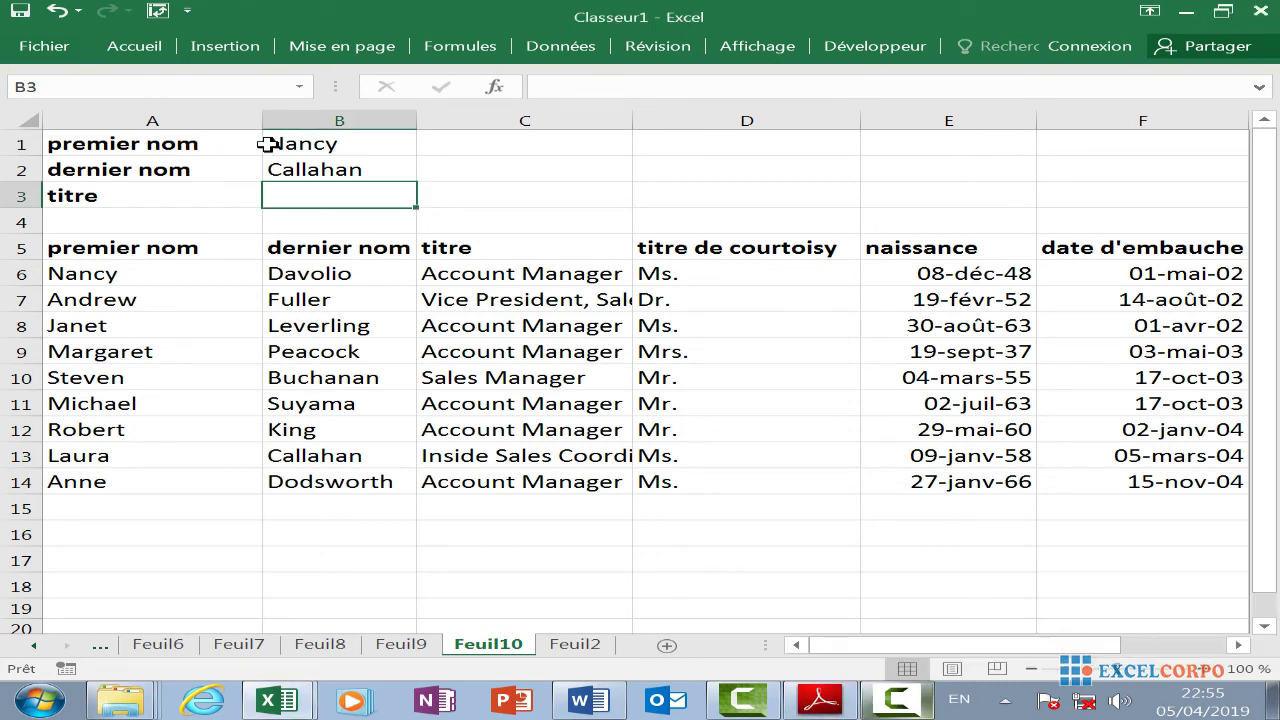
Change the premier nom in cell B1 to the first name listed in row 11 of the employee table
click(330, 143)
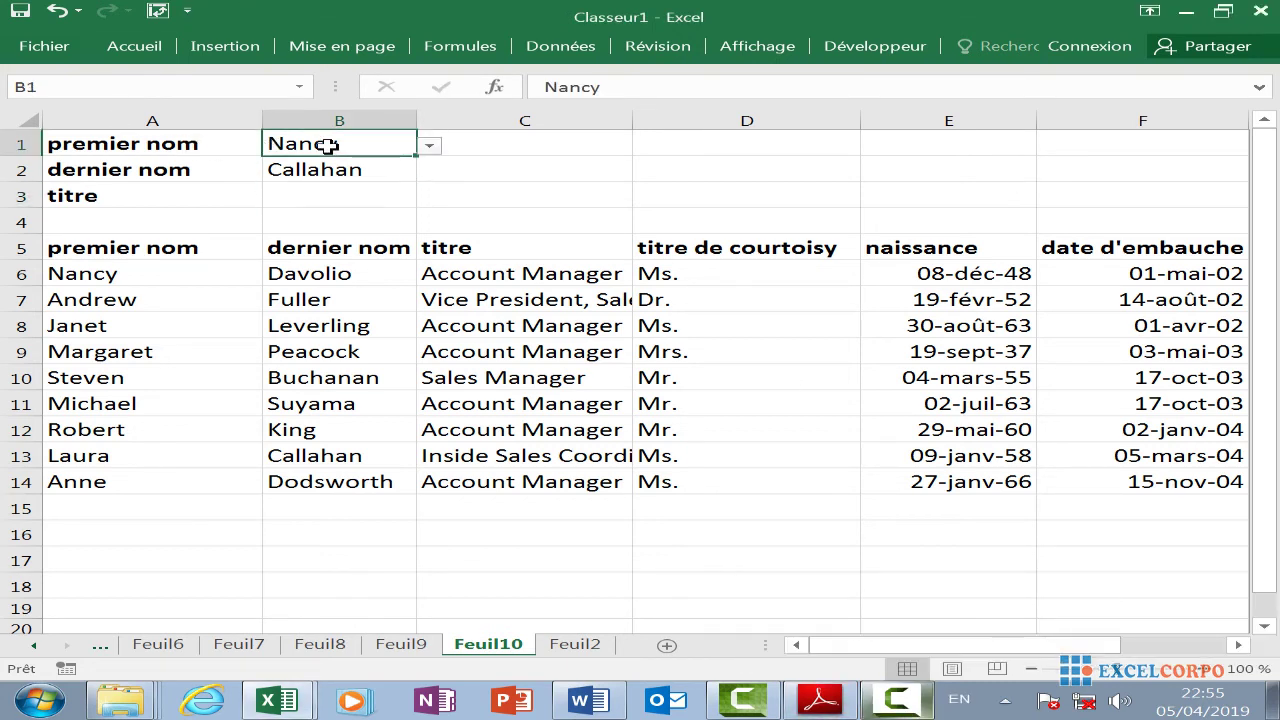
click(429, 152)
click(346, 193)
click(432, 150)
click(412, 222)
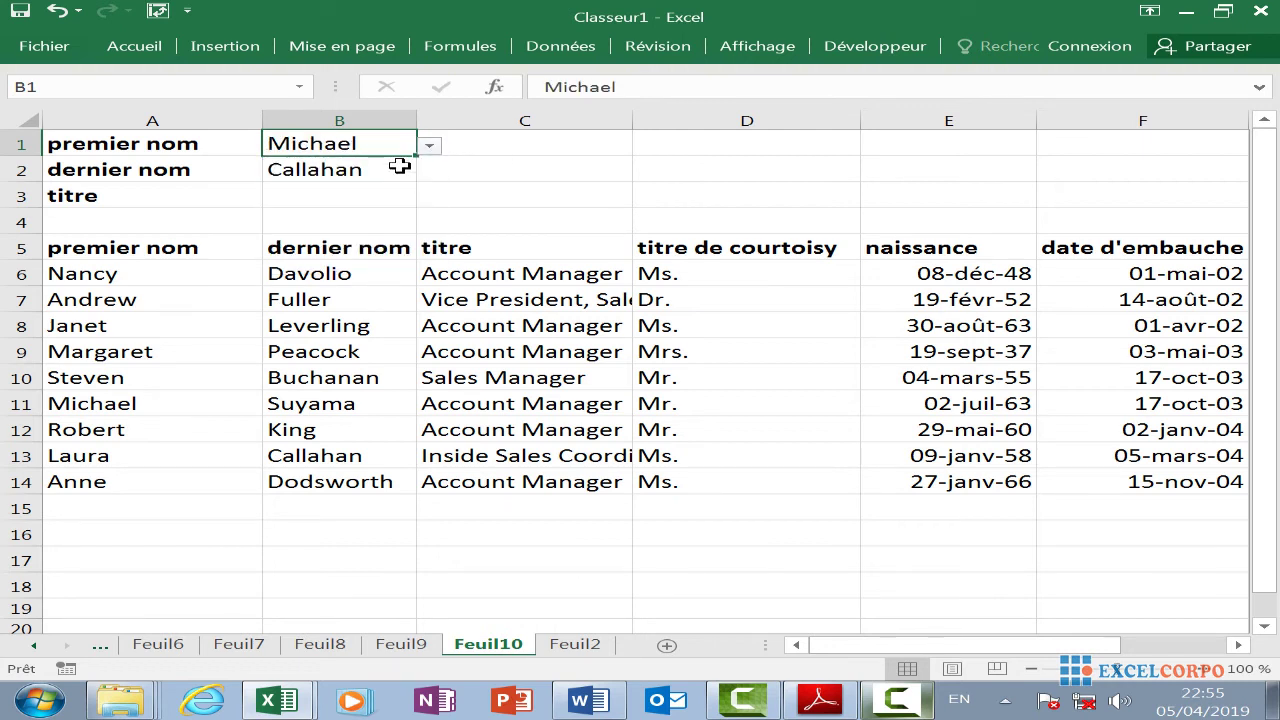
Change the dernier nom in cell B2 to the last name listed in row 10 of the employee table
click(399, 166)
click(432, 174)
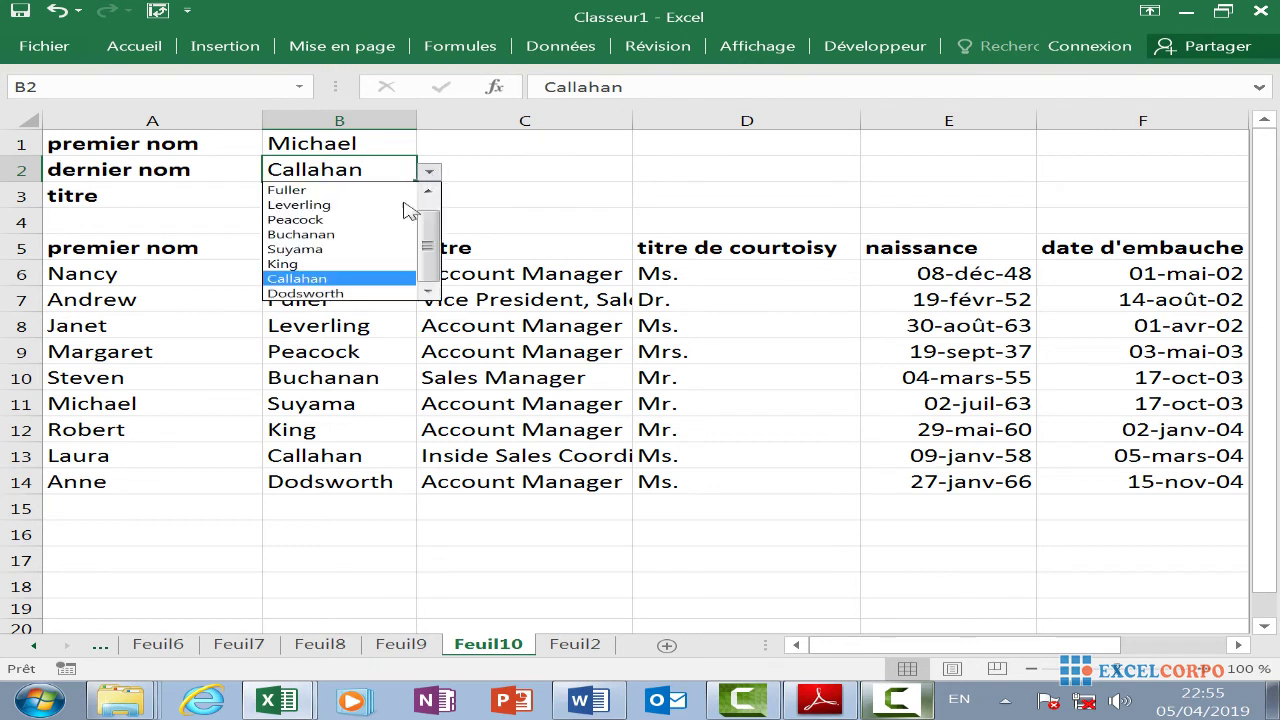
click(378, 218)
click(429, 172)
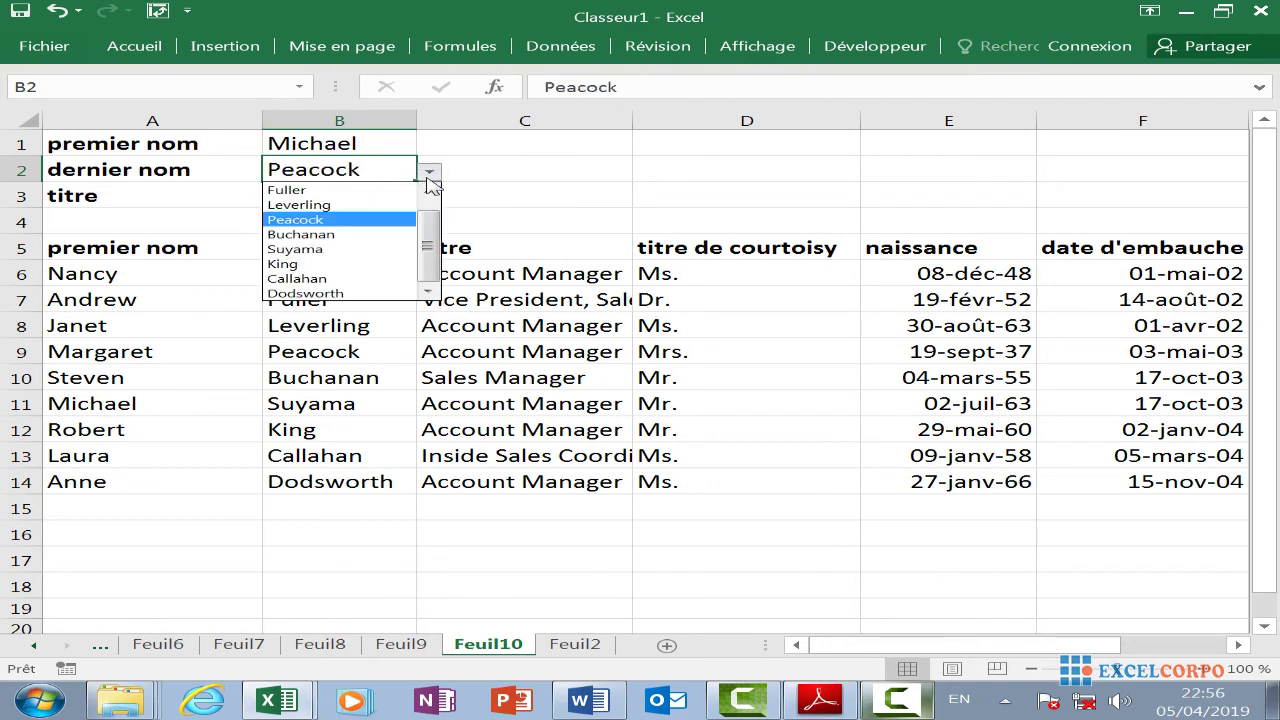
click(365, 234)
Start an EQUIV formula in the titre cell B3 with B1&B2 as the combined lookup value
click(360, 194)
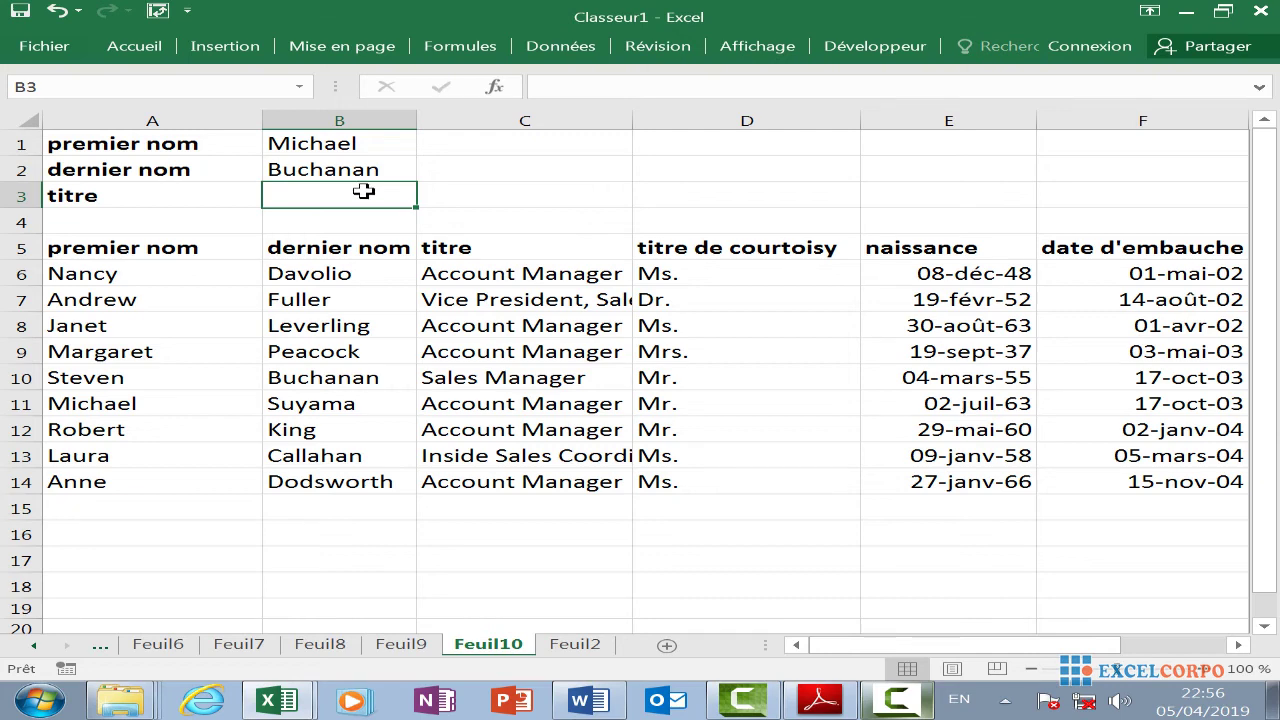
text(=)
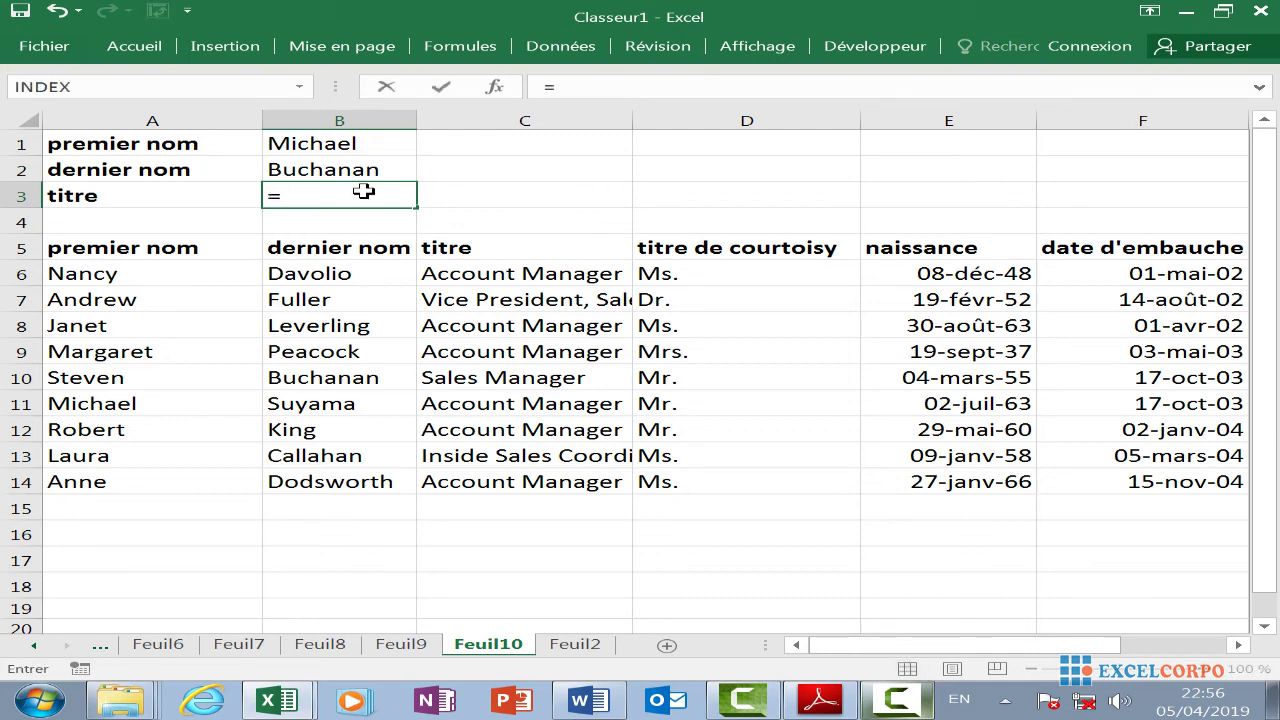
text(equi)
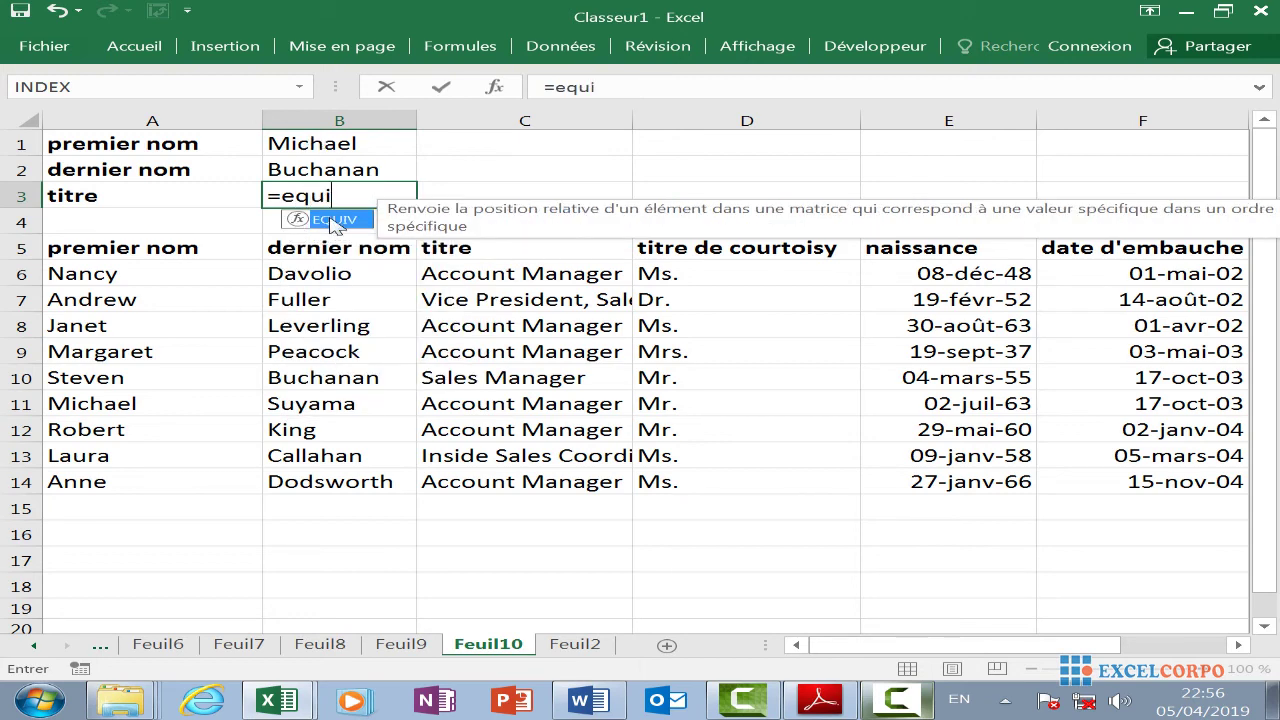
double_click(333, 220)
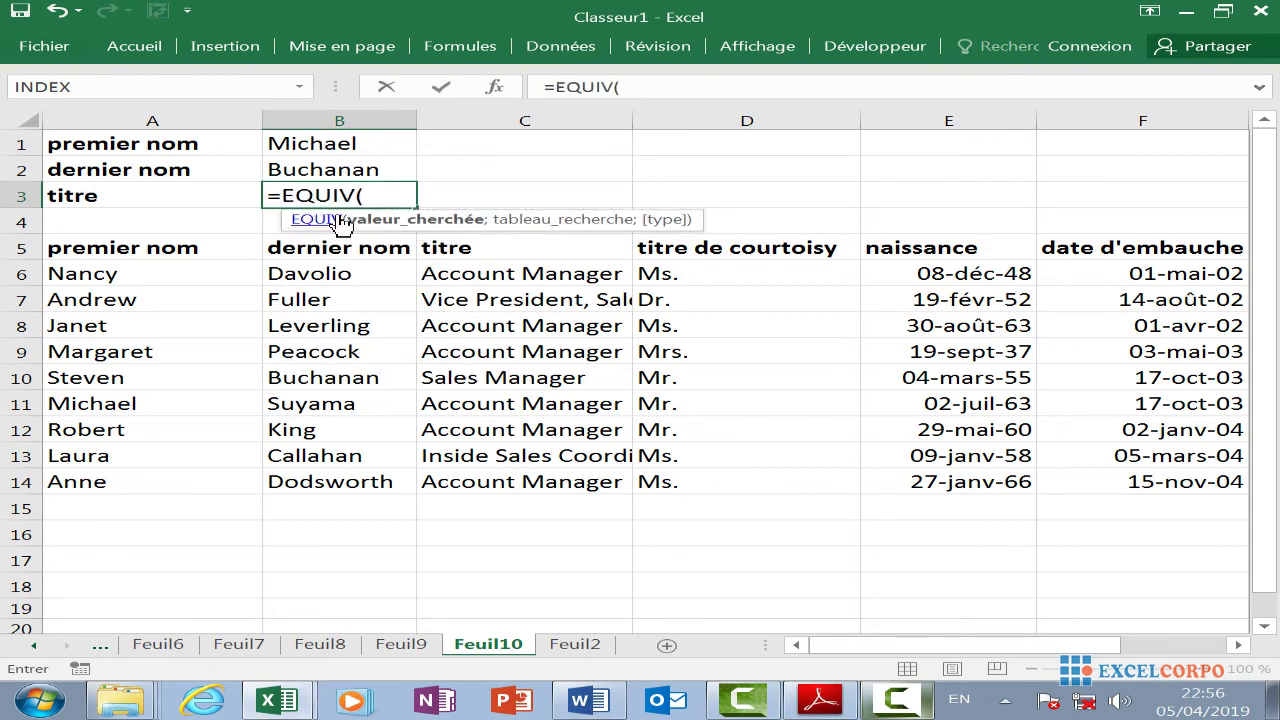
click(358, 144)
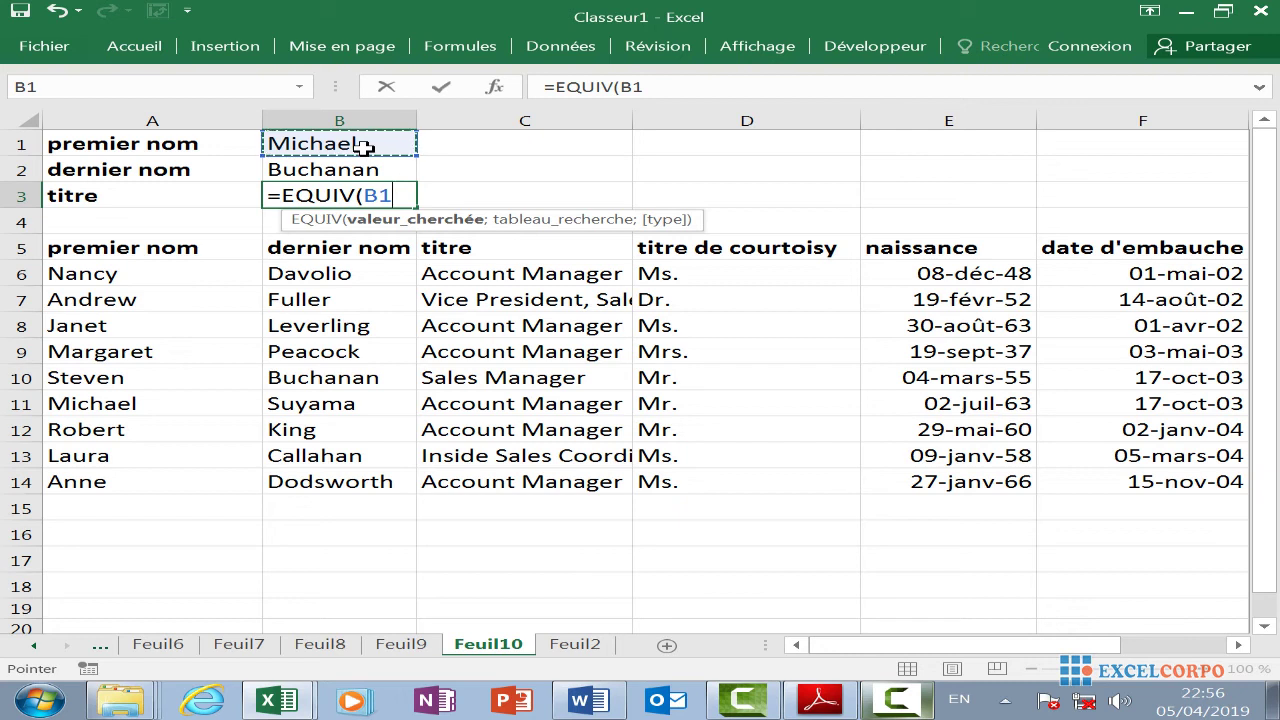
text(&)
click(357, 168)
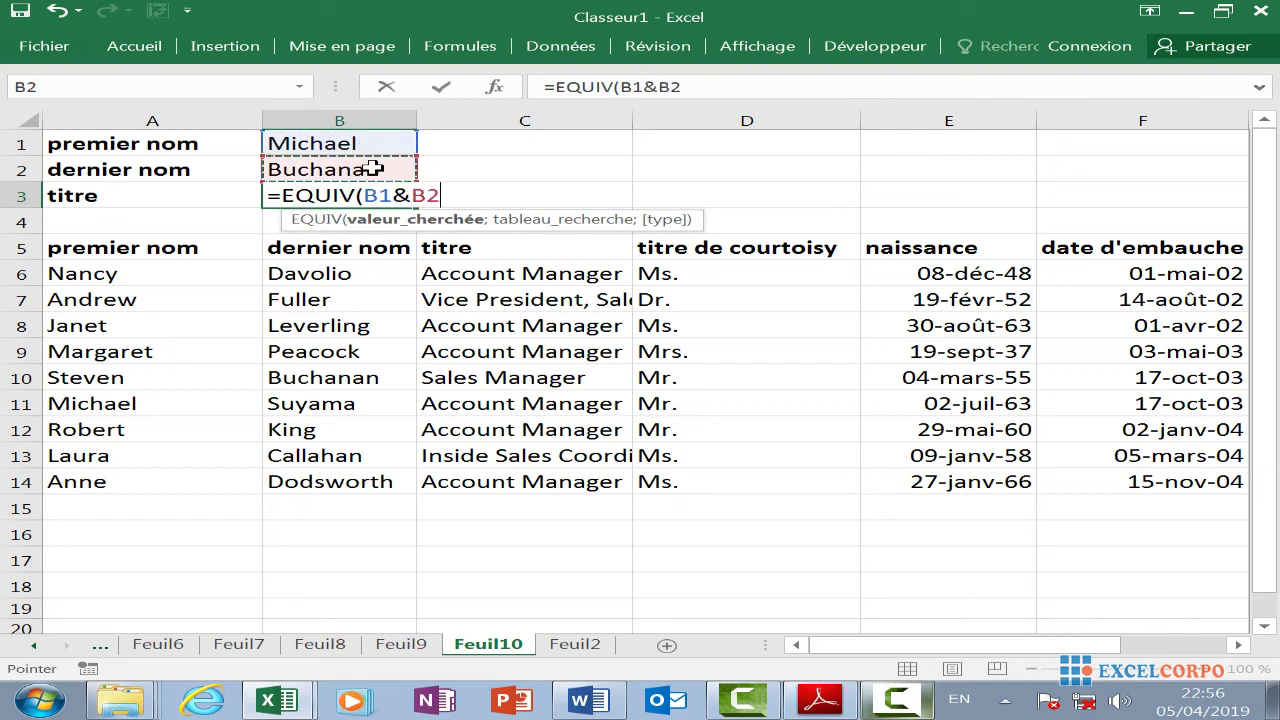
text(;)
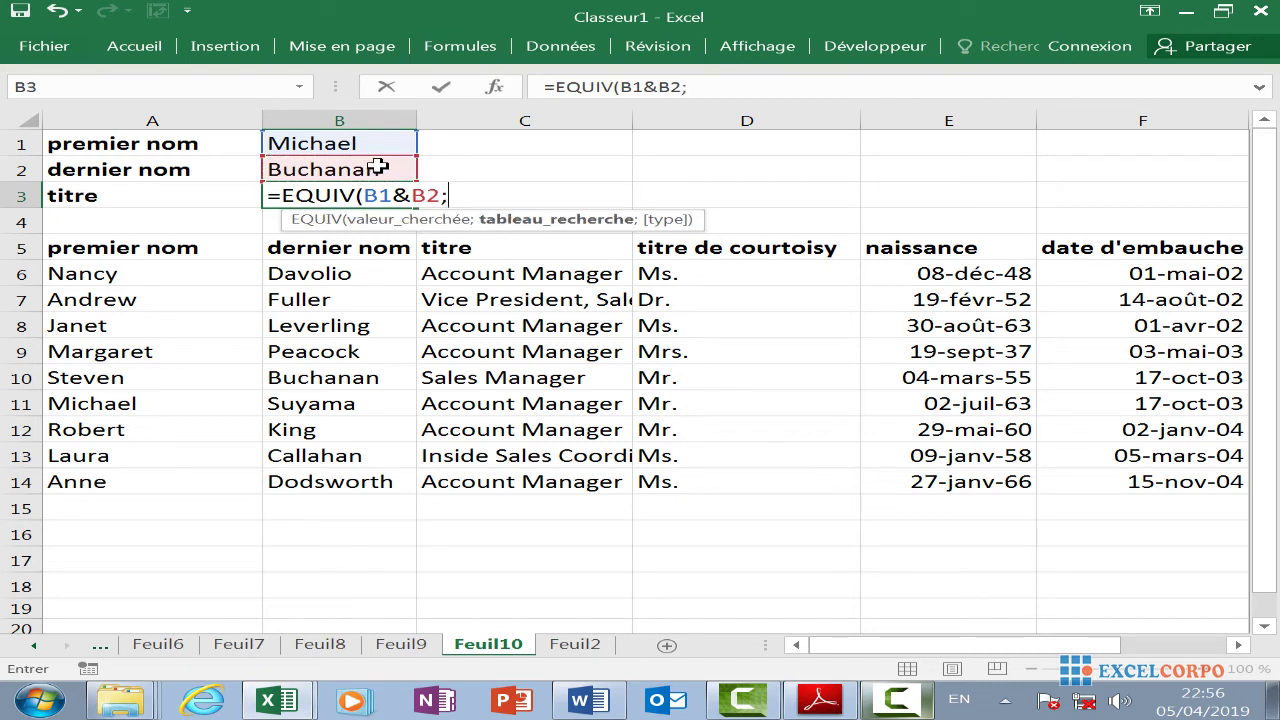
Enter A6:A14&B6:B13 as the combined lookup array of the EQUIV formula in cell B3
click(147, 276)
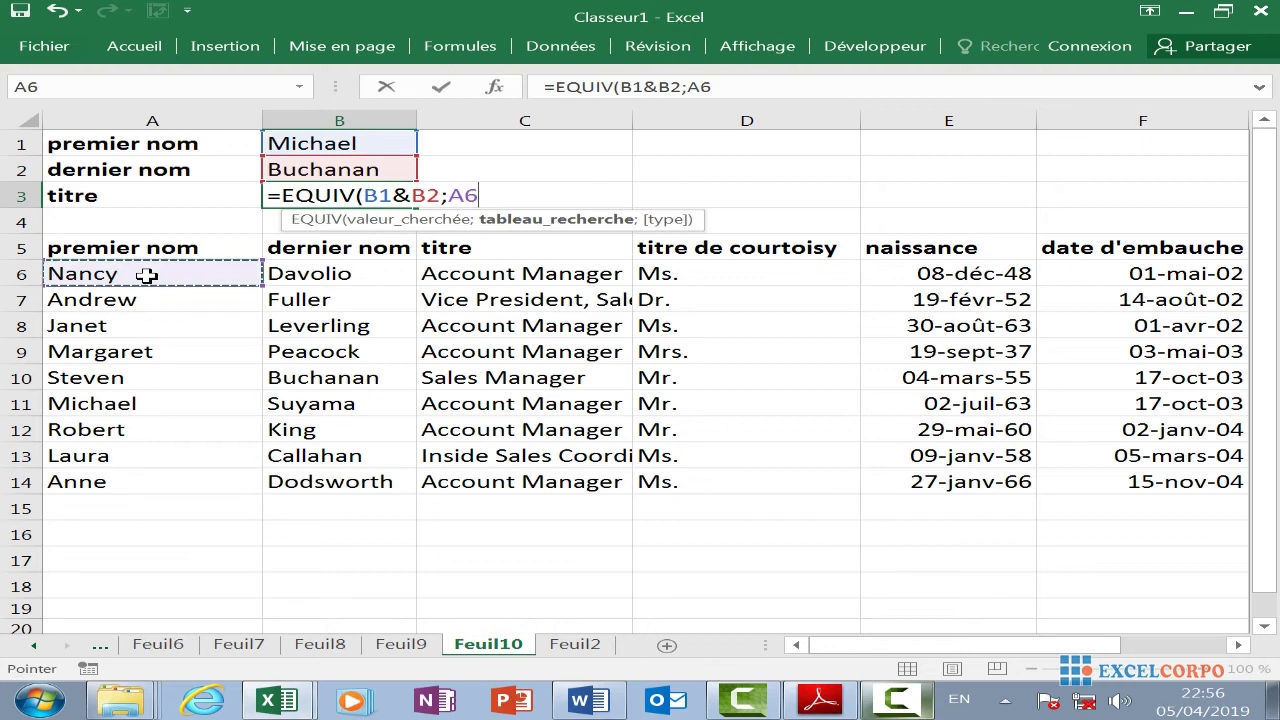
click(121, 485)
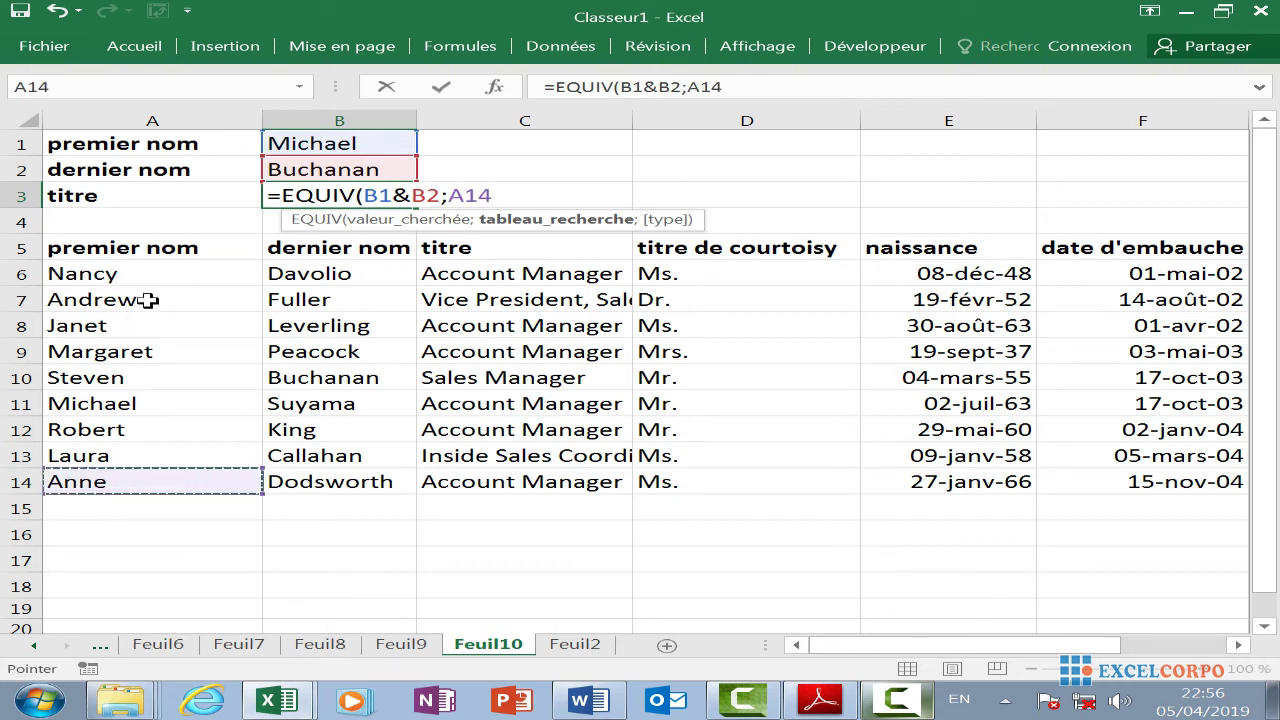
drag(157, 272, 157, 477)
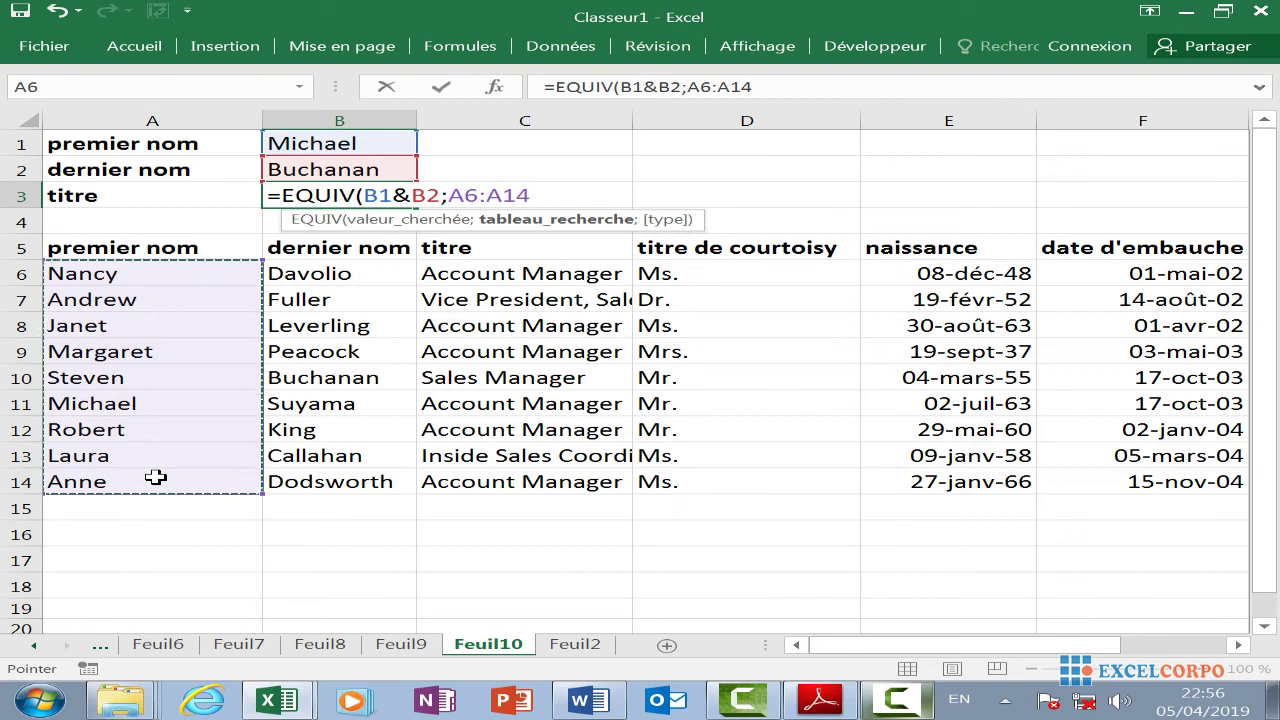
text(&)
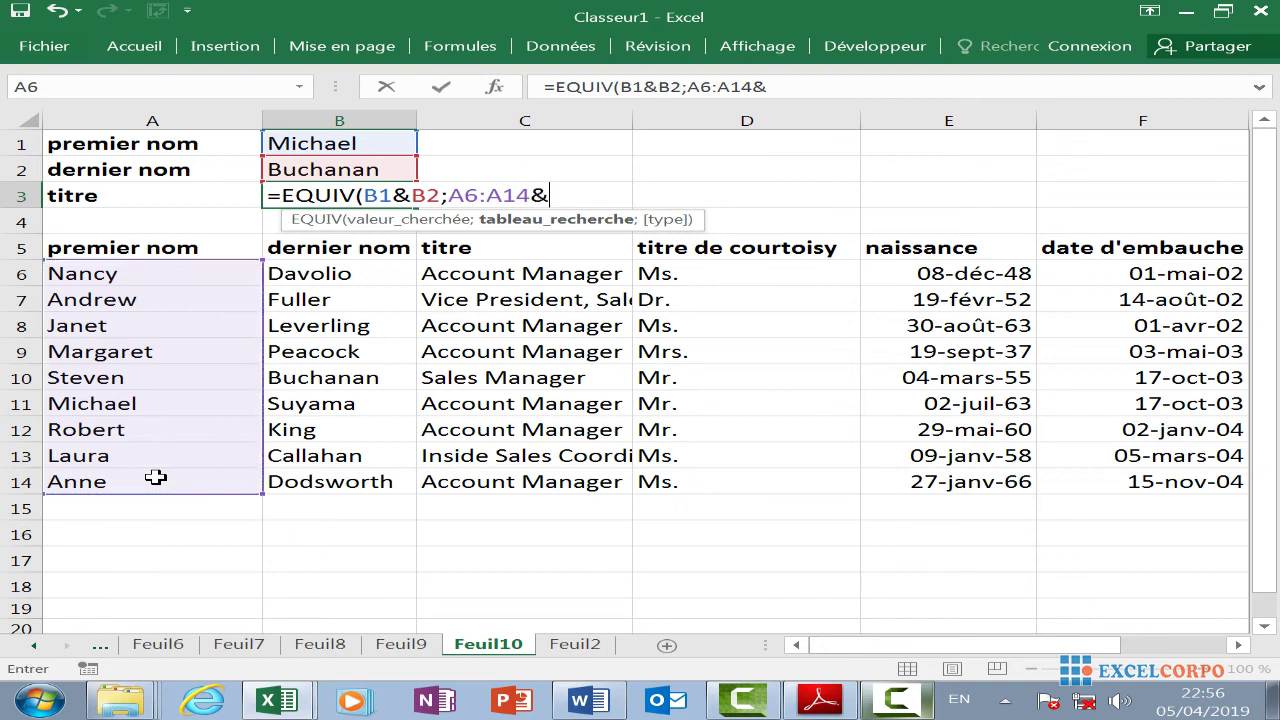
click(366, 273)
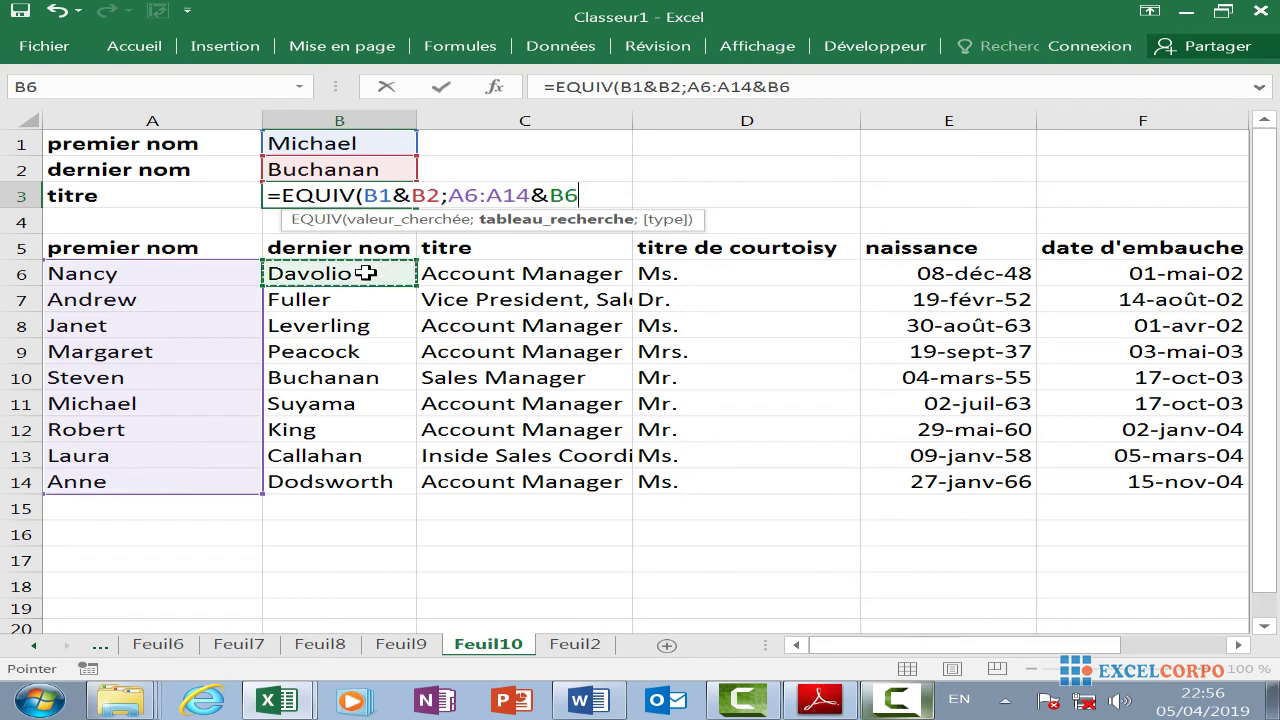
drag(366, 273, 375, 467)
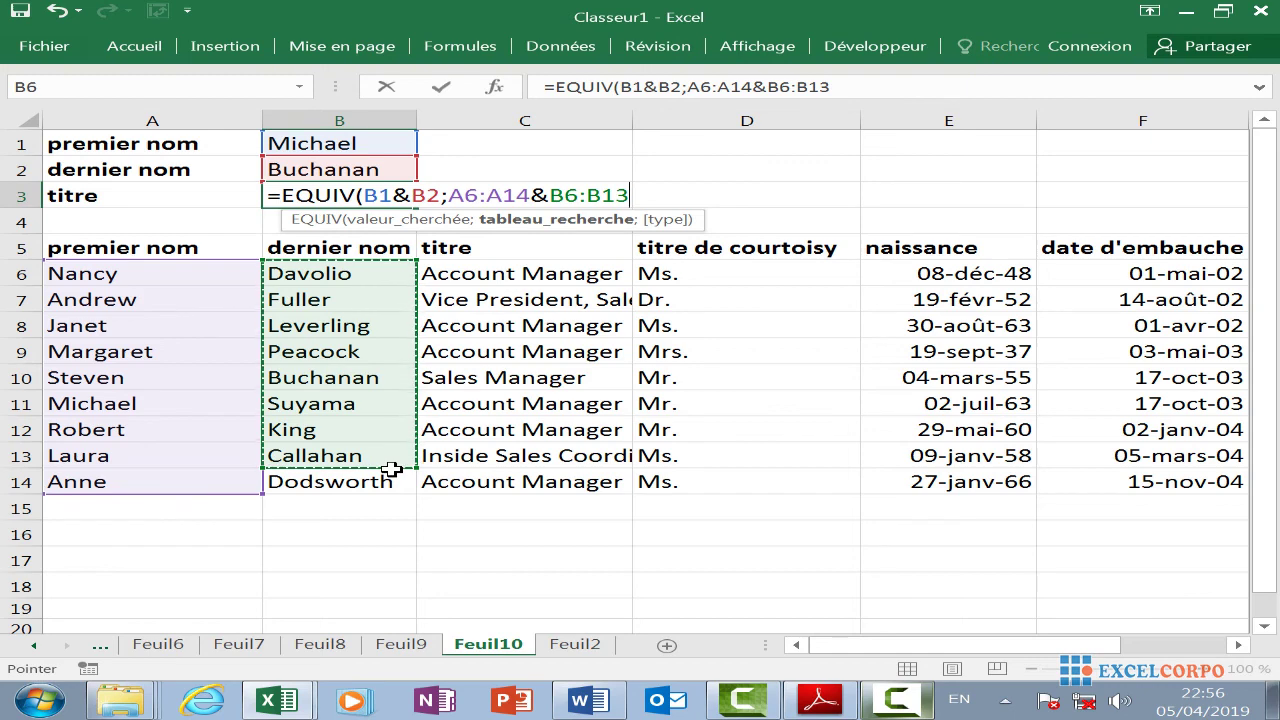
text(;)
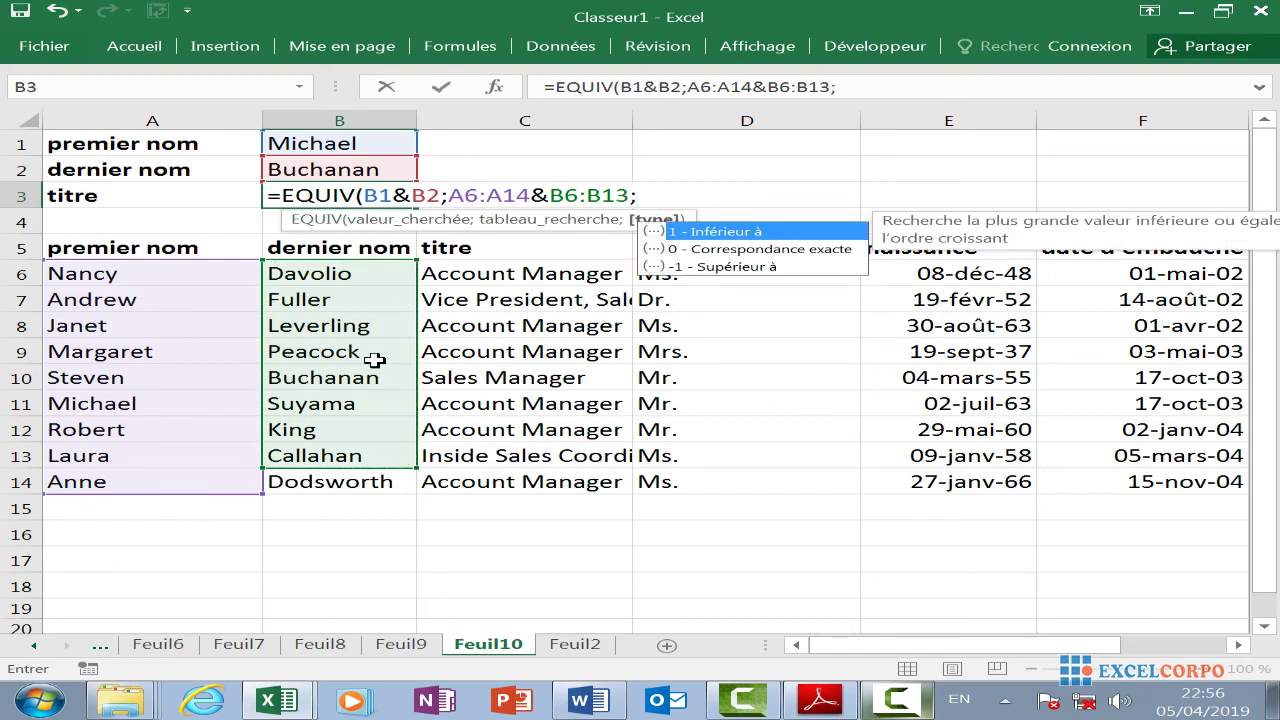
Correct the dernier nom lookup range to B6:B14 and complete the EQUIV function with match type 0
key(Left)
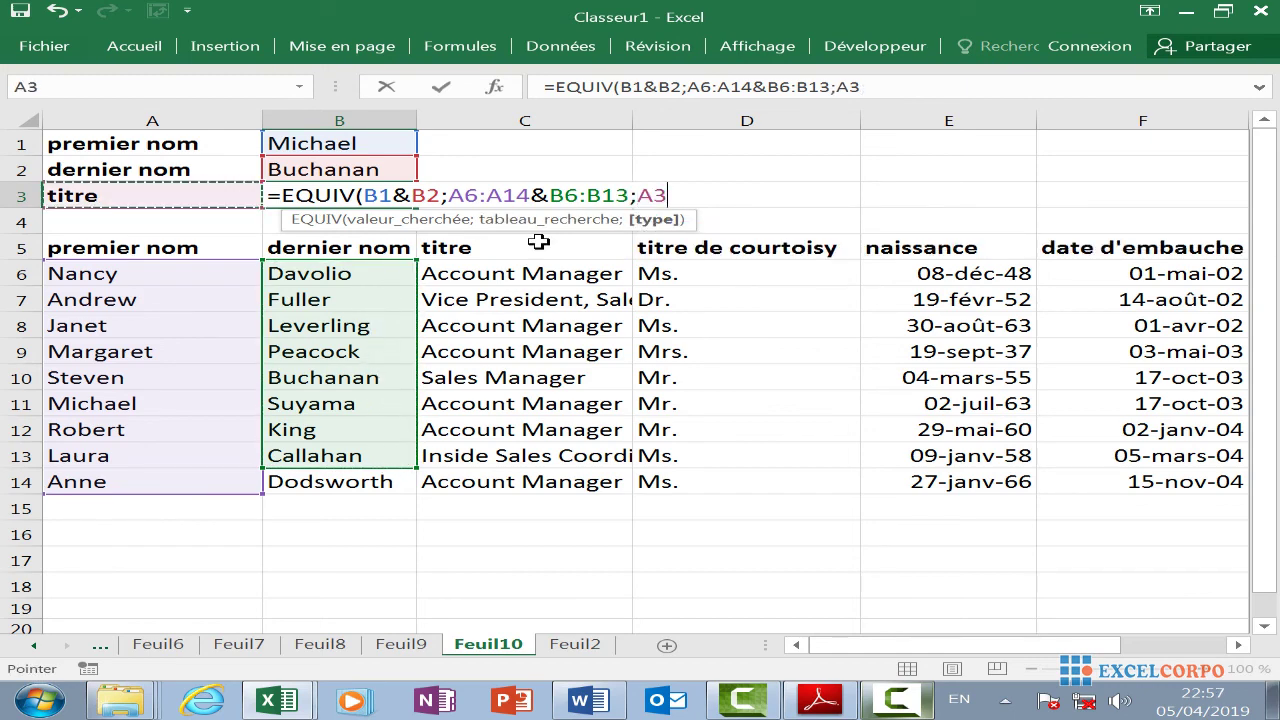
key(BackSpace)
key(BackSpace)
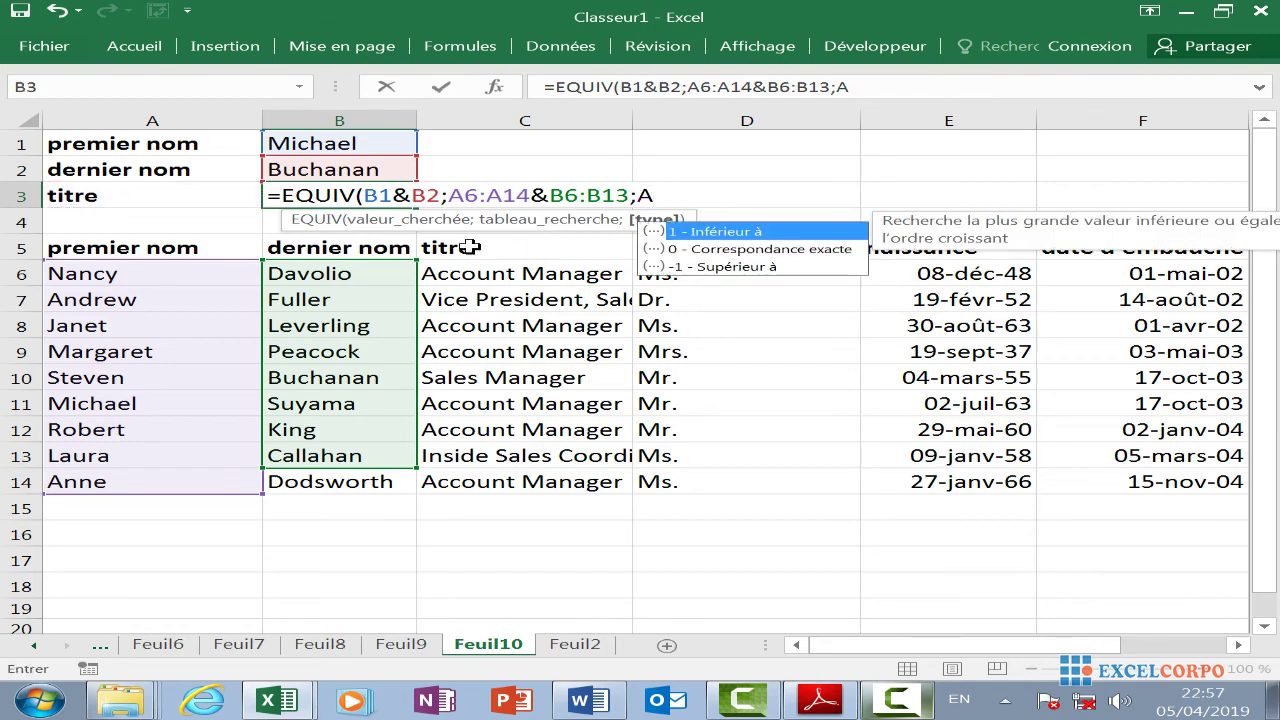
click(626, 194)
key(BackSpace)
text(4)
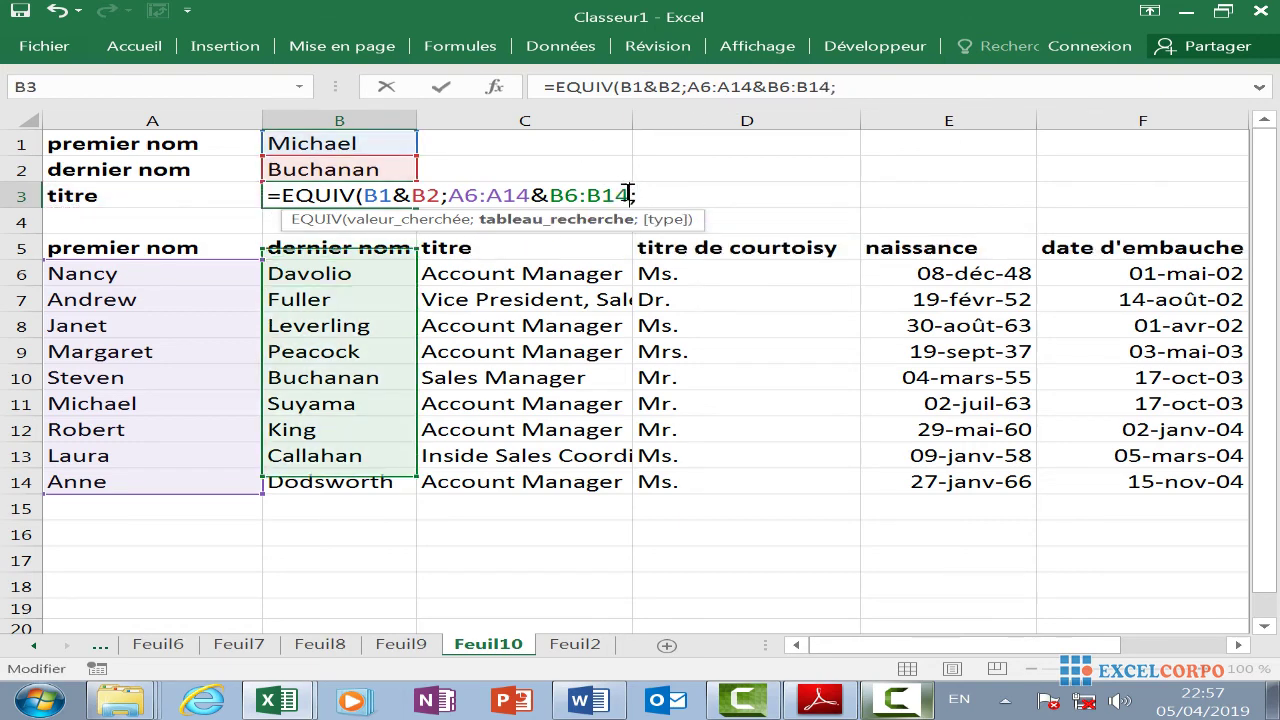
key(Right)
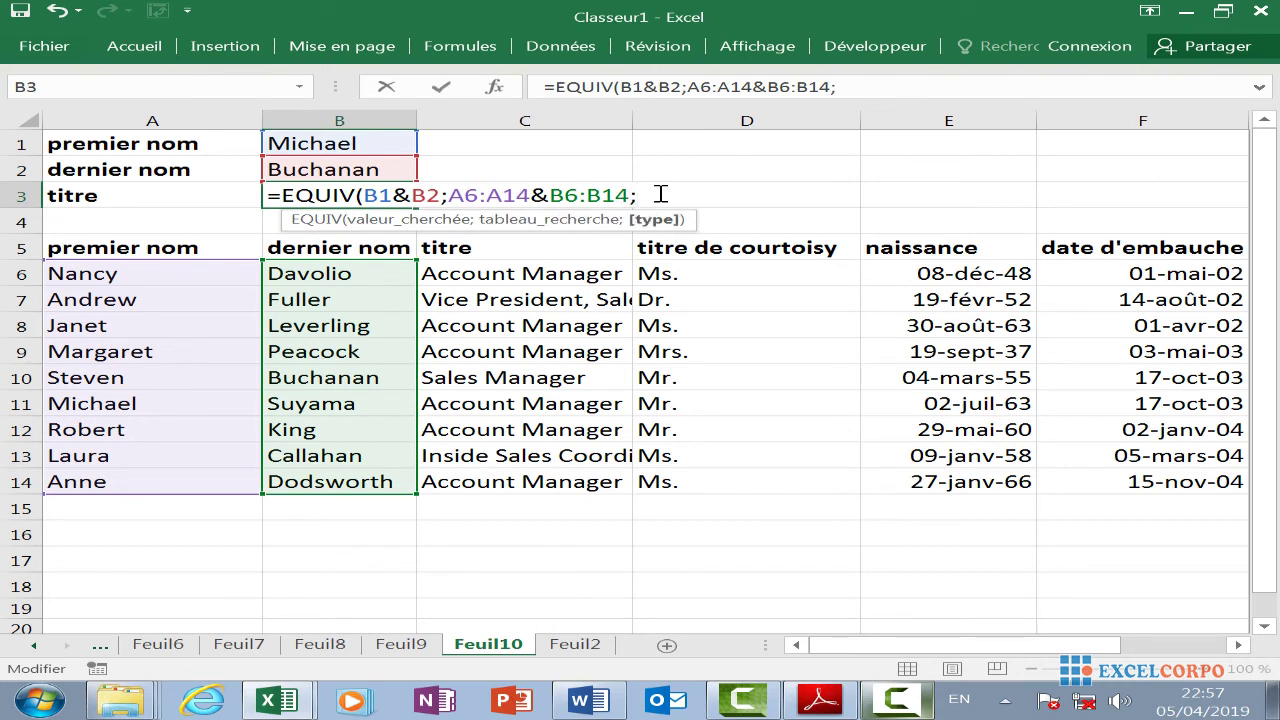
text(0)
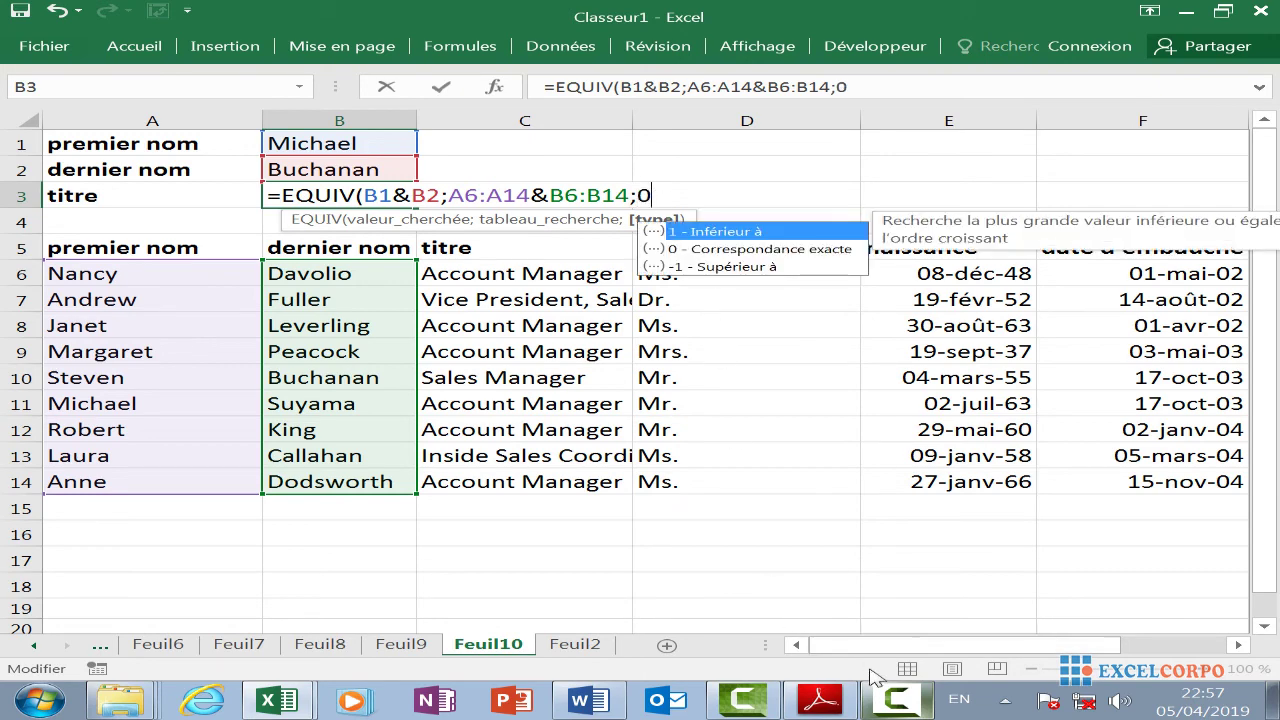
click(896, 700)
text())
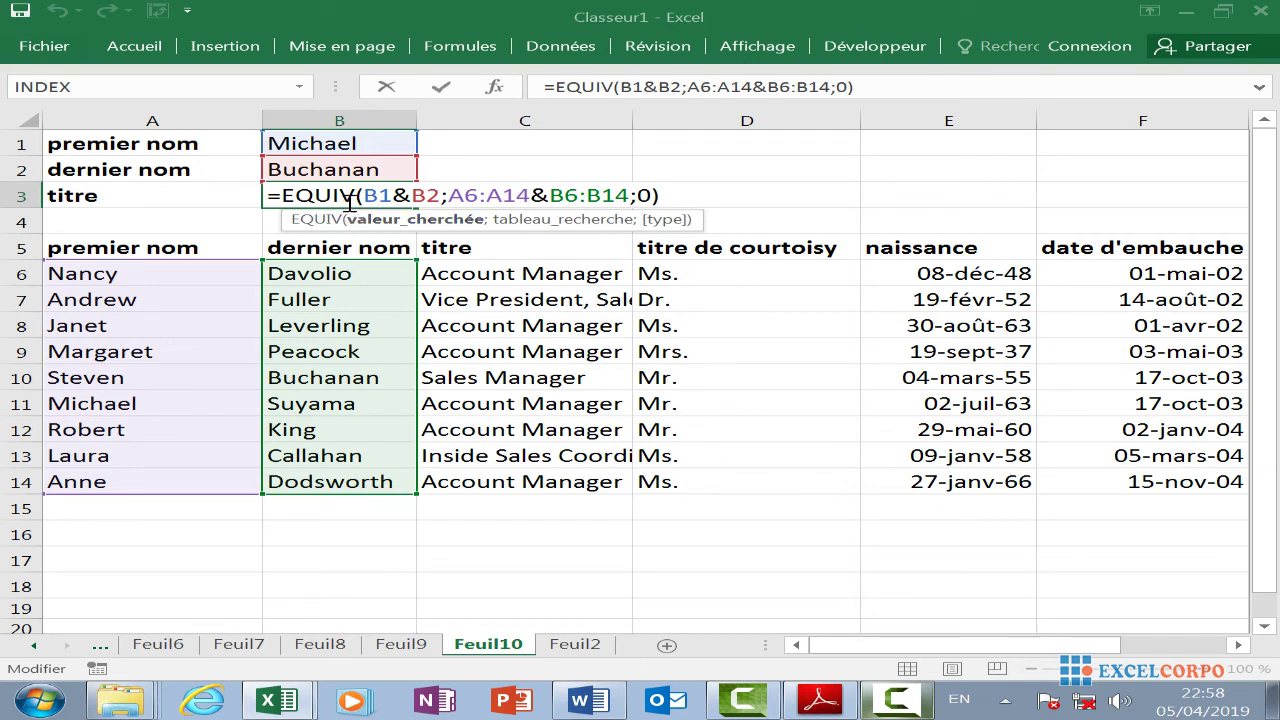
Nest the EQUIV function in B3 inside INDEX as the row argument, with the titre range C6:C14 as the matrix
click(283, 197)
text(indes)
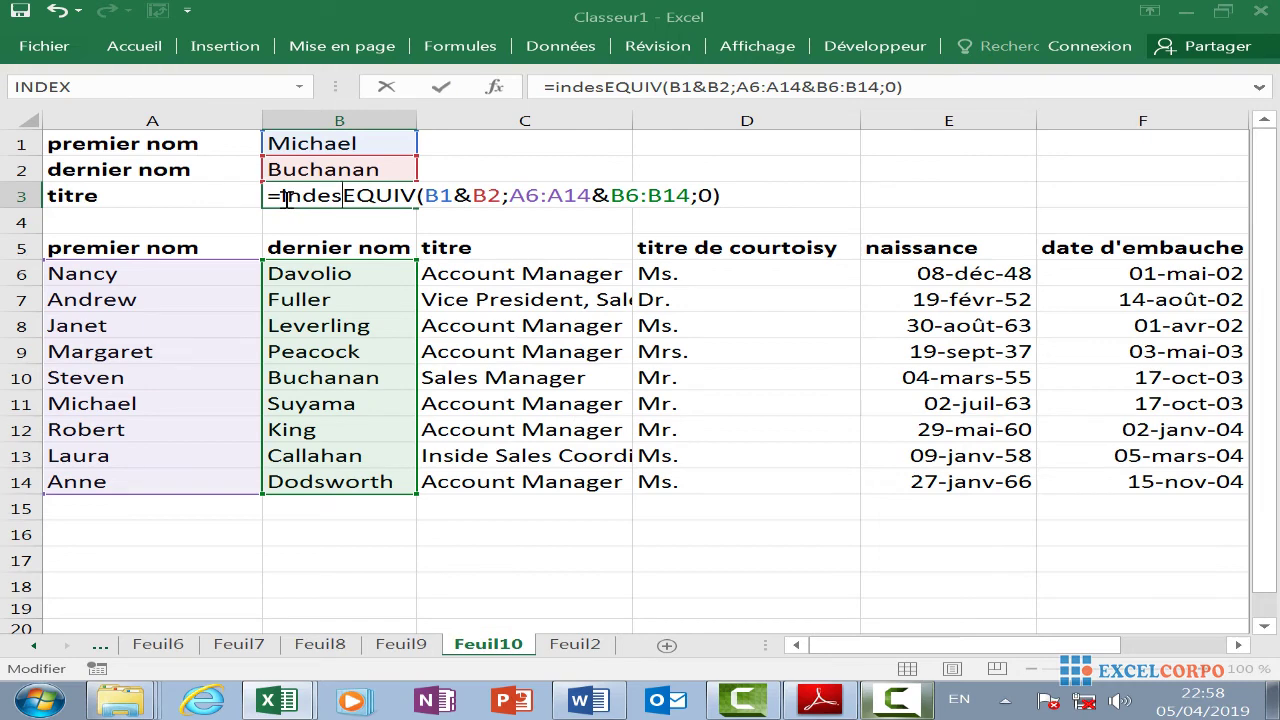
key(BackSpace)
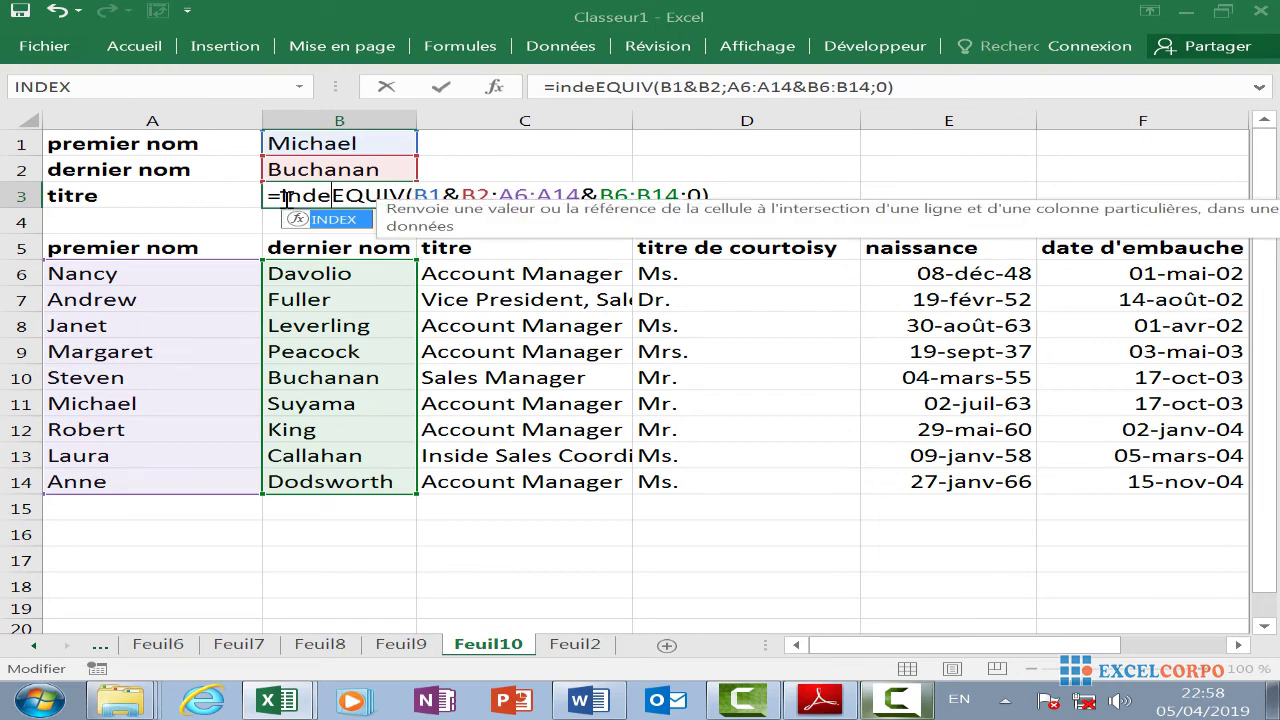
double_click(336, 219)
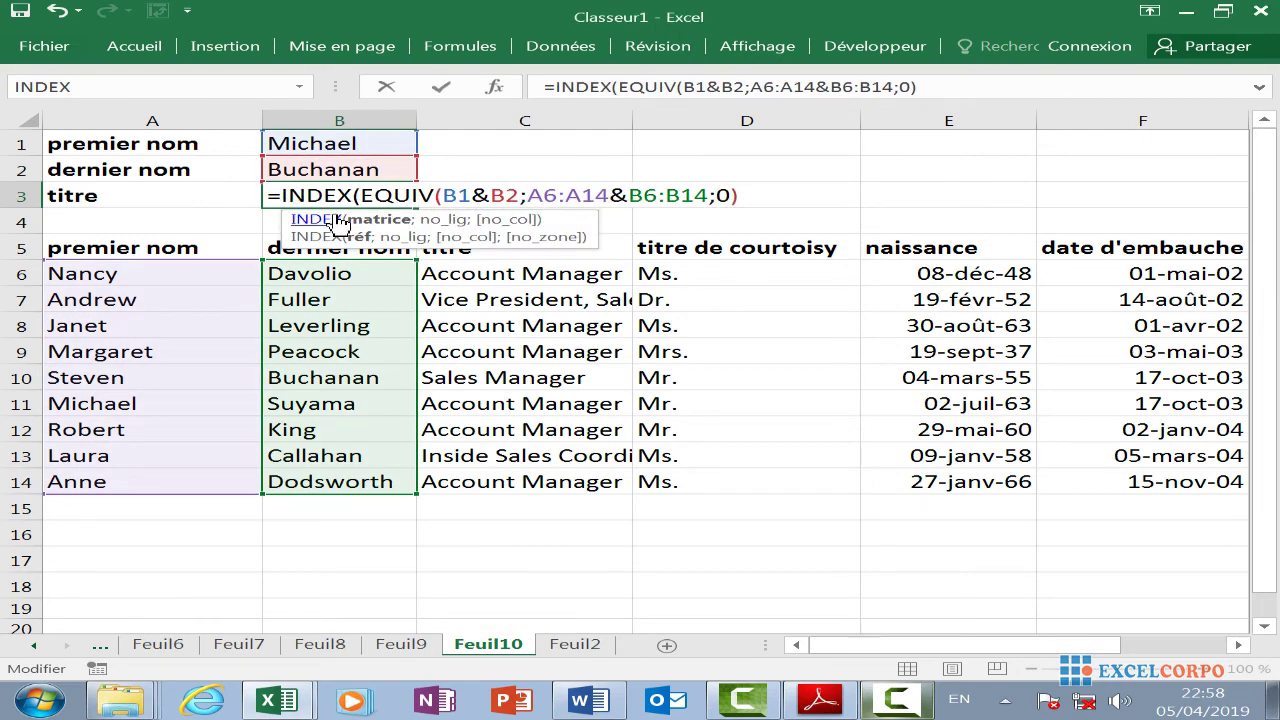
drag(710, 272, 740, 481)
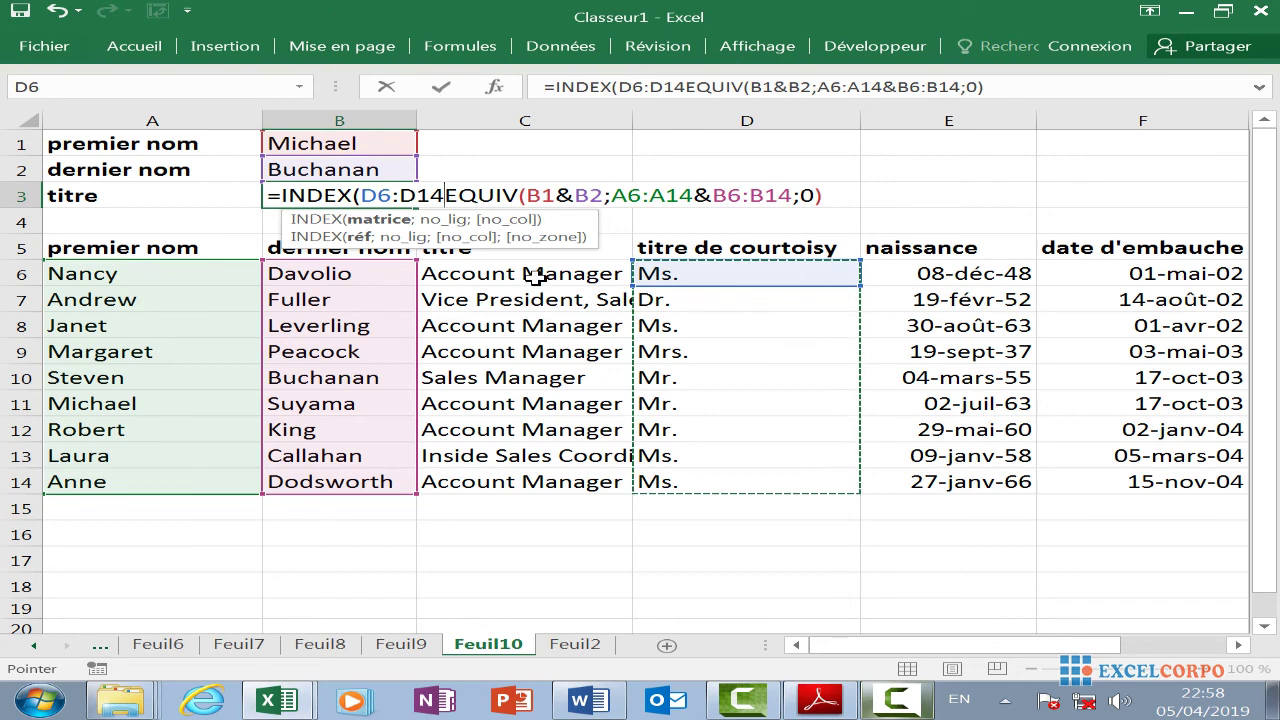
drag(537, 276, 540, 471)
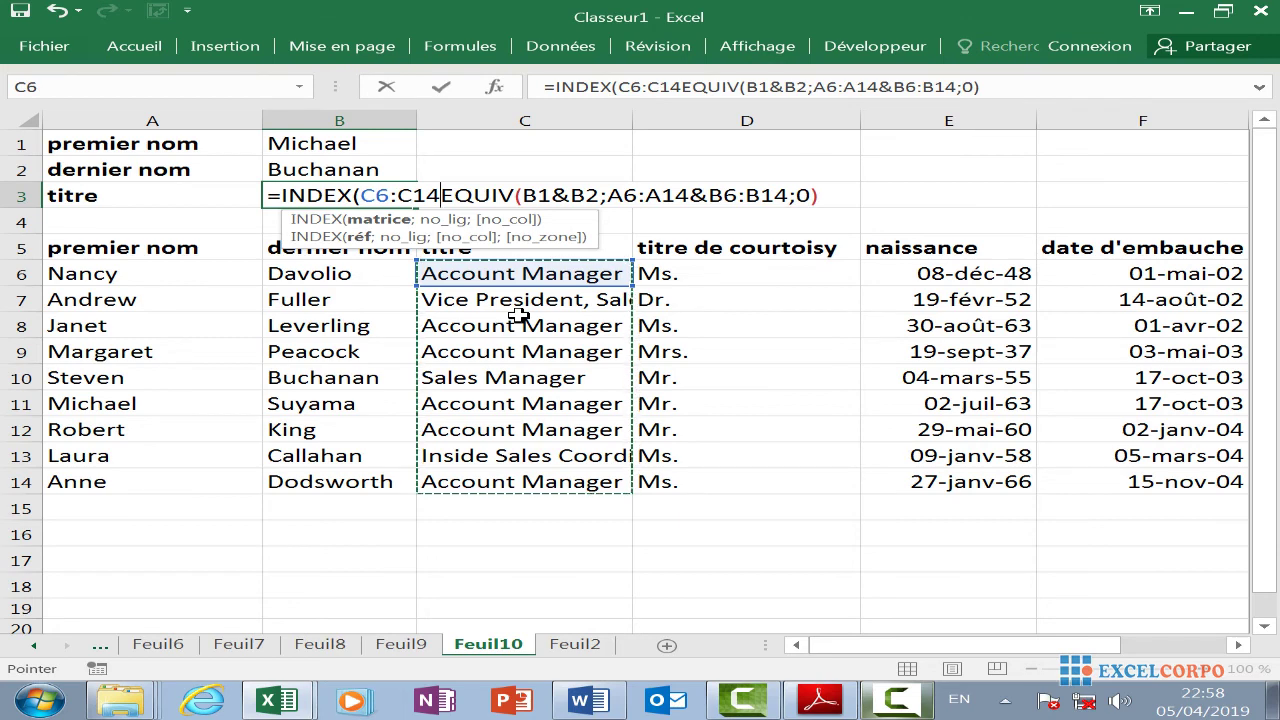
text(;)
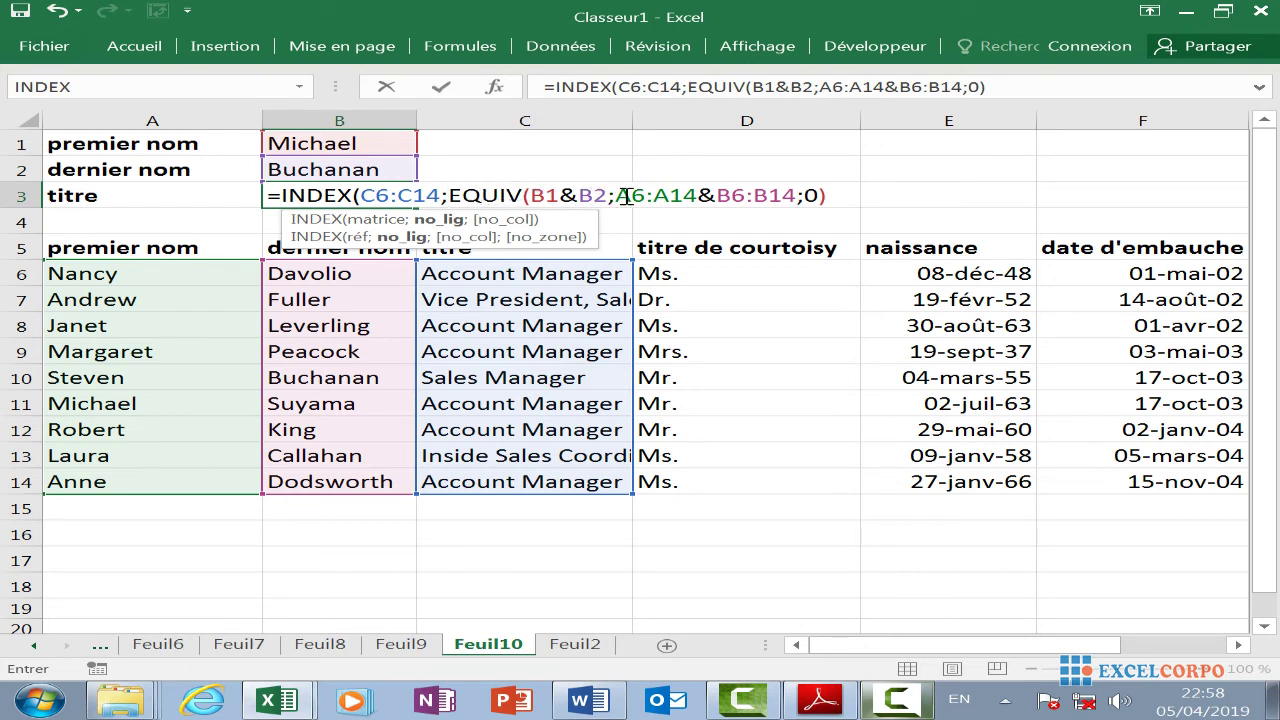
Review the EQUIV arguments, close the INDEX function and enter the B3 formula as an array formula
click(581, 195)
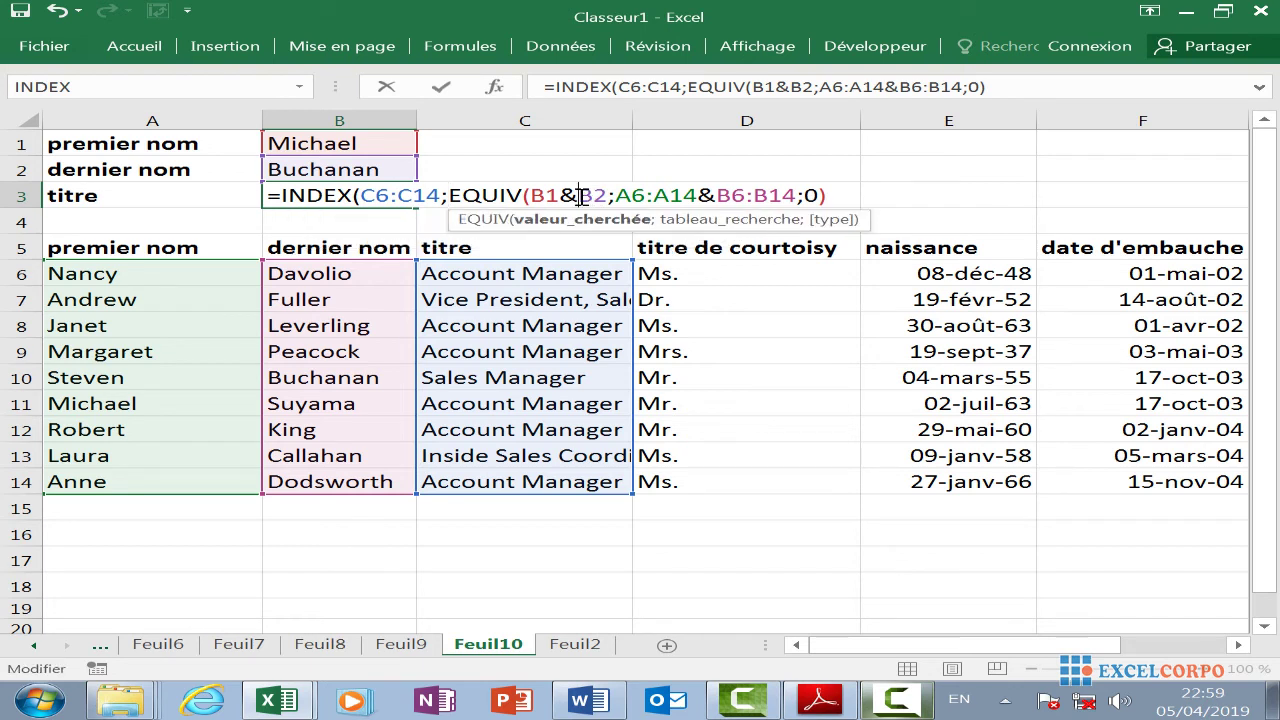
click(660, 195)
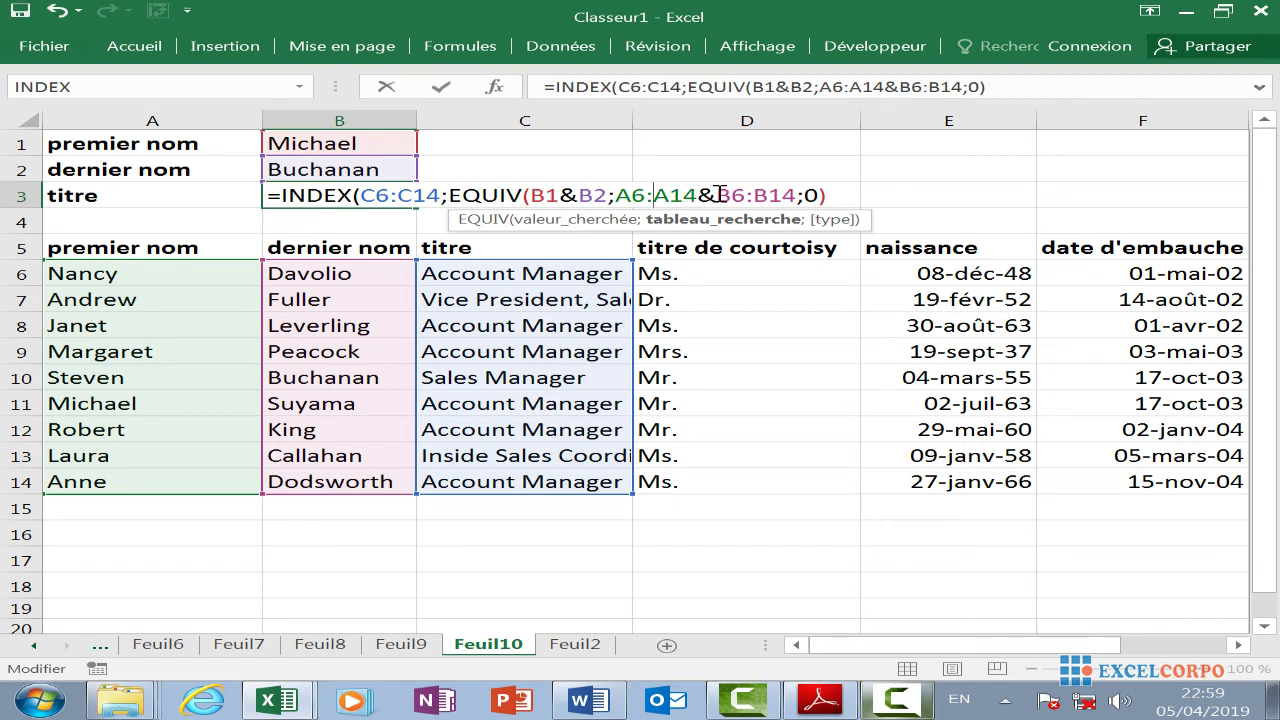
click(815, 195)
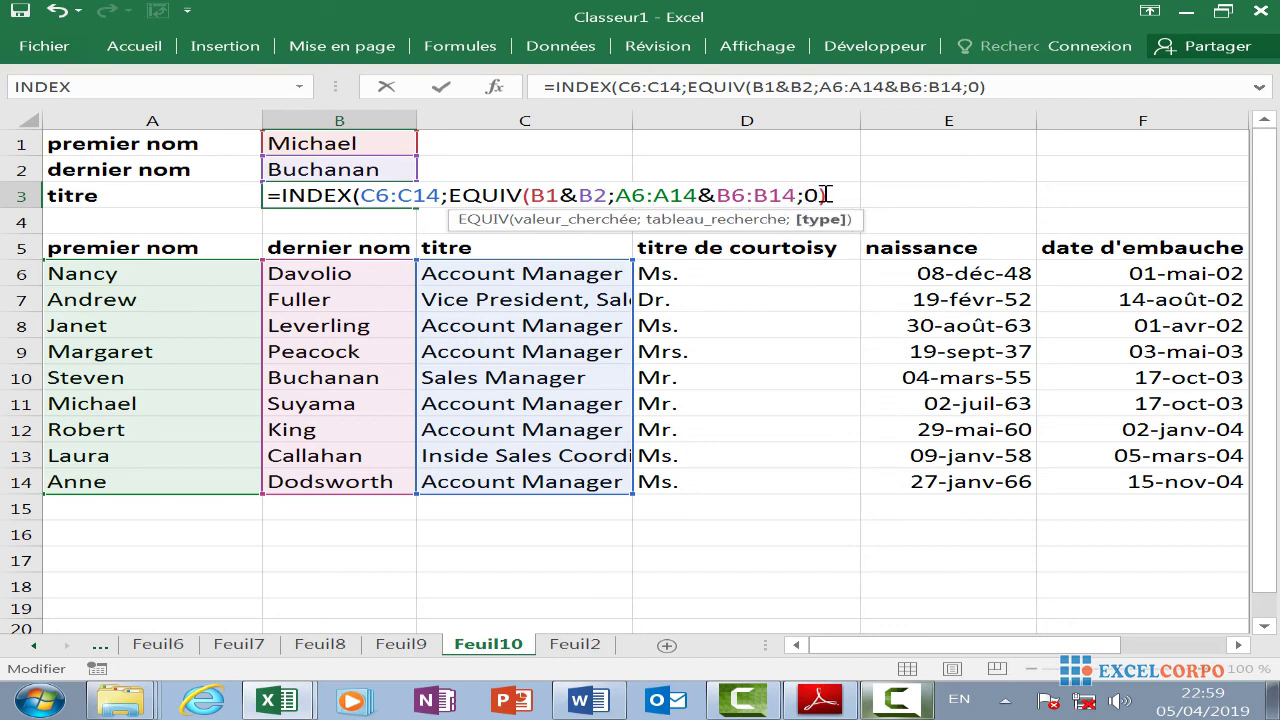
click(826, 195)
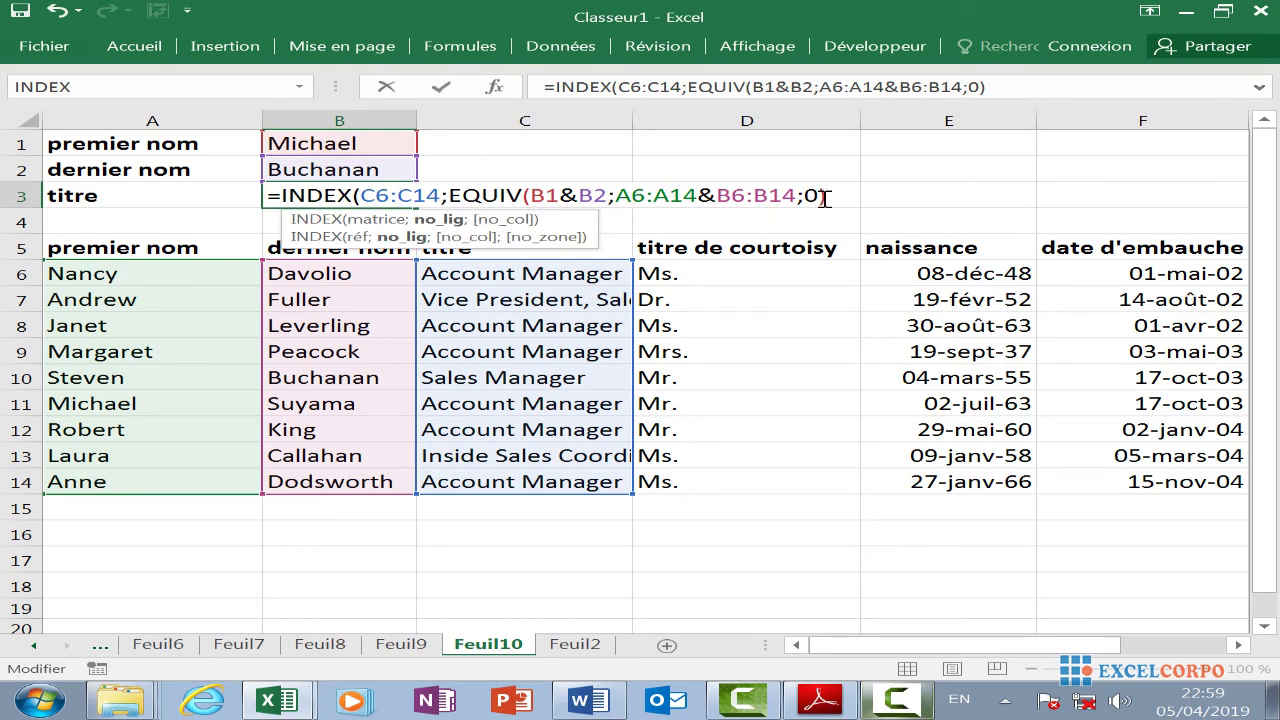
key(Right)
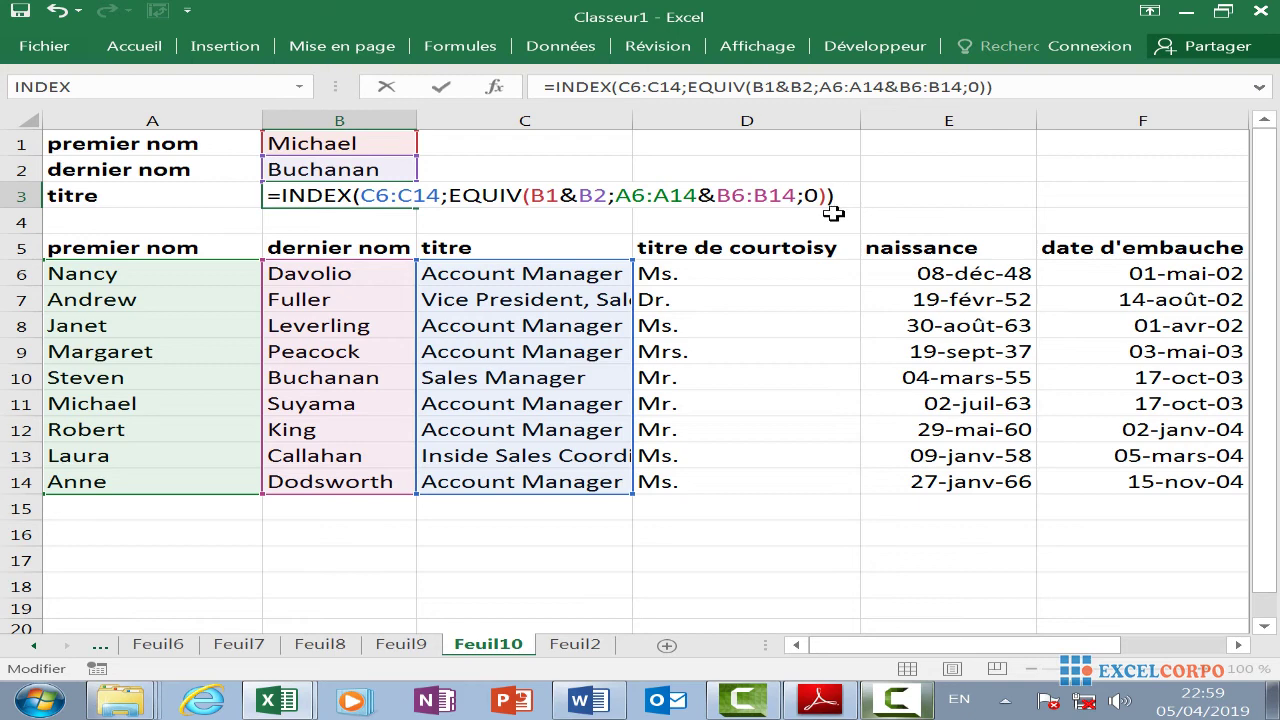
key(ctrl+shift+Return)
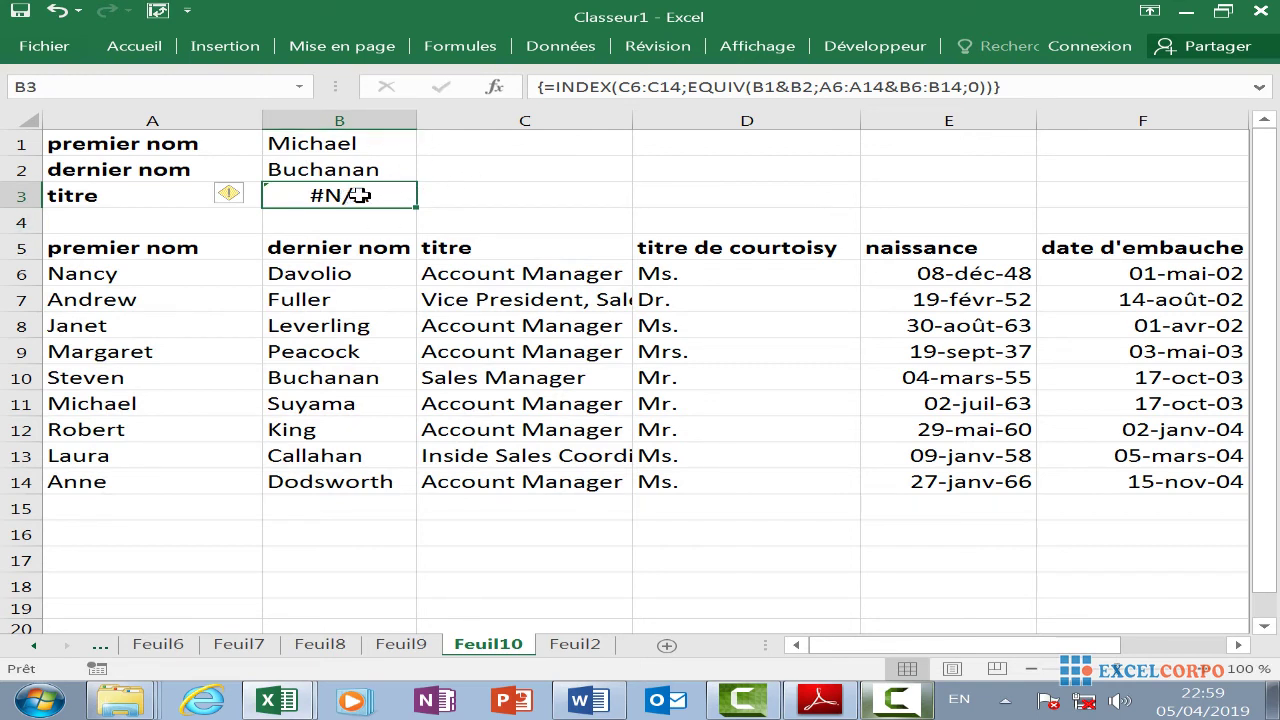
Show the error-checking options for the titre result in cell B3
click(250, 196)
click(335, 195)
click(254, 194)
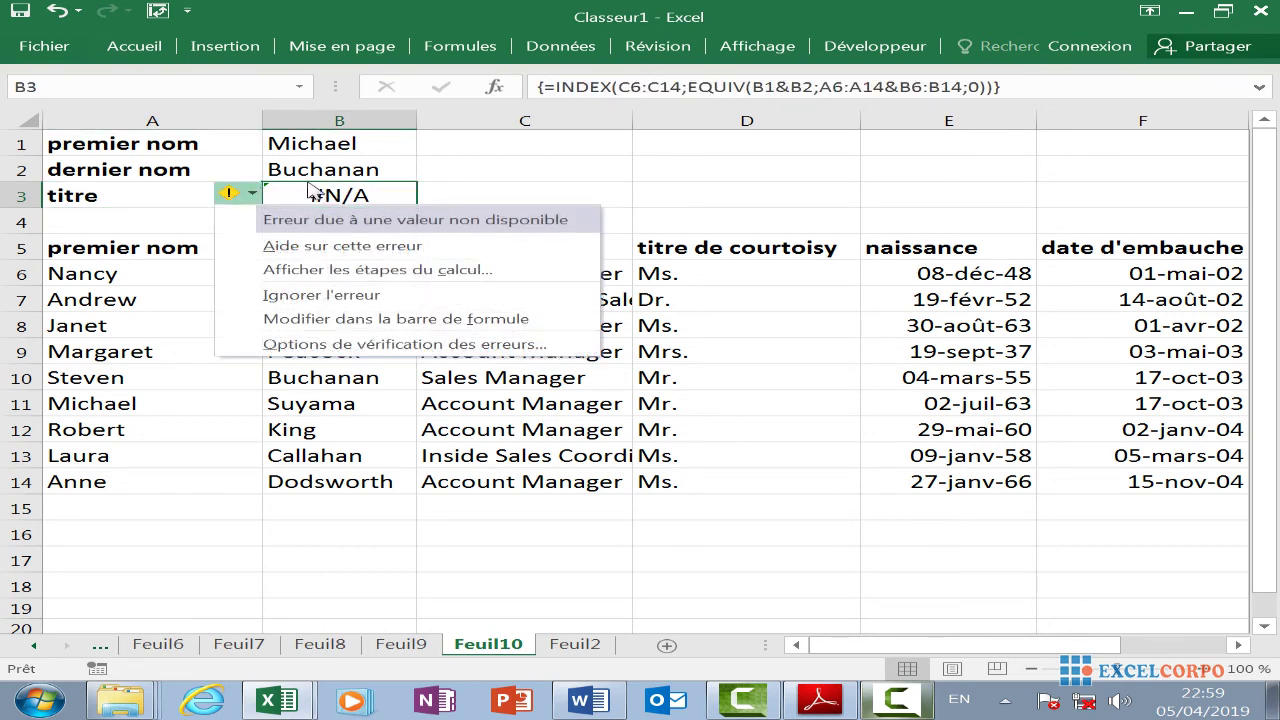
click(363, 193)
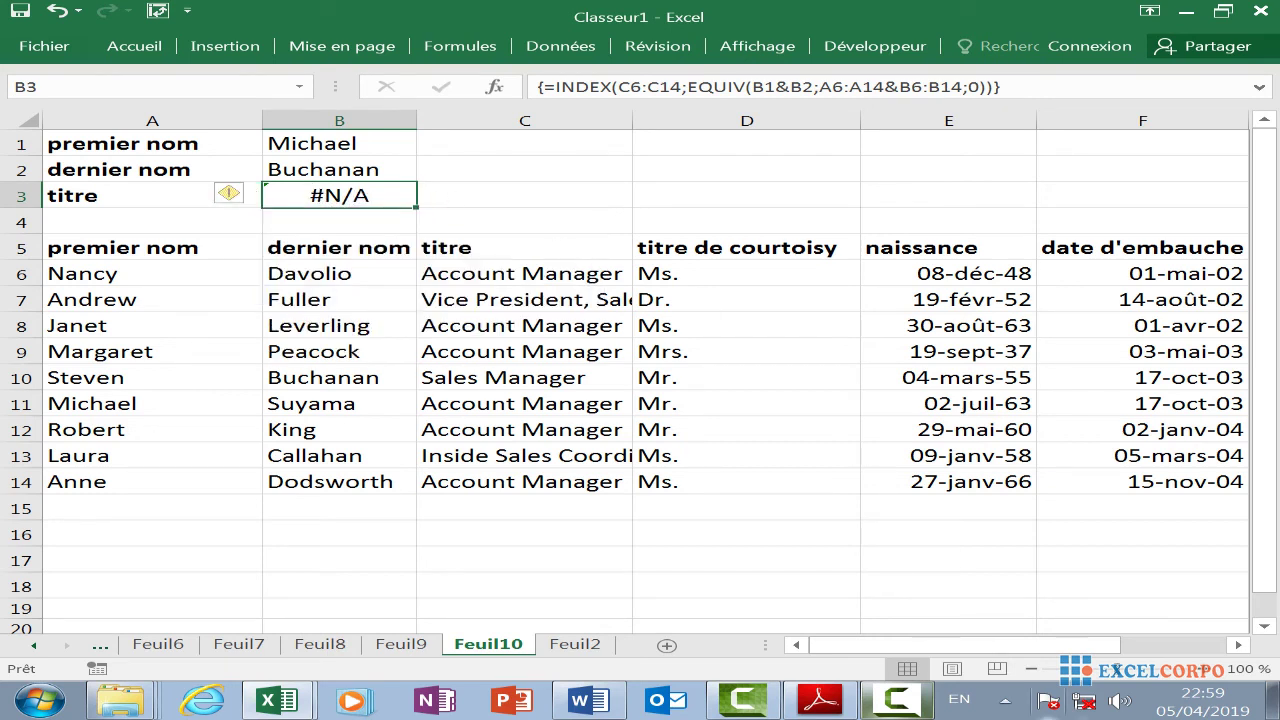
click(905, 703)
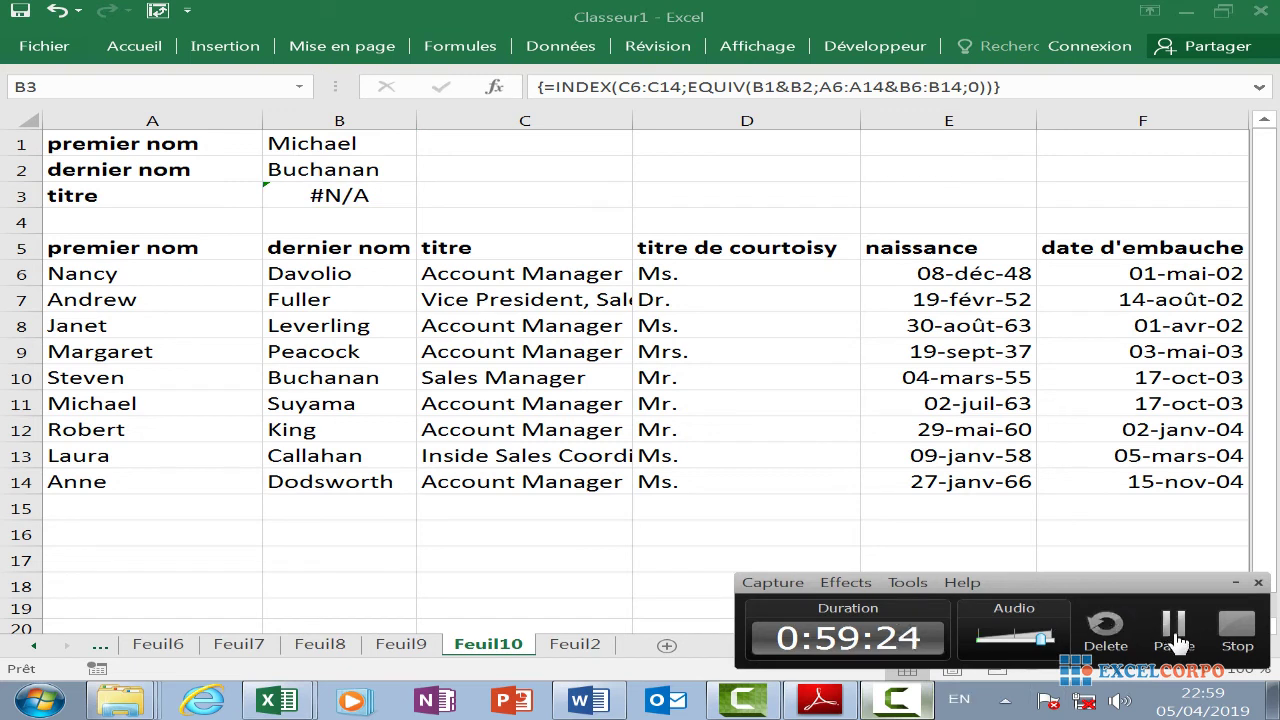
click(1171, 622)
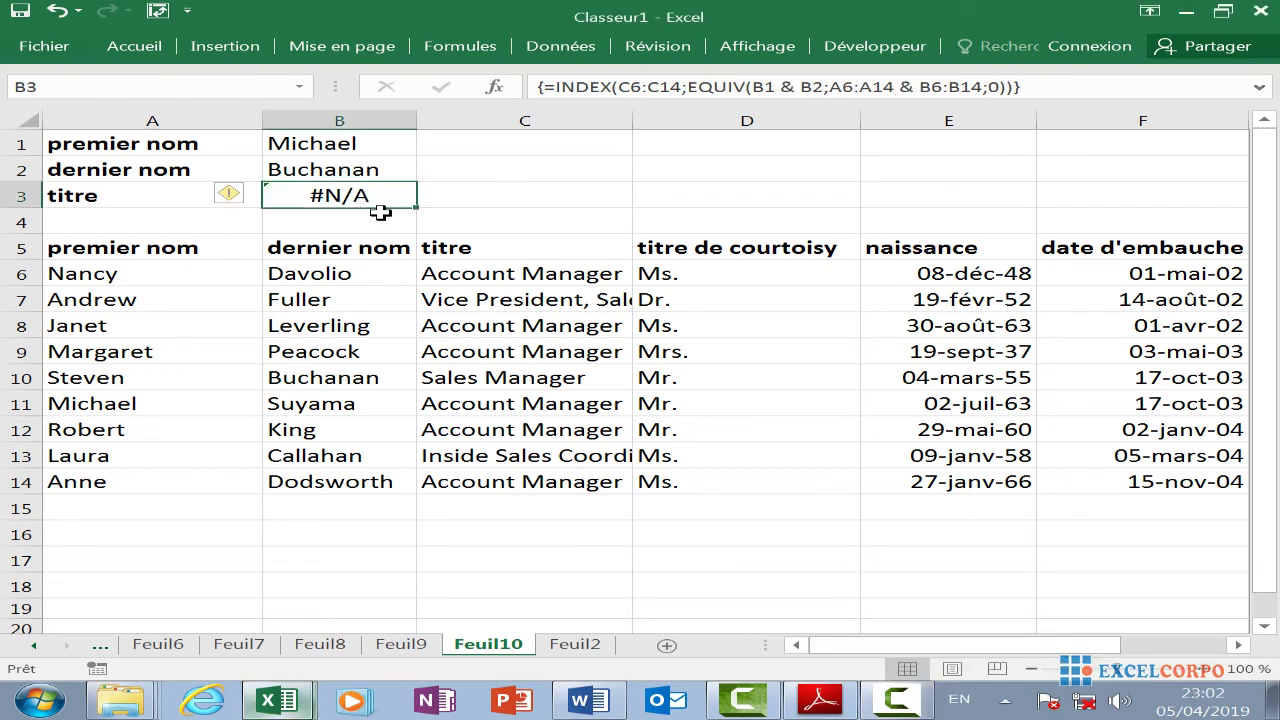
click(918, 704)
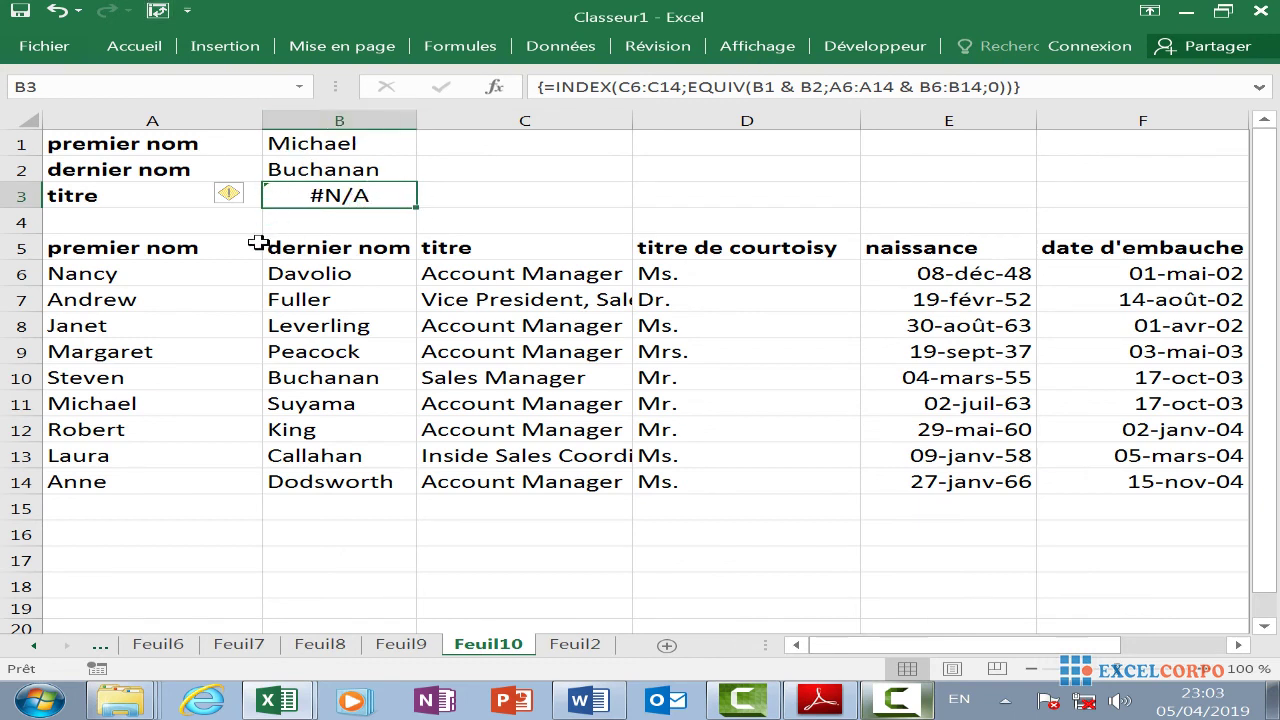
Examine the error type offered by the error-checking options of the titre formula in cell B3
click(249, 194)
click(340, 186)
click(249, 197)
click(316, 194)
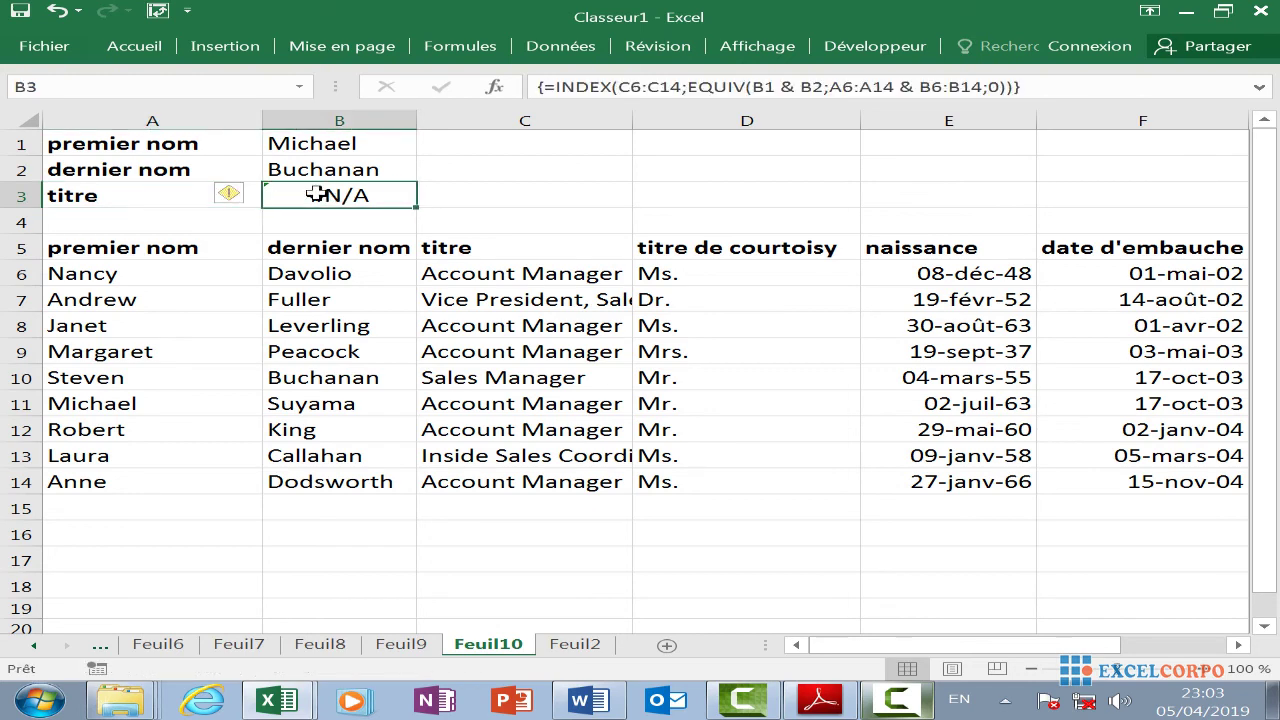
click(246, 199)
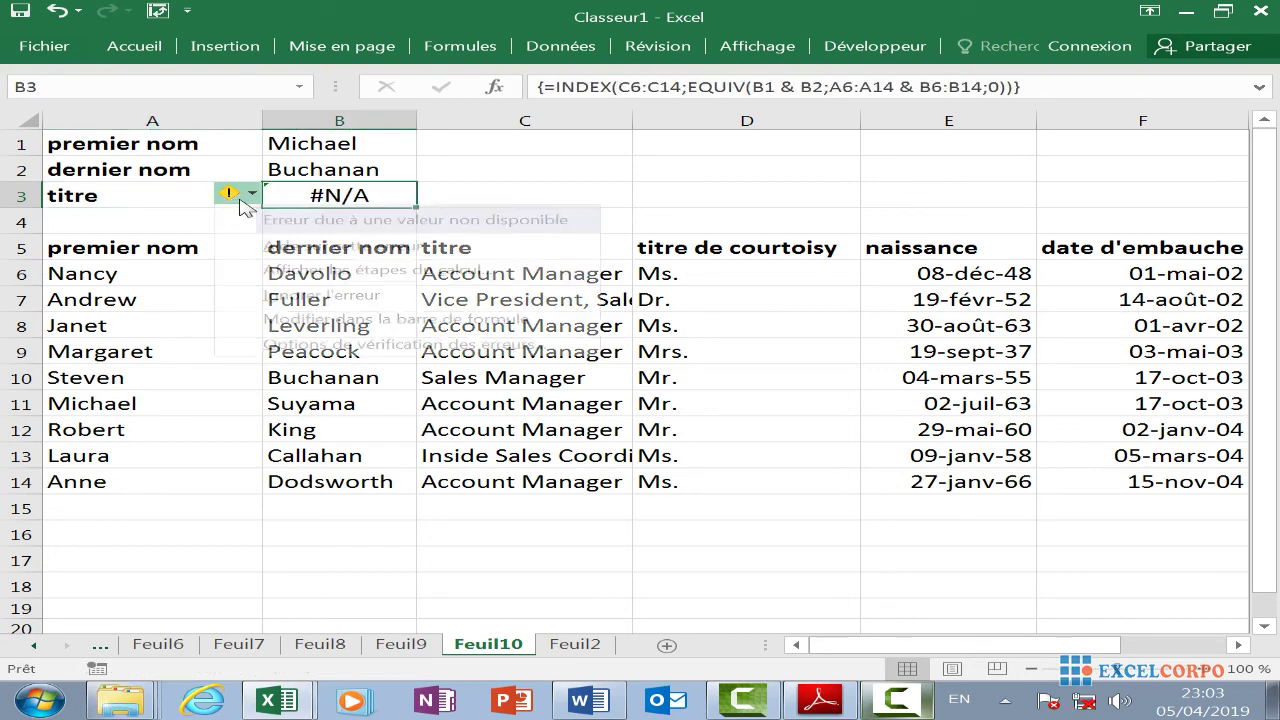
click(343, 191)
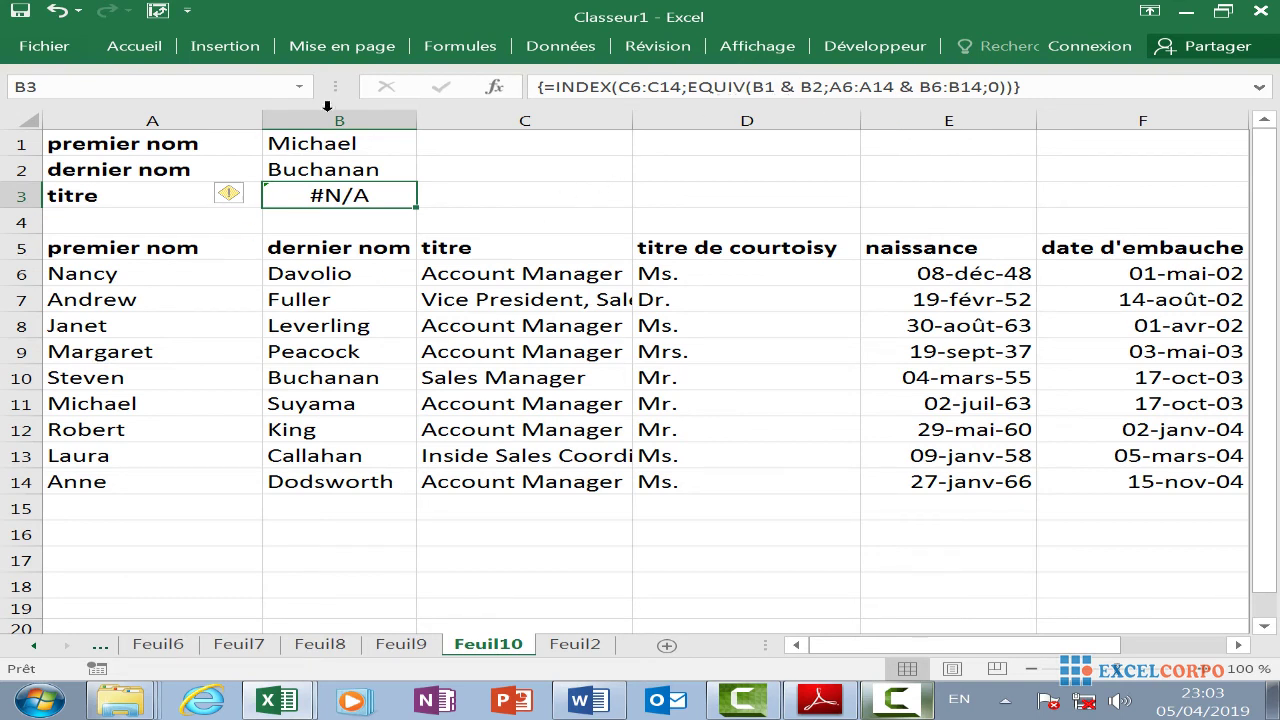
Review the dernier nom and premier nom criteria in B2 and B1 against the titre formula in B3
click(345, 175)
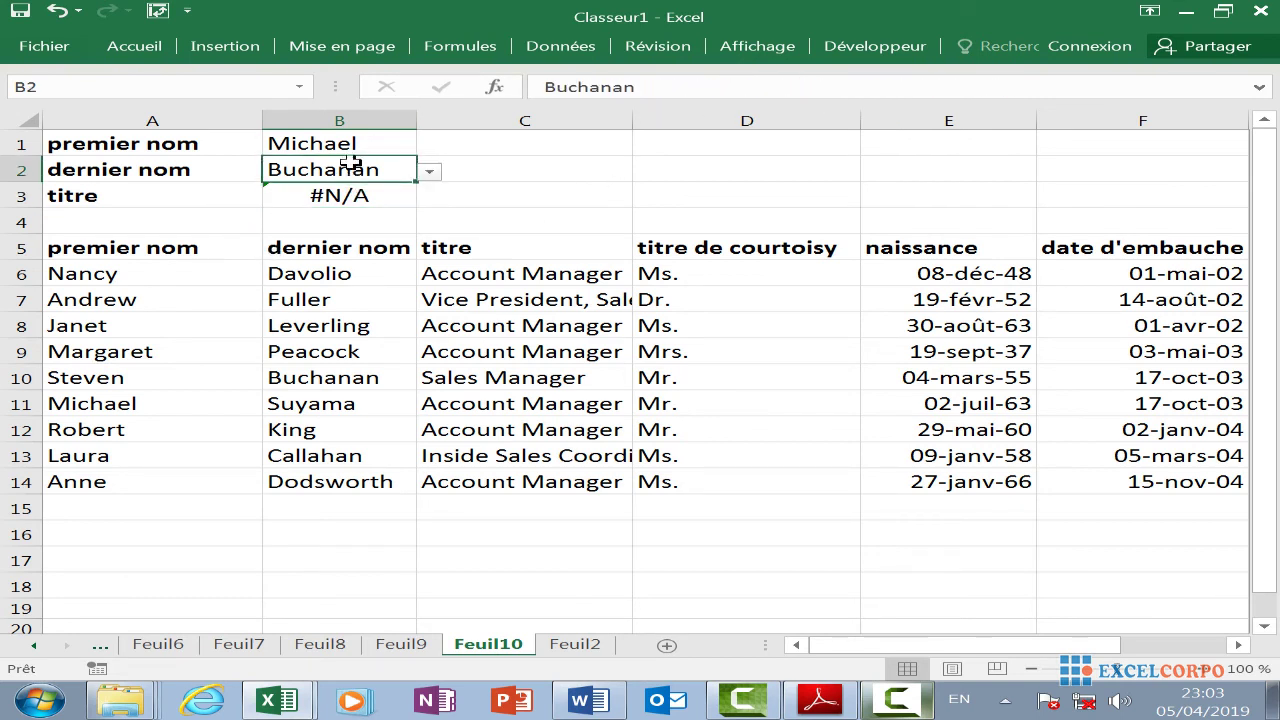
key(Up)
click(360, 197)
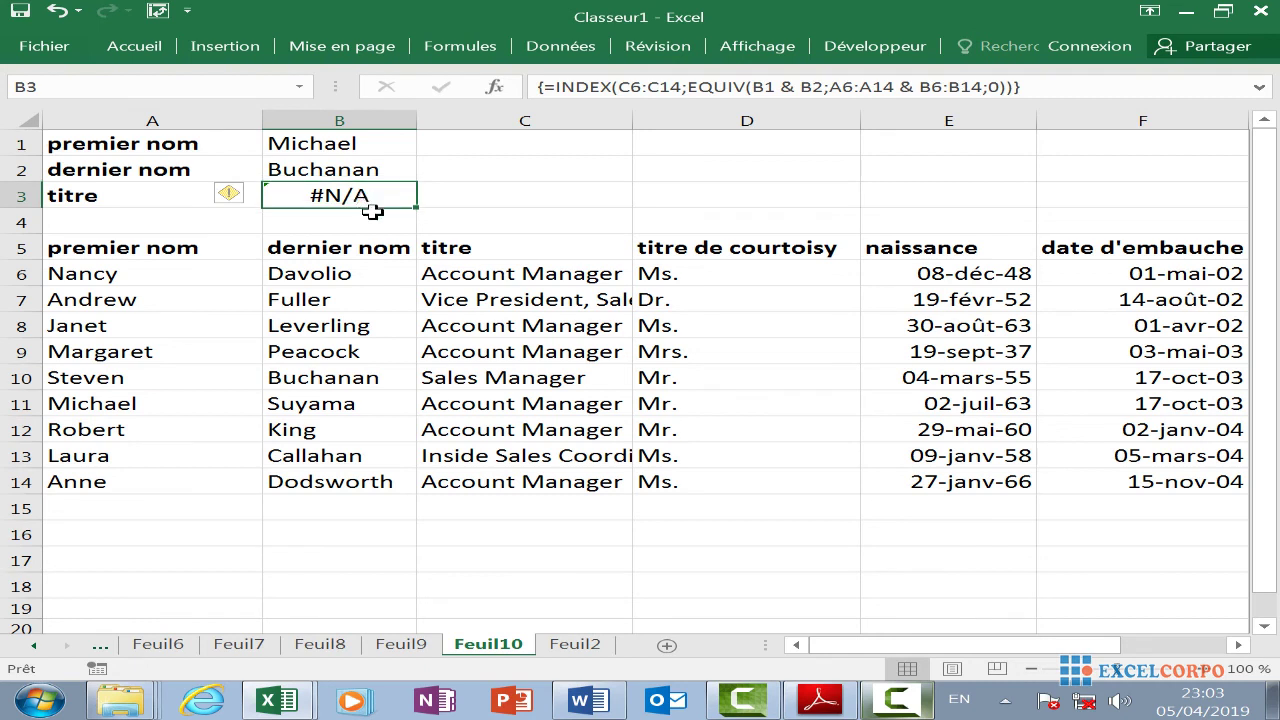